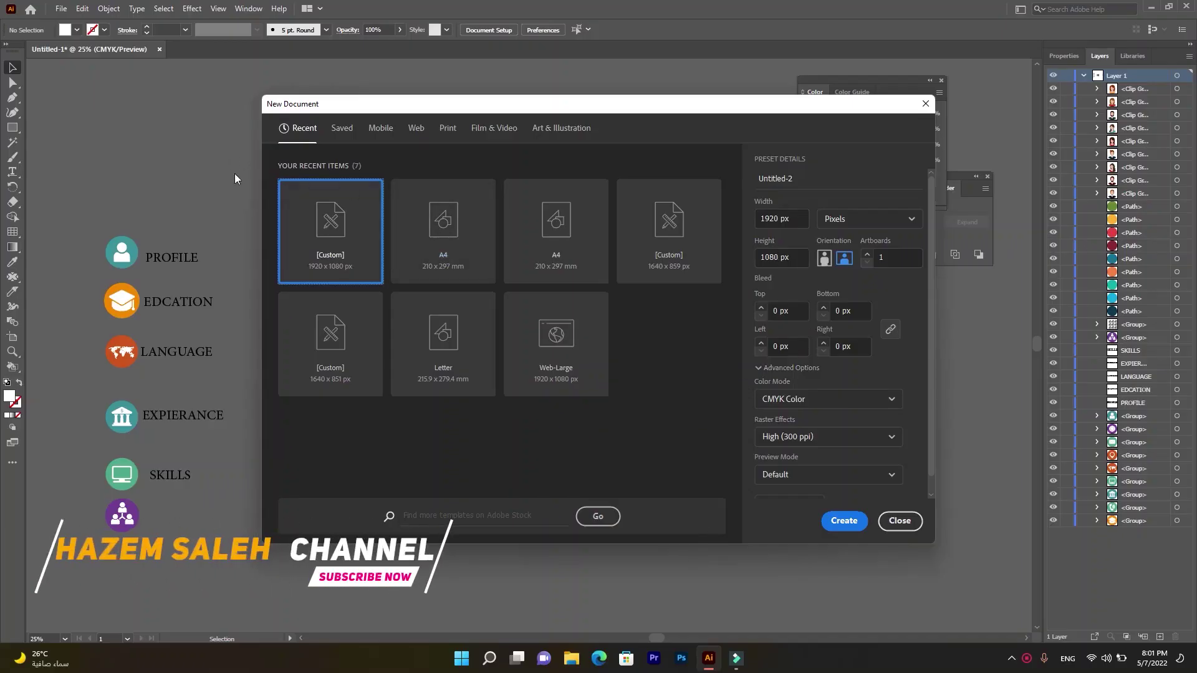
# Create a new blank A4 print document, then check the icons file and return to it.
pyautogui.click(448, 128)
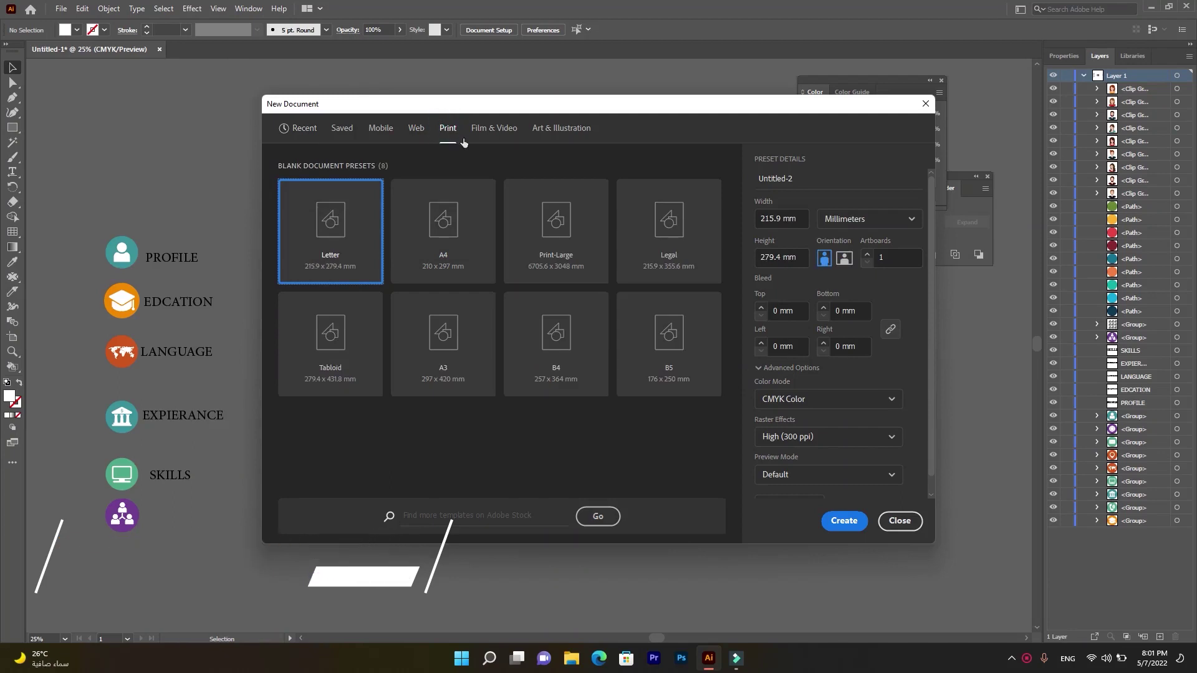
pyautogui.click(438, 243)
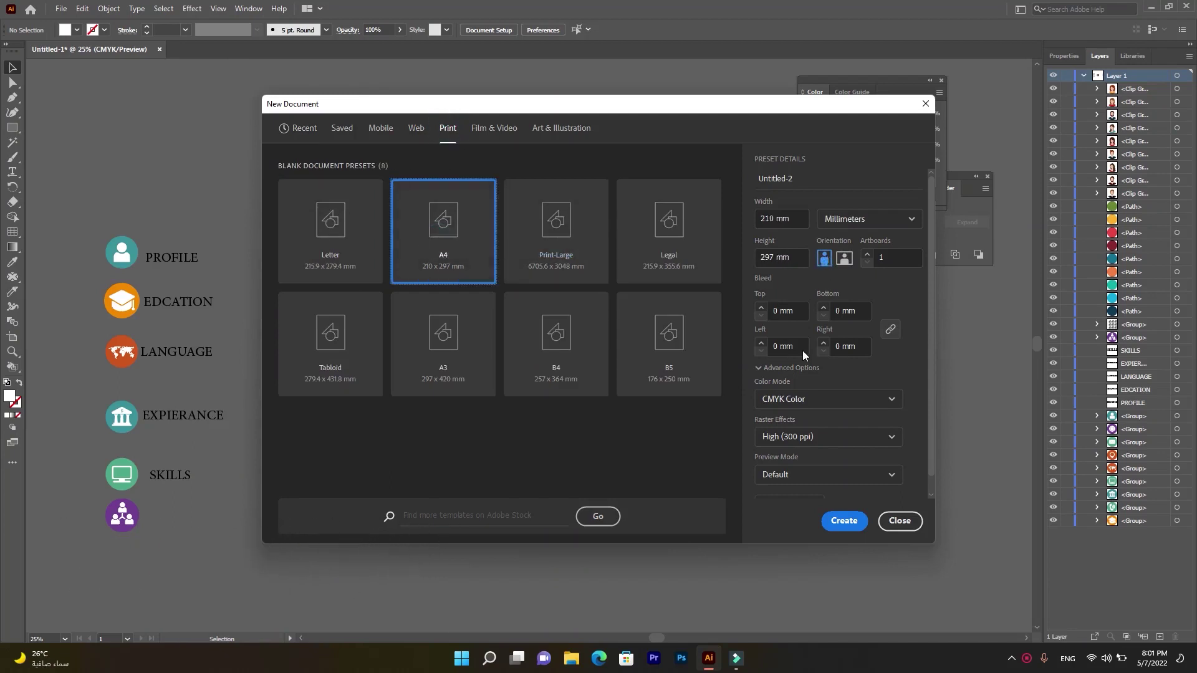
pyautogui.click(844, 521)
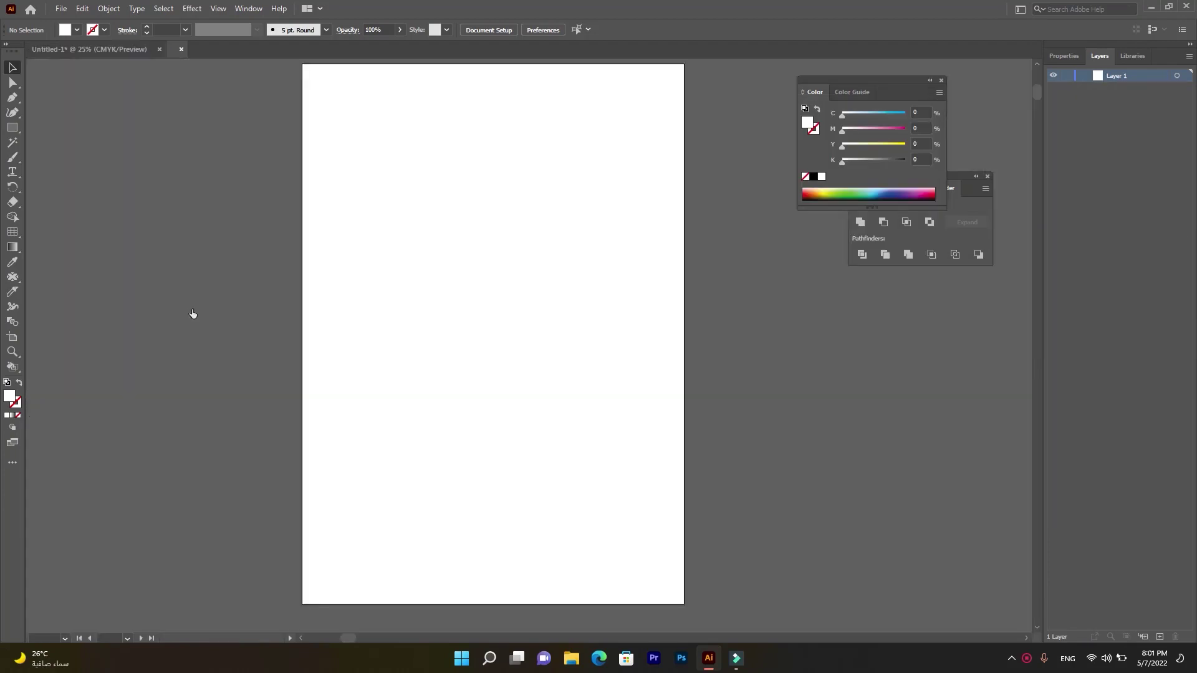
pyautogui.click(133, 46)
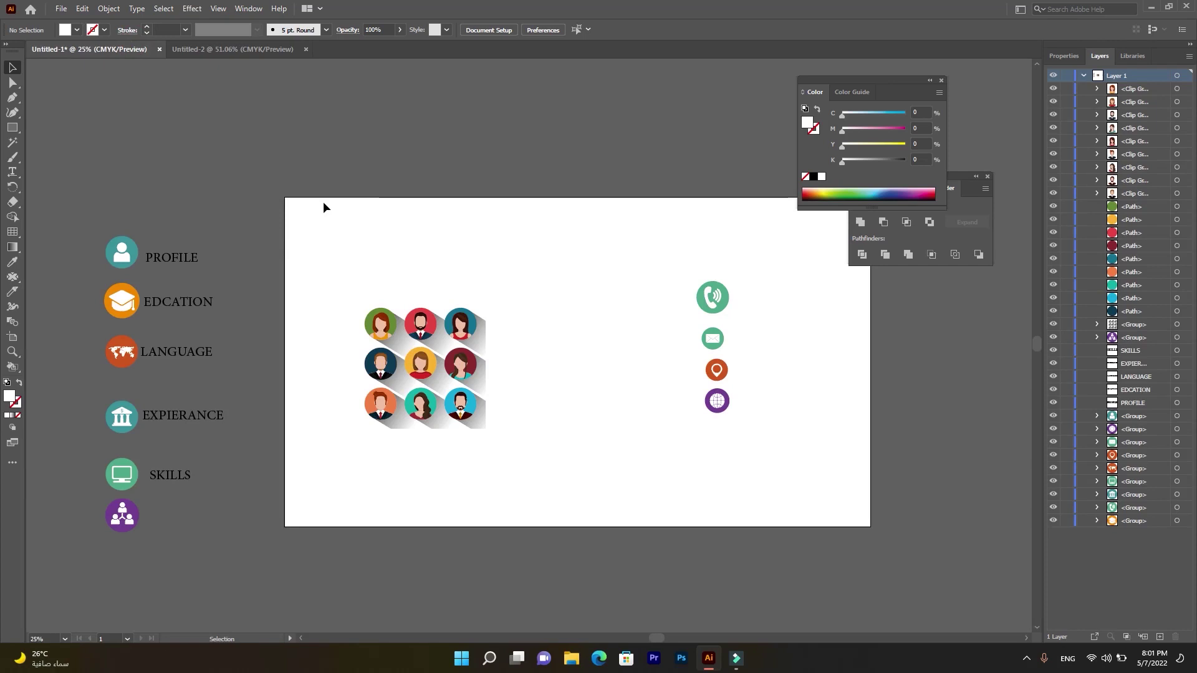
pyautogui.click(255, 51)
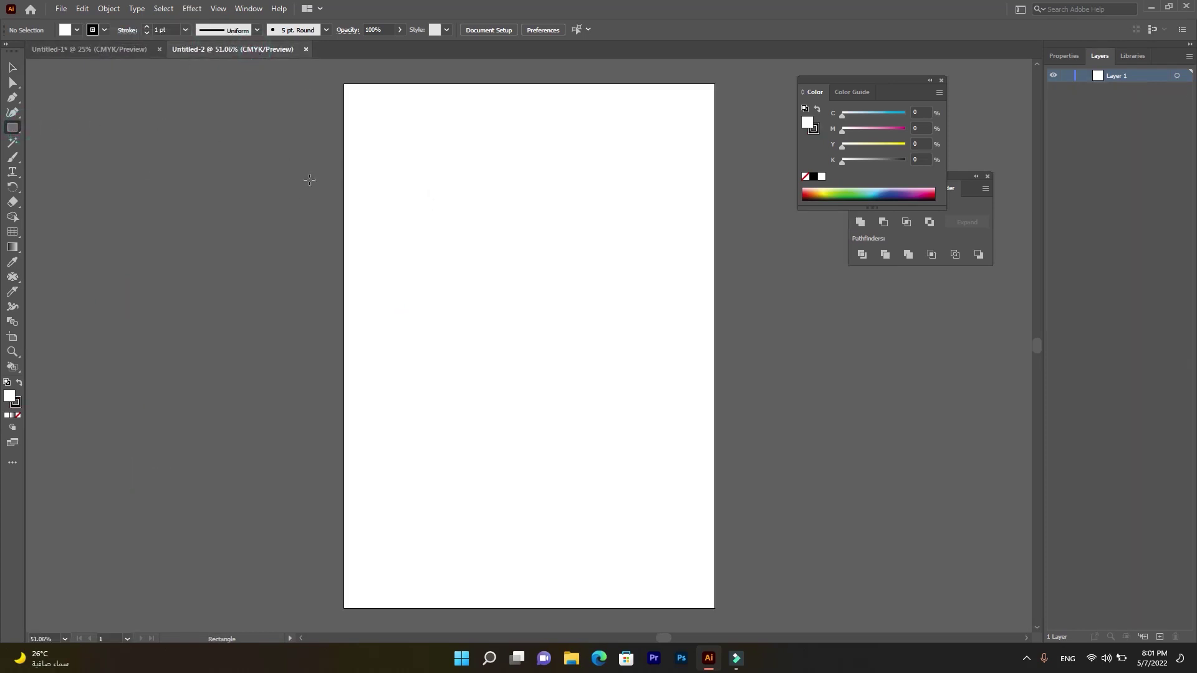
# Set the stroke to None and the fill to 20% grey.
pyautogui.click(16, 402)
pyautogui.click(9, 396)
pyautogui.click(76, 30)
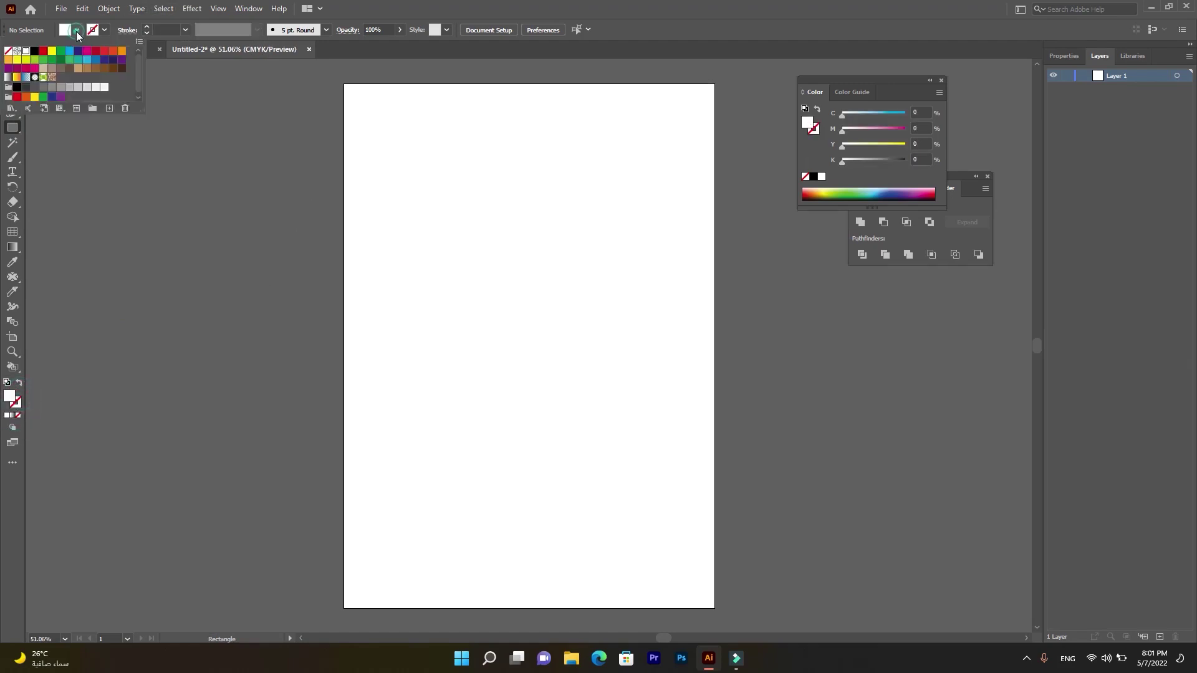
pyautogui.click(94, 88)
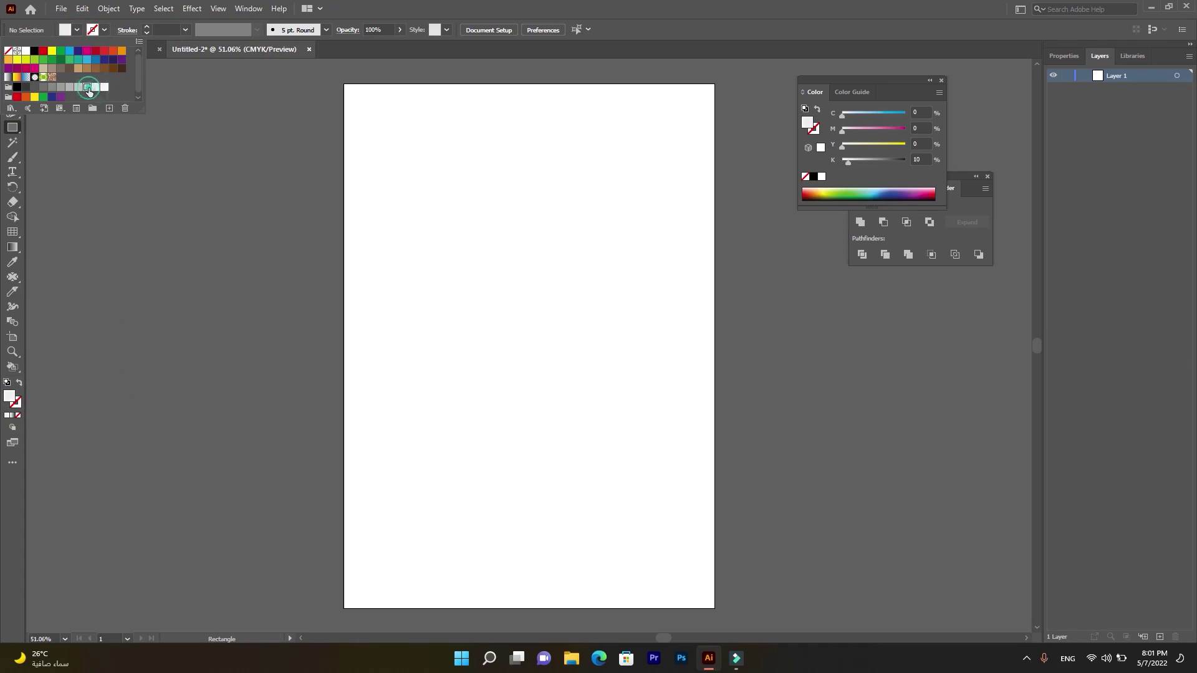
pyautogui.click(88, 88)
pyautogui.click(535, 18)
# Draw a grey rectangle covering the whole A4 artboard and lock it.
pyautogui.moveTo(344, 82); pyautogui.dragTo(715, 608)
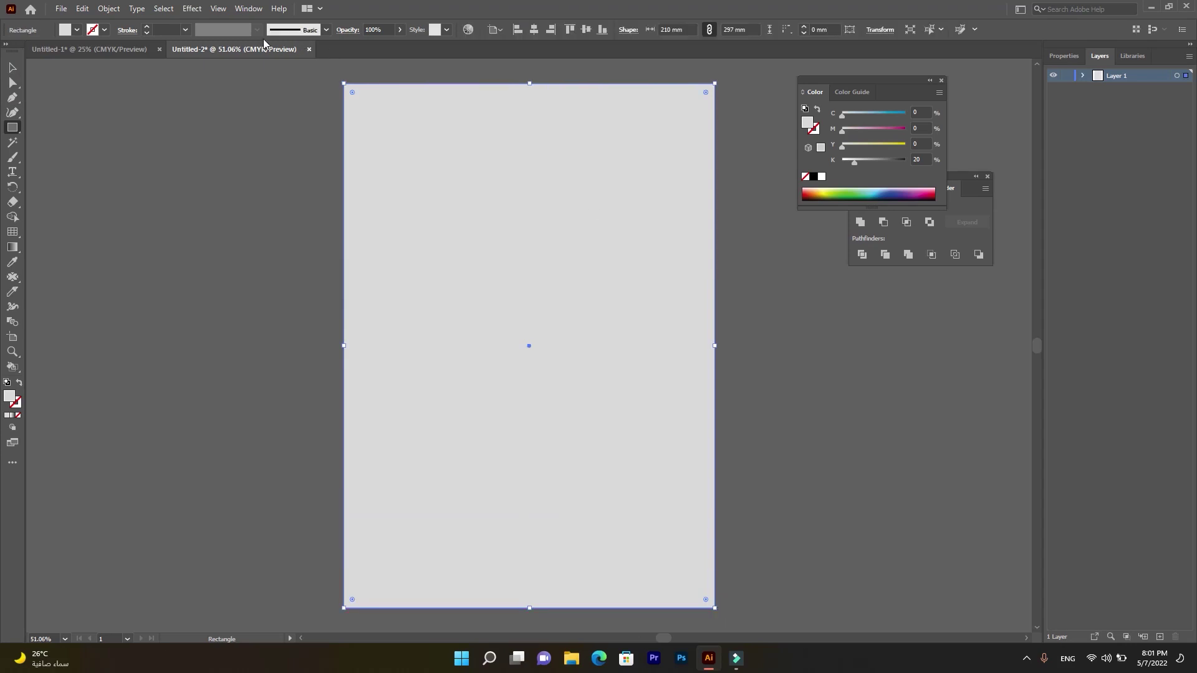
pyautogui.click(116, 9)
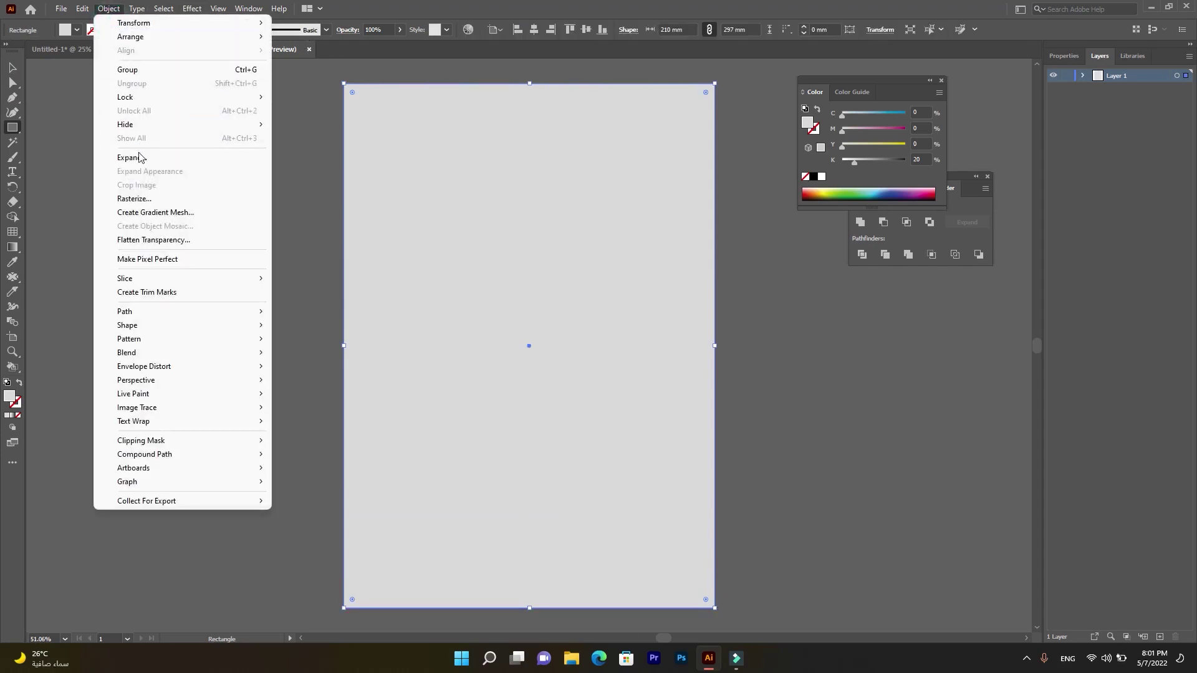
pyautogui.moveTo(125, 97)
pyautogui.click(318, 92)
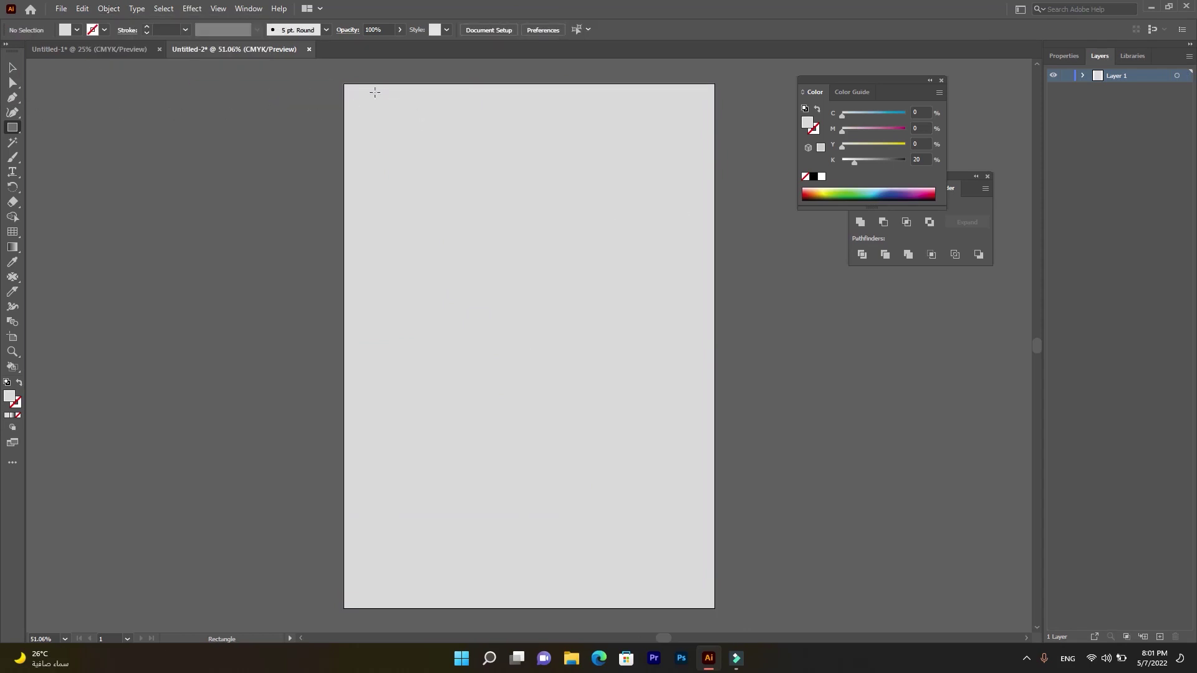
# Draw a full-height 90% black rectangle about 82 mm wide down the left side and lock it.
pyautogui.click(77, 28)
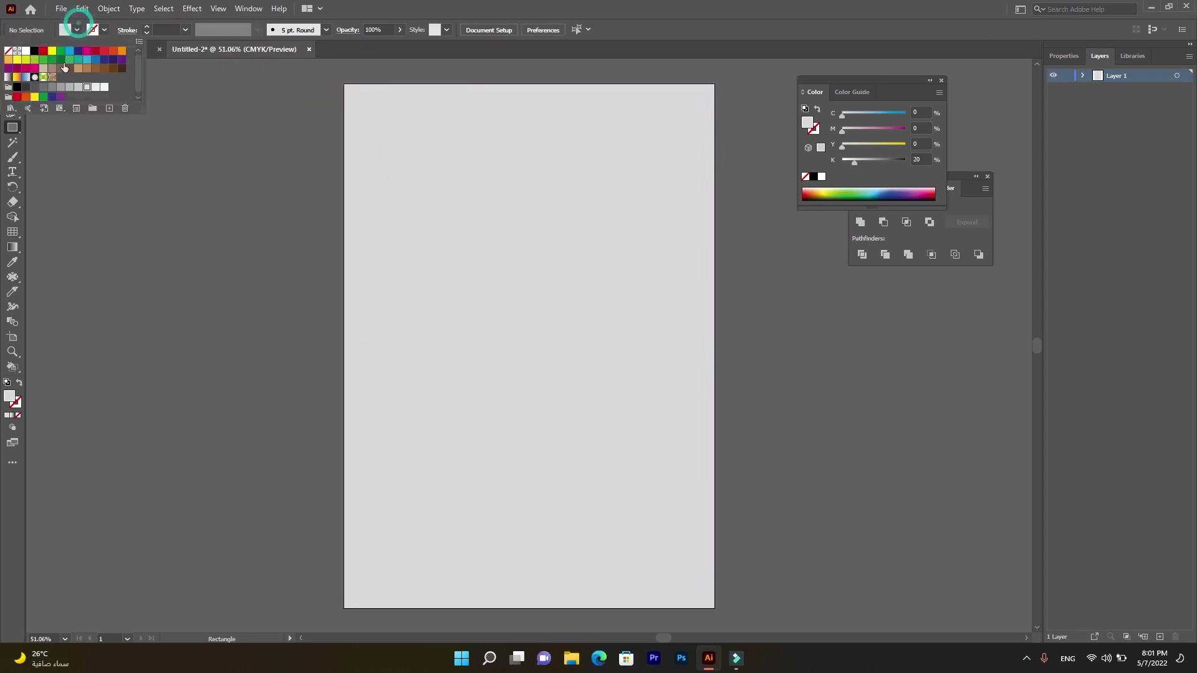
pyautogui.click(26, 88)
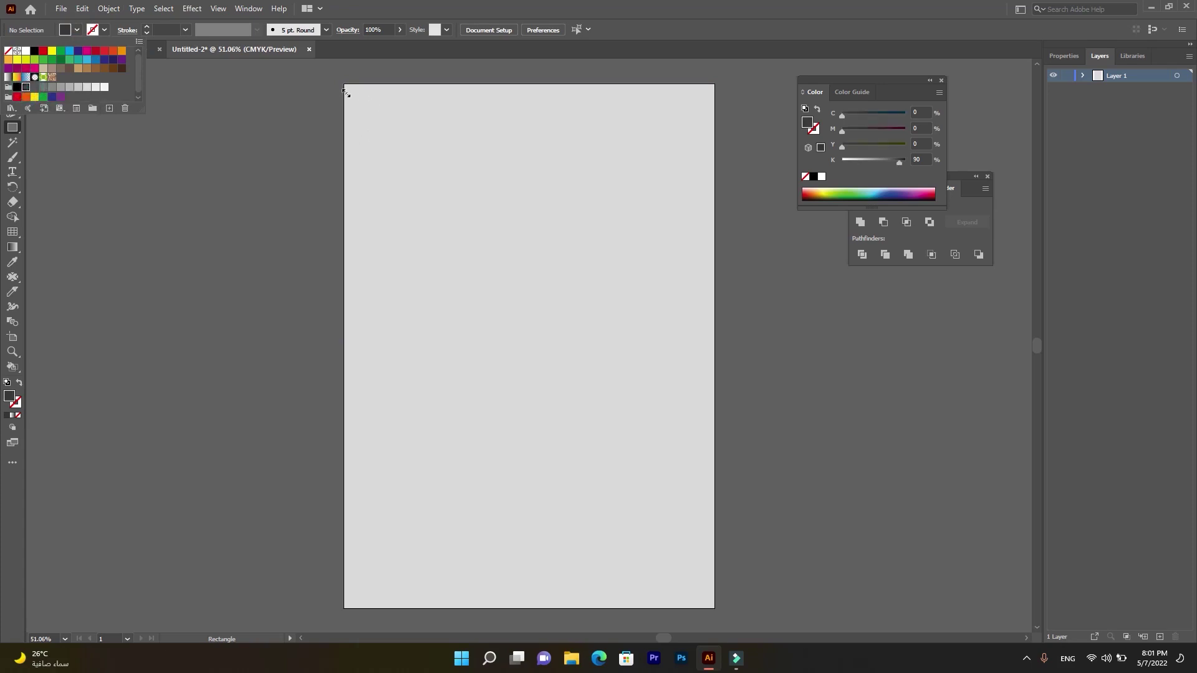
pyautogui.click(476, 19)
pyautogui.moveTo(344, 83)
pyautogui.mouseDown()
pyautogui.moveTo(475, 608)
pyautogui.moveTo(489, 609)
pyautogui.mouseUp()
pyautogui.click(109, 8)
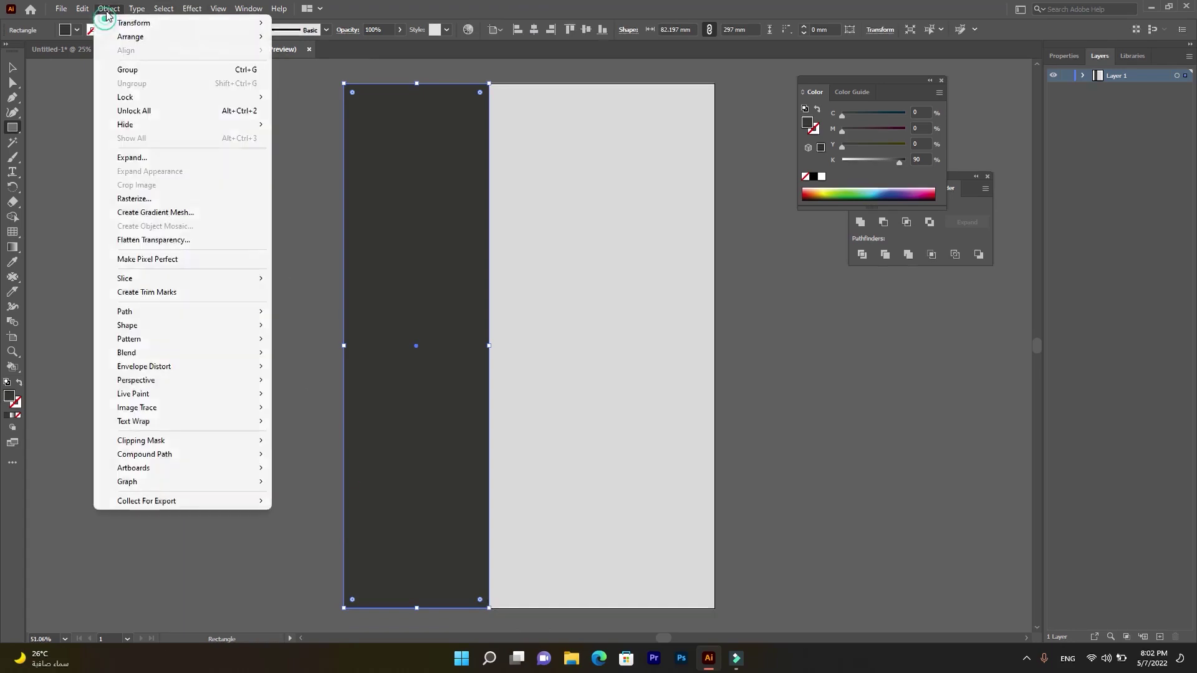
pyautogui.click(306, 97)
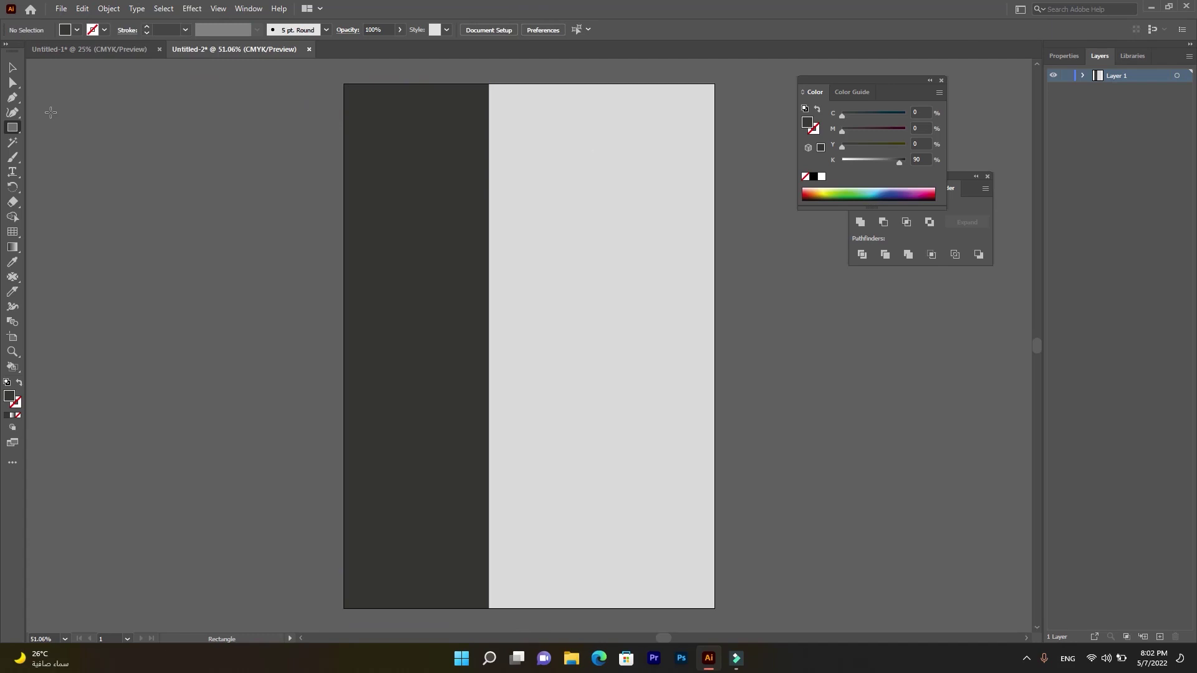
# Draw a tall rectangle in the dark column and round its corners fully into a capsule.
pyautogui.click(10, 129)
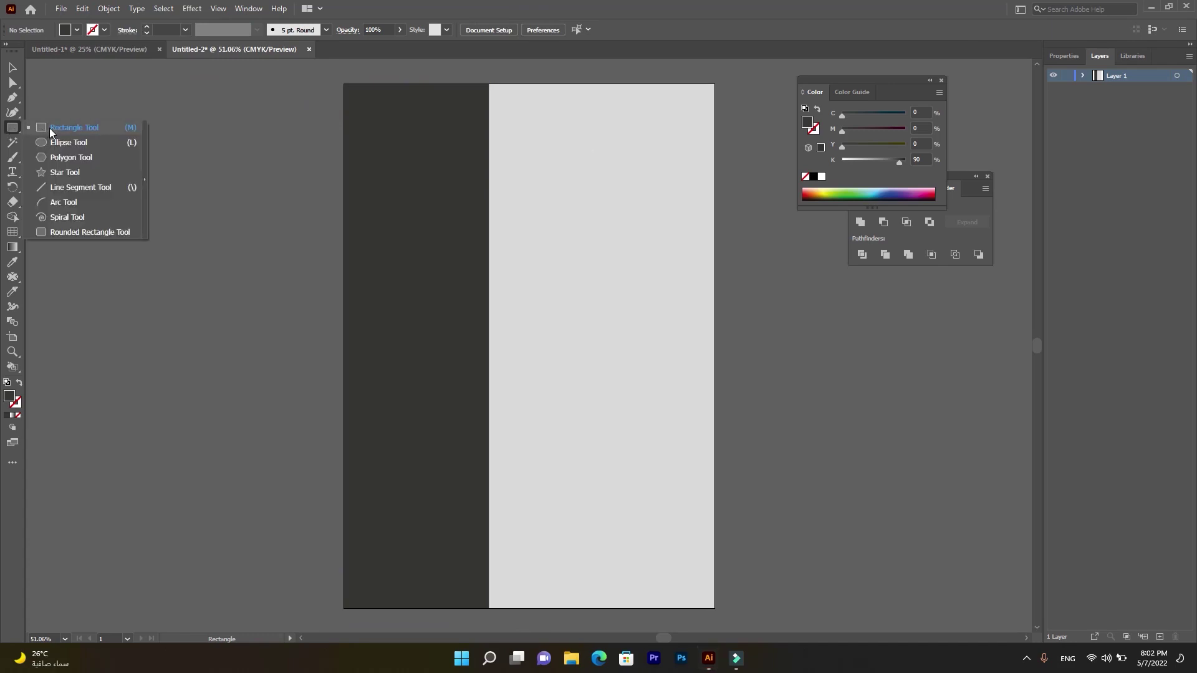
pyautogui.click(52, 128)
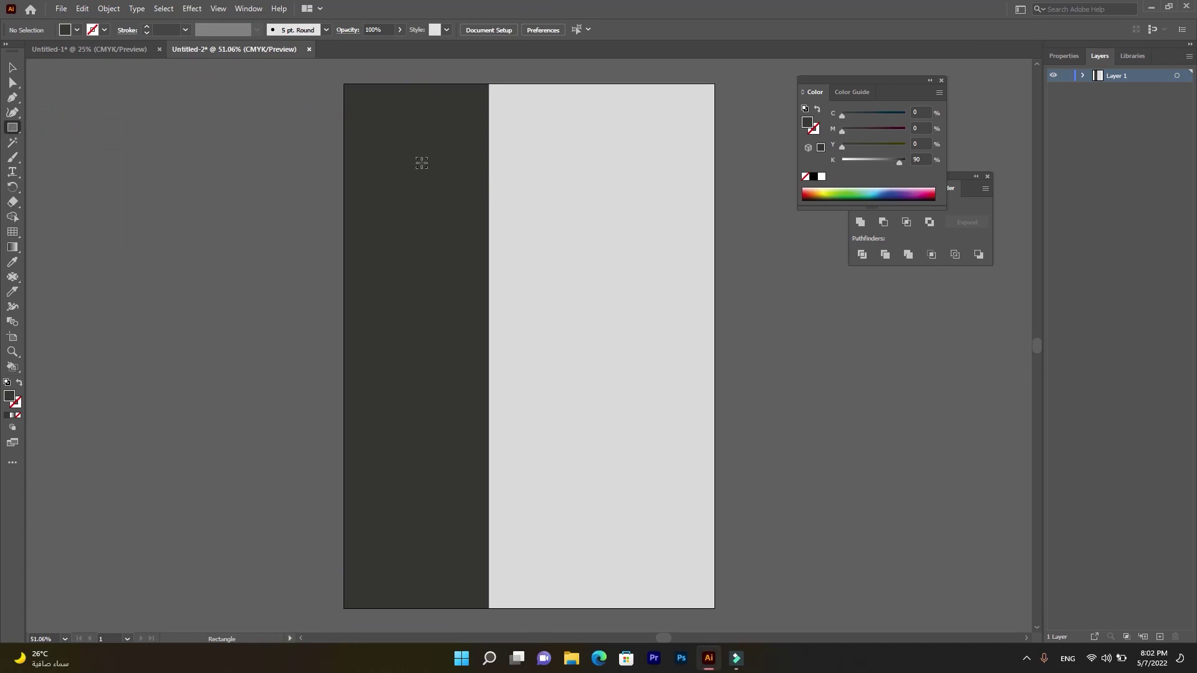
pyautogui.scroll(1, 422, 163)
pyautogui.moveTo(371, 118); pyautogui.dragTo(472, 281)
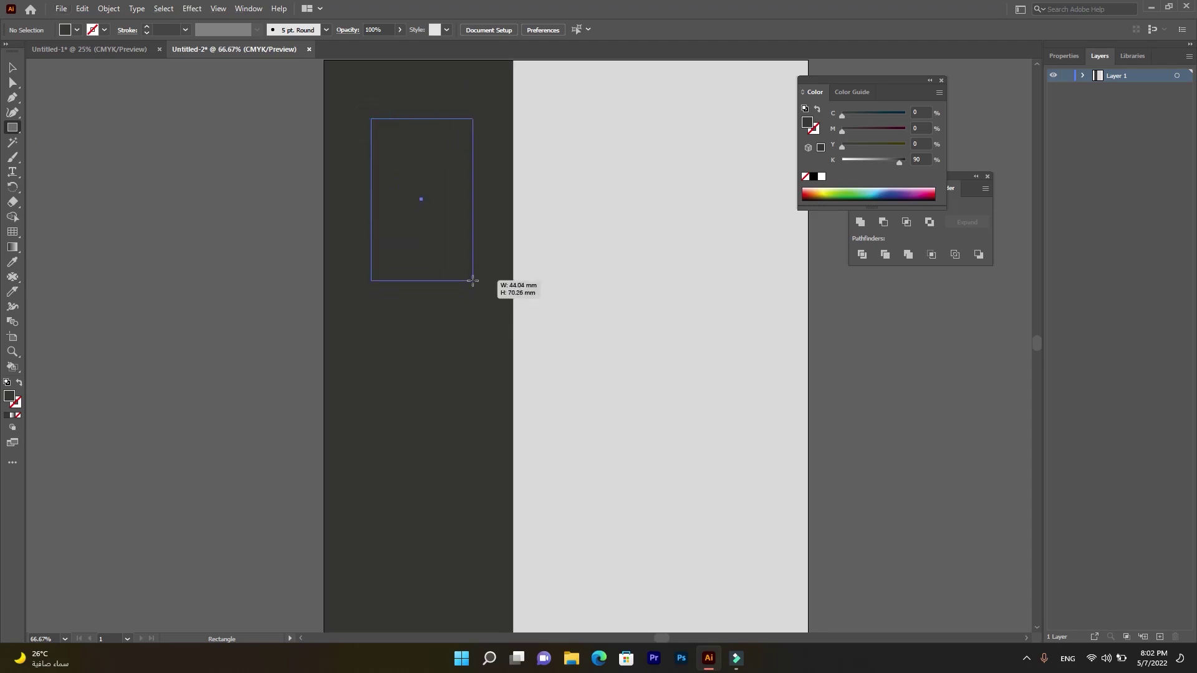
pyautogui.moveTo(472, 281); pyautogui.dragTo(472, 280)
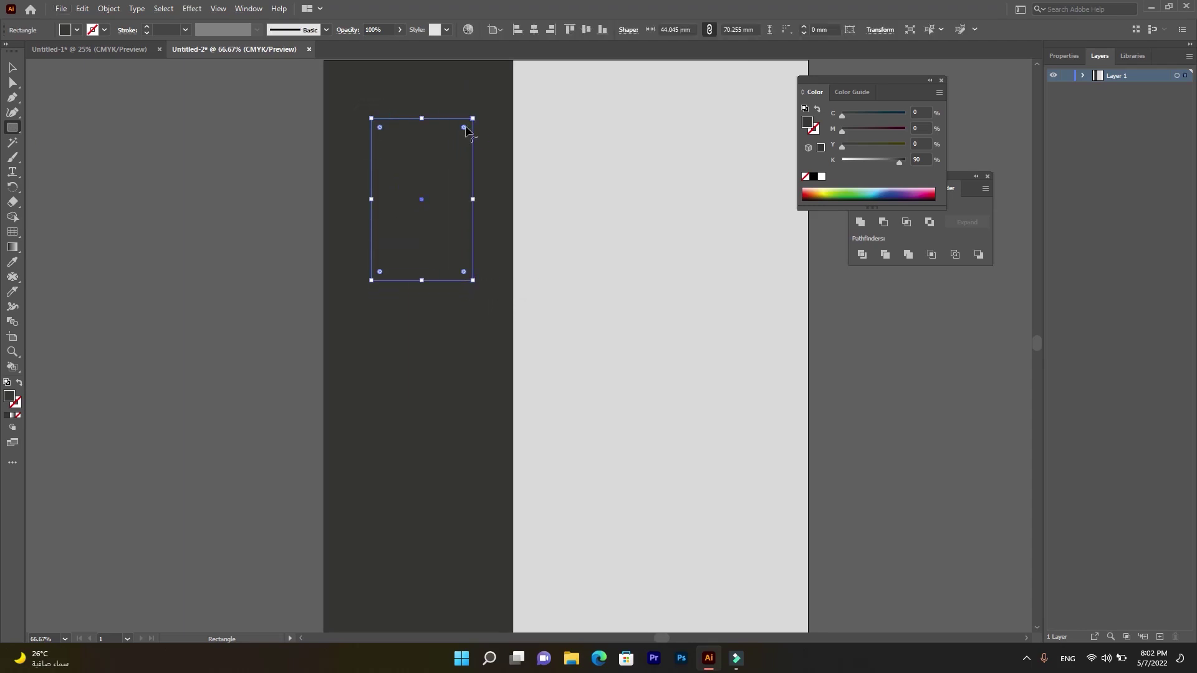
pyautogui.moveTo(463, 127); pyautogui.dragTo(446, 210)
pyautogui.click(12, 67)
# Fill the capsule yellow, then adjust it to orange-yellow FFBC00 in the Color Picker.
pyautogui.click(77, 30)
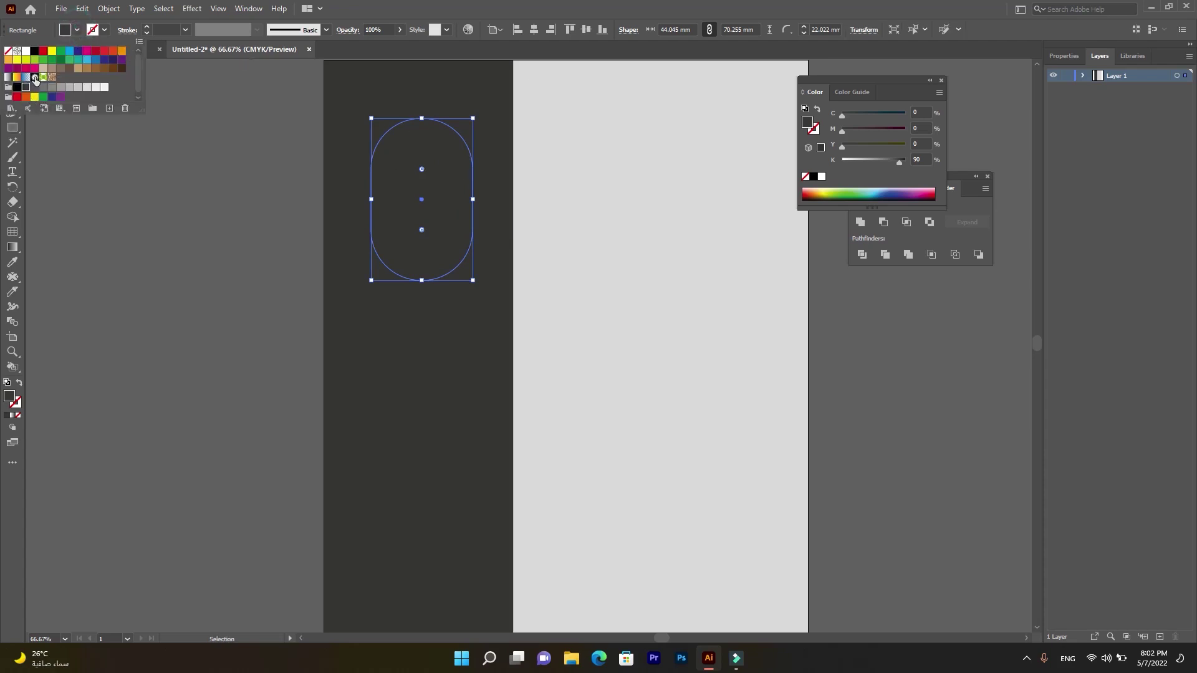
pyautogui.click(34, 97)
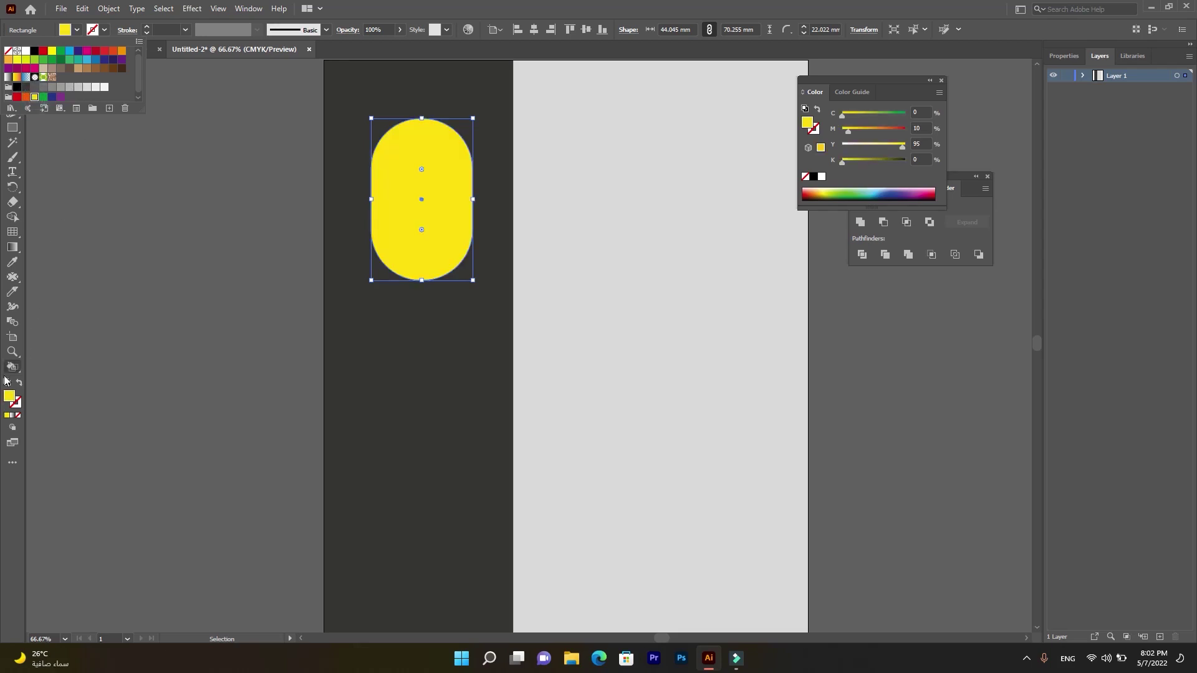
pyautogui.click(5, 400)
pyautogui.doubleClick(8, 397)
pyautogui.moveTo(608, 376); pyautogui.dragTo(610, 387)
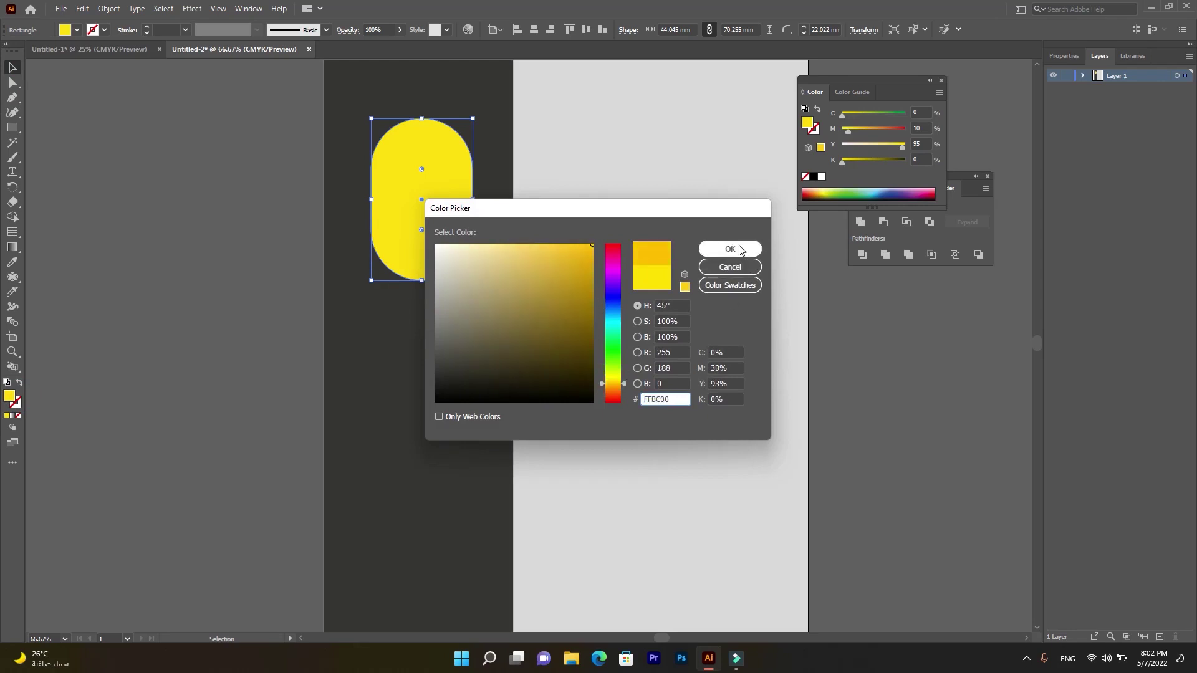
pyautogui.click(728, 249)
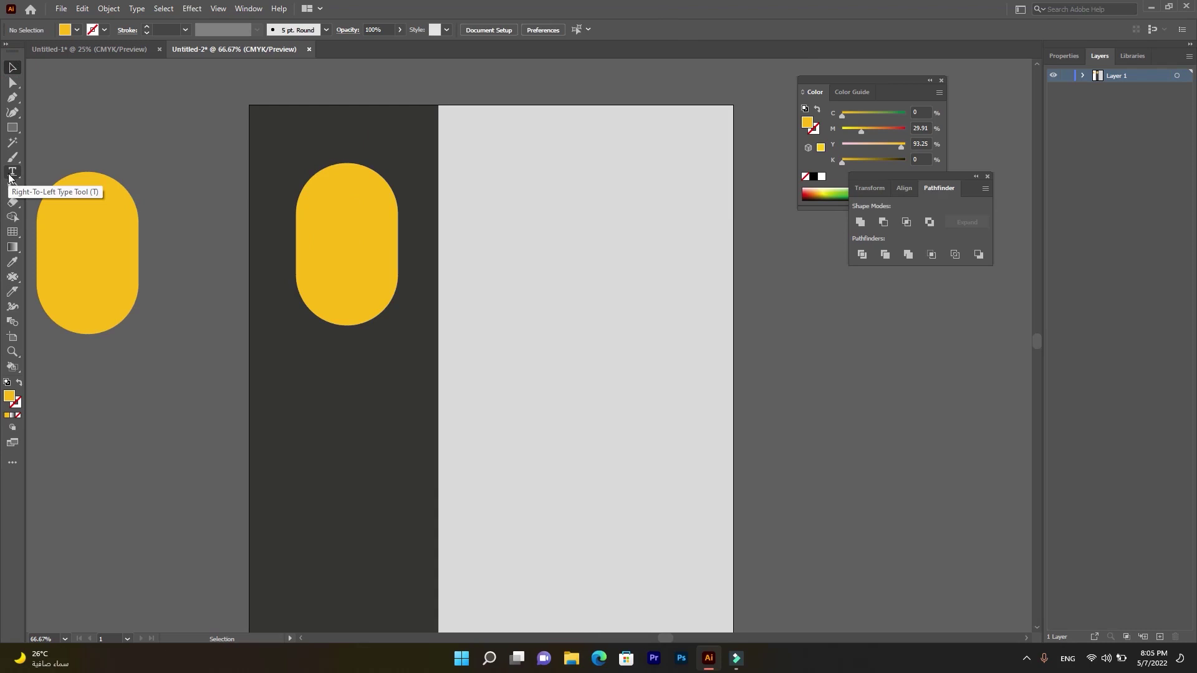
# Draw a yellow bar about 105 × 28 mm from the capsule's lower half into the grey area.
pyautogui.click(12, 128)
pyautogui.moveTo(297, 267); pyautogui.dragTo(602, 325)
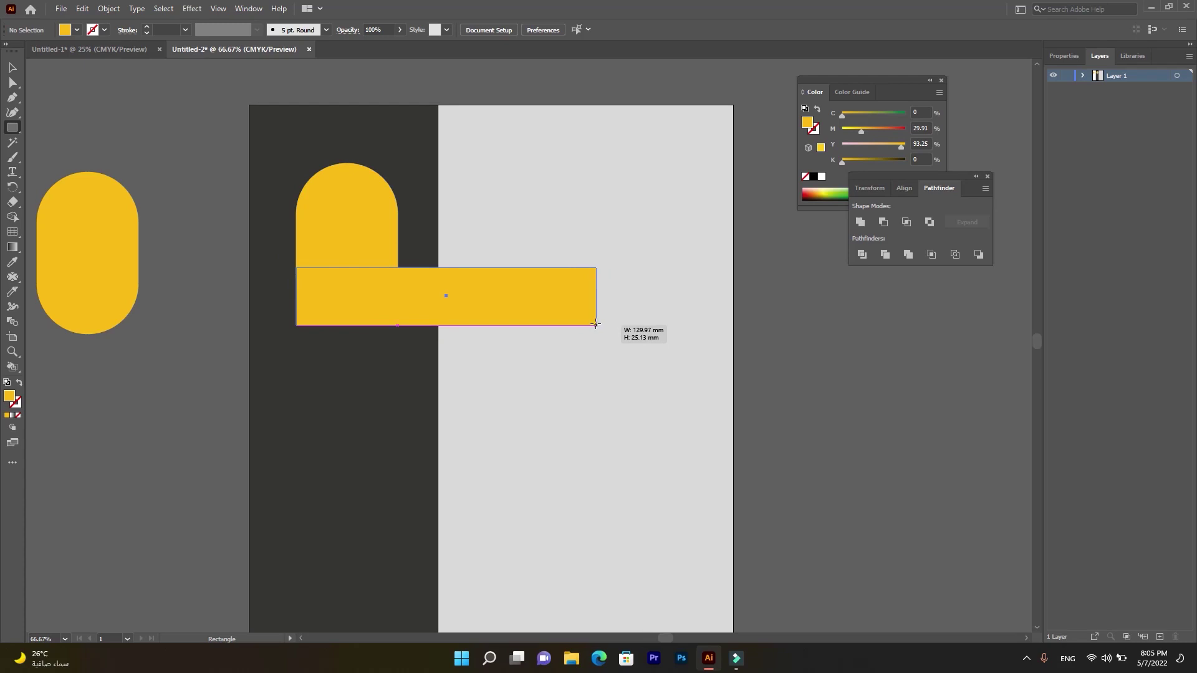
pyautogui.moveTo(601, 324); pyautogui.dragTo(580, 324)
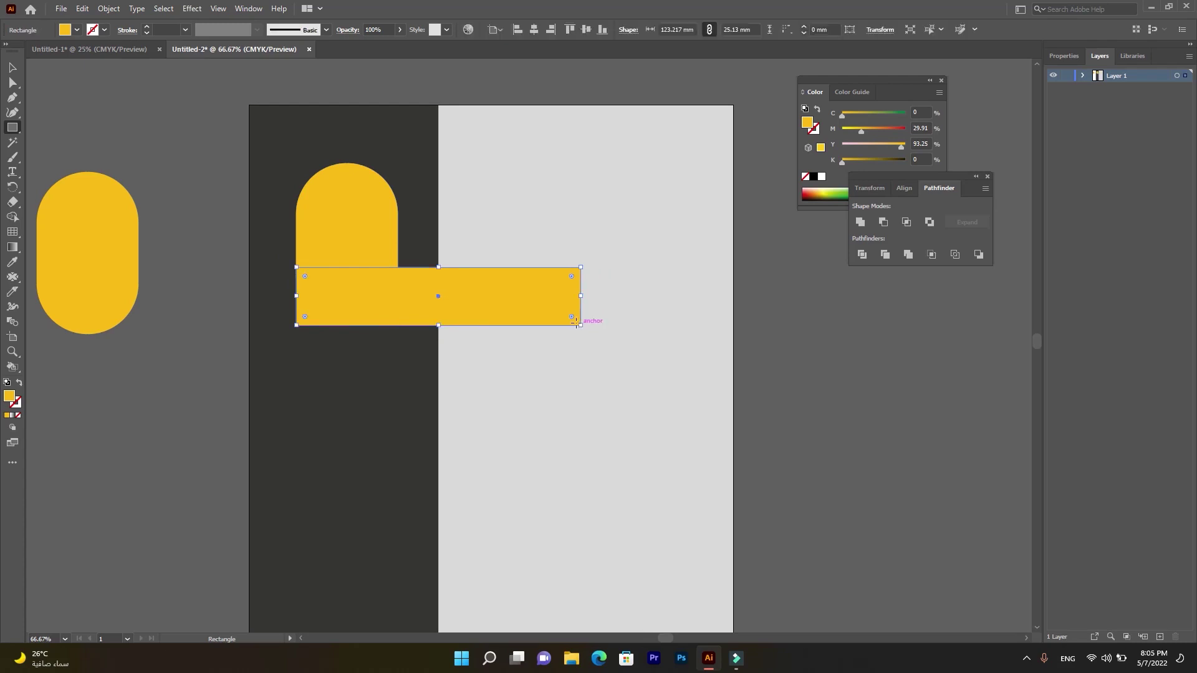
pyautogui.moveTo(438, 268); pyautogui.dragTo(440, 261)
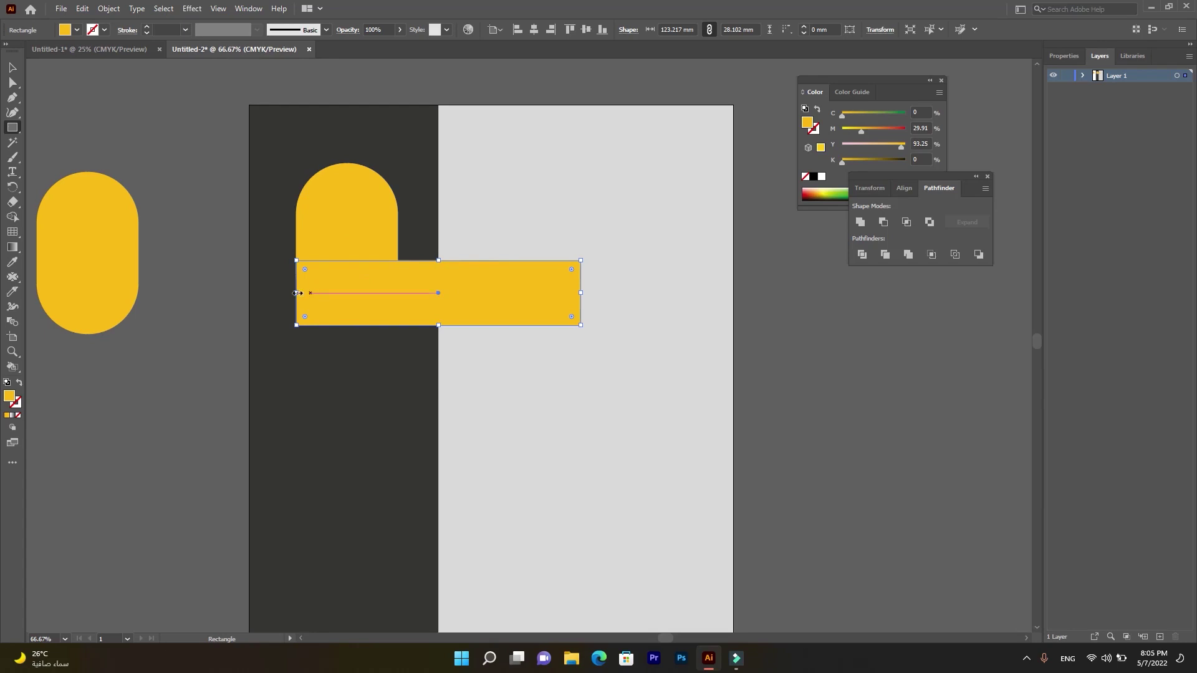
pyautogui.moveTo(297, 293); pyautogui.dragTo(341, 293)
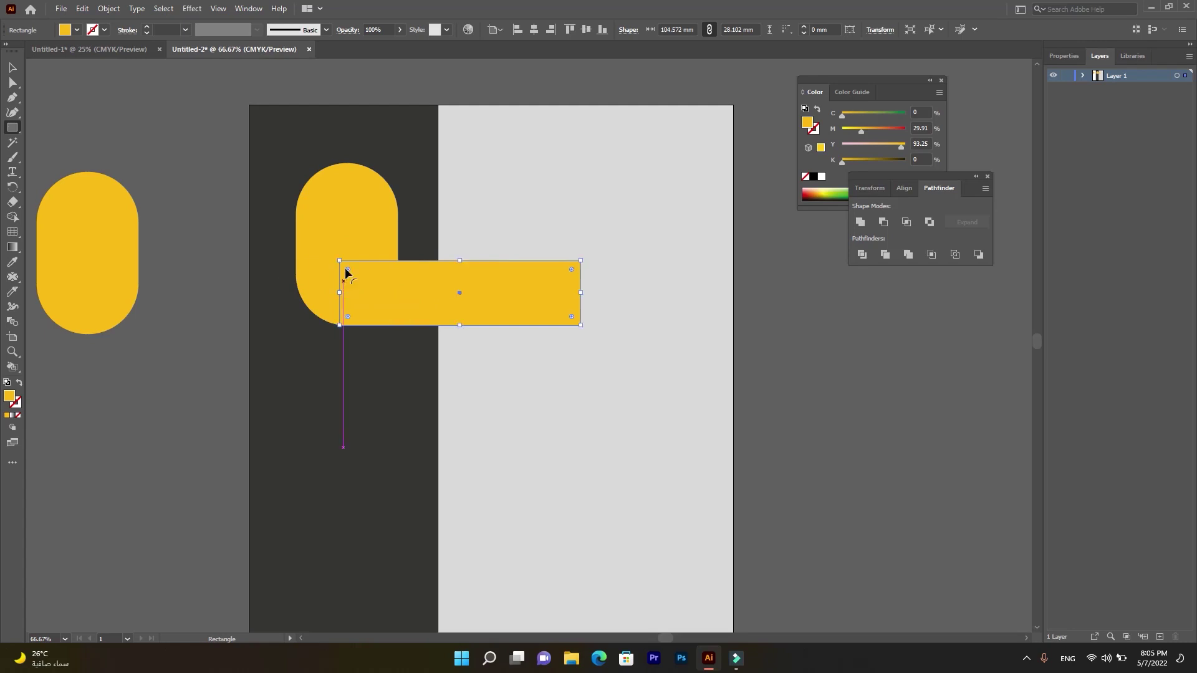
pyautogui.press('p')
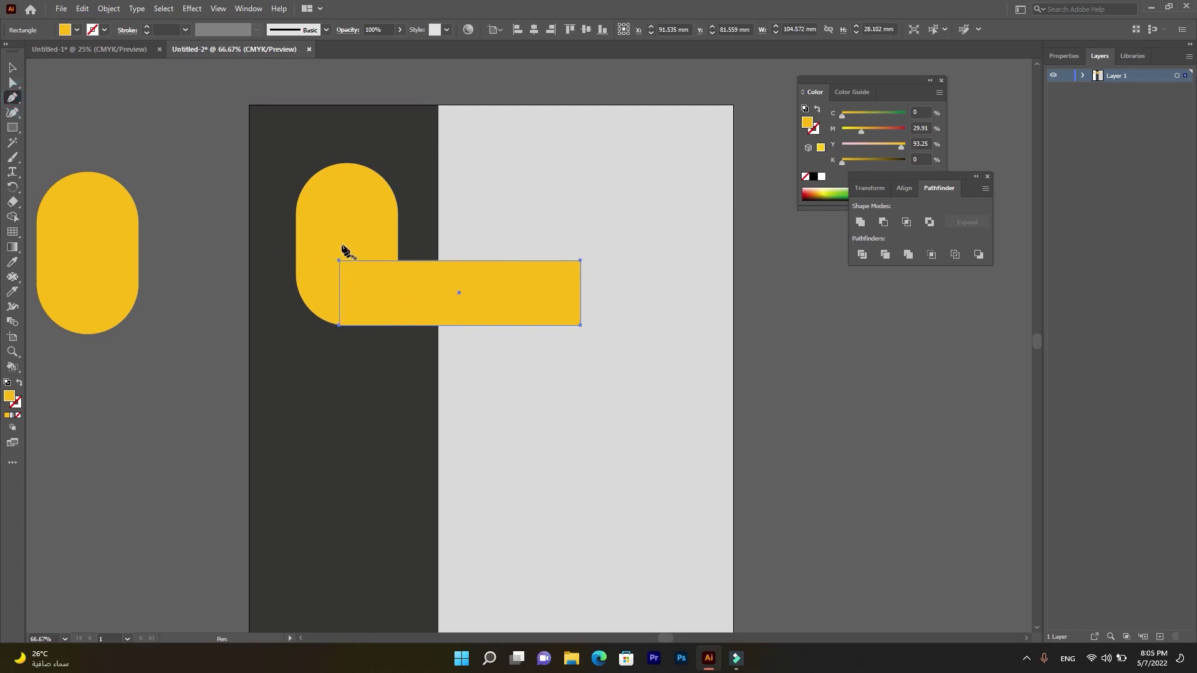
# Draw a curved corner shape with the Pen linking the bar's top-left to the capsule's edge.
pyautogui.click(339, 260)
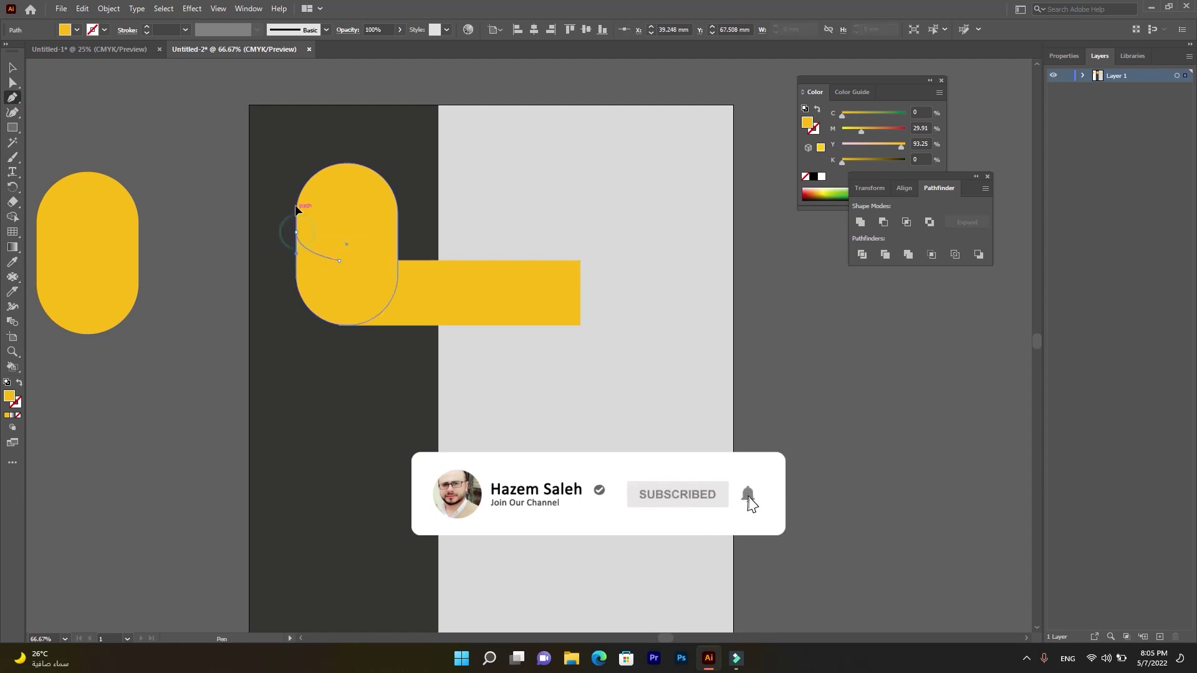
pyautogui.moveTo(296, 232); pyautogui.dragTo(296, 206)
pyautogui.click(297, 232)
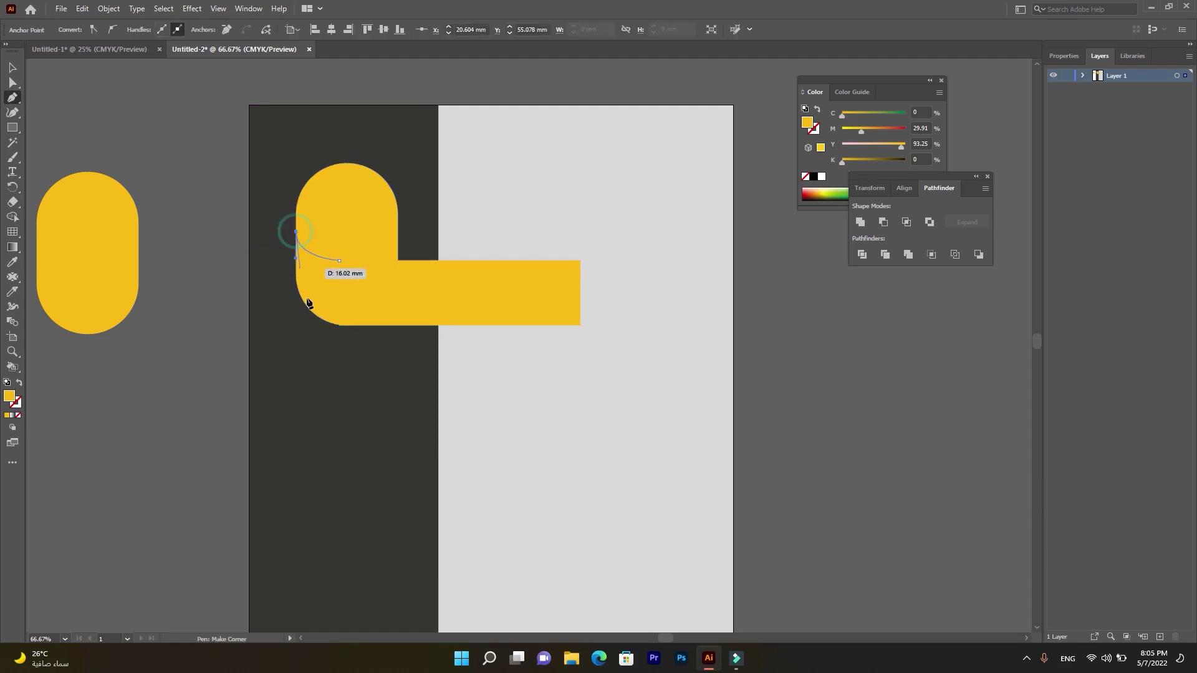
pyautogui.moveTo(339, 325)
pyautogui.mouseDown()
pyautogui.moveTo(397, 337)
pyautogui.moveTo(392, 326)
pyautogui.mouseUp()
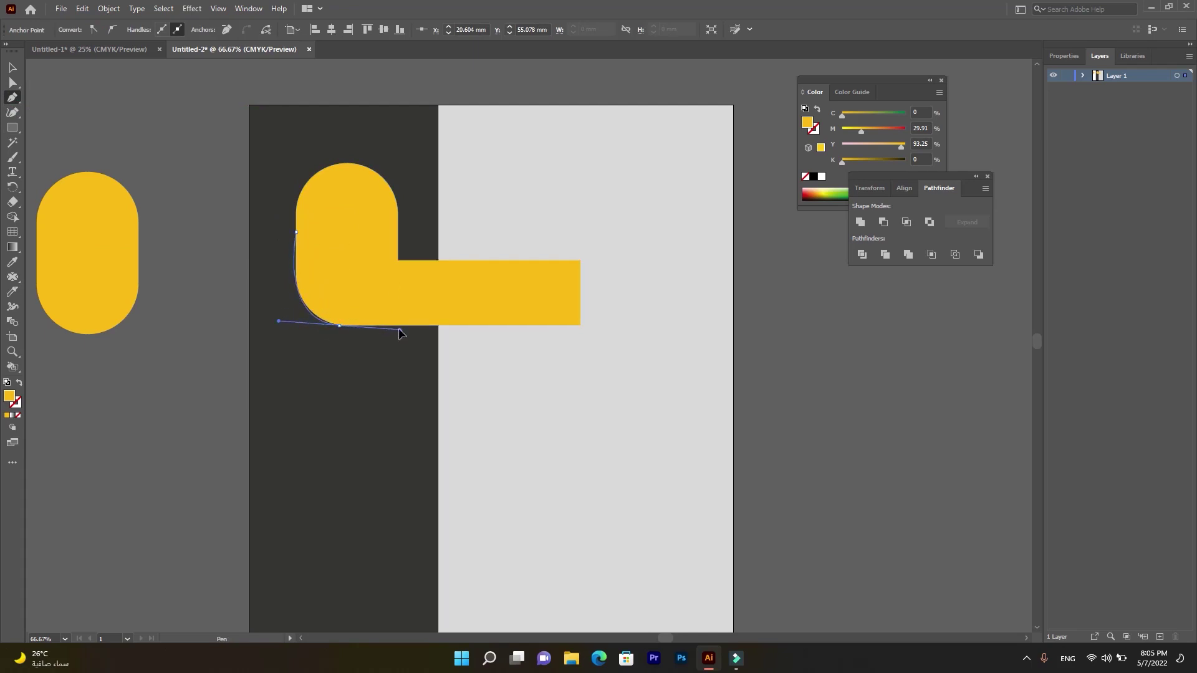
pyautogui.moveTo(296, 261); pyautogui.dragTo(296, 282)
pyautogui.click(348, 326)
pyautogui.moveTo(370, 326); pyautogui.dragTo(391, 327)
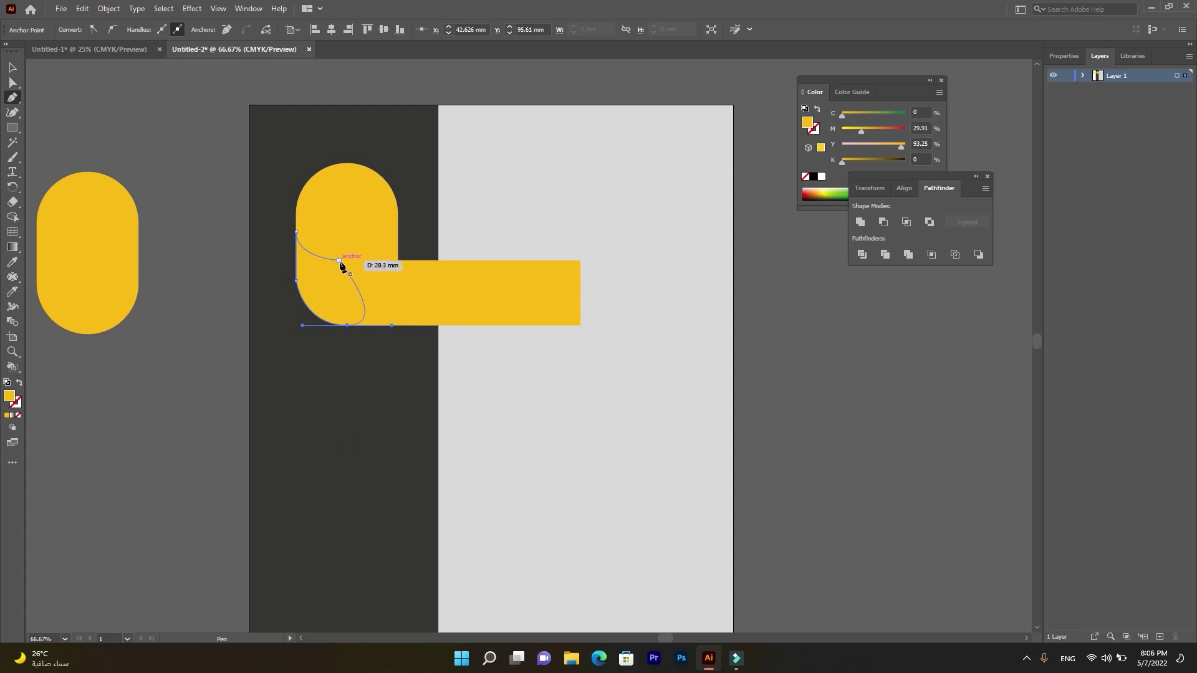
pyautogui.click(339, 261)
# Unite the curved corner shape with the yellow bar in Pathfinder.
pyautogui.click(12, 68)
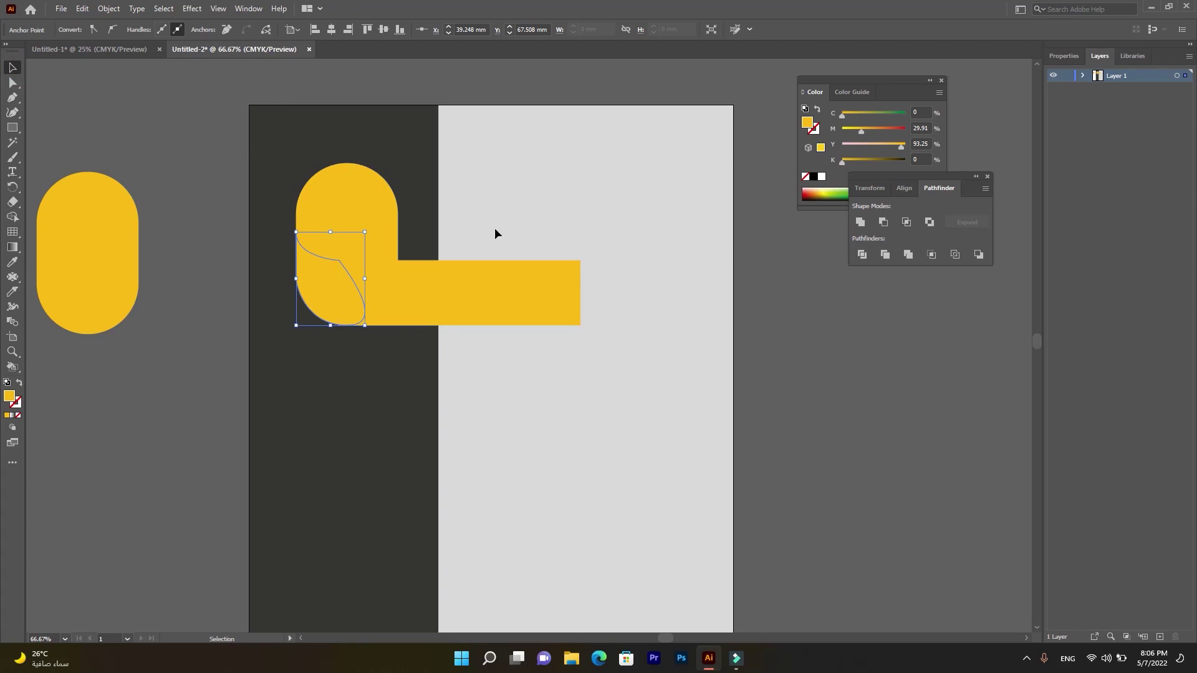
pyautogui.keyDown('shift'); pyautogui.click(426, 293); pyautogui.keyUp('shift')
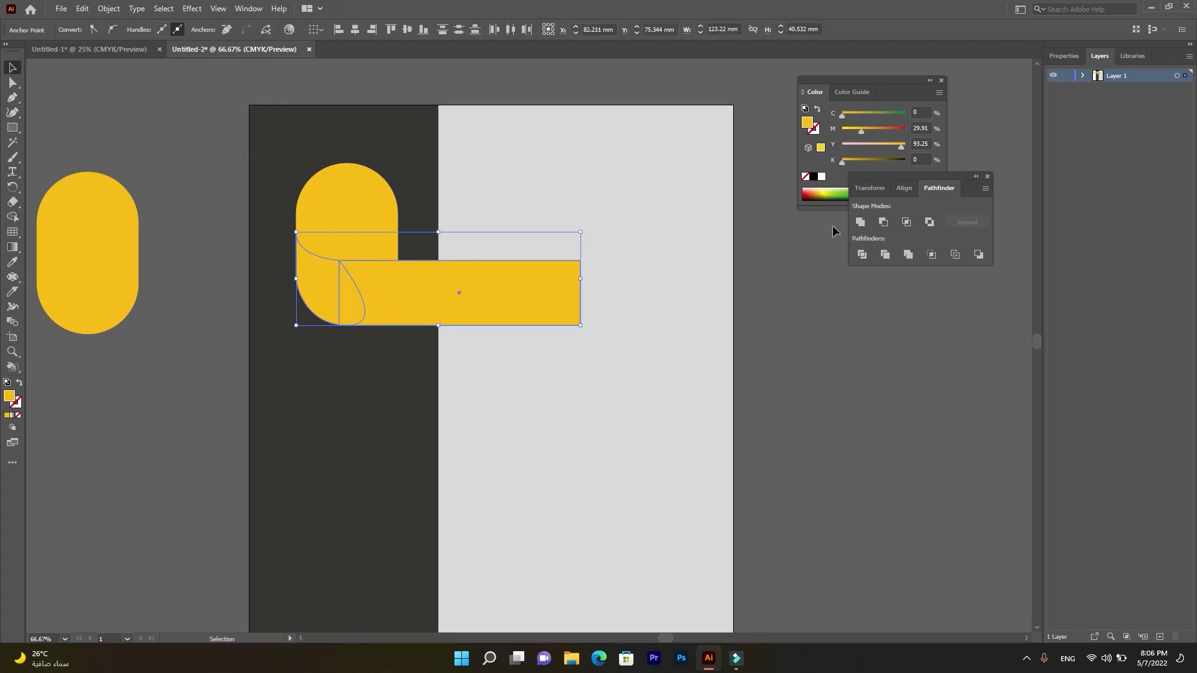
pyautogui.click(859, 222)
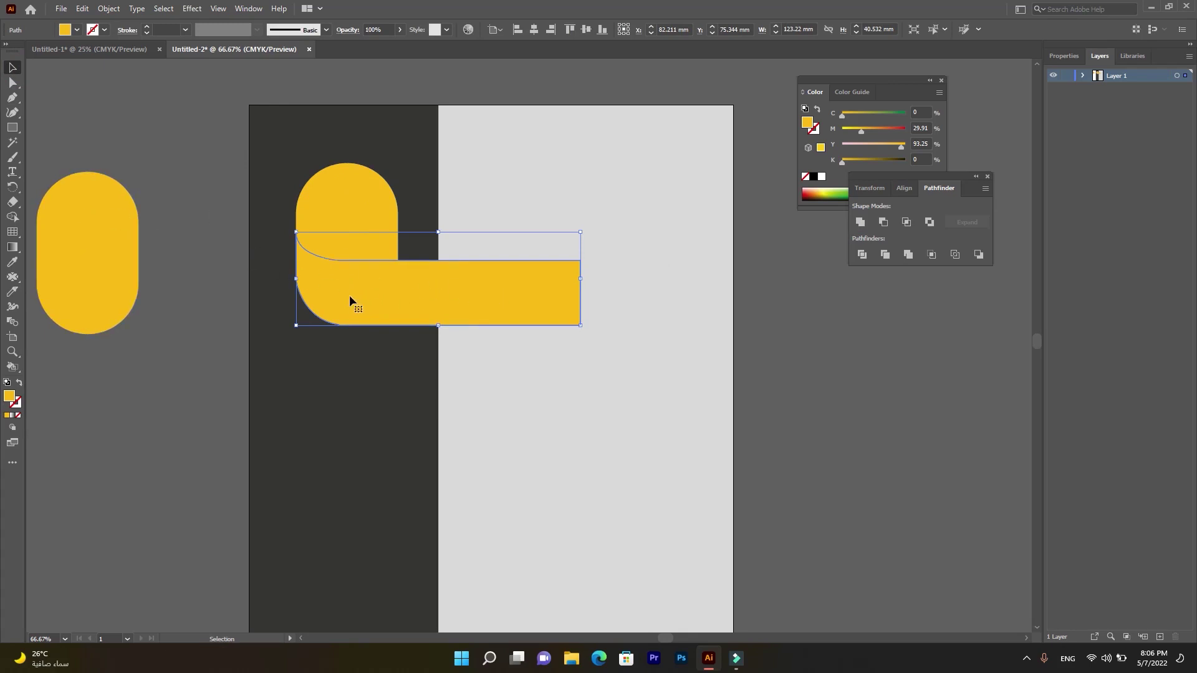
# Round the merged shape's right-hand corners using the live corner widgets.
pyautogui.click(12, 83)
pyautogui.click(588, 255)
pyautogui.click(583, 311)
pyautogui.moveTo(574, 321); pyautogui.dragTo(568, 315)
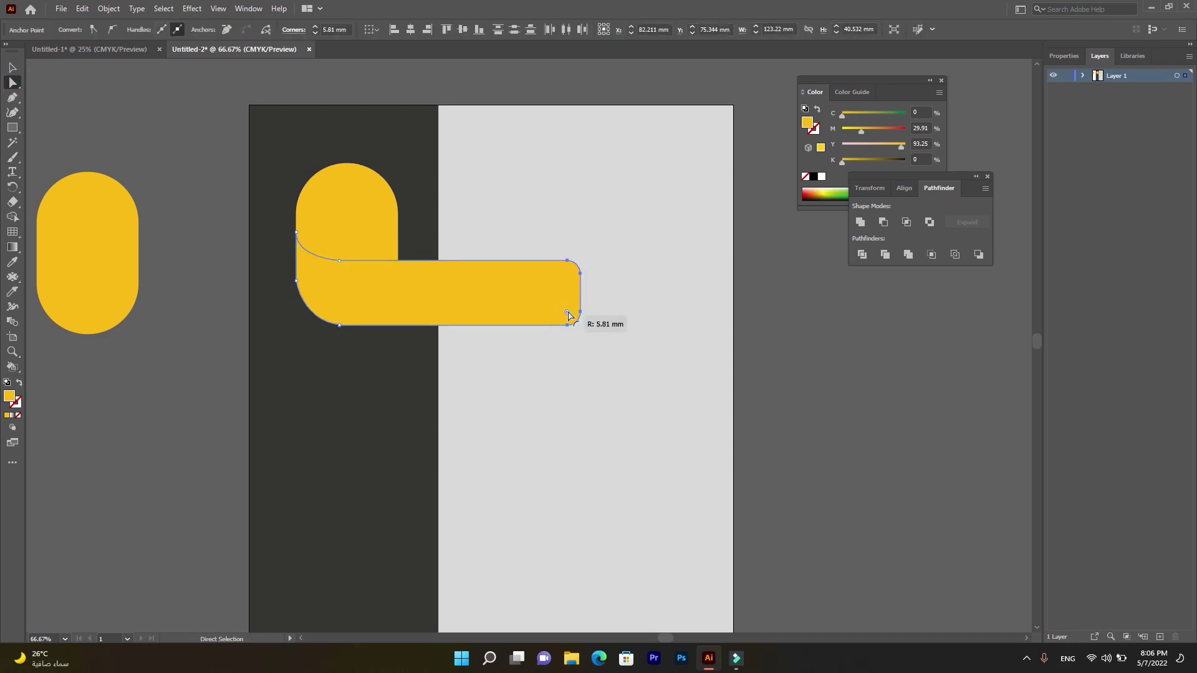
pyautogui.click(663, 298)
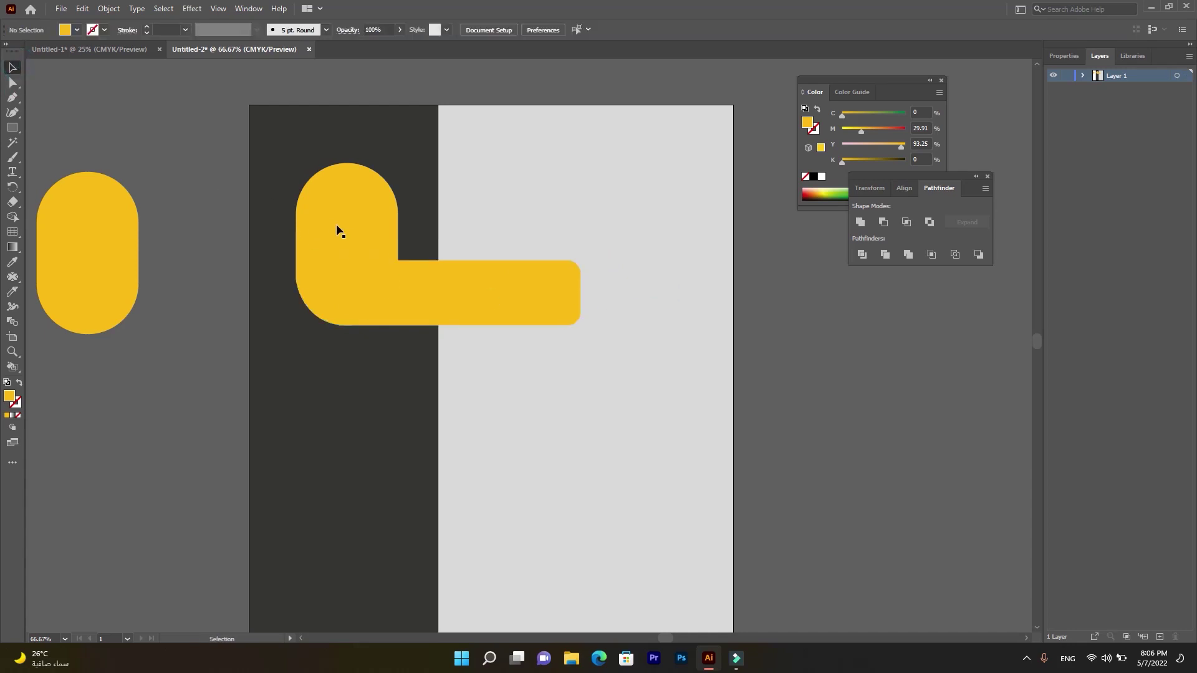
# Scale both yellow shapes up slightly.
pyautogui.moveTo(278, 171); pyautogui.dragTo(372, 288)
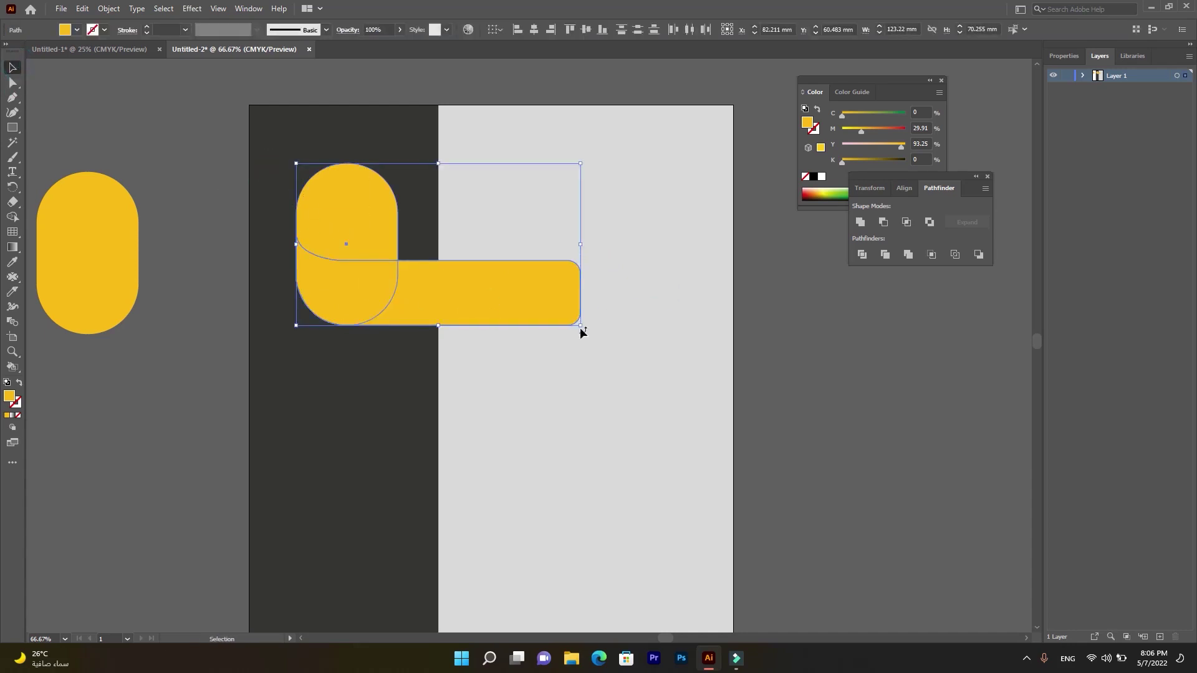
pyautogui.moveTo(580, 324); pyautogui.dragTo(597, 335)
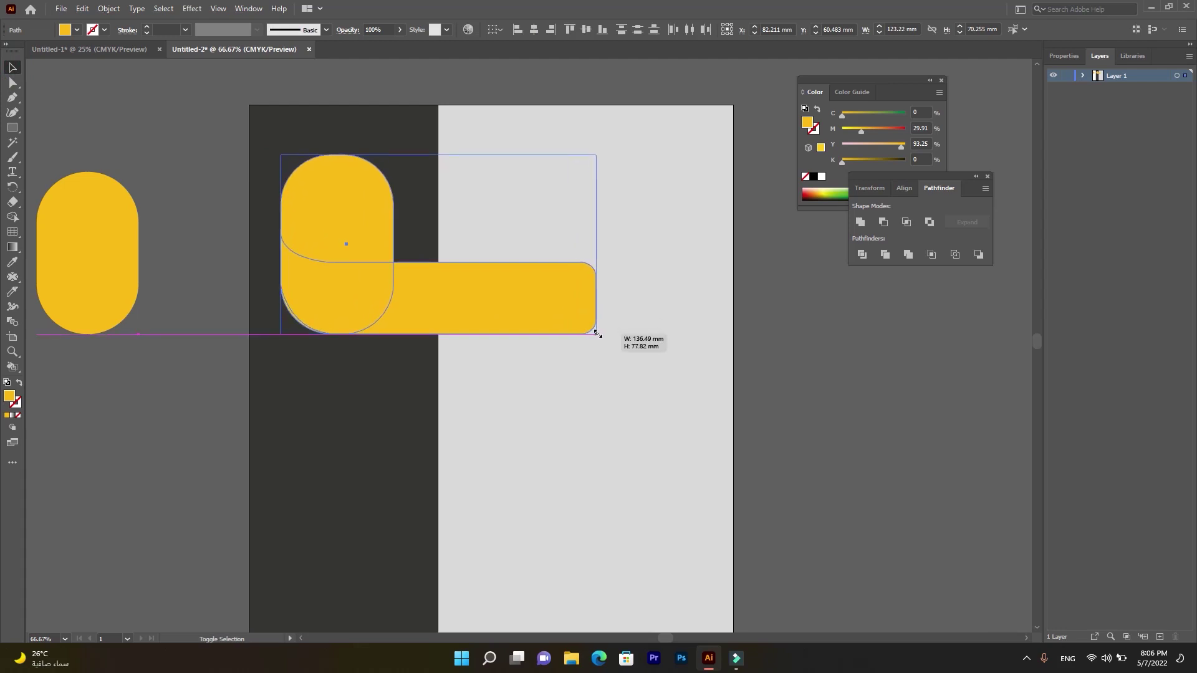
pyautogui.click(622, 214)
pyautogui.click(354, 197)
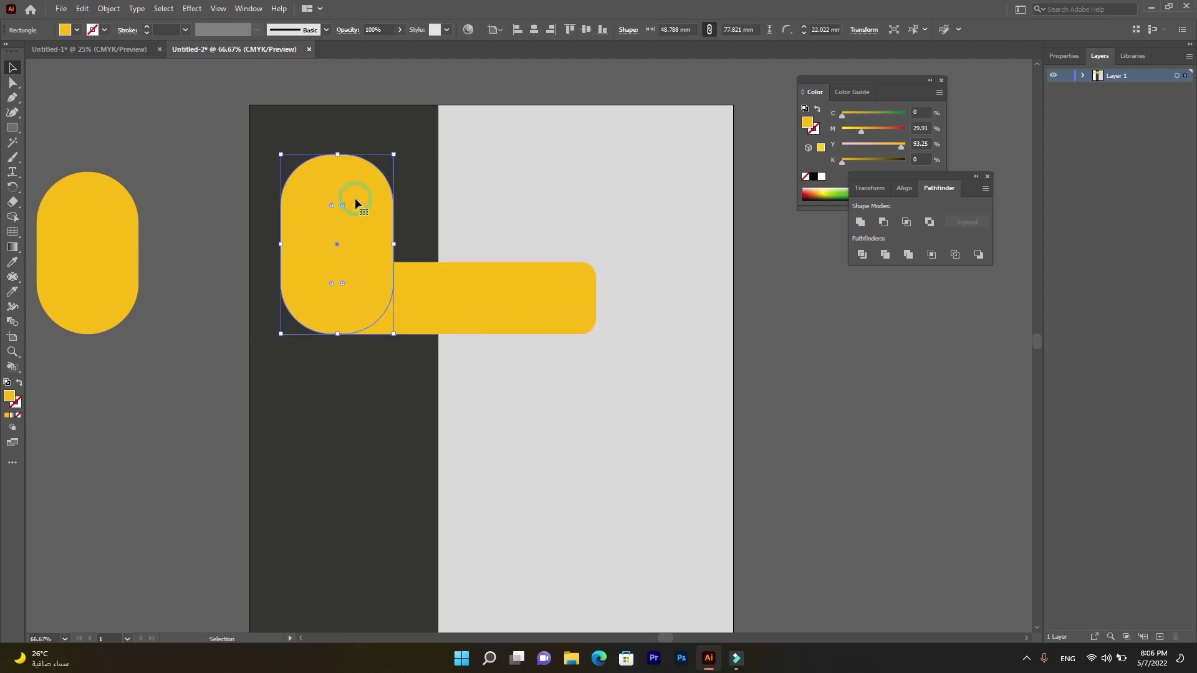
pyautogui.click(235, 166)
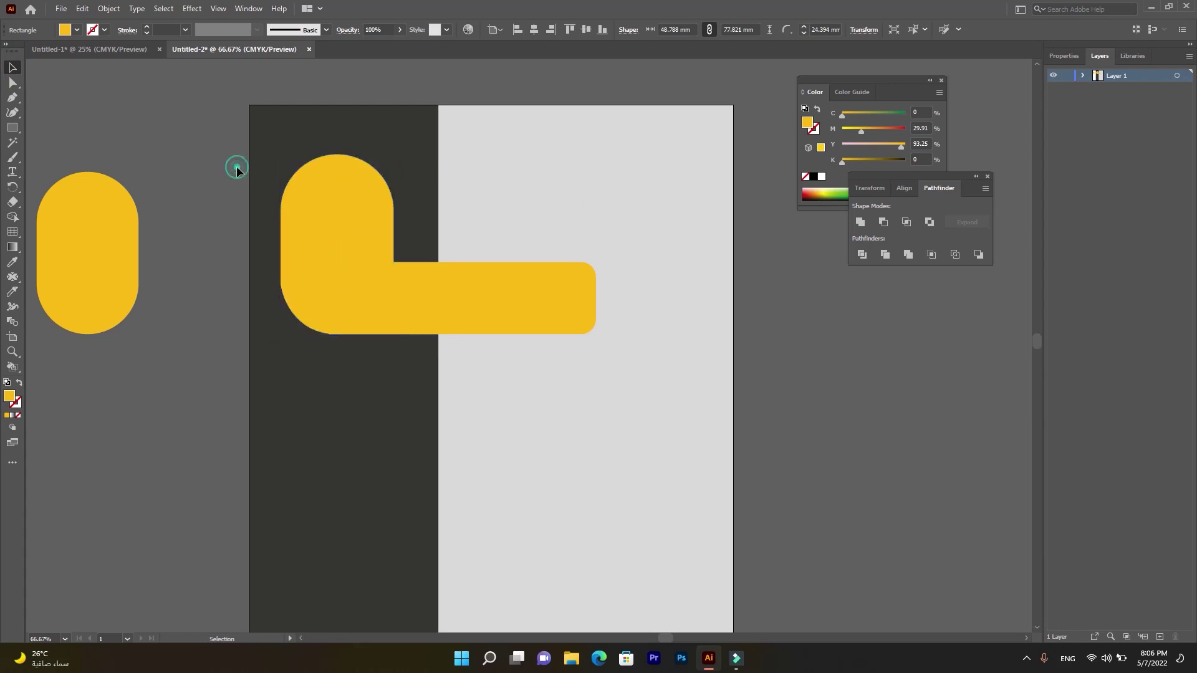
# Add a drop shadow to the bar with X offset 0, Y offset -1 mm and 1 mm blur.
pyautogui.click(423, 287)
pyautogui.click(192, 9)
pyautogui.moveTo(209, 150)
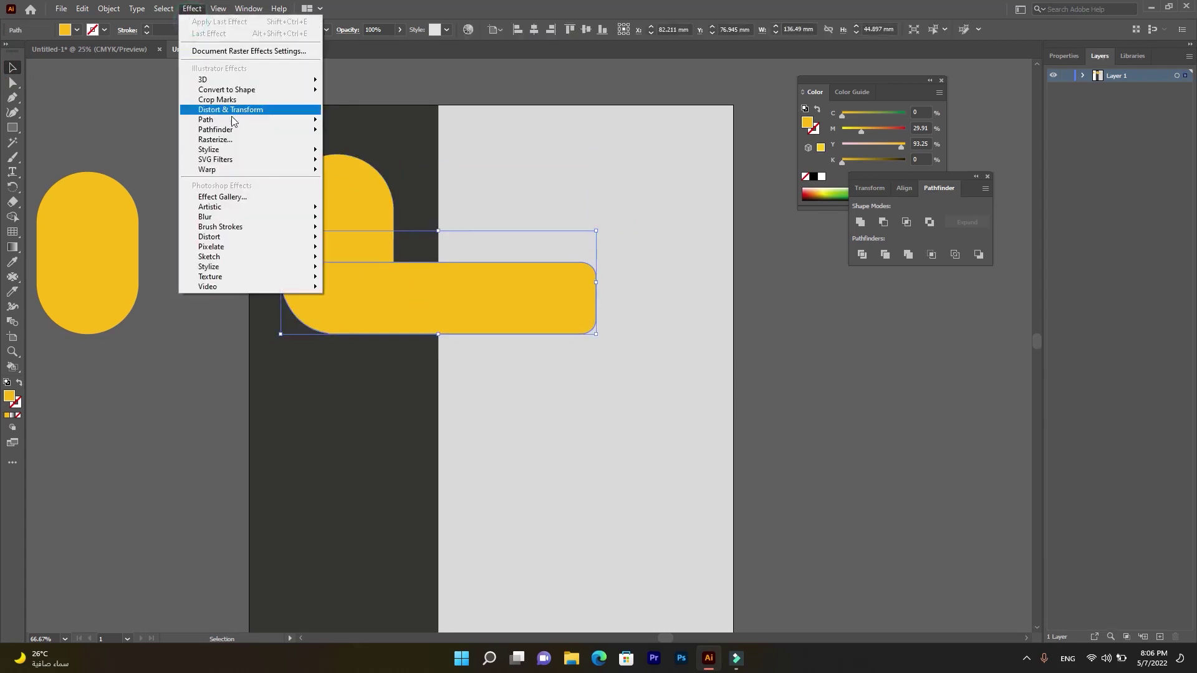
pyautogui.click(367, 152)
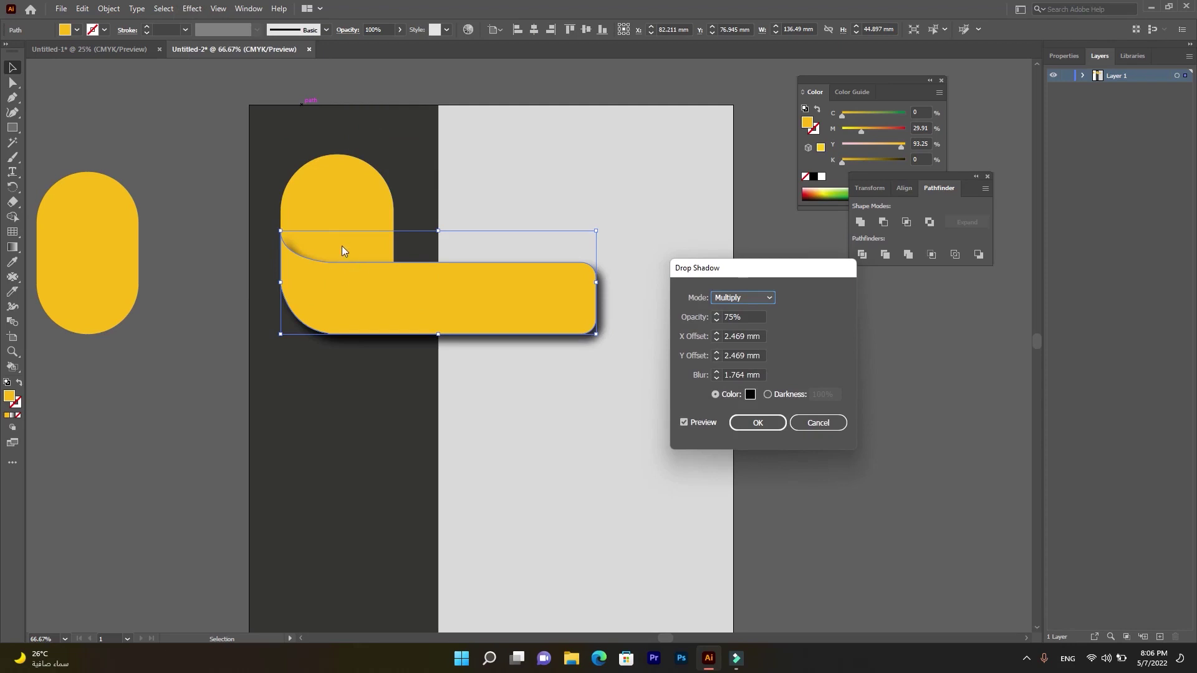
pyautogui.click(717, 359)
pyautogui.write('-1')
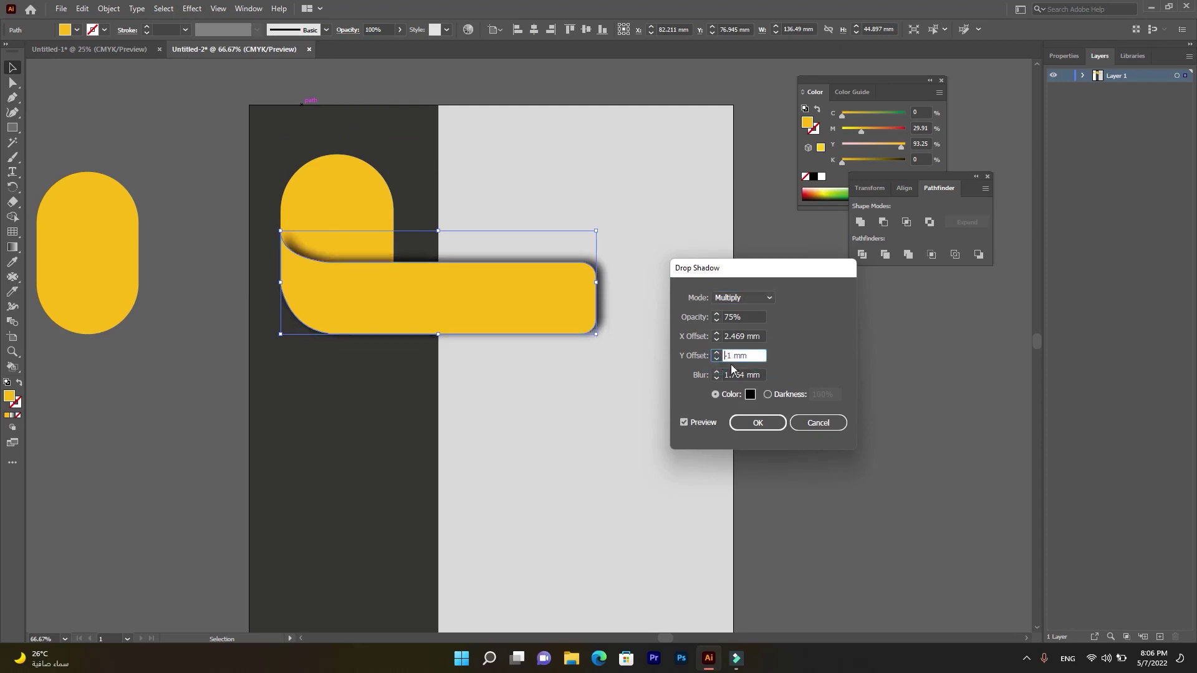
pyautogui.click(718, 377)
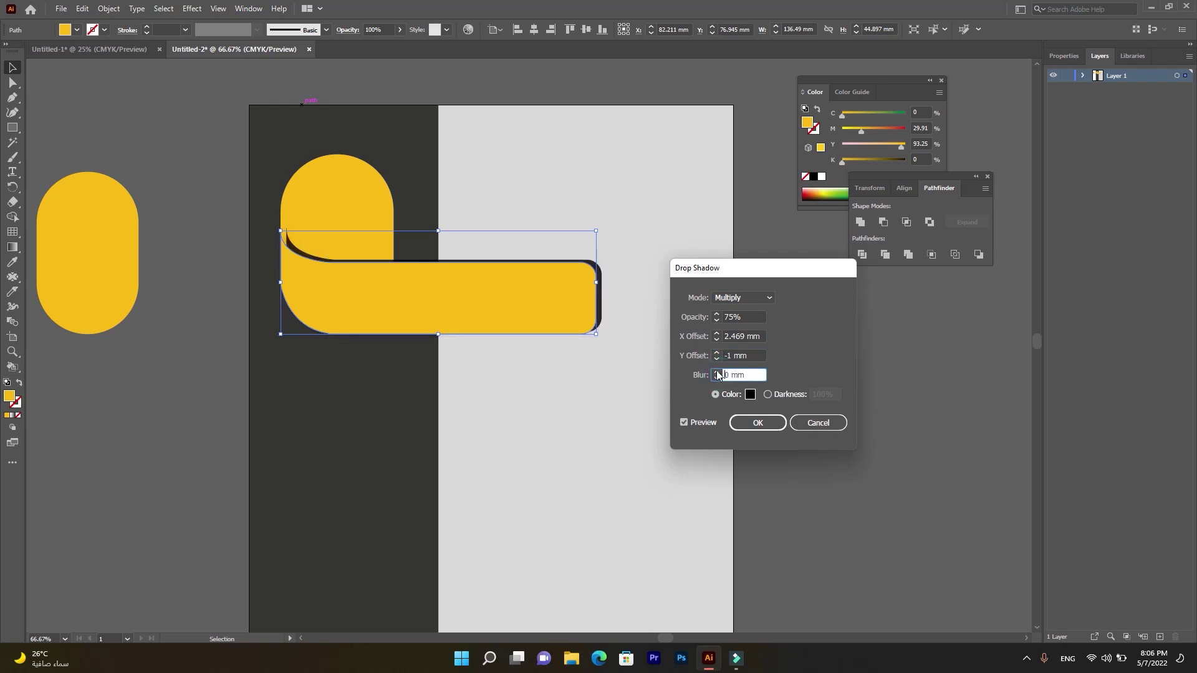
pyautogui.click(717, 371)
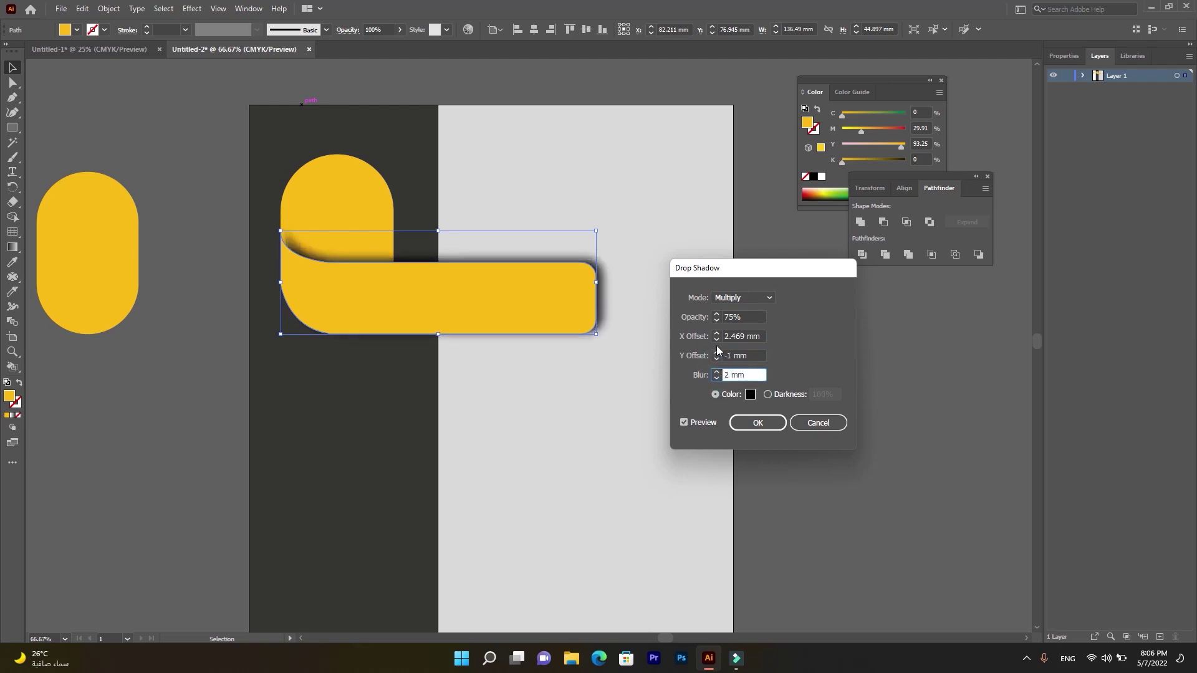
pyautogui.click(716, 340)
pyautogui.click(716, 340)
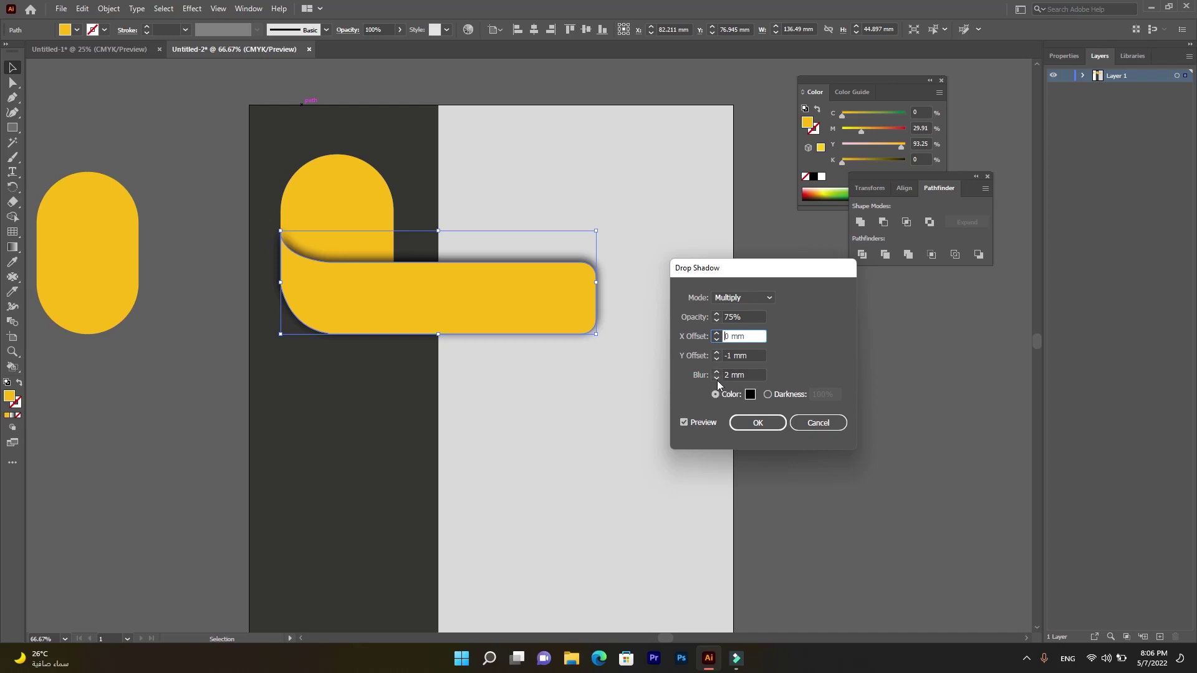
pyautogui.click(716, 378)
pyautogui.click(716, 372)
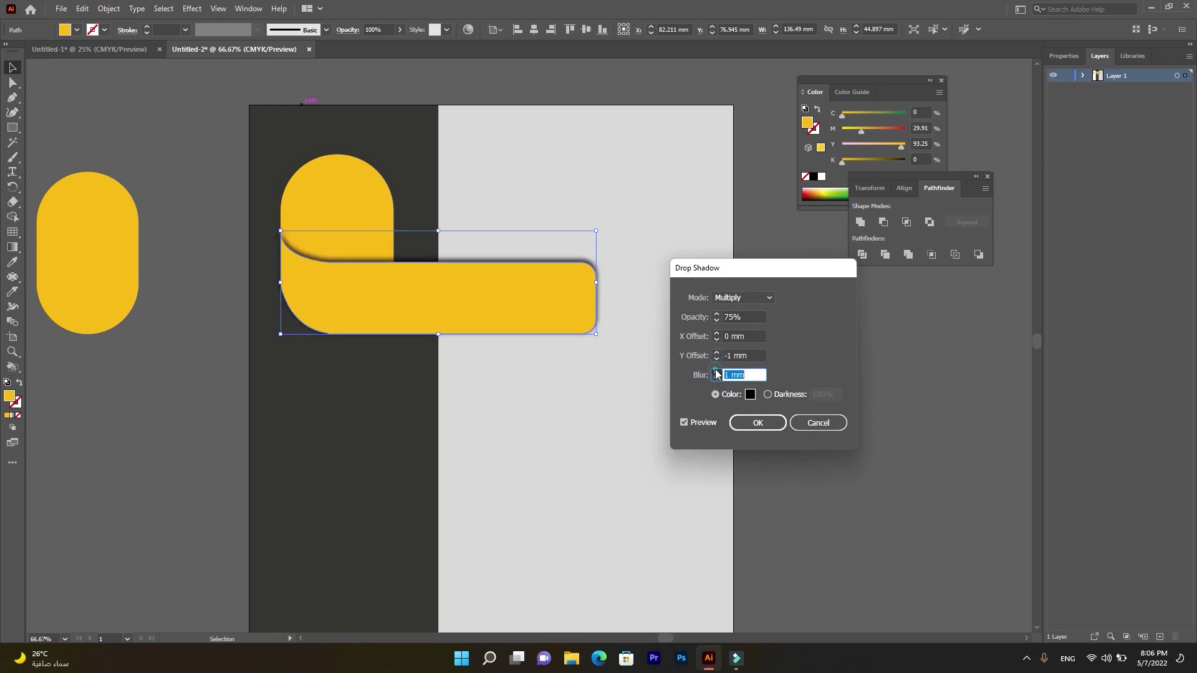
pyautogui.click(716, 379)
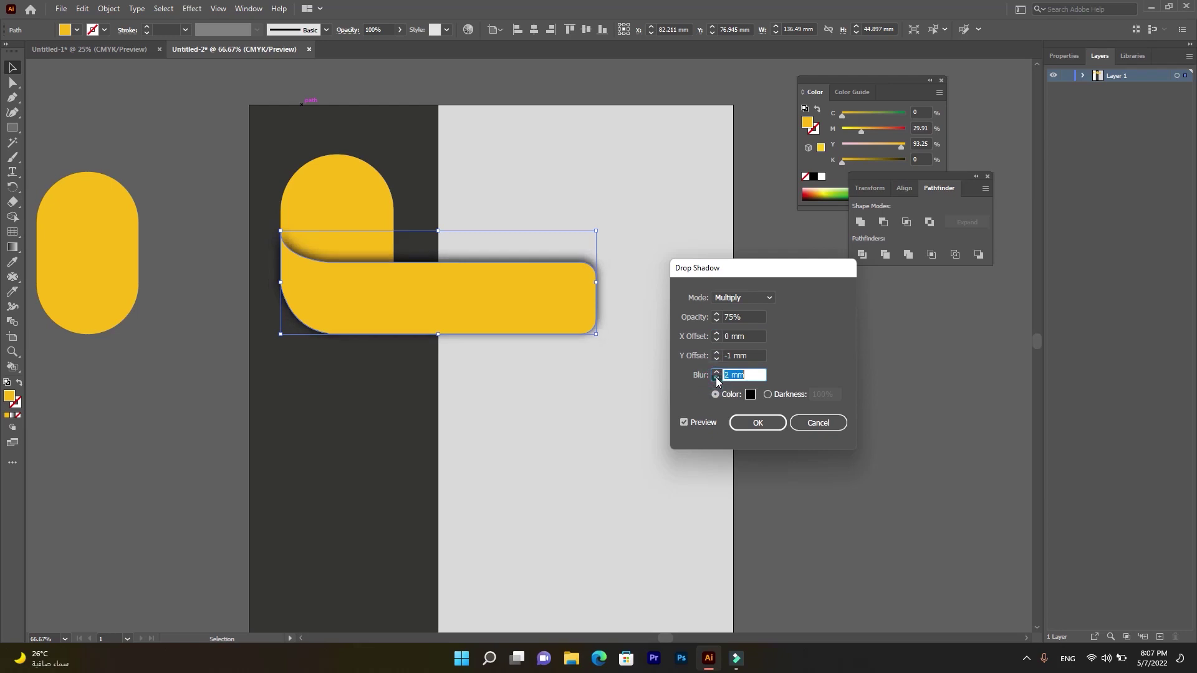
# Lower the shadow opacity to 35% and apply the drop shadow.
pyautogui.click(716, 322)
pyautogui.click(716, 322)
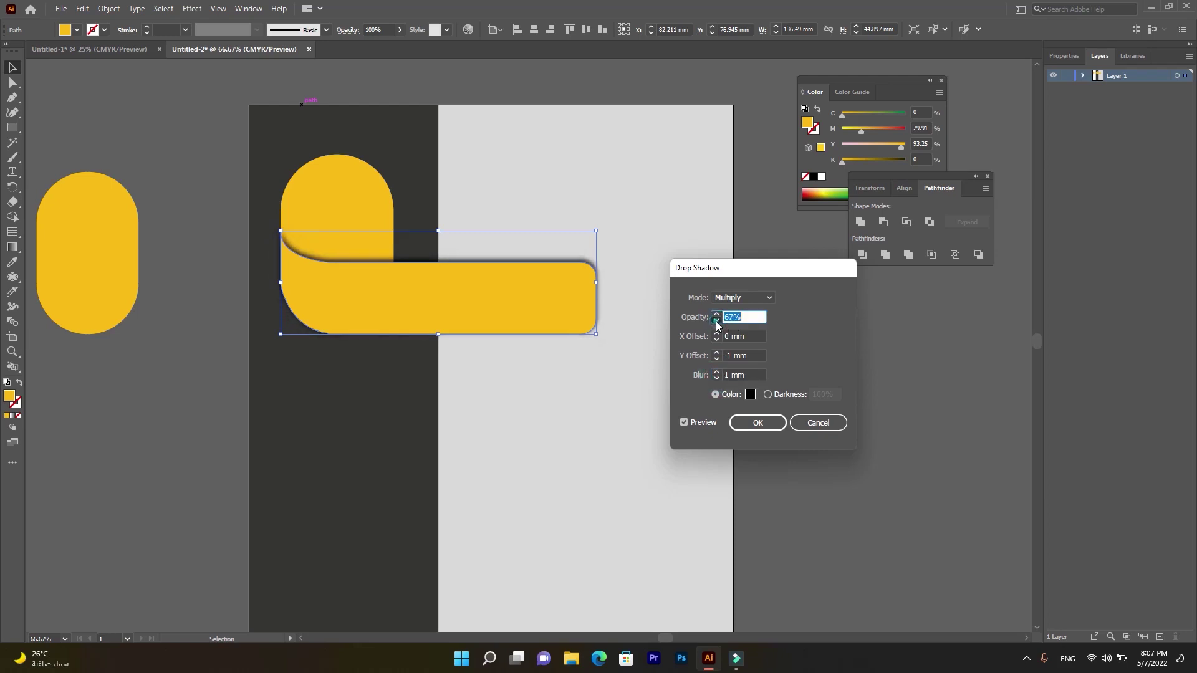
pyautogui.click(716, 322)
pyautogui.click(716, 321)
pyautogui.click(716, 322)
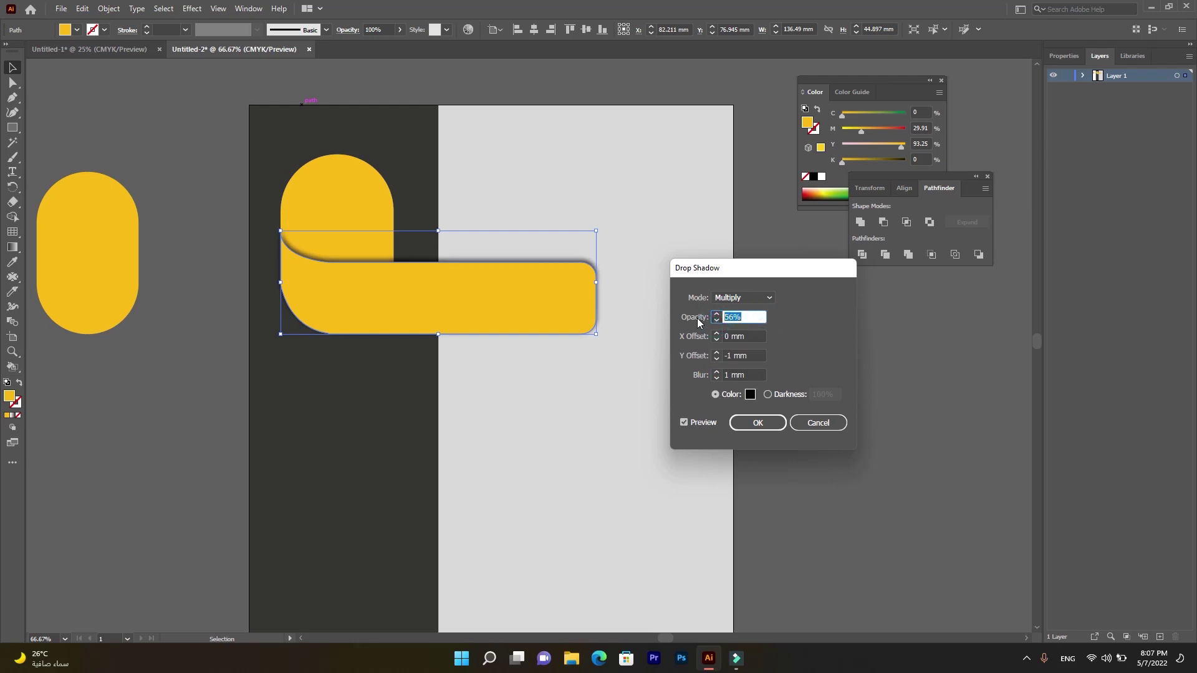
pyautogui.write('35')
pyautogui.click(738, 356)
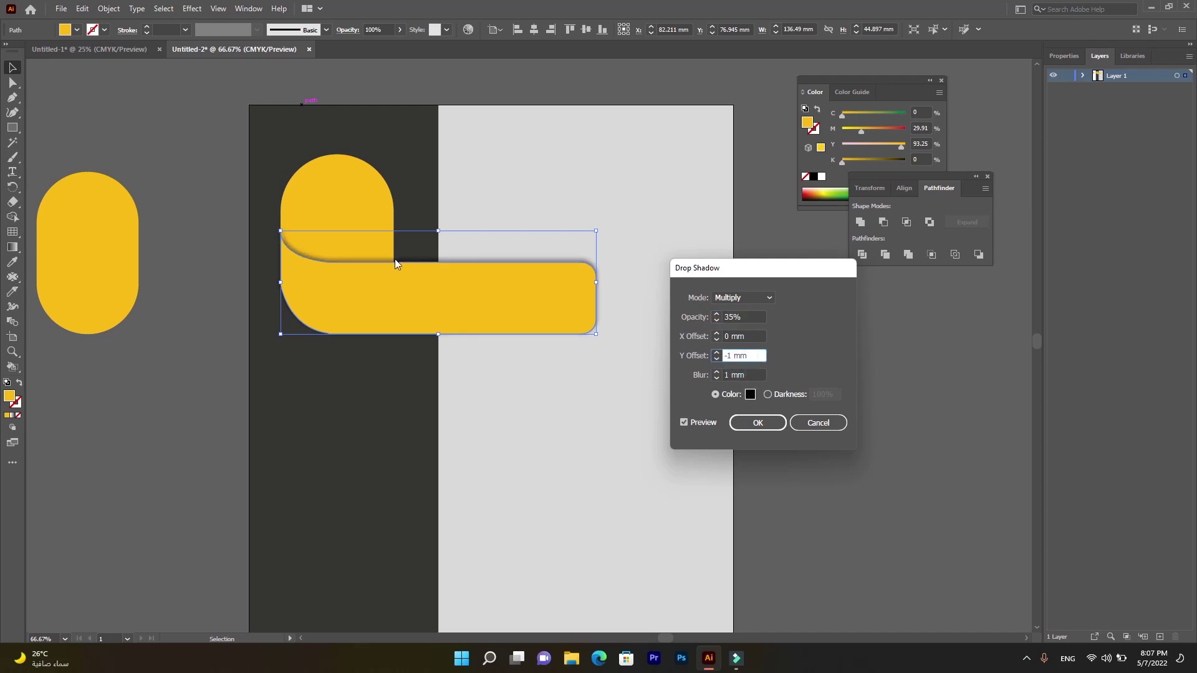
pyautogui.click(763, 422)
pyautogui.moveTo(625, 206); pyautogui.dragTo(693, 230)
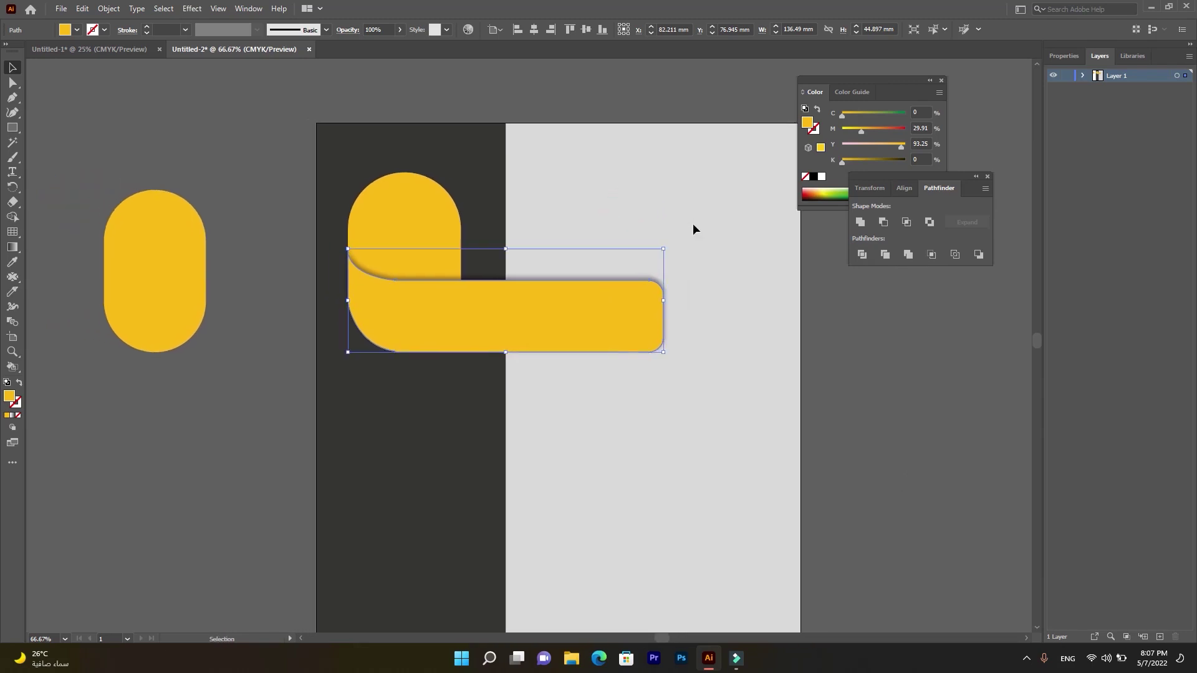
# Apply the same 35% drop shadow, with unchanged settings, to the vertical yellow pill.
pyautogui.click(384, 202)
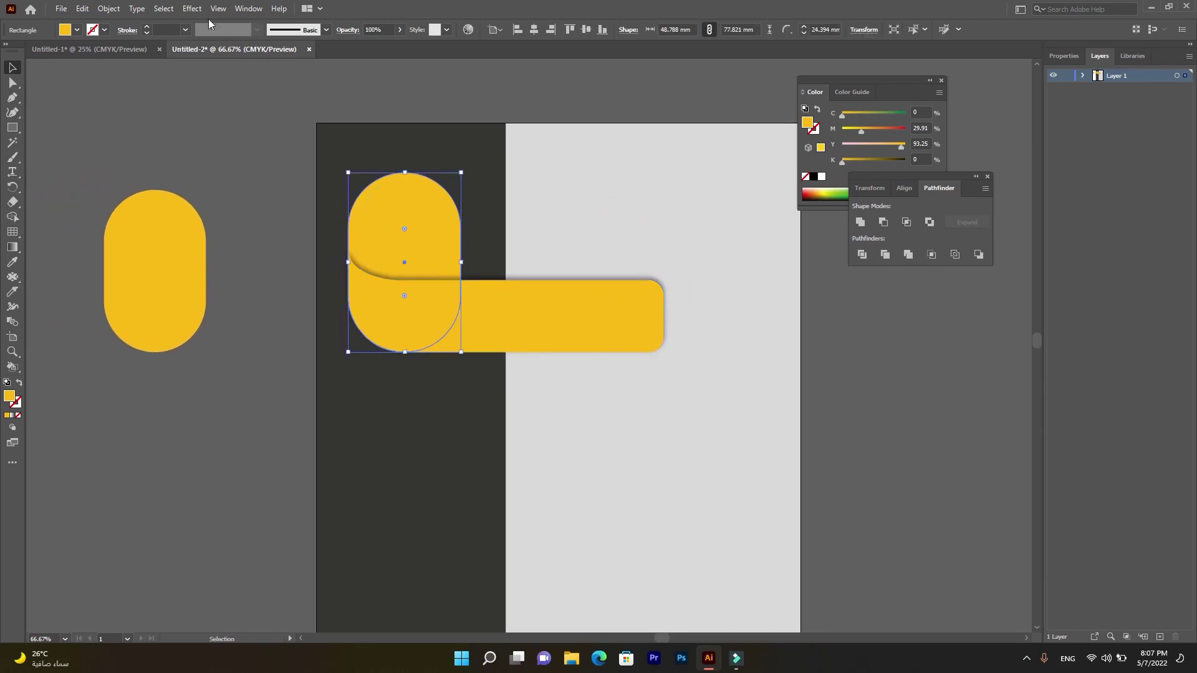
pyautogui.click(192, 9)
pyautogui.moveTo(208, 150)
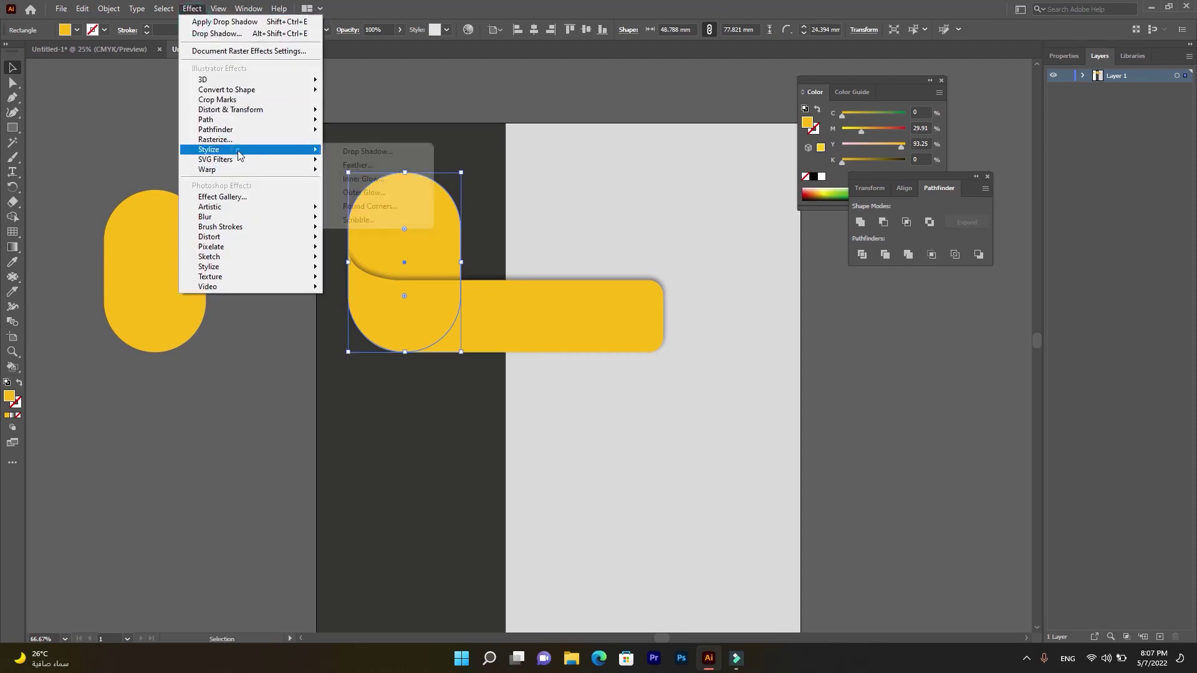
pyautogui.click(357, 152)
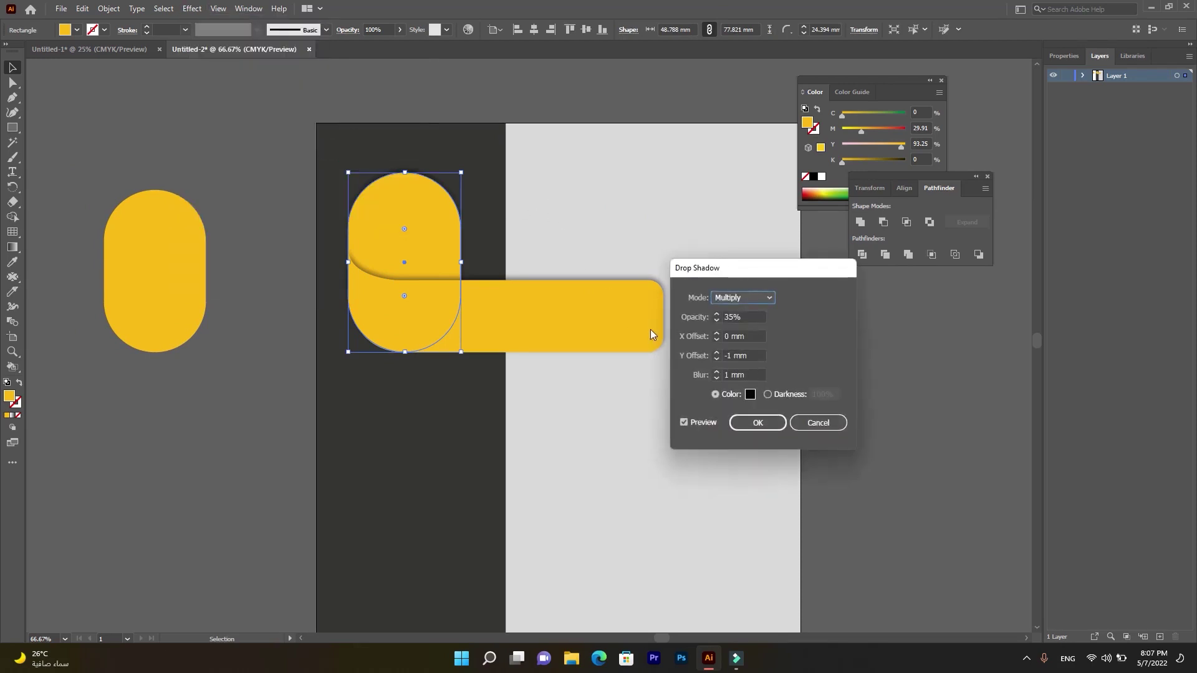
pyautogui.click(758, 422)
pyautogui.click(604, 164)
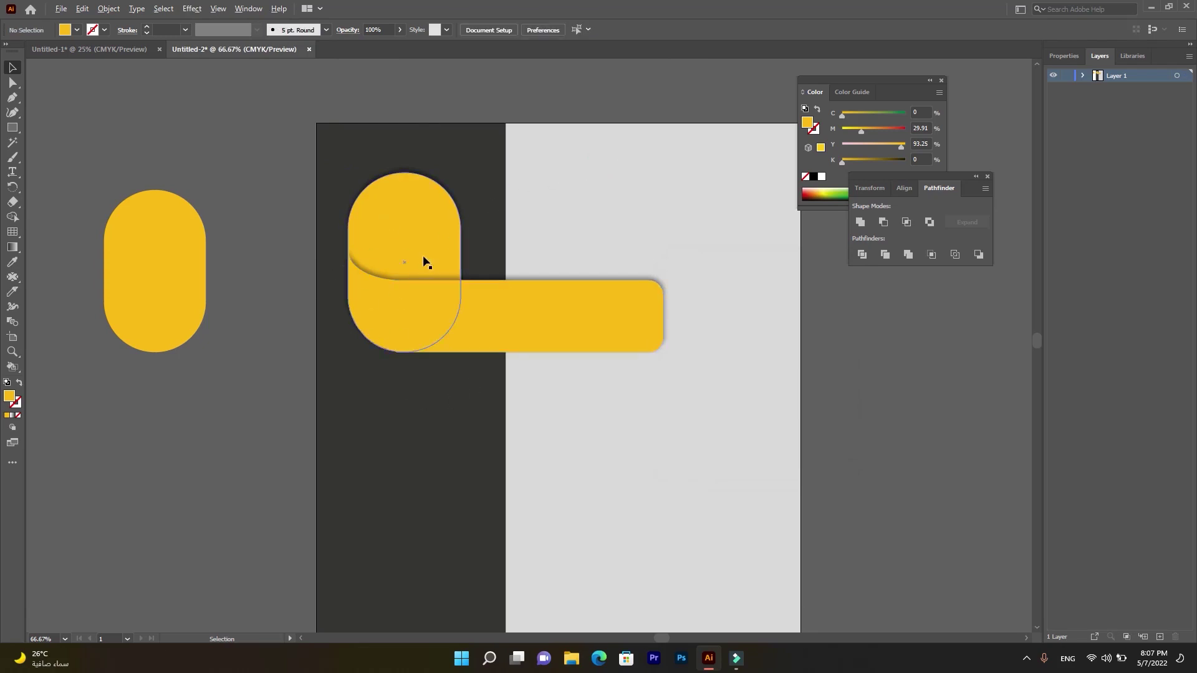
pyautogui.scroll(2, 424, 257)
pyautogui.scroll(-2, 293, 357)
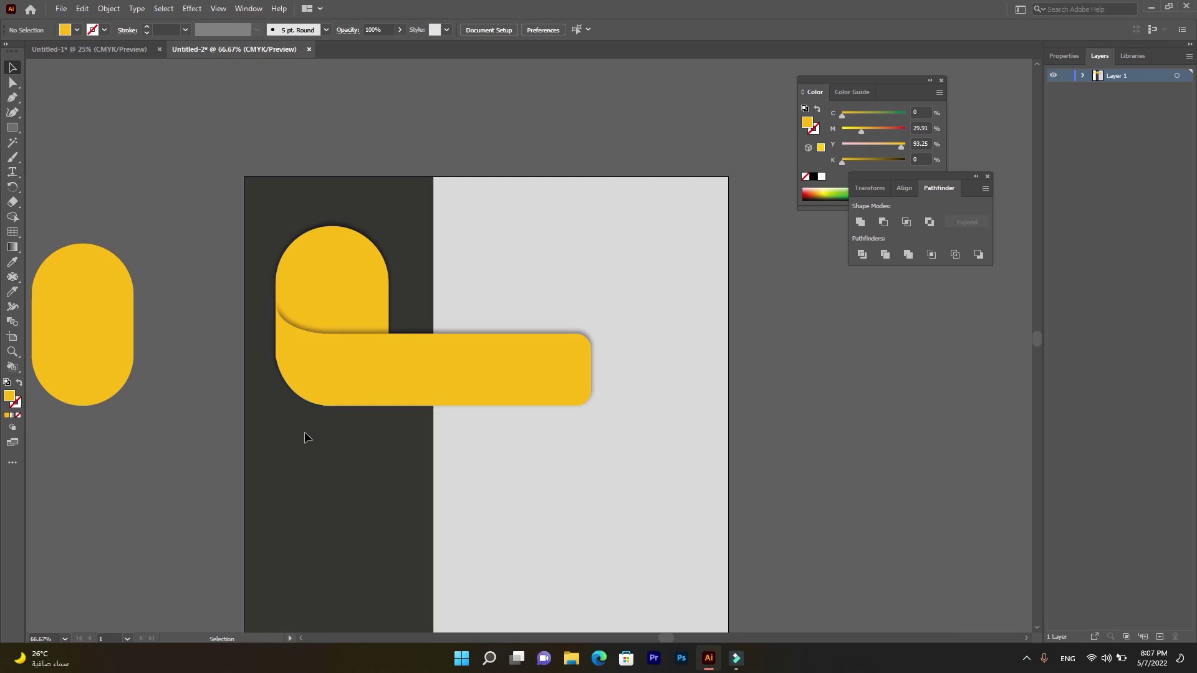
# Delete the grey long-shadow group behind the avatars in the icons file.
pyautogui.click(102, 50)
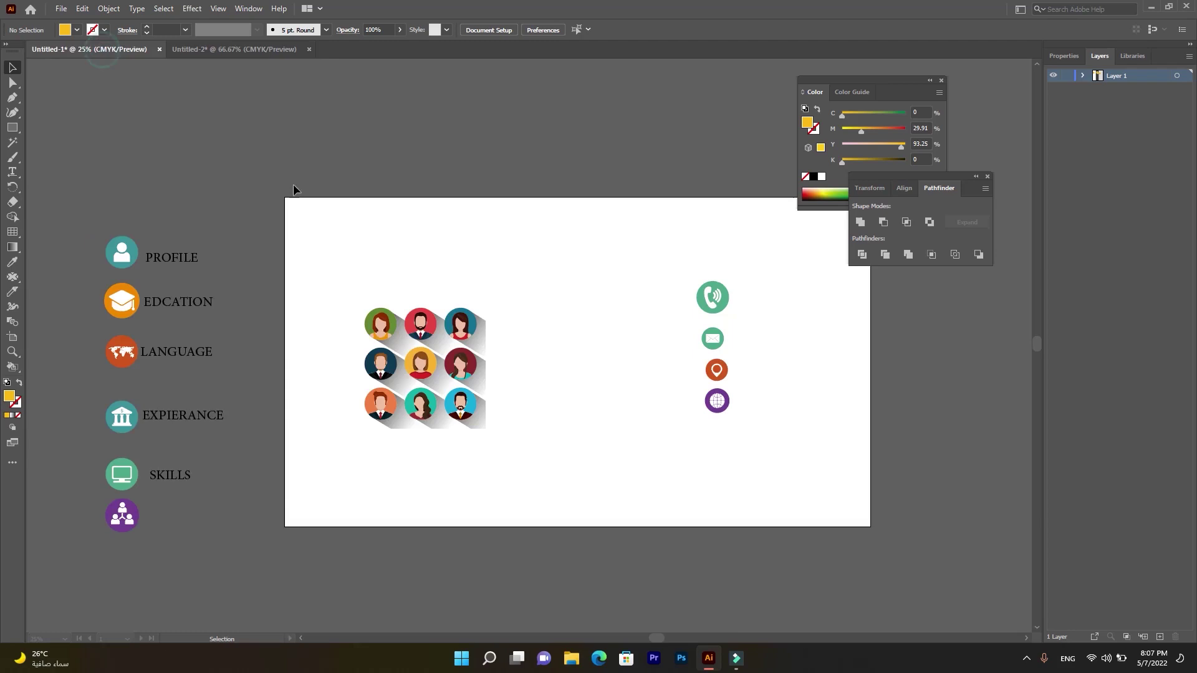
pyautogui.scroll(2, 446, 342)
pyautogui.scroll(1, 401, 343)
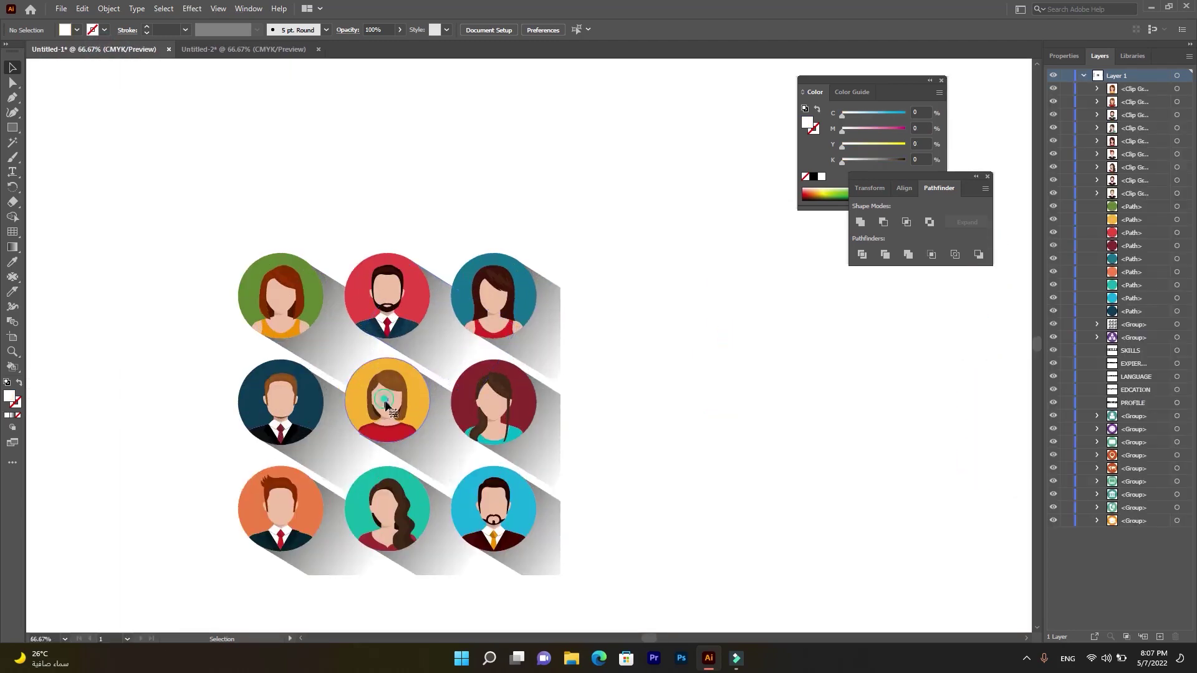
pyautogui.moveTo(387, 405); pyautogui.dragTo(708, 327)
pyautogui.hotkey('ctrl', 'z')
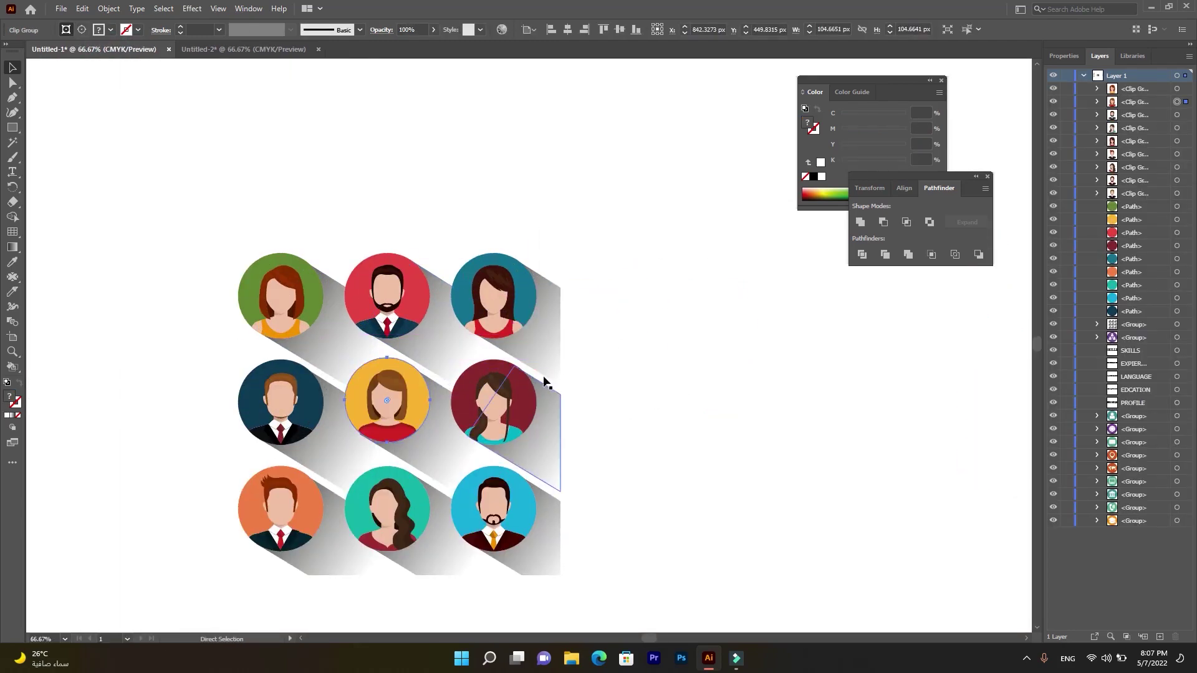
pyautogui.press('v')
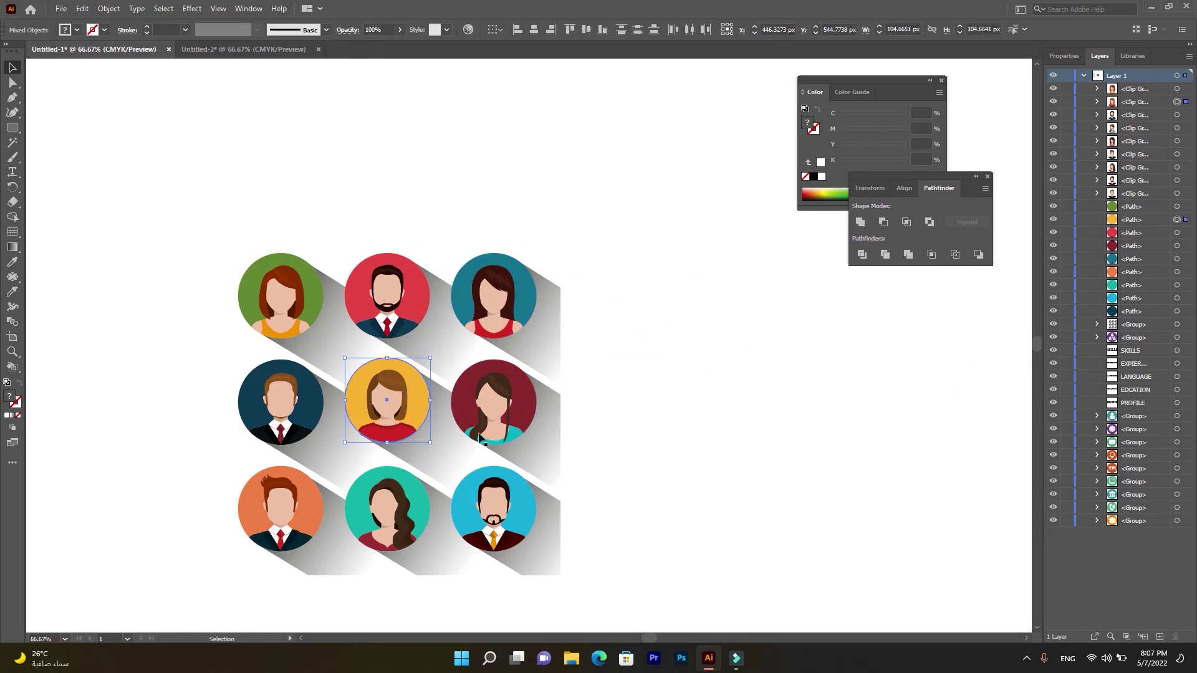
pyautogui.moveTo(358, 240); pyautogui.dragTo(480, 232)
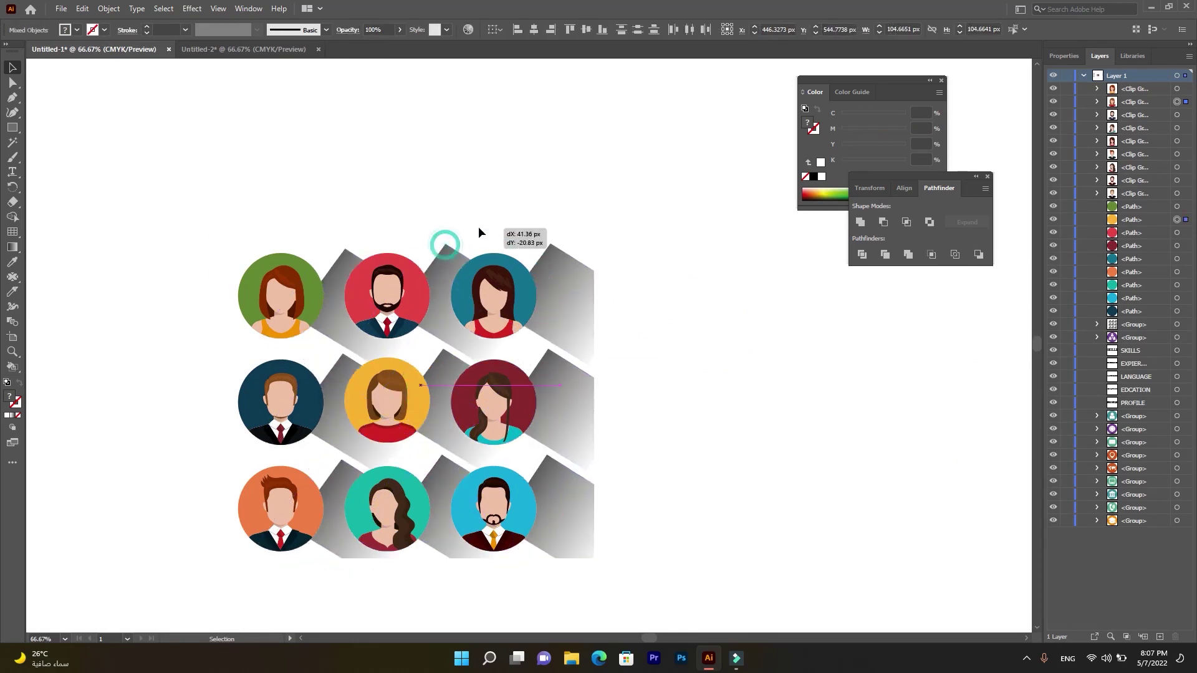
pyautogui.press('Delete')
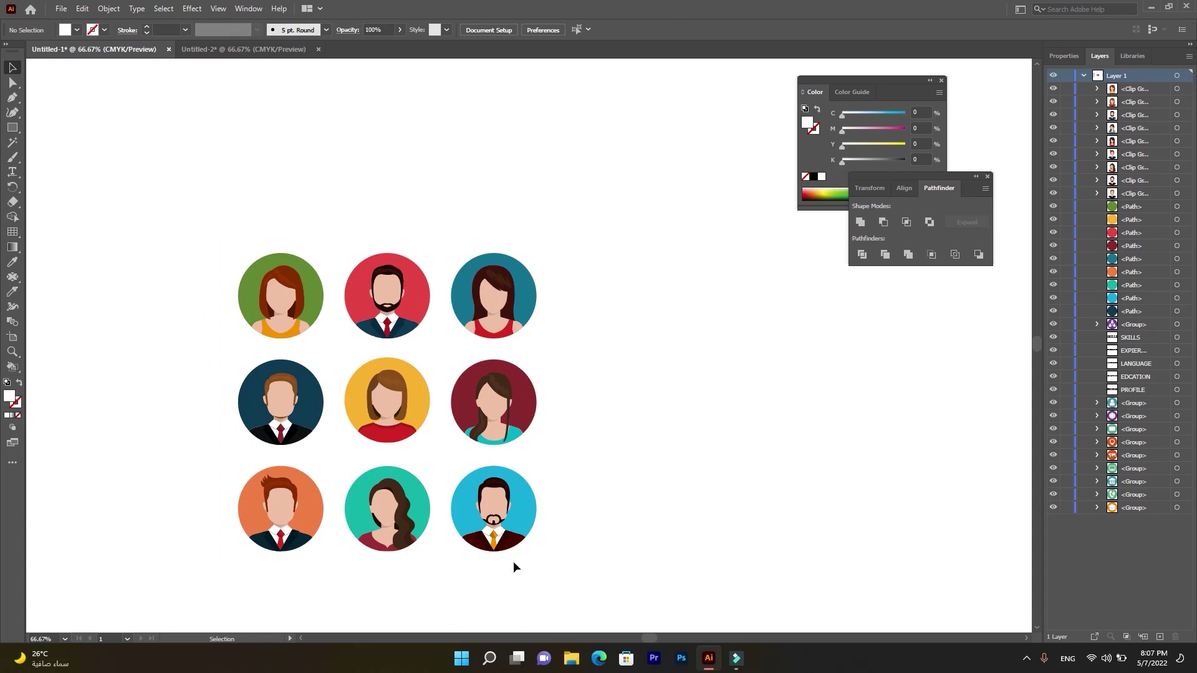
# Group the red bearded-man avatar and drag it onto the Untitled-2 resume tab.
pyautogui.moveTo(356, 239); pyautogui.dragTo(399, 340)
pyautogui.rightClick(394, 305)
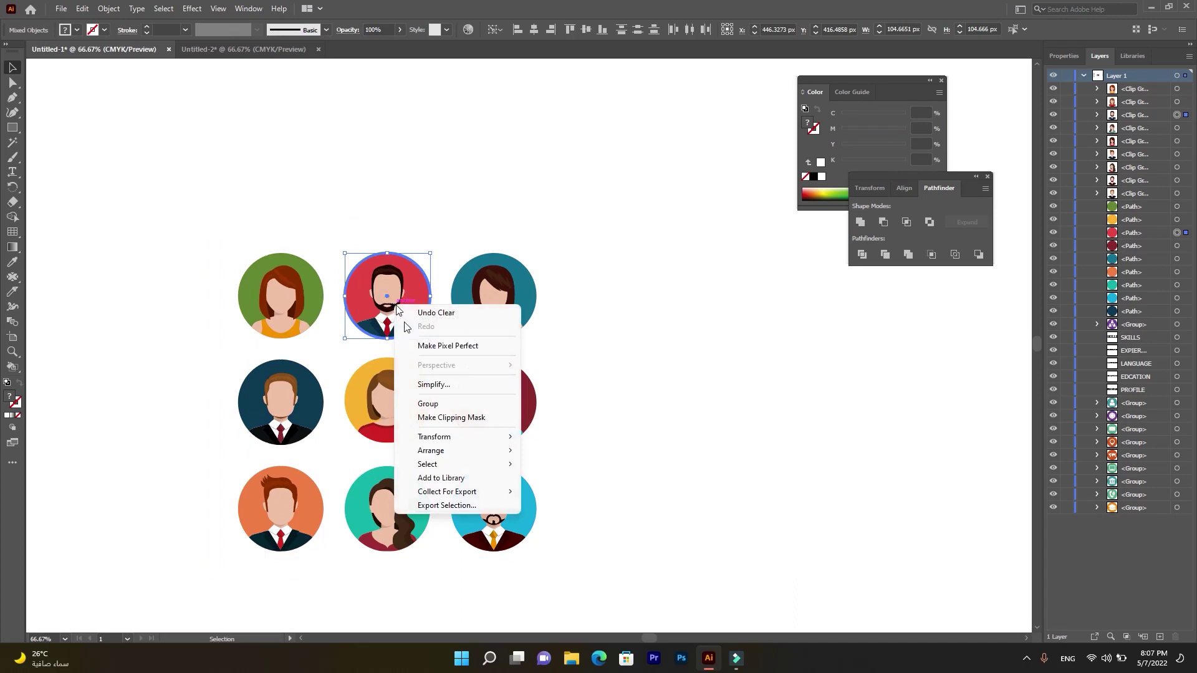
pyautogui.click(436, 407)
pyautogui.moveTo(387, 282); pyautogui.dragTo(275, 50)
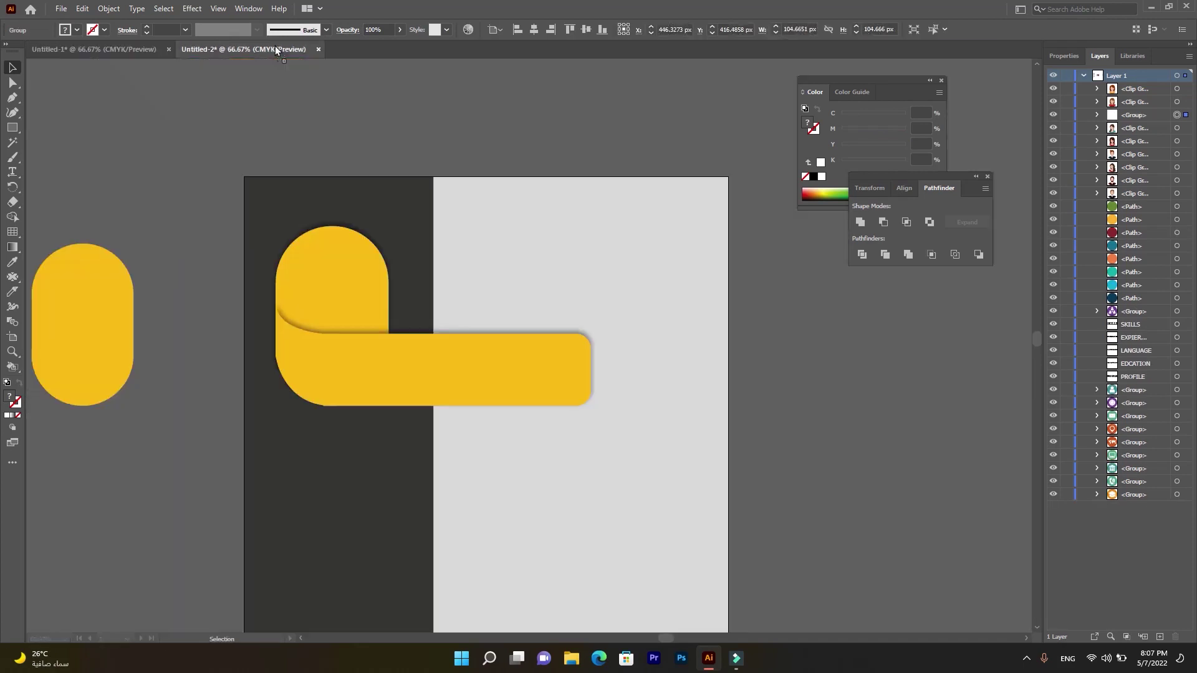
# Place the avatar in the yellow capsule's rounded top and scale it to fit.
pyautogui.moveTo(341, 278); pyautogui.dragTo(340, 276)
pyautogui.moveTo(376, 231); pyautogui.dragTo(340, 281)
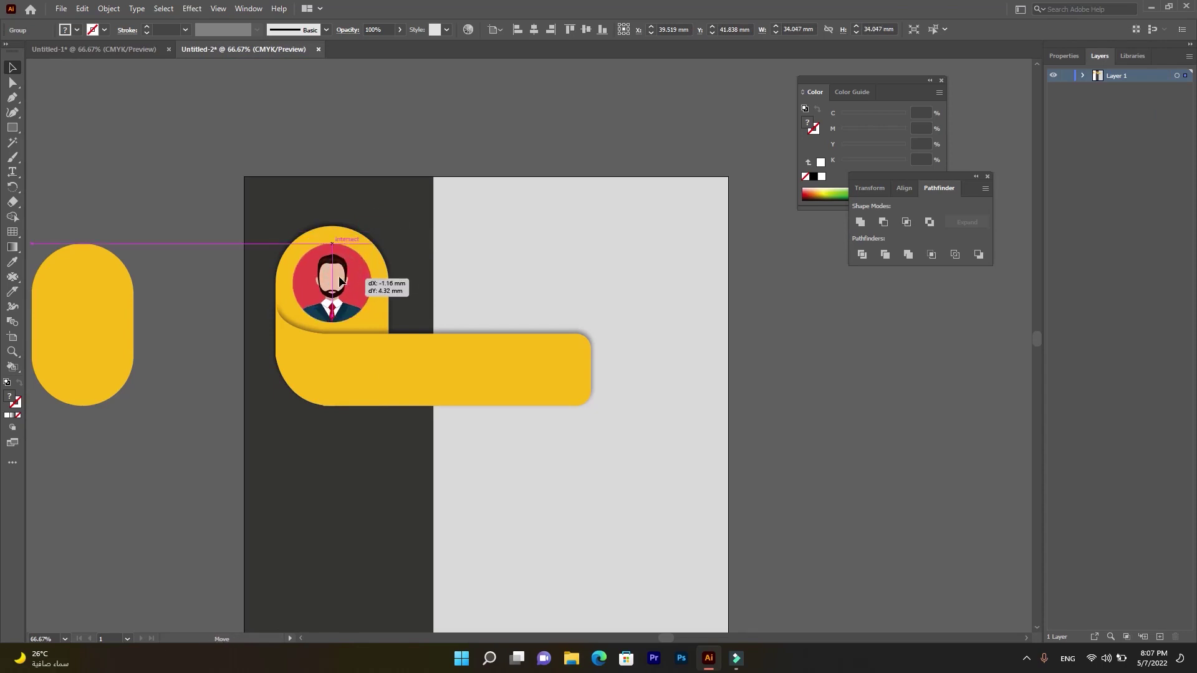
pyautogui.click(463, 141)
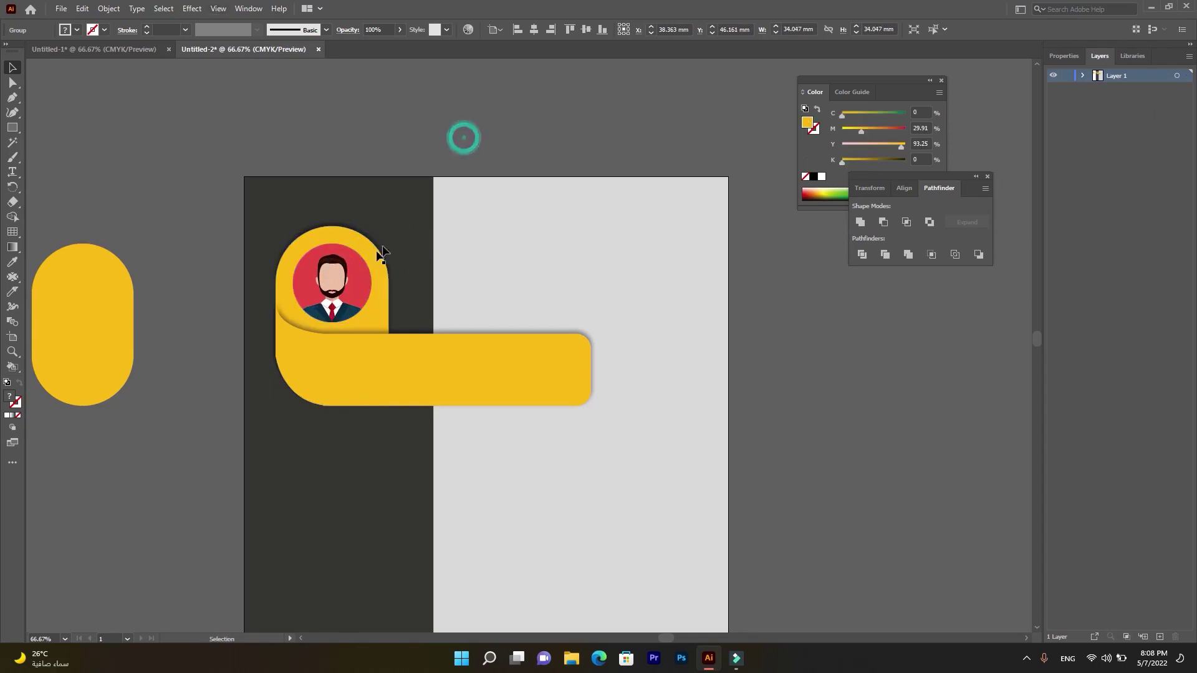
# Give the avatar's red circle a drop shadow at 46% opacity.
pyautogui.click(13, 82)
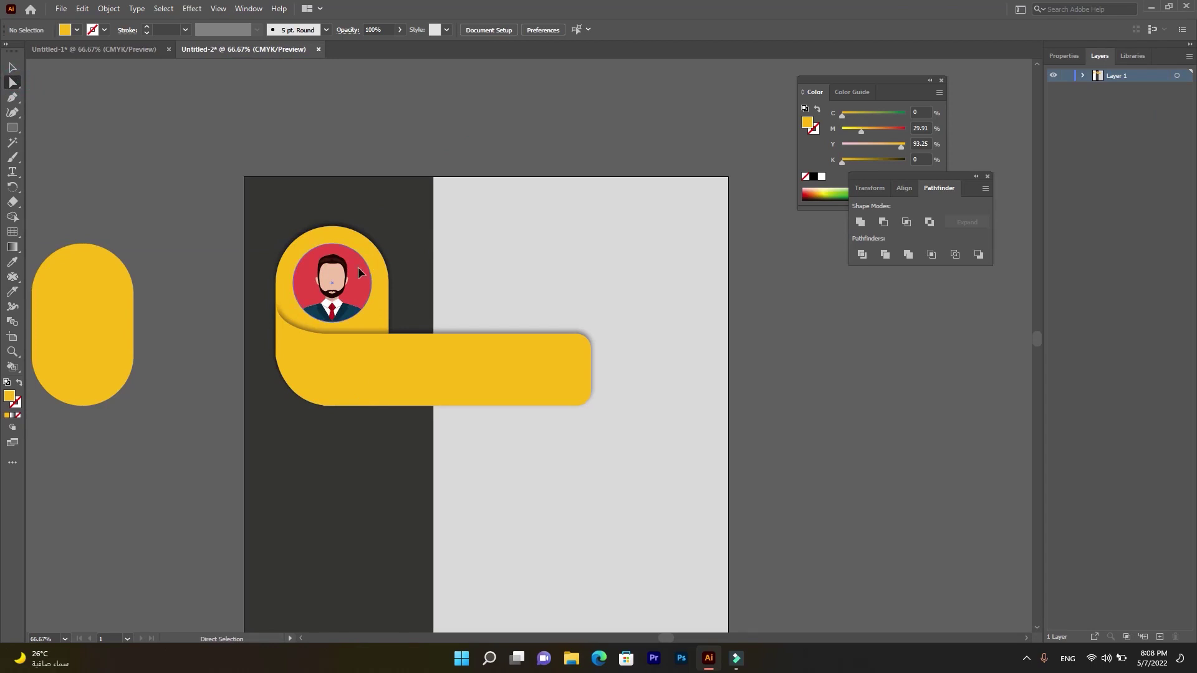
pyautogui.click(362, 271)
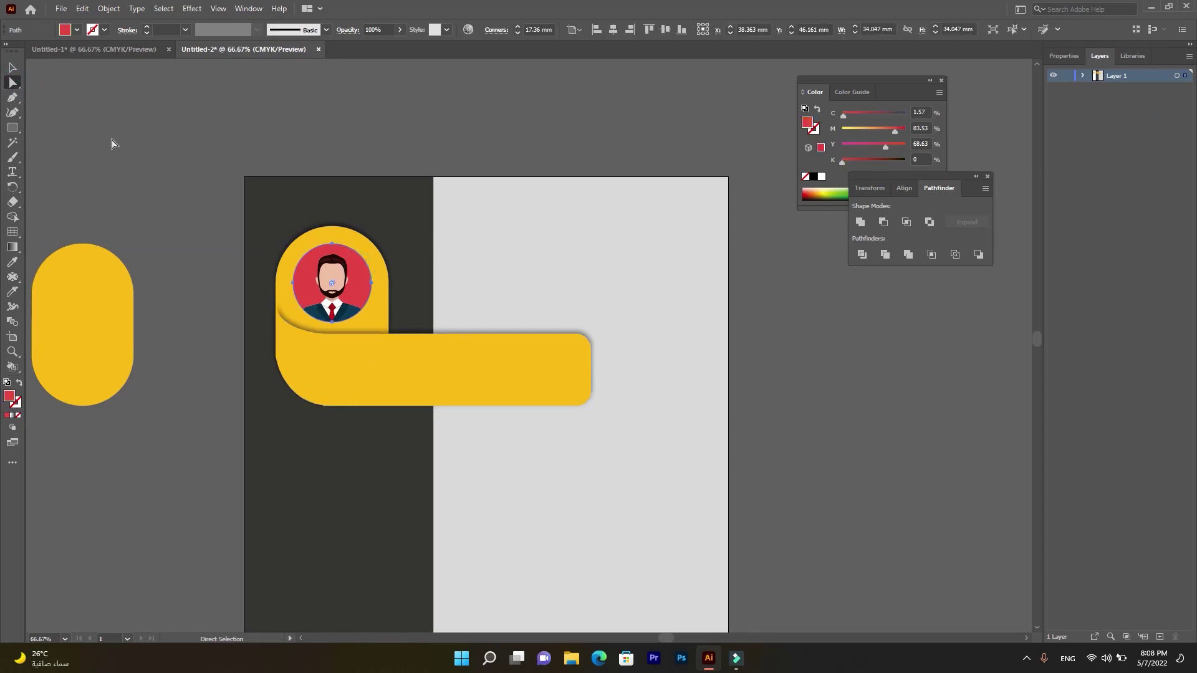
pyautogui.click(115, 9)
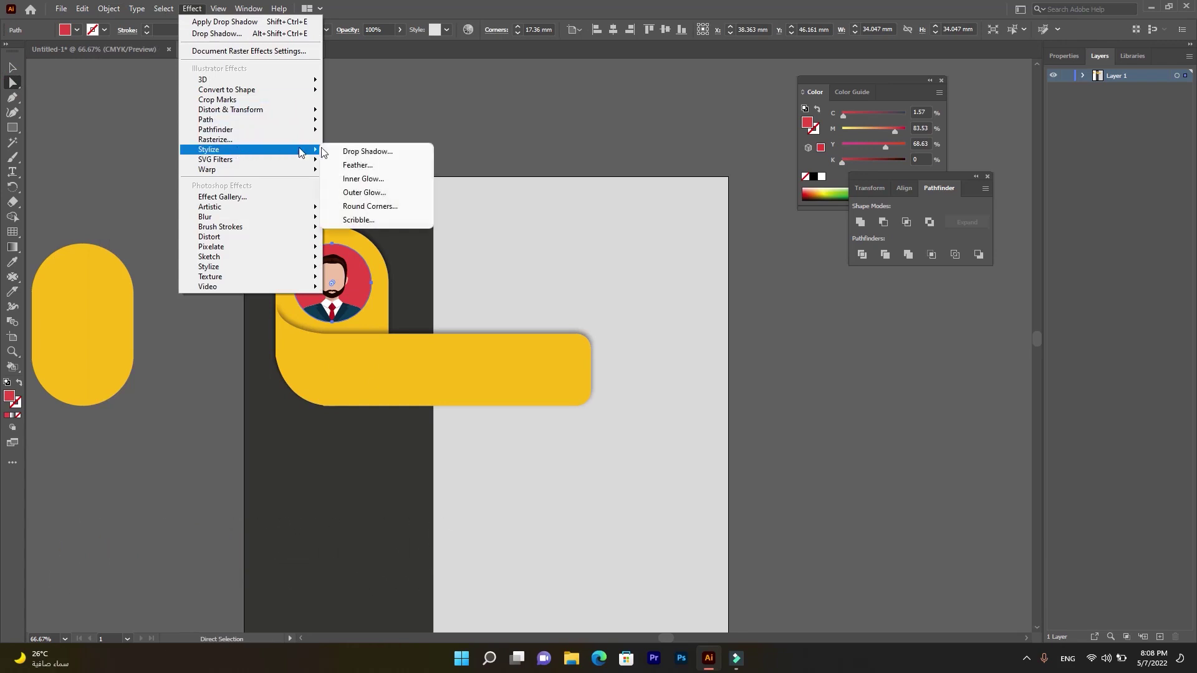
pyautogui.click(346, 153)
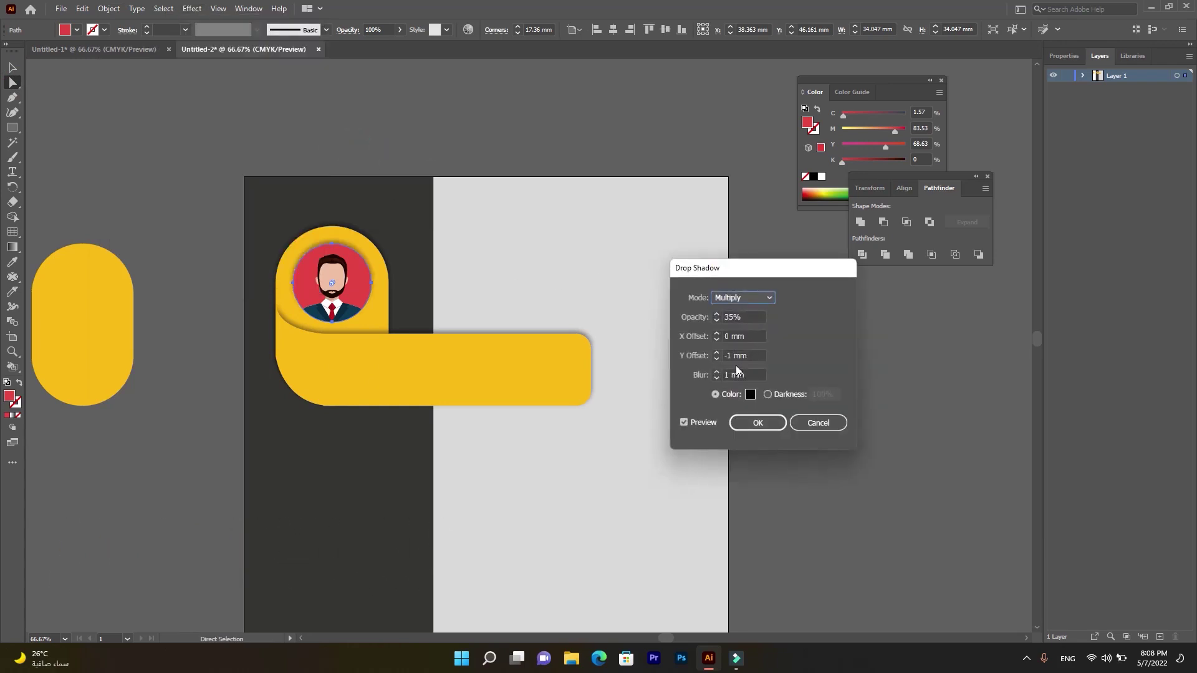
pyautogui.click(716, 315)
pyautogui.click(716, 314)
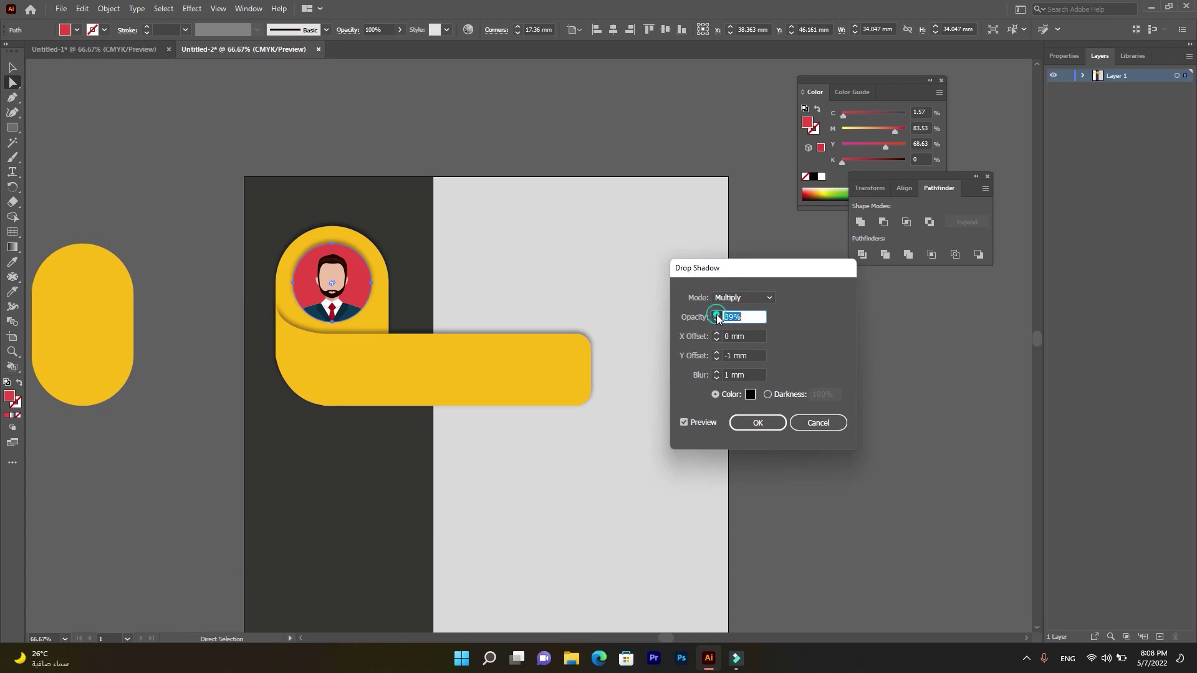
pyautogui.click(717, 314)
pyautogui.click(716, 314)
pyautogui.click(757, 424)
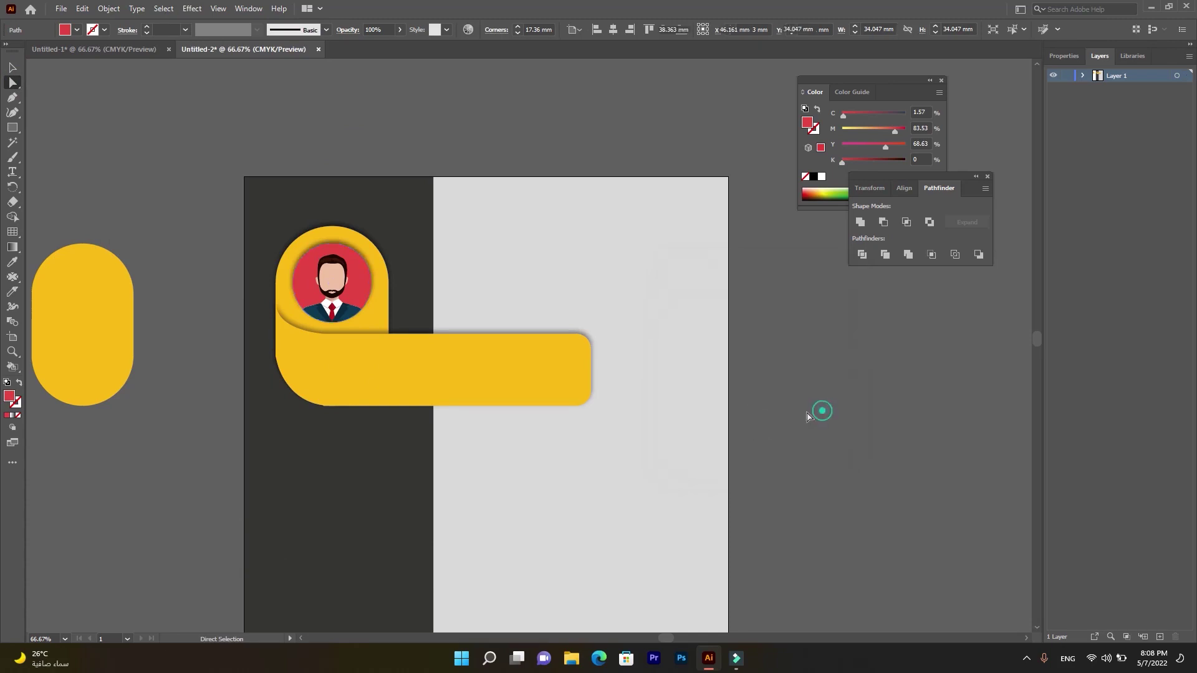
pyautogui.click(808, 416)
# Group the avatar together with the yellow header shapes.
pyautogui.scroll(3, 268, 249)
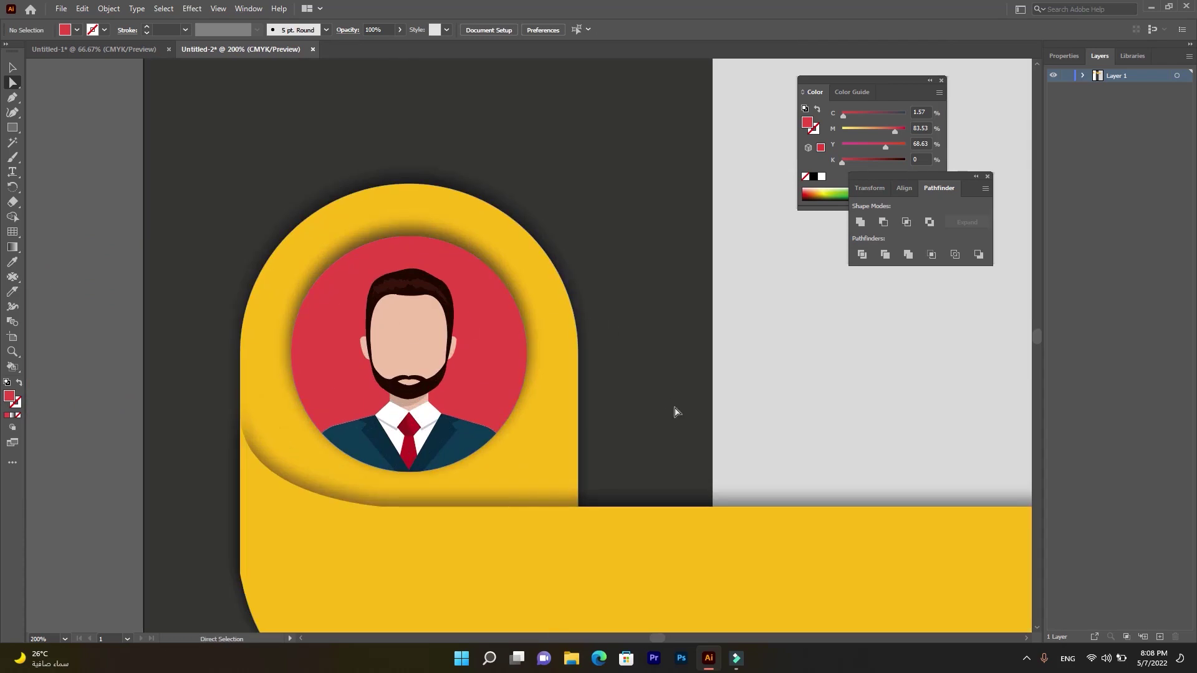
pyautogui.scroll(-1, 476, 360)
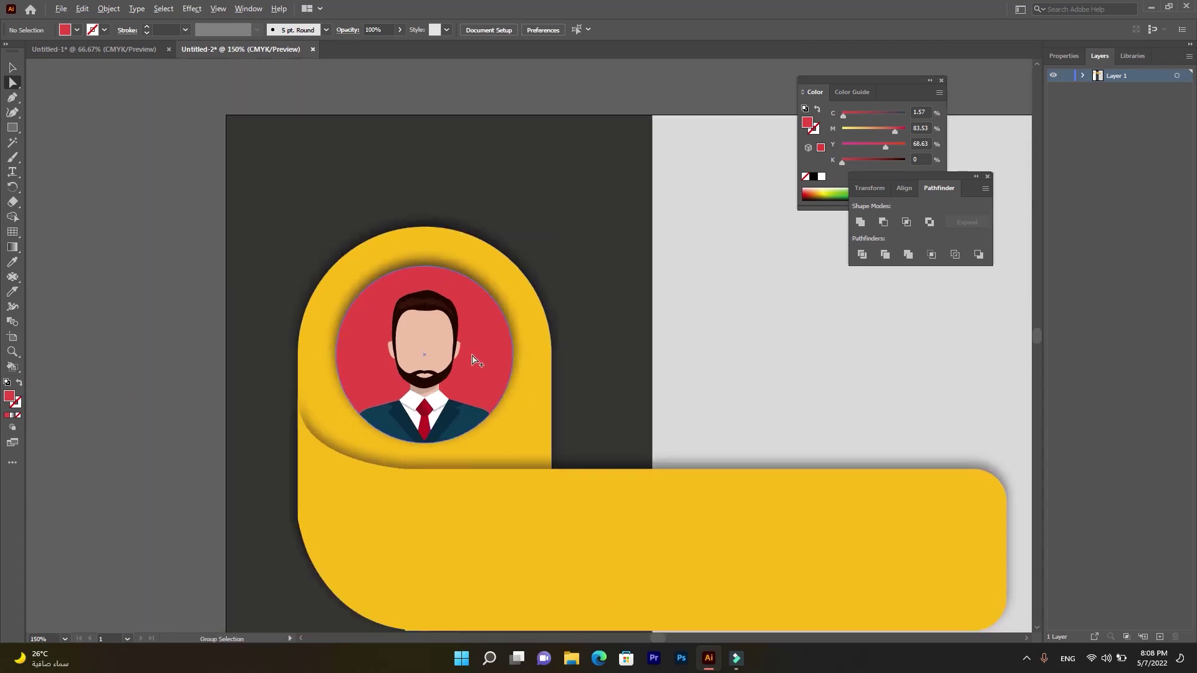
pyautogui.scroll(-1, 477, 361)
pyautogui.moveTo(533, 300); pyautogui.dragTo(301, 287)
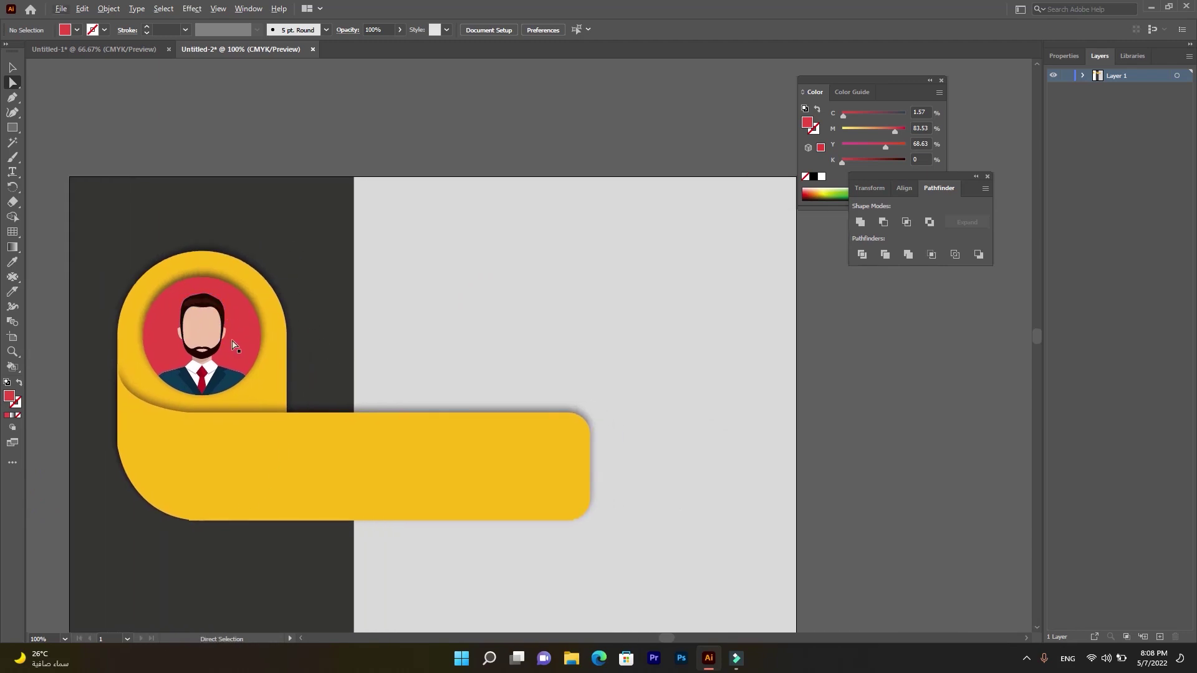
pyautogui.scroll(-2, 374, 349)
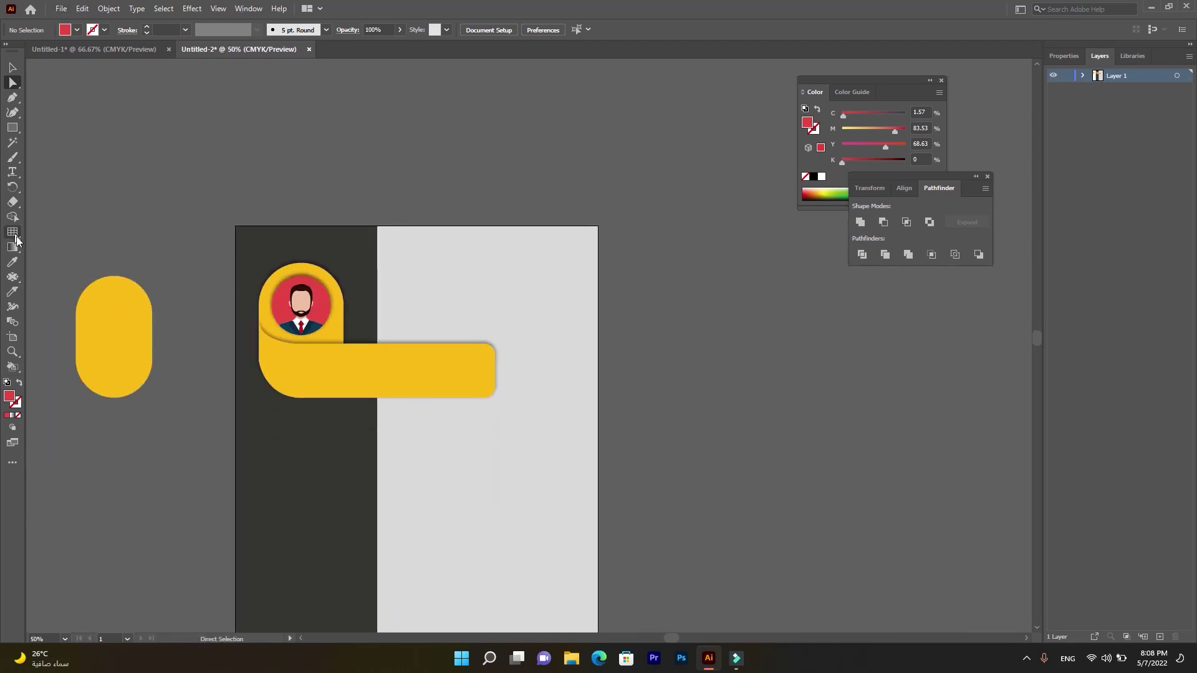
pyautogui.rightClick(14, 129)
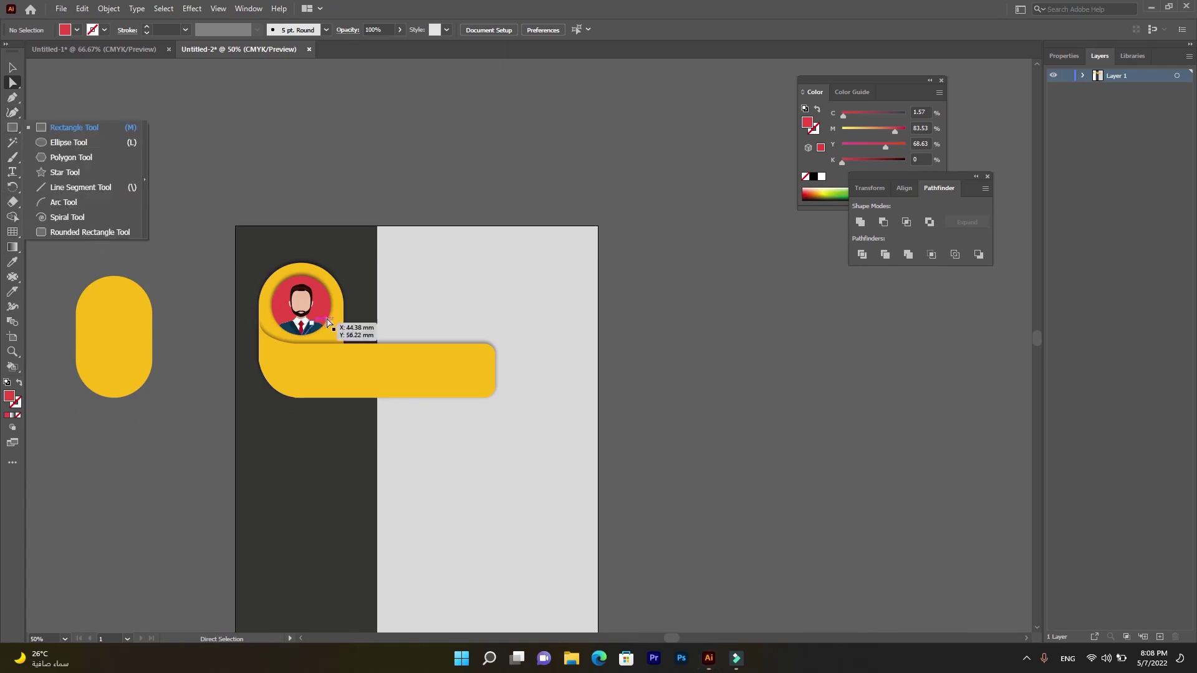
pyautogui.press('v')
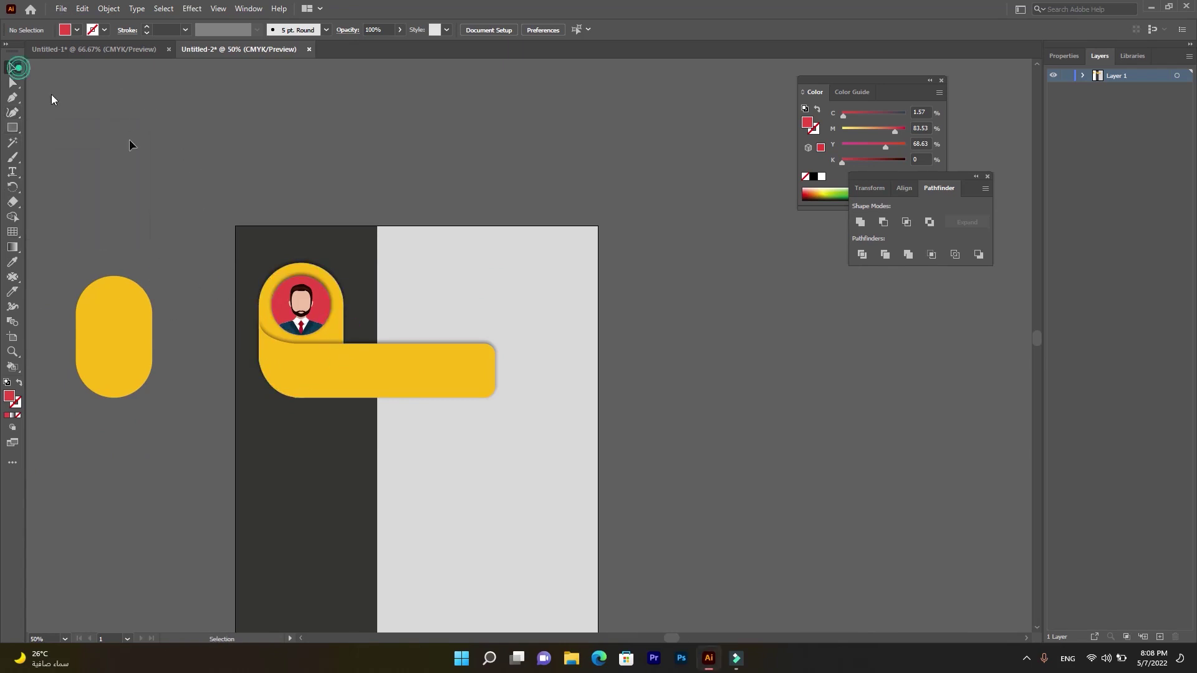
pyautogui.moveTo(286, 267); pyautogui.dragTo(331, 342)
pyautogui.rightClick(299, 310)
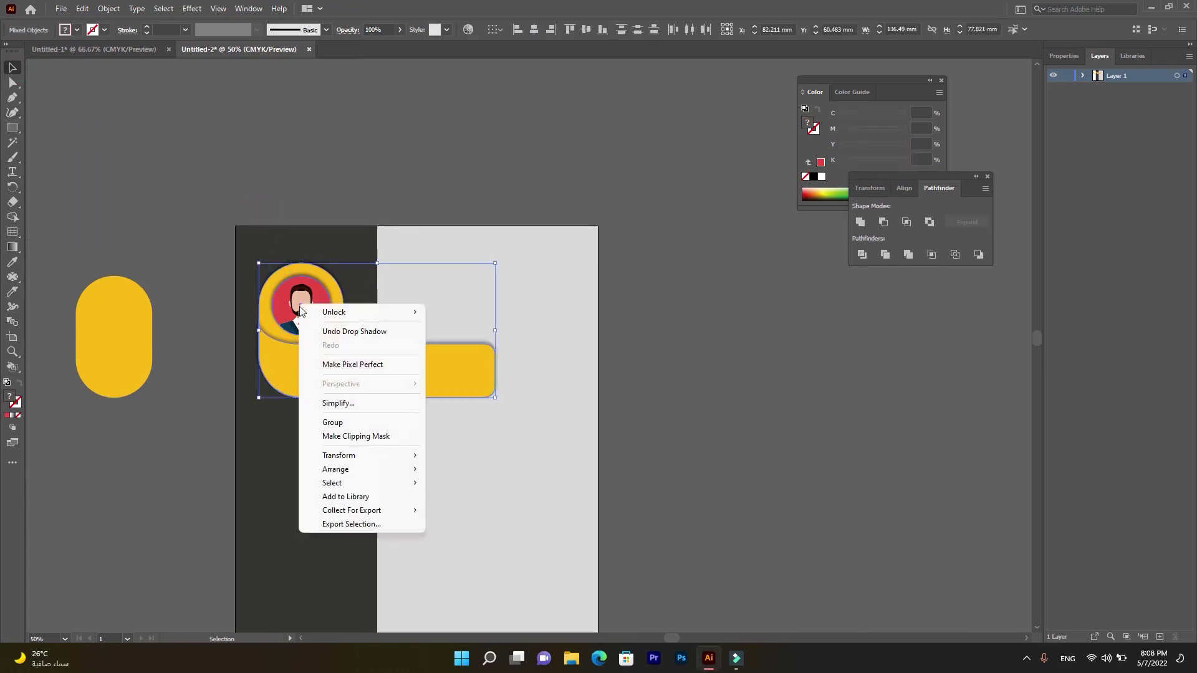
pyautogui.click(339, 422)
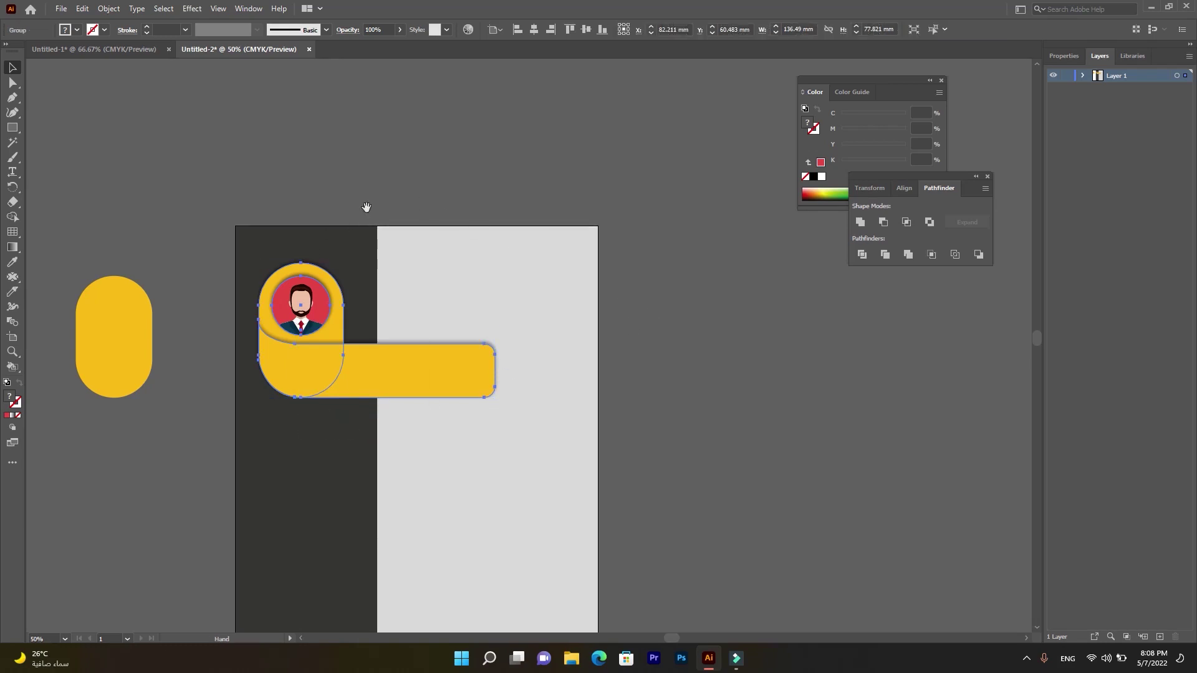
# Lock the avatar-and-header group in the Layers panel.
pyautogui.moveTo(366, 206); pyautogui.dragTo(486, 217)
pyautogui.click(1083, 76)
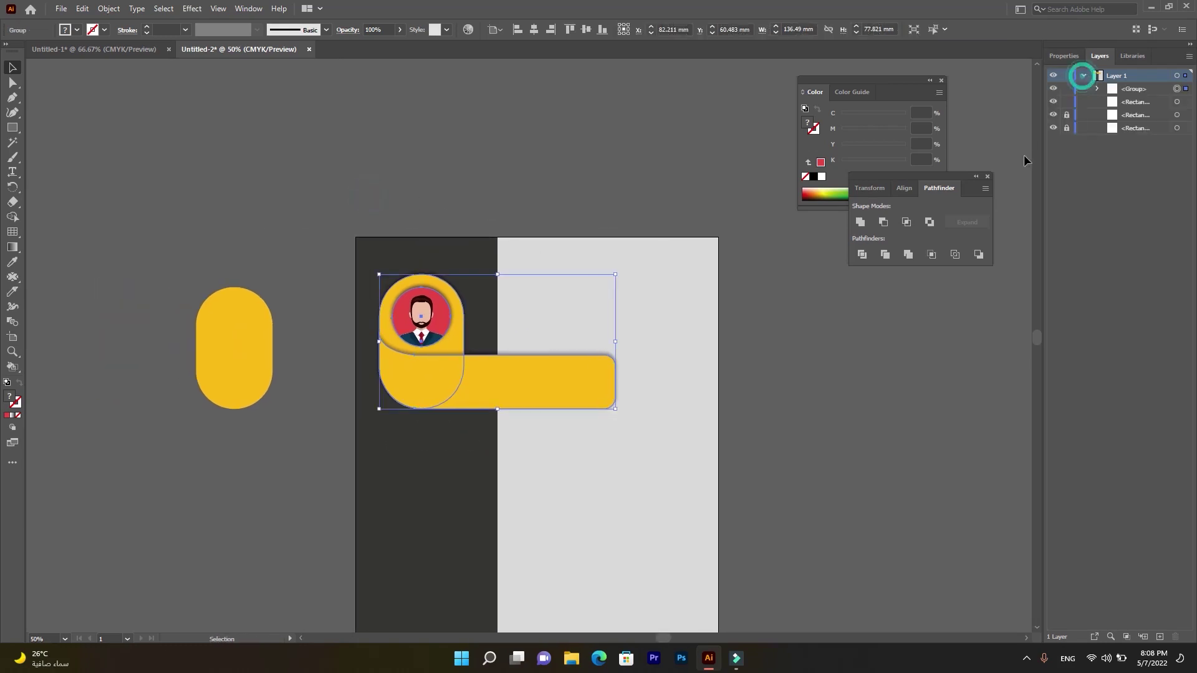
pyautogui.click(1066, 89)
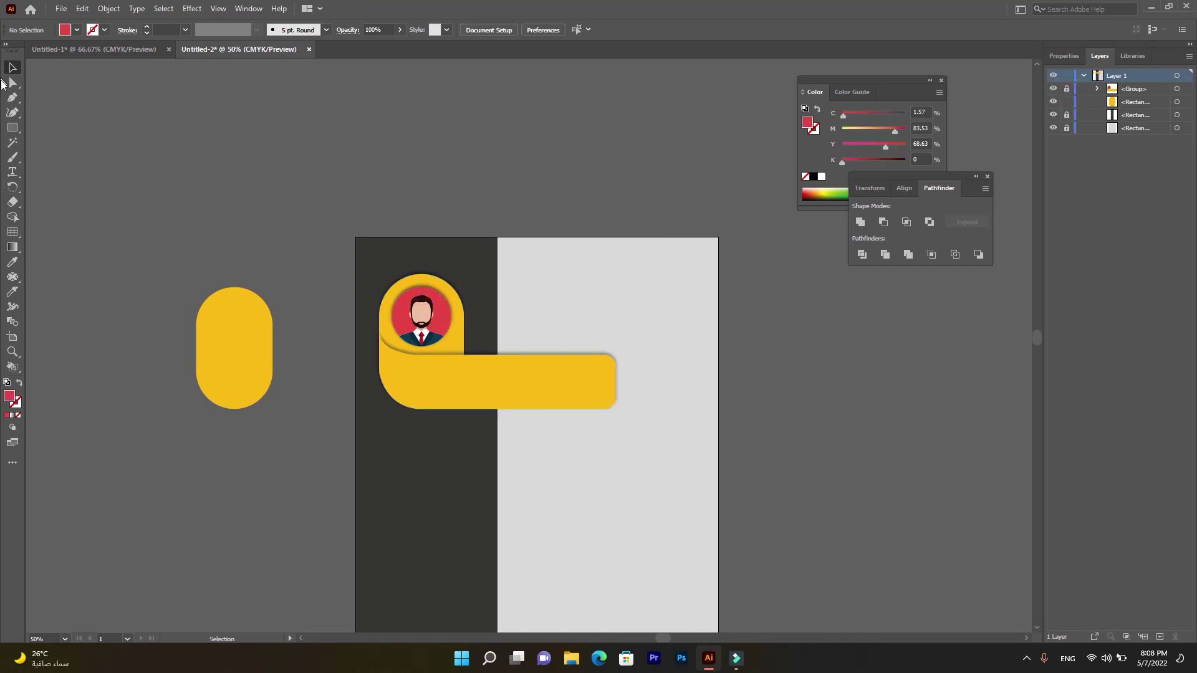
# Draw a small ellipse below the spare pill and eyedrop the pill's yellow into it.
pyautogui.moveTo(12, 127); pyautogui.dragTo(46, 132)
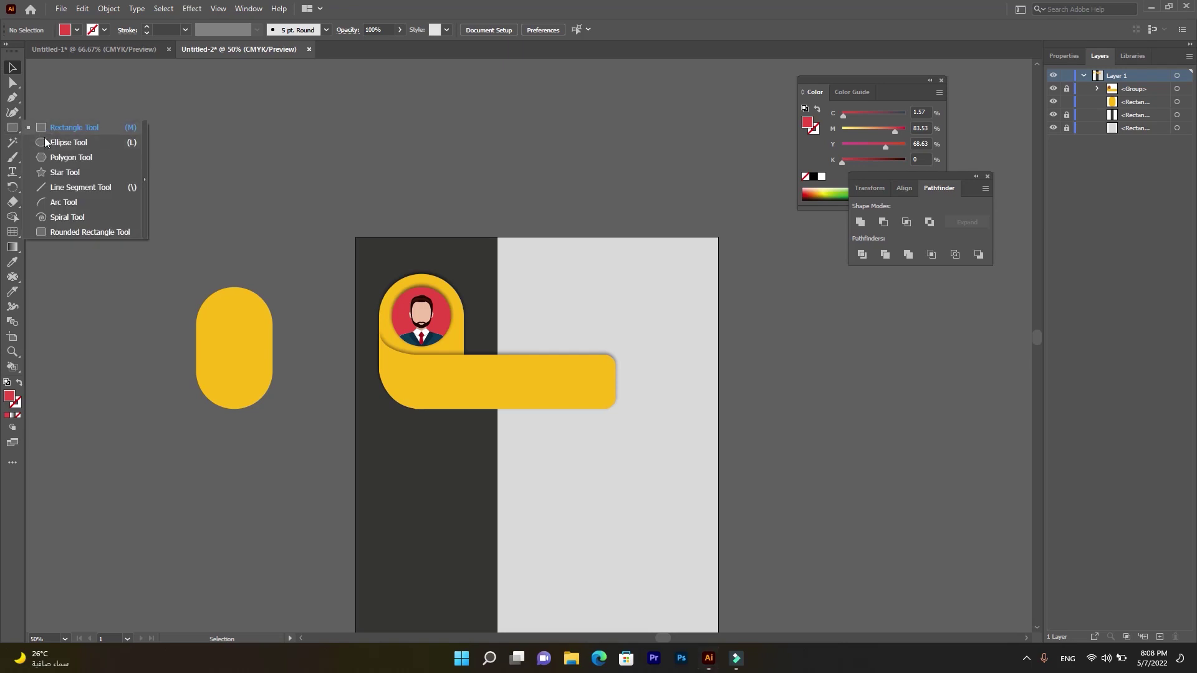
pyautogui.click(46, 142)
pyautogui.moveTo(210, 439); pyautogui.dragTo(239, 461)
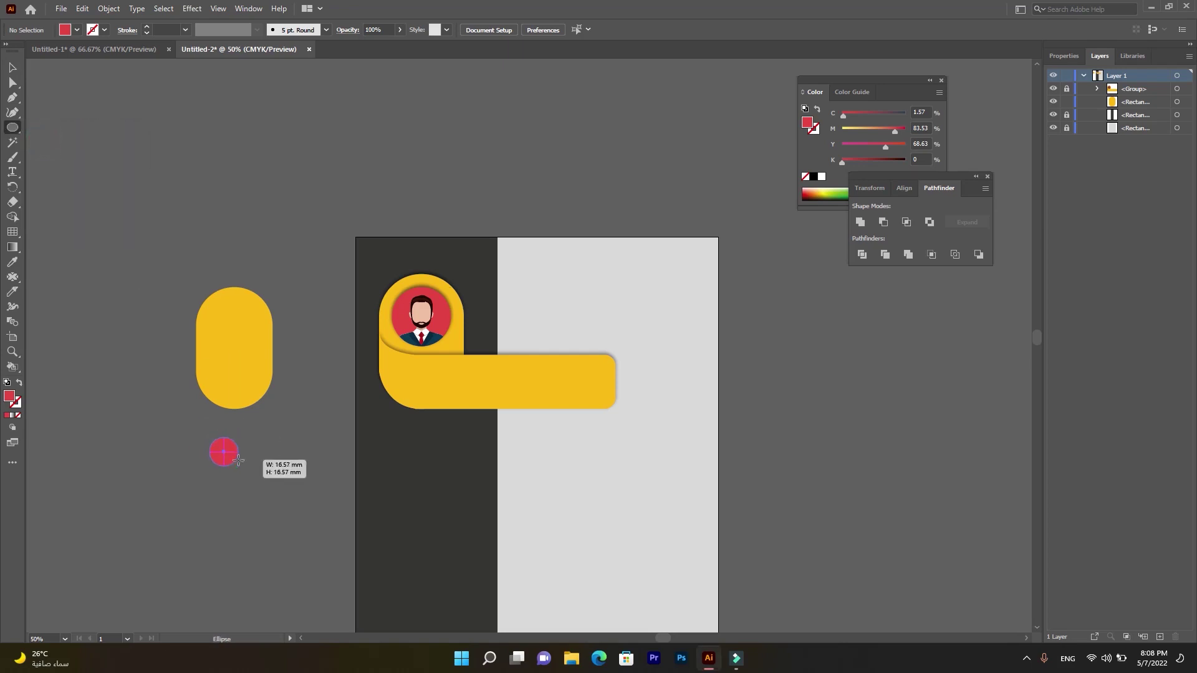
pyautogui.click(13, 262)
pyautogui.click(224, 333)
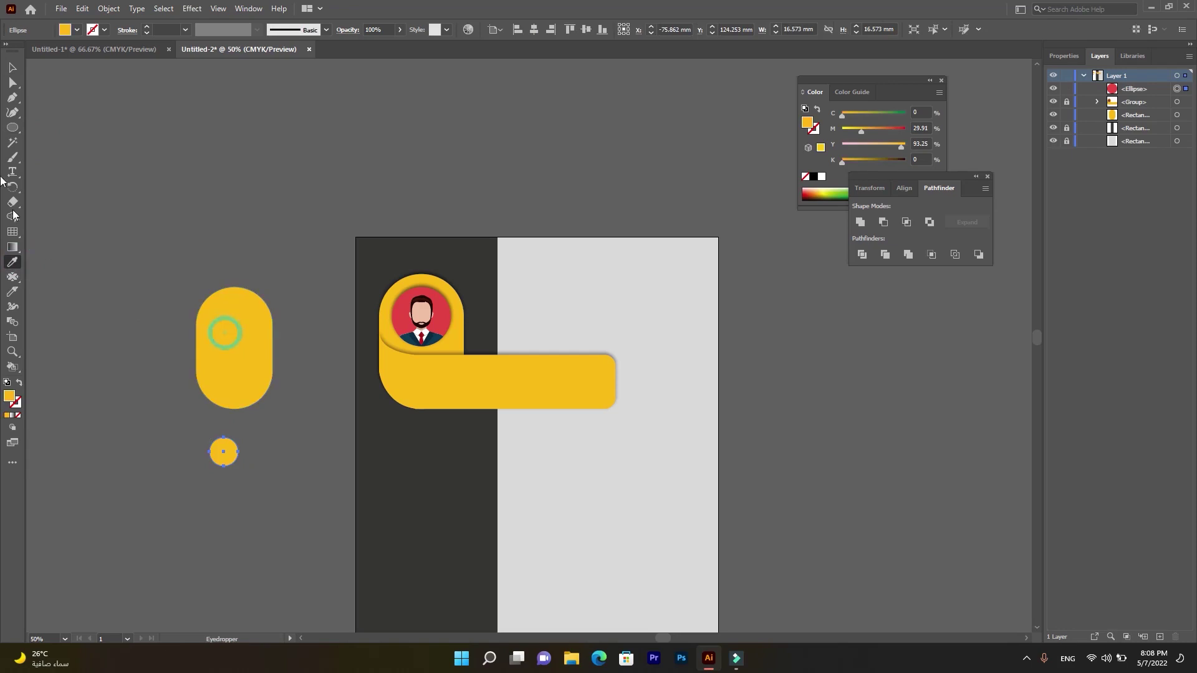
pyautogui.click(12, 67)
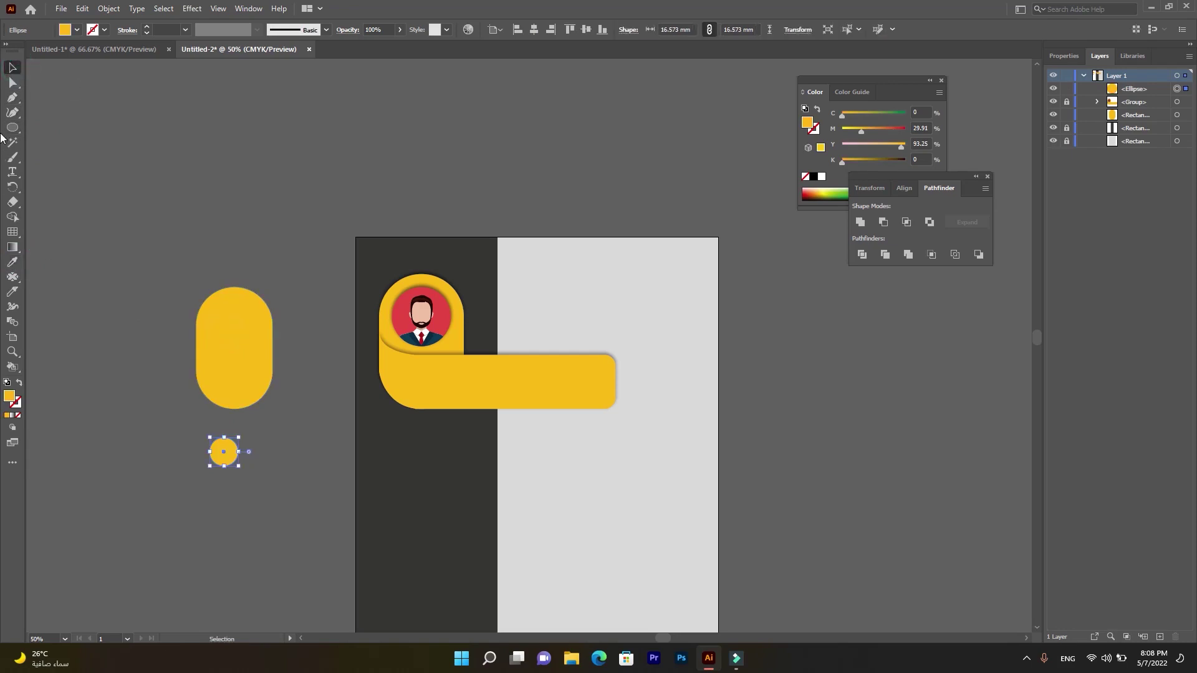
pyautogui.scroll(3, 271, 462)
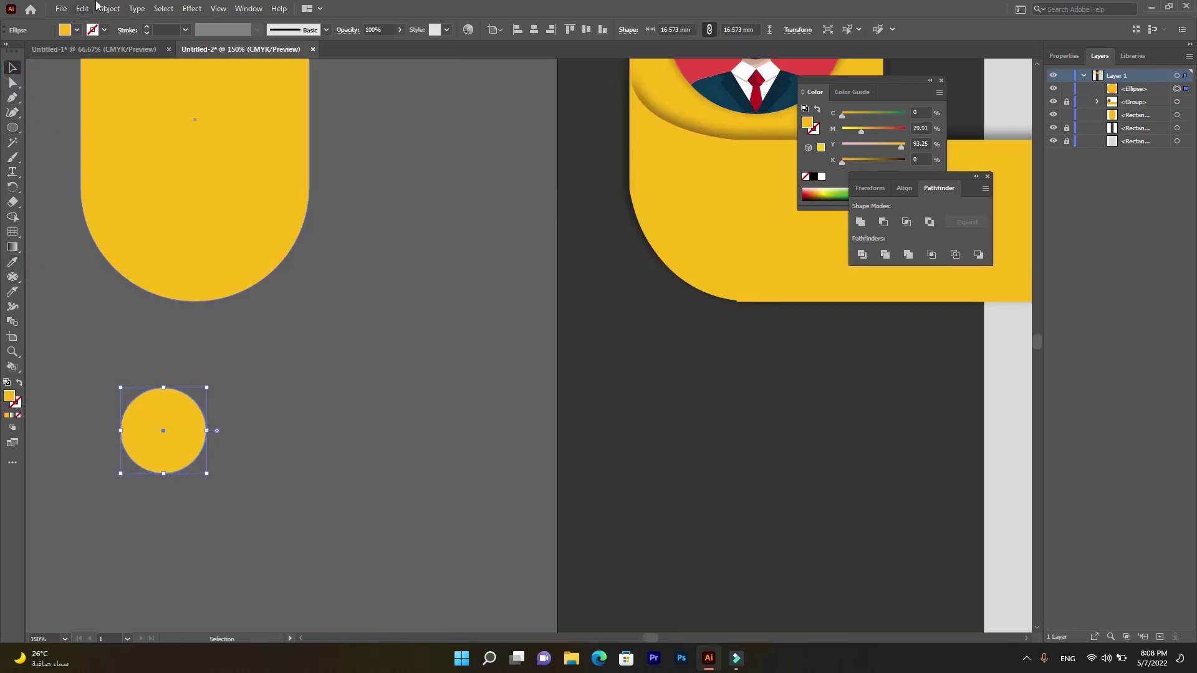
# Enlarge the yellow circle and apply Offset Path of -3 mm to create an inner circle.
pyautogui.moveTo(206, 387); pyautogui.dragTo(234, 366)
pyautogui.click(312, 315)
pyautogui.click(148, 390)
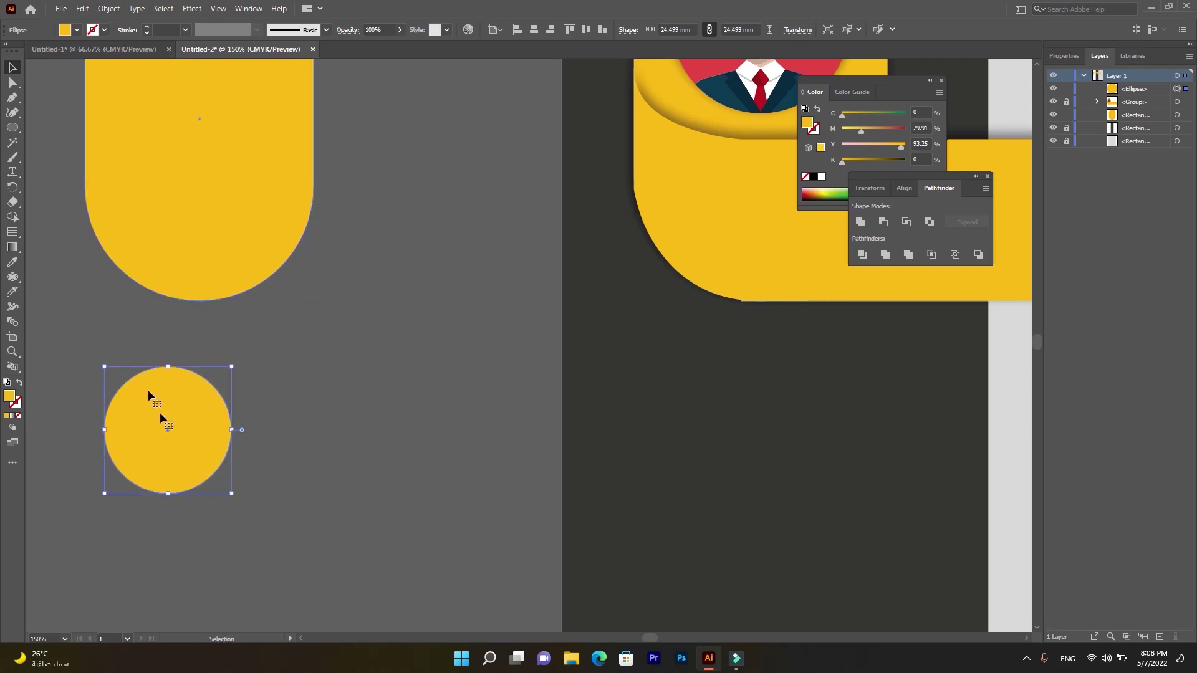
pyautogui.click(108, 9)
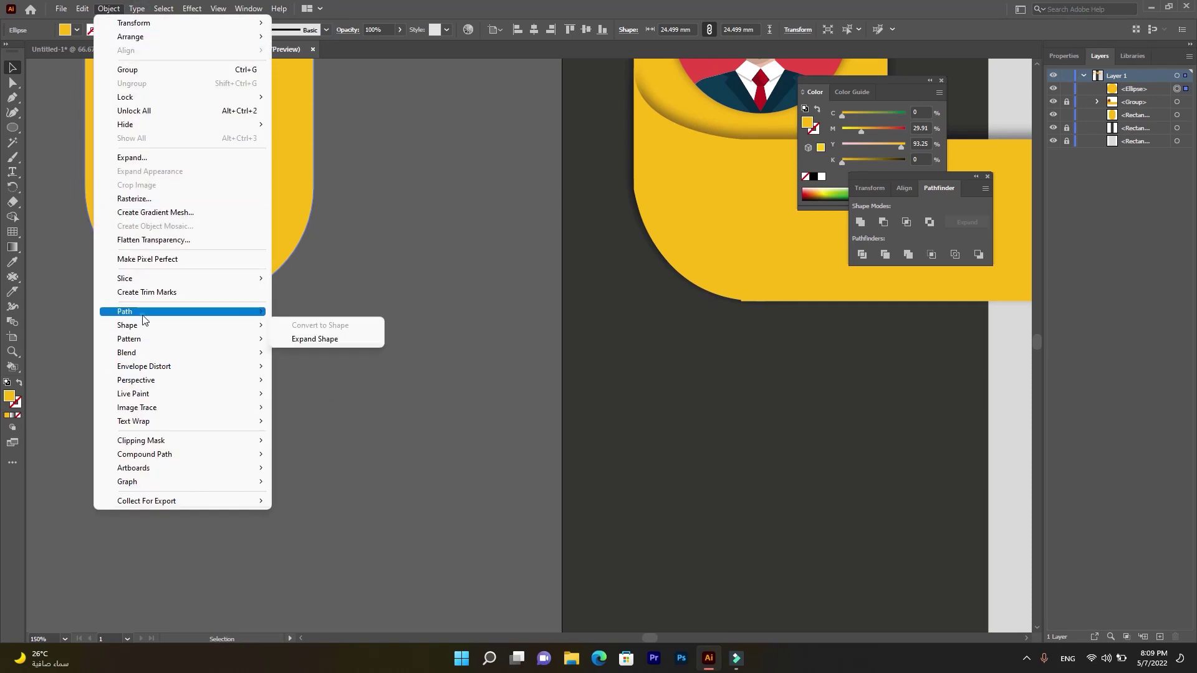
pyautogui.moveTo(124, 311)
pyautogui.click(313, 361)
pyautogui.write('-3')
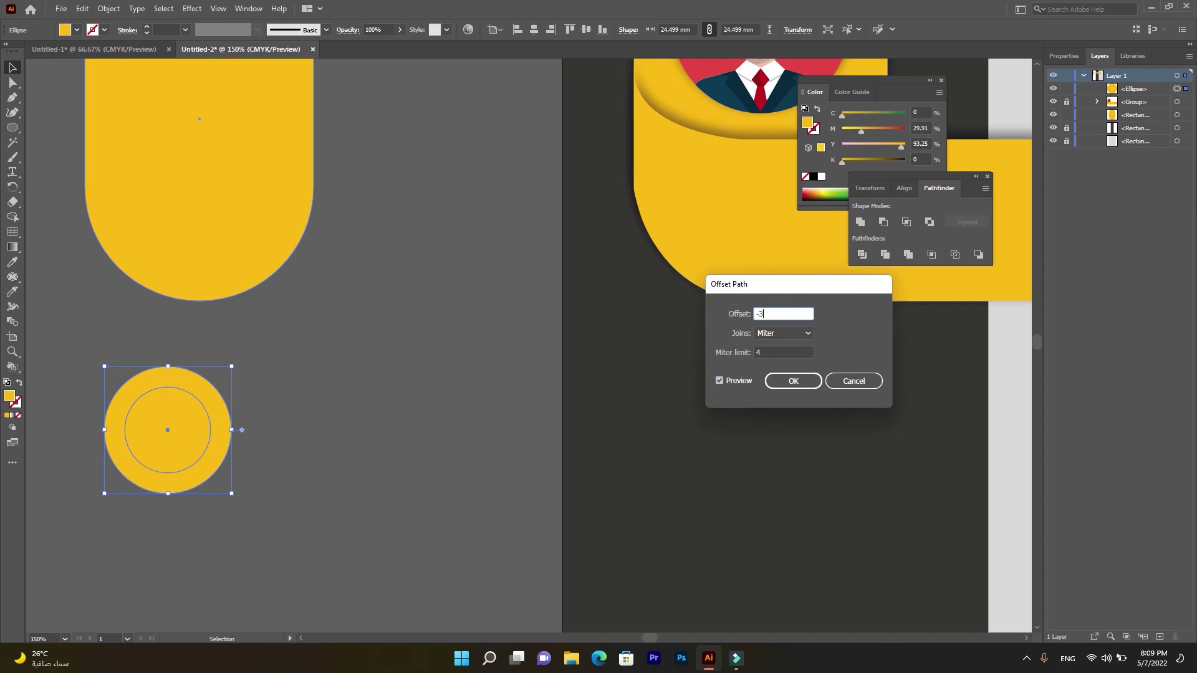
pyautogui.click(720, 381)
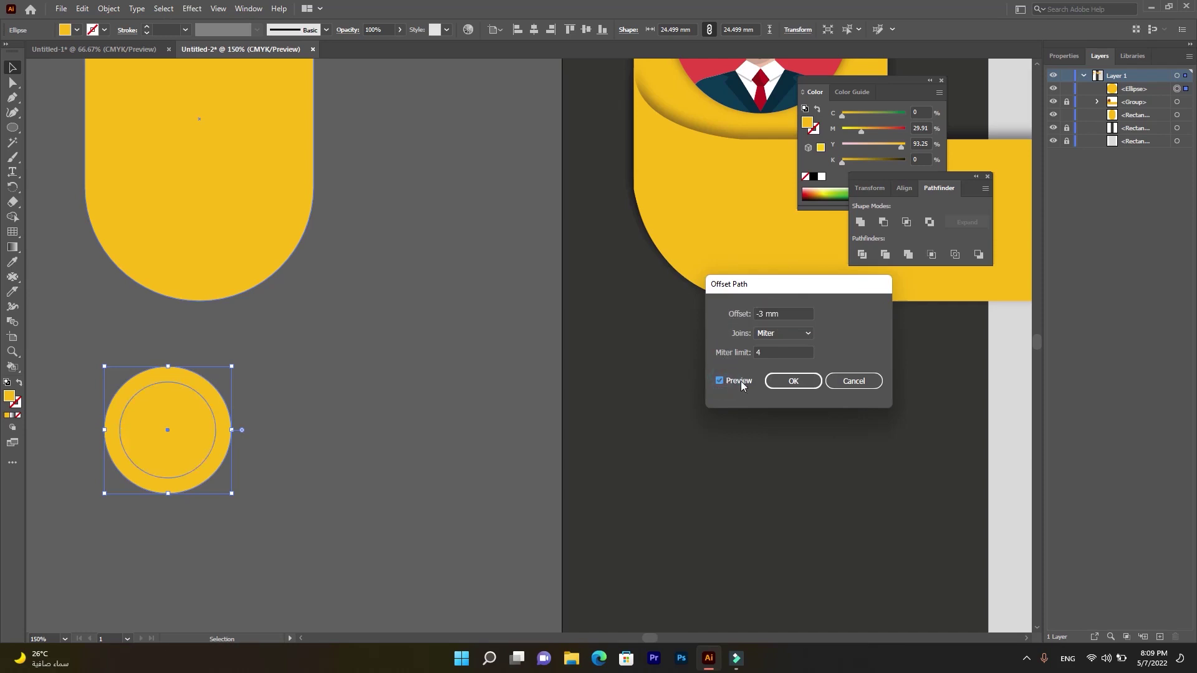
pyautogui.click(792, 380)
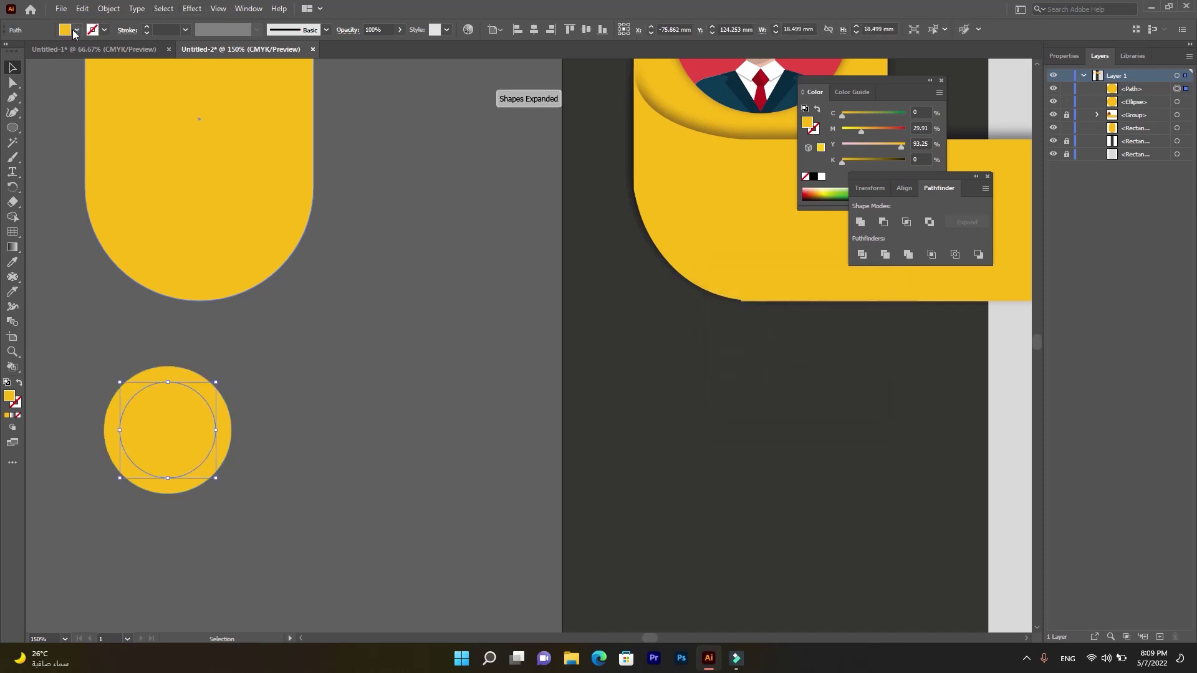
# Fill the inner offset circle with the dark grey sampled from the column.
pyautogui.click(13, 262)
pyautogui.click(646, 322)
pyautogui.click(12, 68)
pyautogui.click(13, 127)
pyautogui.click(55, 123)
pyautogui.scroll(-5, 334, 445)
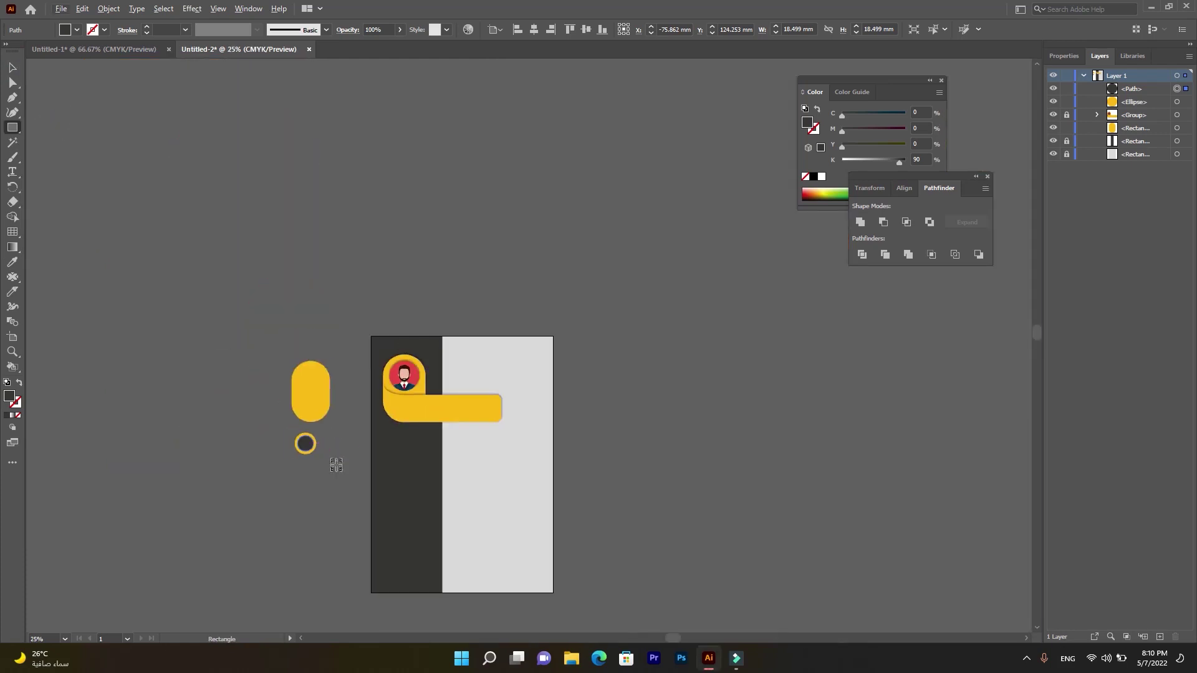
pyautogui.scroll(2, 336, 465)
# Draw a thin bar, give it the ring's yellow, and move it against the ring's bottom.
pyautogui.moveTo(317, 443); pyautogui.dragTo(556, 449)
pyautogui.click(12, 67)
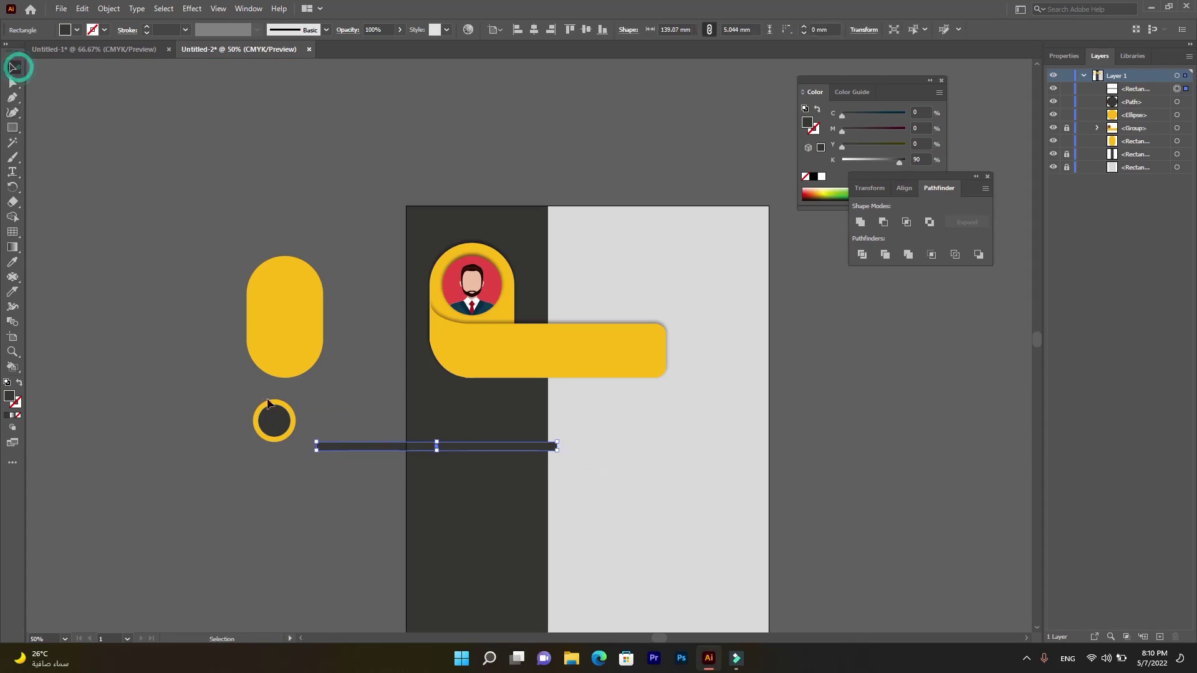
pyautogui.scroll(2, 258, 429)
pyautogui.click(12, 263)
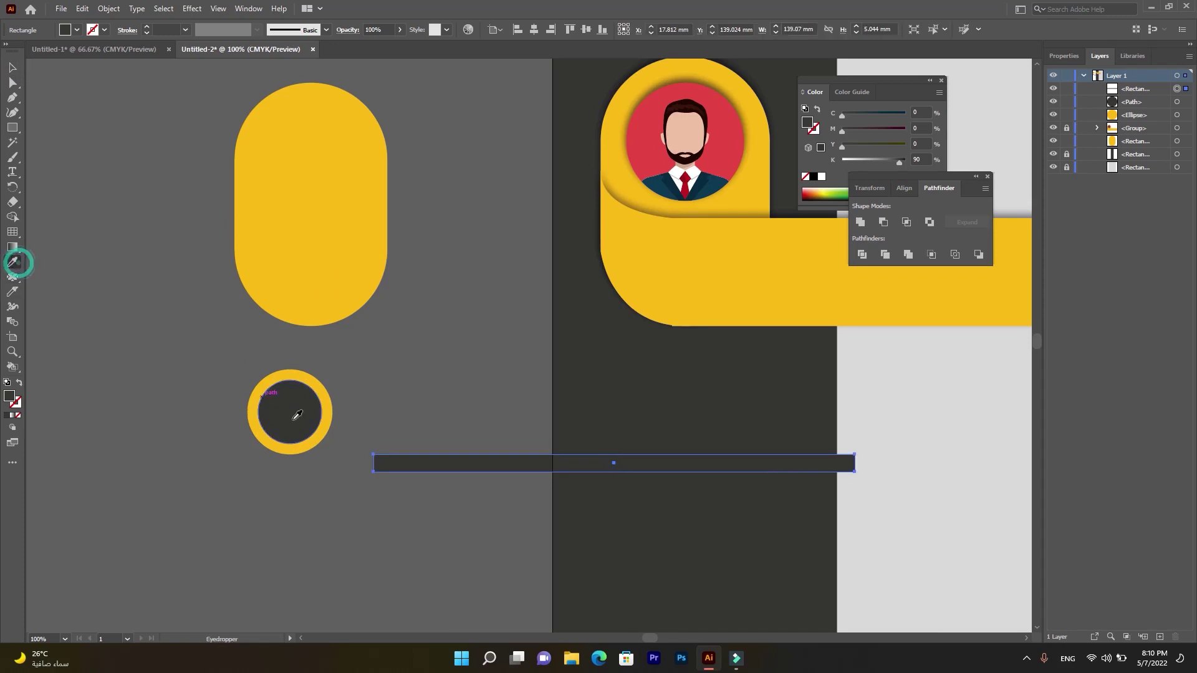
pyautogui.click(325, 424)
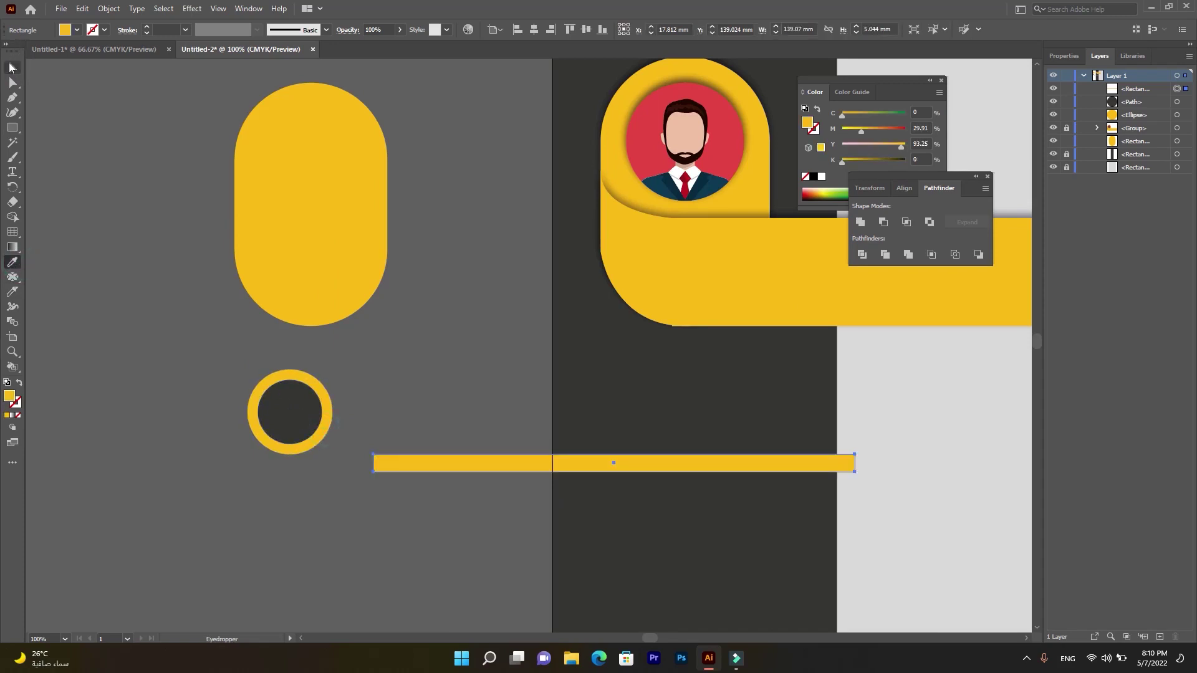
pyautogui.click(11, 66)
pyautogui.moveTo(428, 457); pyautogui.dragTo(339, 437)
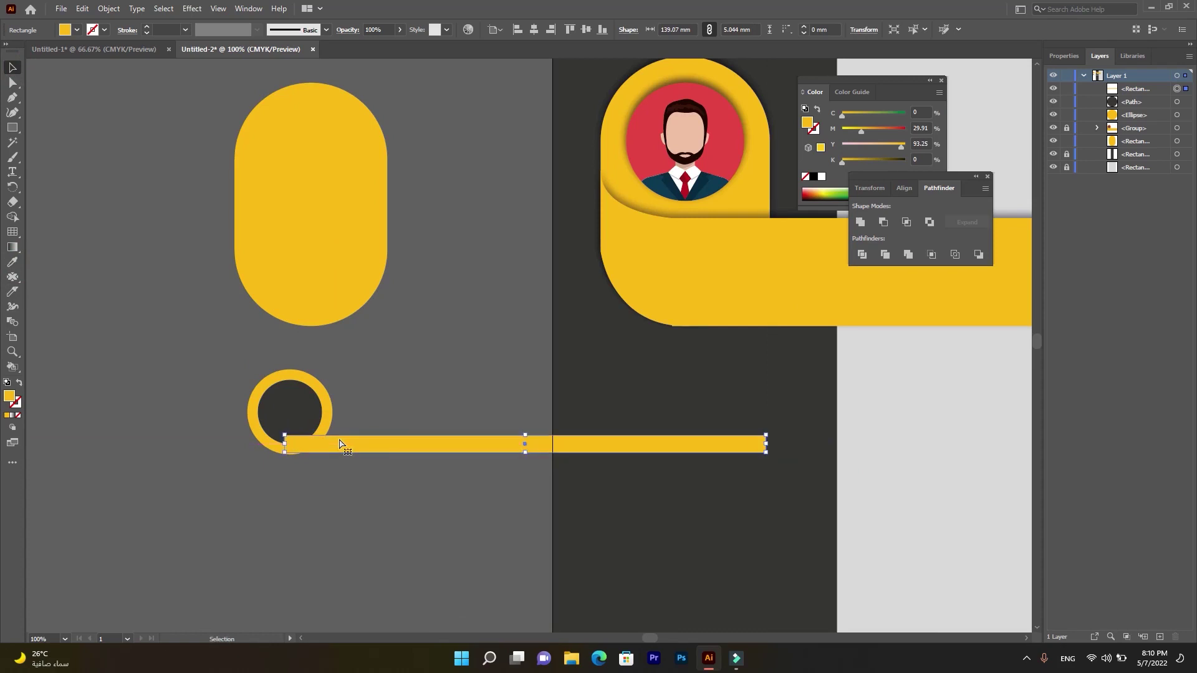
# Send the bar behind the ring, nudge it lower, and round its lower-left corner.
pyautogui.hotkey('ctrl', '[')
pyautogui.scroll(1, 339, 444)
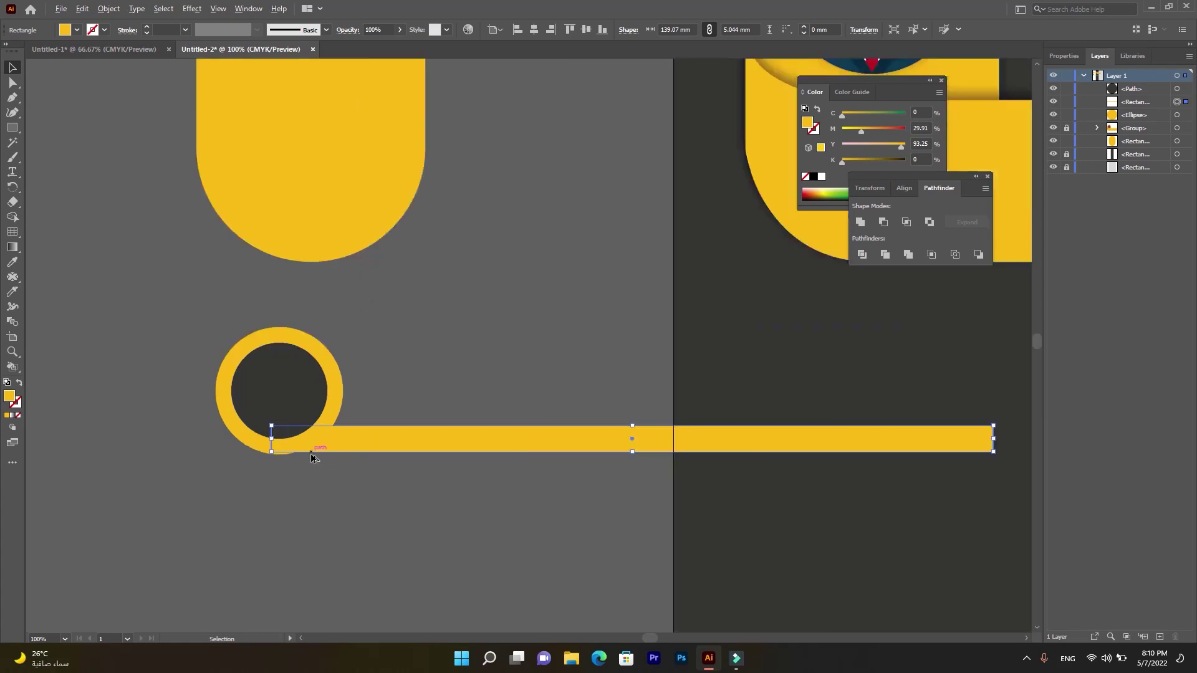
pyautogui.scroll(2, 314, 444)
pyautogui.moveTo(318, 442); pyautogui.dragTo(319, 447)
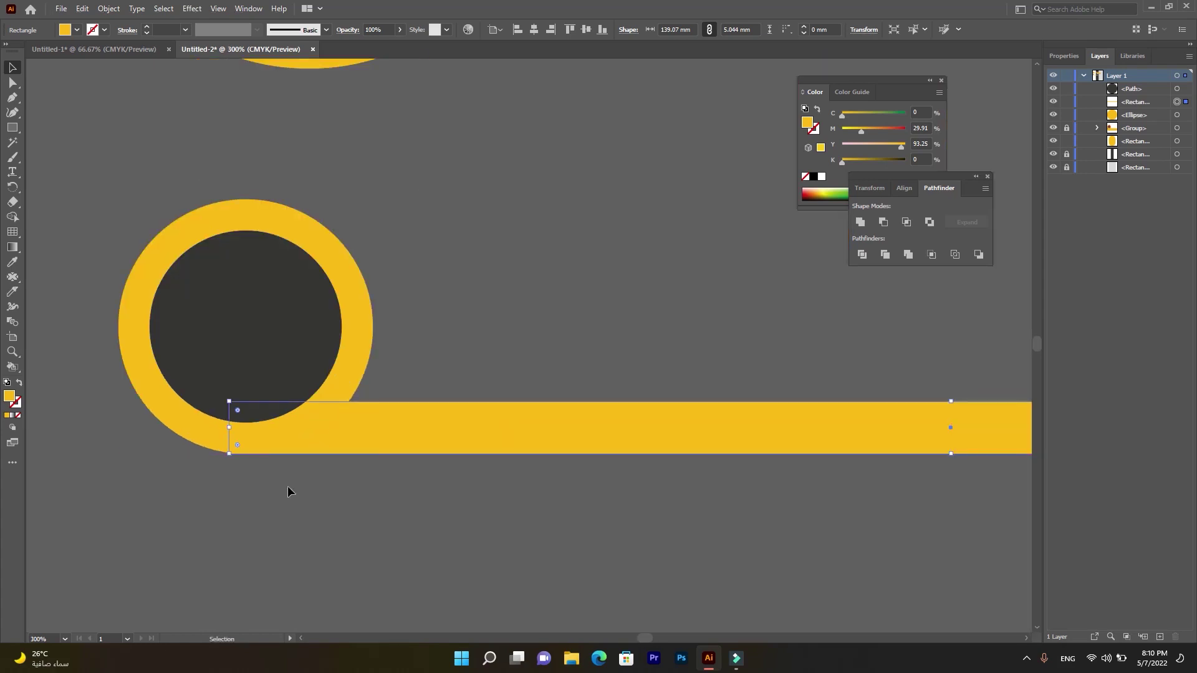
pyautogui.scroll(3, 225, 477)
pyautogui.click(13, 83)
pyautogui.click(301, 569)
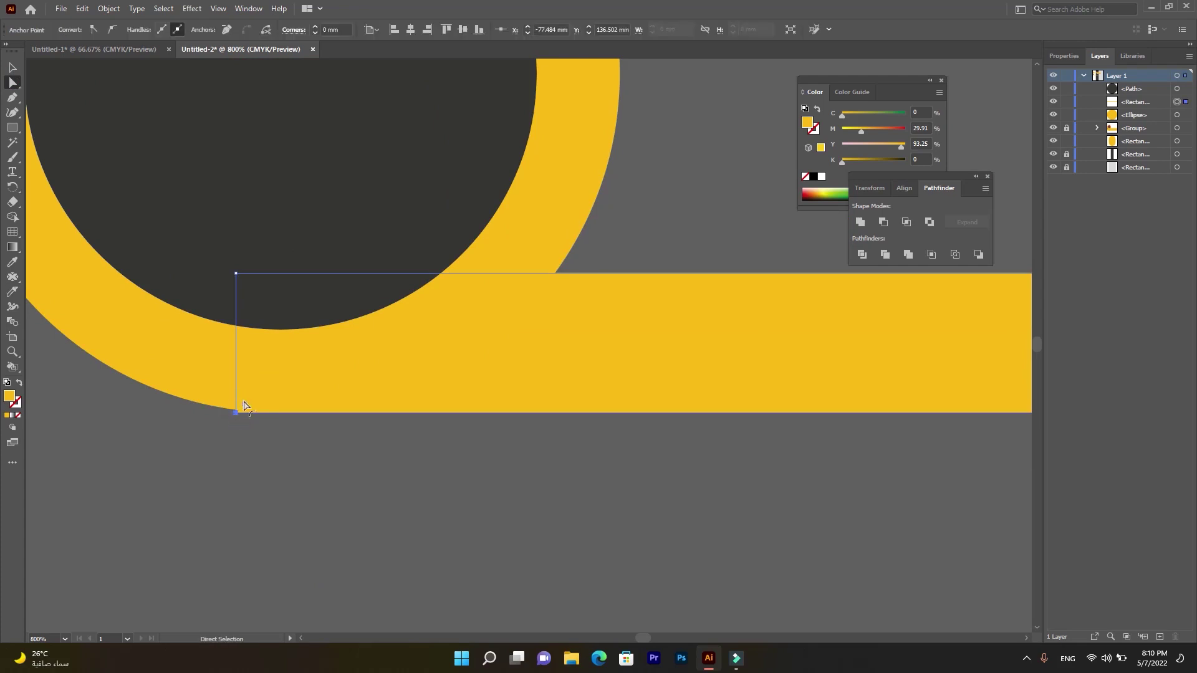
pyautogui.moveTo(244, 406); pyautogui.dragTo(276, 386)
pyautogui.click(206, 502)
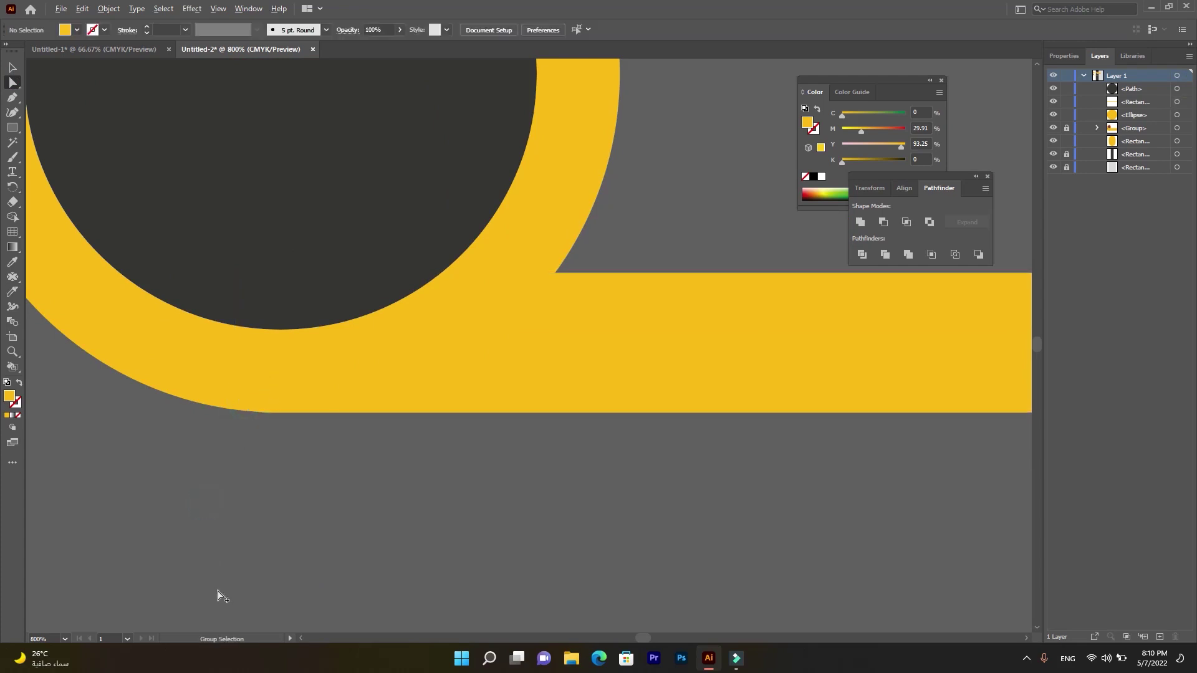
pyautogui.scroll(-3, 219, 595)
pyautogui.scroll(-1, 190, 583)
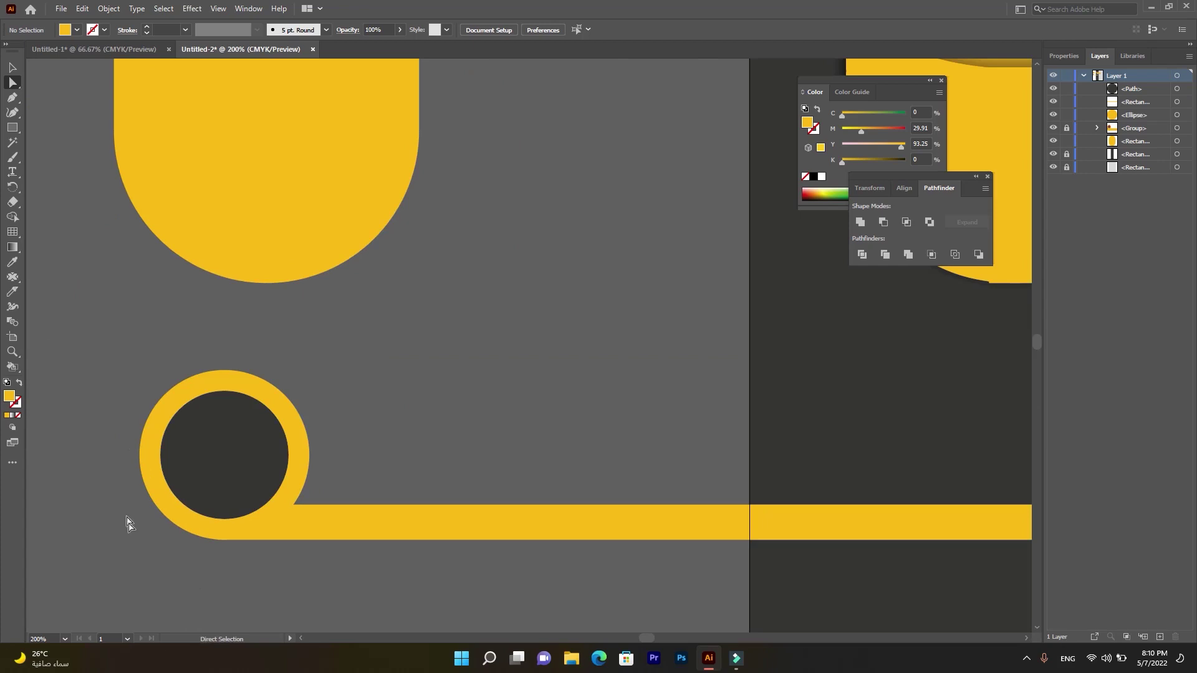
# Draw a curved triangular Pen wedge bridging the ring's right edge and the bar.
pyautogui.click(17, 100)
pyautogui.click(349, 506)
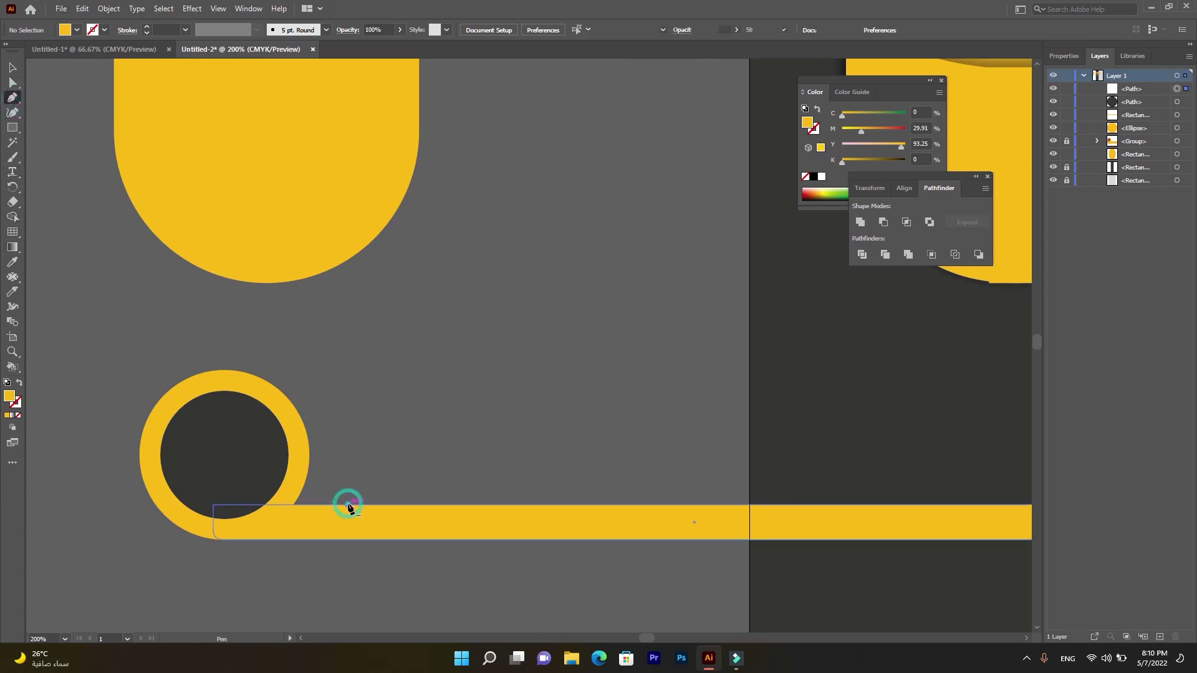
pyautogui.moveTo(306, 431); pyautogui.dragTo(297, 394)
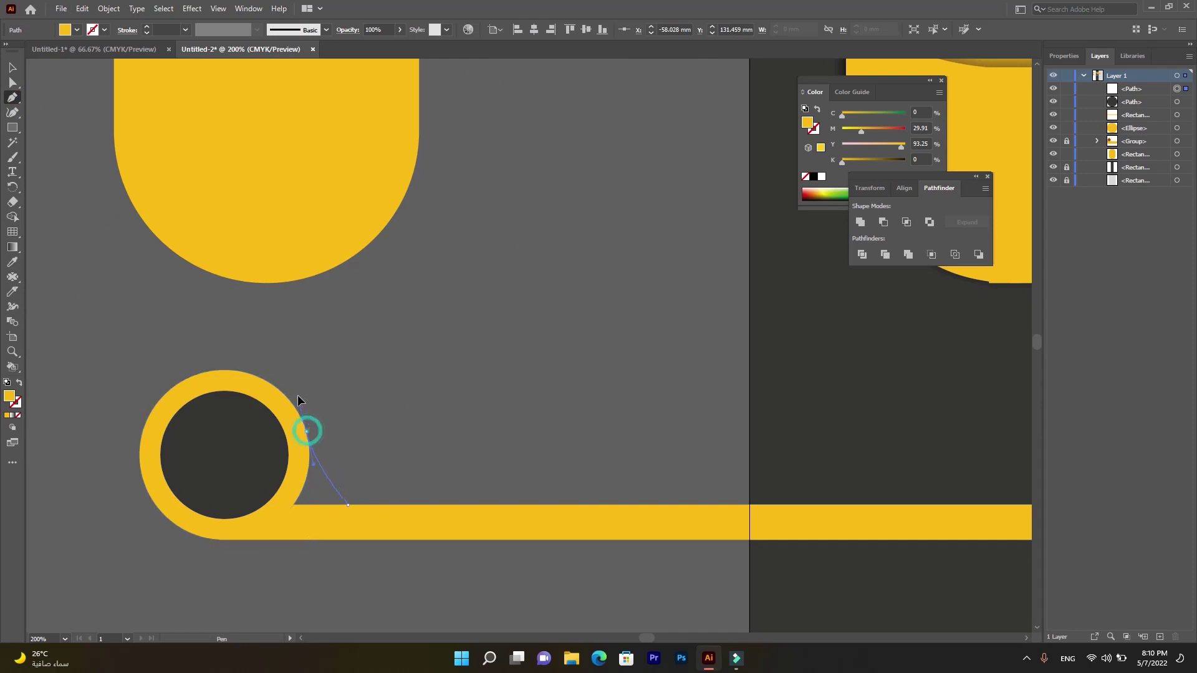
pyautogui.click(306, 430)
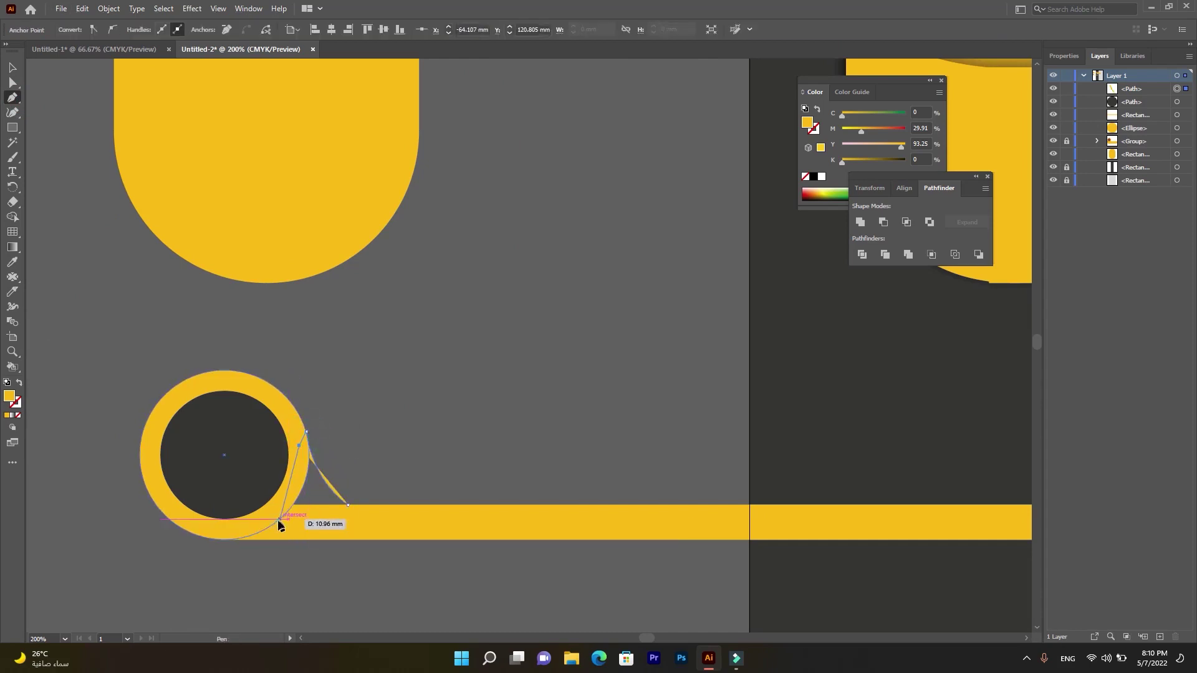
pyautogui.moveTo(278, 518); pyautogui.dragTo(330, 537)
pyautogui.click(348, 505)
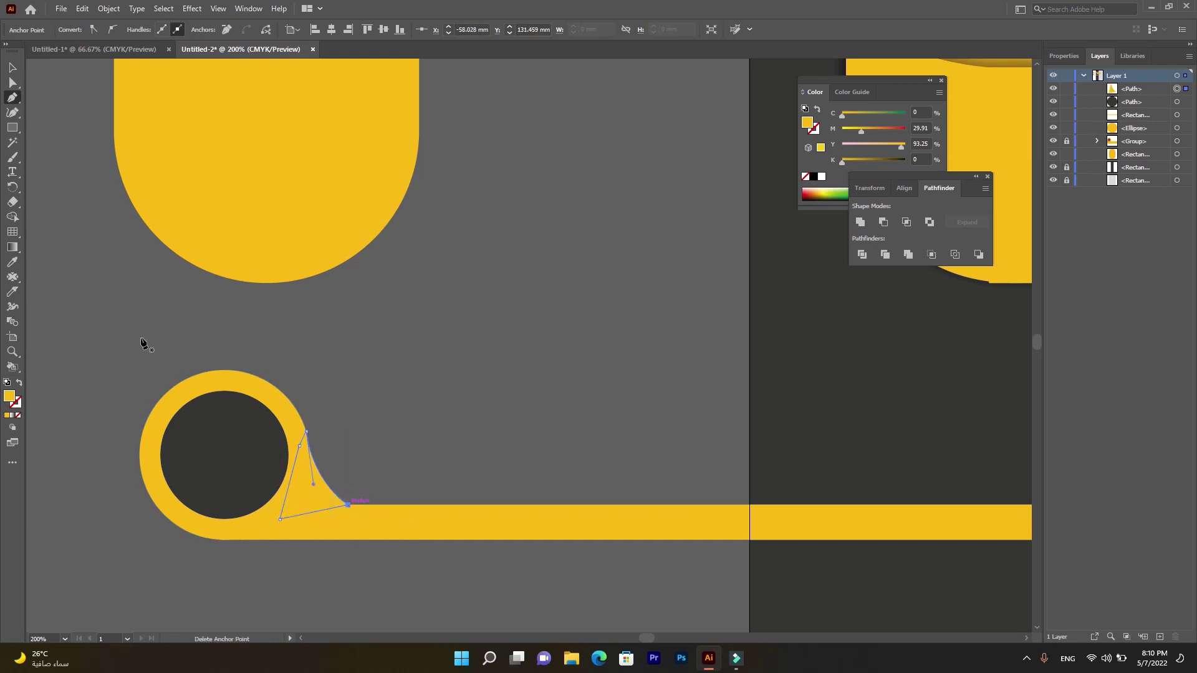
pyautogui.click(16, 71)
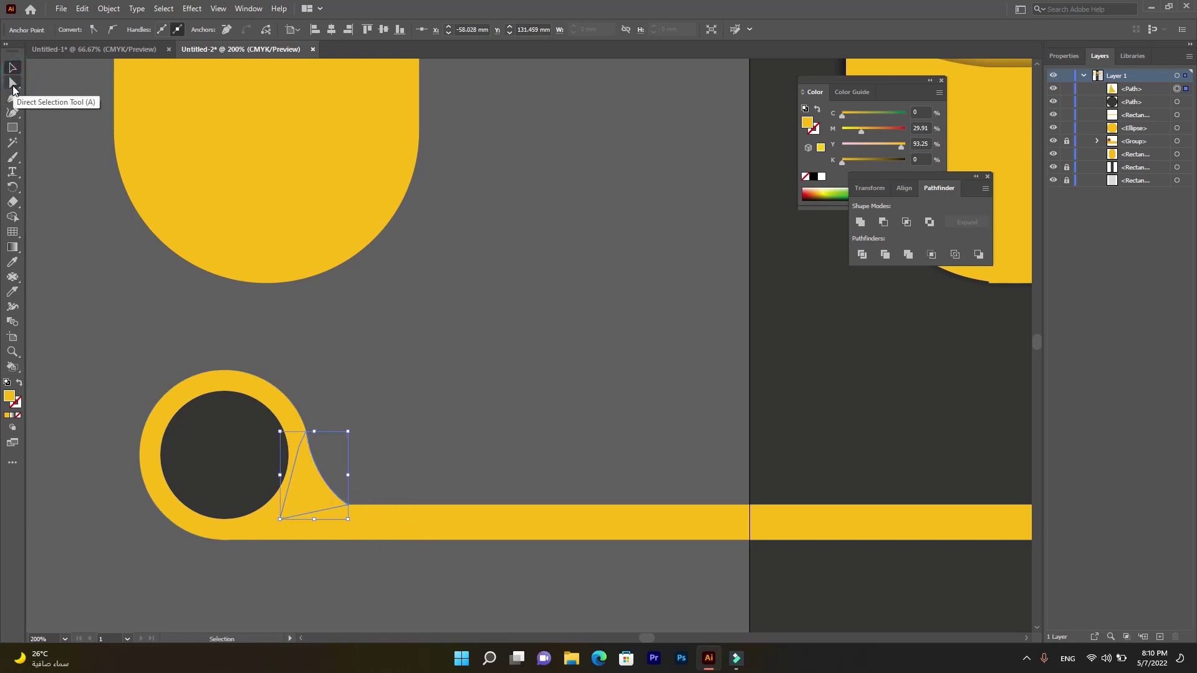
pyautogui.click(13, 83)
pyautogui.scroll(4, 349, 511)
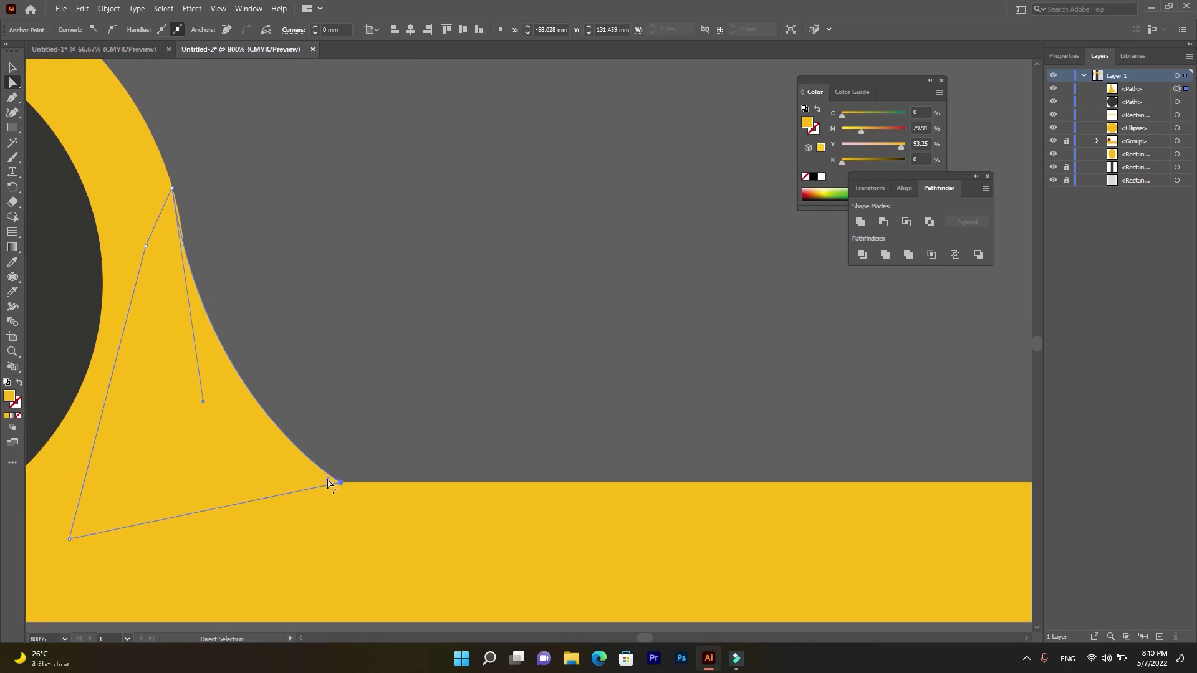
pyautogui.click(397, 376)
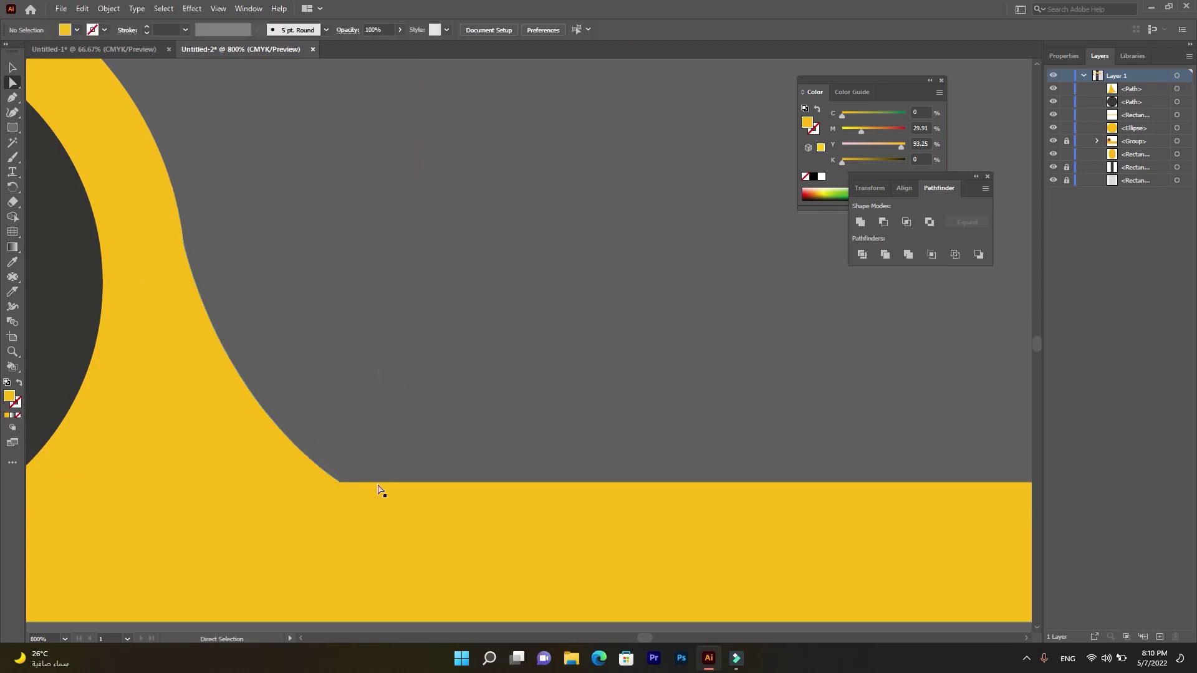
pyautogui.click(342, 483)
pyautogui.scroll(-2, 377, 460)
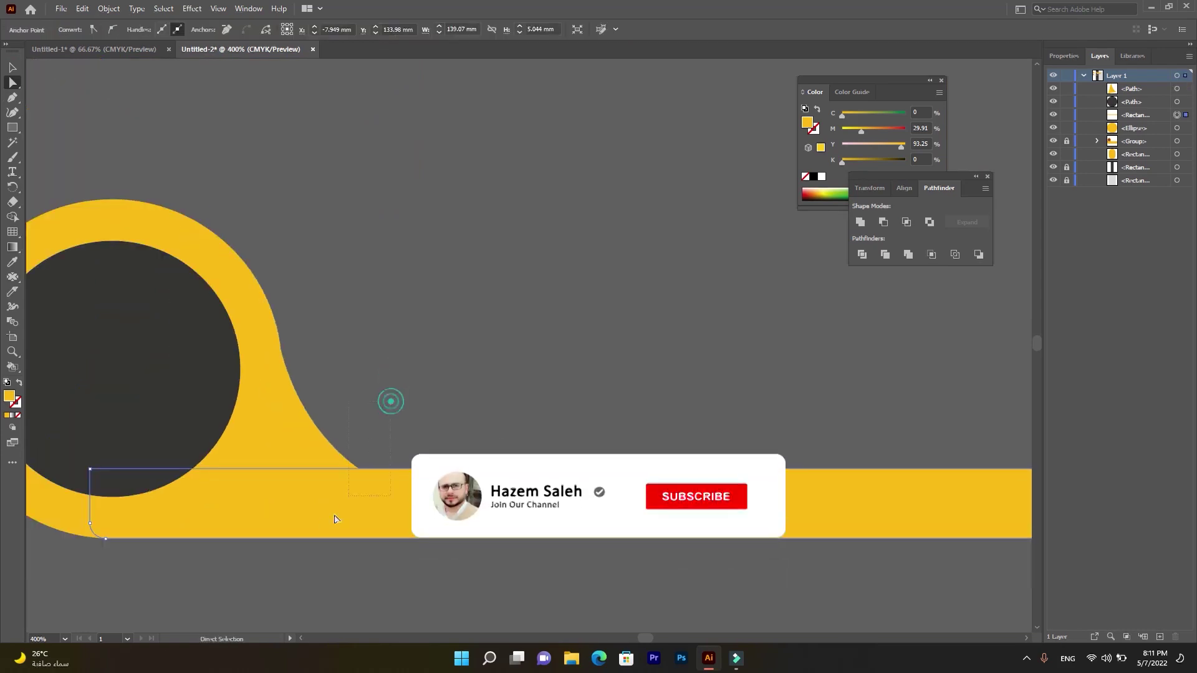
# Merge ring, wedge and bar into one shape and round the inner corner at the bar.
pyautogui.moveTo(252, 561); pyautogui.dragTo(187, 374)
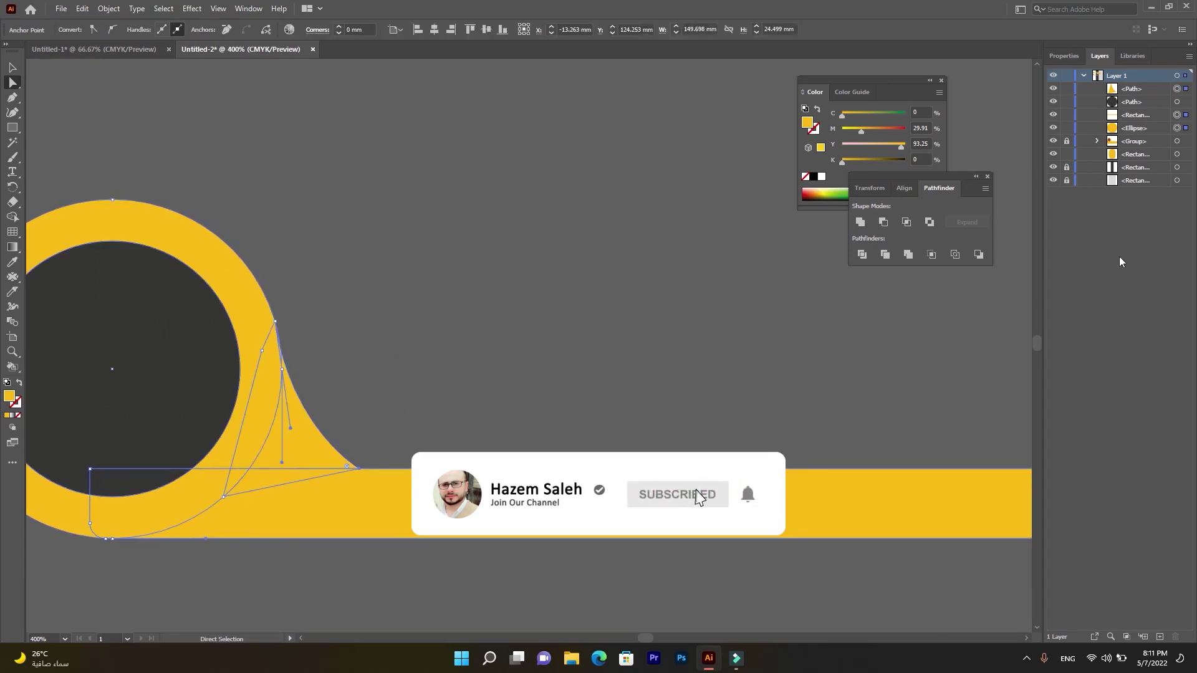
pyautogui.click(860, 222)
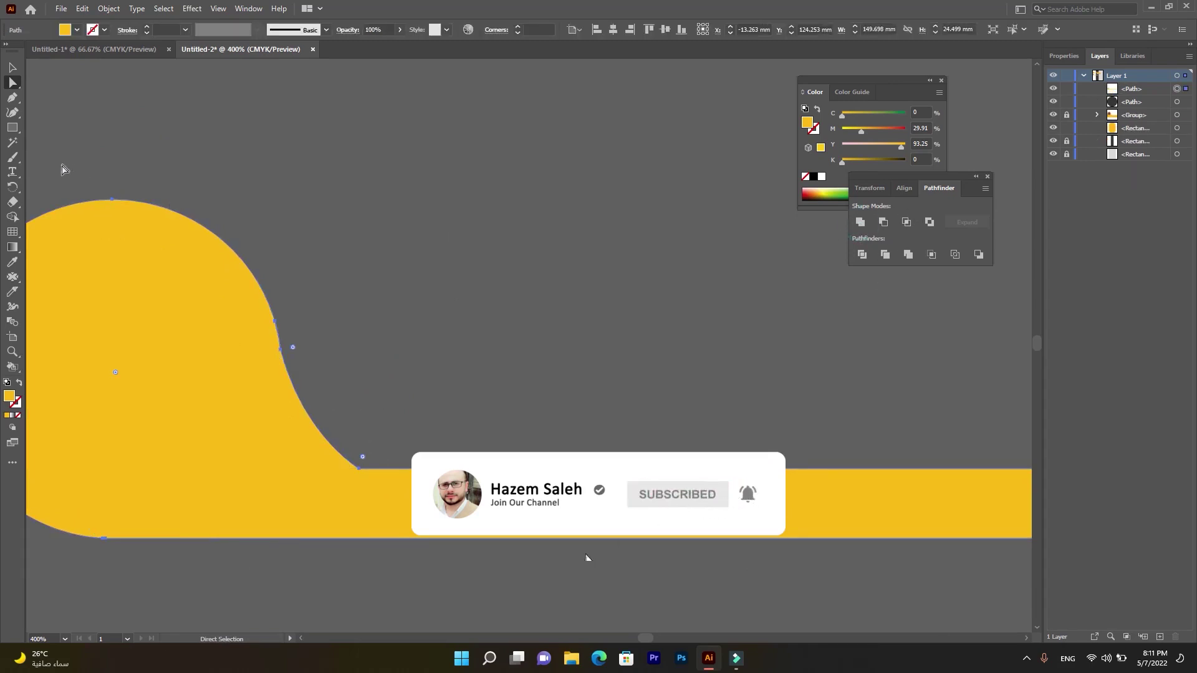
pyautogui.click(372, 281)
pyautogui.moveTo(362, 398)
pyautogui.mouseDown()
pyautogui.moveTo(332, 474)
pyautogui.moveTo(360, 467)
pyautogui.moveTo(529, 267)
pyautogui.mouseUp()
pyautogui.click(529, 267)
pyautogui.scroll(-1, 515, 373)
pyautogui.click(390, 350)
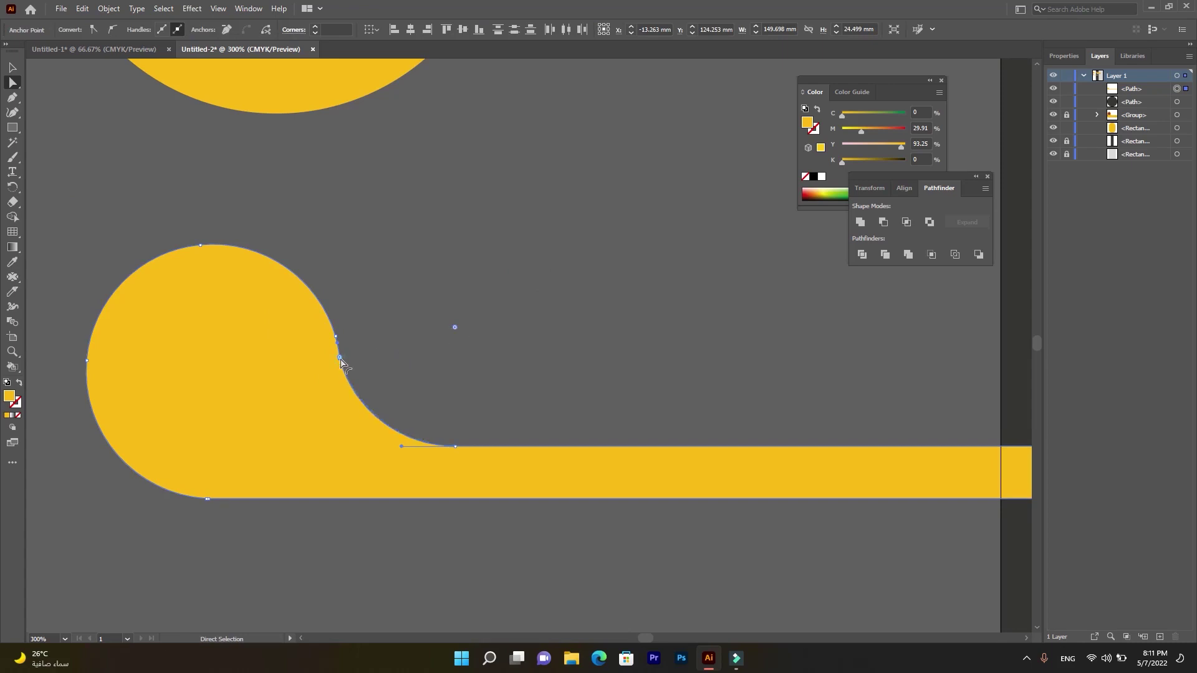
pyautogui.click(399, 343)
# Check the curve's corner points and send the merged yellow shape behind the dark circle.
pyautogui.scroll(2, 399, 346)
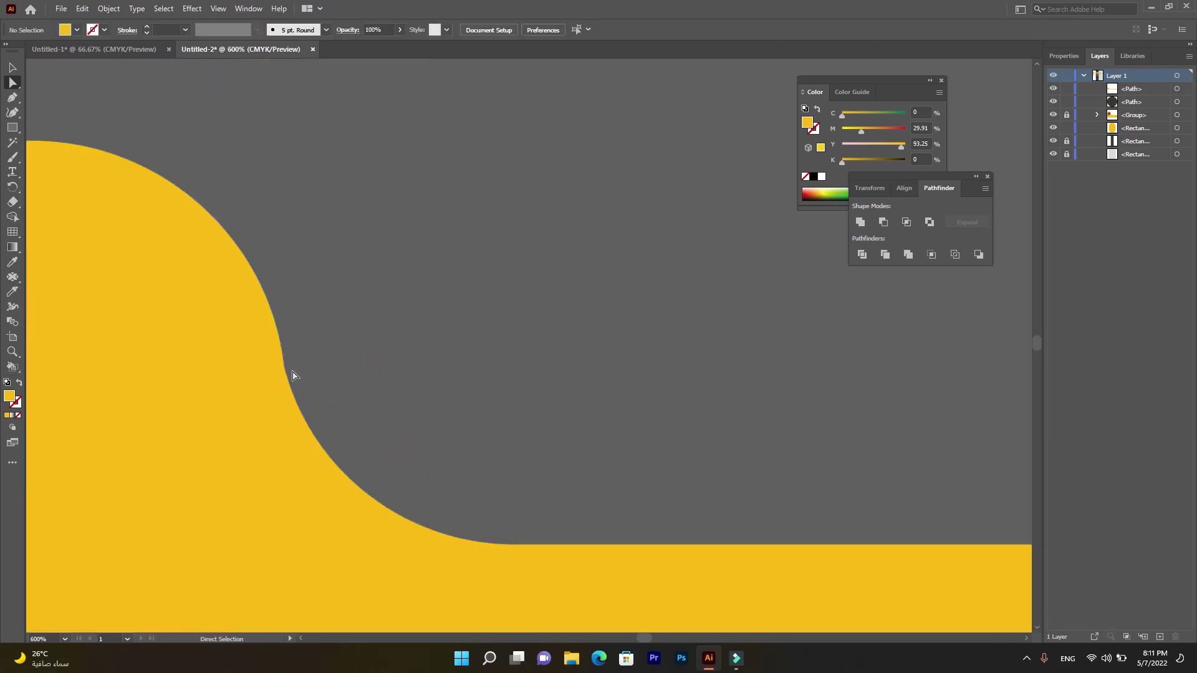
pyautogui.click(286, 368)
pyautogui.scroll(4, 278, 366)
pyautogui.scroll(3, 312, 428)
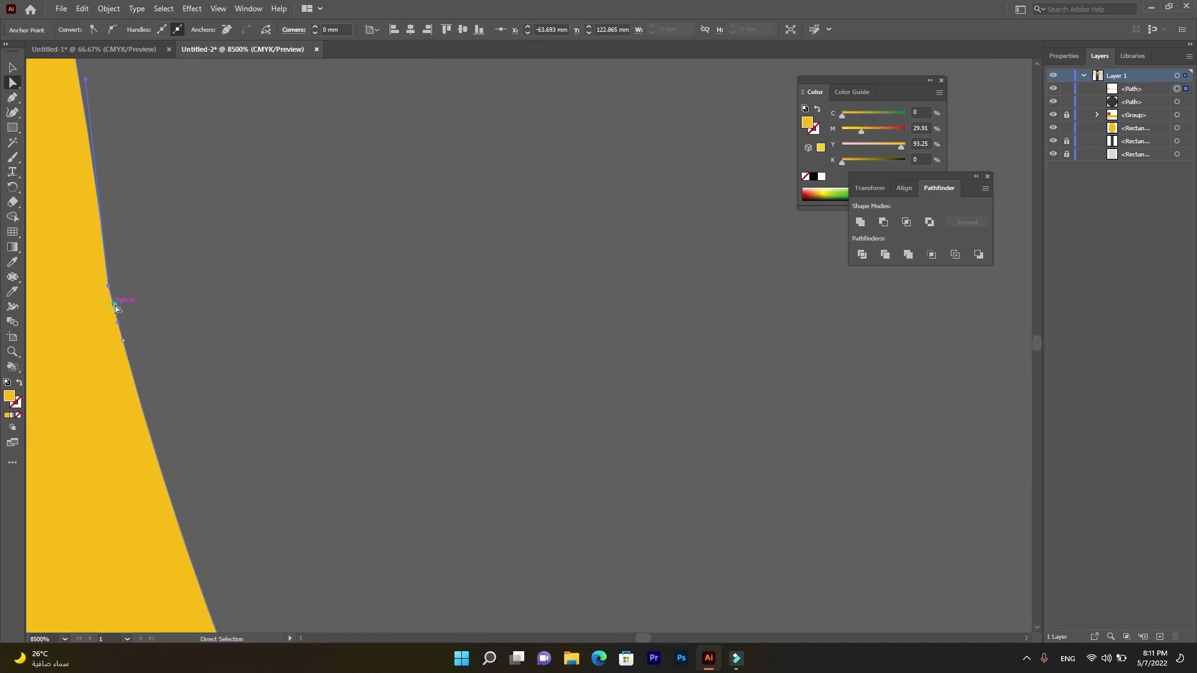
pyautogui.click(122, 339)
pyautogui.scroll(-3, 337, 393)
pyautogui.scroll(-3, 362, 401)
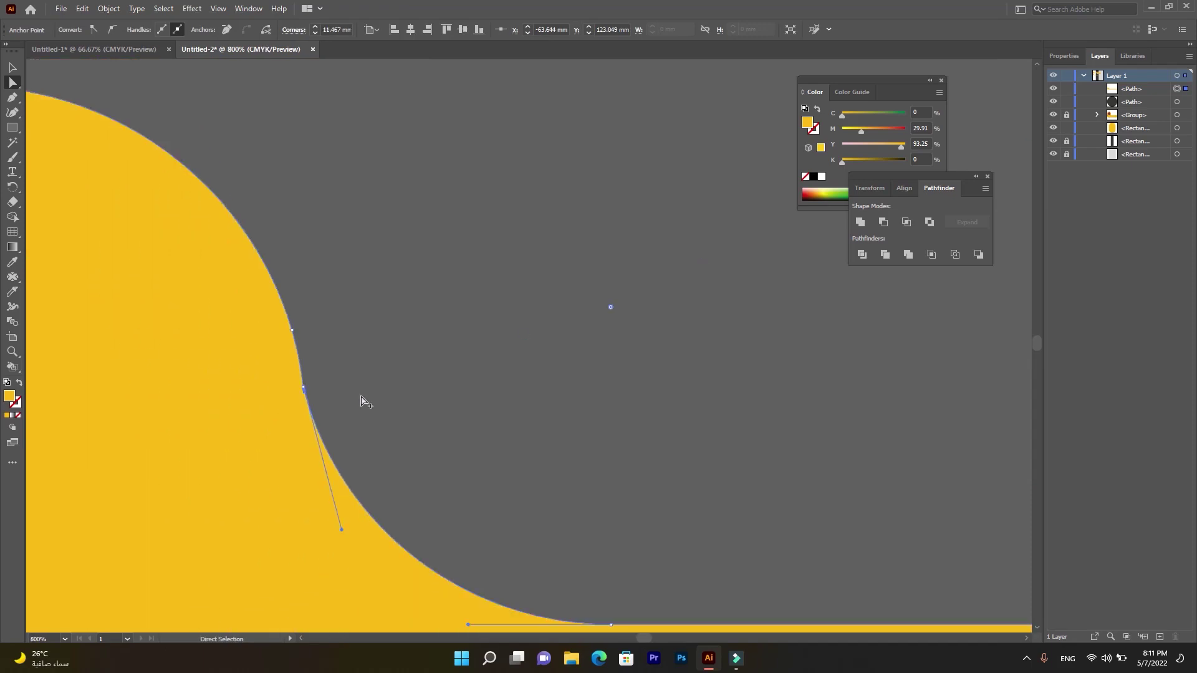
pyautogui.scroll(-3, 361, 401)
pyautogui.click(11, 70)
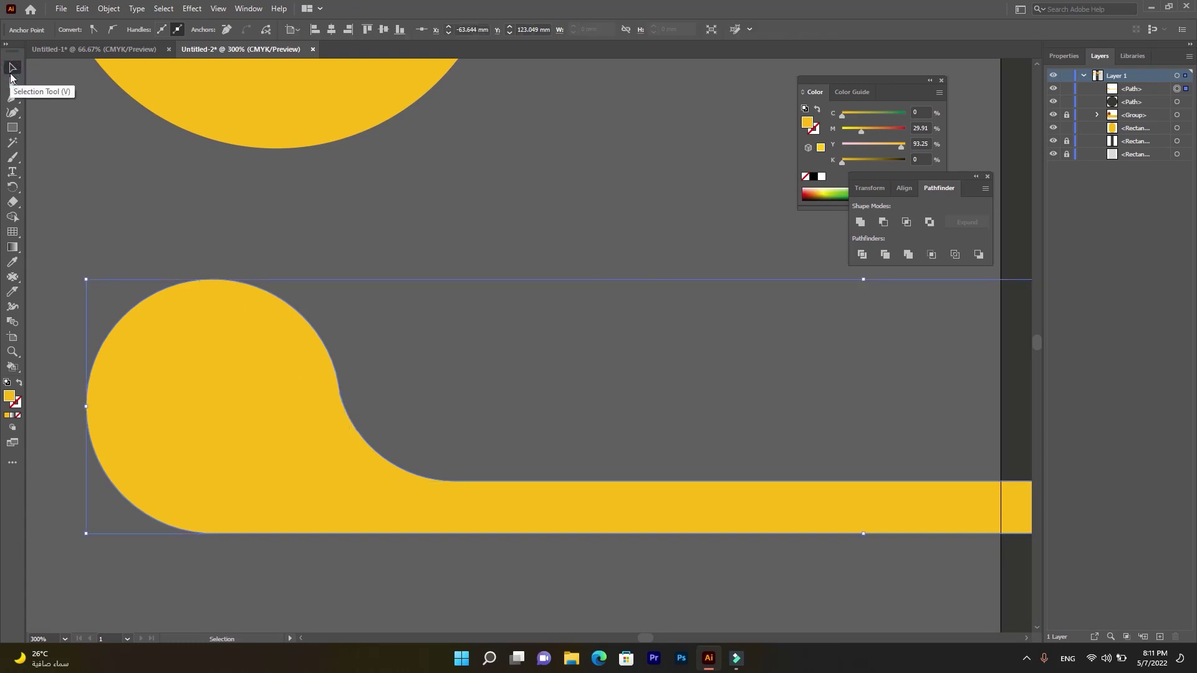
pyautogui.hotkey('ctrl', '[')
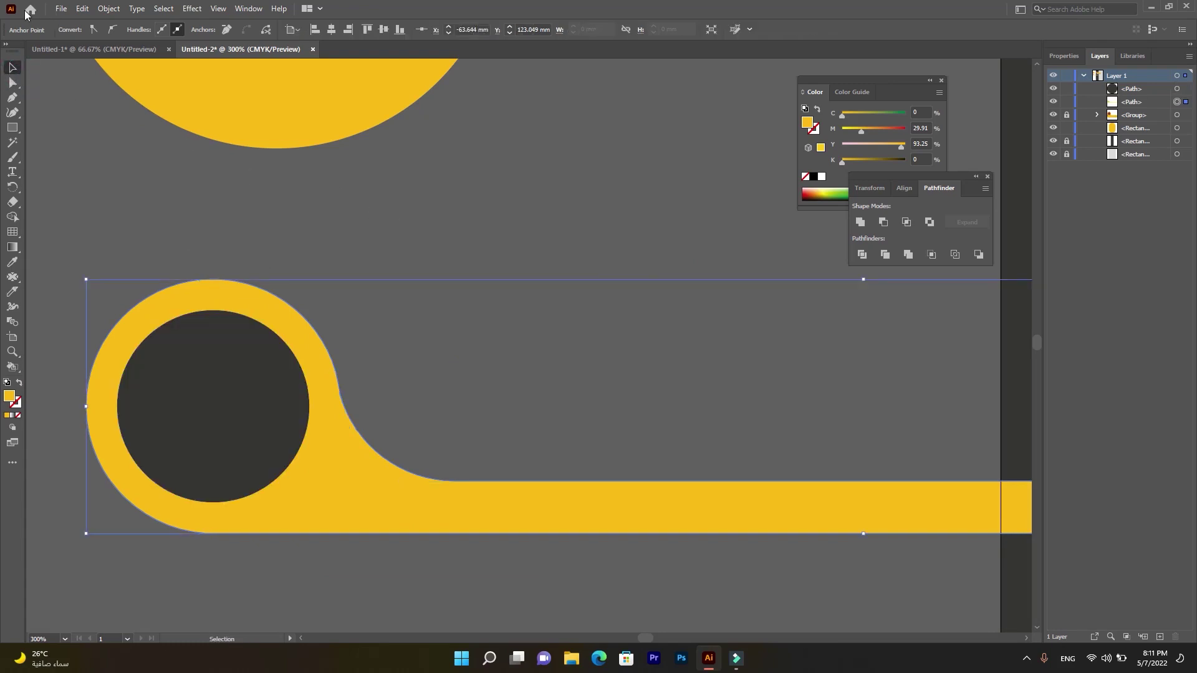
# Delete the extra anchors on the ring's curve, dismissing the anchor point warning.
pyautogui.click(12, 117)
pyautogui.click(87, 142)
pyautogui.scroll(6, 348, 390)
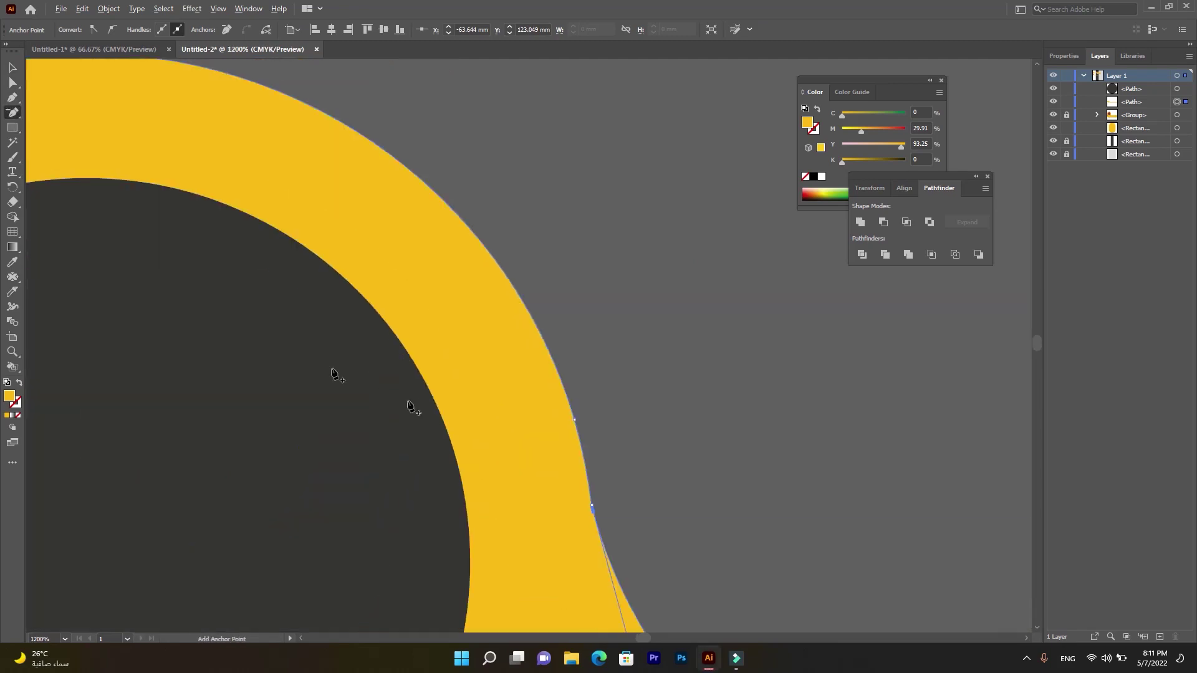
pyautogui.scroll(2, 675, 526)
pyautogui.scroll(2, 673, 325)
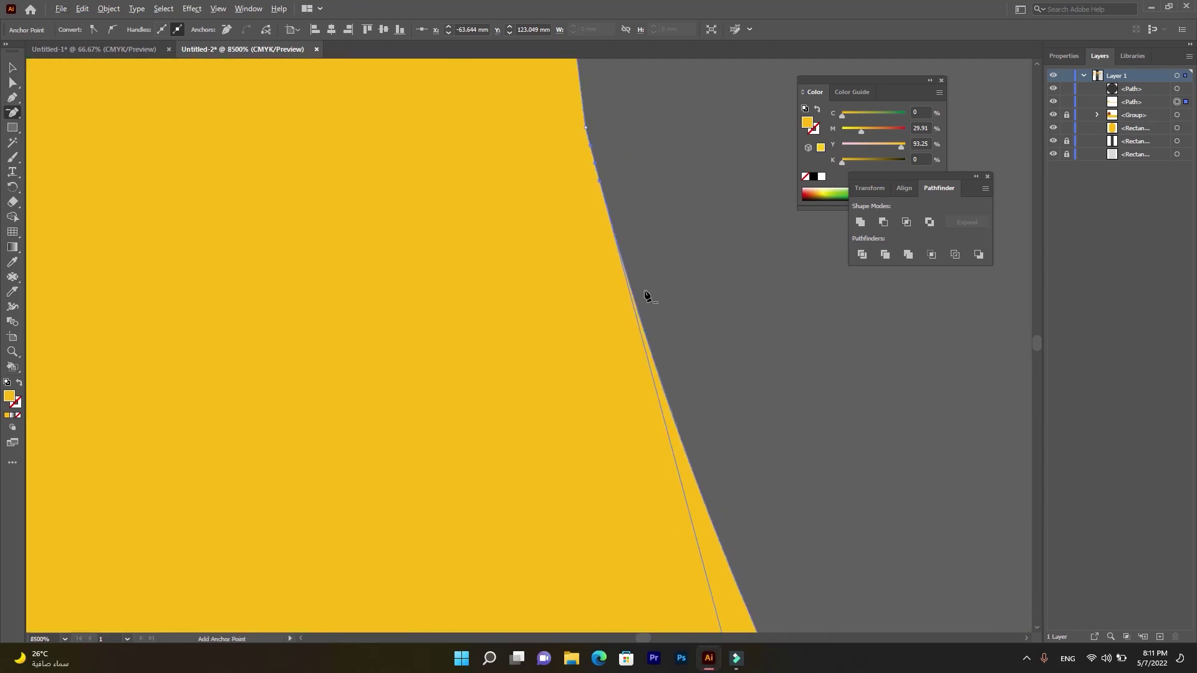
pyautogui.click(585, 129)
pyautogui.scroll(-8, 549, 309)
pyautogui.scroll(-4, 526, 328)
pyautogui.click(637, 344)
pyautogui.click(712, 344)
pyautogui.press('v')
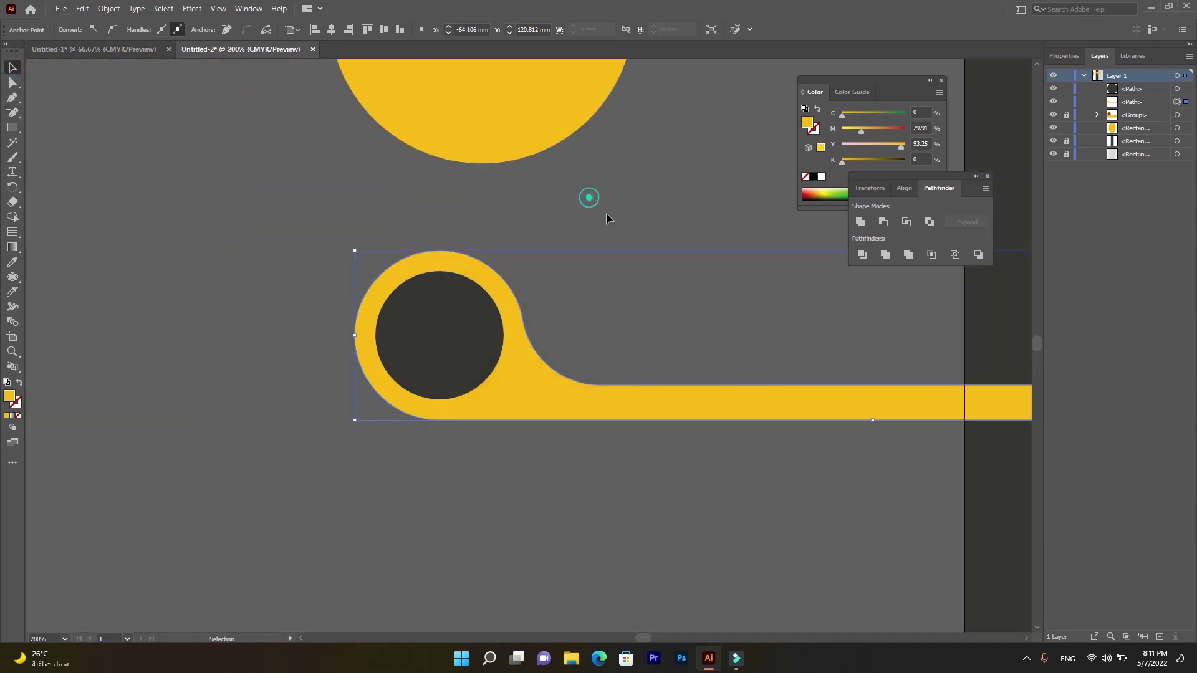
pyautogui.click(589, 198)
pyautogui.scroll(3, 639, 304)
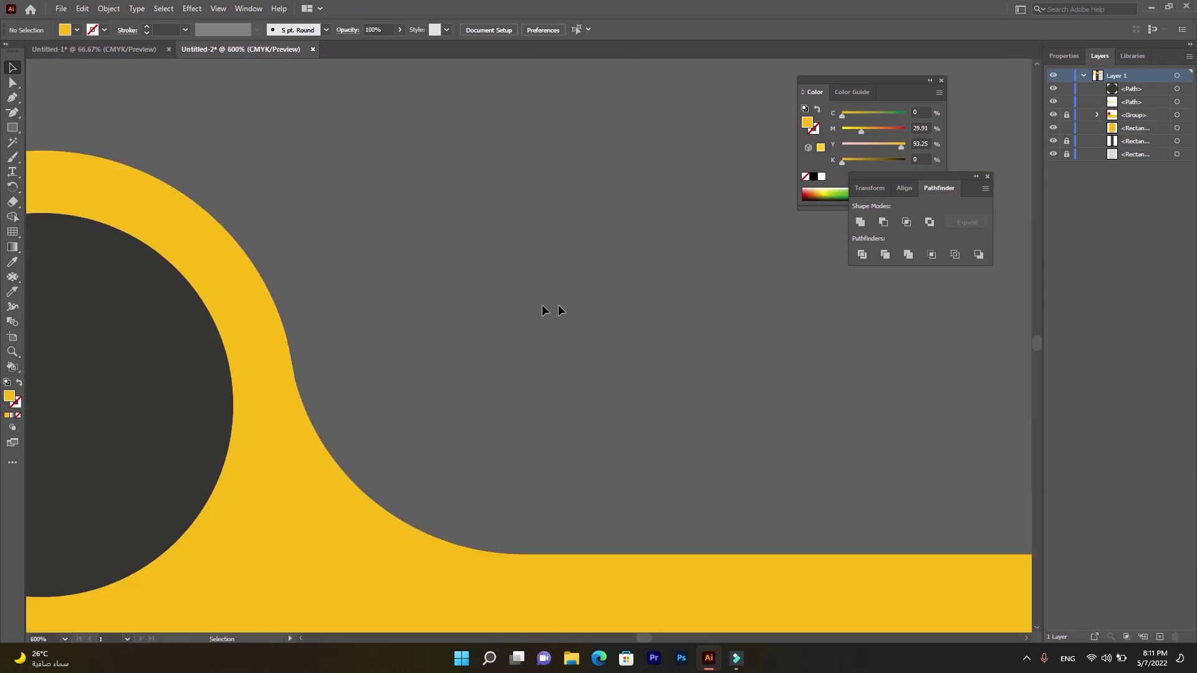
pyautogui.scroll(-3, 537, 304)
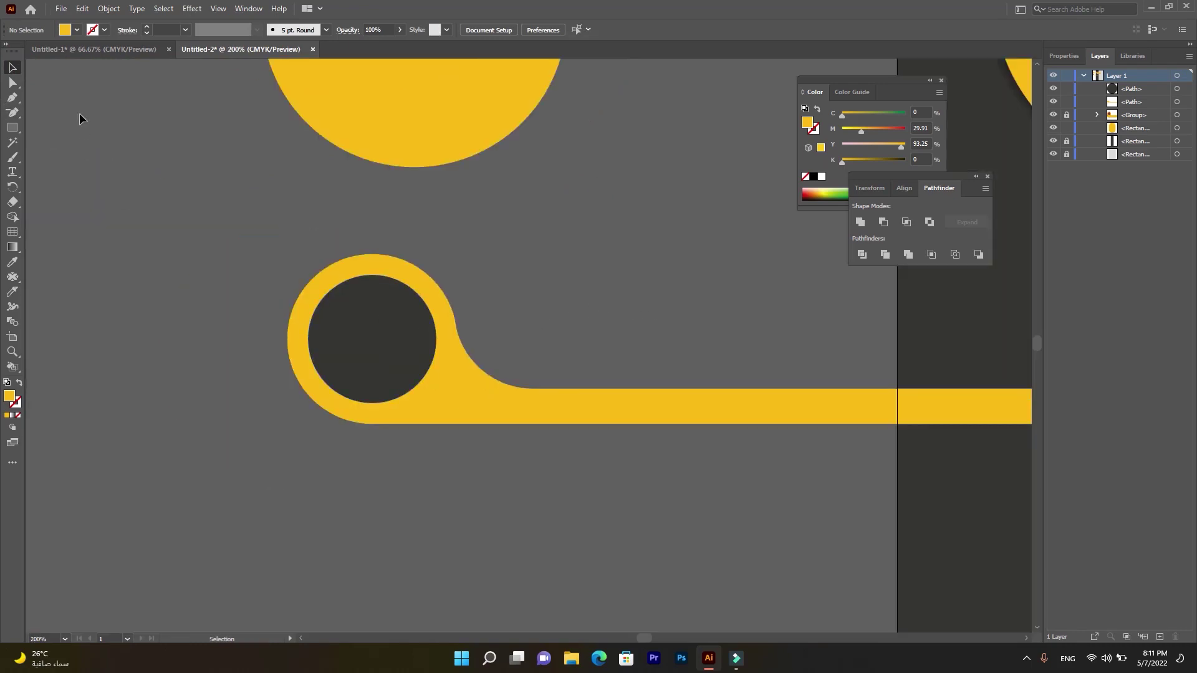
pyautogui.scroll(-2, 143, 252)
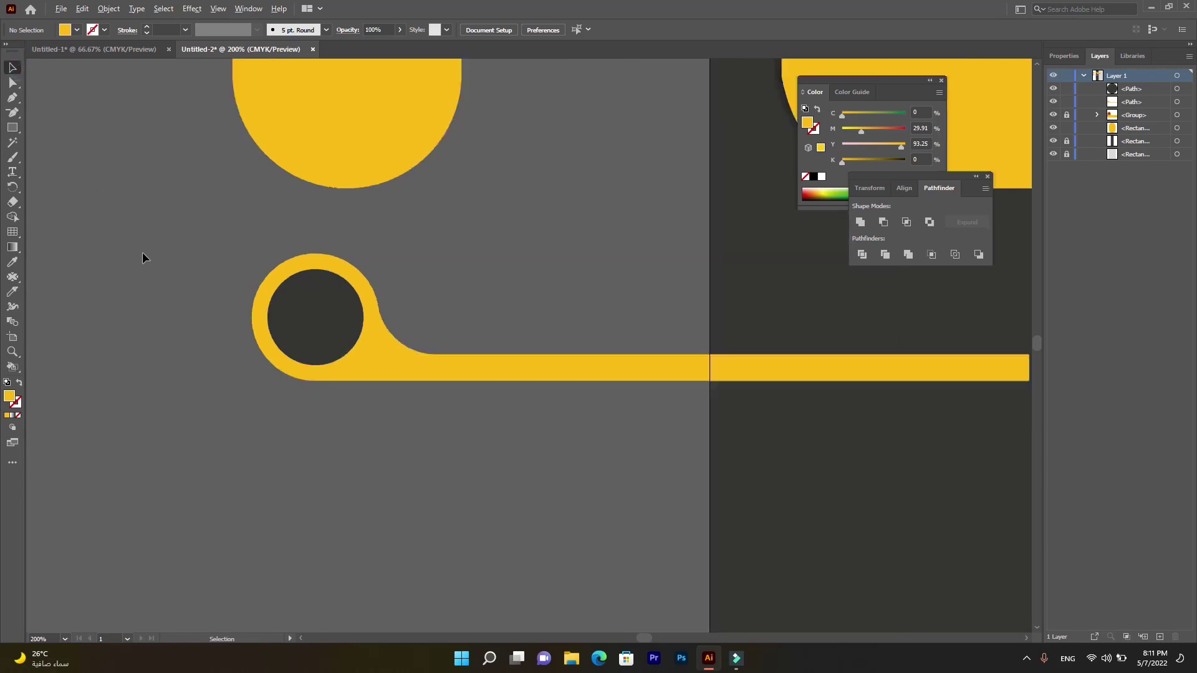
pyautogui.scroll(-2, 143, 253)
# Group the yellow ring and its bar together.
pyautogui.moveTo(205, 316); pyautogui.dragTo(212, 287)
pyautogui.rightClick(212, 287)
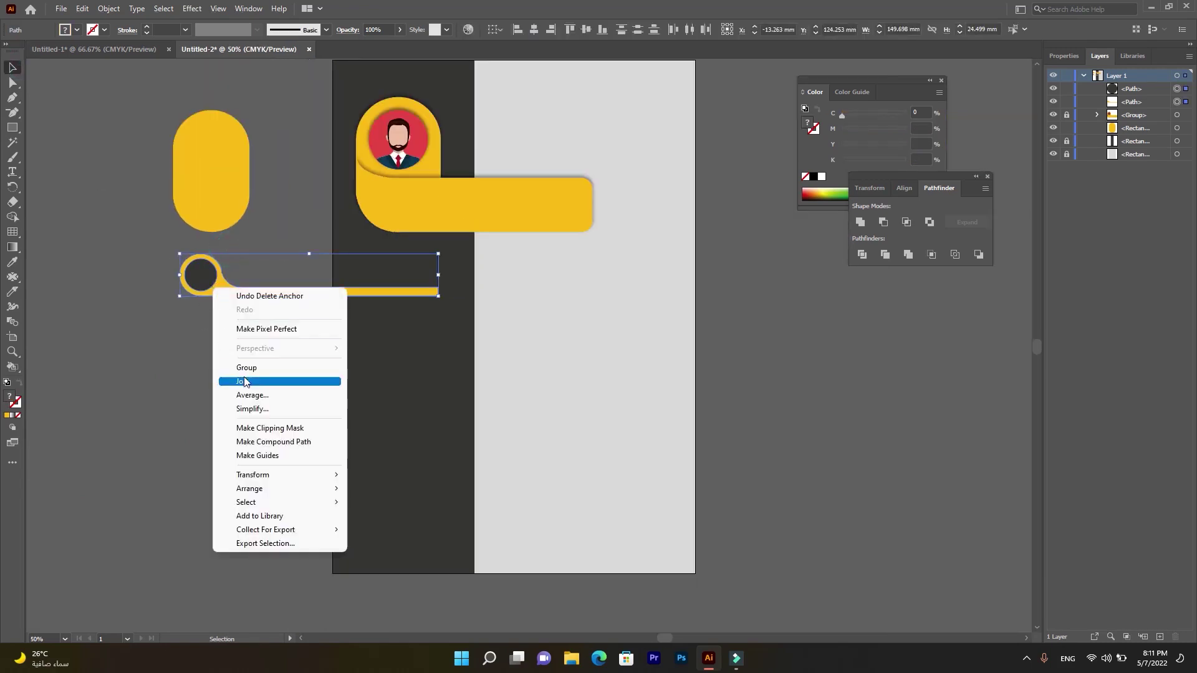
pyautogui.click(246, 369)
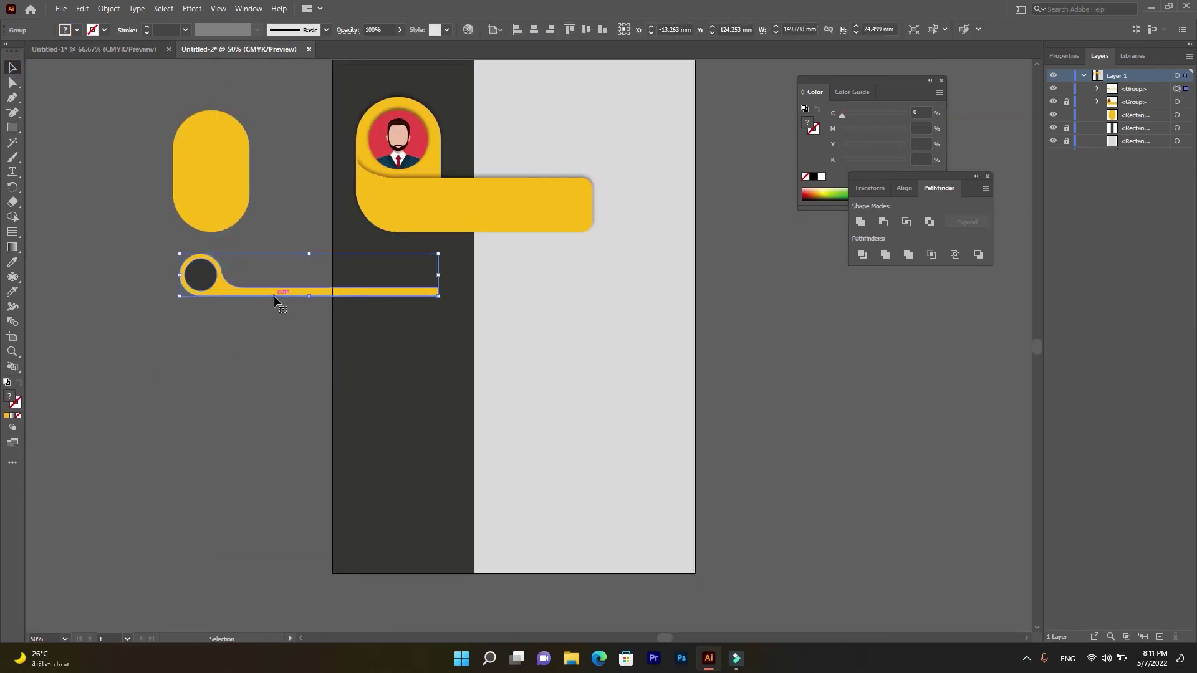
# Shrink the marker to about 66 mm wide and place it in the dark column below the header.
pyautogui.moveTo(233, 274)
pyautogui.mouseDown()
pyautogui.moveTo(90, 311)
pyautogui.moveTo(459, 293)
pyautogui.moveTo(418, 261)
pyautogui.mouseUp()
pyautogui.moveTo(629, 254); pyautogui.dragTo(602, 267)
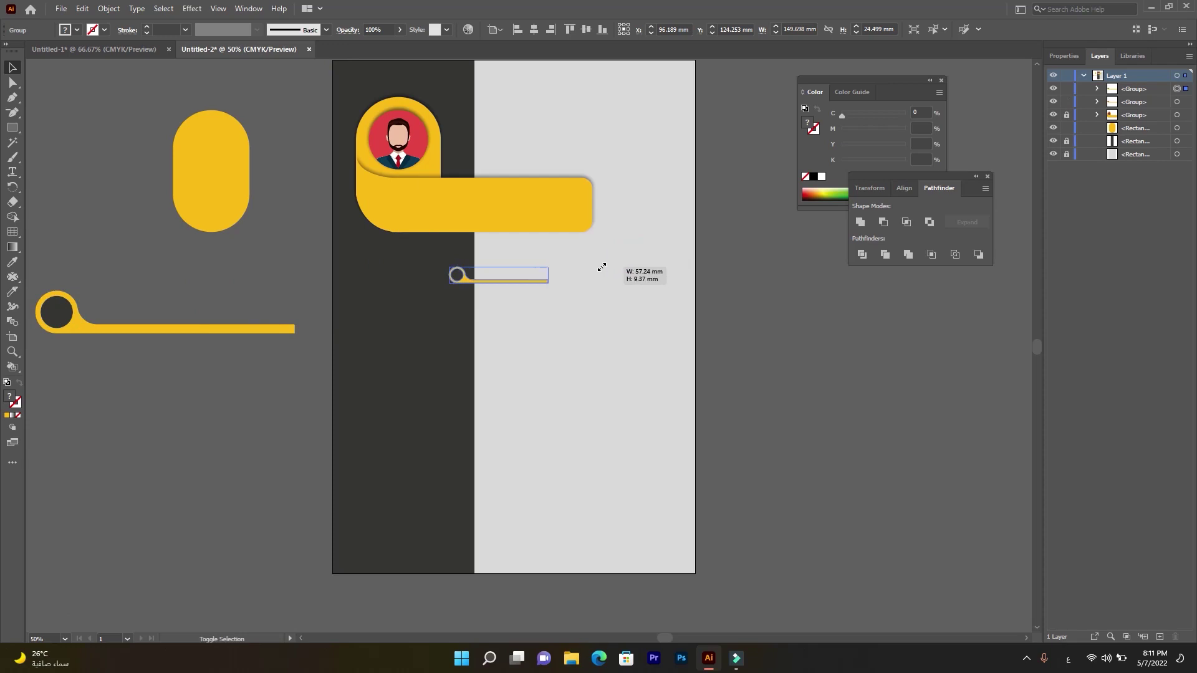
pyautogui.moveTo(602, 267); pyautogui.dragTo(601, 270)
pyautogui.moveTo(448, 287); pyautogui.dragTo(359, 263)
pyautogui.scroll(3, 364, 254)
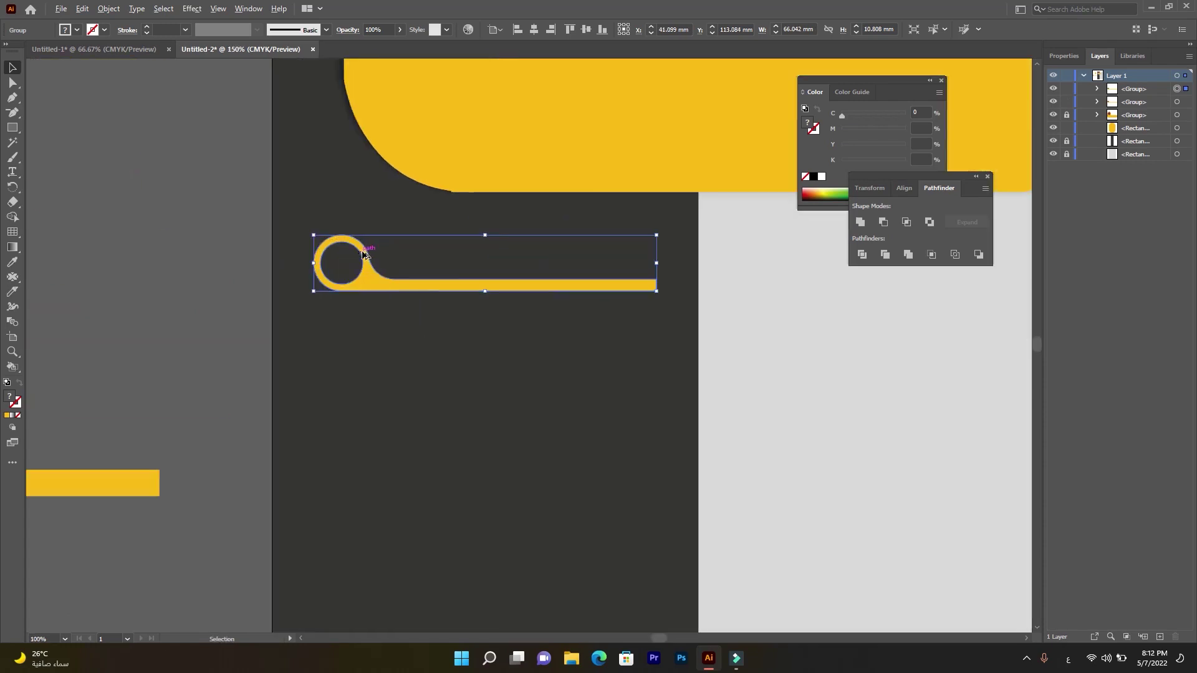
pyautogui.click(217, 253)
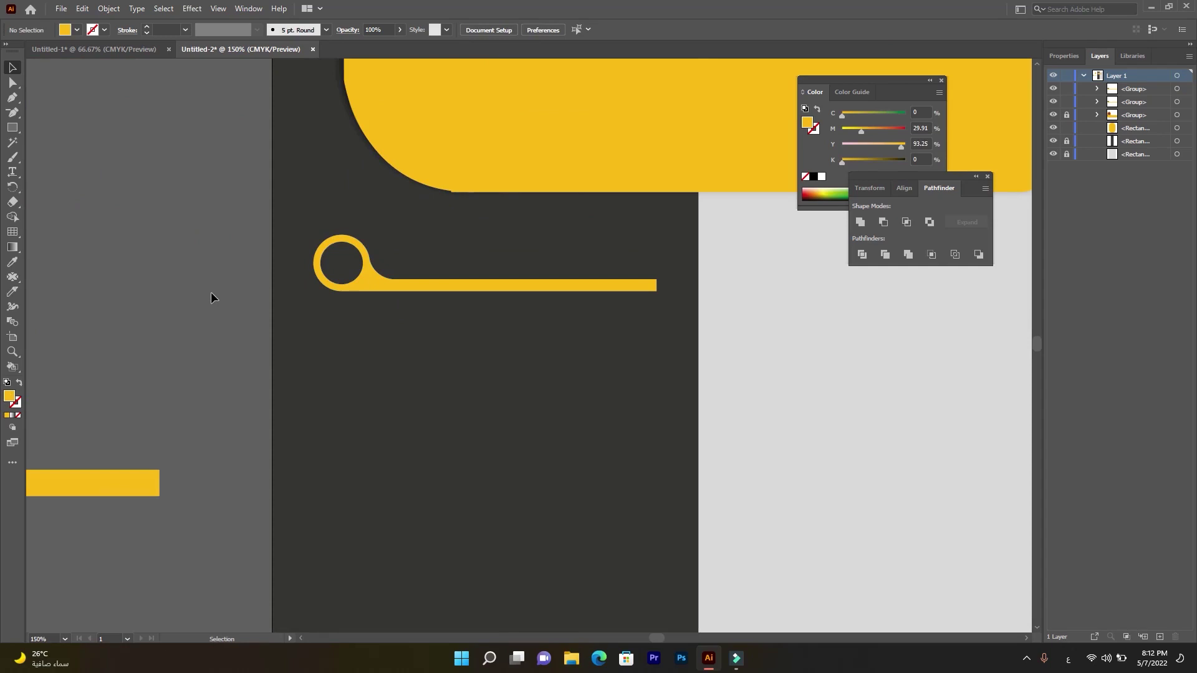
pyautogui.scroll(-3, 184, 284)
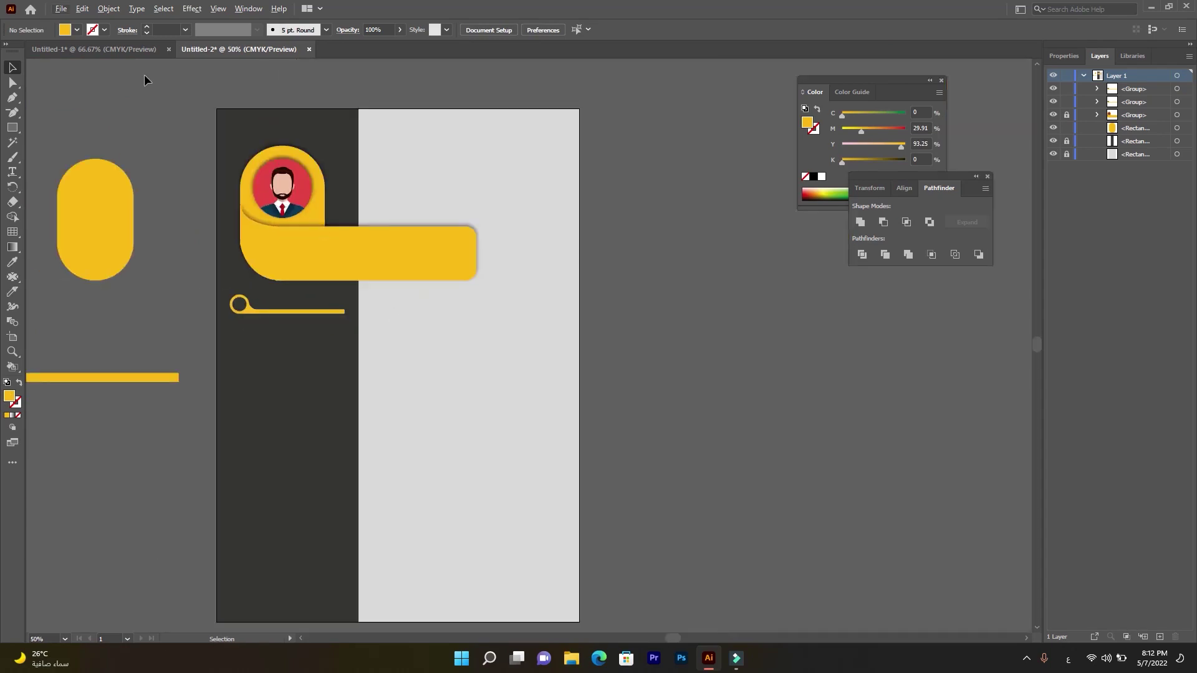
# Ungroup the SKILLS icon in the Untitled-1 icon document.
pyautogui.click(111, 50)
pyautogui.click(340, 339)
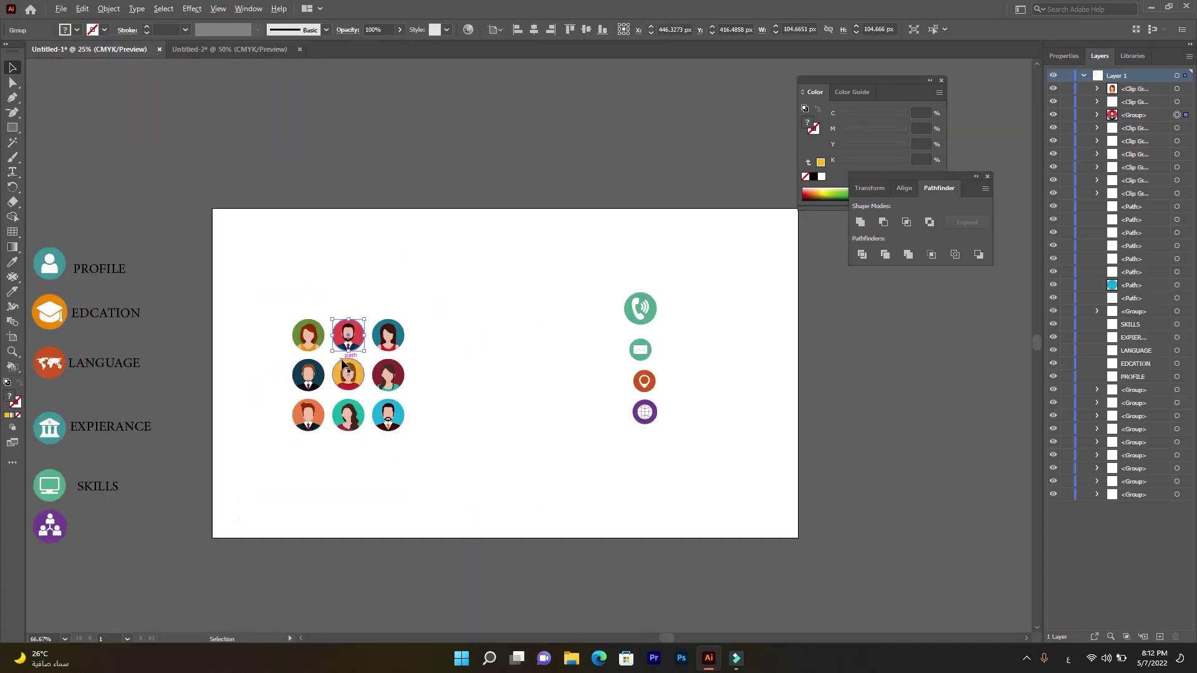
pyautogui.hscroll(-3, 342, 364)
pyautogui.click(167, 473)
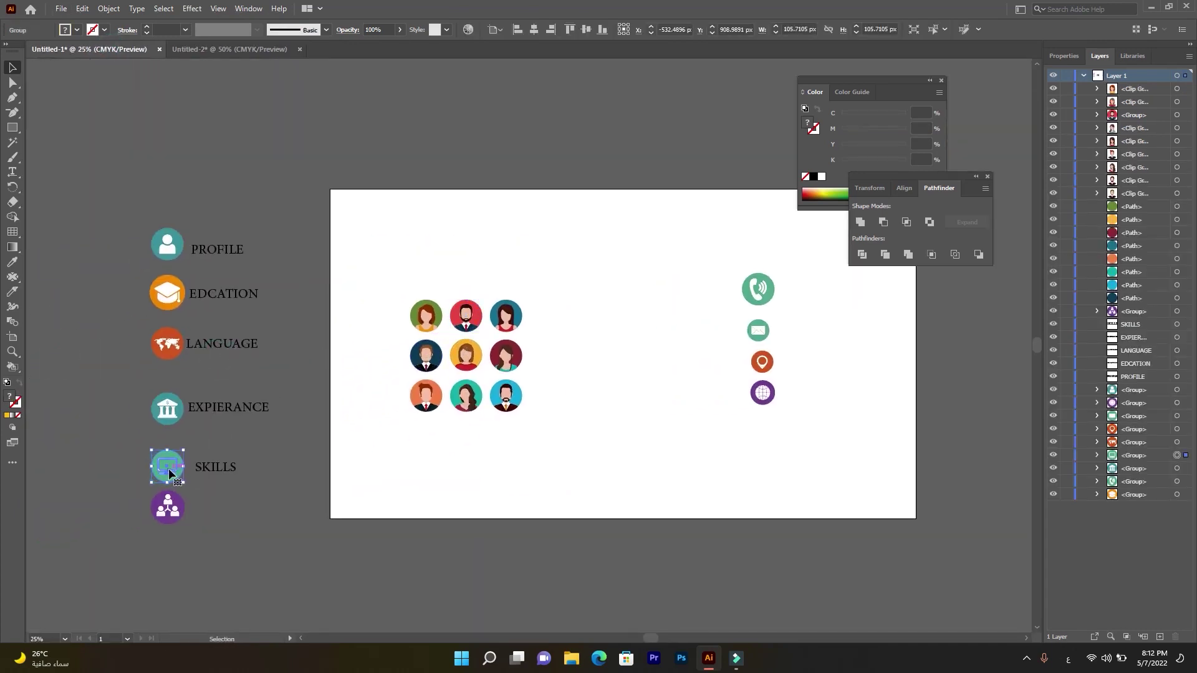
pyautogui.rightClick(175, 467)
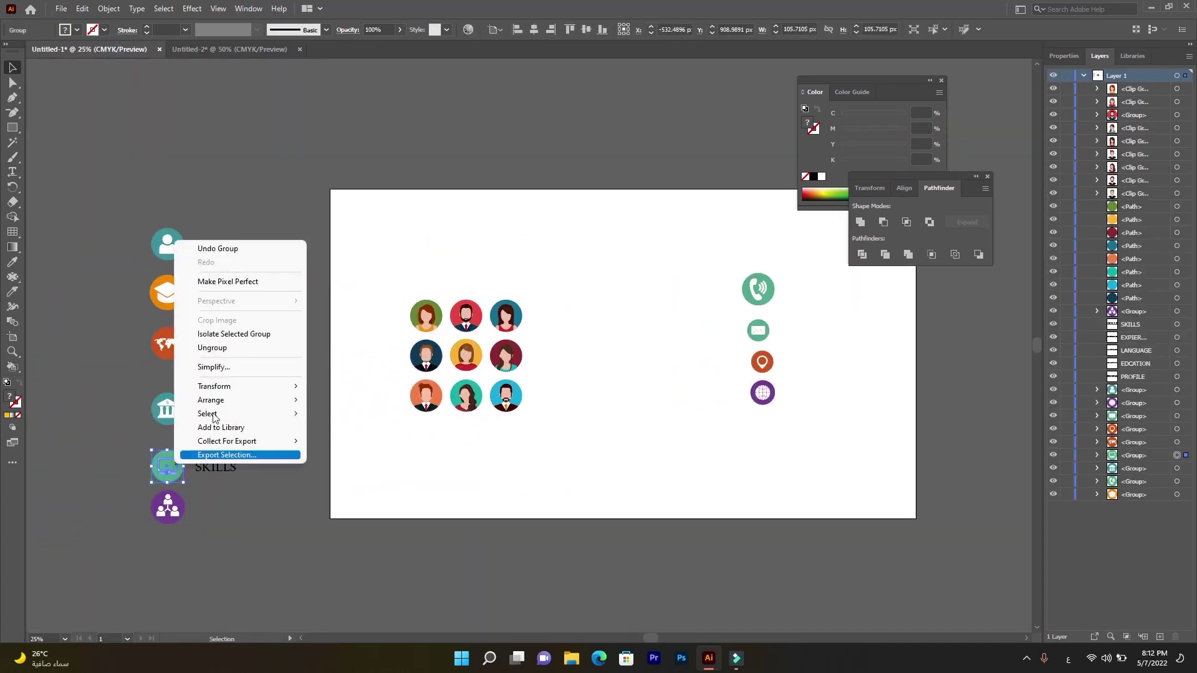
pyautogui.click(187, 348)
# Delete the teal circle, group the monitor pieces, and drag them to the Untitled-2 tab.
pyautogui.moveTo(172, 475); pyautogui.dragTo(181, 469)
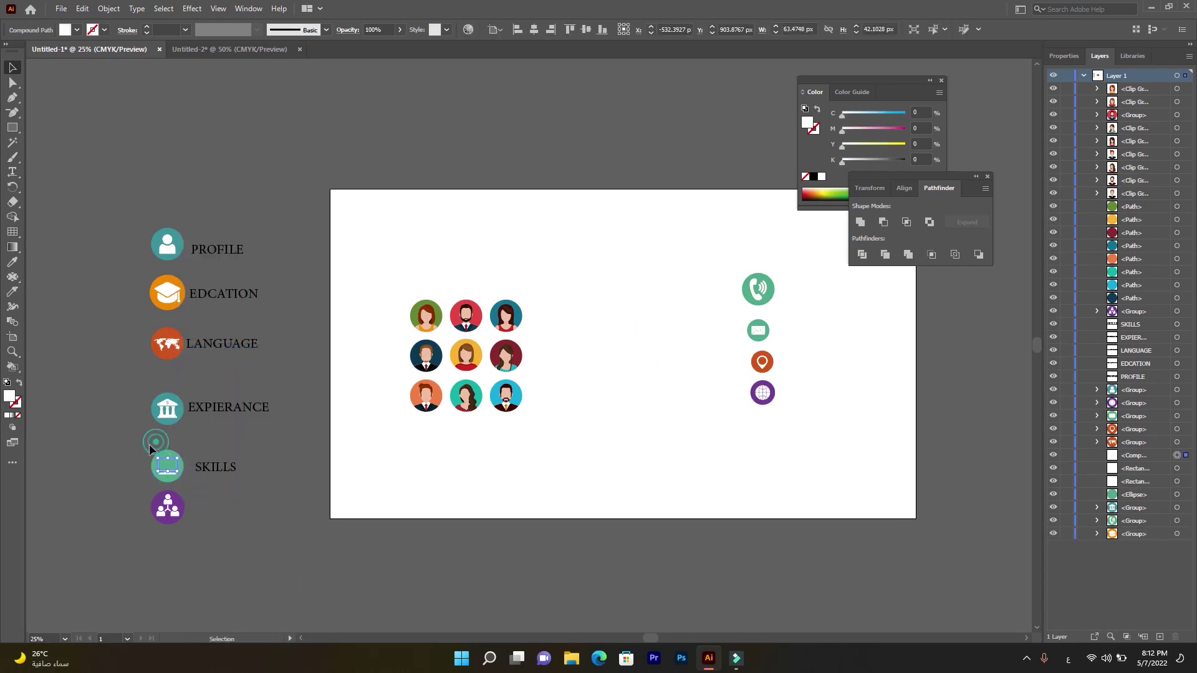
pyautogui.click(173, 463)
pyautogui.press('Delete')
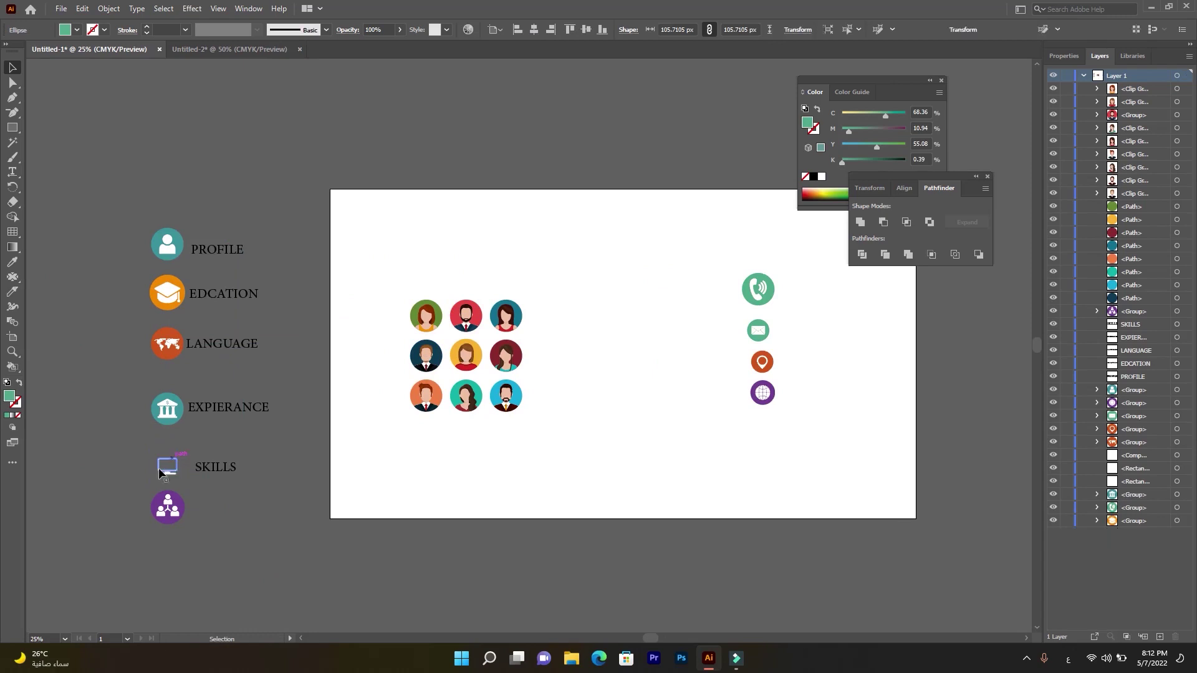
pyautogui.moveTo(144, 450); pyautogui.dragTo(166, 466)
pyautogui.rightClick(165, 466)
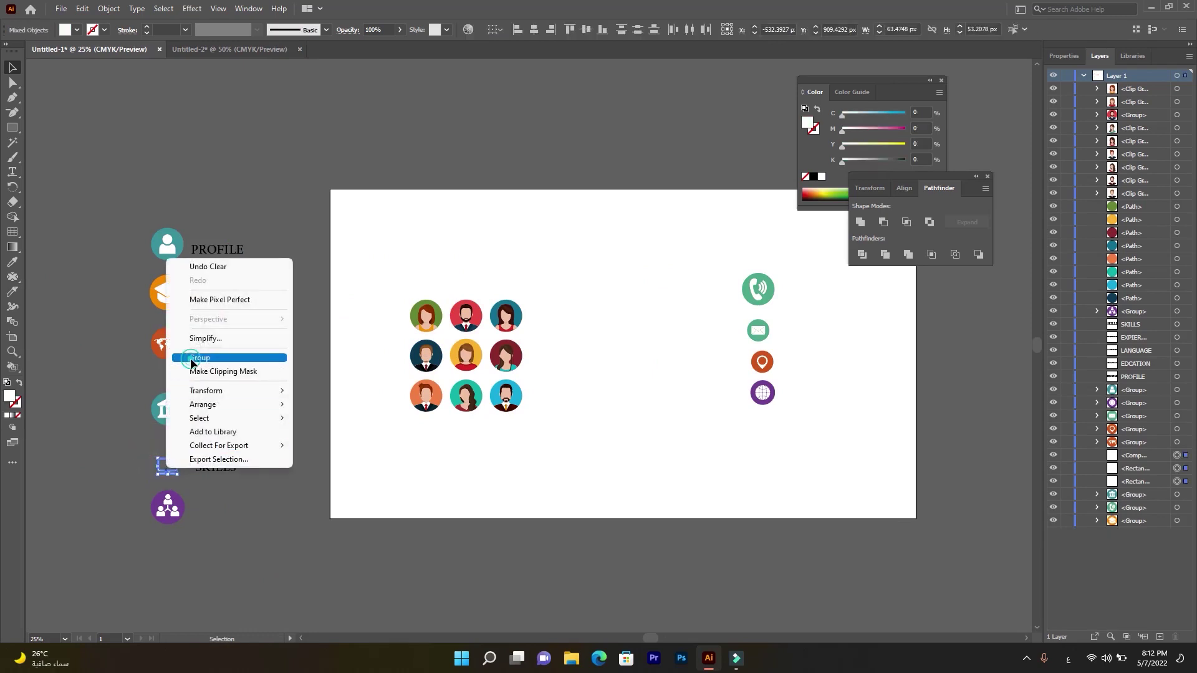
pyautogui.click(198, 357)
pyautogui.moveTo(193, 91)
pyautogui.mouseDown()
pyautogui.moveTo(123, 494)
pyautogui.moveTo(231, 63)
pyautogui.mouseUp()
# Drop the monitor into the resume, shrink it to icon size, and centre it in the yellow ring.
pyautogui.moveTo(235, 306); pyautogui.dragTo(244, 341)
pyautogui.scroll(3, 215, 274)
pyautogui.moveTo(313, 256); pyautogui.dragTo(252, 316)
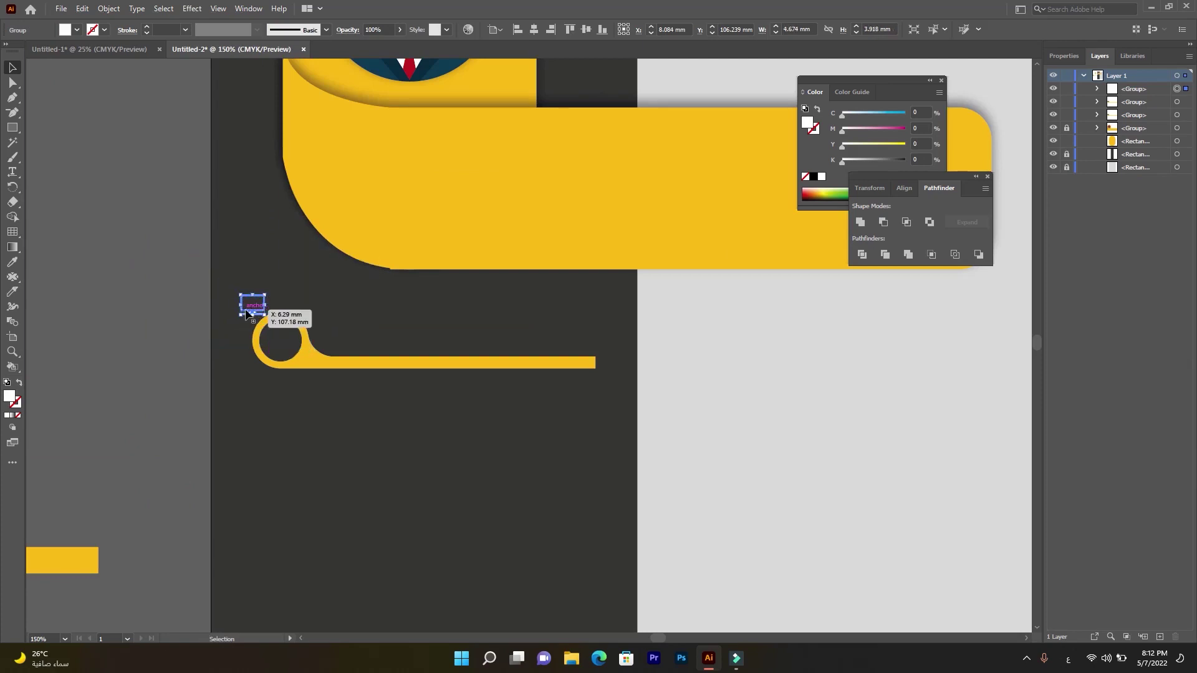
pyautogui.scroll(3, 247, 312)
pyautogui.moveTo(264, 320); pyautogui.dragTo(338, 411)
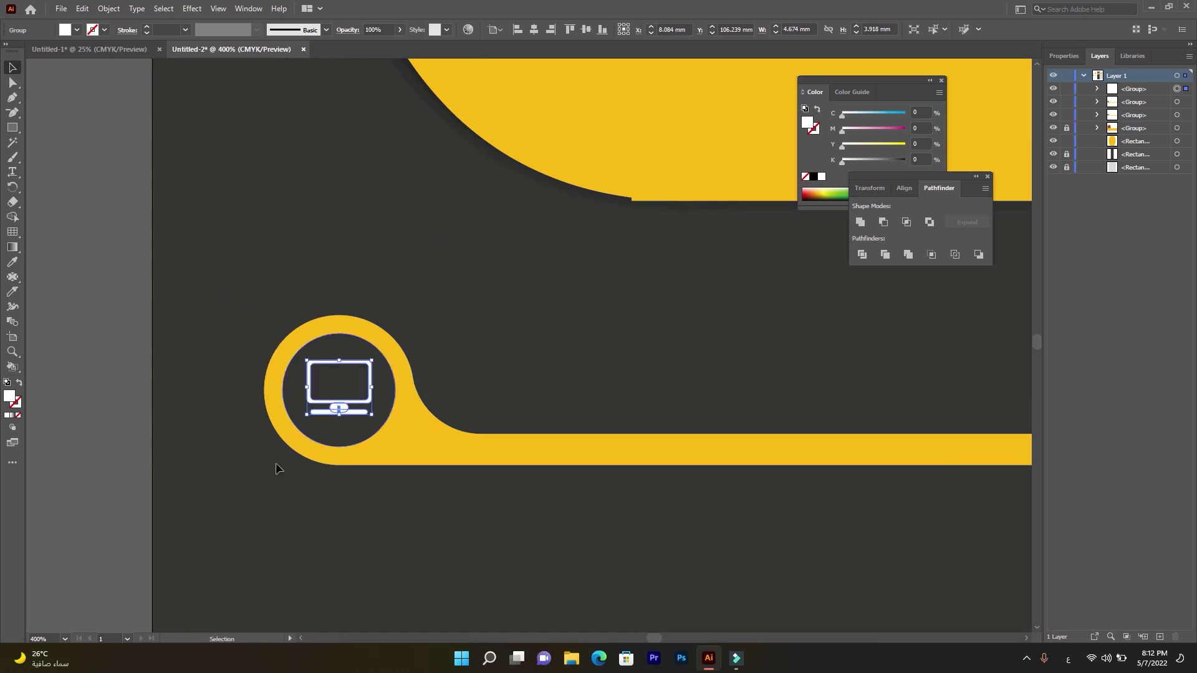
pyautogui.scroll(-2, 235, 474)
pyautogui.click(181, 458)
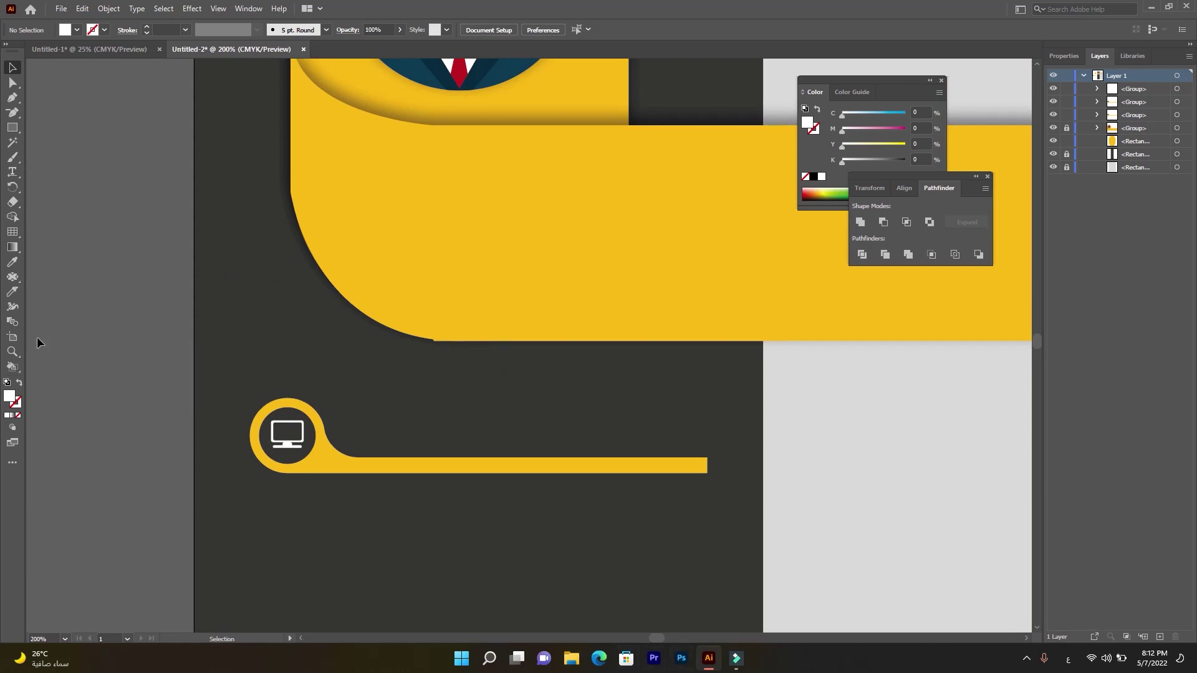
# Type SKILLS in Montserrat SemiBold and move it beside the monitor icon above the bar.
pyautogui.click(13, 173)
pyautogui.click(536, 29)
pyautogui.write('mon')
pyautogui.click(681, 402)
pyautogui.click(363, 416)
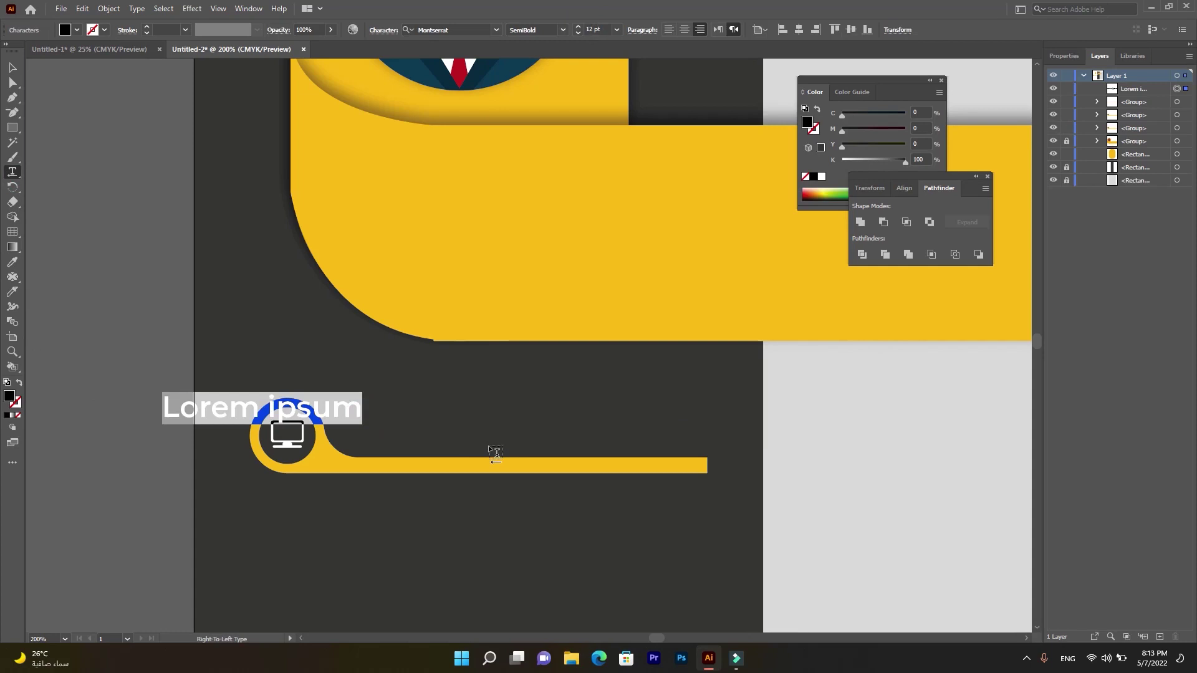
pyautogui.write('SKILL')
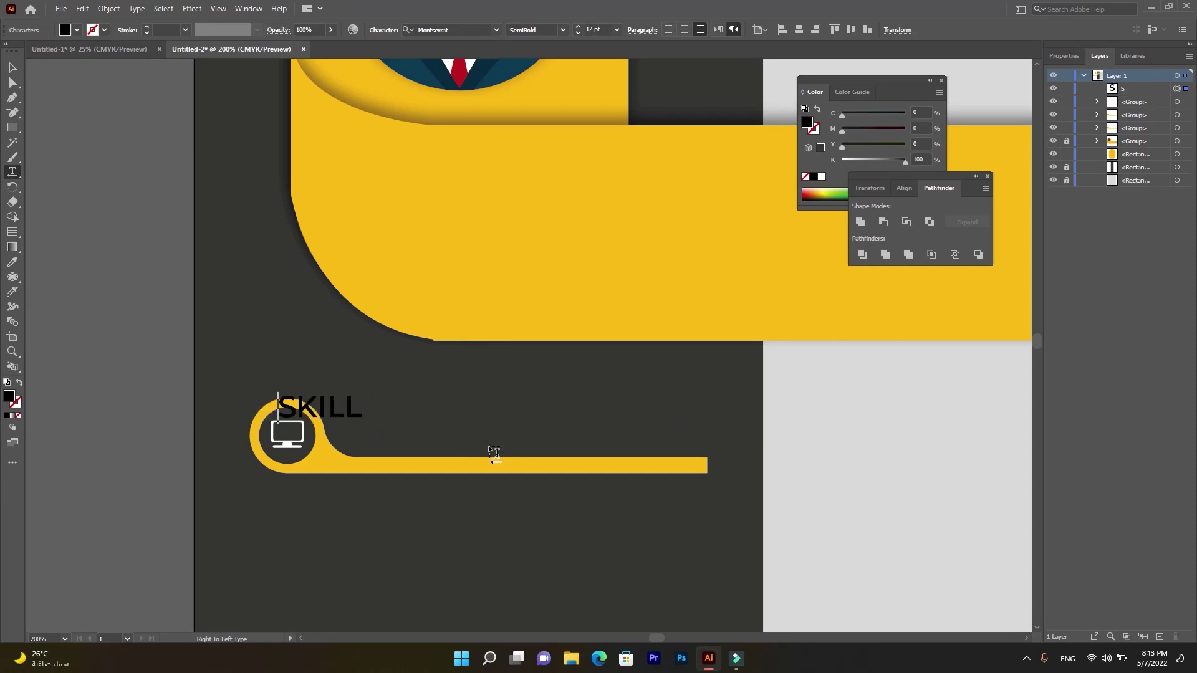
pyautogui.write('S')
pyautogui.click(13, 66)
pyautogui.moveTo(318, 422); pyautogui.dragTo(410, 445)
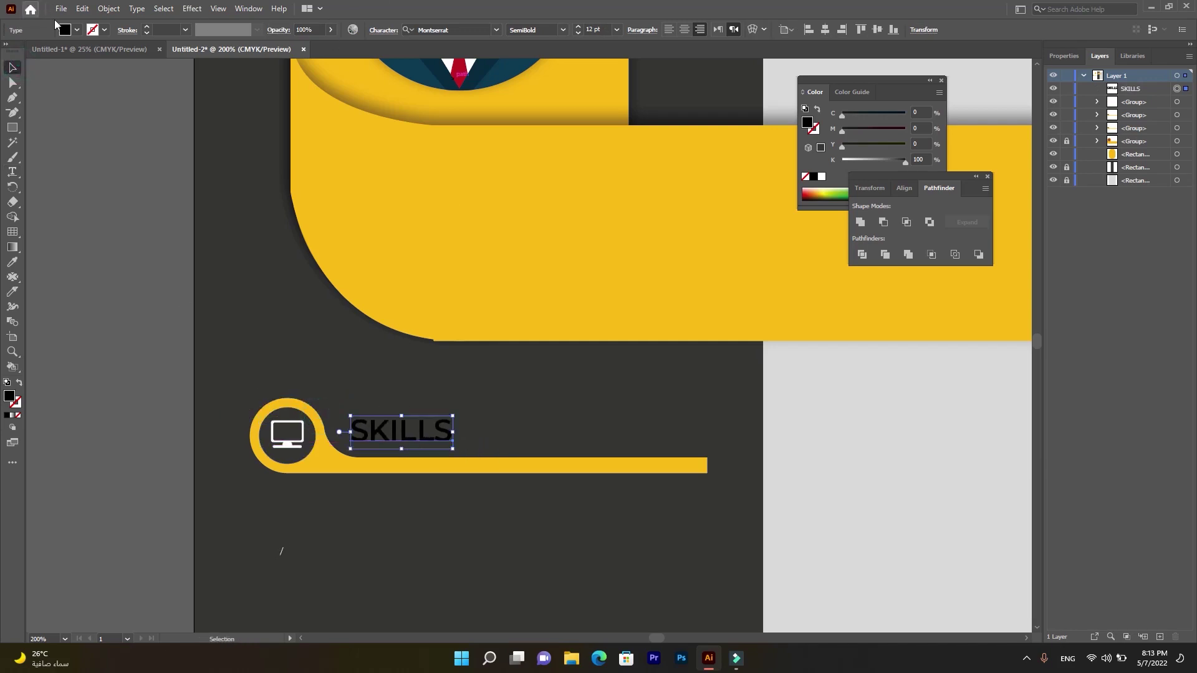
# Fill the SKILLS text with the header's yellow using the eyedropper.
pyautogui.click(77, 30)
pyautogui.click(25, 51)
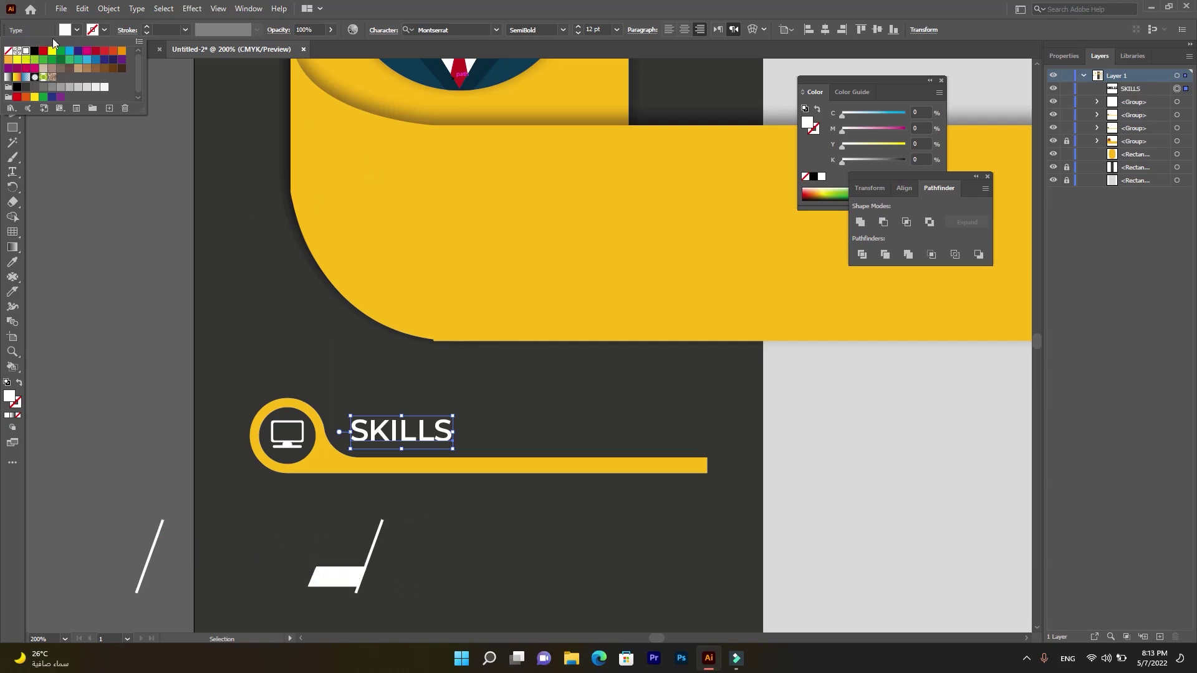
pyautogui.doubleClick(10, 396)
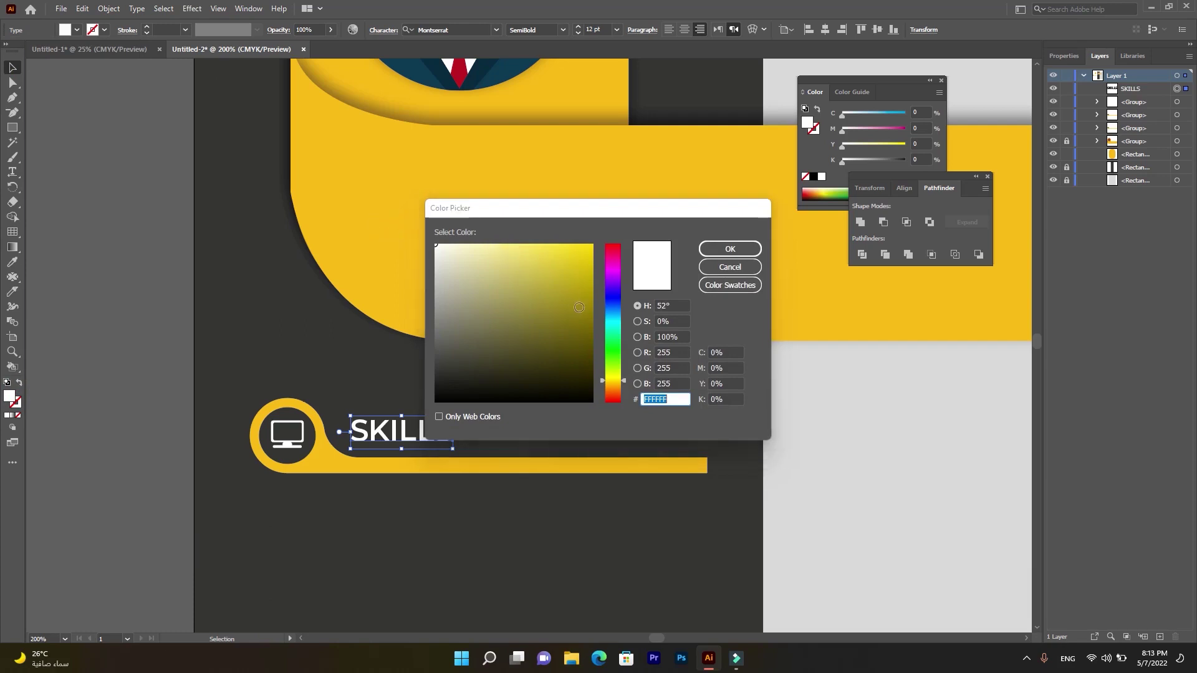
pyautogui.click(730, 266)
pyautogui.click(12, 261)
pyautogui.click(546, 258)
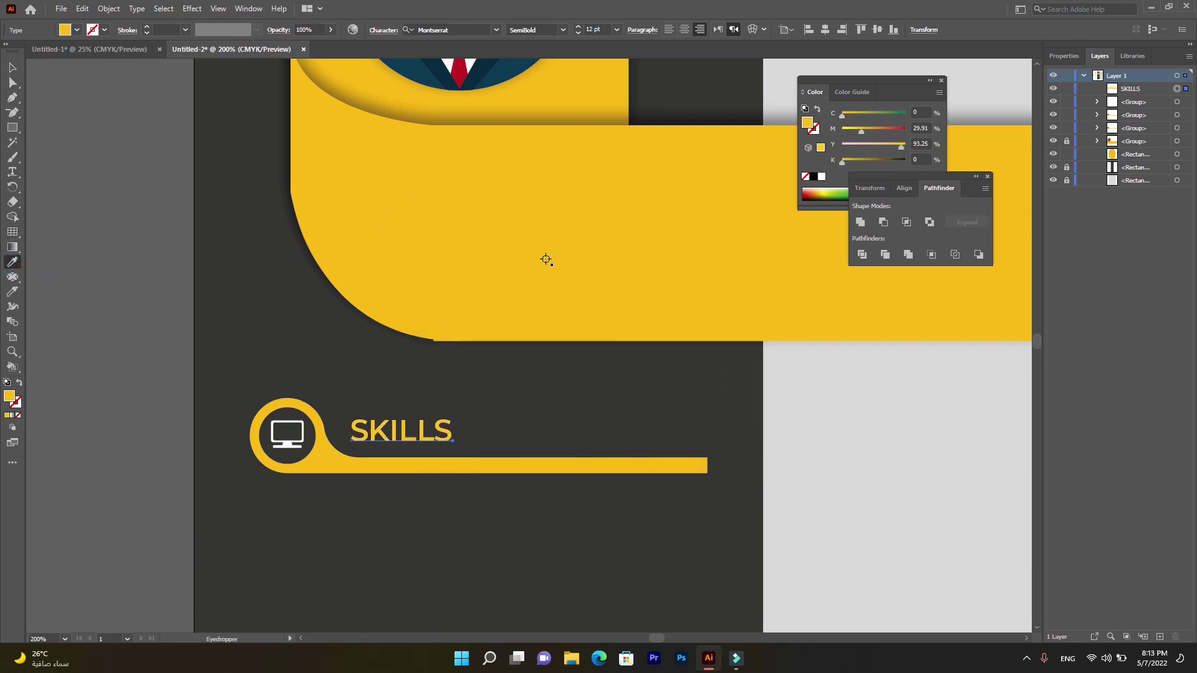
pyautogui.click(12, 82)
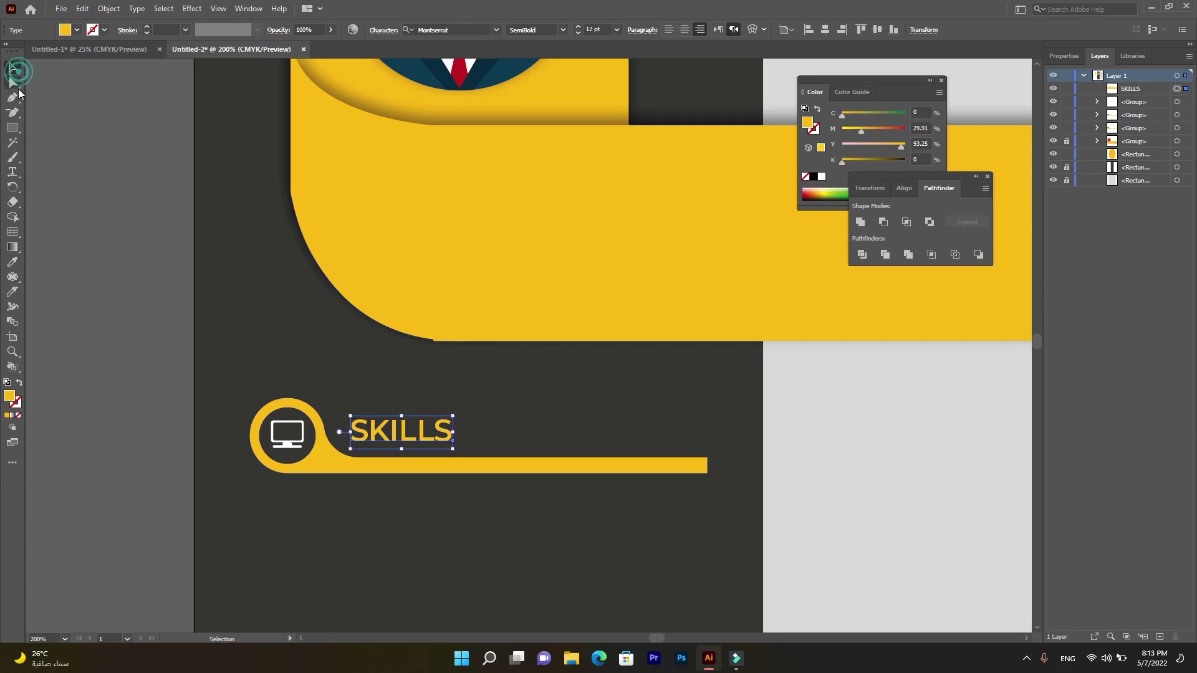
pyautogui.click(278, 172)
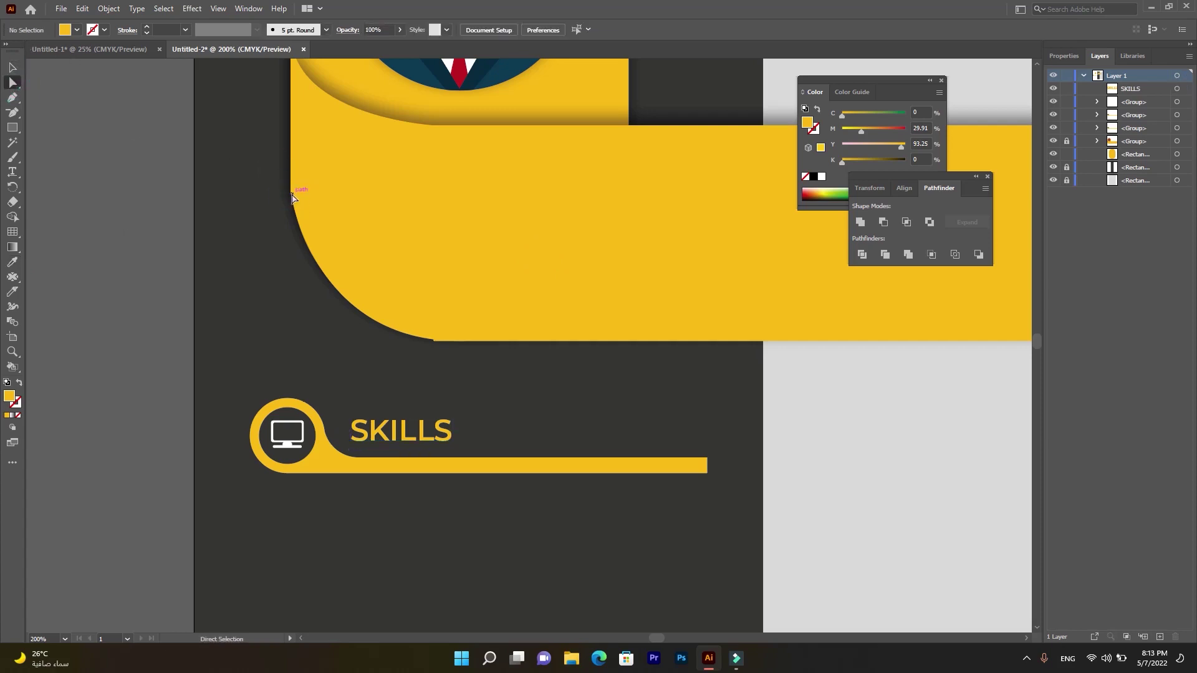
pyautogui.scroll(-1, 317, 228)
pyautogui.scroll(-1, 318, 228)
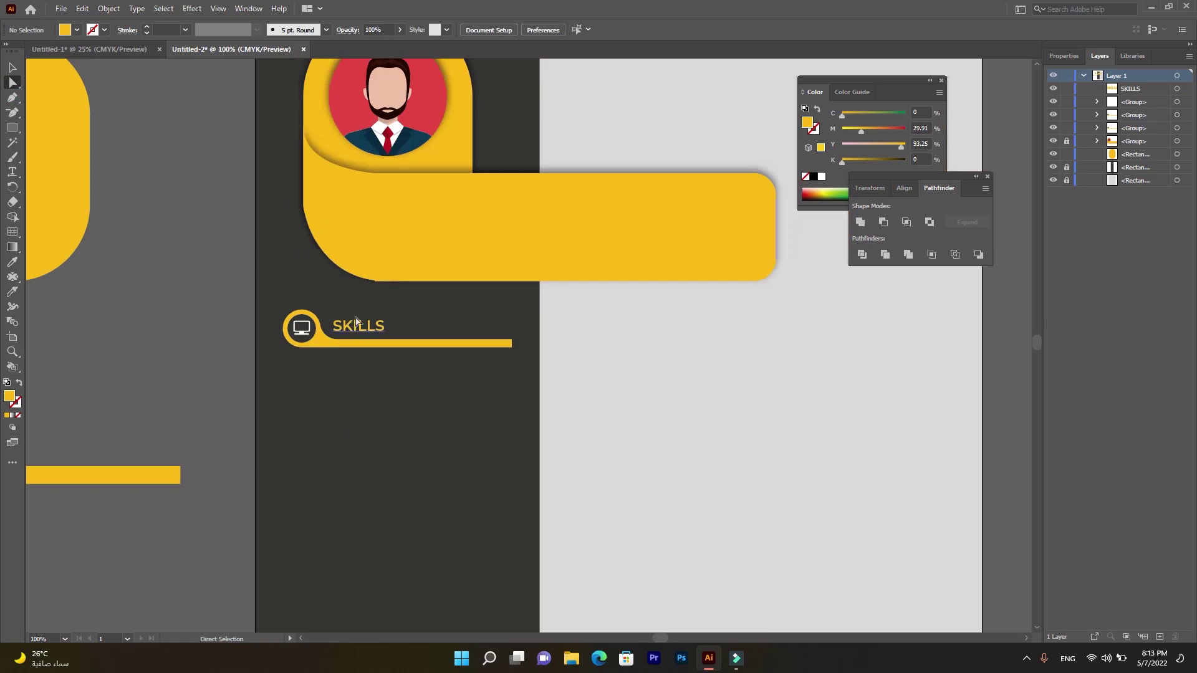
pyautogui.scroll(1, 122, 284)
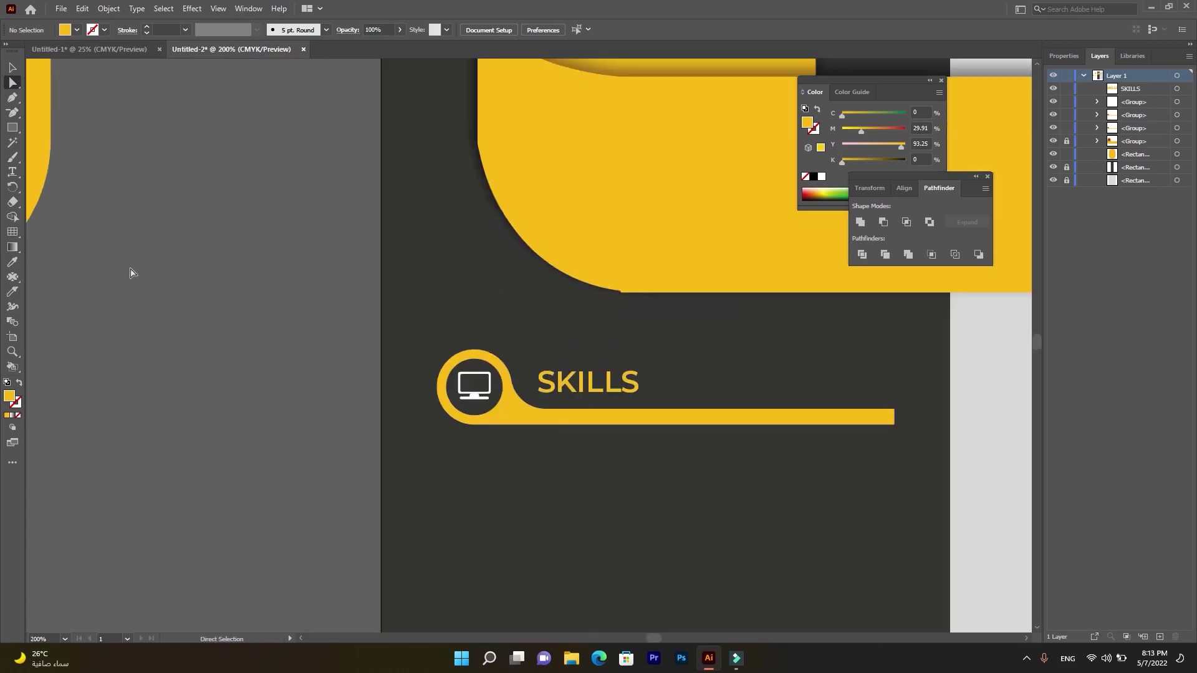
pyautogui.click(12, 171)
# Keep the SKILLS heading in Montserrat SemiBold weight.
pyautogui.click(585, 381)
pyautogui.doubleClick(585, 382)
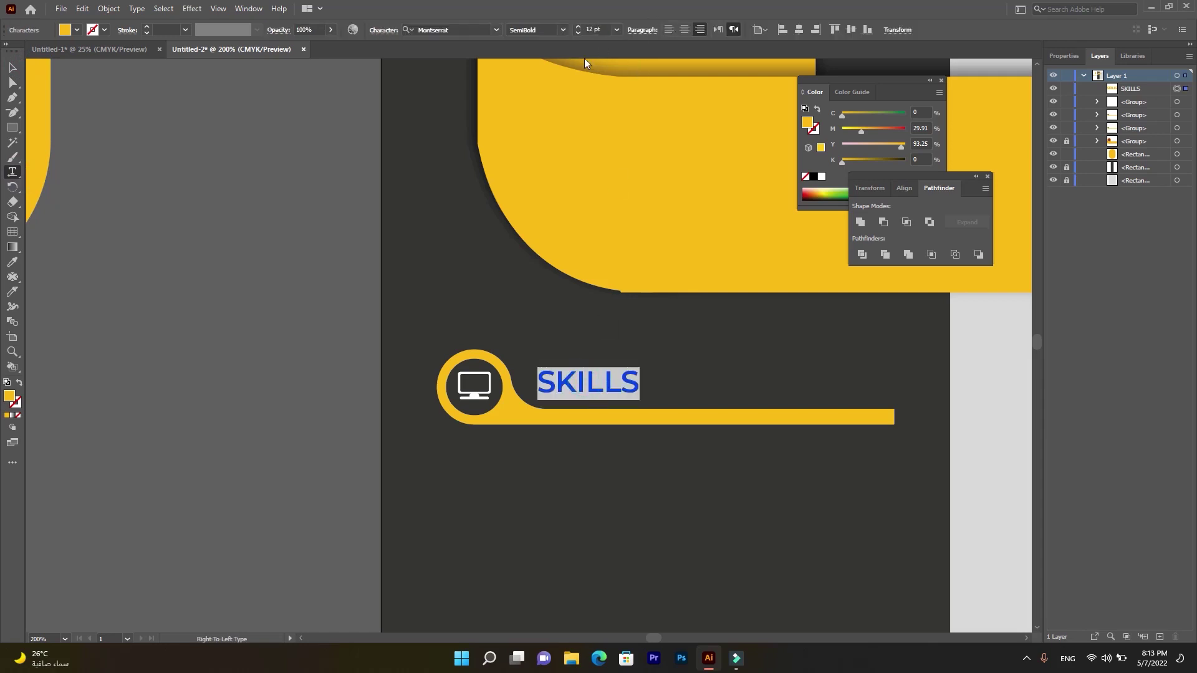
pyautogui.click(563, 30)
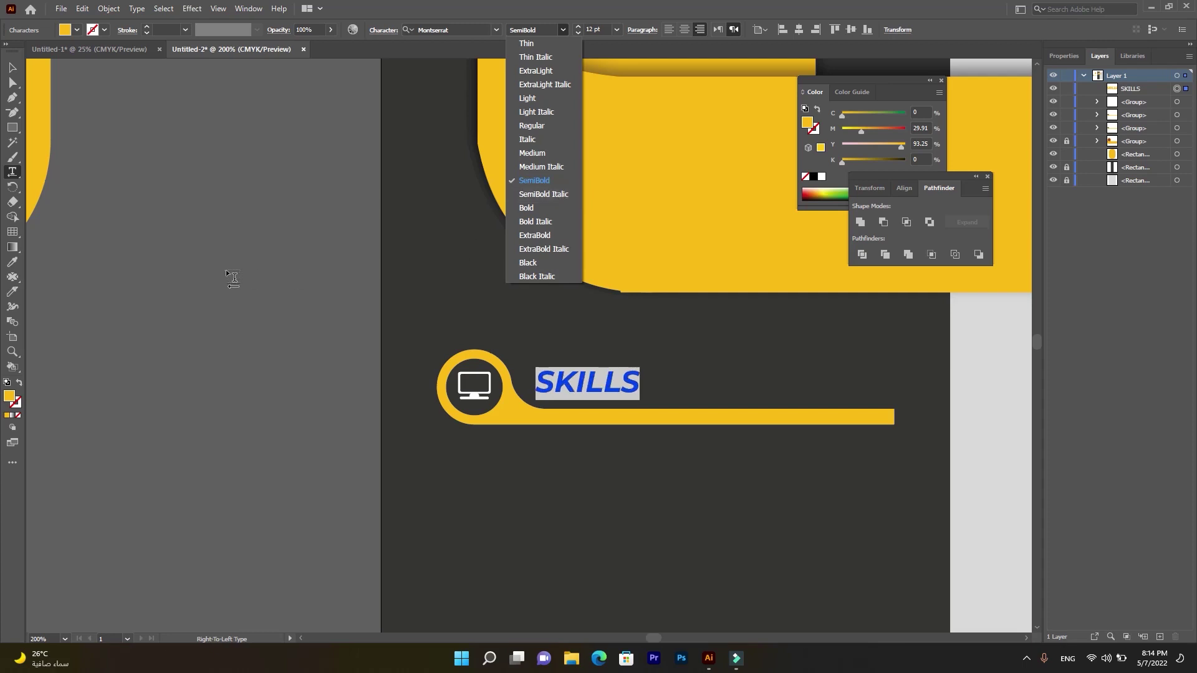
pyautogui.click(527, 181)
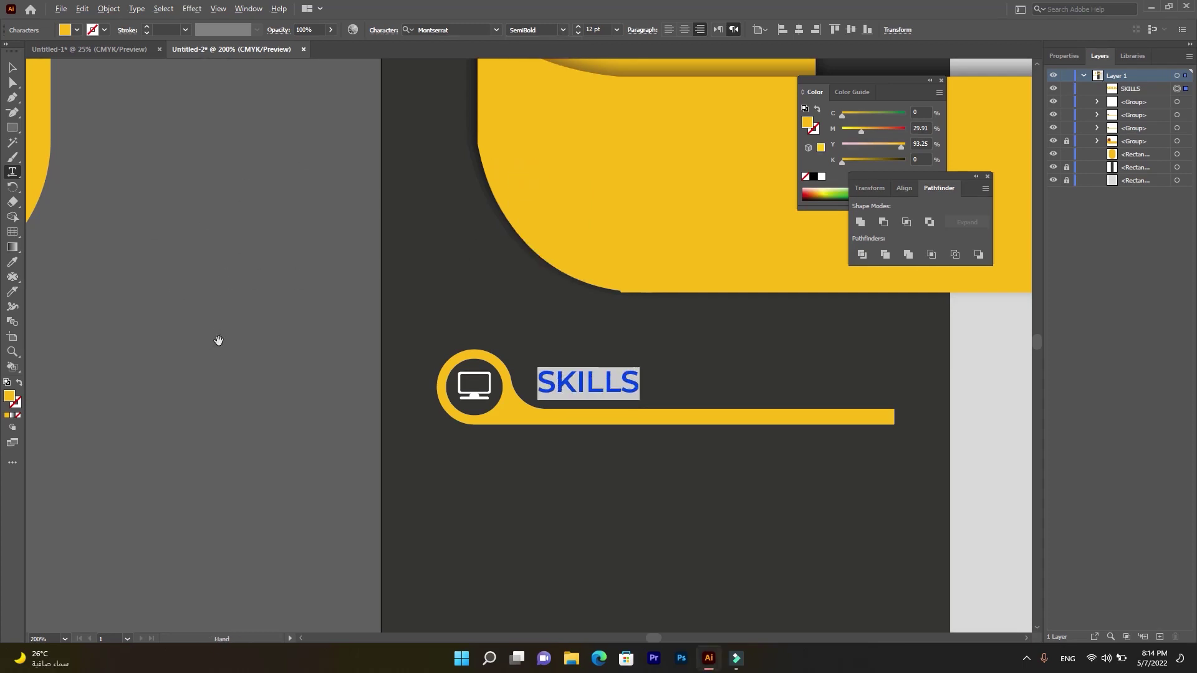
pyautogui.scroll(-1, 221, 343)
pyautogui.click(15, 72)
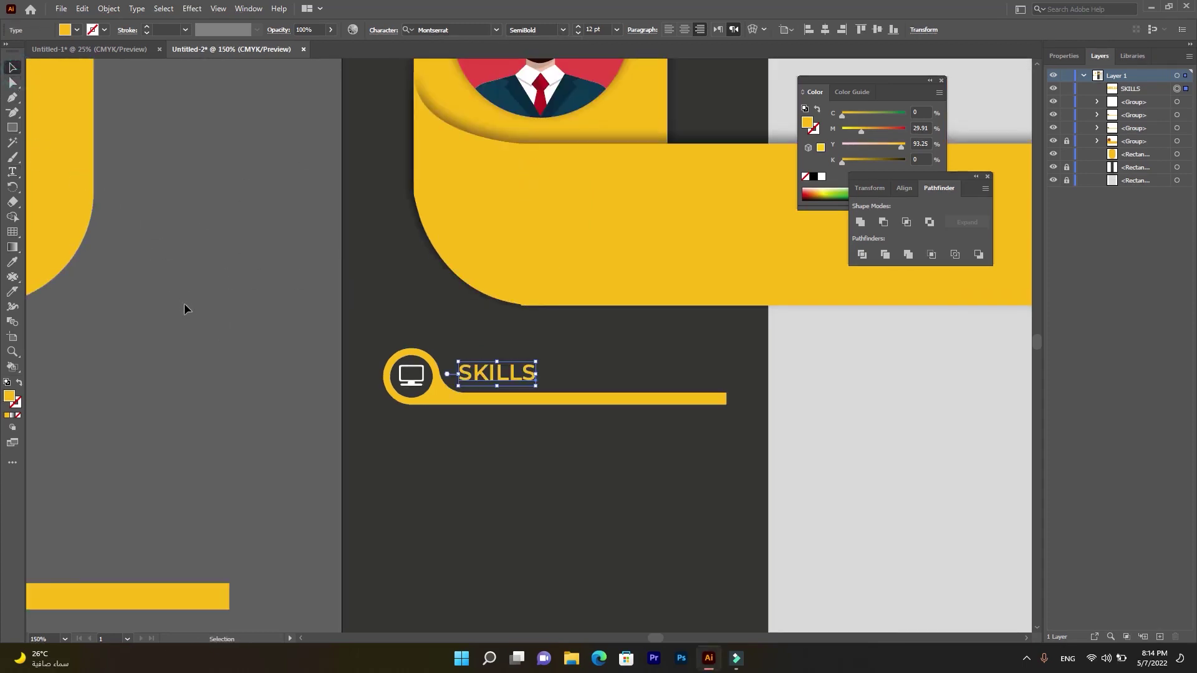
# Zoom in on the SKILLS banner and inspect the yellow banner path's anchors.
pyautogui.scroll(-3, 185, 304)
pyautogui.scroll(-2, 219, 304)
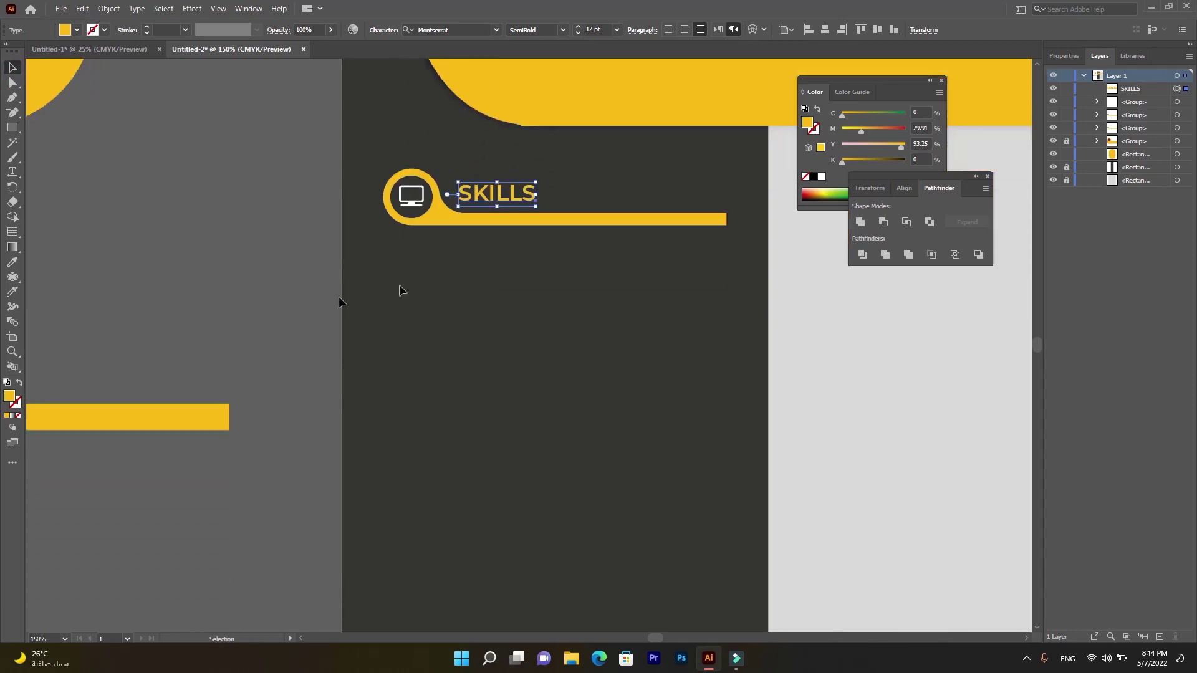
pyautogui.scroll(-1, 424, 274)
pyautogui.scroll(-1, 511, 250)
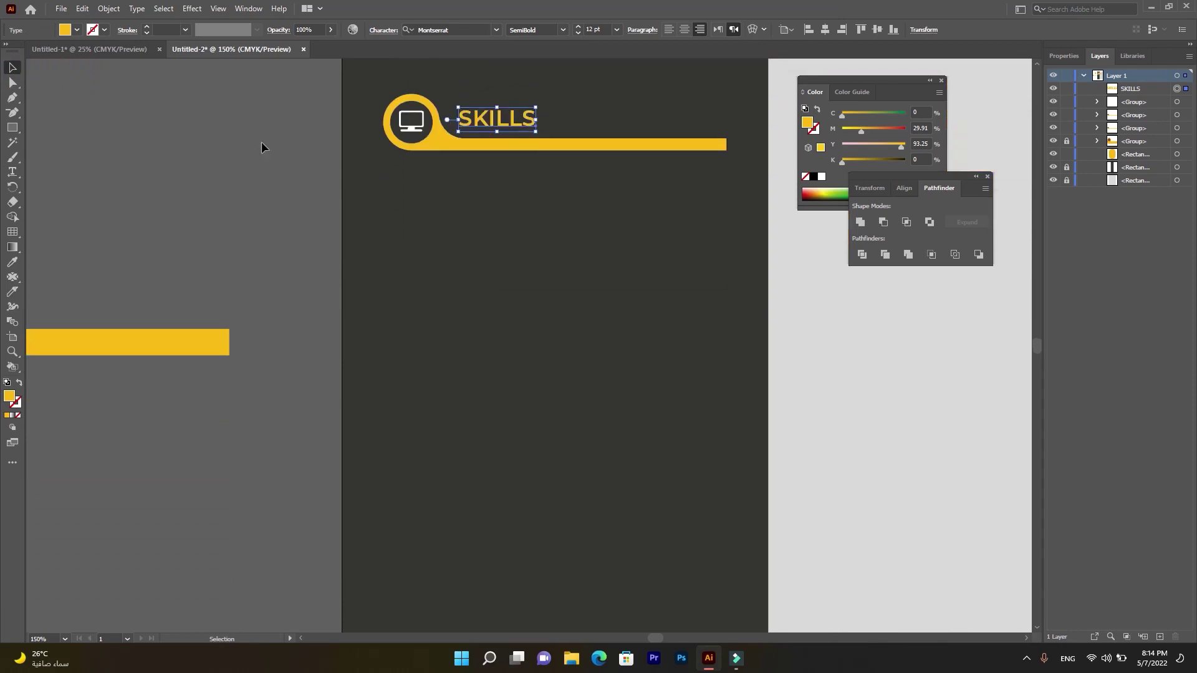
pyautogui.hotkey('ctrl', '+')
pyautogui.hotkey('ctrl', '+')
pyautogui.moveTo(338, 223); pyautogui.dragTo(172, 334)
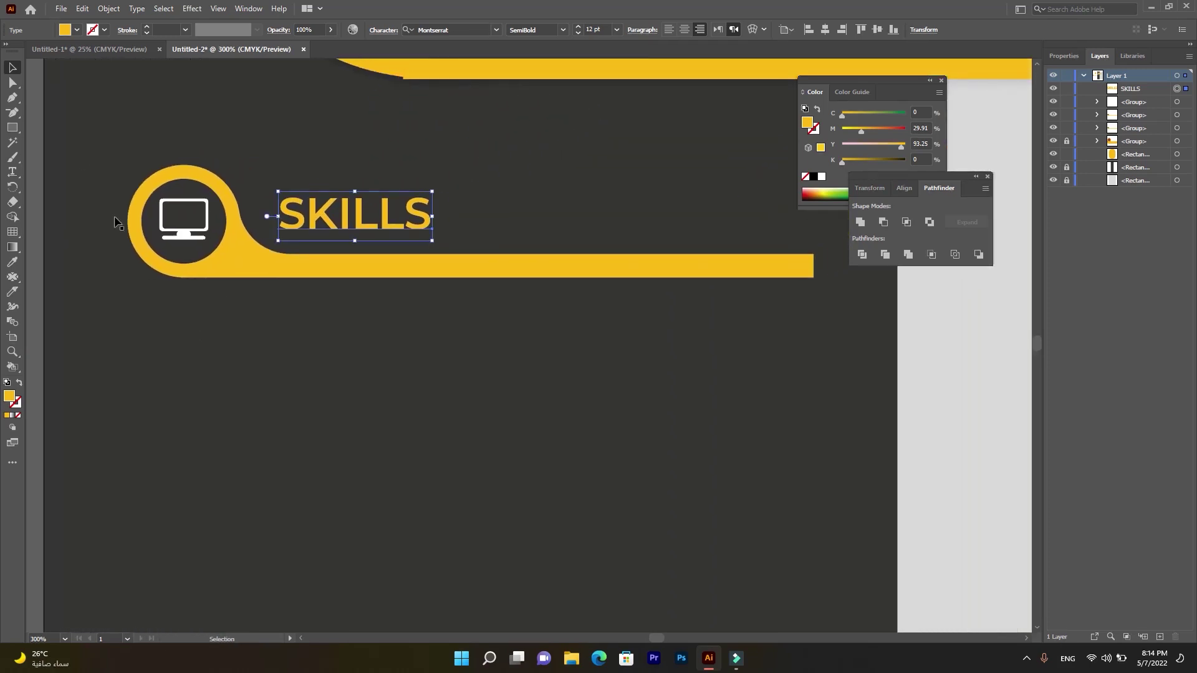
pyautogui.click(12, 82)
pyautogui.click(821, 243)
pyautogui.click(807, 273)
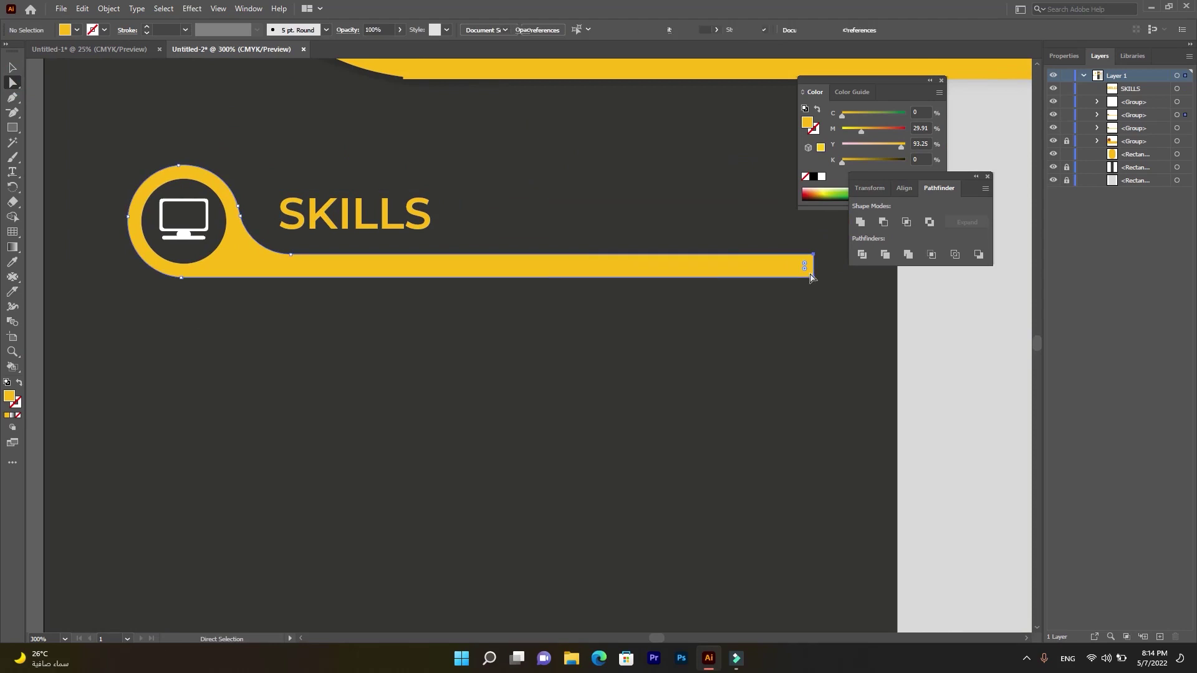
pyautogui.click(794, 326)
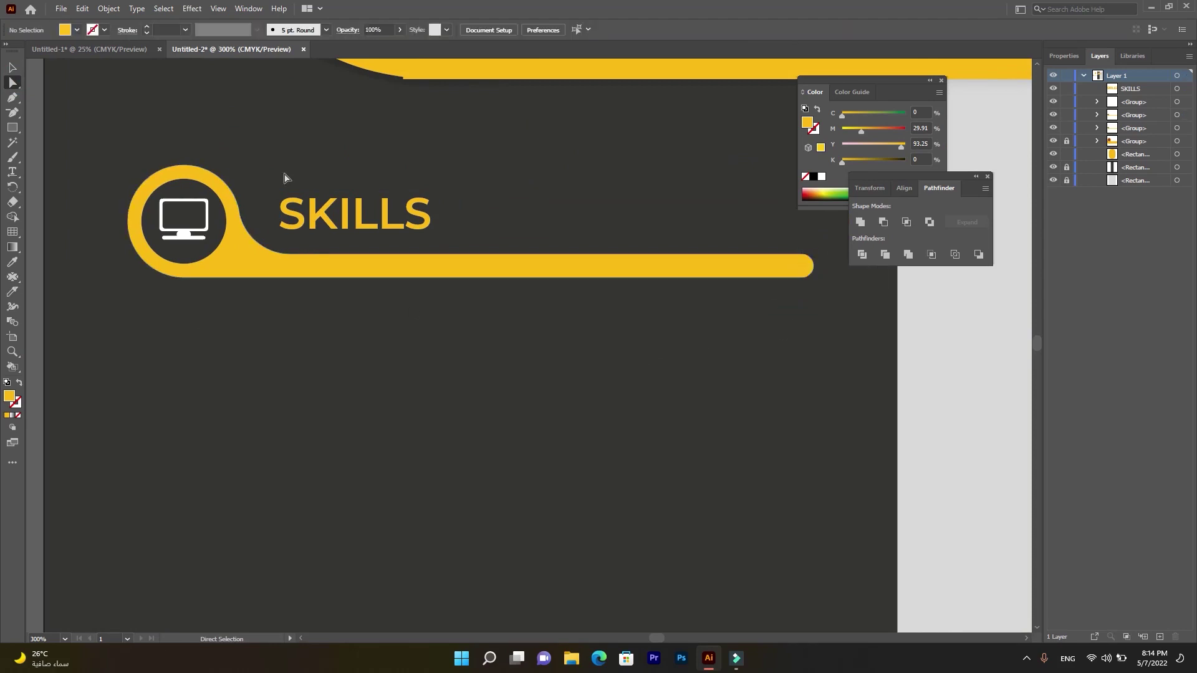
pyautogui.click(10, 68)
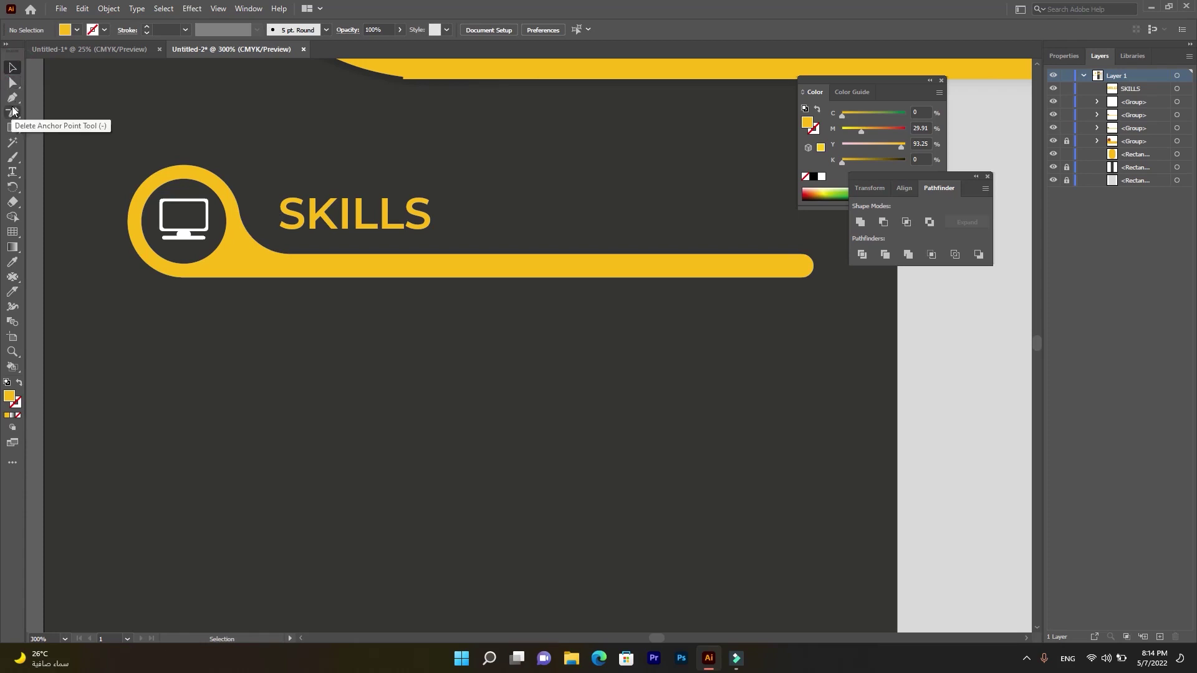
# Place a new placeholder text line beneath the SKILLS divider.
pyautogui.hotkey('ctrl', '1')
pyautogui.click(12, 172)
pyautogui.click(188, 219)
# Turn the placeholder into a 9 pt white GRAPHIC DESIGN line under the SKILLS banner.
pyautogui.click(11, 68)
pyautogui.moveTo(183, 223); pyautogui.dragTo(245, 232)
pyautogui.moveTo(257, 224); pyautogui.dragTo(255, 223)
pyautogui.click(578, 33)
pyautogui.click(578, 33)
pyautogui.click(15, 175)
pyautogui.click(230, 222)
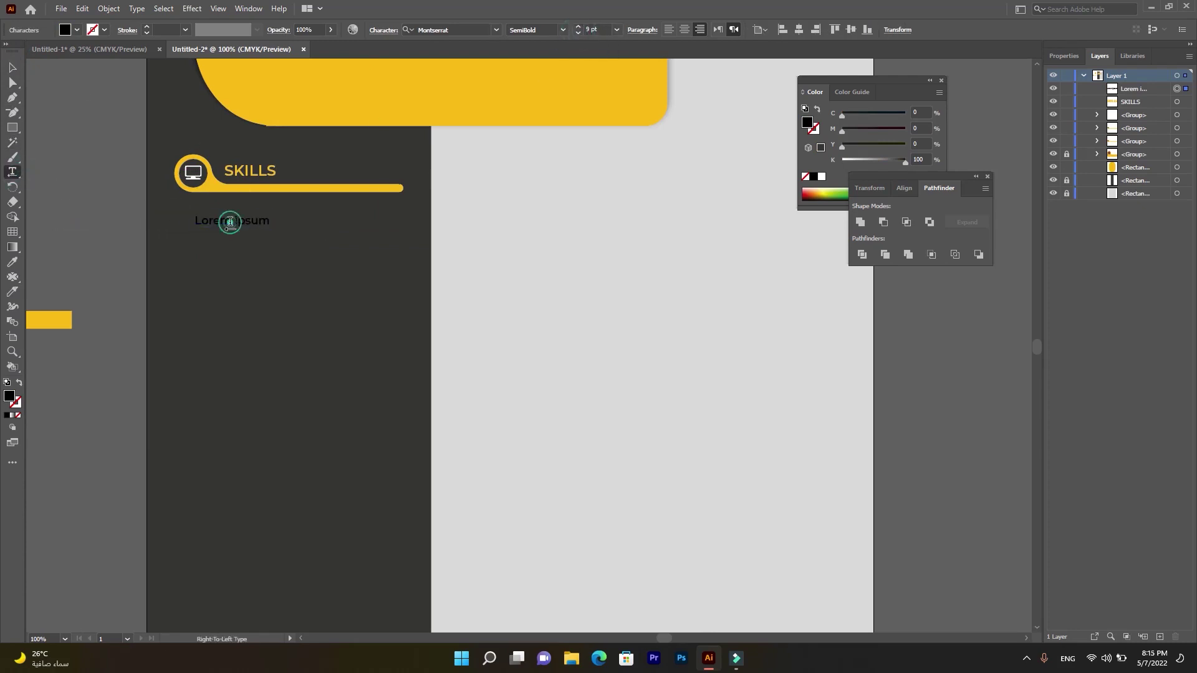
pyautogui.hotkey('ctrl', 'a')
pyautogui.write('GRAPHIC')
pyautogui.write(' DESIGN')
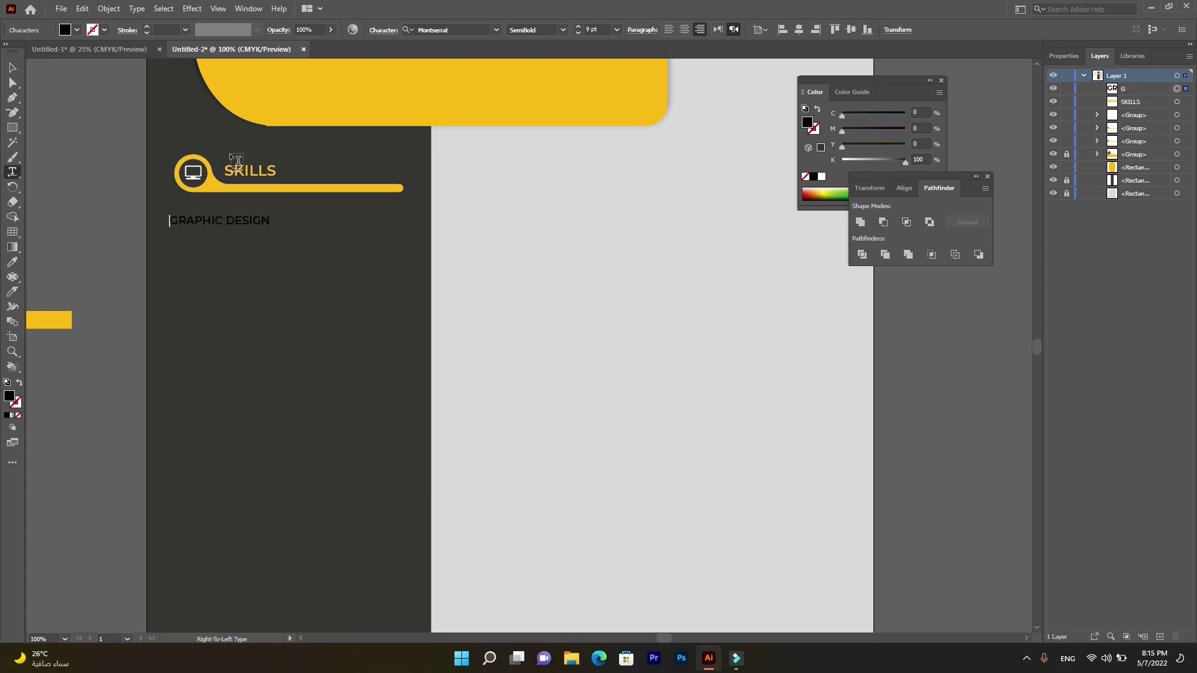
pyautogui.hotkey('ctrl', 'a')
pyautogui.click(77, 30)
pyautogui.click(25, 52)
# Duplicate the skill line into evenly spaced copies and rename the second WEB DESIGN.
pyautogui.press('Escape')
pyautogui.moveTo(224, 223); pyautogui.dragTo(223, 242)
pyautogui.hotkey('ctrl', 'd')
pyautogui.hotkey('ctrl', 'd')
pyautogui.hotkey('ctrl', 'd')
pyautogui.press('t')
pyautogui.tripleClick(240, 237)
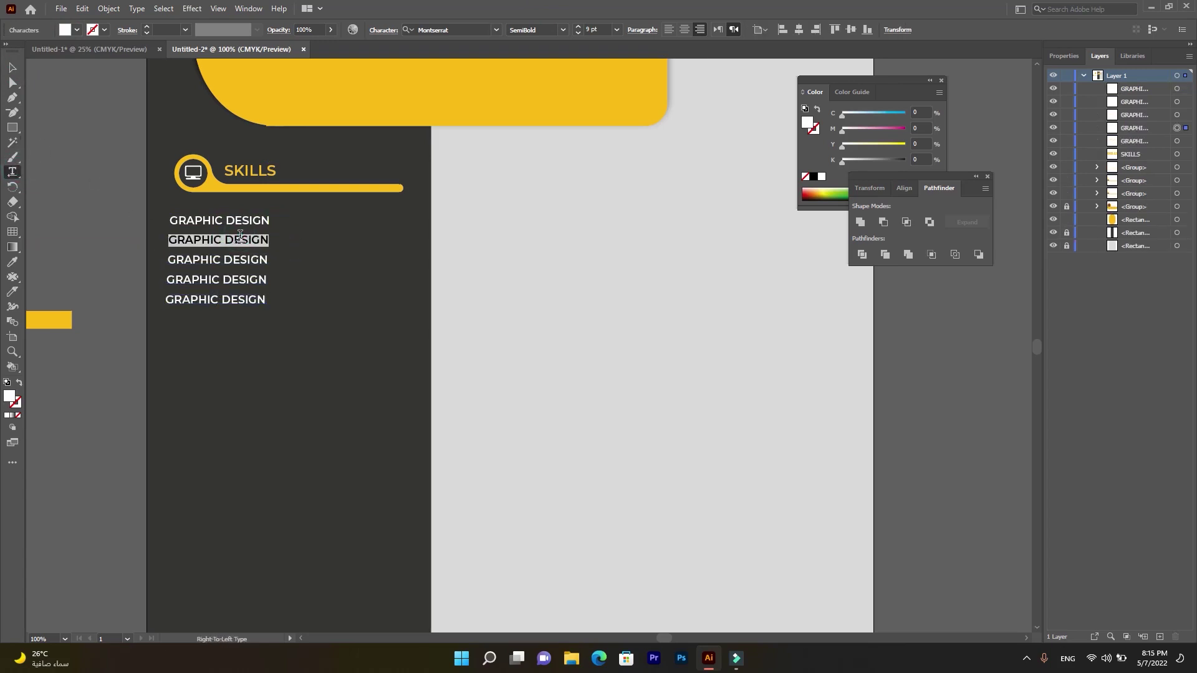
pyautogui.write('WEB DESIGN')
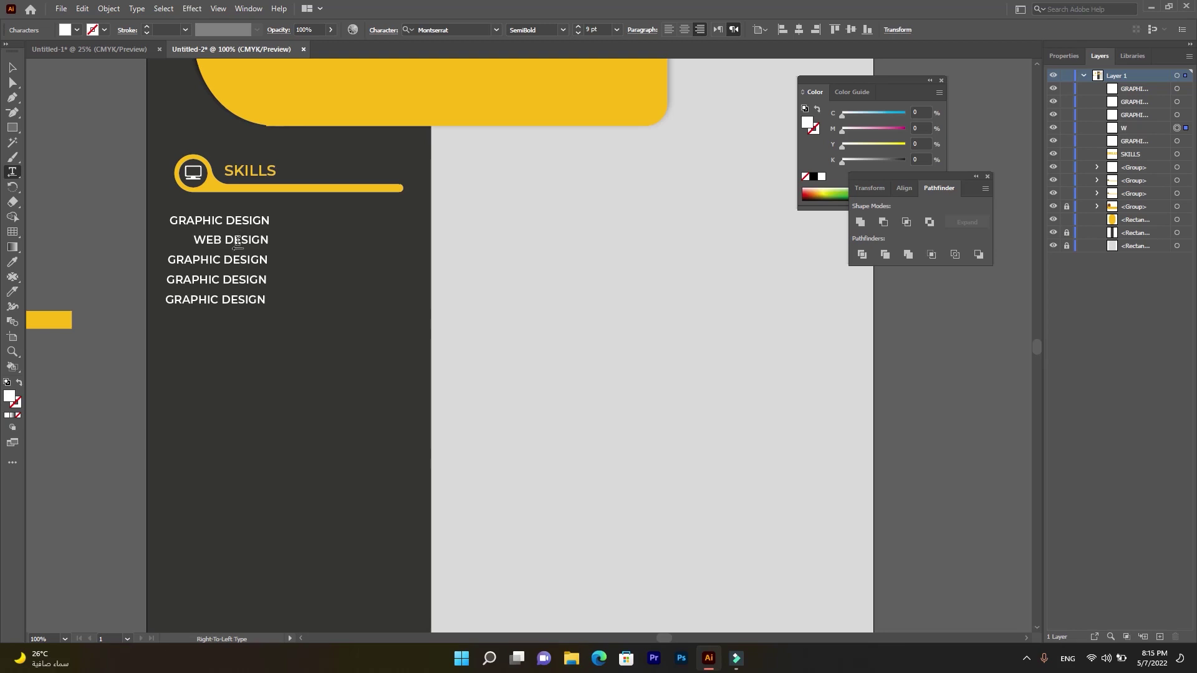
# Rename the remaining copies DRAWING, ANIMATION and UI DESIGN.
pyautogui.tripleClick(233, 260)
pyautogui.write('DRA')
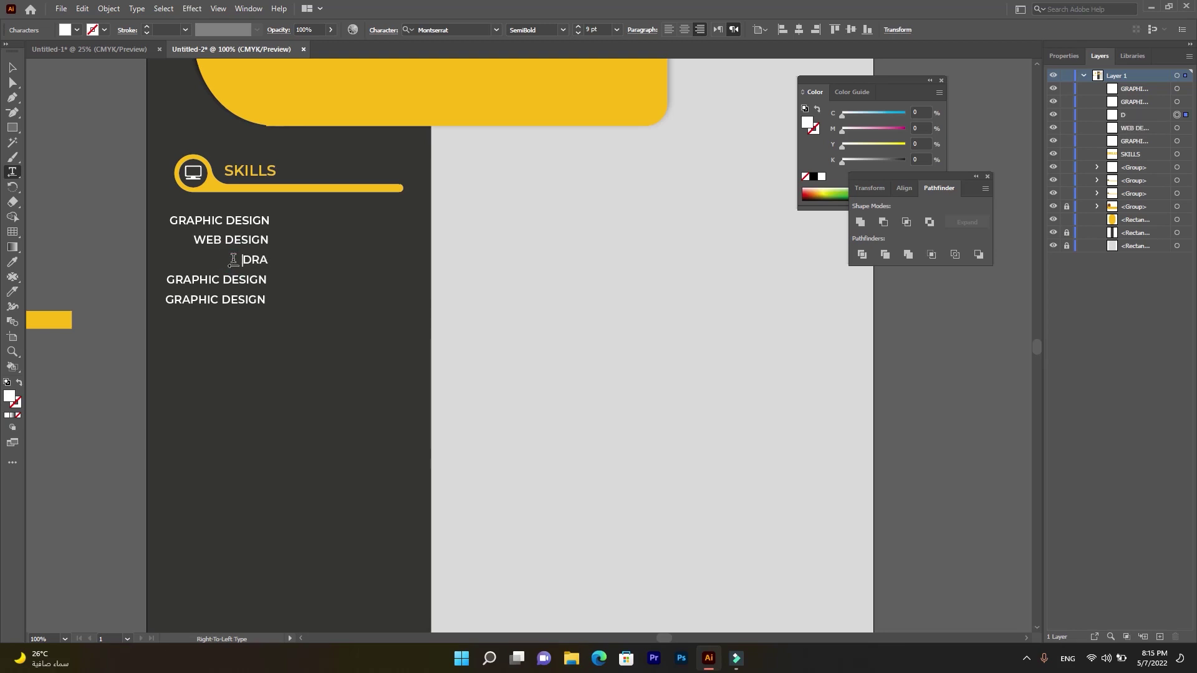
pyautogui.write('WING')
pyautogui.tripleClick(228, 280)
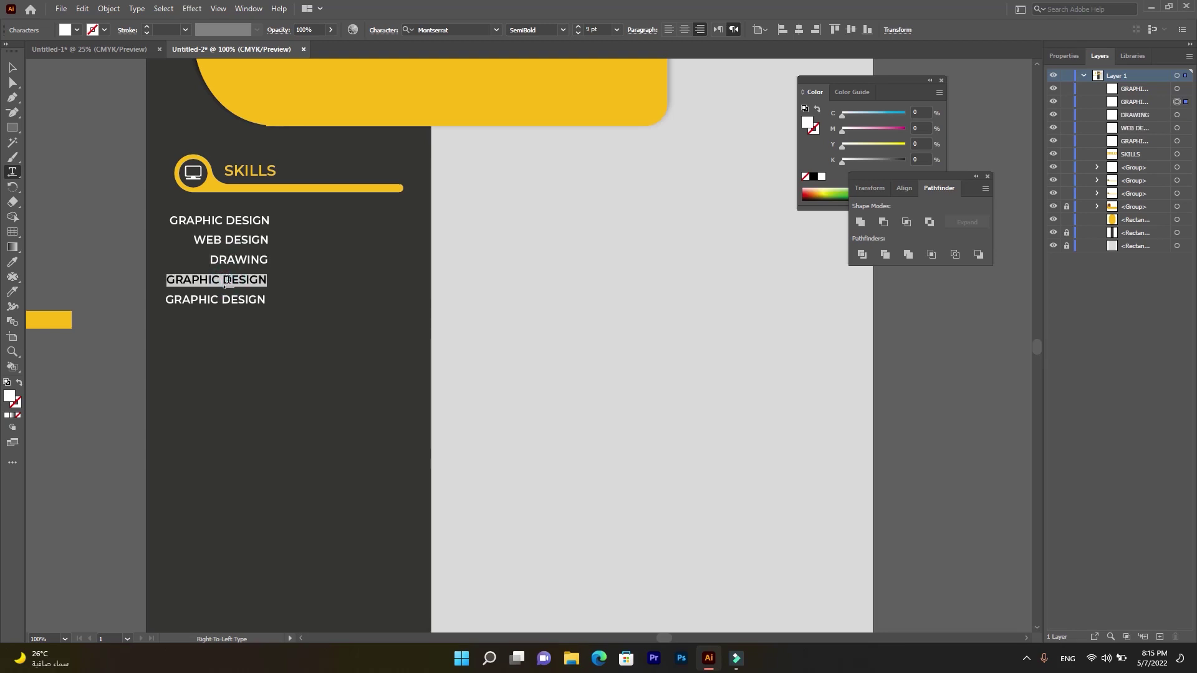
pyautogui.write('ANIMATION')
pyautogui.press('Escape')
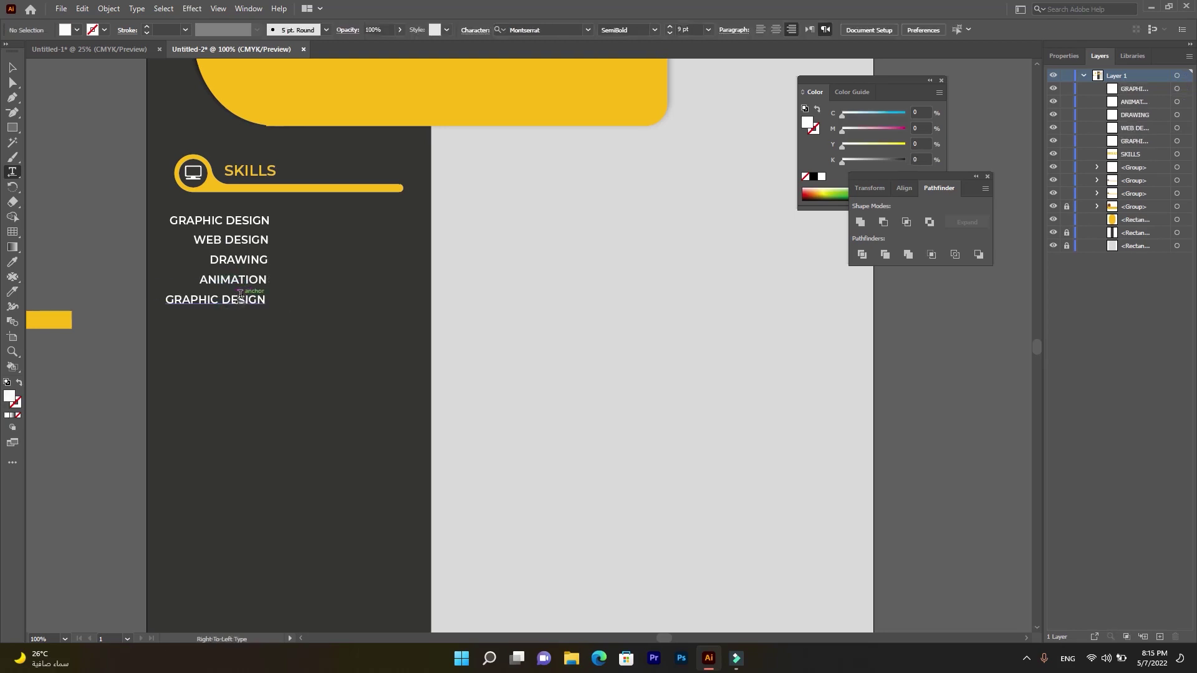
pyautogui.tripleClick(241, 296)
pyautogui.doubleClick(222, 301)
pyautogui.write('U')
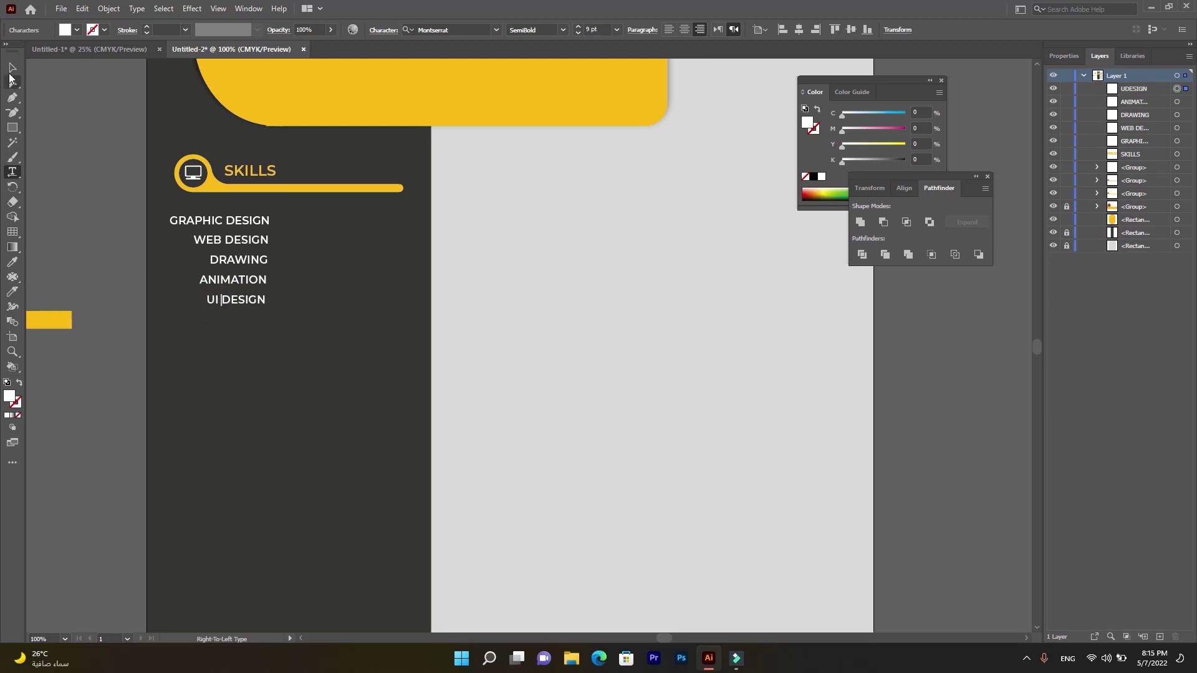
pyautogui.click(12, 68)
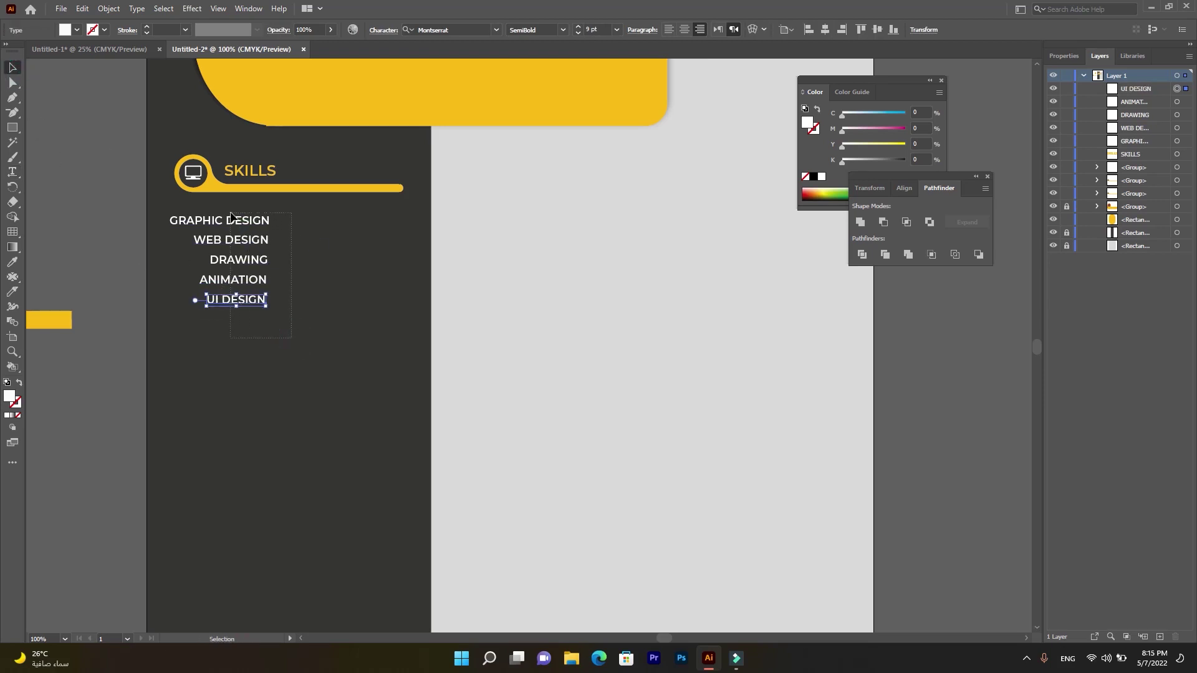
# Left-align all five skill lines and move the list under the SKILLS icon.
pyautogui.moveTo(235, 233); pyautogui.dragTo(234, 216)
pyautogui.click(669, 30)
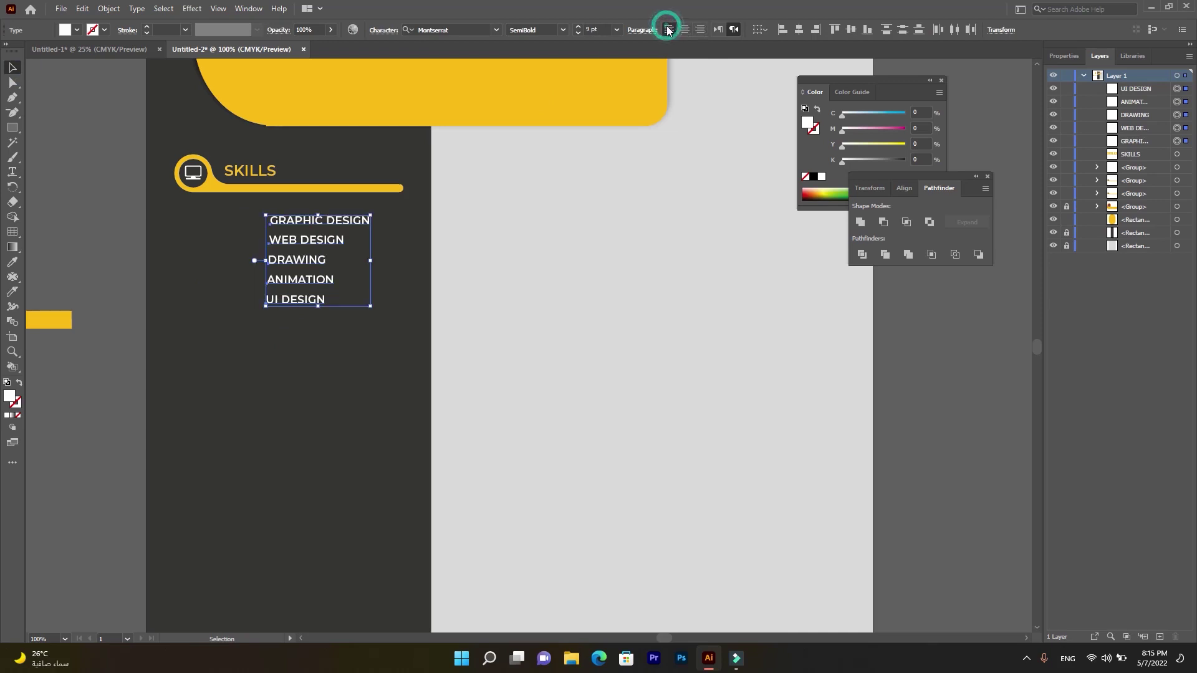
pyautogui.click(781, 29)
pyautogui.moveTo(298, 264); pyautogui.dragTo(212, 260)
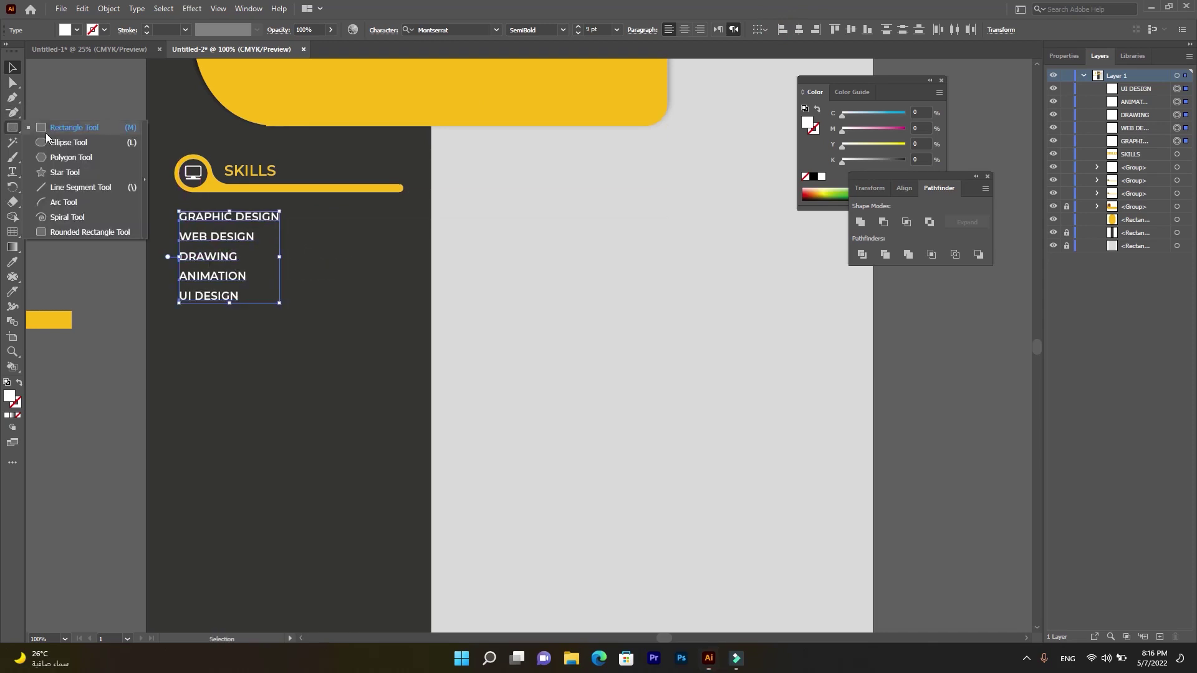
# Draw a small star beside GRAPHIC DESIGN and repeat it into a row of seven.
pyautogui.moveTo(11, 131); pyautogui.dragTo(57, 175)
pyautogui.keyDown('alt'); pyautogui.scroll(2, 367, 221); pyautogui.keyUp('alt')
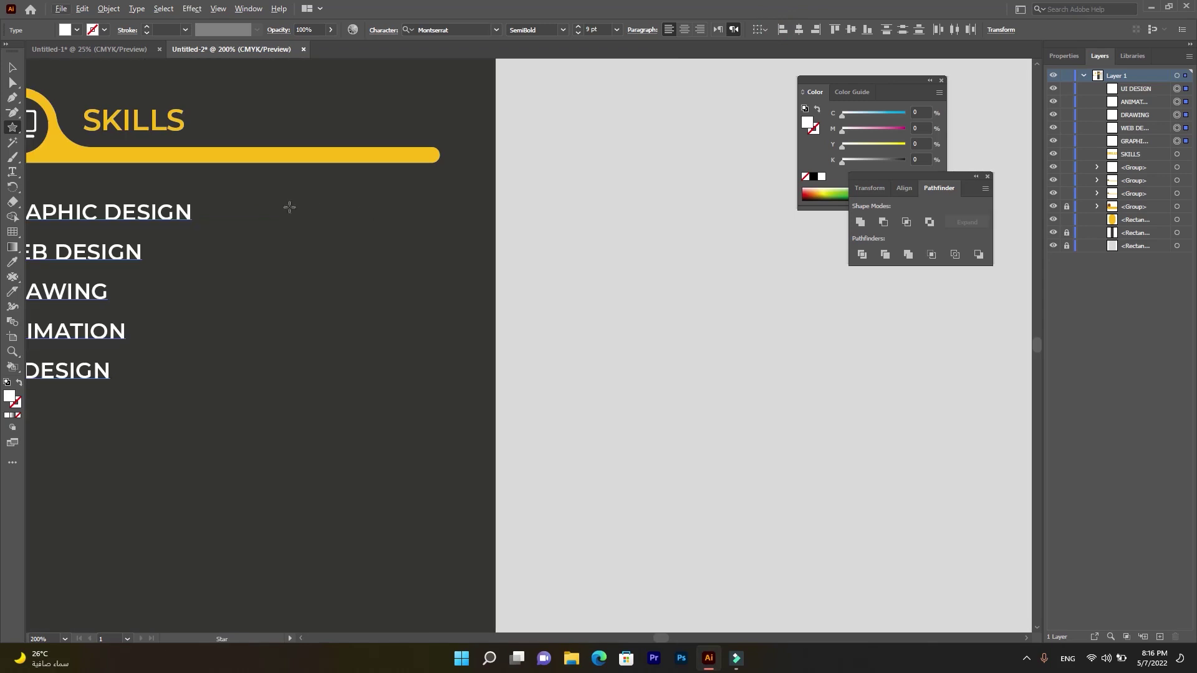
pyautogui.moveTo(250, 207)
pyautogui.mouseDown()
pyautogui.moveTo(264, 216)
pyautogui.moveTo(262, 191)
pyautogui.moveTo(254, 209)
pyautogui.moveTo(281, 215)
pyautogui.mouseUp()
pyautogui.click(12, 67)
pyautogui.hotkey('ctrl', 'd')
pyautogui.hotkey('ctrl', 'd')
pyautogui.hotkey('ctrl', 'd')
pyautogui.hotkey('ctrl', 'd')
pyautogui.hotkey('ctrl', 'd')
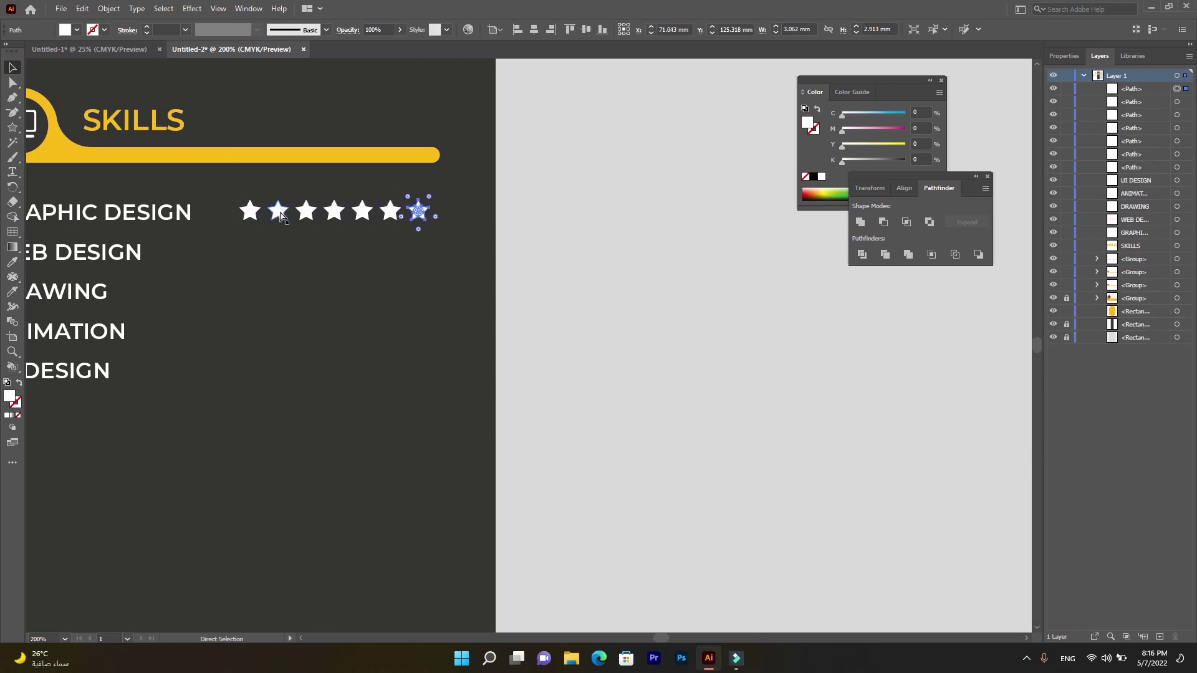
# Copy the star row beside WEB DESIGN and trim it to three stars.
pyautogui.moveTo(234, 226)
pyautogui.mouseDown()
pyautogui.moveTo(430, 202)
pyautogui.moveTo(249, 256)
pyautogui.mouseUp()
pyautogui.click(353, 279)
pyautogui.moveTo(424, 273); pyautogui.dragTo(329, 262)
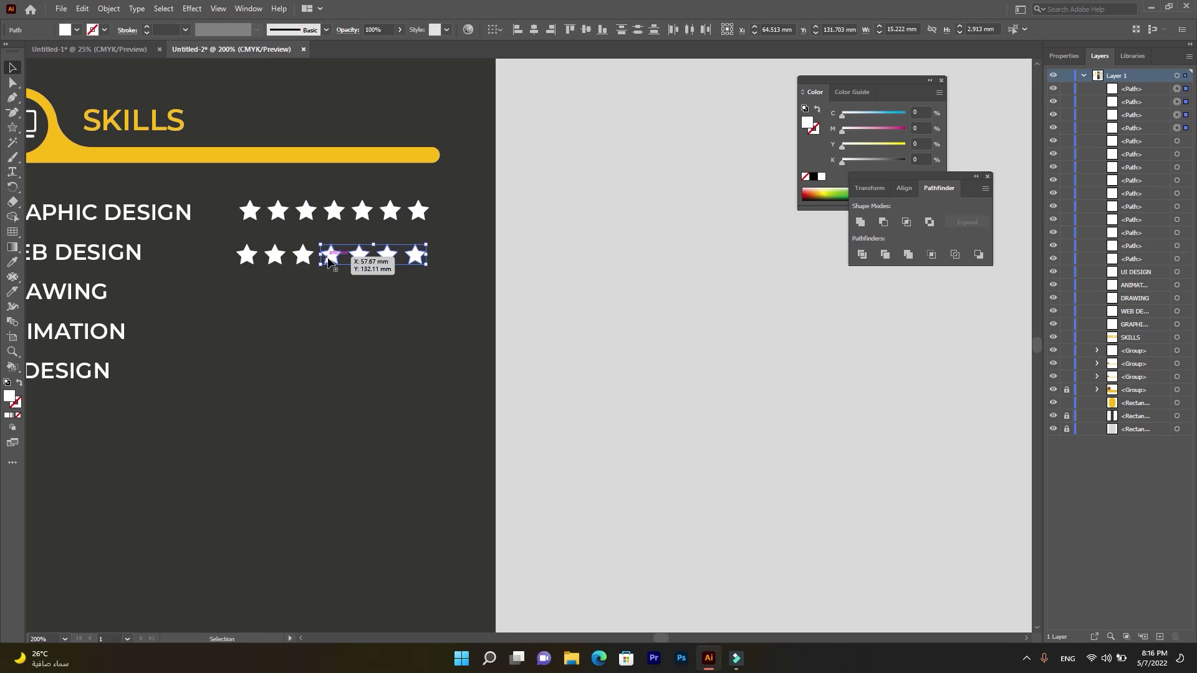
pyautogui.press('Delete')
# Add star rows for DRAWING, ANIMATION and UI DESIGN with six, four and six stars.
pyautogui.moveTo(432, 235)
pyautogui.mouseDown()
pyautogui.moveTo(271, 224)
pyautogui.moveTo(249, 206)
pyautogui.mouseUp()
pyautogui.moveTo(360, 217); pyautogui.dragTo(358, 295)
pyautogui.click(427, 299)
pyautogui.click(415, 291)
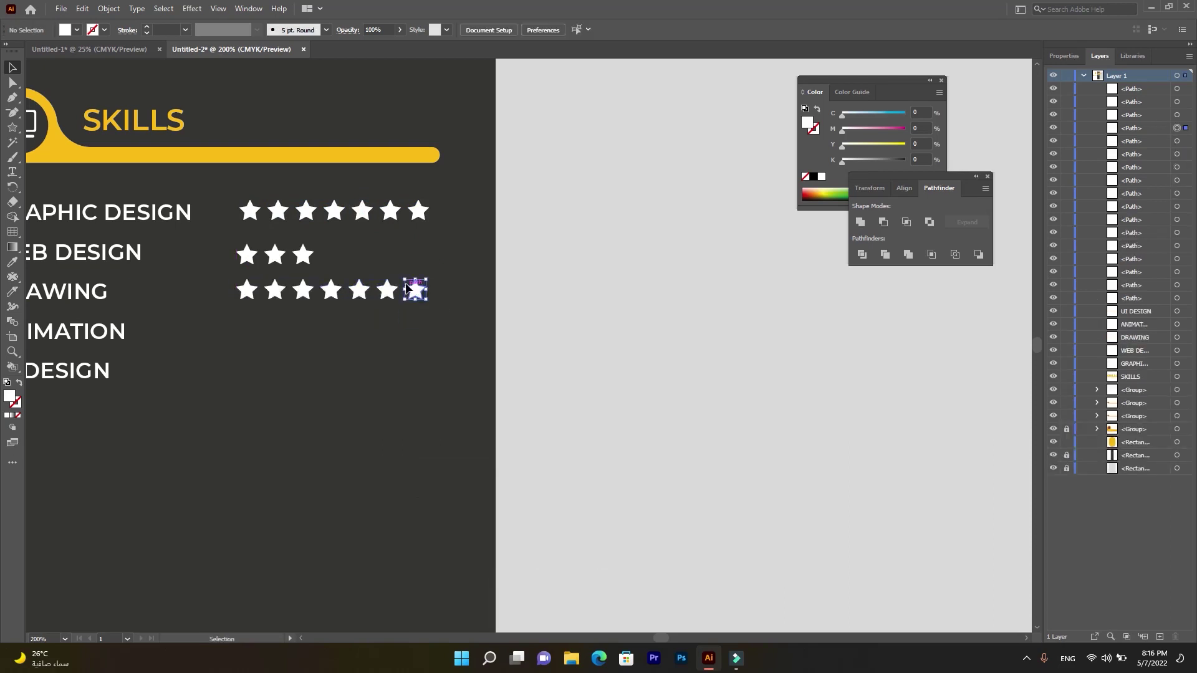
pyautogui.press('Delete')
pyautogui.moveTo(430, 319)
pyautogui.mouseDown()
pyautogui.moveTo(335, 317)
pyautogui.moveTo(240, 281)
pyautogui.mouseUp()
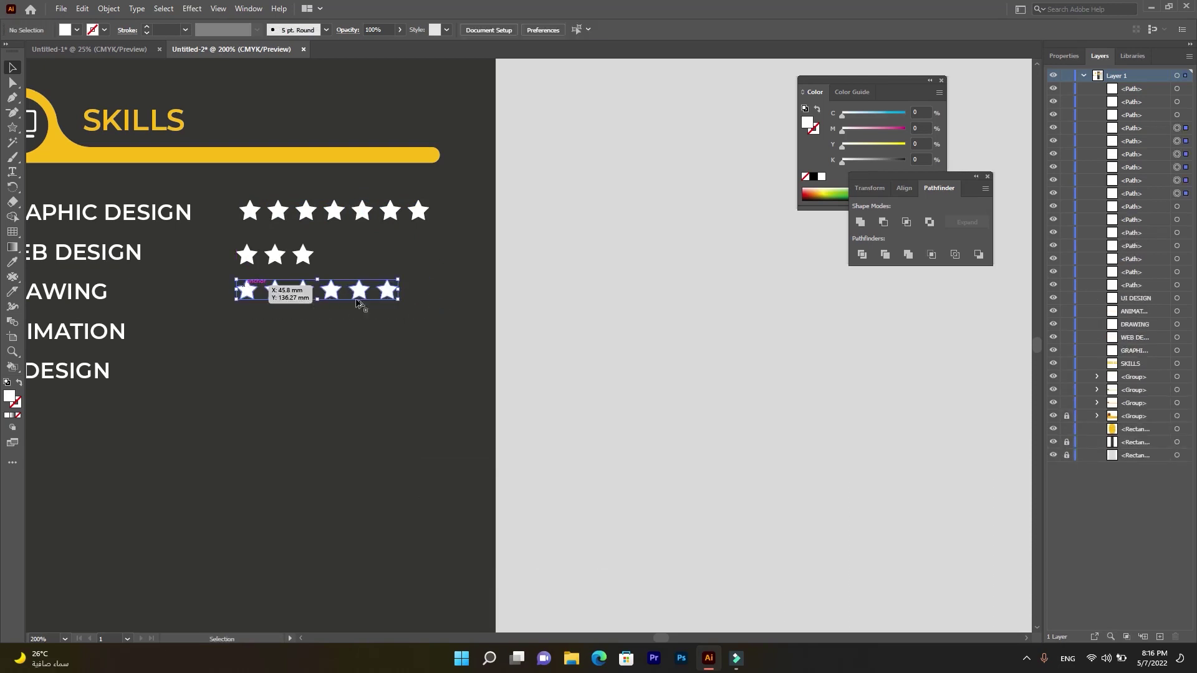
pyautogui.moveTo(387, 290)
pyautogui.mouseDown()
pyautogui.moveTo(365, 338)
pyautogui.moveTo(361, 328)
pyautogui.moveTo(306, 346)
pyautogui.mouseUp()
pyautogui.press('Delete')
pyautogui.moveTo(422, 306); pyautogui.dragTo(237, 293)
pyautogui.moveTo(358, 300); pyautogui.dragTo(355, 385)
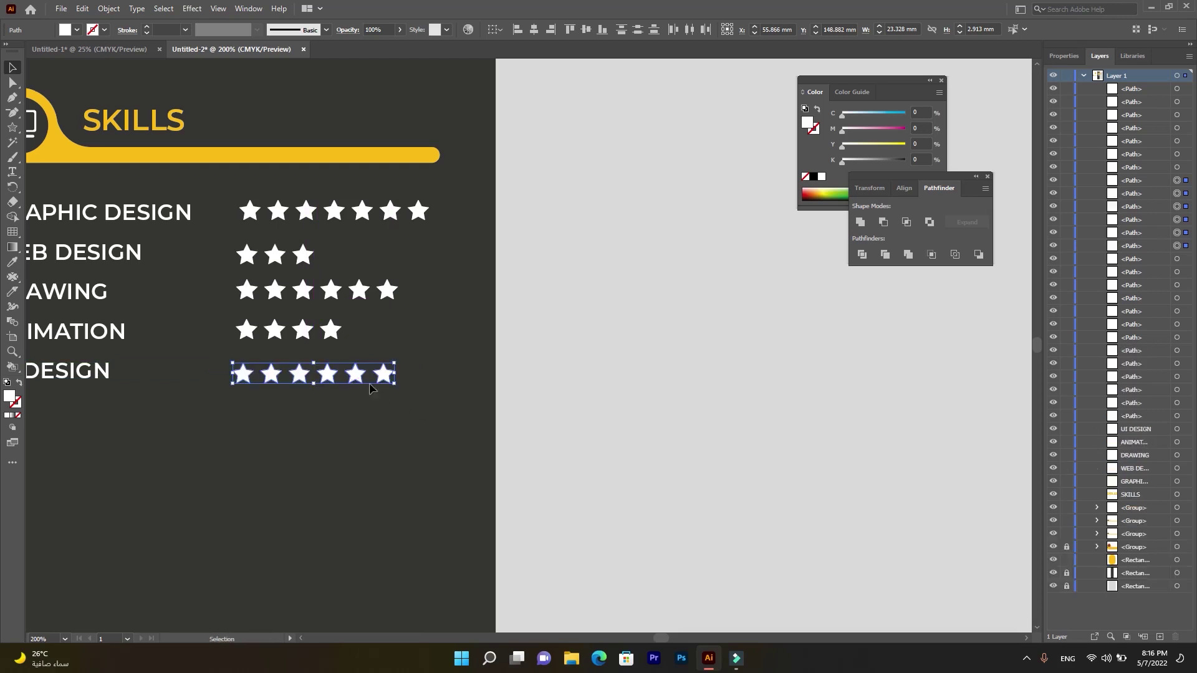
# Group the UI DESIGN and ANIMATION star rows each into one object.
pyautogui.rightClick(369, 382)
pyautogui.click(412, 192)
pyautogui.click(435, 299)
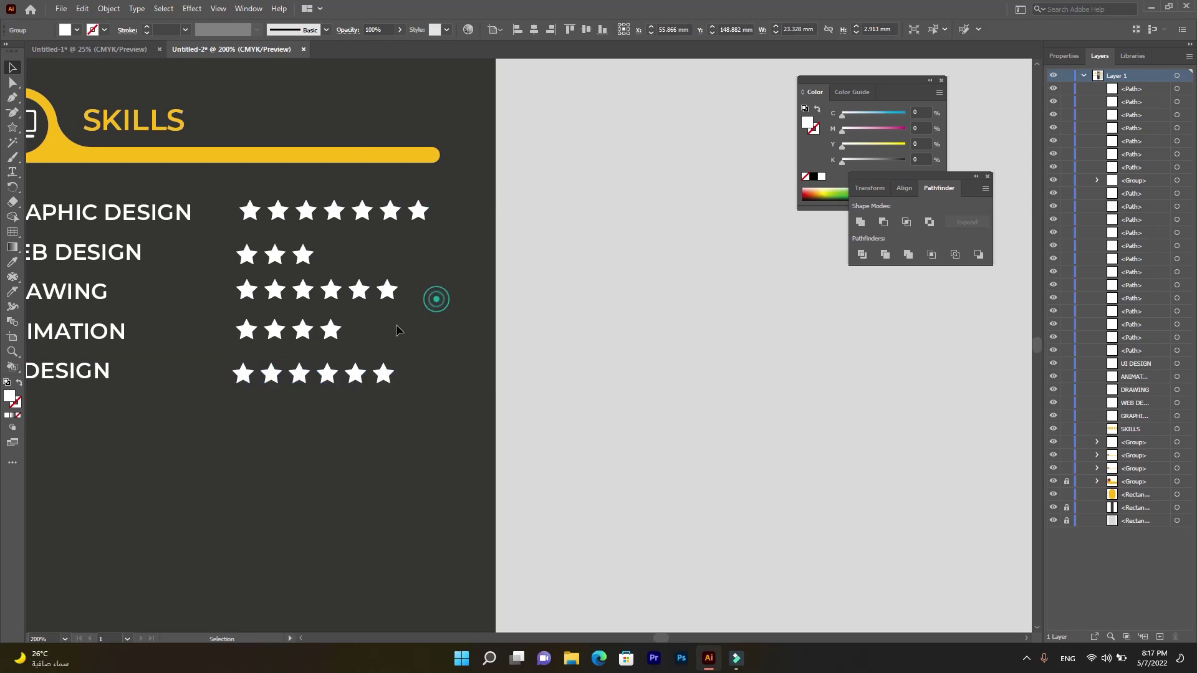
pyautogui.rightClick(262, 323)
pyautogui.click(292, 422)
# Group the DRAWING, WEB DESIGN and GRAPHIC DESIGN star rows each into one object.
pyautogui.moveTo(403, 300); pyautogui.dragTo(239, 293)
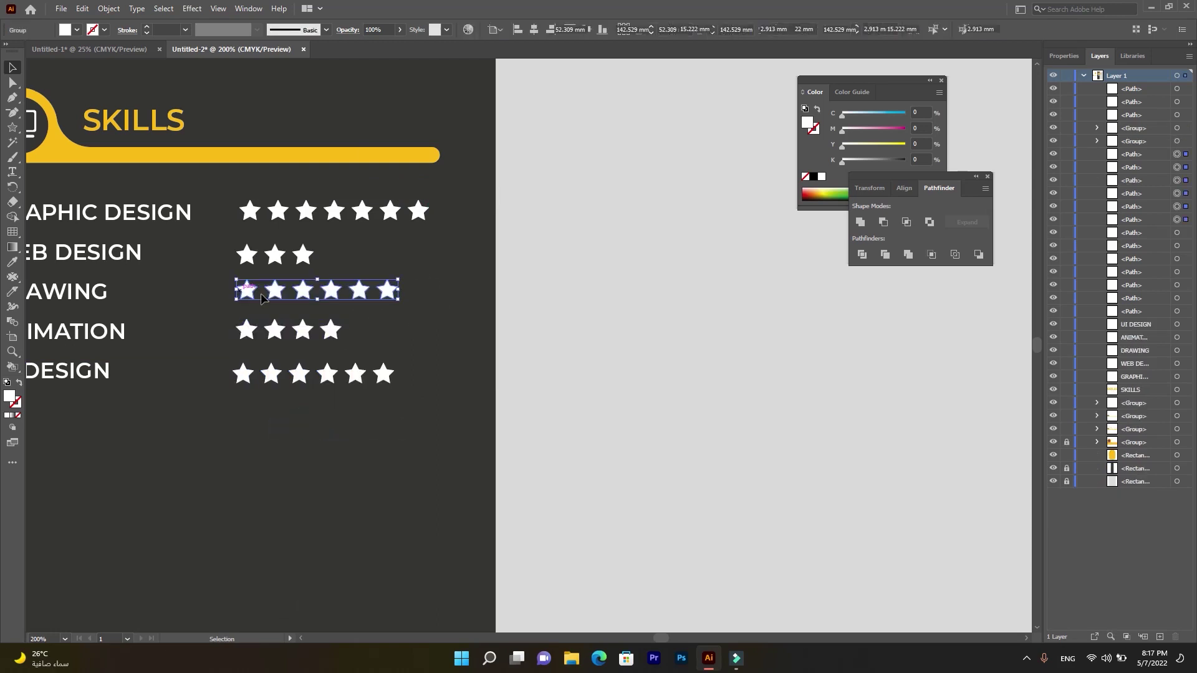
pyautogui.rightClick(262, 294)
pyautogui.click(301, 397)
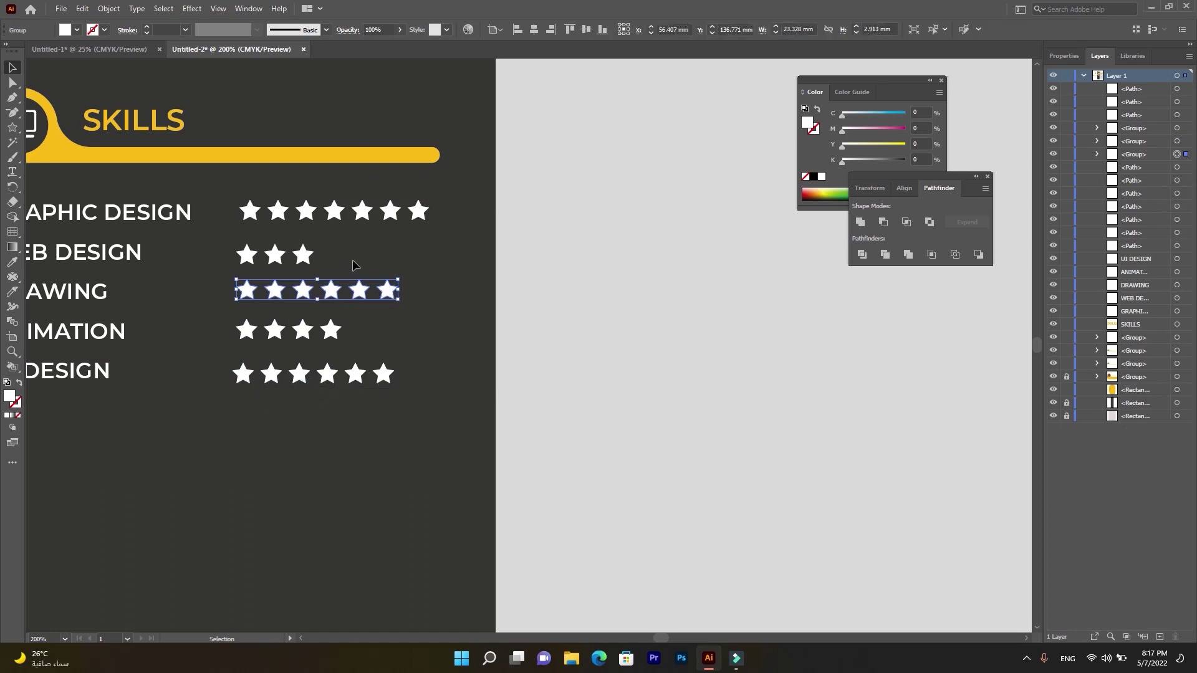
pyautogui.moveTo(349, 265); pyautogui.dragTo(240, 246)
pyautogui.rightClick(267, 258)
pyautogui.click(299, 357)
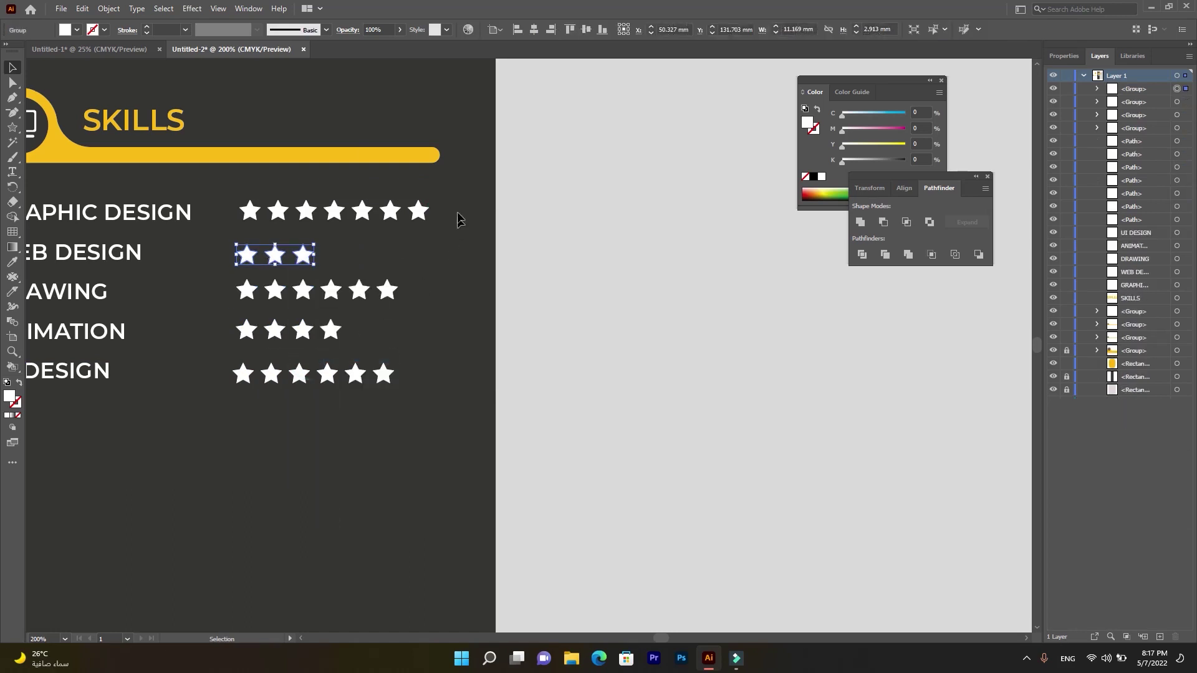
pyautogui.moveTo(247, 221); pyautogui.dragTo(246, 213)
pyautogui.rightClick(246, 212)
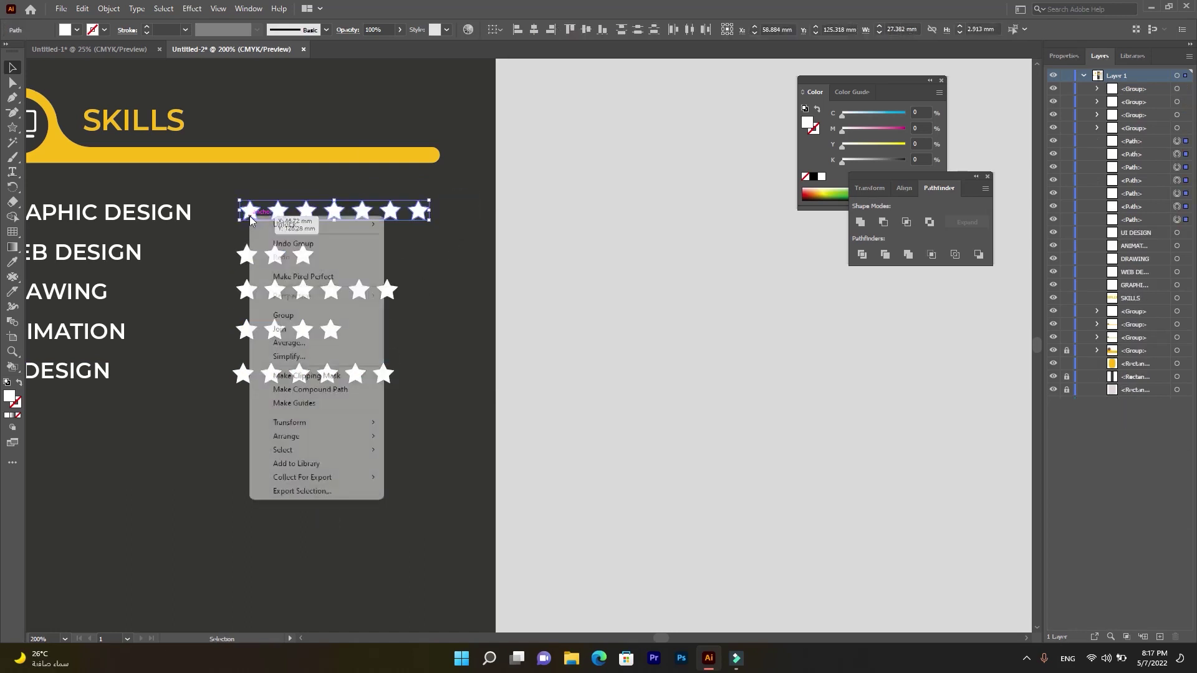
pyautogui.click(284, 316)
# Align all five star rows to a common left edge.
pyautogui.moveTo(464, 191)
pyautogui.mouseDown()
pyautogui.moveTo(340, 378)
pyautogui.moveTo(251, 390)
pyautogui.mouseUp()
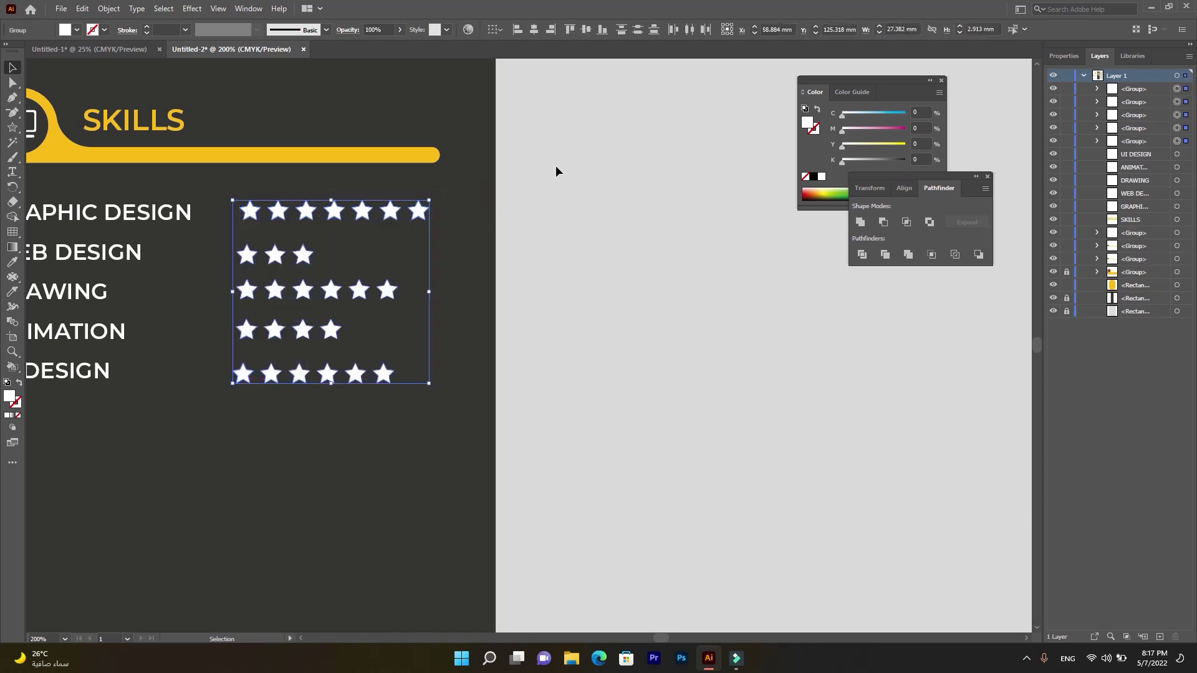
pyautogui.click(515, 31)
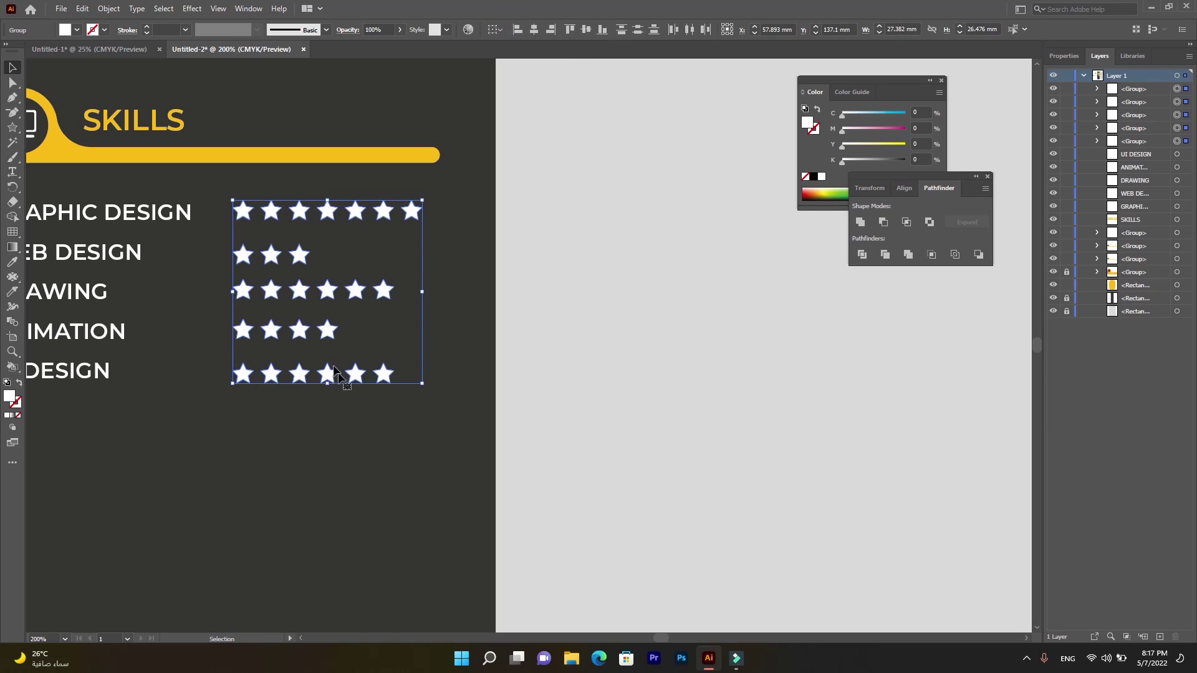
pyautogui.click(396, 417)
pyautogui.scroll(-1, 461, 402)
pyautogui.moveTo(436, 420); pyautogui.dragTo(98, 187)
# Group the SKILLS heading, skill list and stars, then place a horizontally centre-aligned copy below.
pyautogui.rightClick(203, 201)
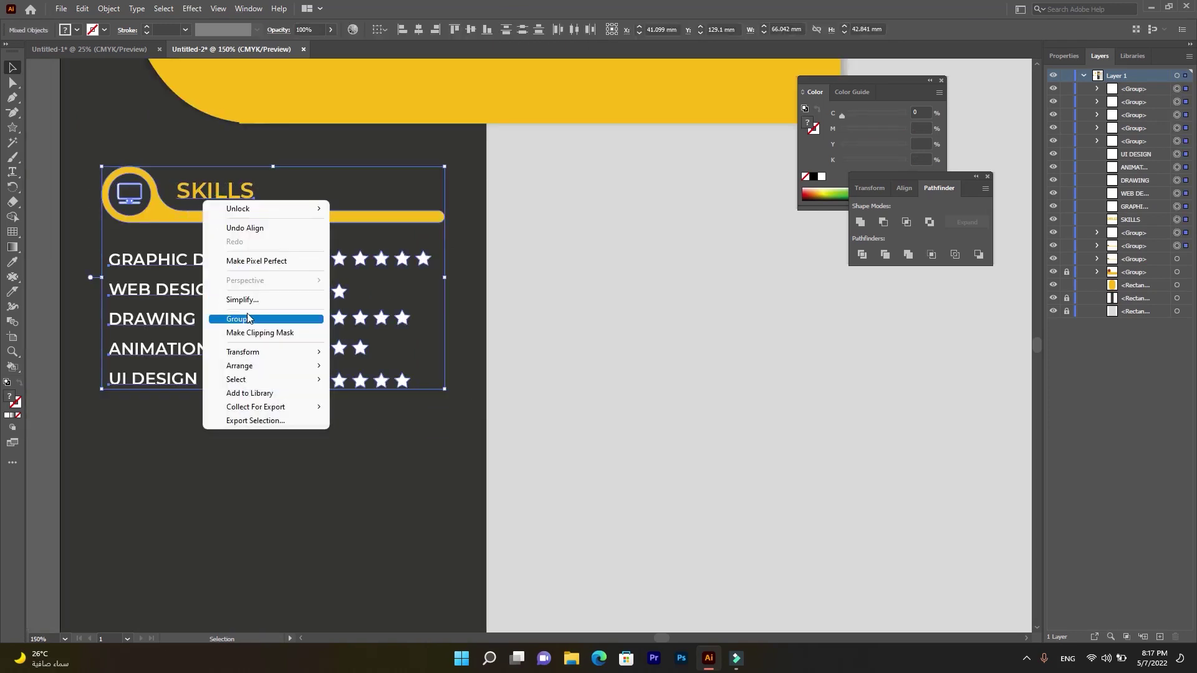
pyautogui.click(246, 314)
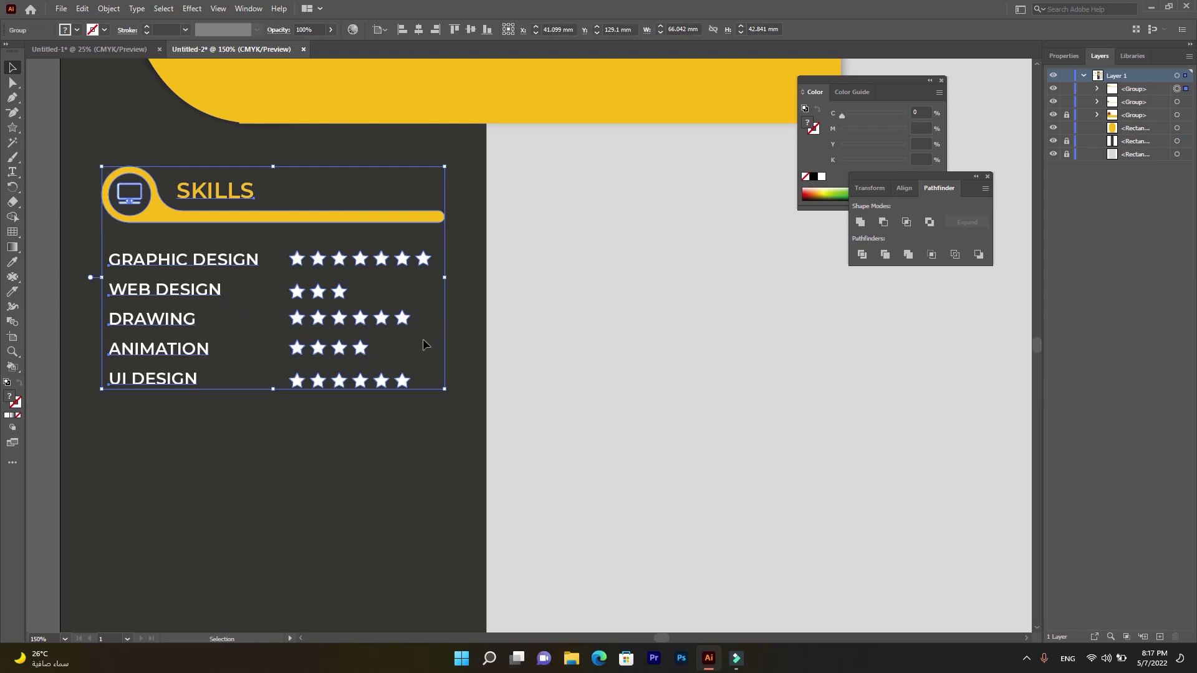
pyautogui.keyDown('alt'); pyautogui.scroll(-1, 321, 296); pyautogui.keyUp('alt')
pyautogui.scroll(-1, 433, 311)
pyautogui.scroll(-2, 433, 312)
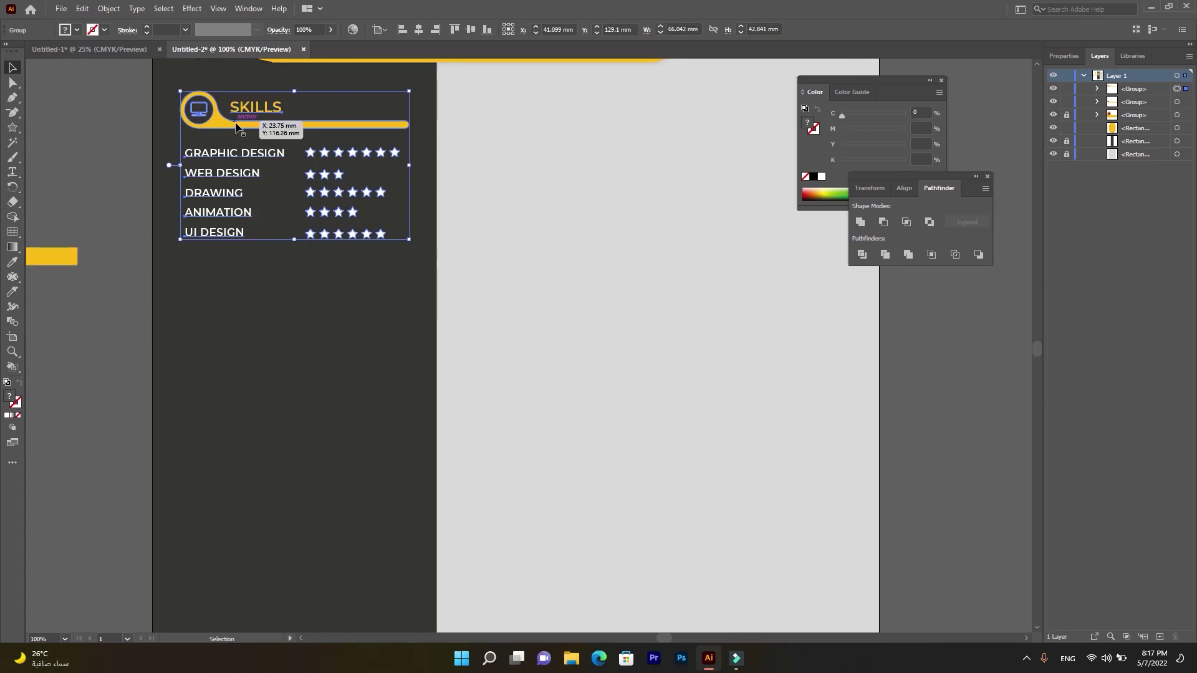
pyautogui.moveTo(235, 127); pyautogui.dragTo(232, 291)
pyautogui.keyDown('shift'); pyautogui.click(265, 155); pyautogui.keyUp('shift')
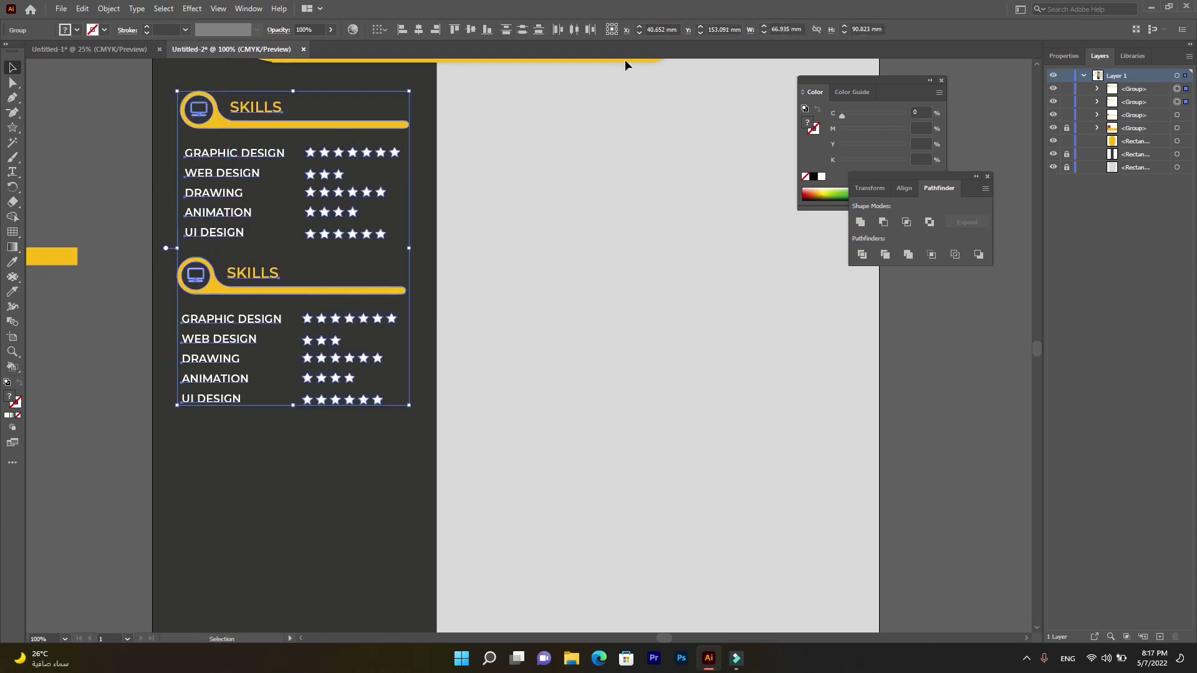
pyautogui.click(419, 29)
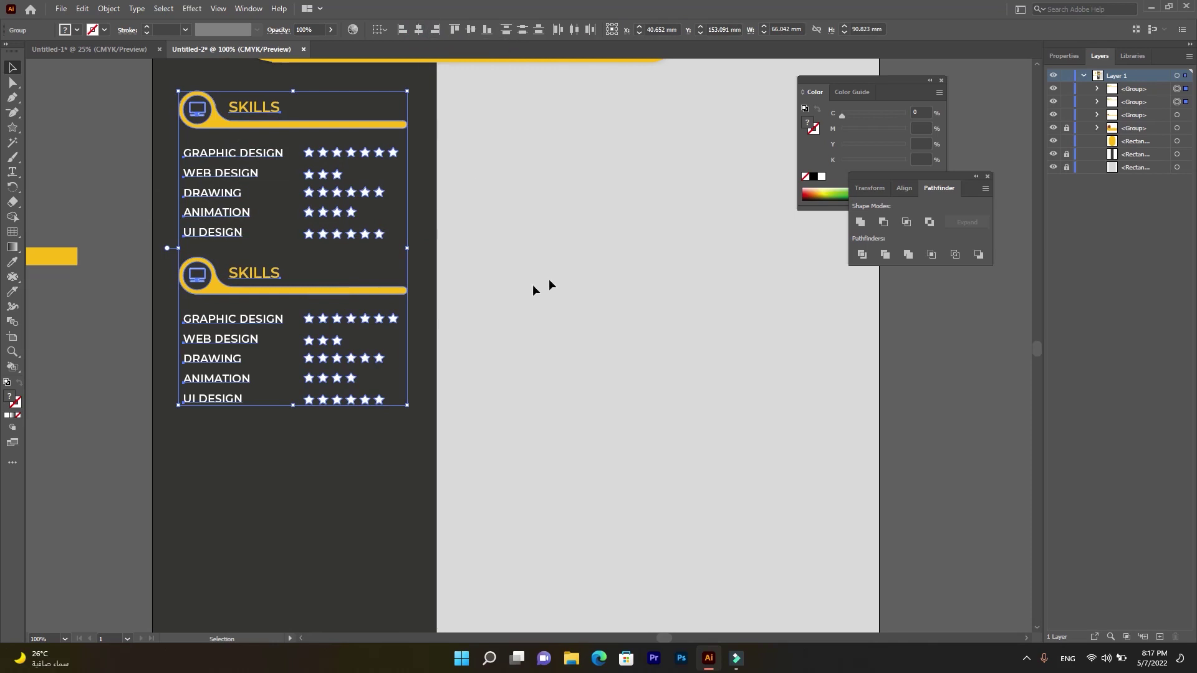
pyautogui.click(543, 343)
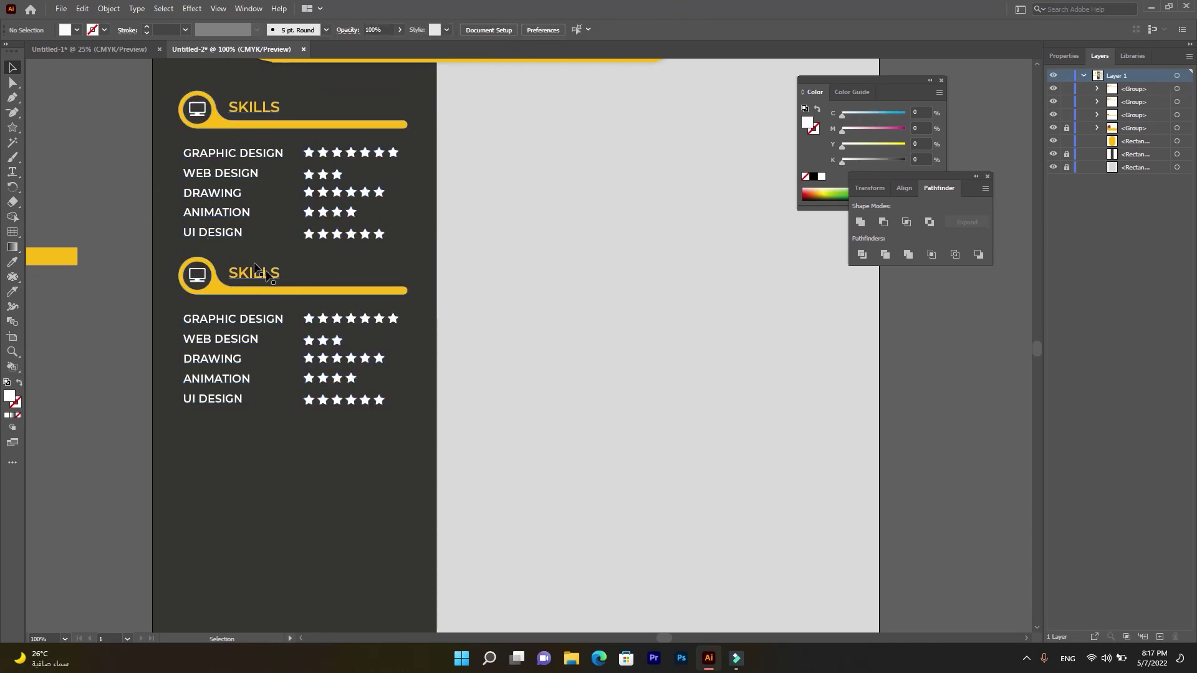
# Ungroup the lower copy of the SKILLS section.
pyautogui.moveTo(164, 277); pyautogui.dragTo(411, 412)
pyautogui.rightClick(182, 268)
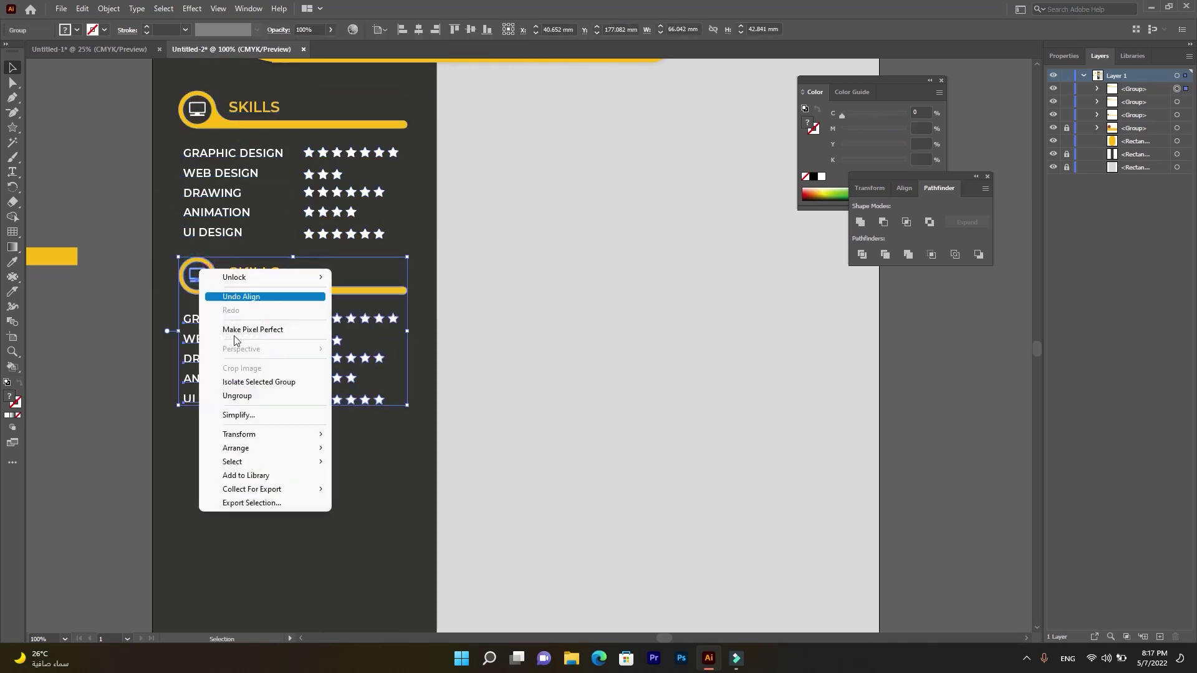
pyautogui.click(244, 393)
pyautogui.click(573, 351)
# Retype the lower heading as EDUCATION and shift it right, clear of the badge.
pyautogui.press('t')
pyautogui.doubleClick(263, 272)
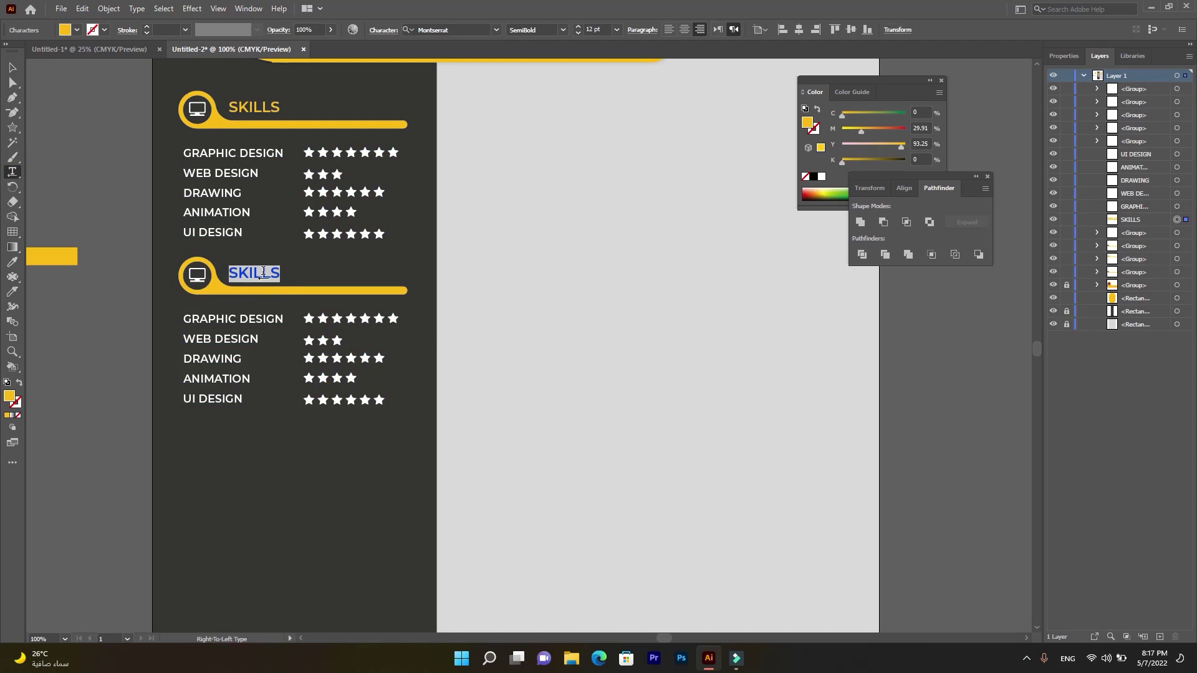
pyautogui.write('EDUCATION')
pyautogui.click(12, 67)
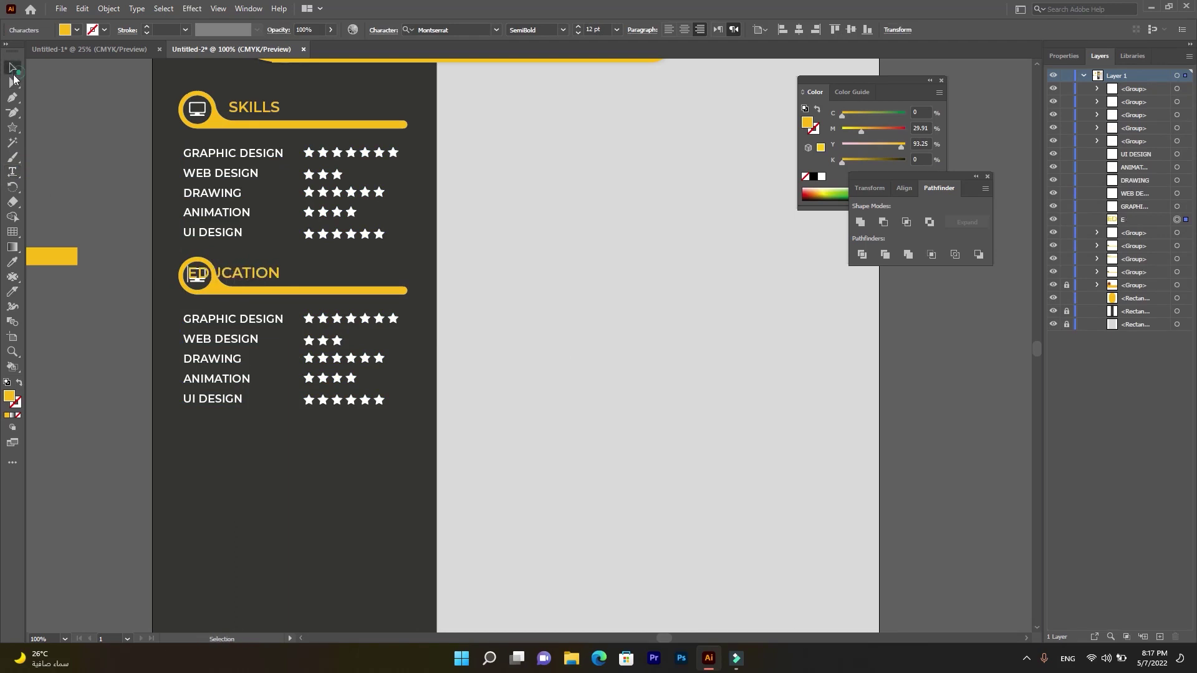
pyautogui.click(292, 275)
pyautogui.moveTo(271, 279); pyautogui.dragTo(309, 278)
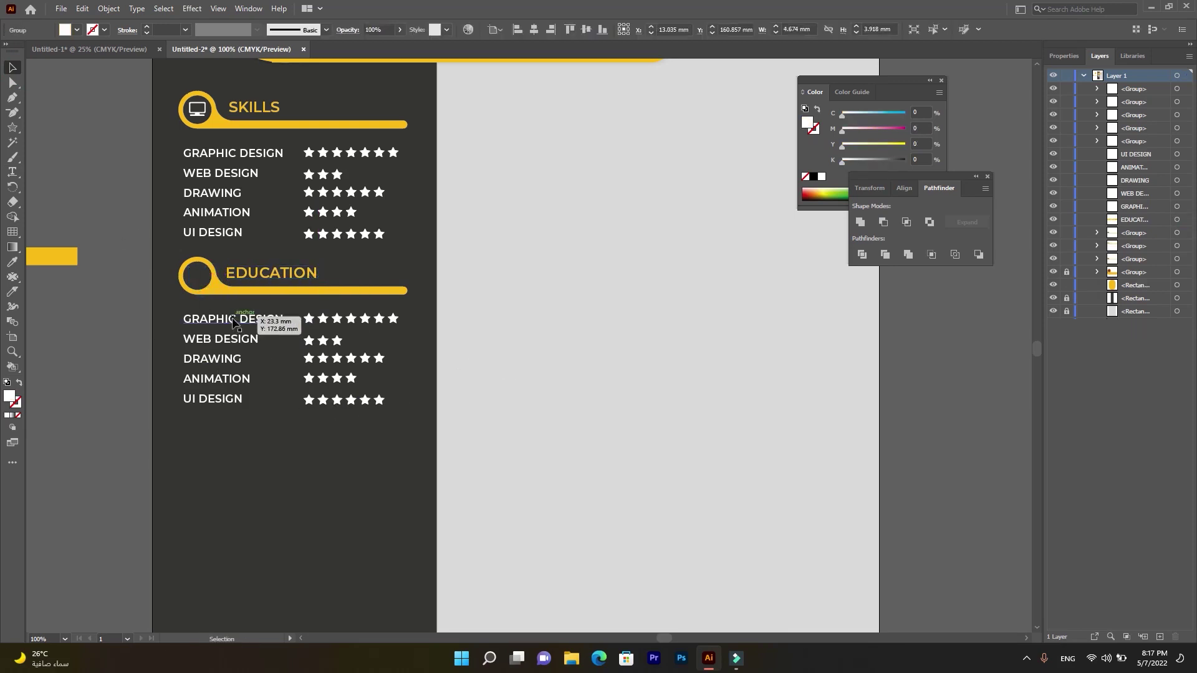
# In Untitled-1, remove the graduation-cap icon's orange circle and regroup the white cap.
pyautogui.click(89, 48)
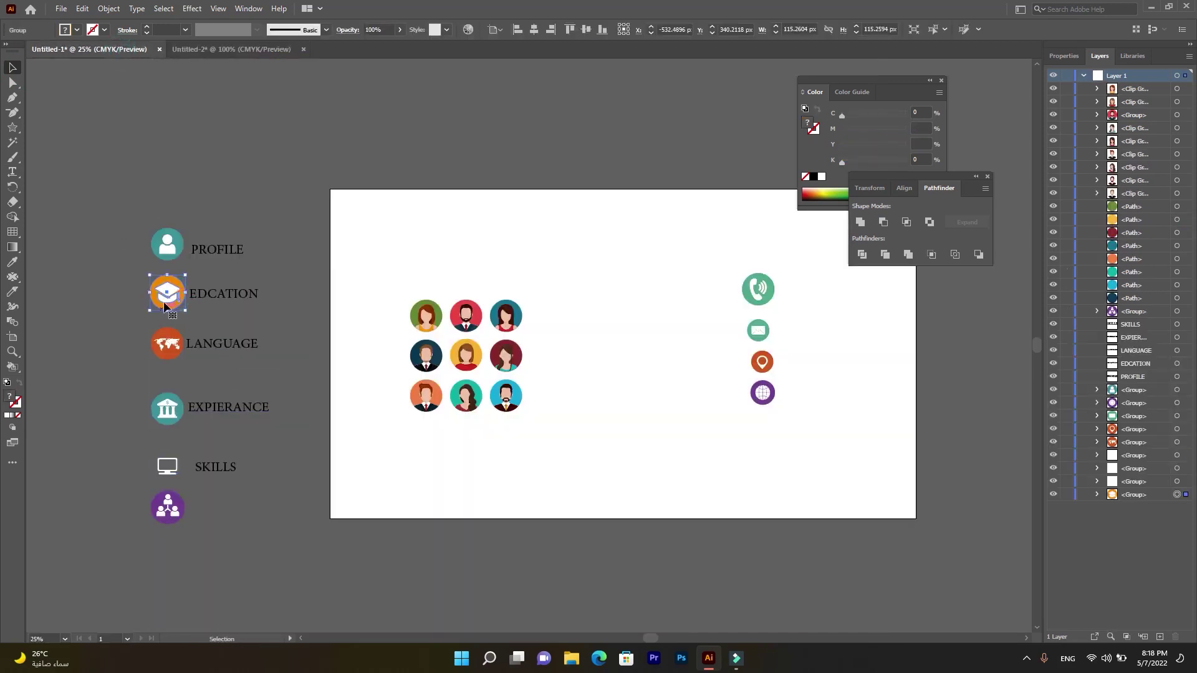
pyautogui.moveTo(170, 298); pyautogui.dragTo(107, 297)
pyautogui.rightClick(107, 297)
pyautogui.click(144, 402)
pyautogui.click(110, 305)
pyautogui.press('Delete')
pyautogui.rightClick(105, 295)
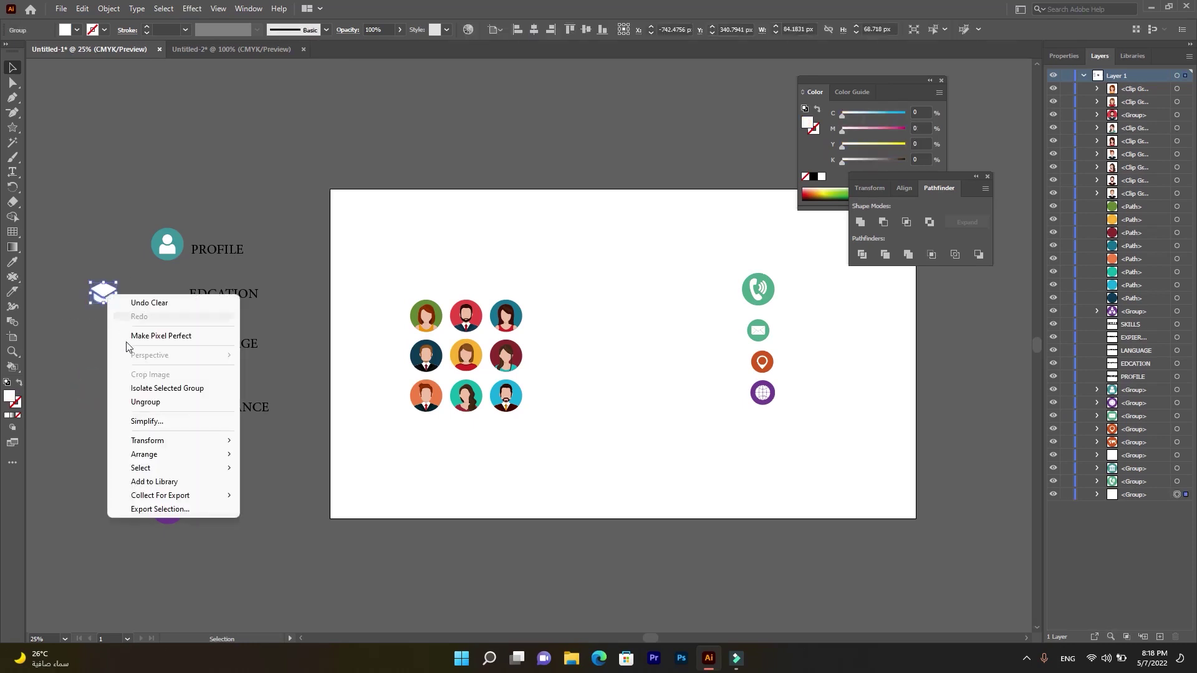
pyautogui.click(144, 404)
# Bring the cap icon into the resume, scaled down and centred in the EDUCATION circle.
pyautogui.moveTo(105, 295)
pyautogui.mouseDown()
pyautogui.moveTo(157, 71)
pyautogui.moveTo(248, 244)
pyautogui.moveTo(214, 270)
pyautogui.moveTo(240, 300)
pyautogui.mouseUp()
pyautogui.scroll(3, 205, 280)
pyautogui.moveTo(282, 262); pyautogui.dragTo(247, 297)
pyautogui.click(147, 318)
# Delete the copied star rows and the WEB DESIGN, DRAWING, ANIMATION and UI DESIGN labels under EDUCATION.
pyautogui.scroll(-3, 124, 398)
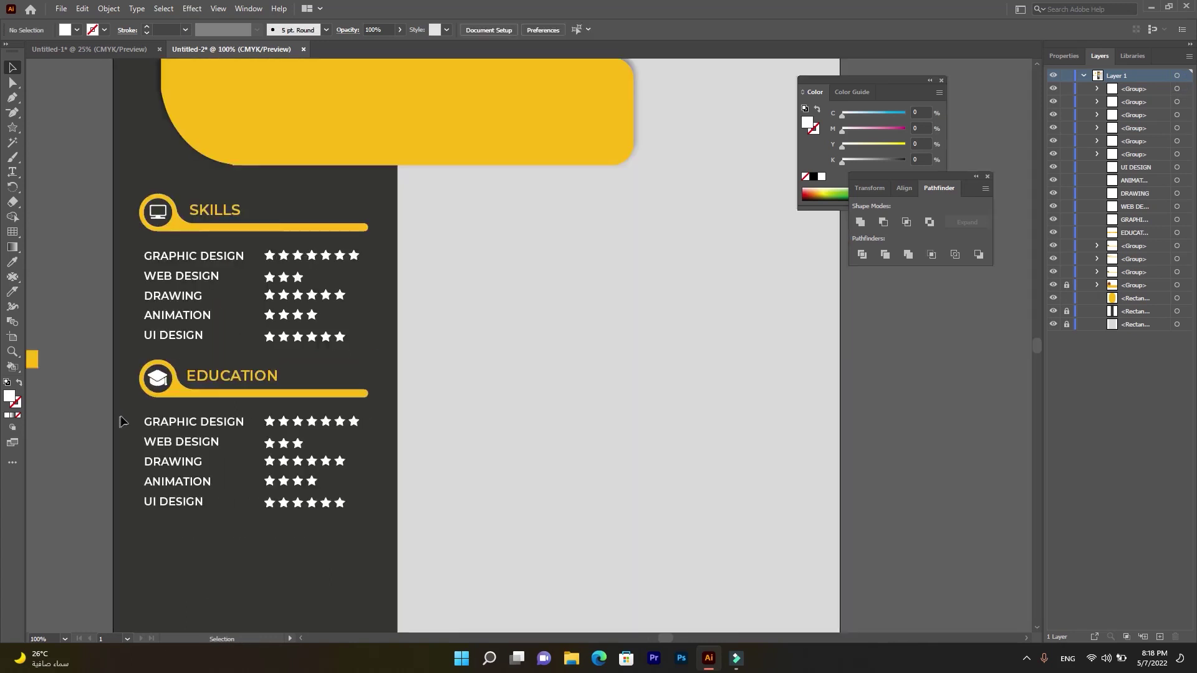
pyautogui.scroll(-2, 252, 416)
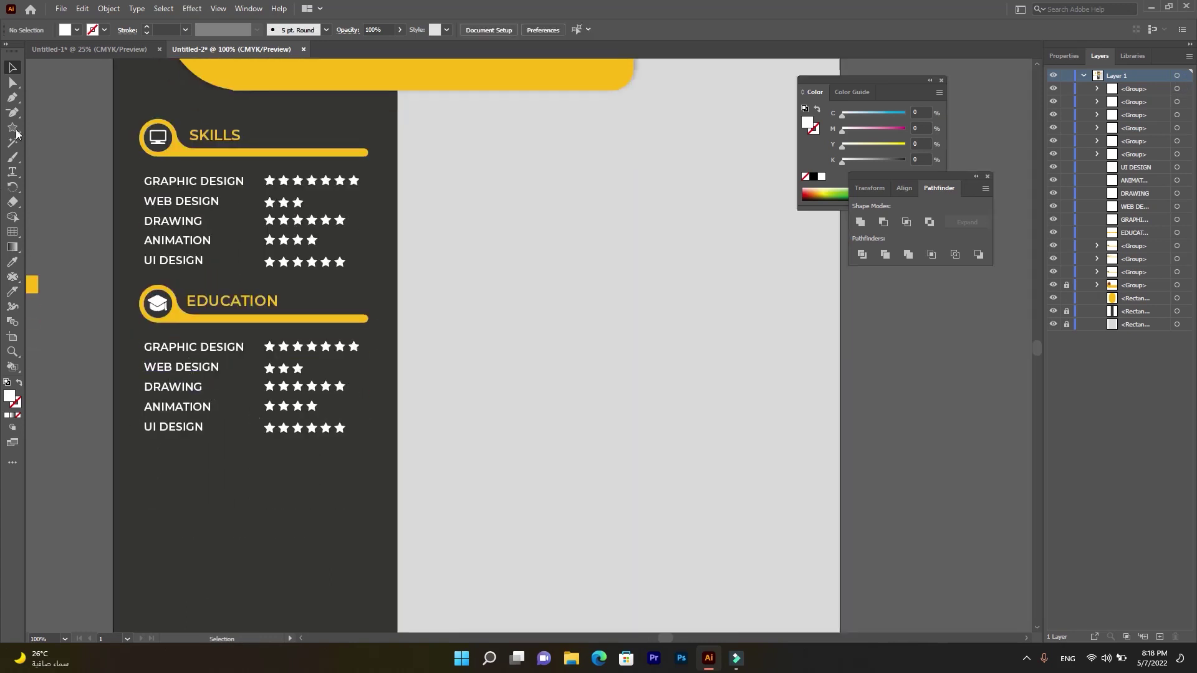
pyautogui.moveTo(13, 175); pyautogui.dragTo(43, 180)
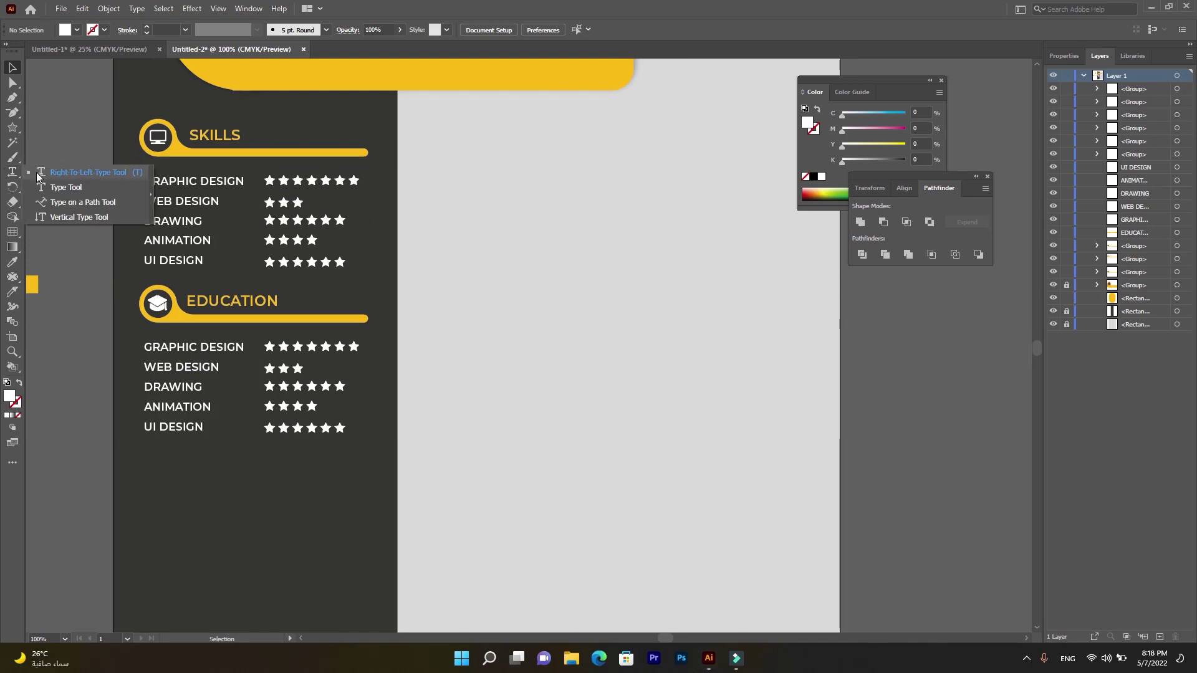
pyautogui.click(12, 172)
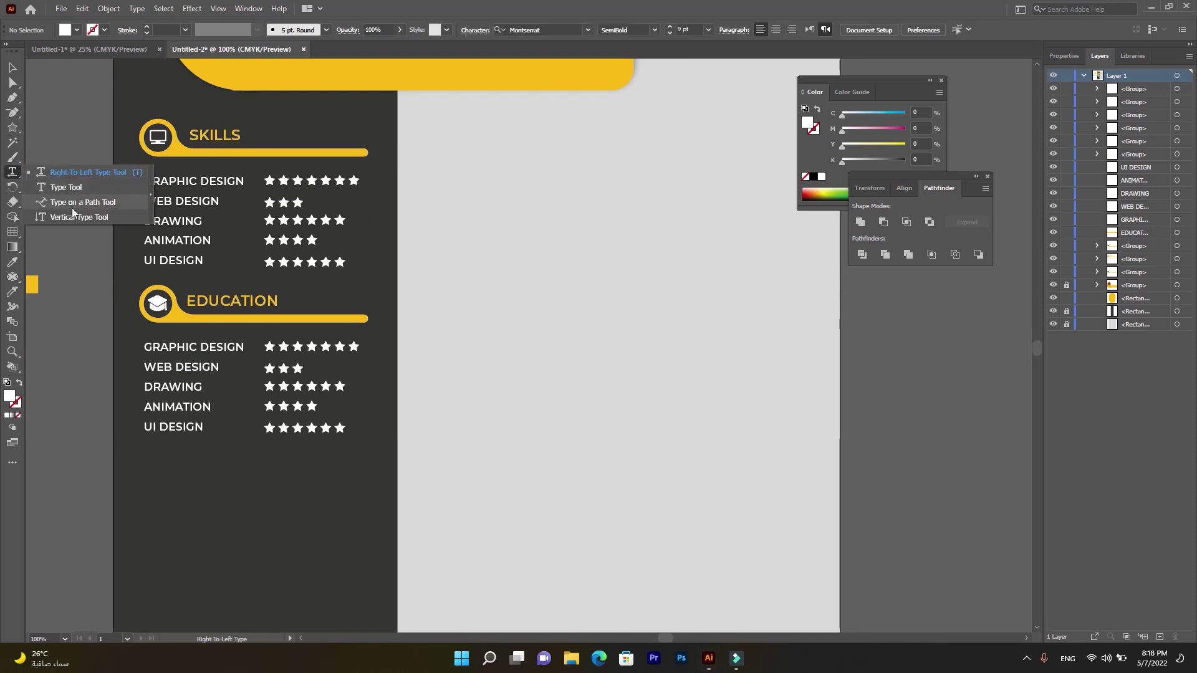
pyautogui.click(98, 174)
pyautogui.click(810, 30)
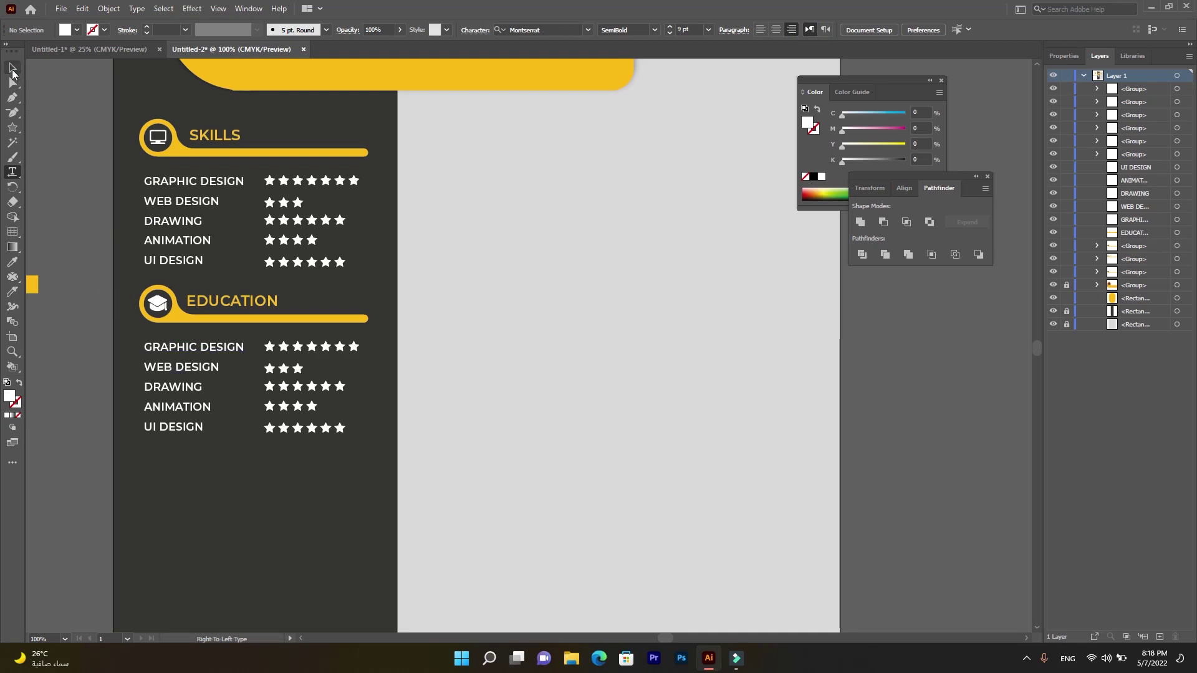
pyautogui.hotkey('ctrl', 'z')
pyautogui.click(181, 368)
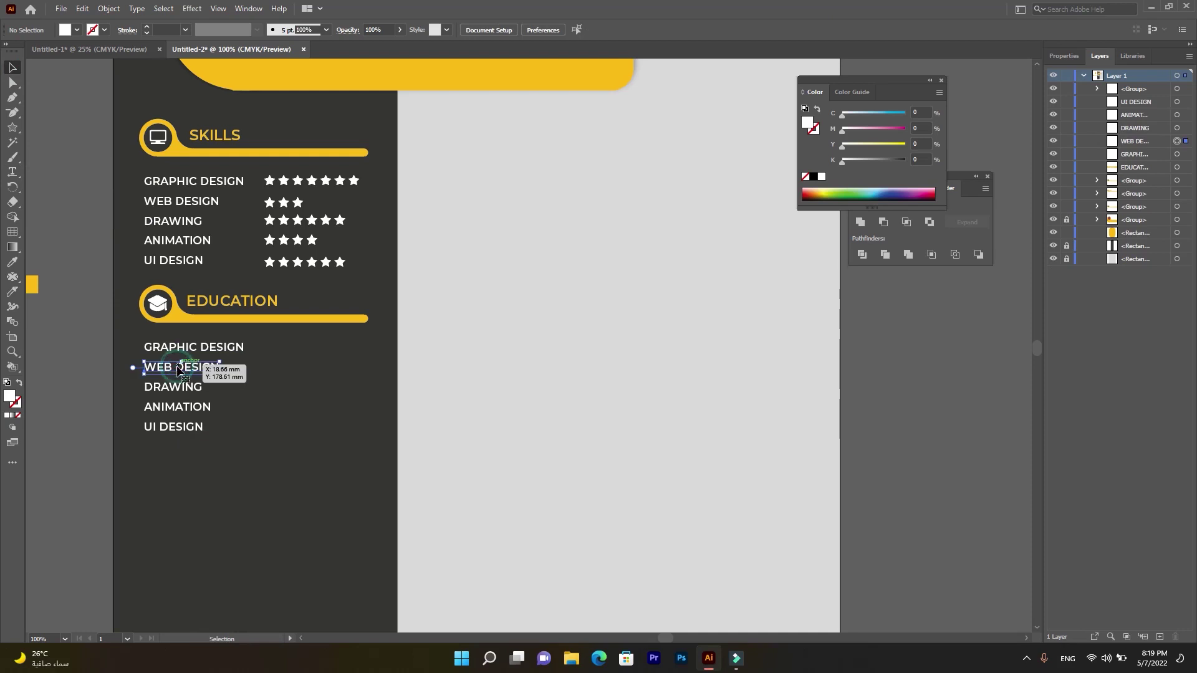
pyautogui.press('Delete')
pyautogui.moveTo(194, 456); pyautogui.dragTo(155, 389)
pyautogui.press('Delete')
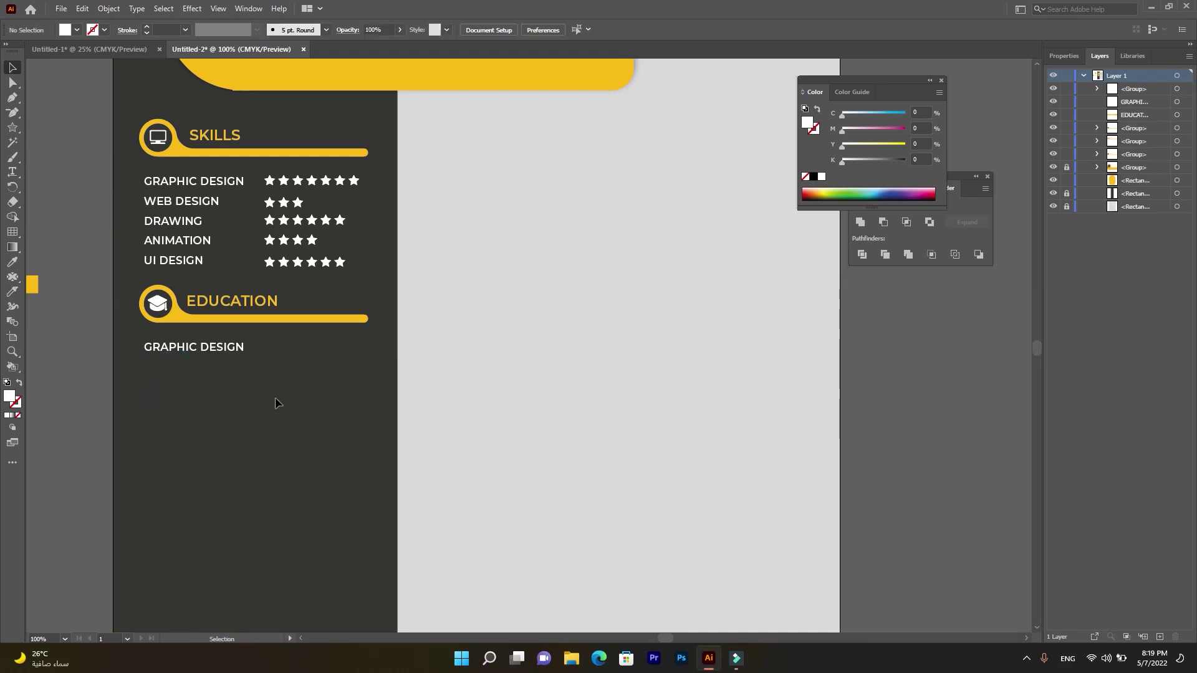
# Replace the GRAPHIC DESIGN line with the date 2010-2014.
pyautogui.click(13, 172)
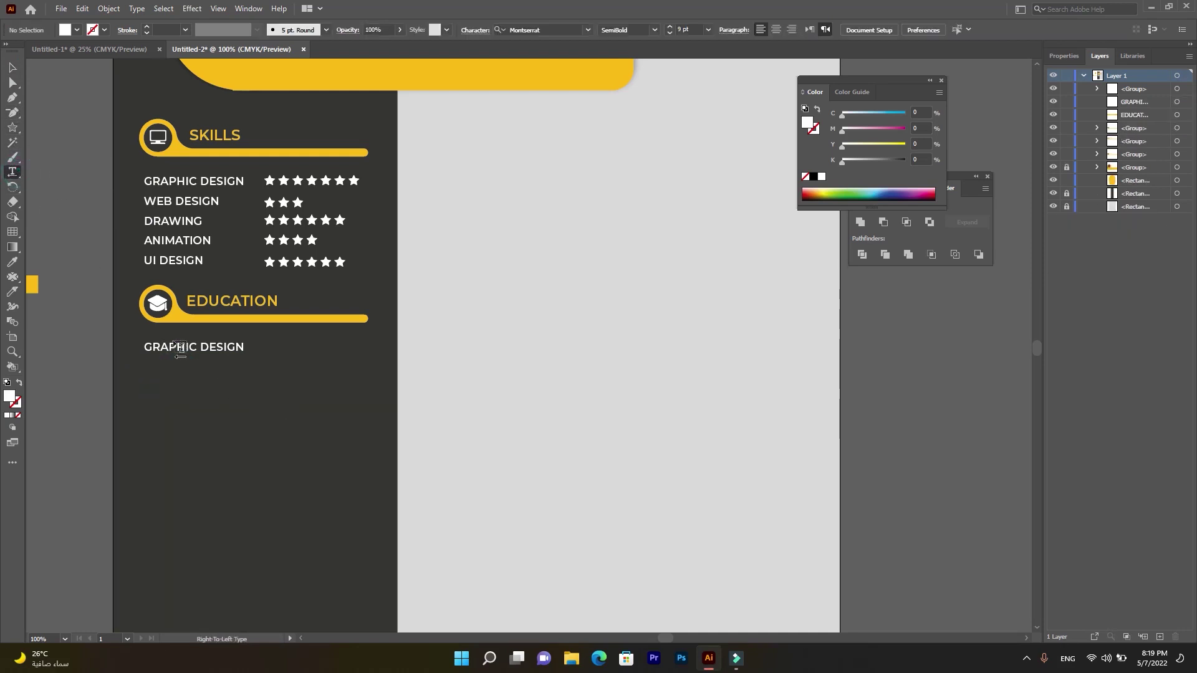
pyautogui.tripleClick(179, 347)
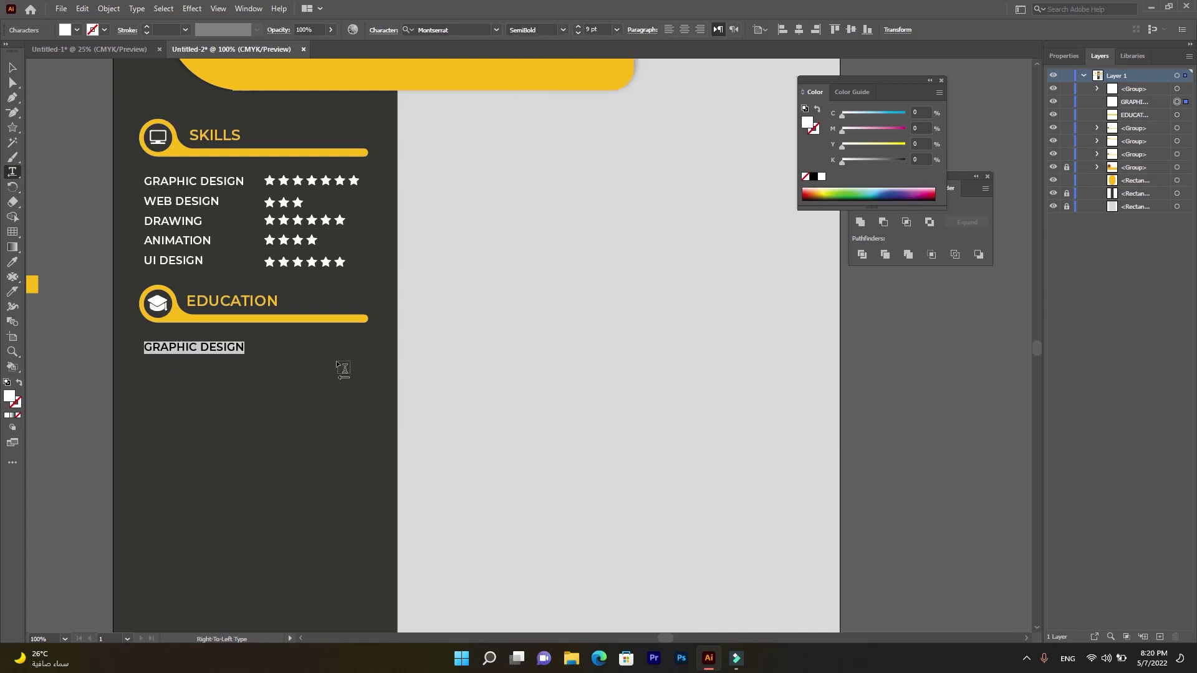
pyautogui.write('010-2014')
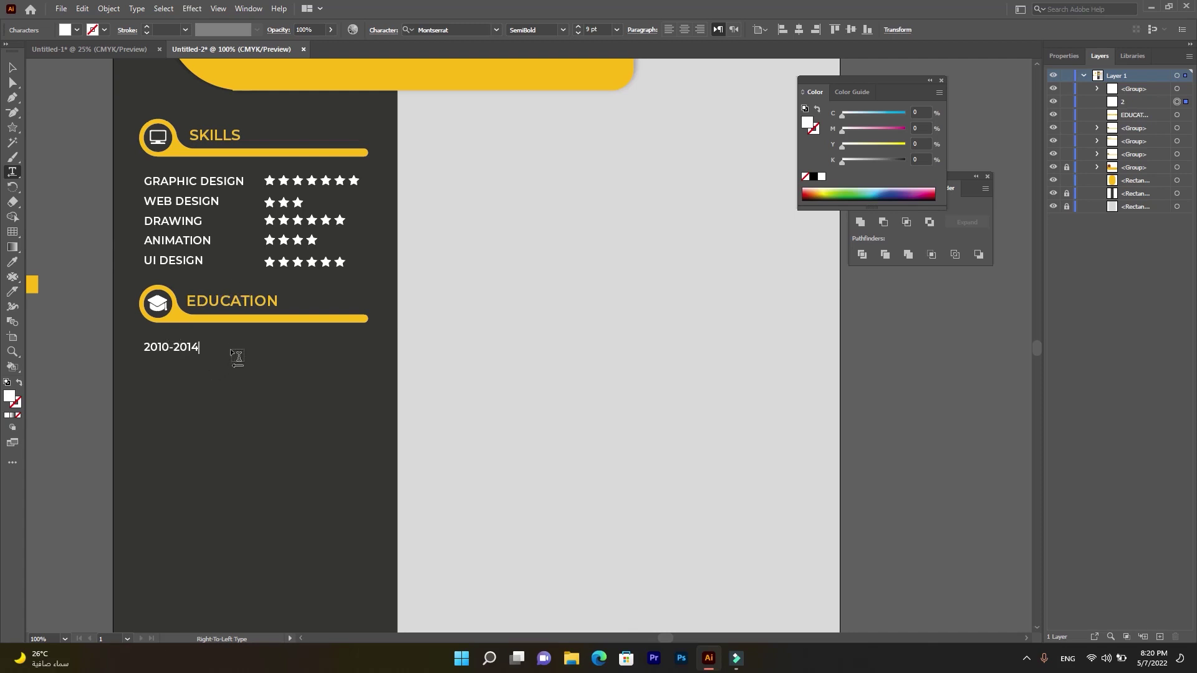
# Add a white Lorem ipsum placeholder heading and move it beside the 2010-2014 date.
pyautogui.keyDown('ctrl'); pyautogui.click(301, 397); pyautogui.keyUp('ctrl')
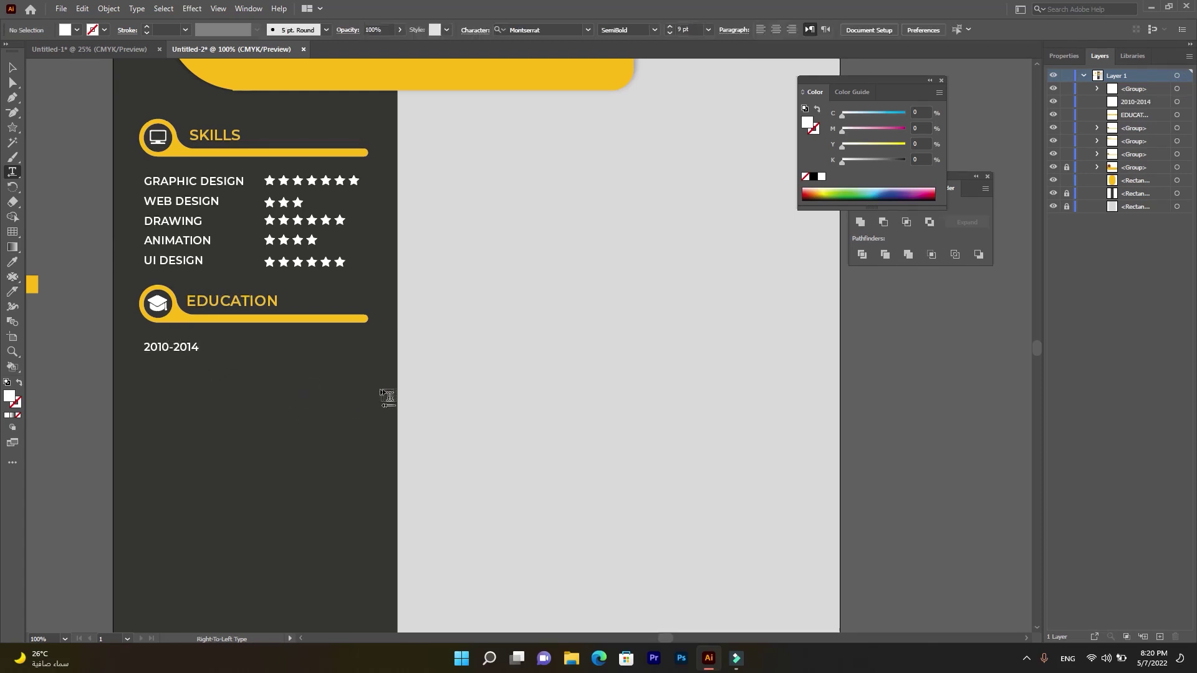
pyautogui.click(291, 405)
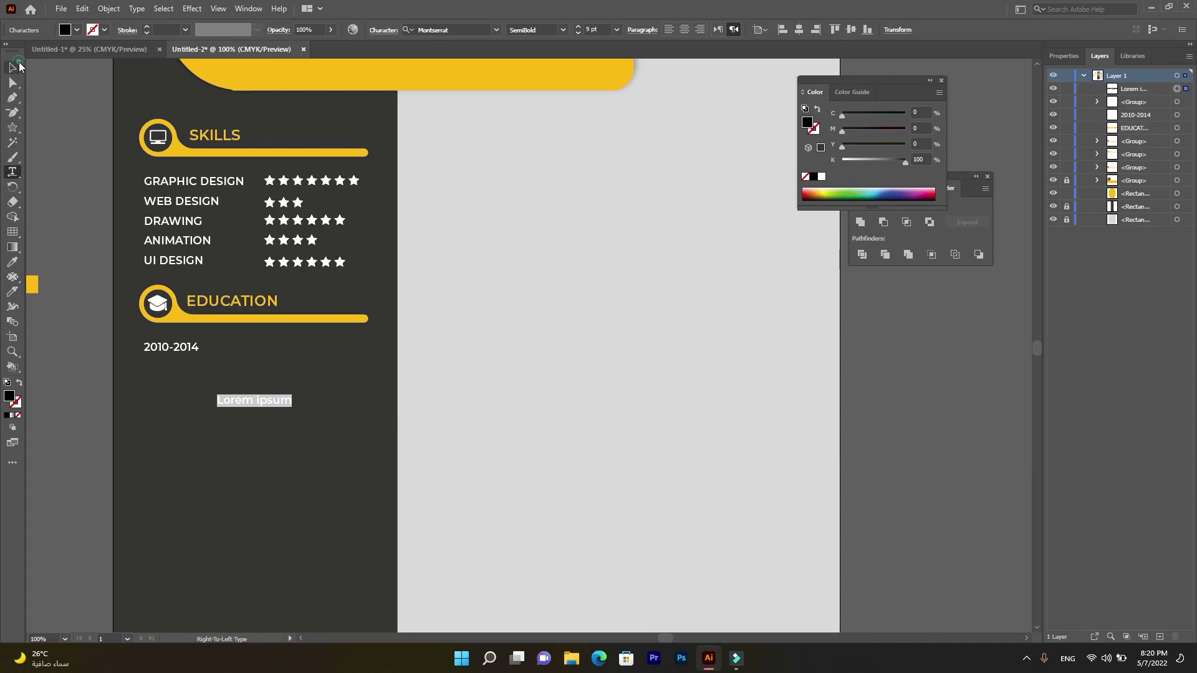
pyautogui.click(17, 65)
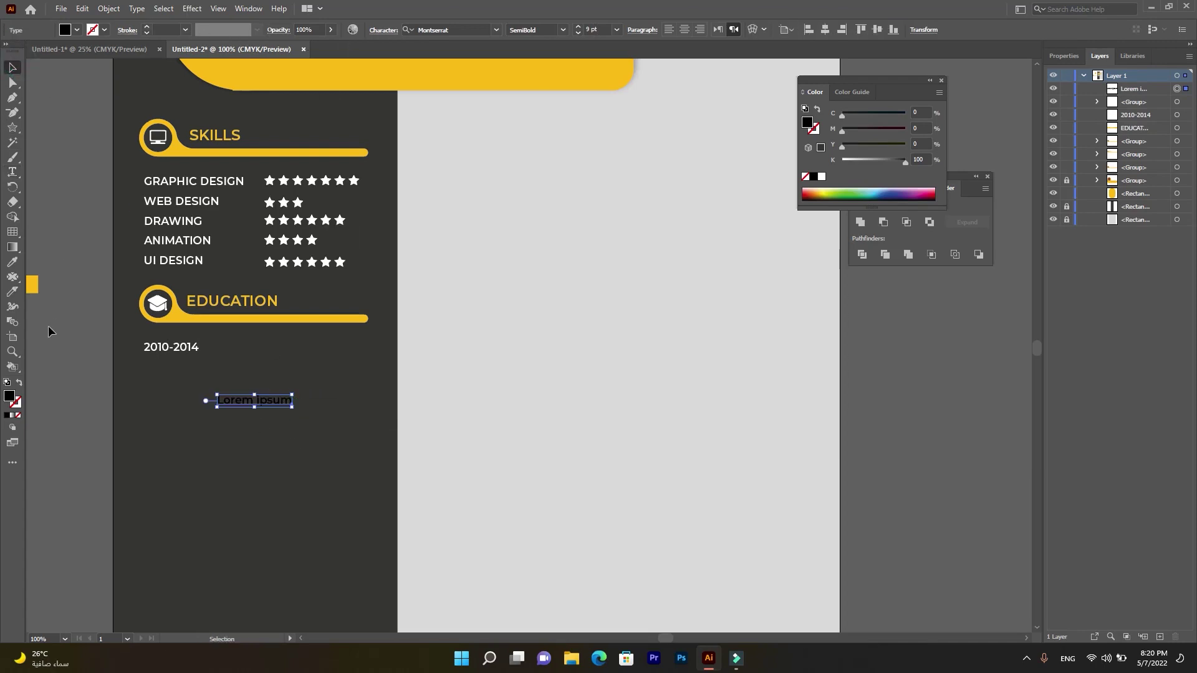
pyautogui.click(13, 262)
pyautogui.click(176, 347)
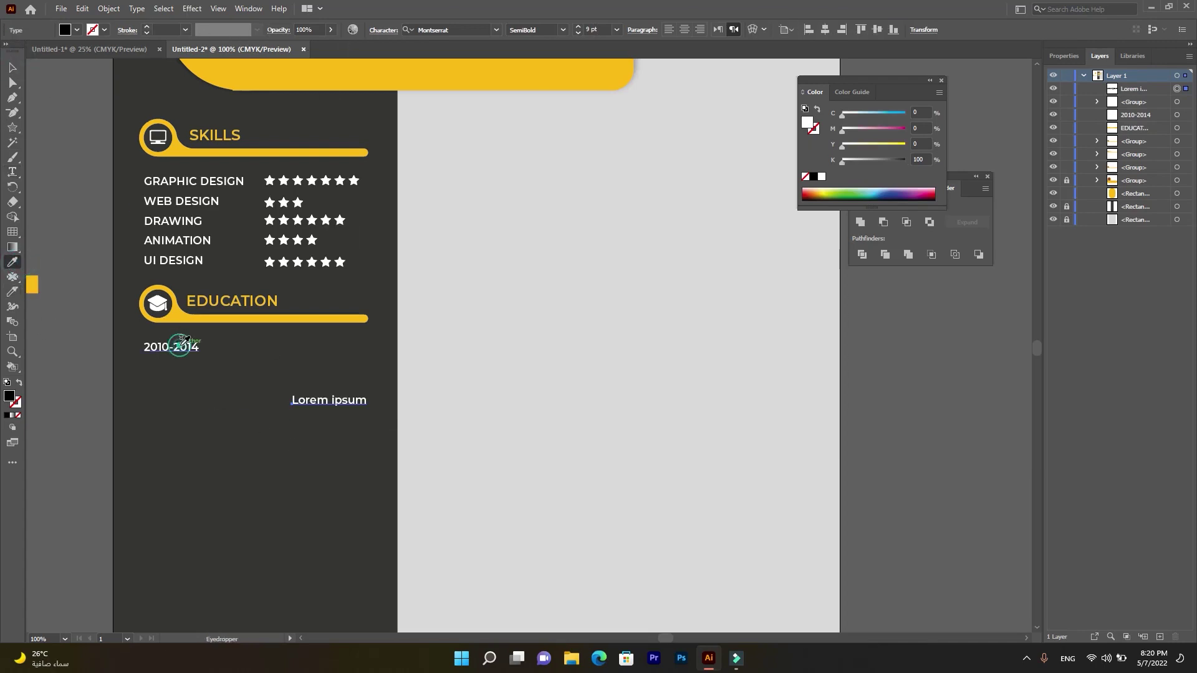
pyautogui.click(12, 67)
pyautogui.moveTo(347, 404); pyautogui.dragTo(269, 356)
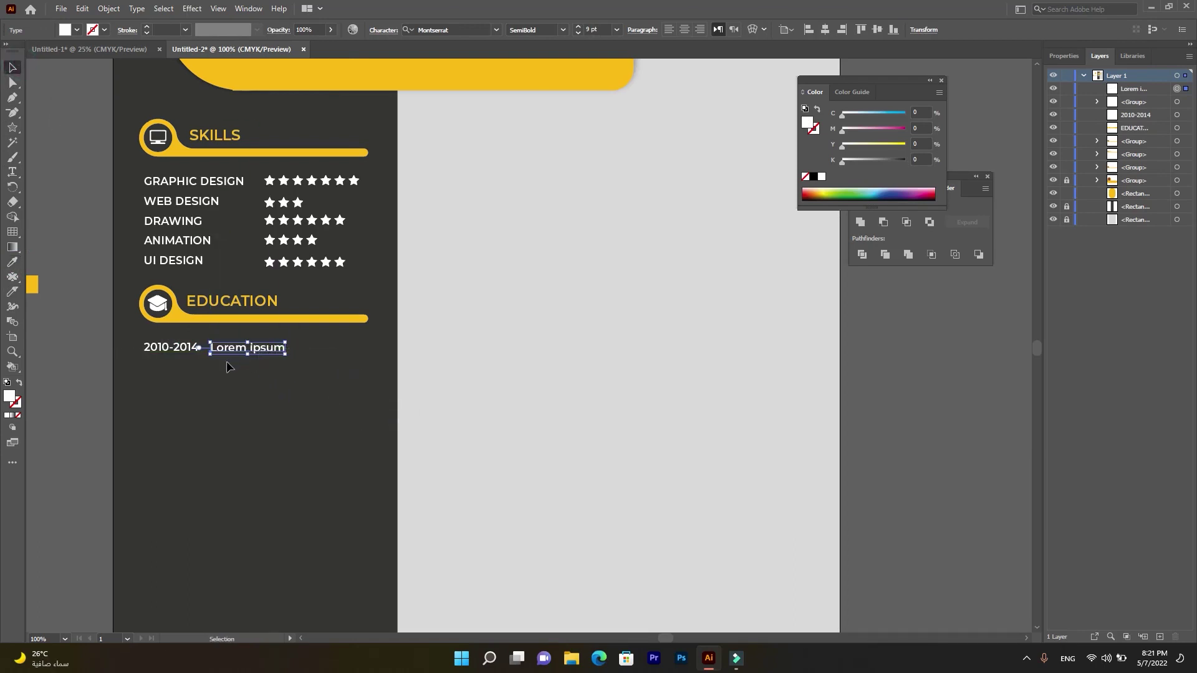
# Set the 2010-2014 date to Thin and the Lorem ipsum heading to Bold.
pyautogui.click(160, 349)
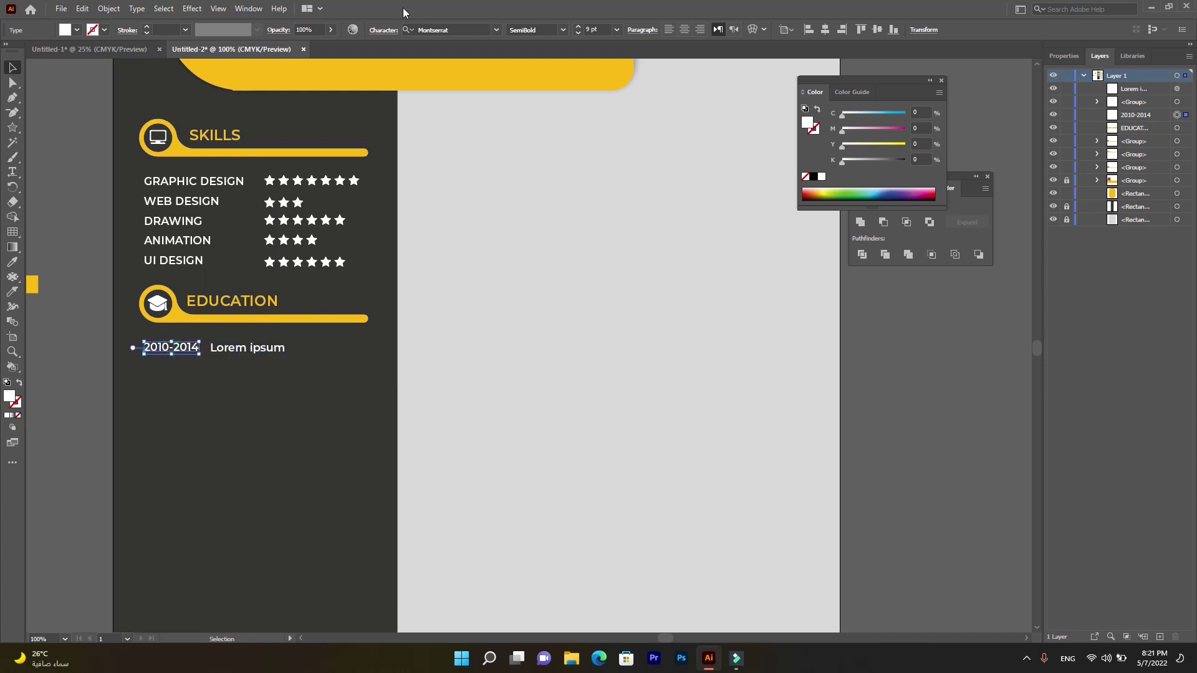
pyautogui.click(562, 31)
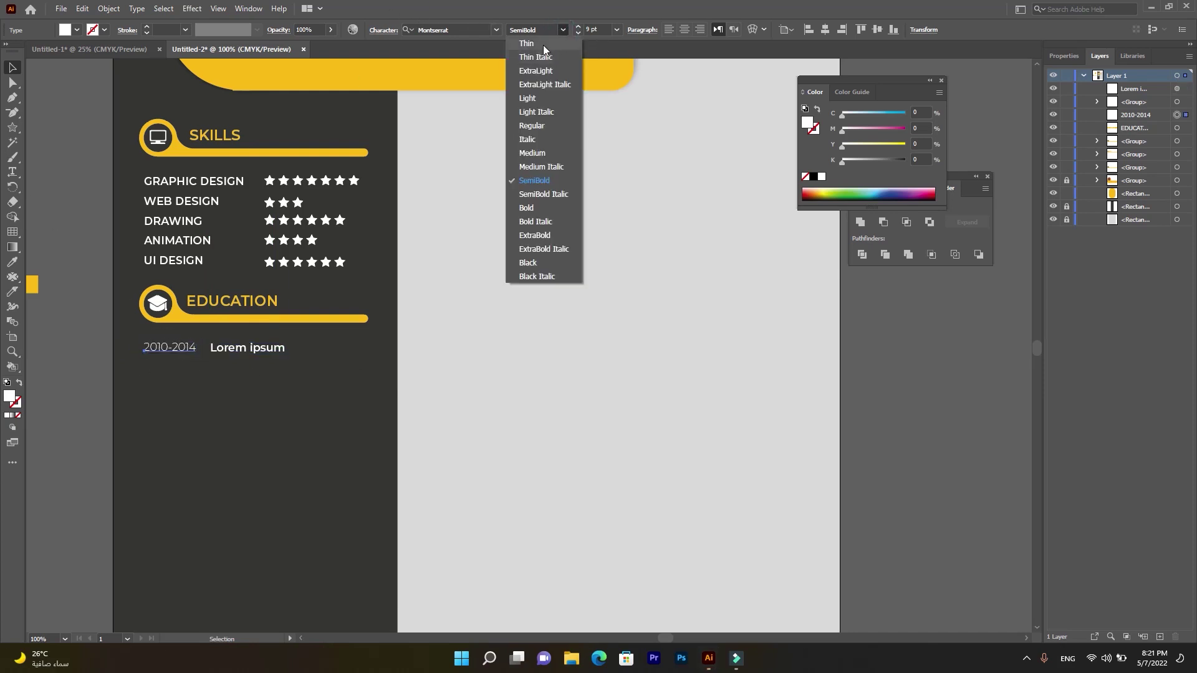
pyautogui.click(543, 45)
pyautogui.click(256, 349)
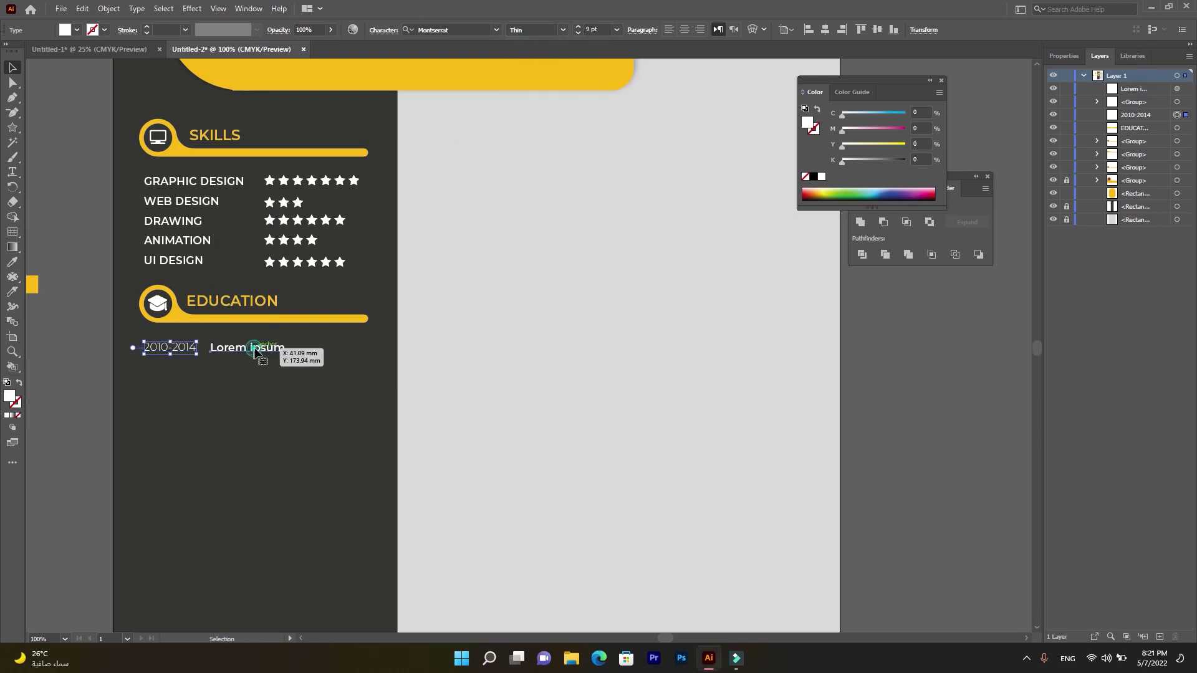
pyautogui.click(562, 30)
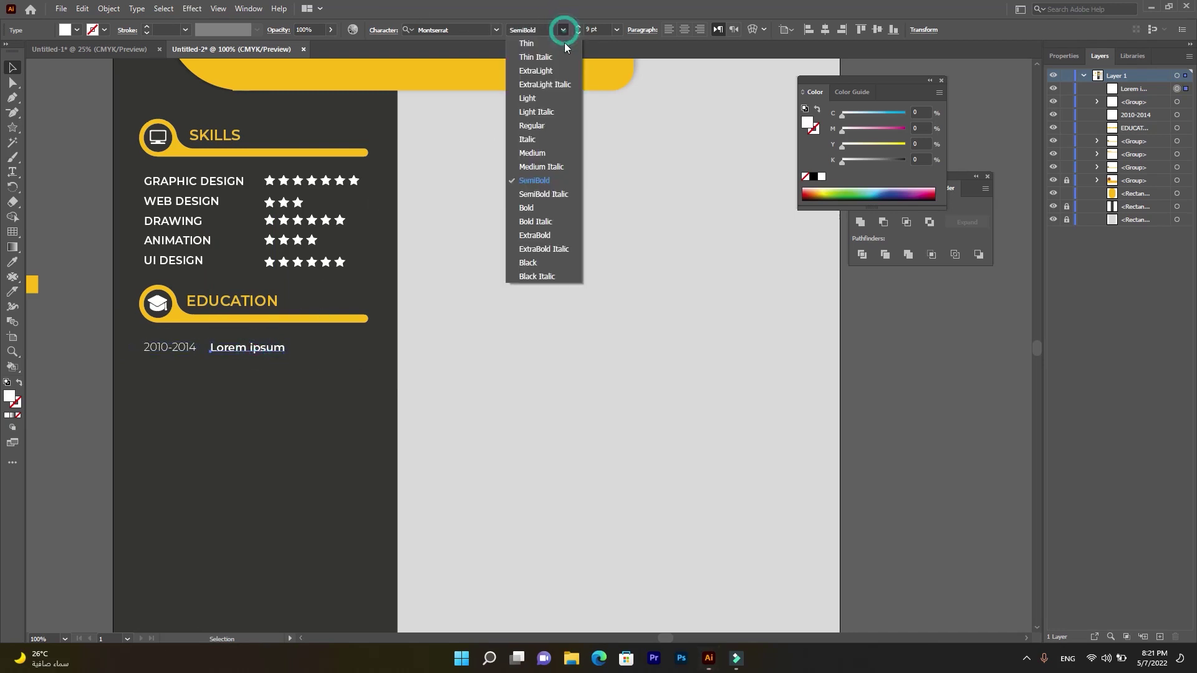
pyautogui.click(545, 206)
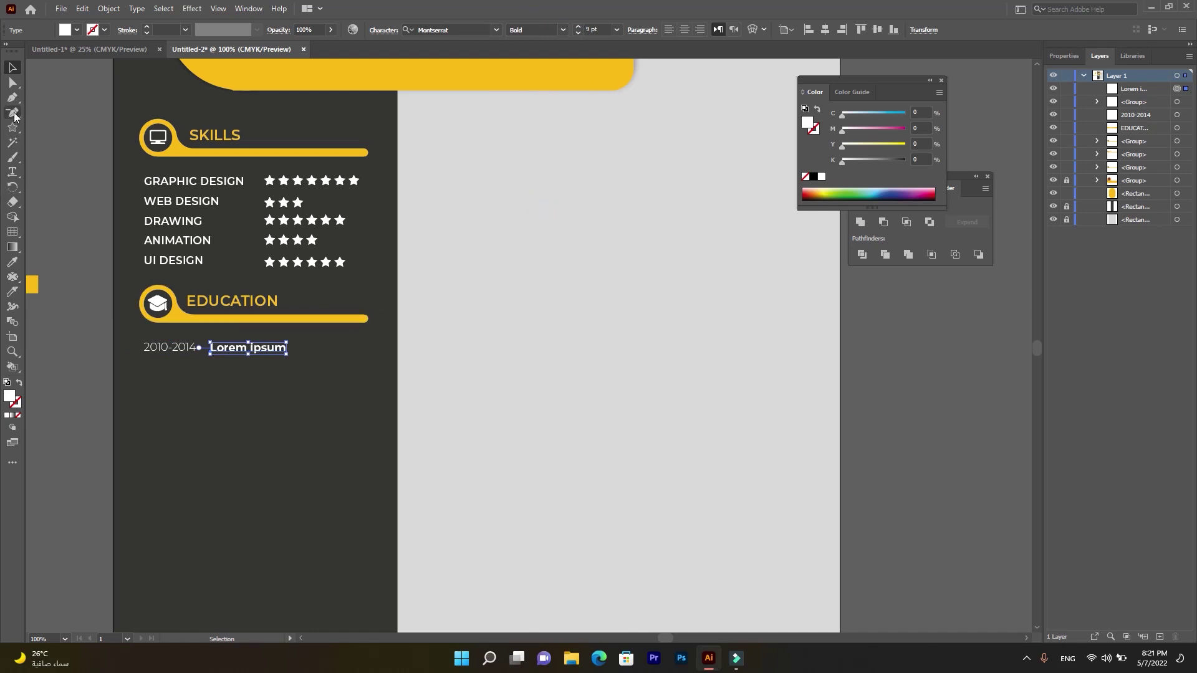
pyautogui.click(16, 172)
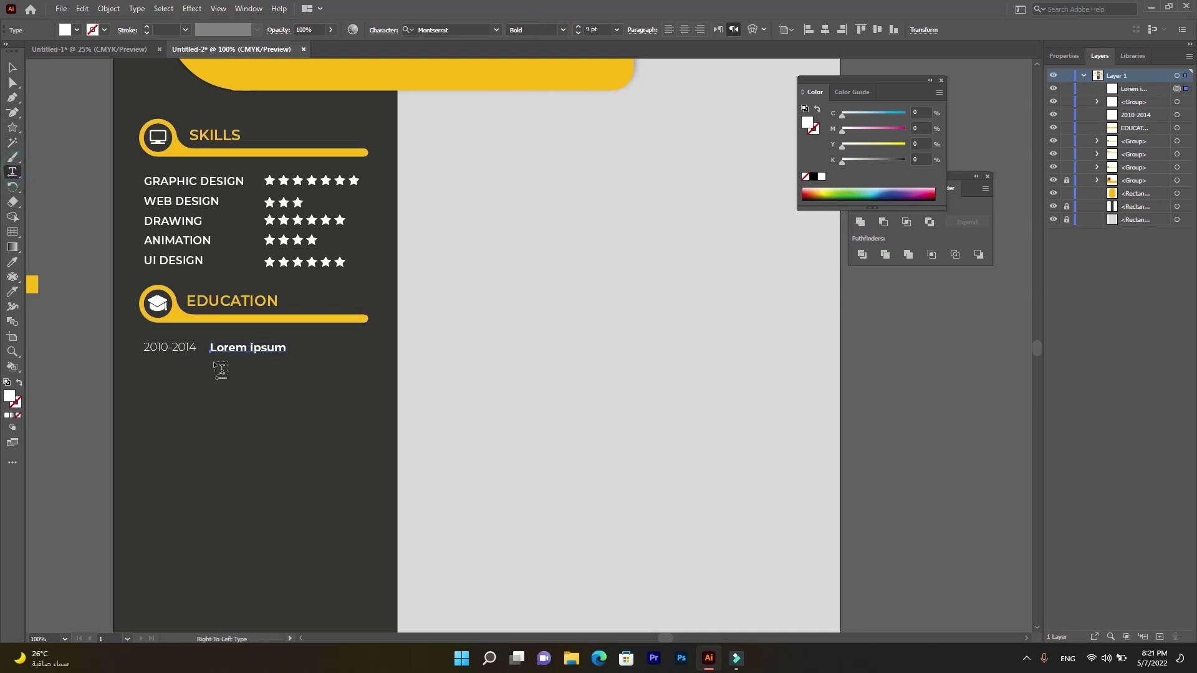
# Draw an area-type box of placeholder text below the Lorem ipsum heading.
pyautogui.moveTo(204, 359); pyautogui.dragTo(378, 403)
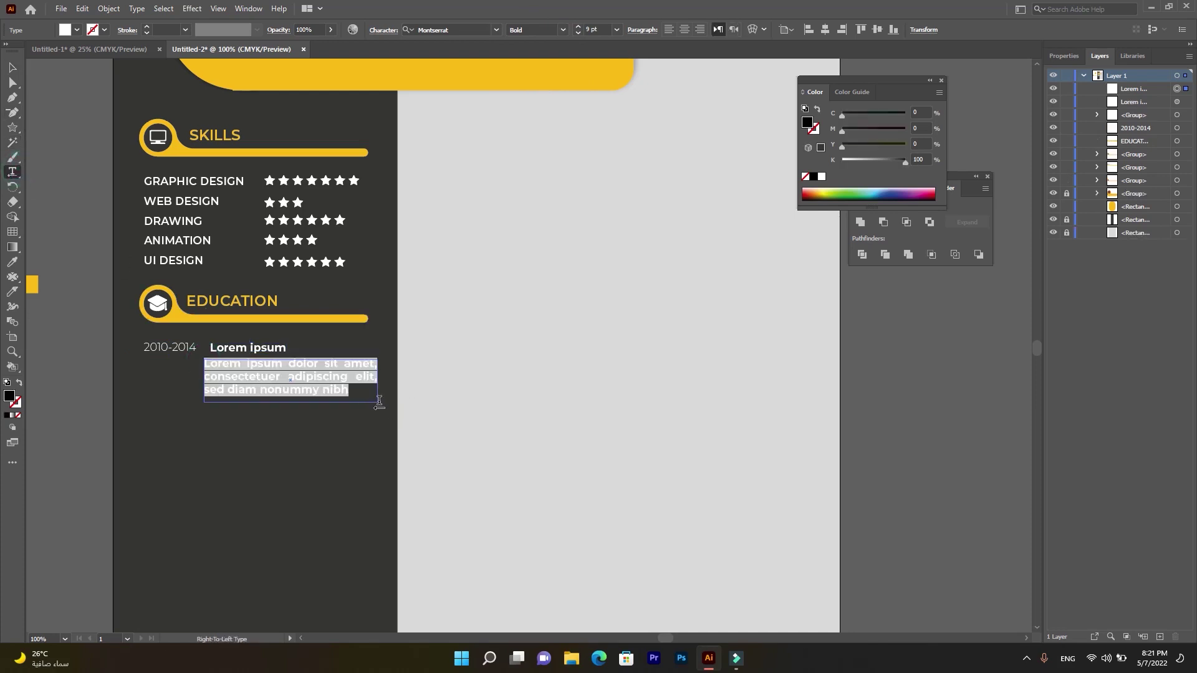
pyautogui.click(615, 30)
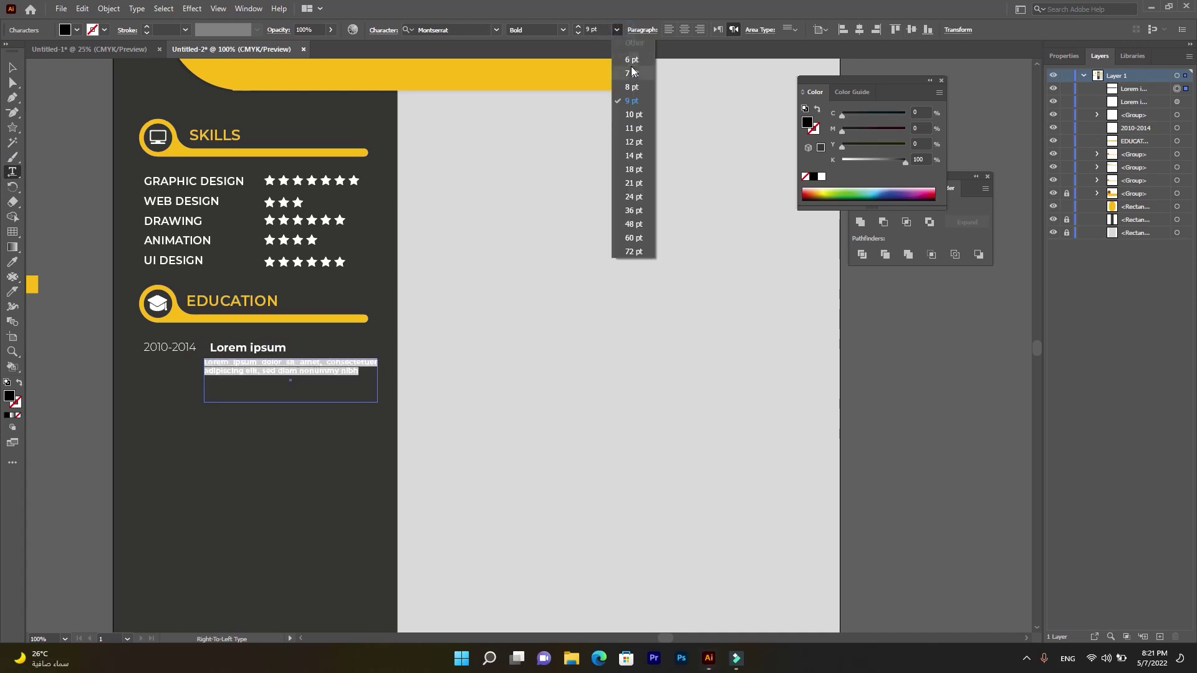
pyautogui.click(620, 66)
pyautogui.hotkey('ctrl', 'z')
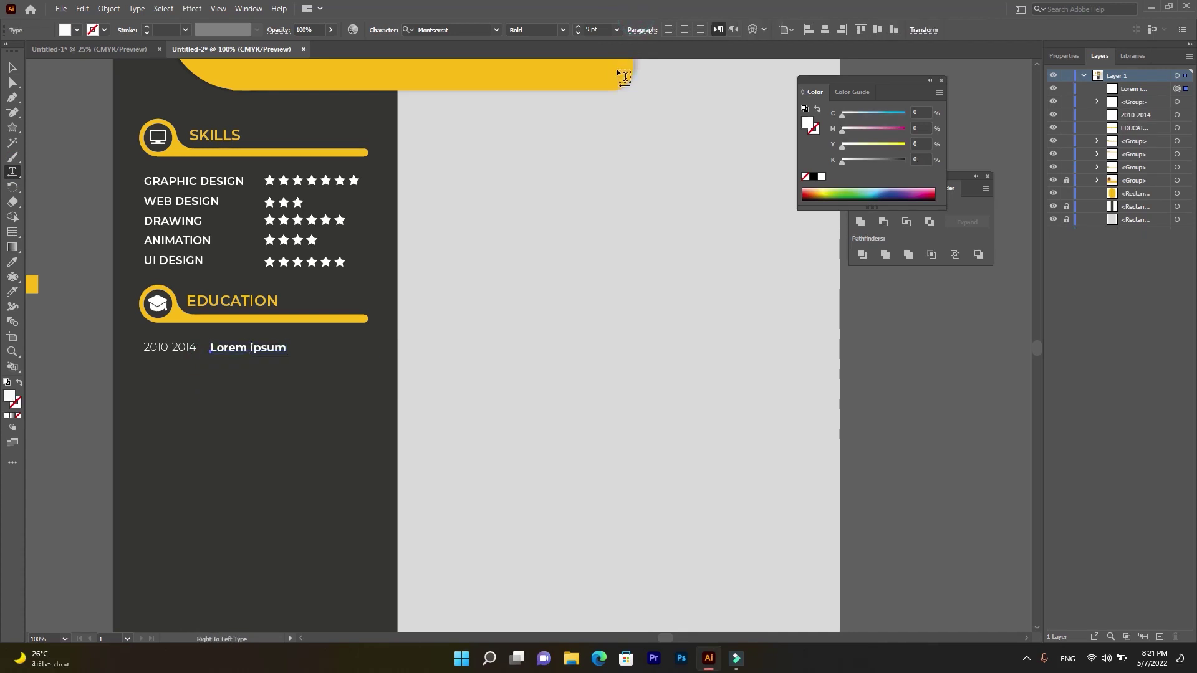
pyautogui.doubleClick(604, 30)
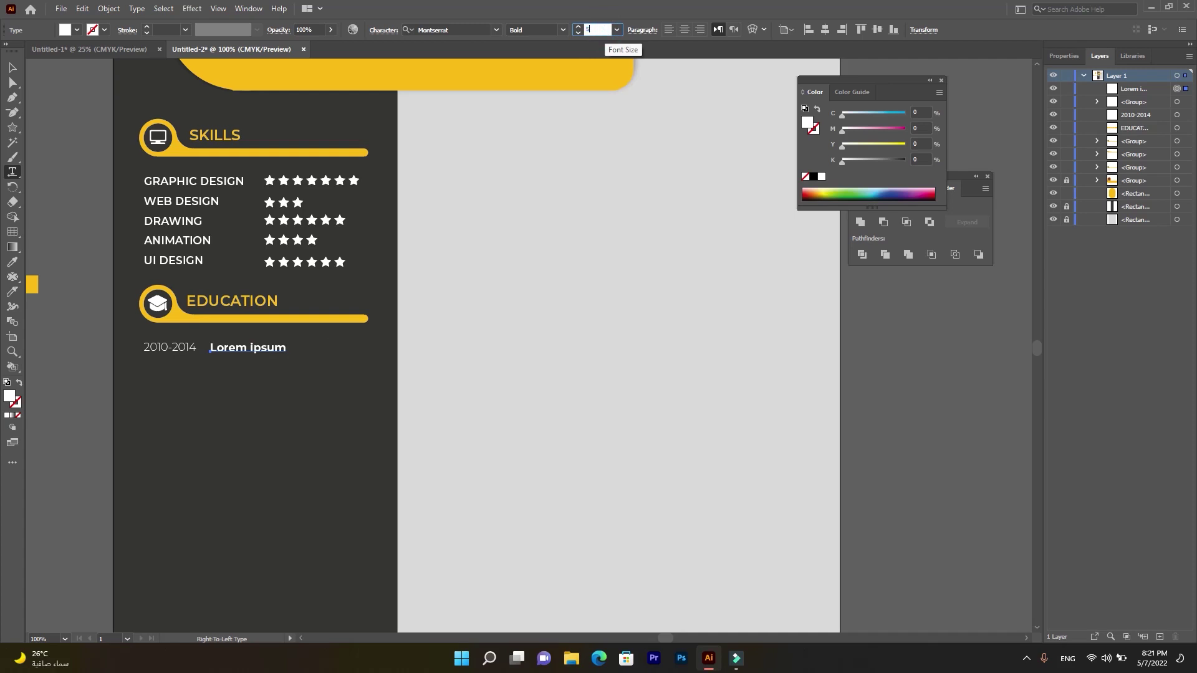
pyautogui.moveTo(200, 364); pyautogui.dragTo(387, 413)
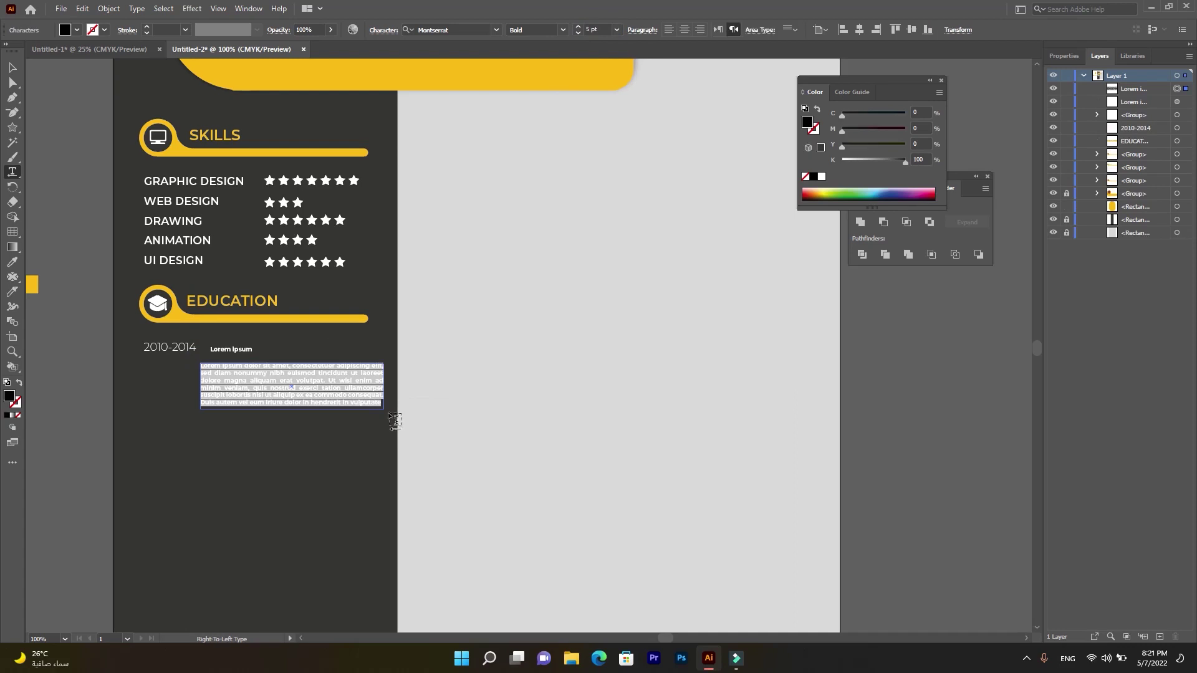
pyautogui.click(12, 67)
pyautogui.click(86, 416)
pyautogui.click(310, 391)
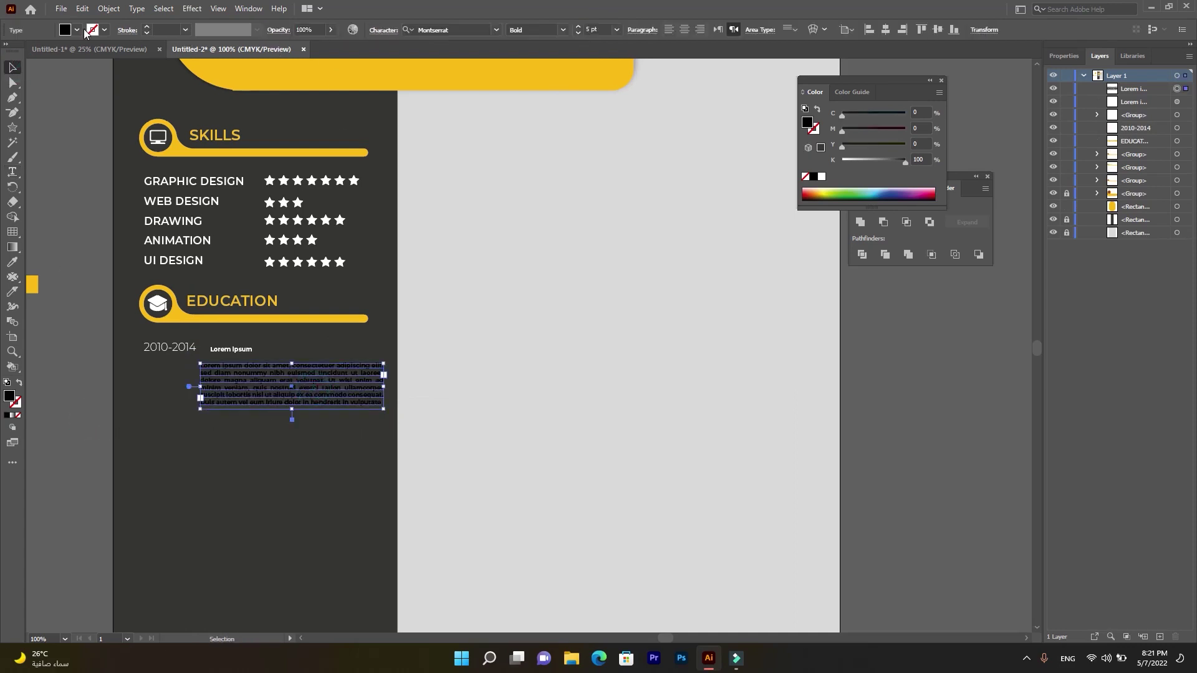
# Make the placeholder paragraph white, Thin weight, at 6 pt.
pyautogui.click(77, 30)
pyautogui.click(25, 50)
pyautogui.click(562, 347)
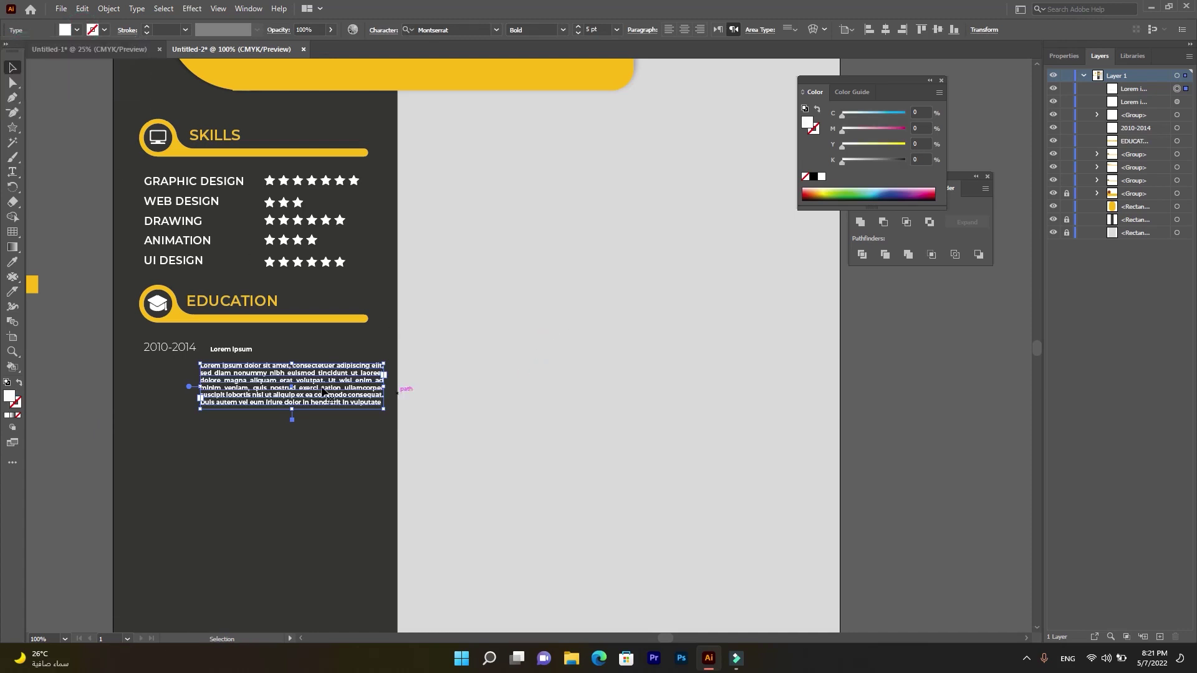
pyautogui.click(563, 30)
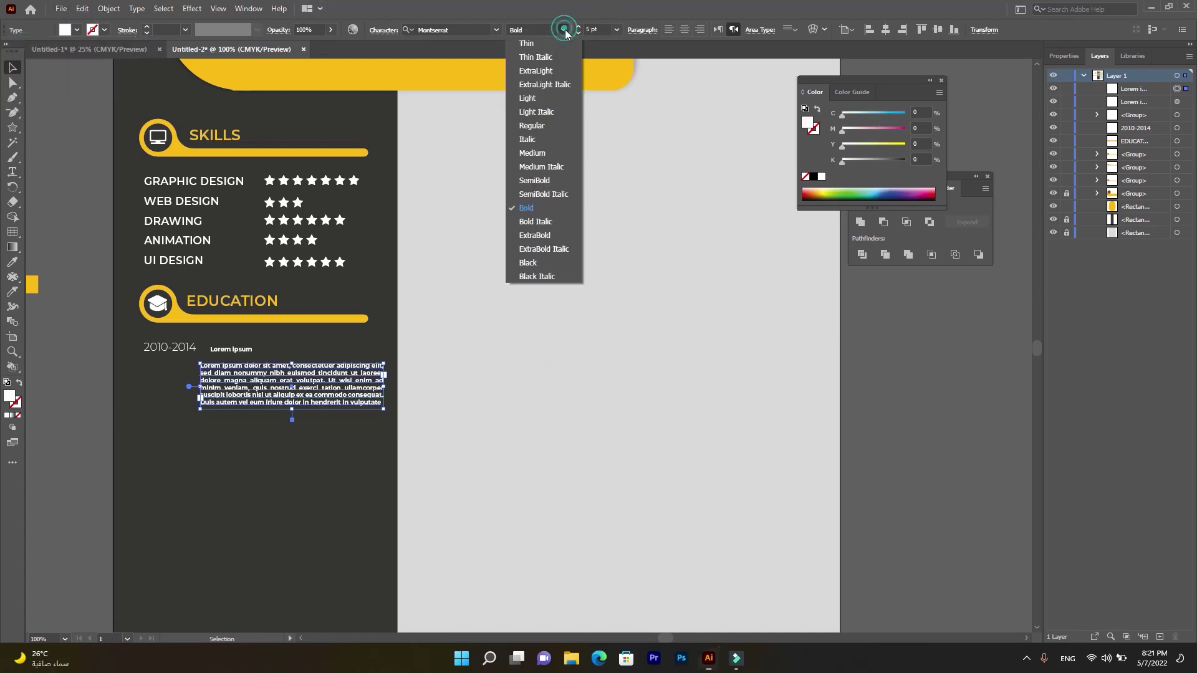
pyautogui.click(538, 47)
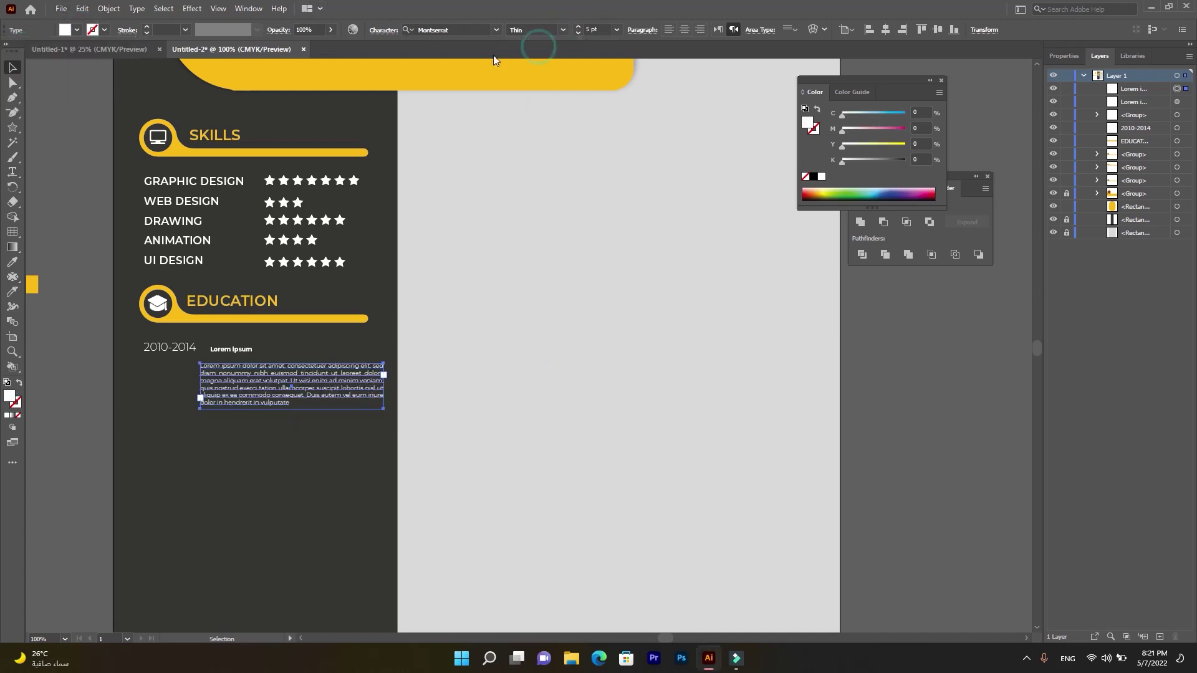
pyautogui.click(579, 27)
pyautogui.click(579, 27)
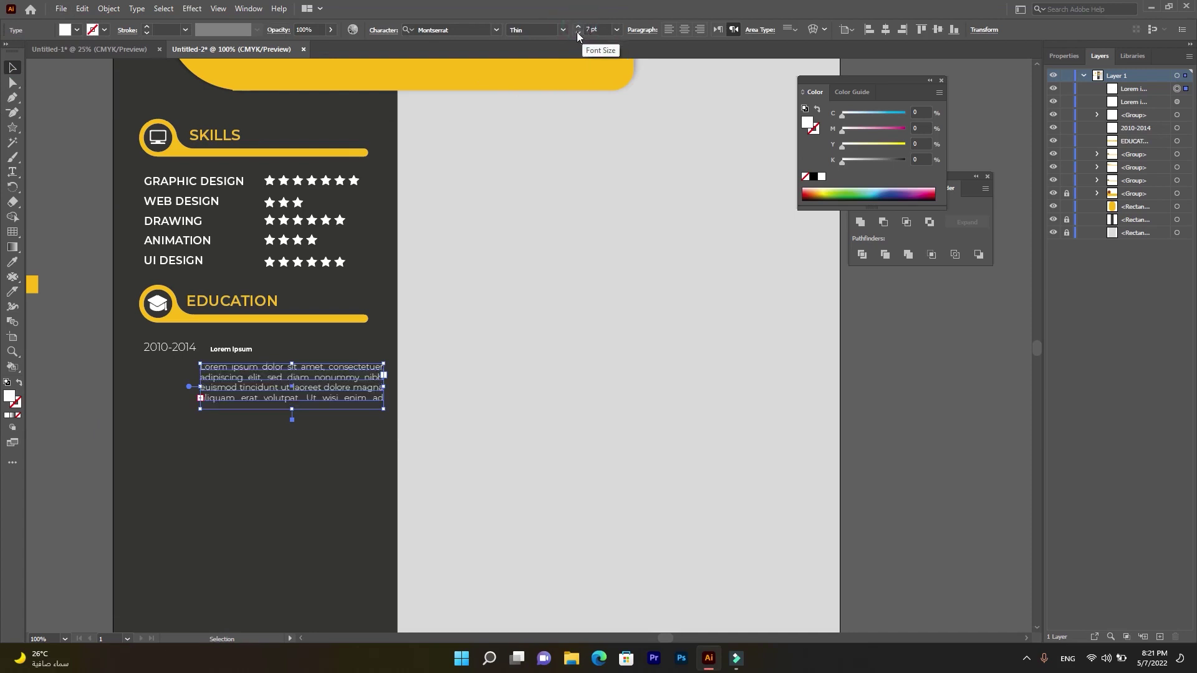
pyautogui.click(577, 33)
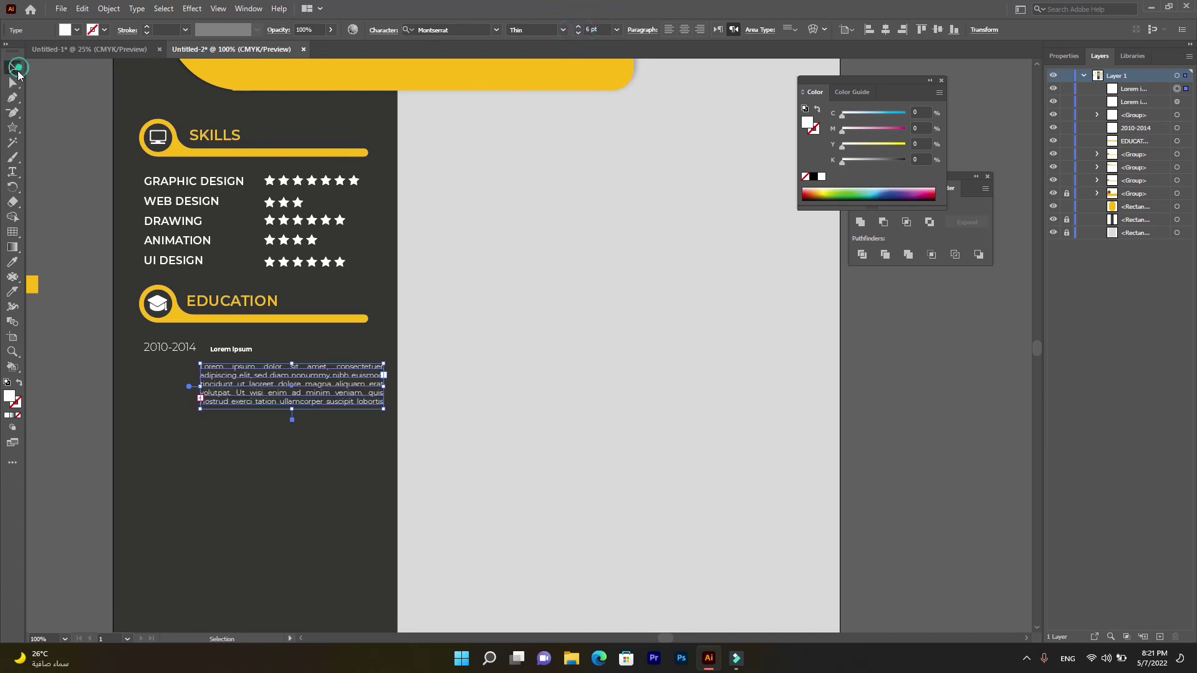
pyautogui.hotkey('ctrl', '+')
# Enlarge the Lorem ipsum heading to 9 pt and align the paragraph and 2010-2014 date with it.
pyautogui.click(227, 329)
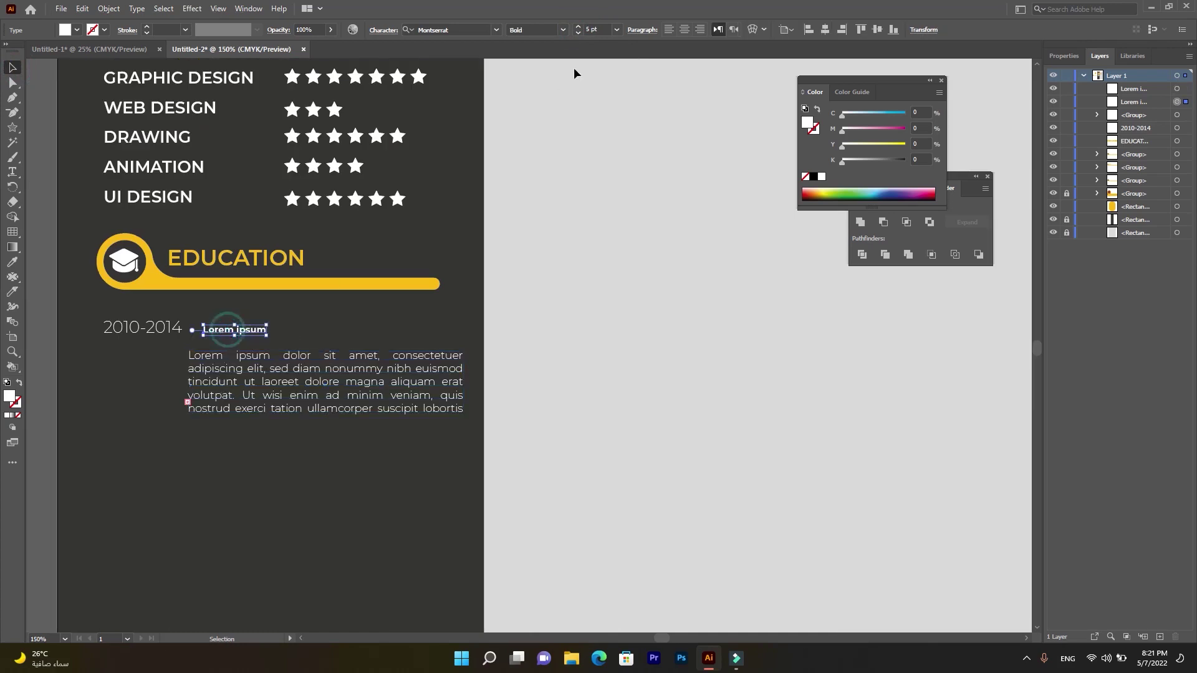
pyautogui.click(578, 27)
pyautogui.click(578, 27)
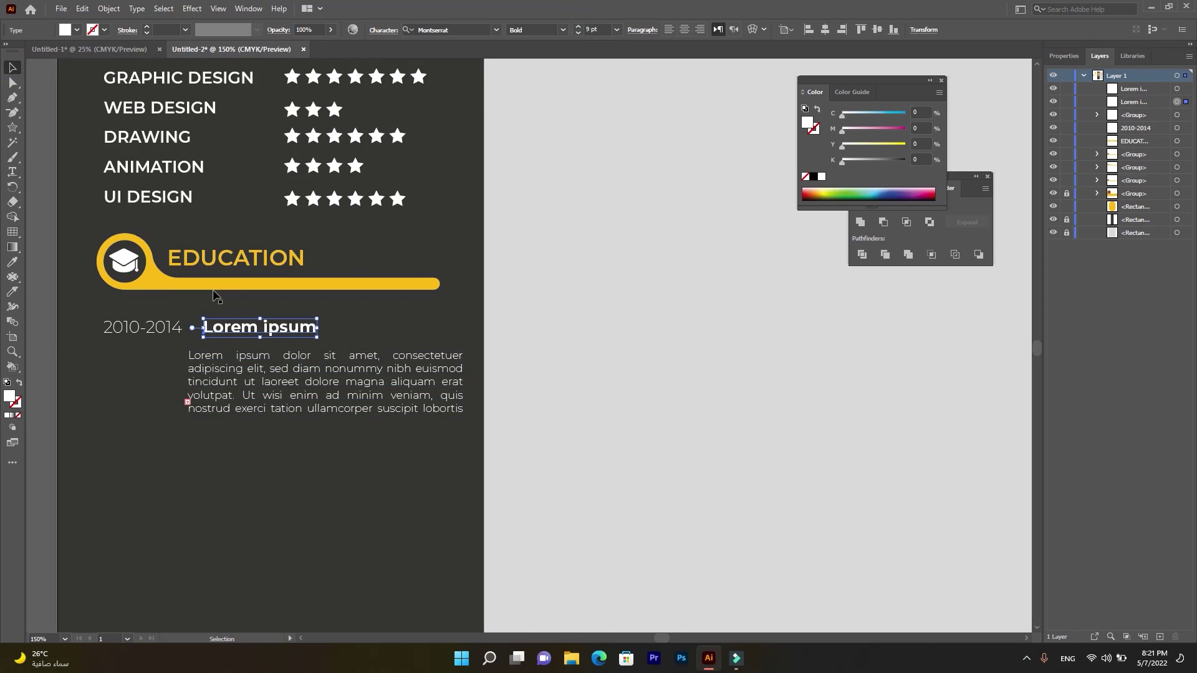
pyautogui.keyDown('shift'); pyautogui.click(156, 333); pyautogui.keyUp('shift')
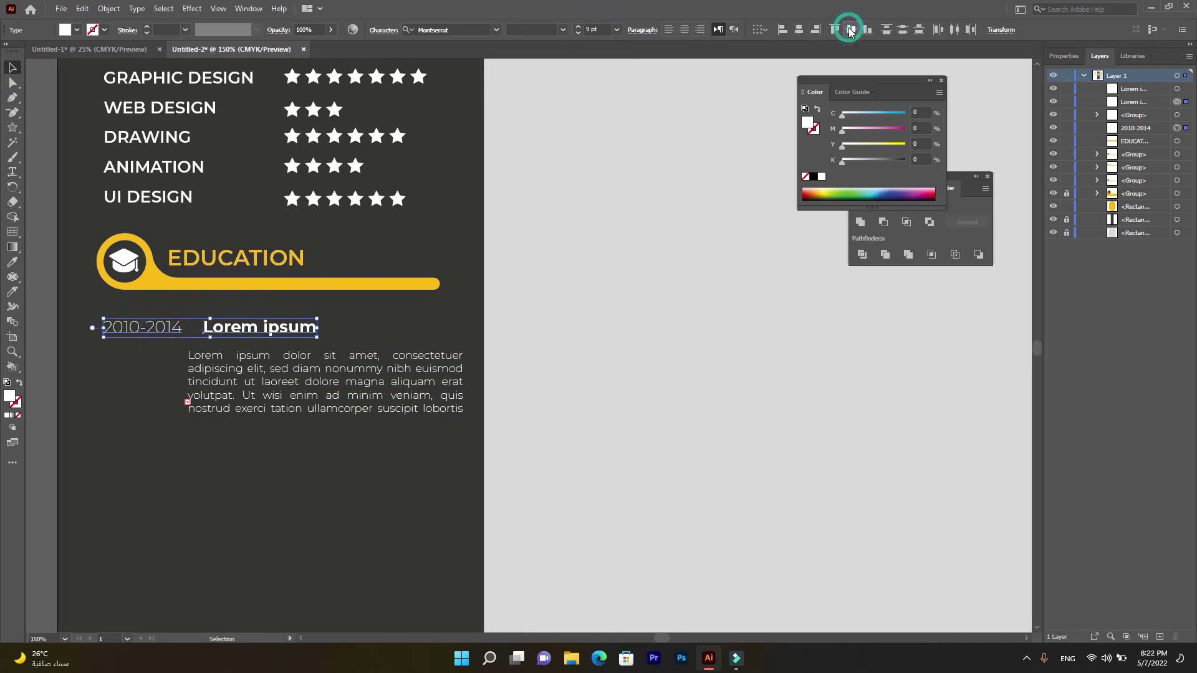
pyautogui.click(288, 366)
pyautogui.moveTo(228, 374); pyautogui.dragTo(243, 373)
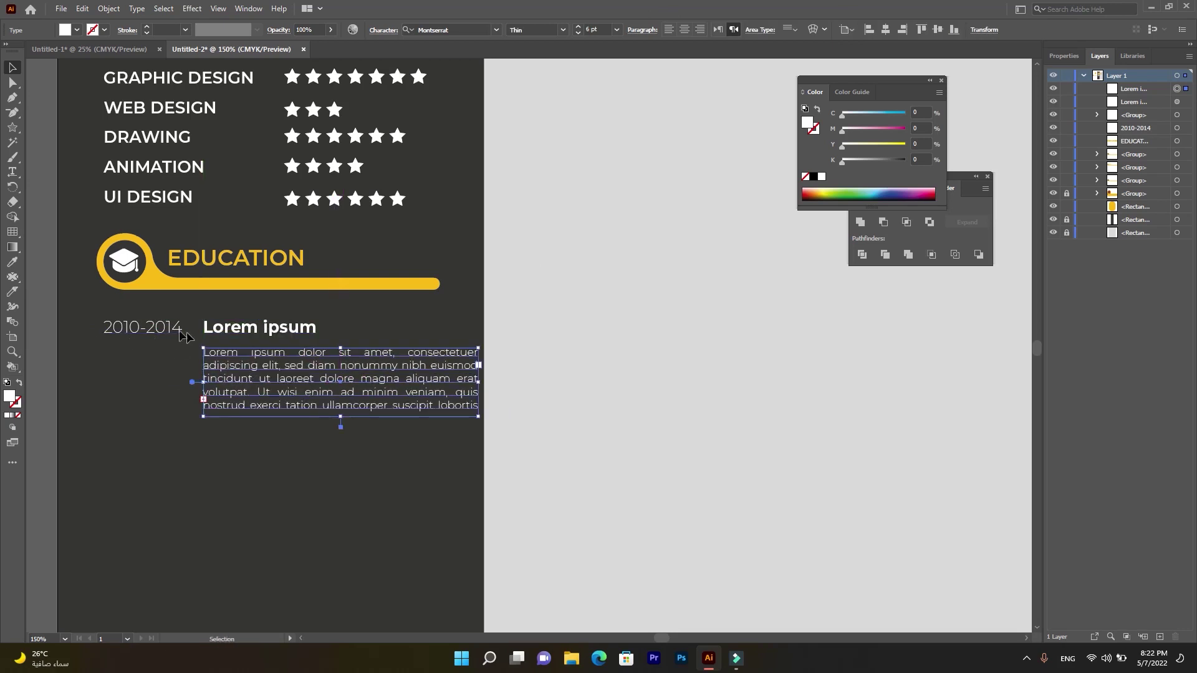
pyautogui.moveTo(170, 334); pyautogui.dragTo(178, 335)
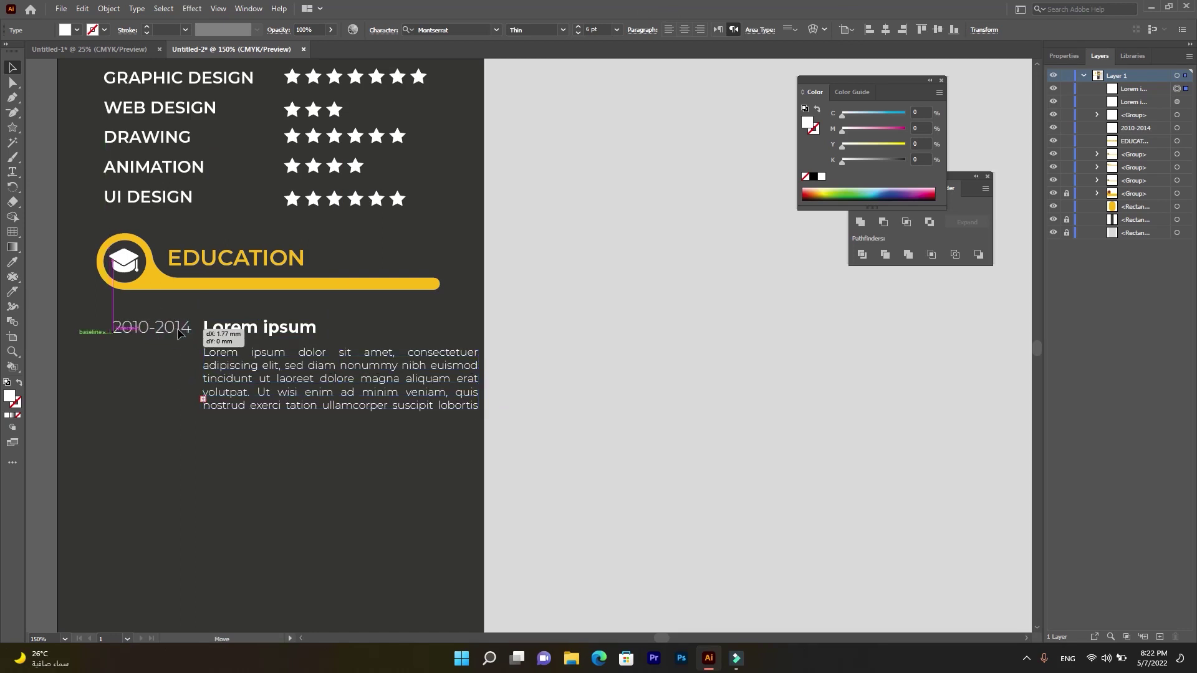
pyautogui.moveTo(181, 334); pyautogui.dragTo(182, 333)
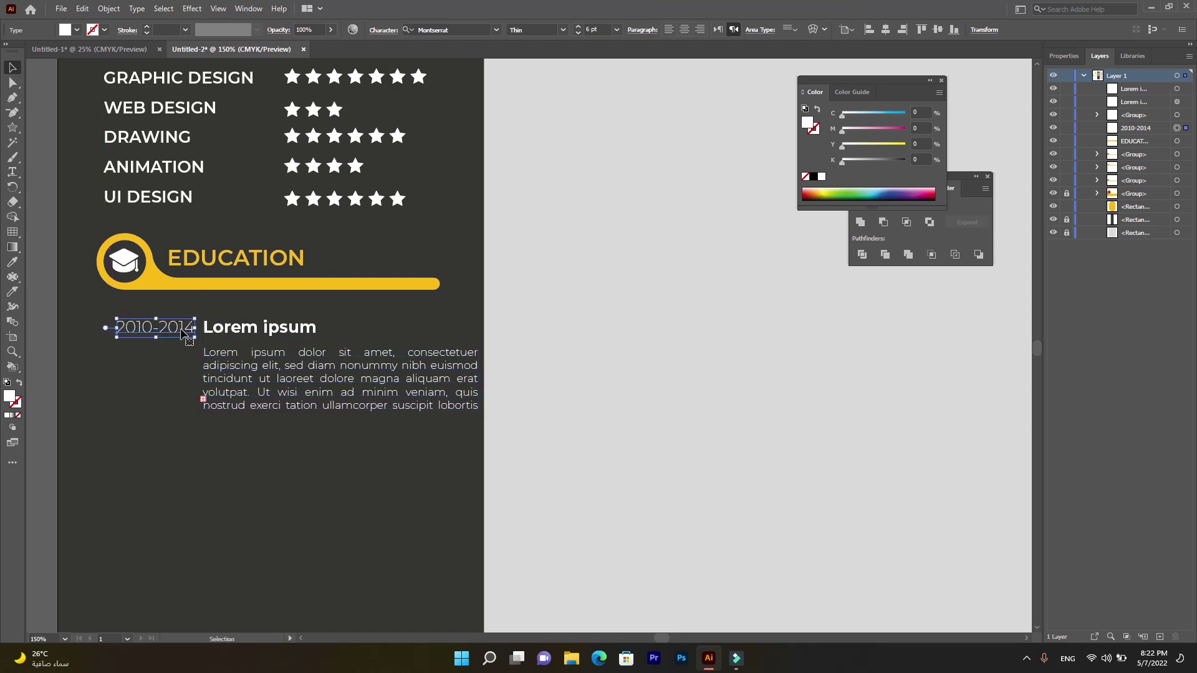
pyautogui.click(237, 452)
pyautogui.click(202, 400)
pyautogui.click(190, 417)
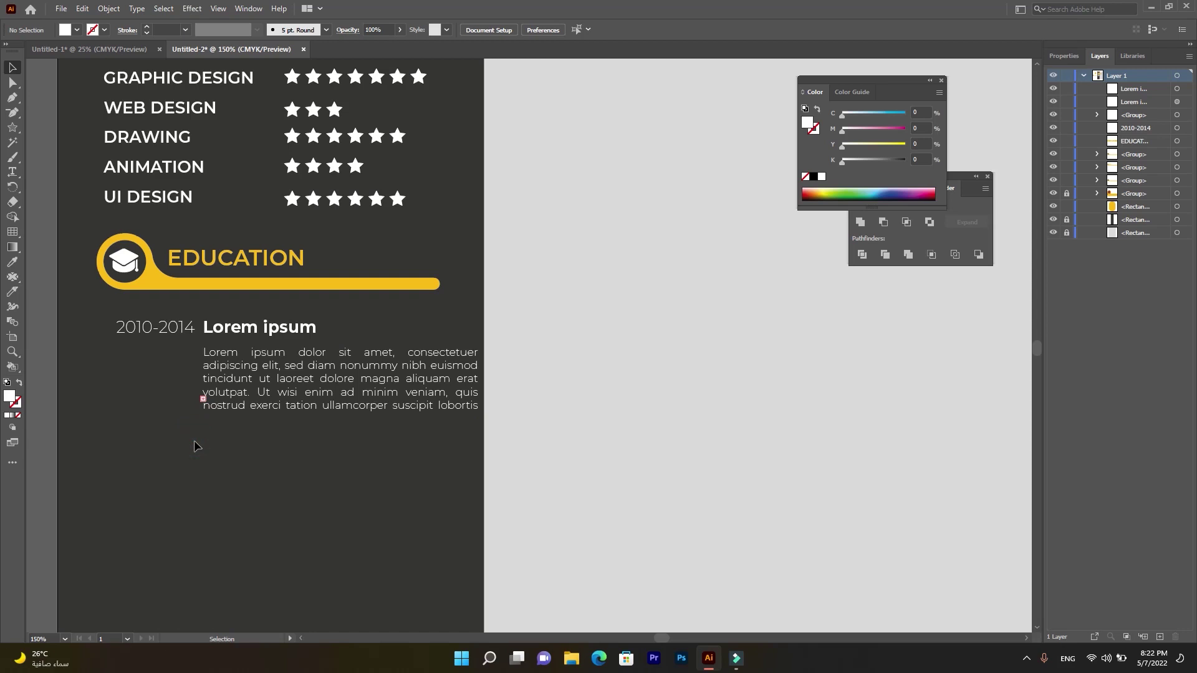
# Group the date, heading and paragraph of the education entry.
pyautogui.moveTo(235, 377); pyautogui.dragTo(259, 406)
pyautogui.rightClick(262, 376)
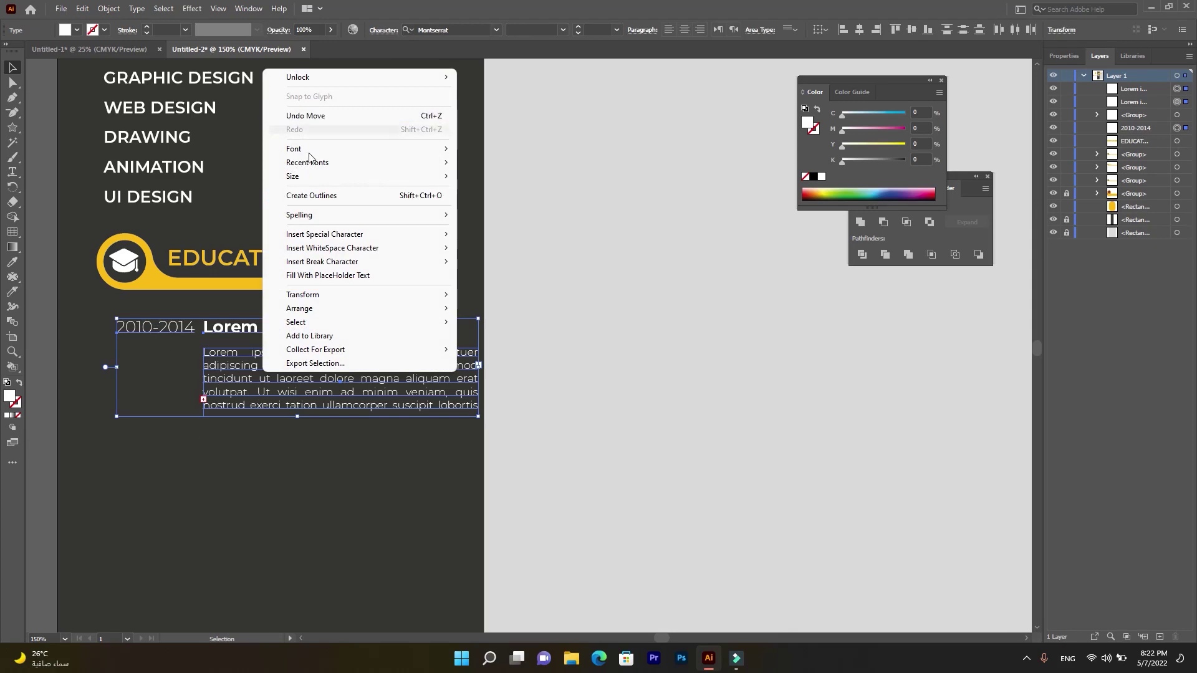
pyautogui.click(118, 9)
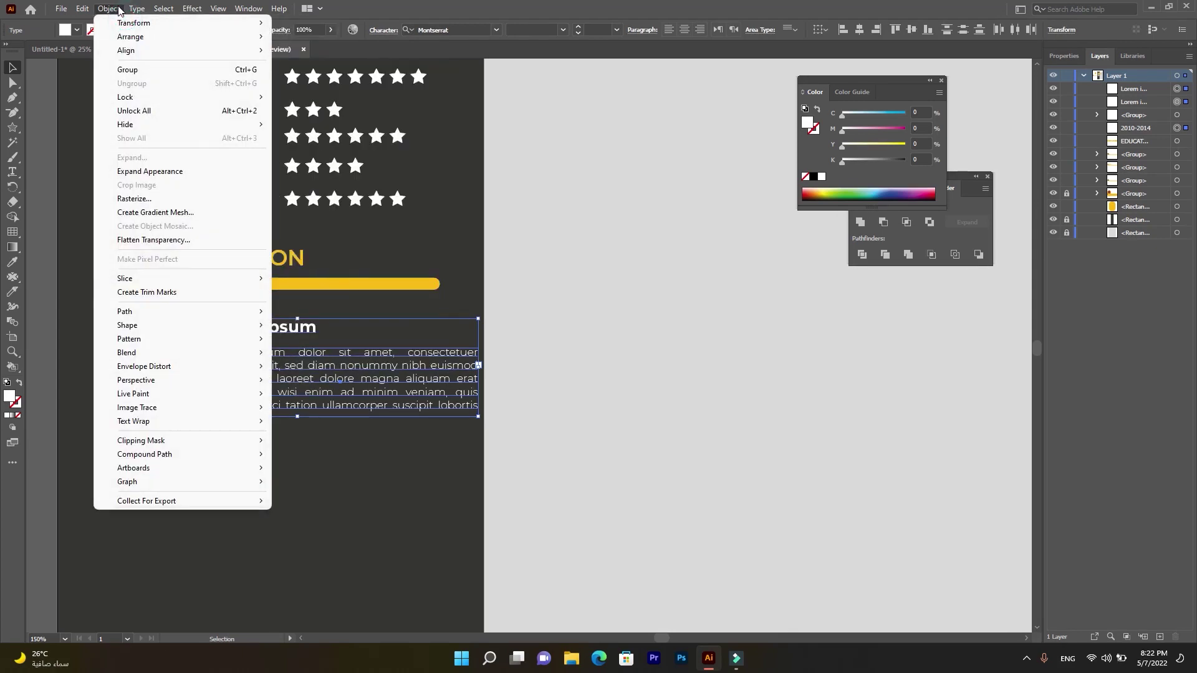
pyautogui.click(125, 66)
# Drag a copy of the entry below it, then duplicate again with Ctrl+D for a third.
pyautogui.scroll(-2, 316, 360)
pyautogui.scroll(-1, 315, 357)
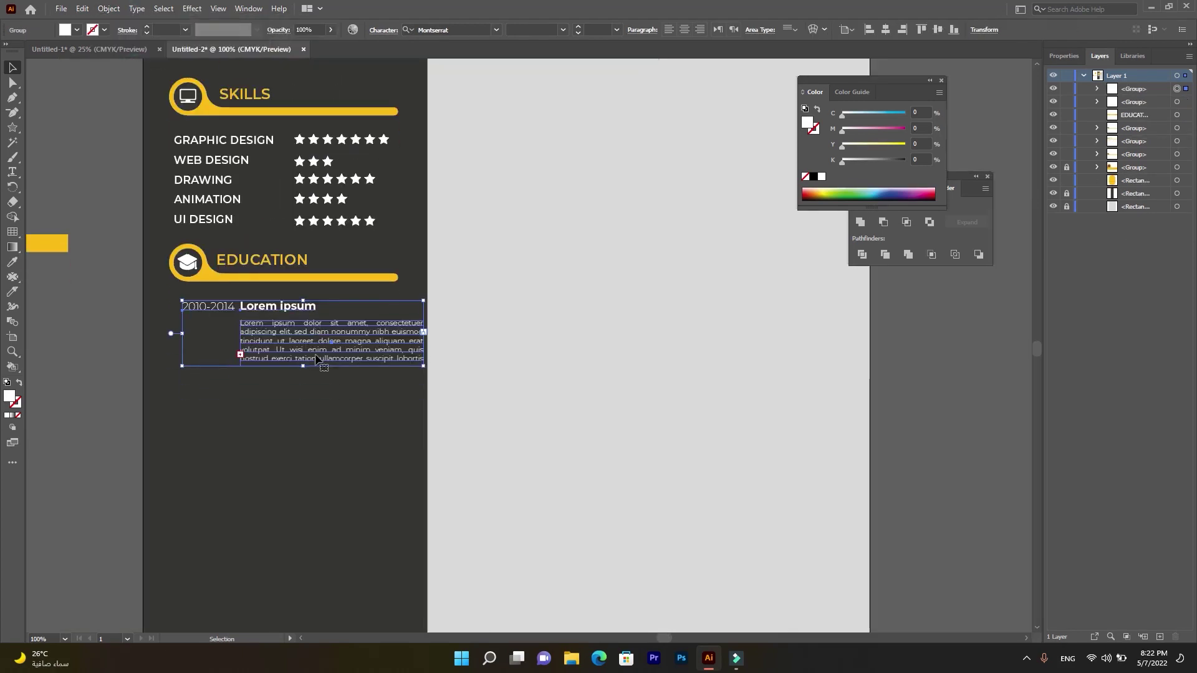
pyautogui.moveTo(307, 346); pyautogui.dragTo(302, 421)
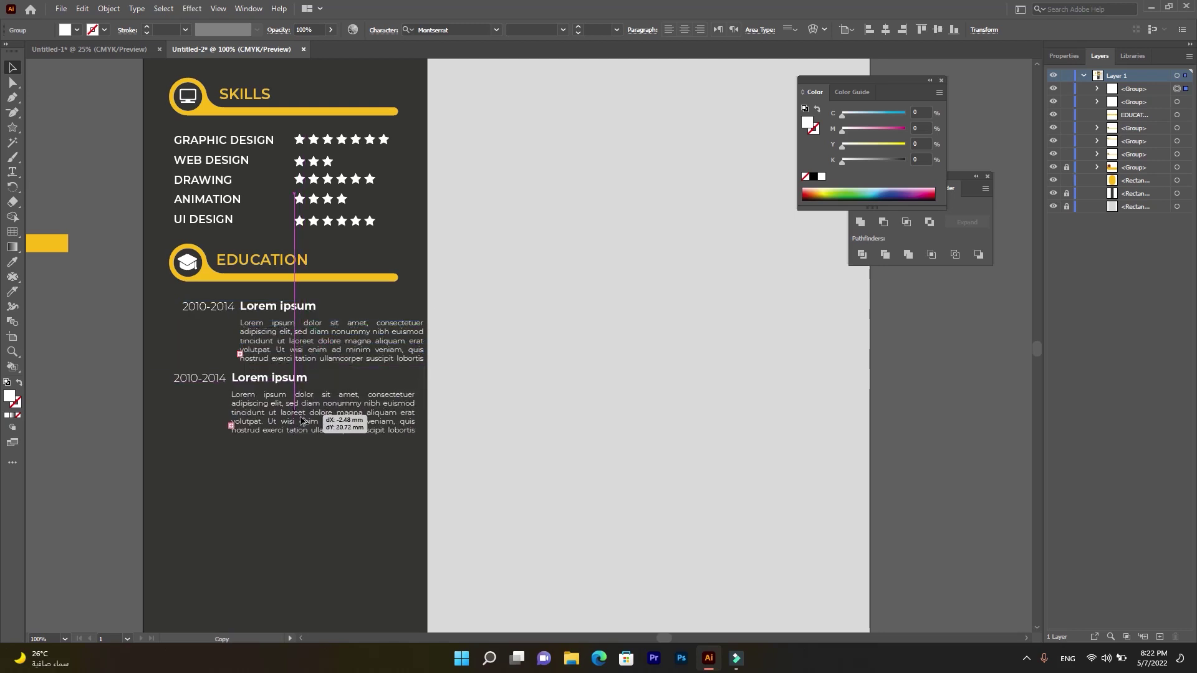
pyautogui.moveTo(304, 424); pyautogui.dragTo(304, 425)
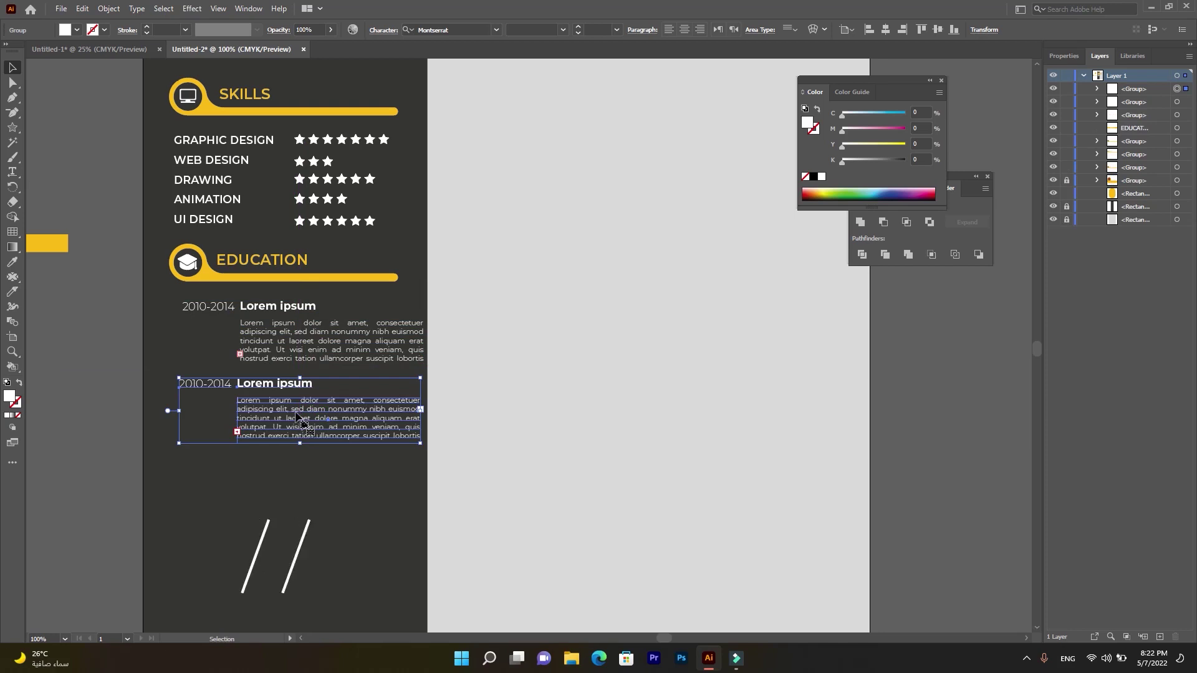
pyautogui.keyDown('shift'); pyautogui.click(265, 338); pyautogui.keyUp('shift')
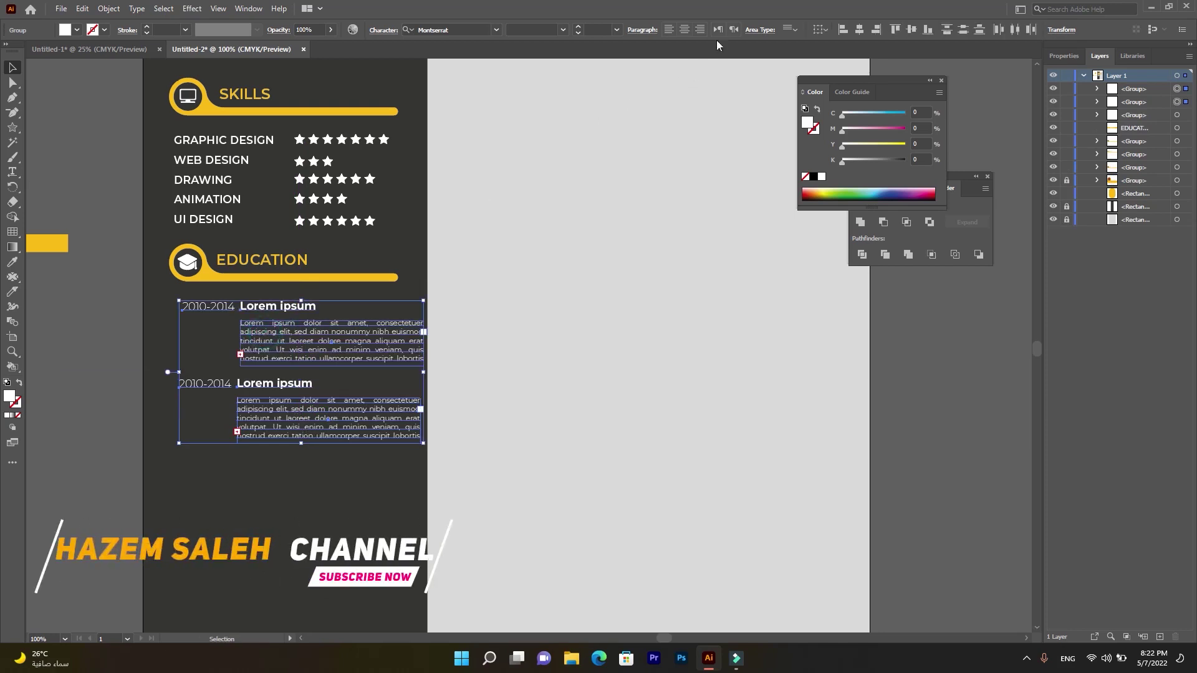
pyautogui.click(590, 308)
pyautogui.click(386, 411)
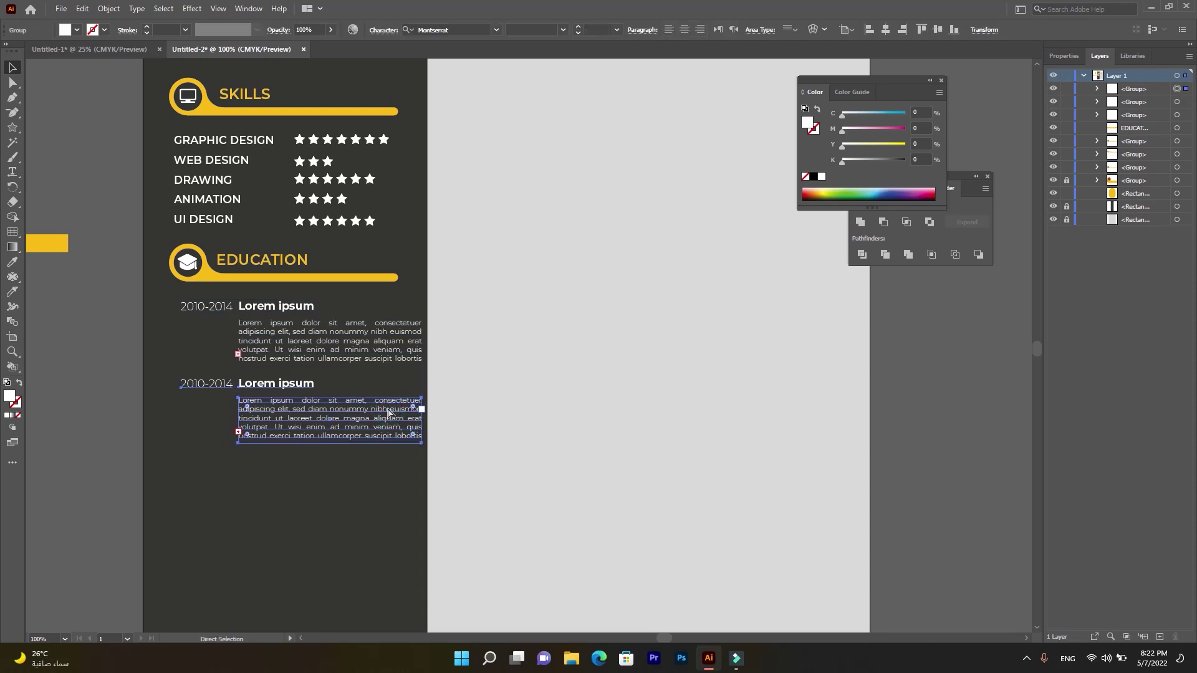
pyautogui.hotkey('ctrl', 'd')
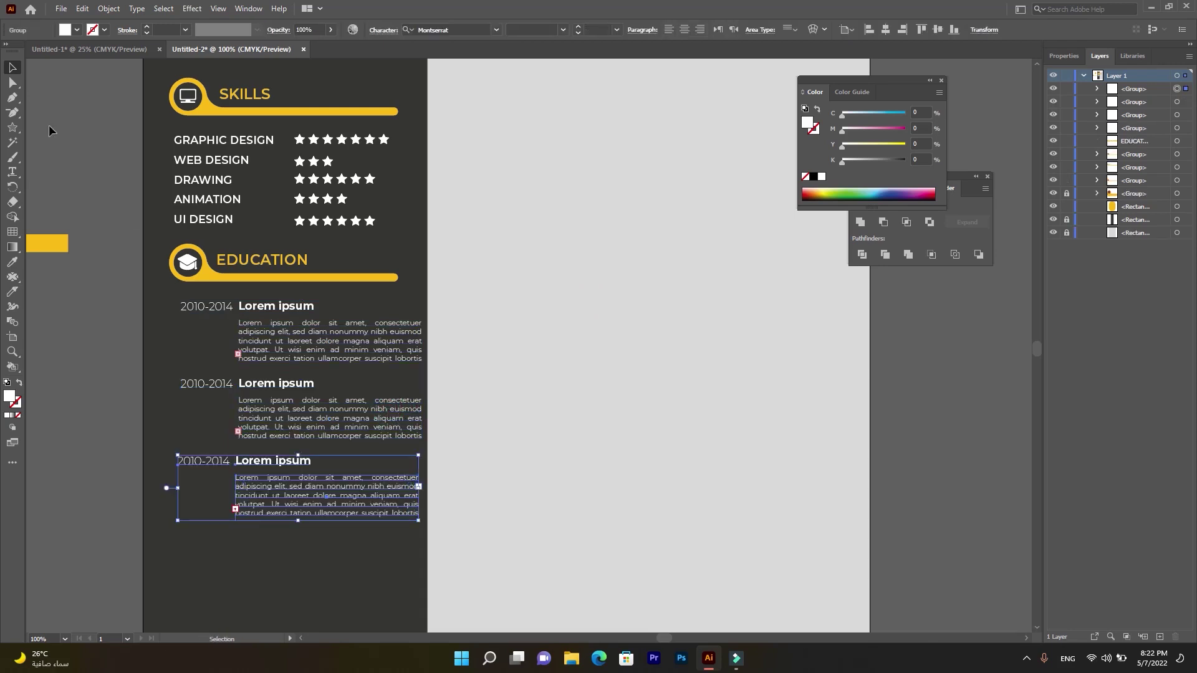
# Draw a small white circle beside the first date and copy it to the other two entries.
pyautogui.rightClick(12, 127)
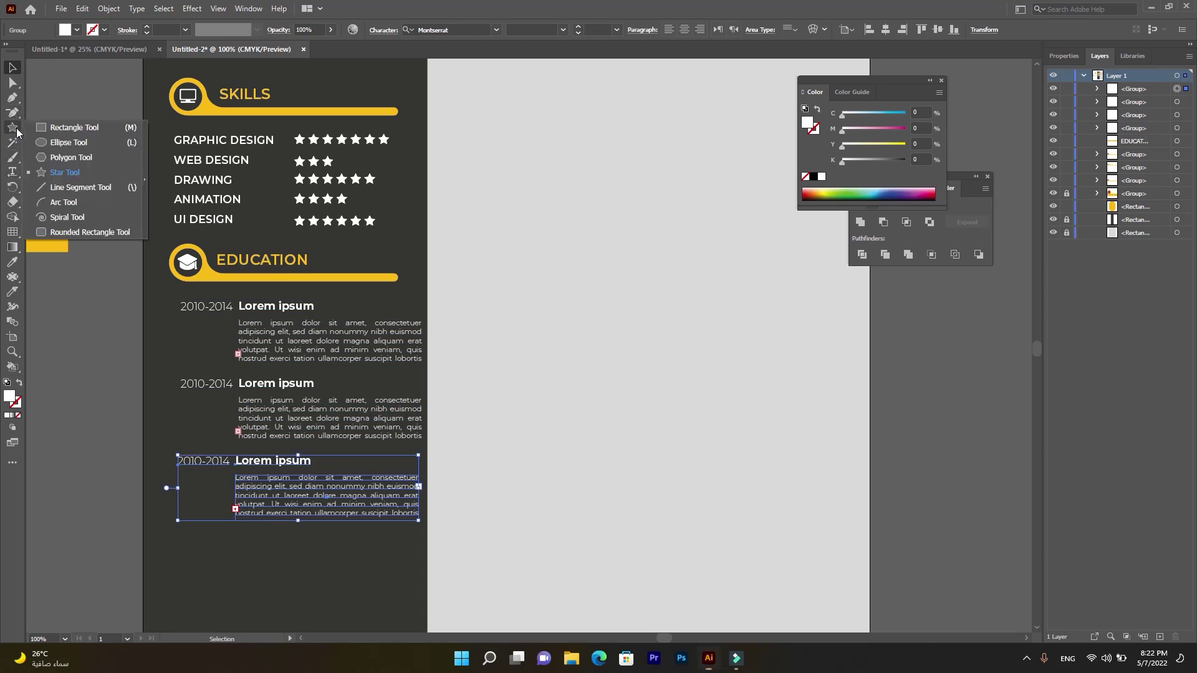
pyautogui.click(60, 142)
pyautogui.moveTo(164, 303); pyautogui.dragTo(174, 312)
pyautogui.click(12, 67)
pyautogui.scroll(3, 120, 237)
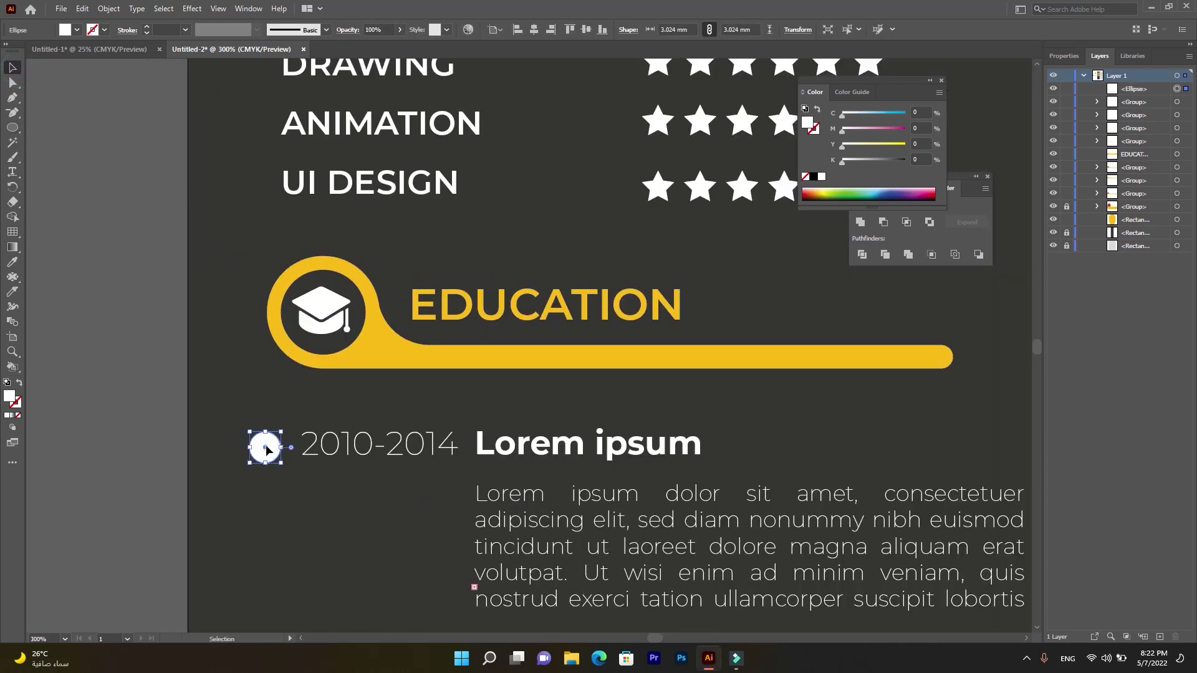
pyautogui.scroll(-1, 273, 436)
pyautogui.scroll(-2, 273, 432)
pyautogui.scroll(-1, 154, 309)
pyautogui.scroll(-1, 214, 282)
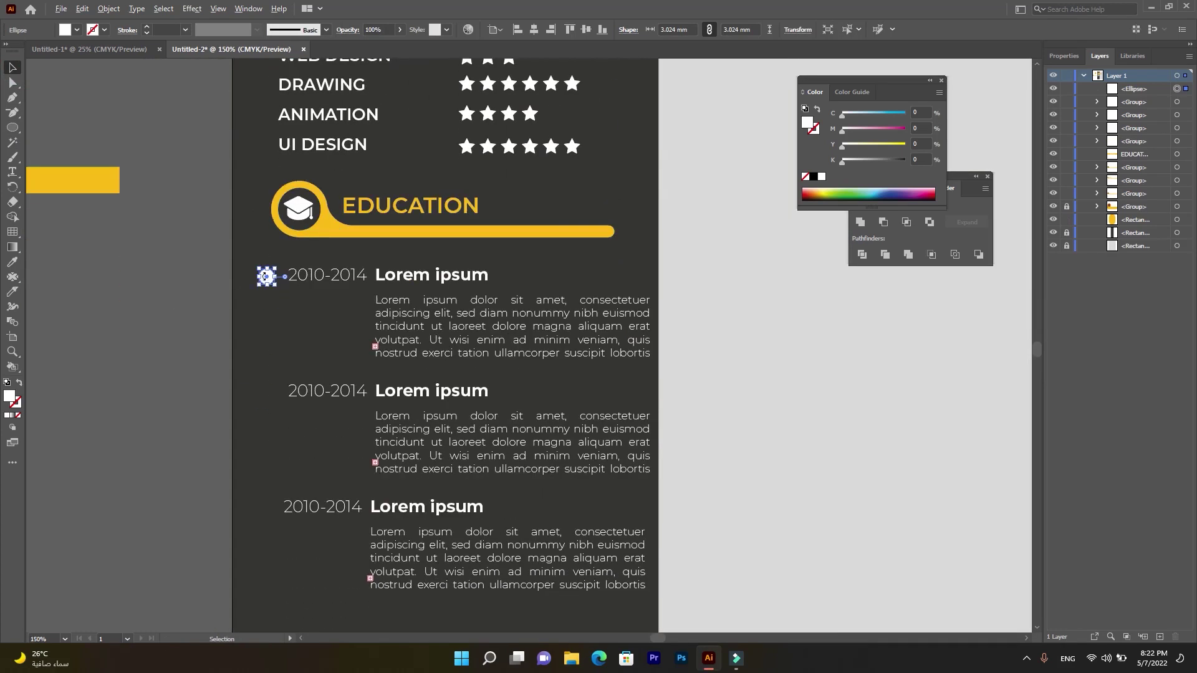
pyautogui.moveTo(267, 279); pyautogui.dragTo(266, 505)
pyautogui.moveTo(241, 266); pyautogui.dragTo(278, 527)
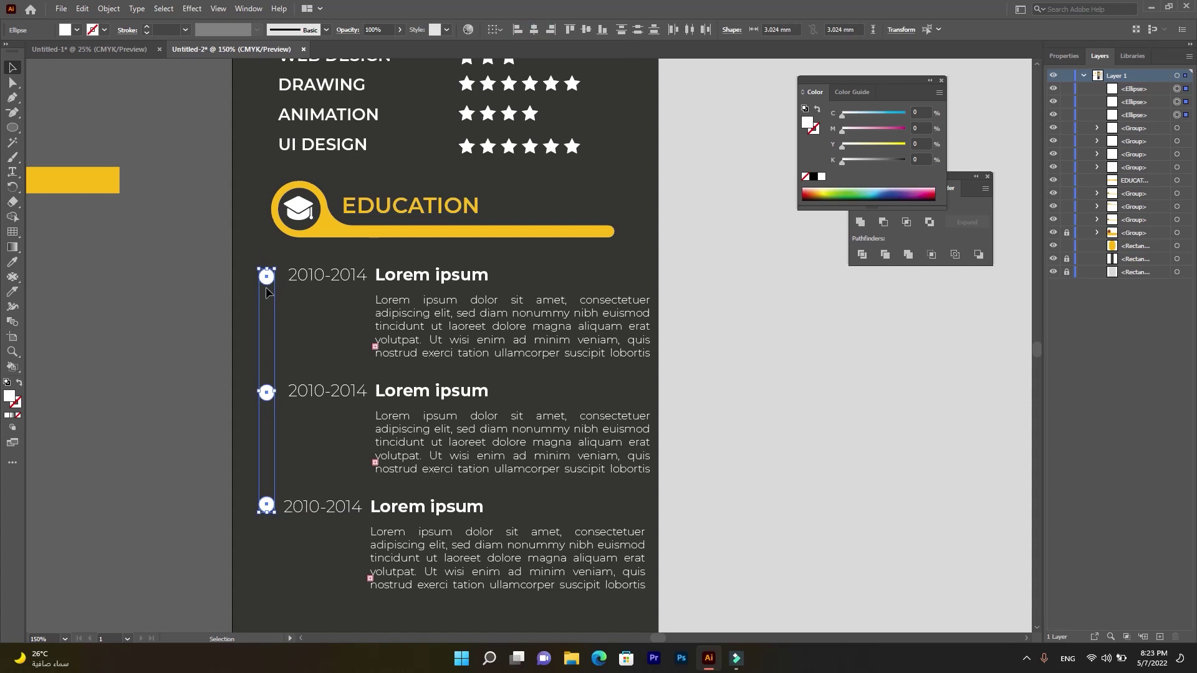
# Draw a thin vertical rectangle running through the three dots.
pyautogui.rightClick(12, 127)
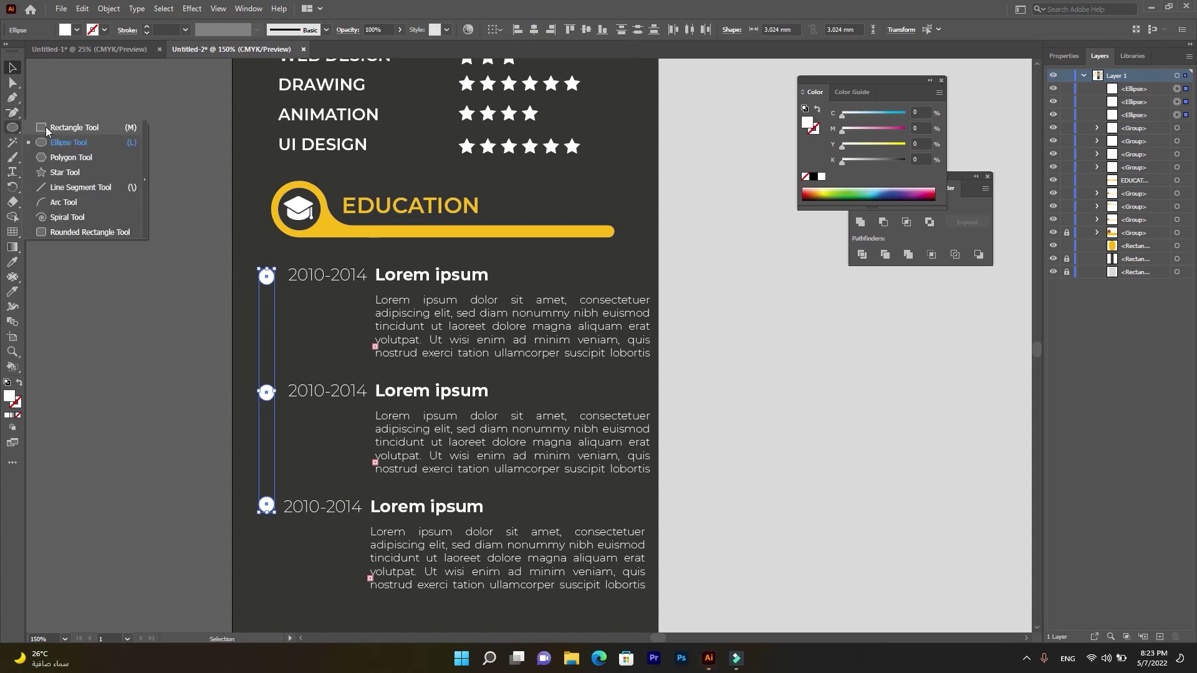
pyautogui.click(50, 128)
pyautogui.scroll(3, 266, 269)
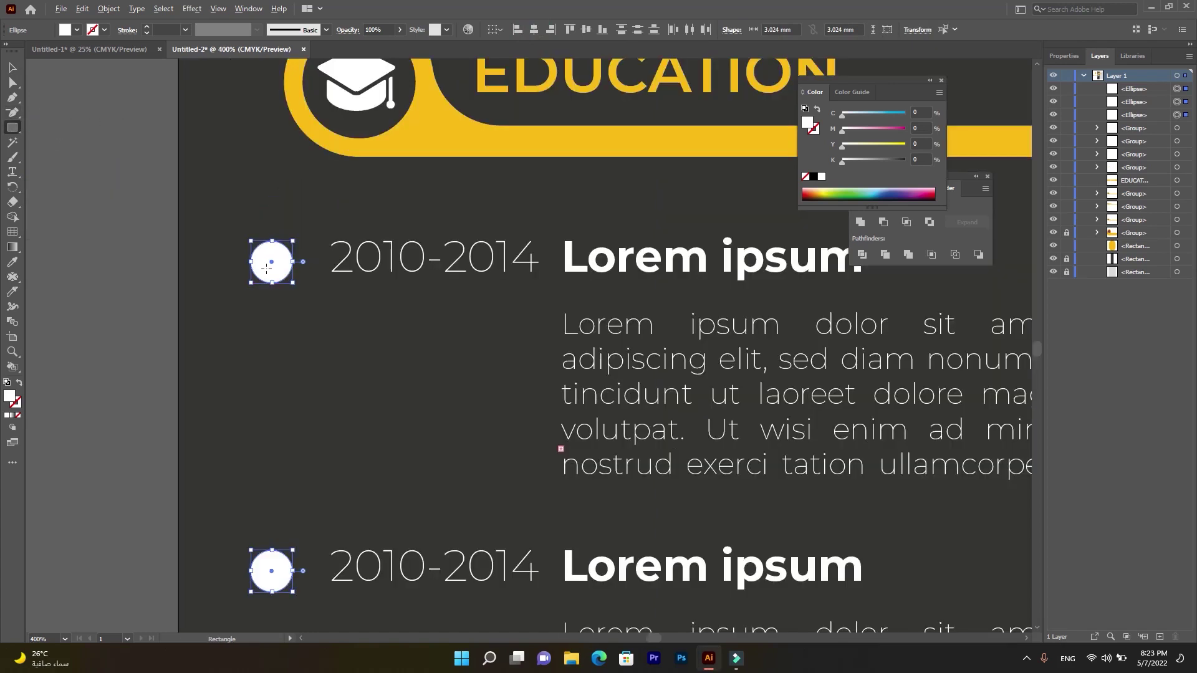
pyautogui.moveTo(266, 258)
pyautogui.mouseDown()
pyautogui.moveTo(283, 610)
pyautogui.moveTo(275, 586)
pyautogui.mouseUp()
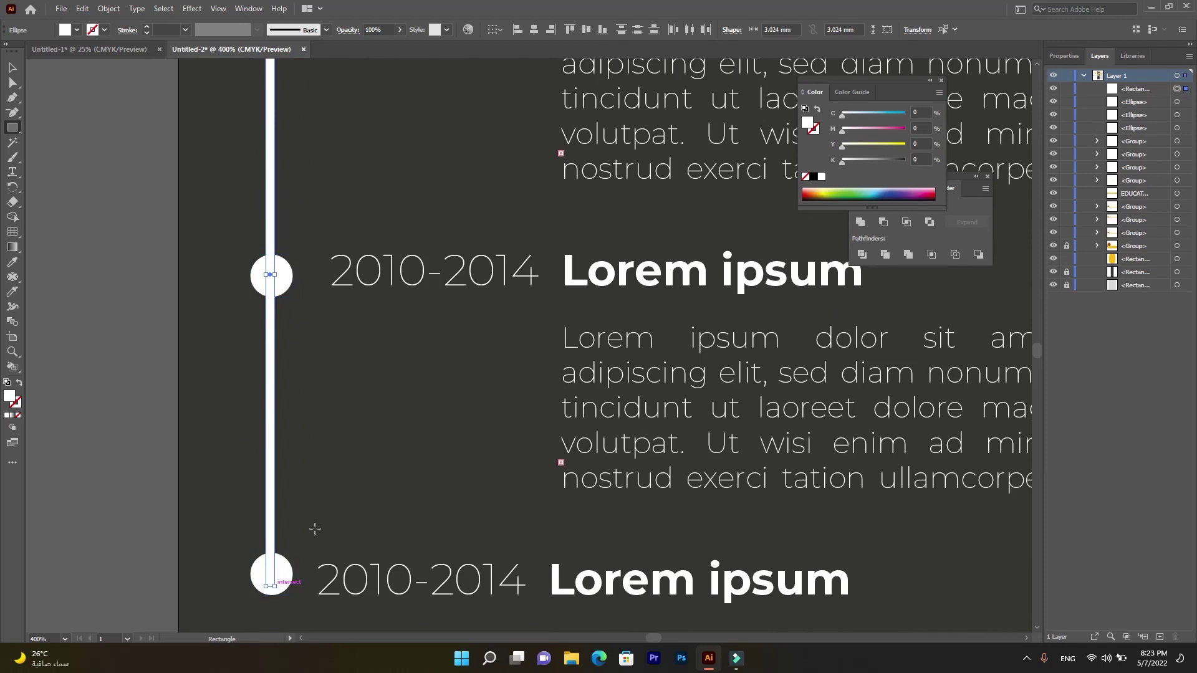
# Make the vertical line yellow by sampling the heading bar's colour with the Eyedropper.
pyautogui.click(534, 30)
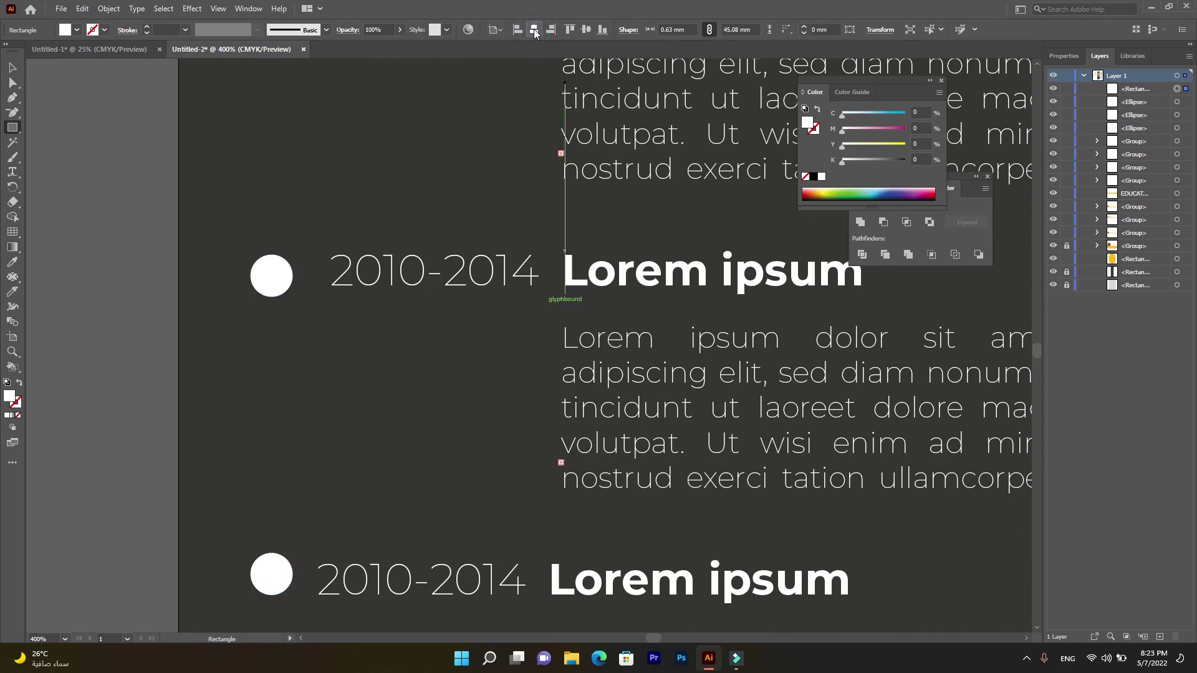
pyautogui.hotkey('ctrl', 'z')
pyautogui.keyDown('alt'); pyautogui.scroll(-3, 398, 202); pyautogui.keyUp('alt')
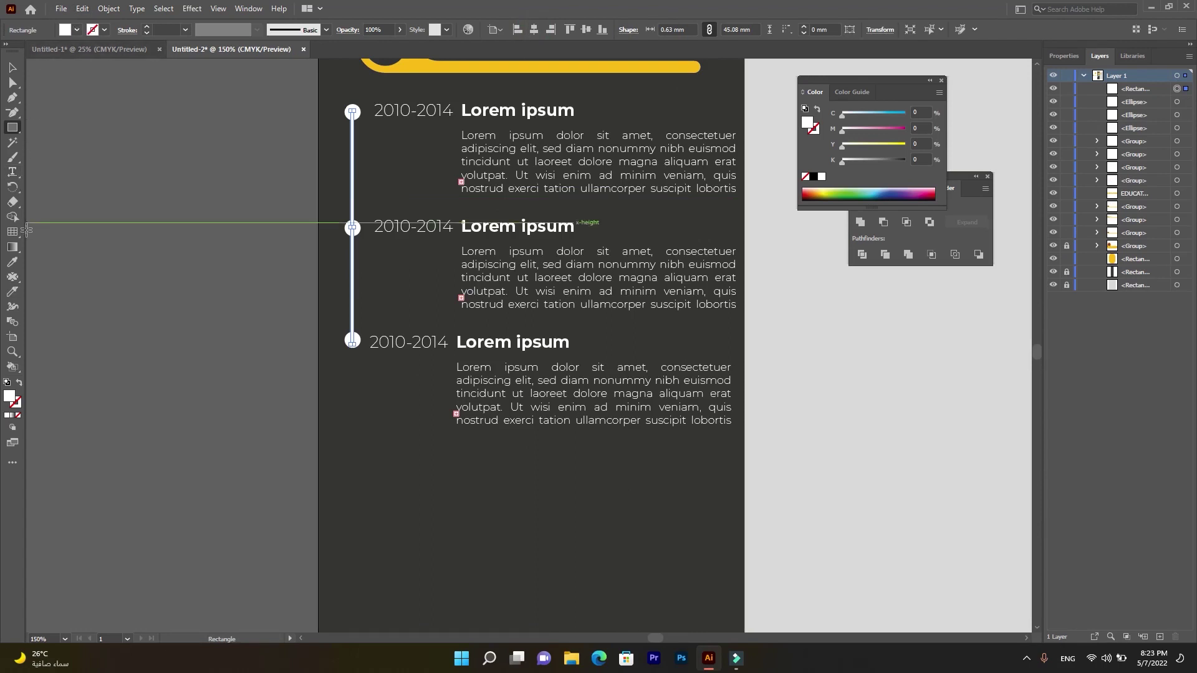
pyautogui.click(12, 261)
pyautogui.click(522, 66)
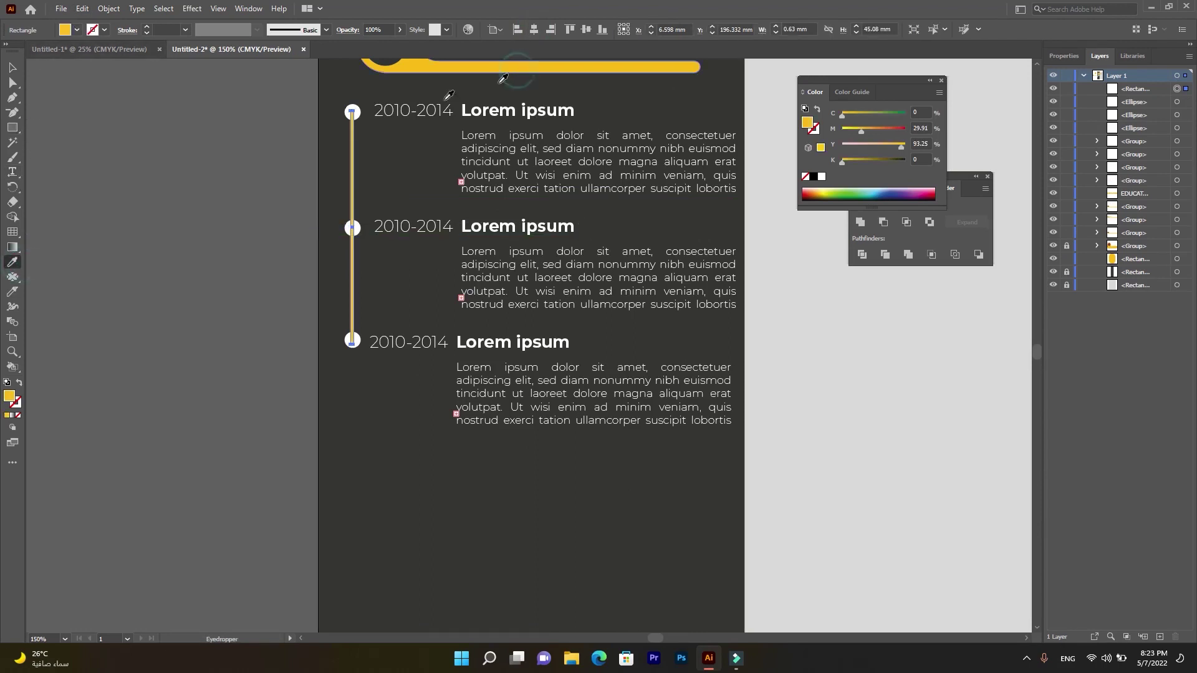
pyautogui.click(12, 67)
# Centre the three dots and line horizontally, then send the line one step backward.
pyautogui.moveTo(325, 97); pyautogui.dragTo(351, 346)
pyautogui.click(534, 30)
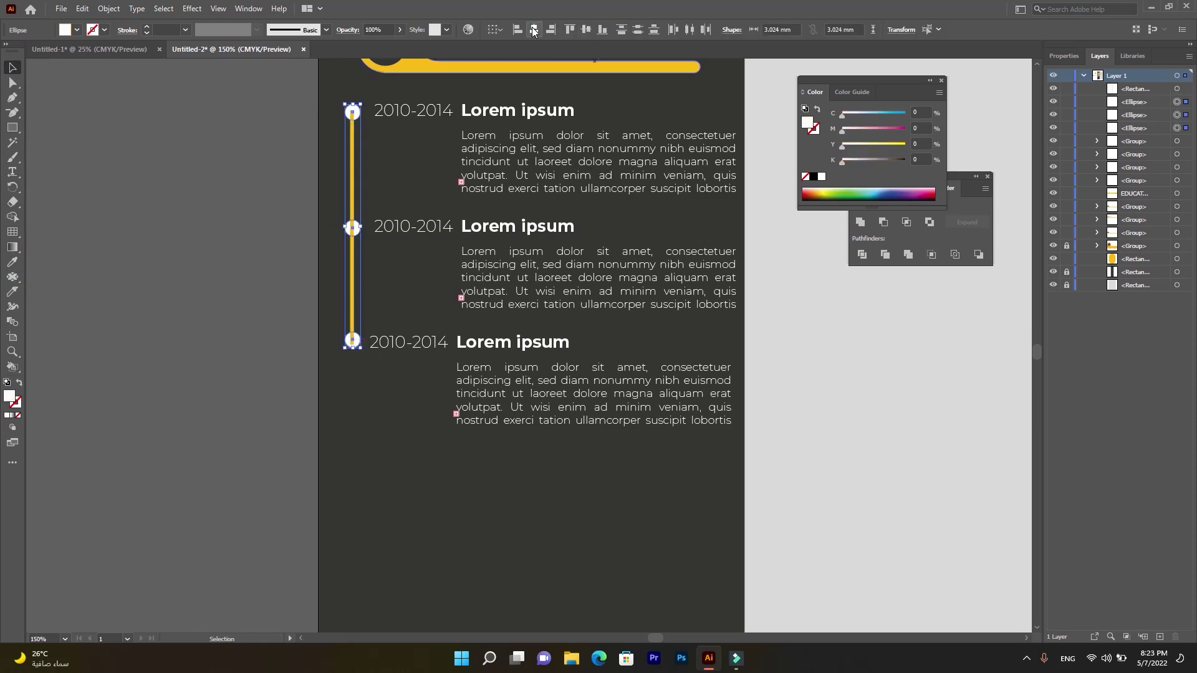
pyautogui.click(128, 121)
pyautogui.click(353, 169)
pyautogui.press('a')
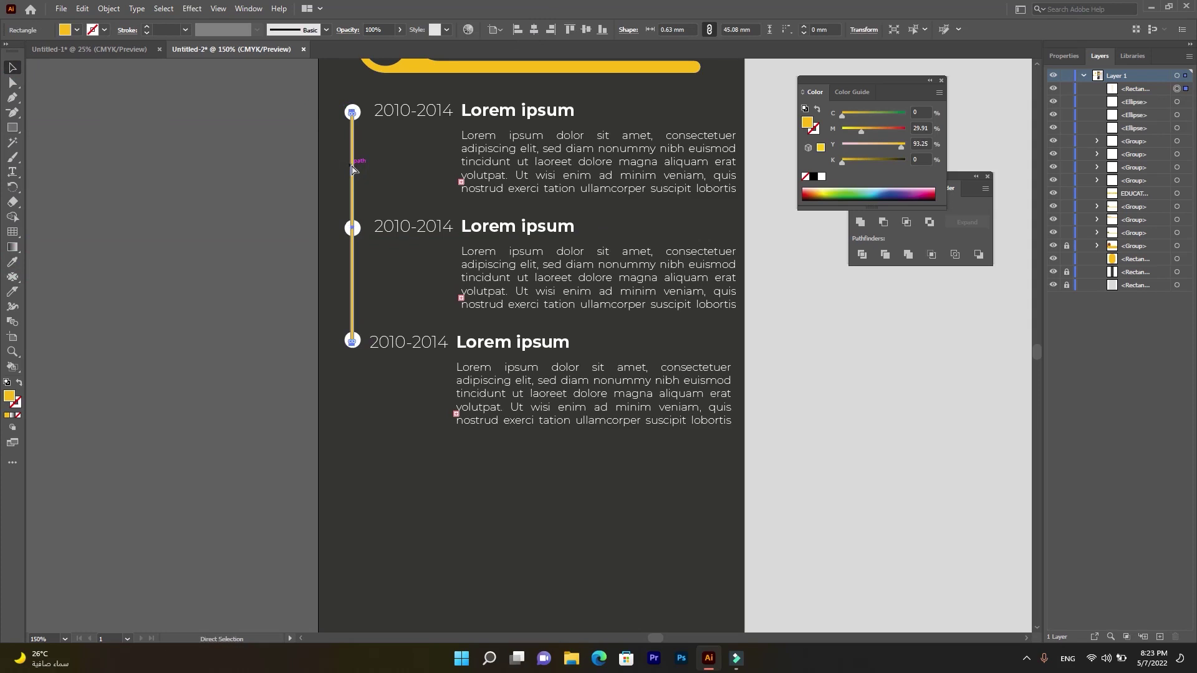
pyautogui.hotkey('ctrl', '[')
pyautogui.press('v')
# Send the yellow line behind the dots via Arrange and re-centre dots and line.
pyautogui.rightClick(349, 166)
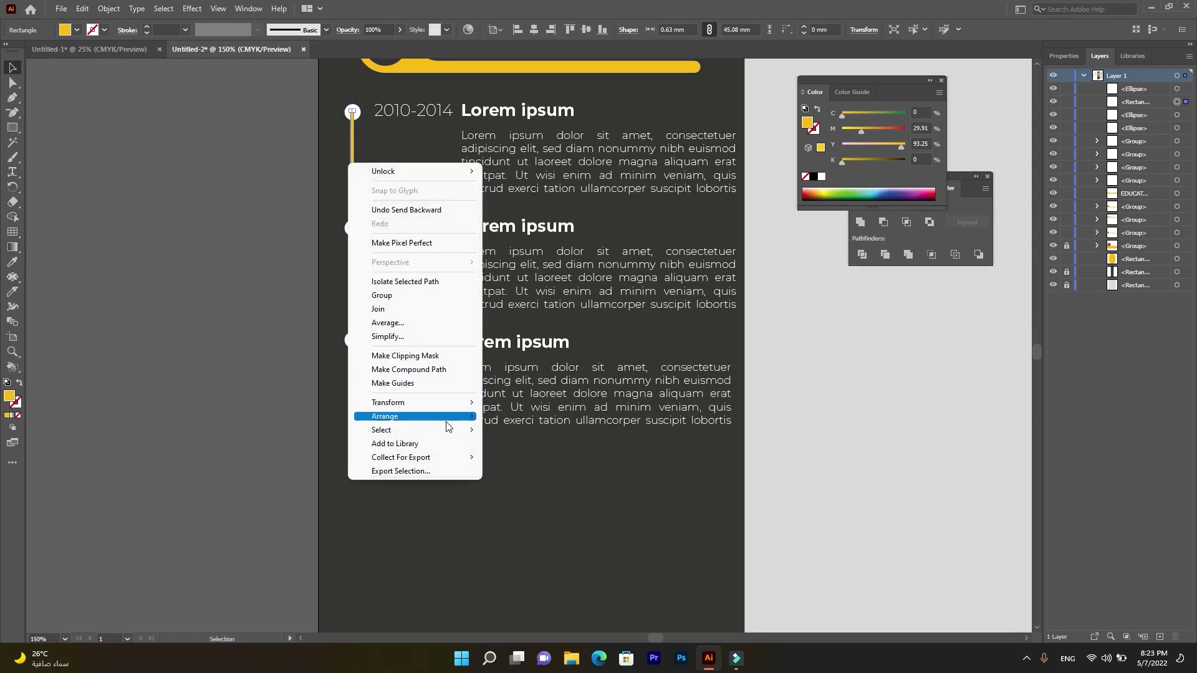
pyautogui.moveTo(414, 417)
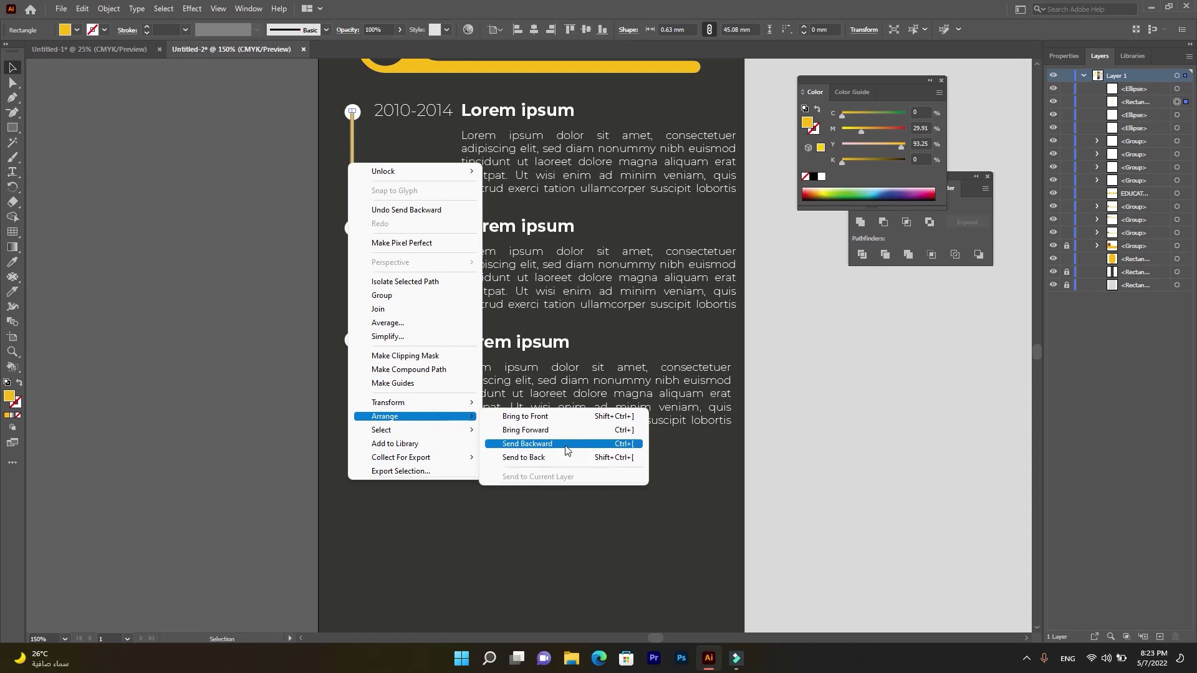
pyautogui.click(567, 444)
pyautogui.press('a')
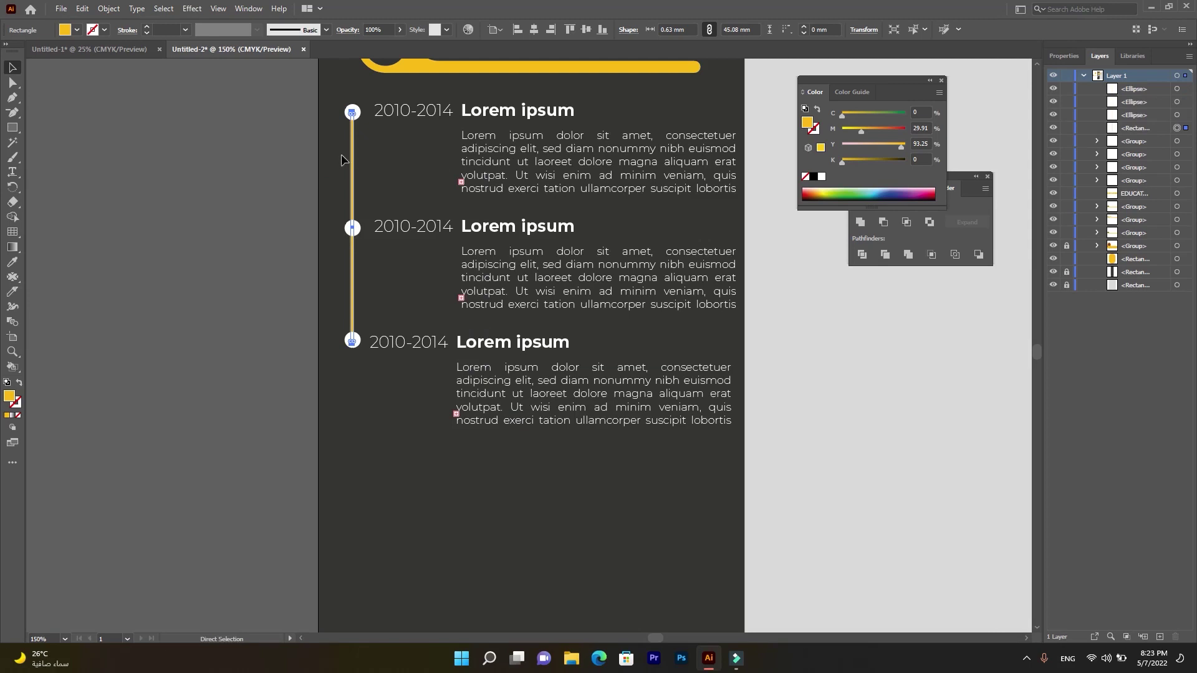
pyautogui.click(320, 160)
pyautogui.moveTo(326, 79); pyautogui.dragTo(350, 364)
pyautogui.click(531, 31)
pyautogui.click(307, 160)
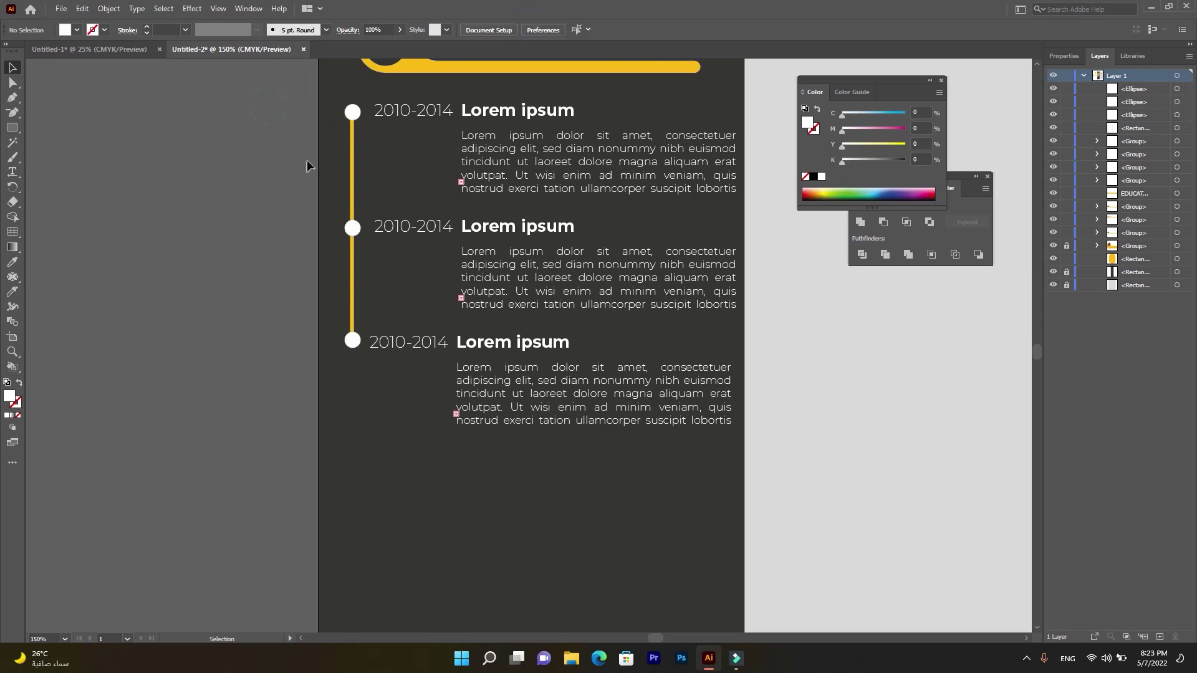
# Zoom in to check, then centre all three dots and the line on one vertical axis.
pyautogui.hotkey('ctrl', '=')
pyautogui.hotkey('ctrl', '=')
pyautogui.hotkey('ctrl', '=')
pyautogui.hotkey('ctrl', '=')
pyautogui.scroll(2, 368, 249)
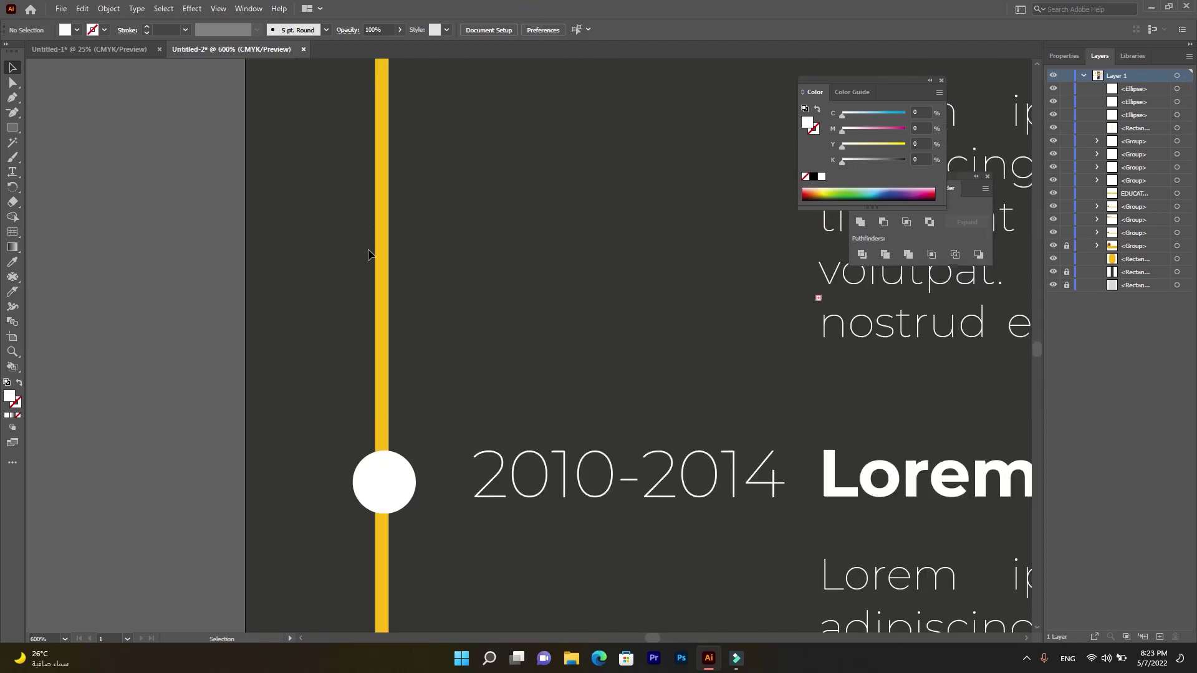
pyautogui.scroll(3, 368, 249)
pyautogui.click(385, 134)
pyautogui.keyDown('alt'); pyautogui.scroll(-3, 413, 263); pyautogui.keyUp('alt')
pyautogui.scroll(-1, 413, 264)
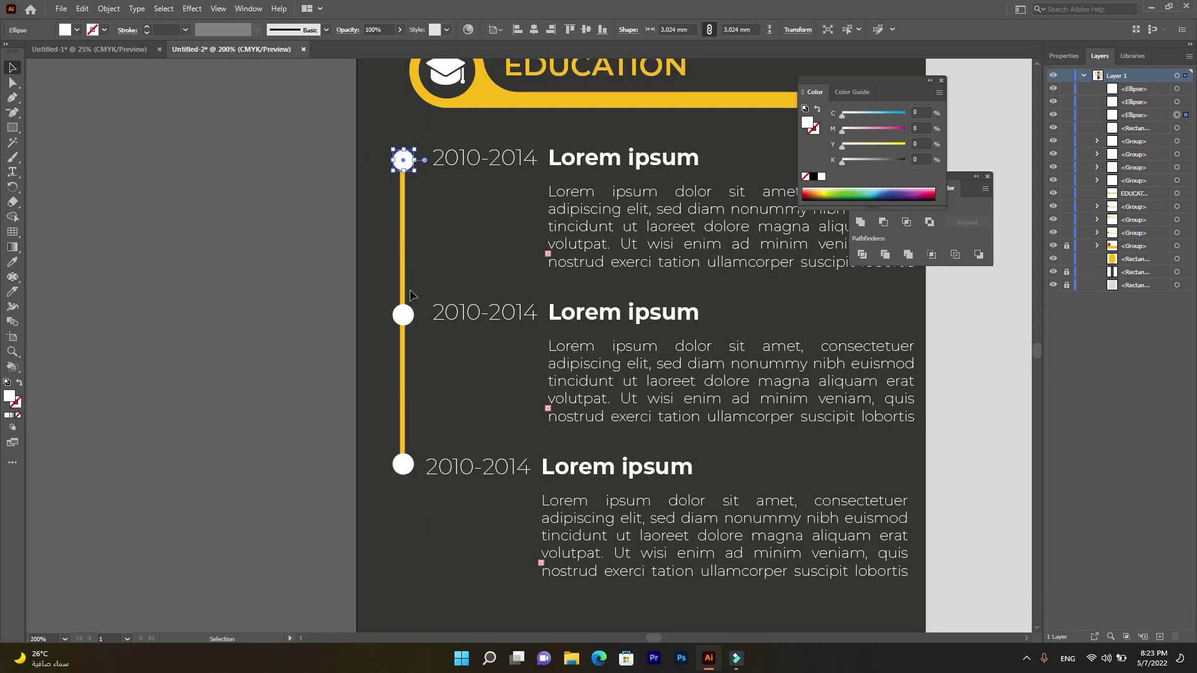
pyautogui.keyDown('shift'); pyautogui.click(404, 316); pyautogui.keyUp('shift')
pyautogui.keyDown('shift'); pyautogui.click(404, 465); pyautogui.keyUp('shift')
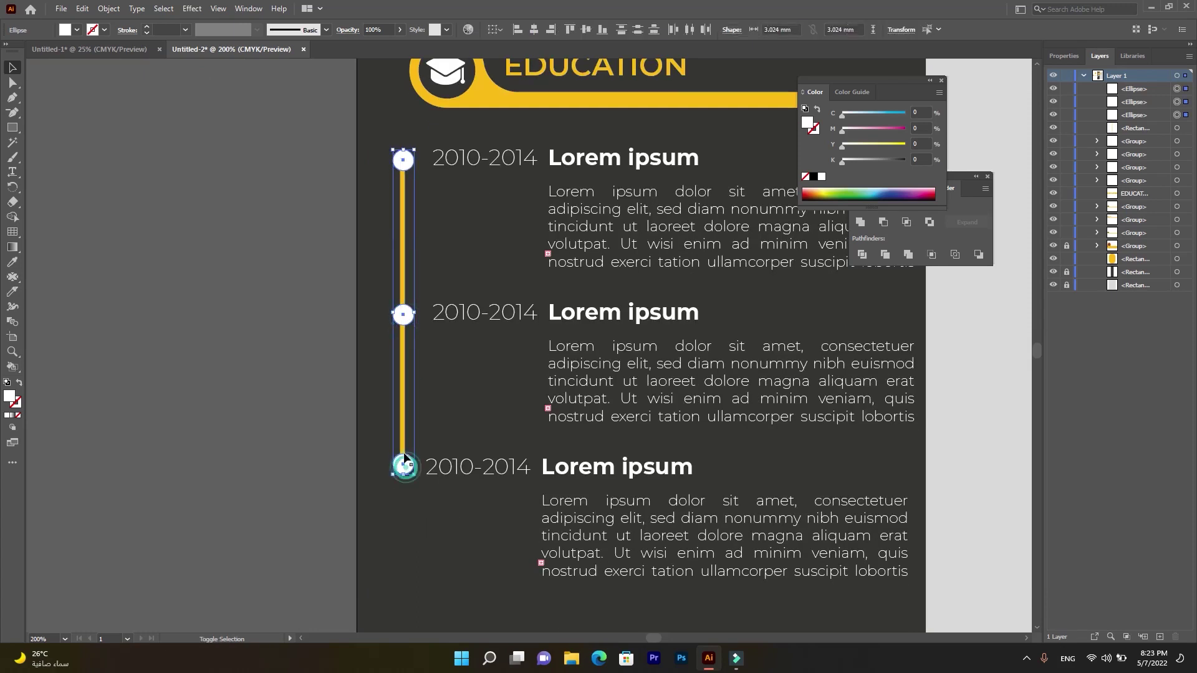
pyautogui.keyDown('shift'); pyautogui.click(402, 436); pyautogui.keyUp('shift')
pyautogui.click(534, 29)
pyautogui.click(292, 163)
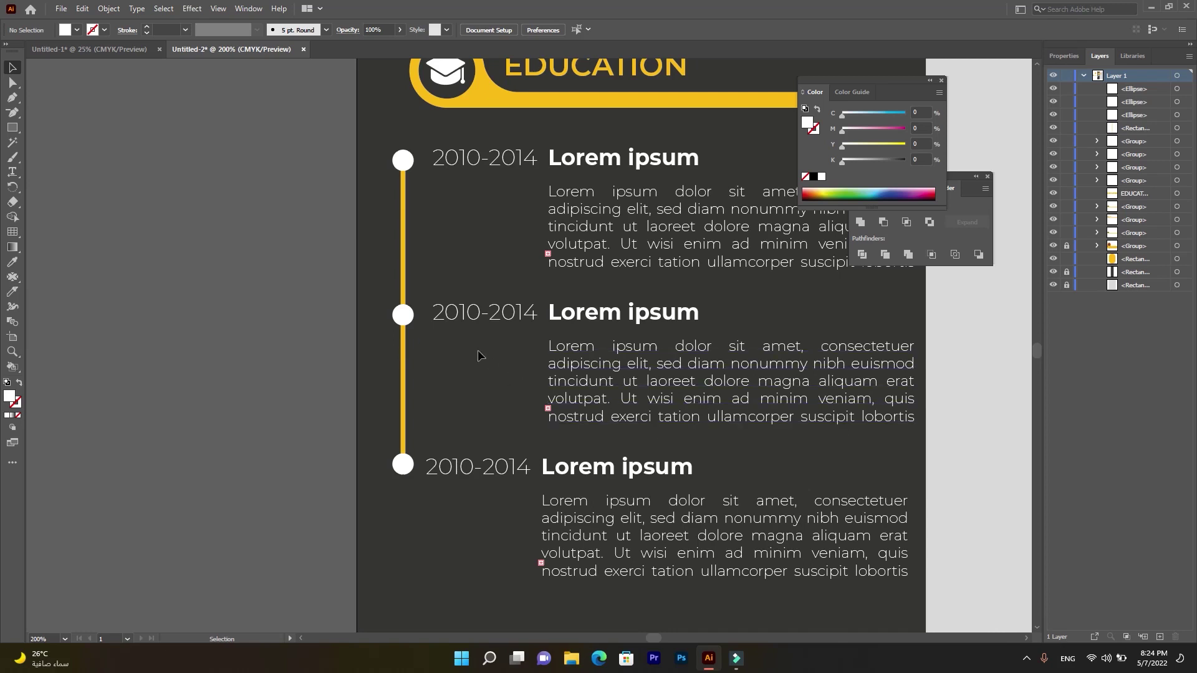
# Group all the Education section's objects into a single group.
pyautogui.hotkey('ctrl', '-')
pyautogui.scroll(-2, 463, 339)
pyautogui.scroll(-1, 464, 338)
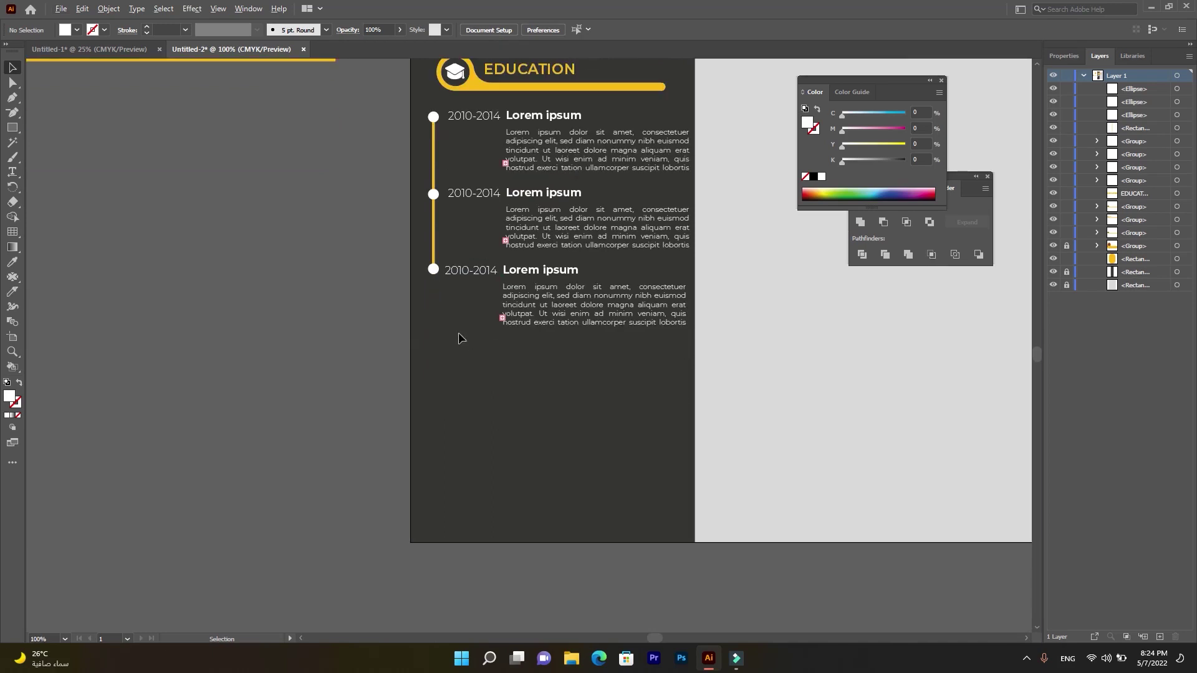
pyautogui.scroll(1, 458, 324)
pyautogui.scroll(2, 455, 280)
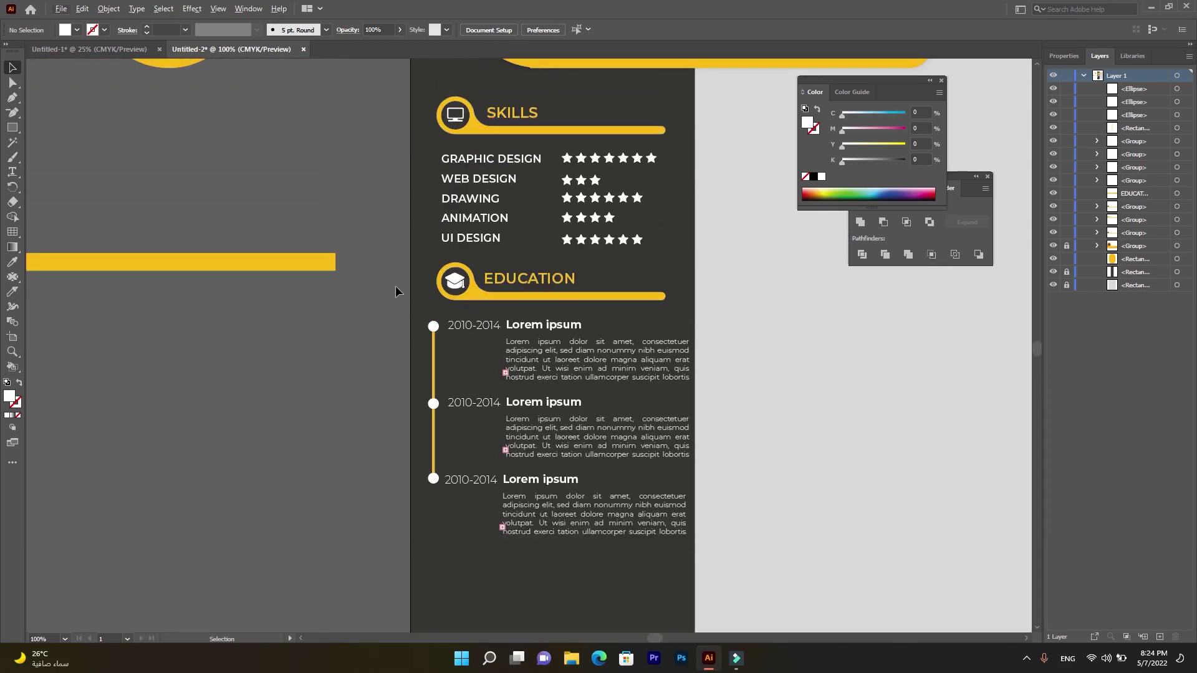
pyautogui.moveTo(504, 505); pyautogui.dragTo(637, 547)
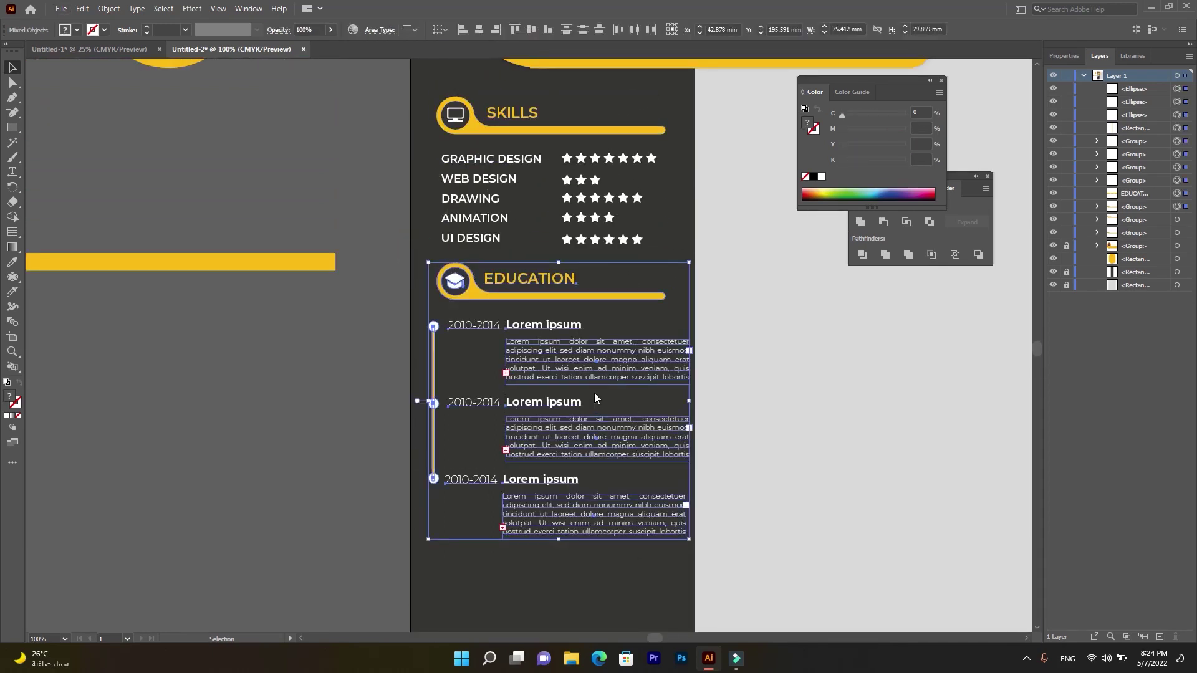
pyautogui.rightClick(593, 393)
pyautogui.click(627, 511)
# Copy the Skills block below Education and align it with the original Skills block.
pyautogui.click(517, 162)
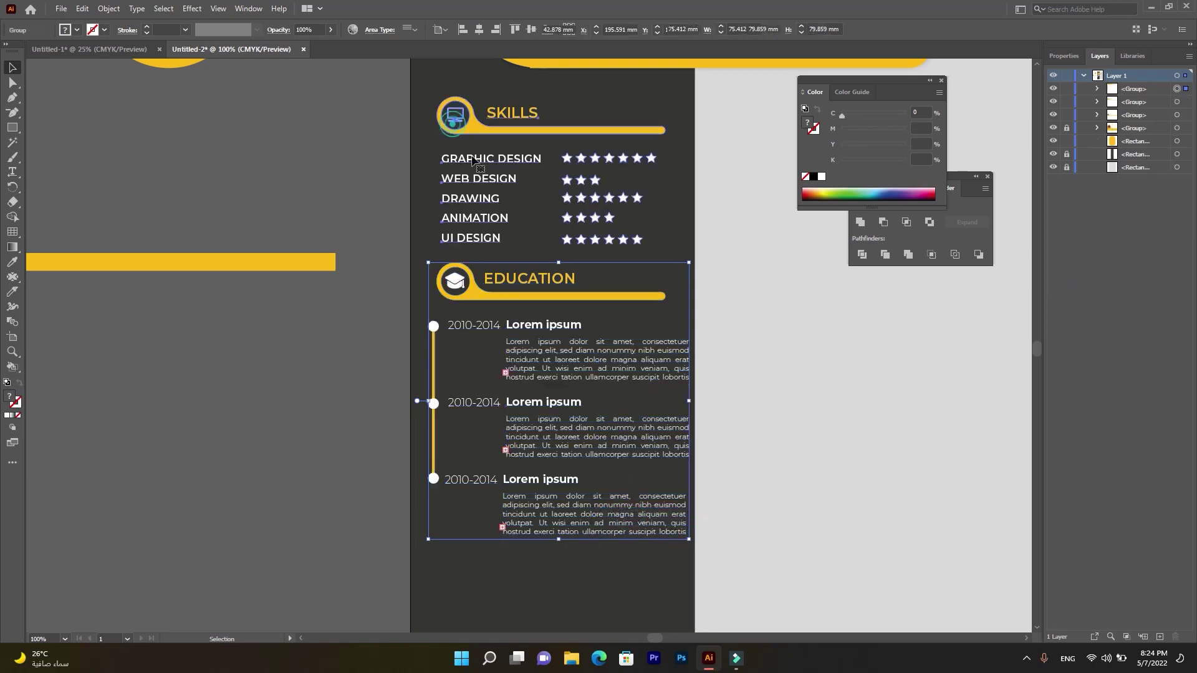
pyautogui.scroll(-1, 518, 162)
pyautogui.moveTo(518, 162); pyautogui.dragTo(510, 544)
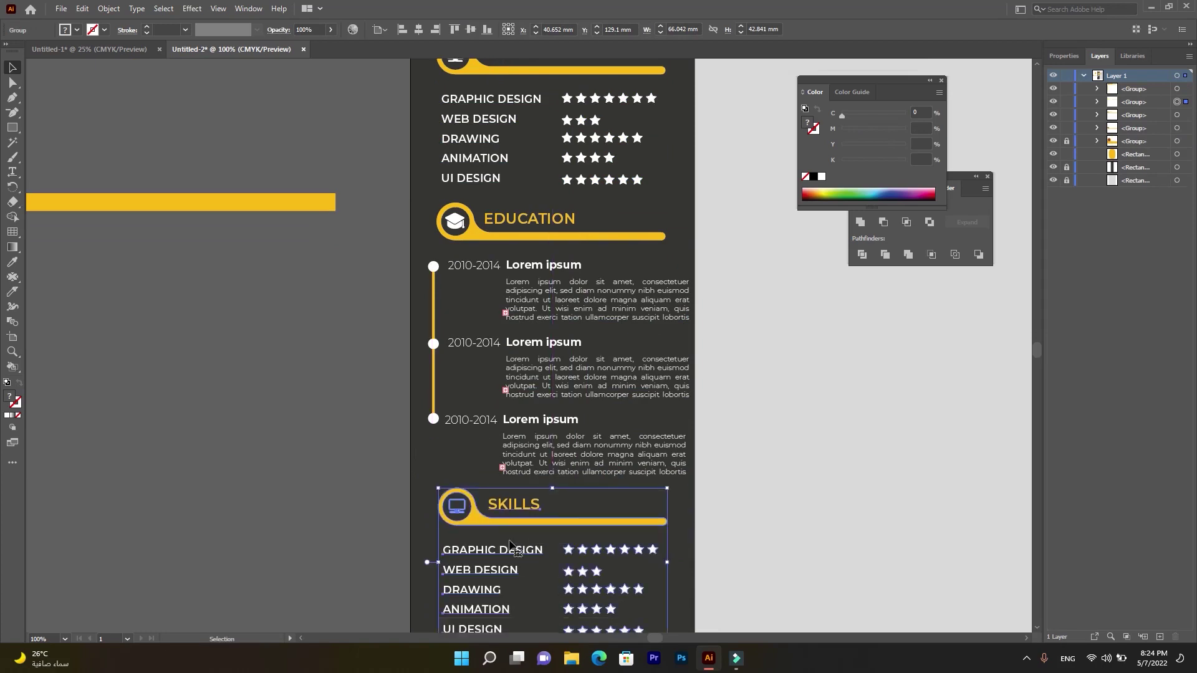
pyautogui.scroll(-5, 510, 542)
pyautogui.scroll(5, 527, 360)
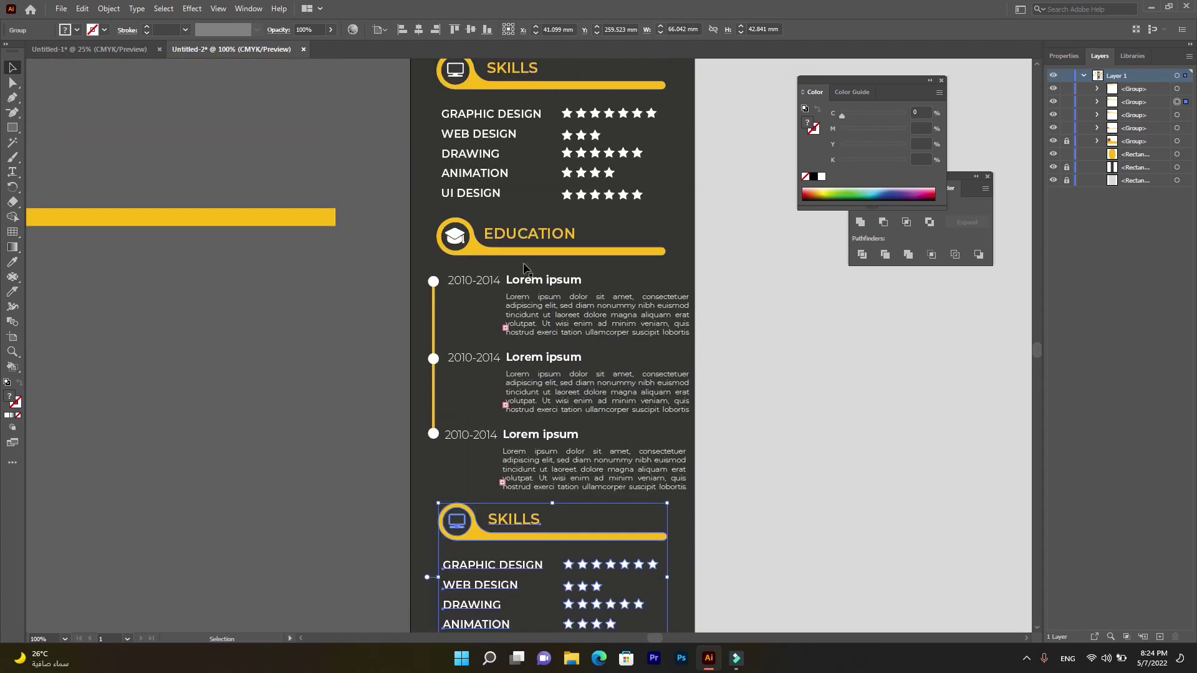
pyautogui.keyDown('shift'); pyautogui.click(530, 87); pyautogui.keyUp('shift')
pyautogui.click(418, 29)
pyautogui.click(862, 374)
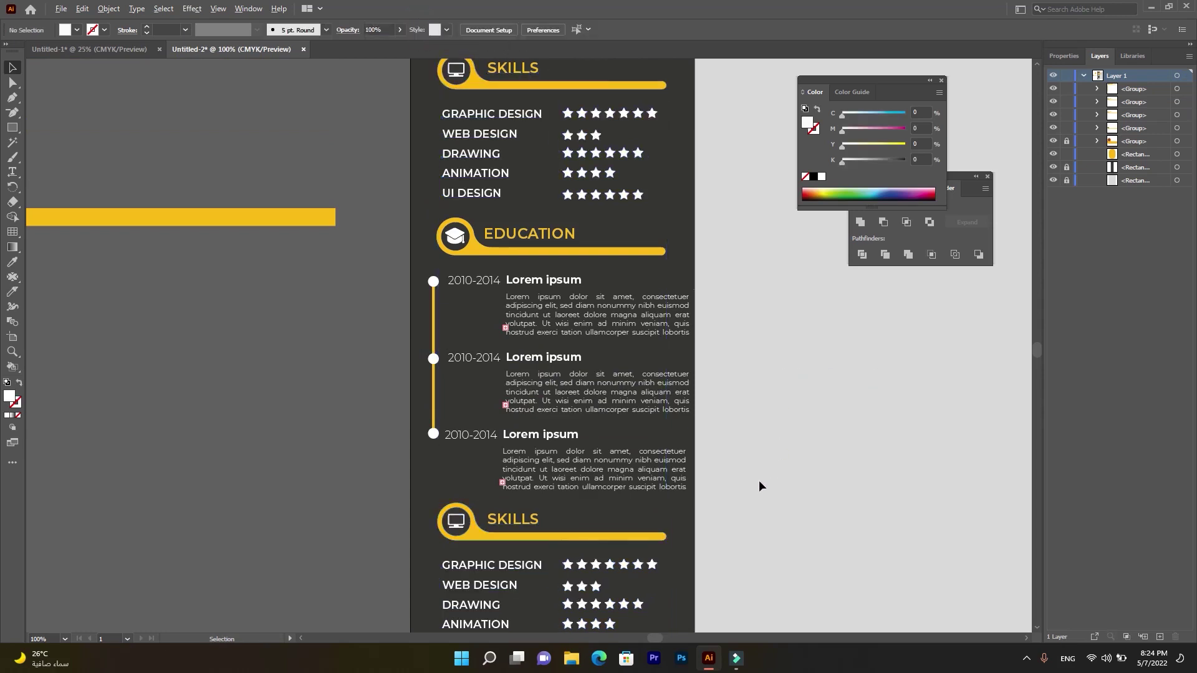
# Change the lower SKILLS heading to LANGUAGES and nudge it slightly right beside its icon.
pyautogui.scroll(-1, 758, 481)
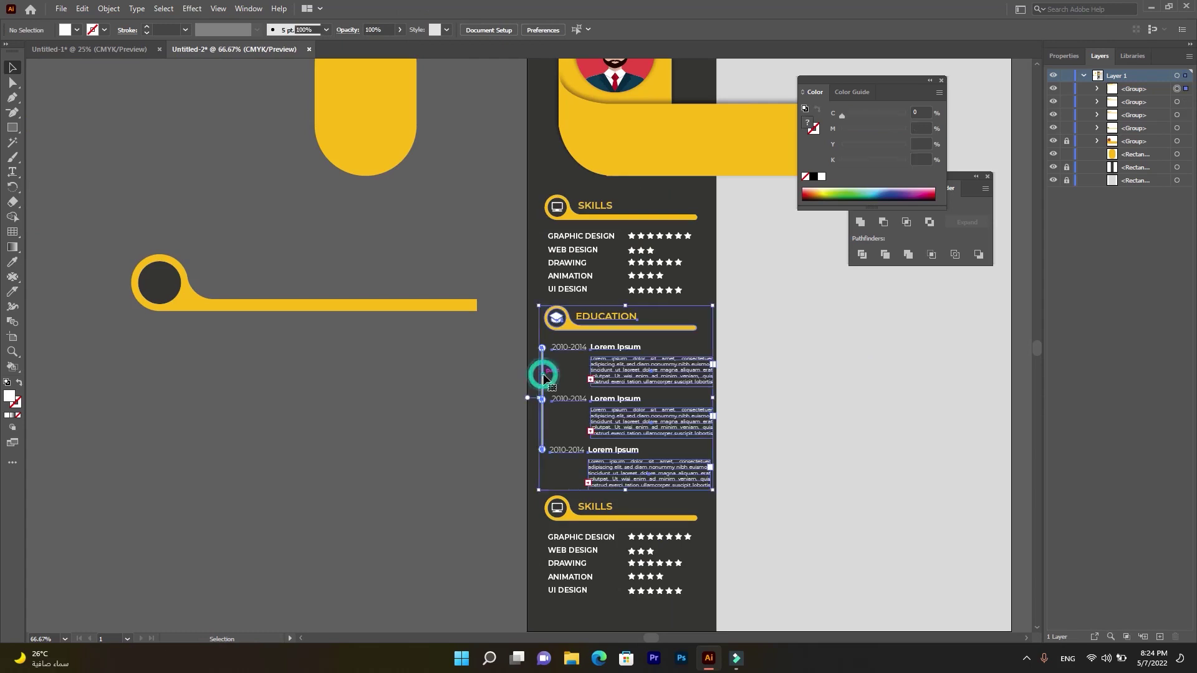
pyautogui.scroll(-4, 586, 486)
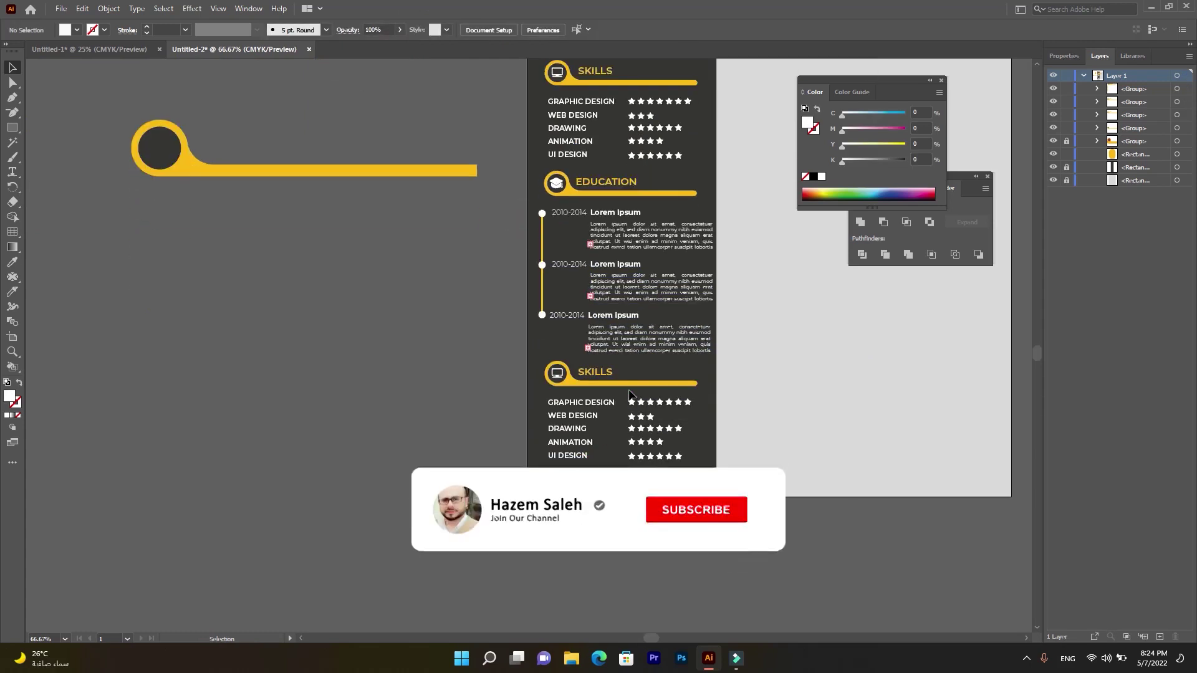
pyautogui.click(13, 172)
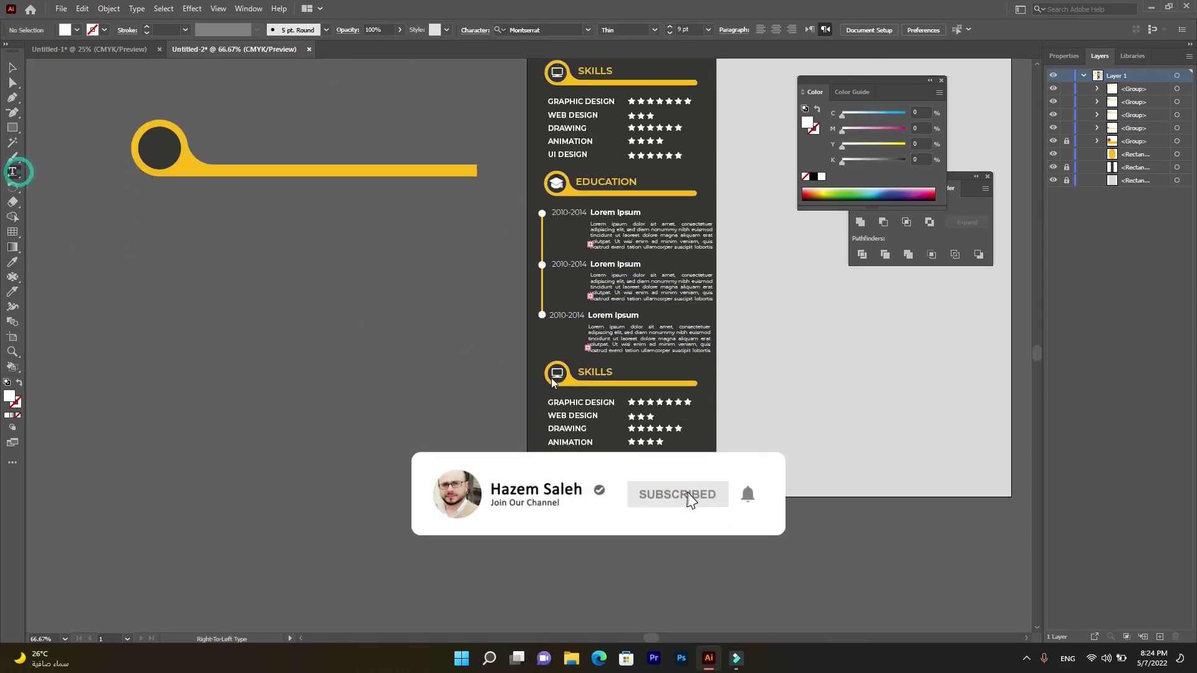
pyautogui.click(596, 369)
pyautogui.doubleClick(596, 369)
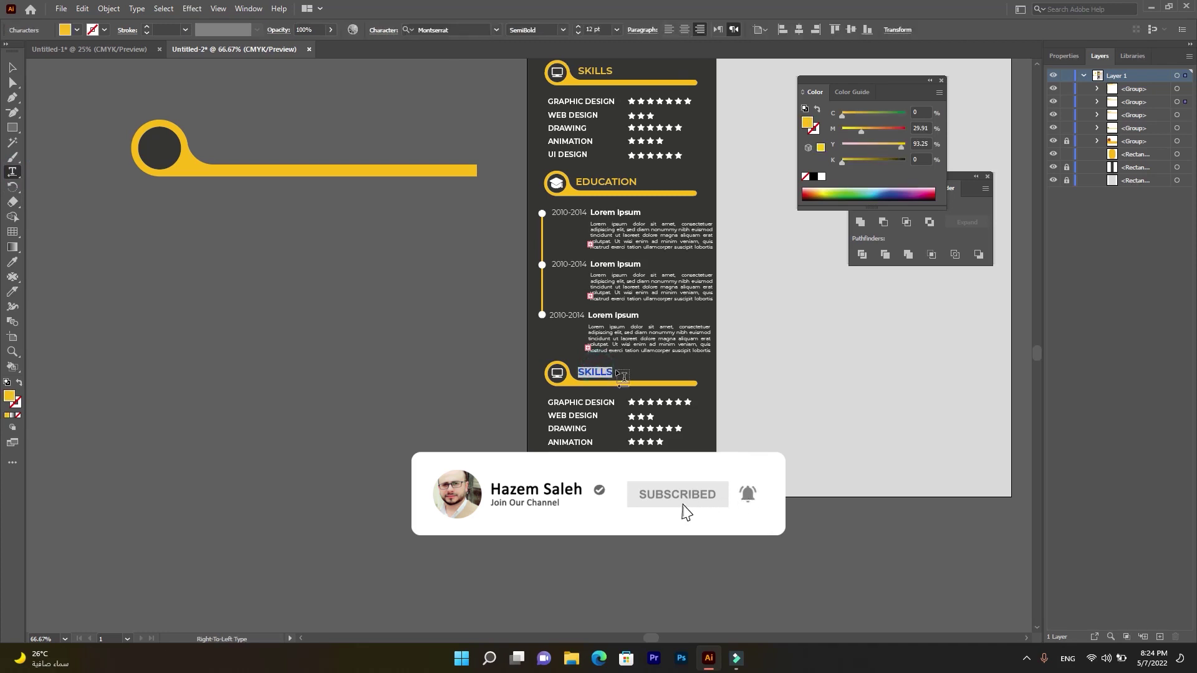
pyautogui.write('LANGUAGES')
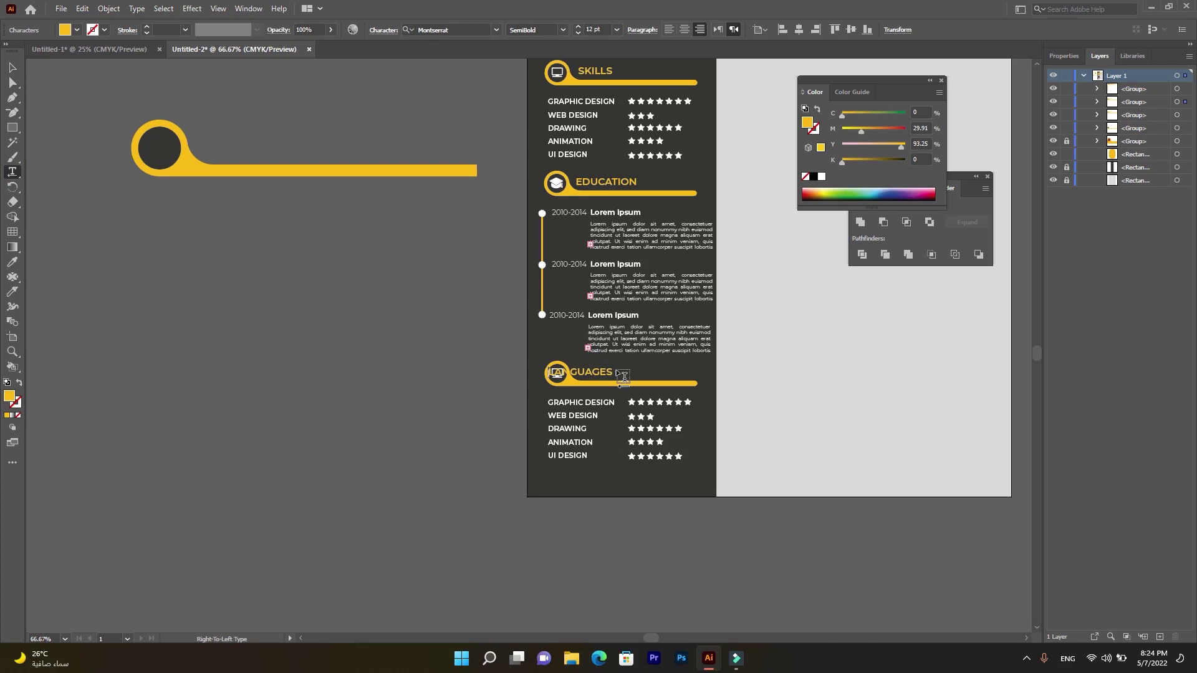
pyautogui.click(12, 67)
pyautogui.moveTo(617, 373); pyautogui.dragTo(645, 374)
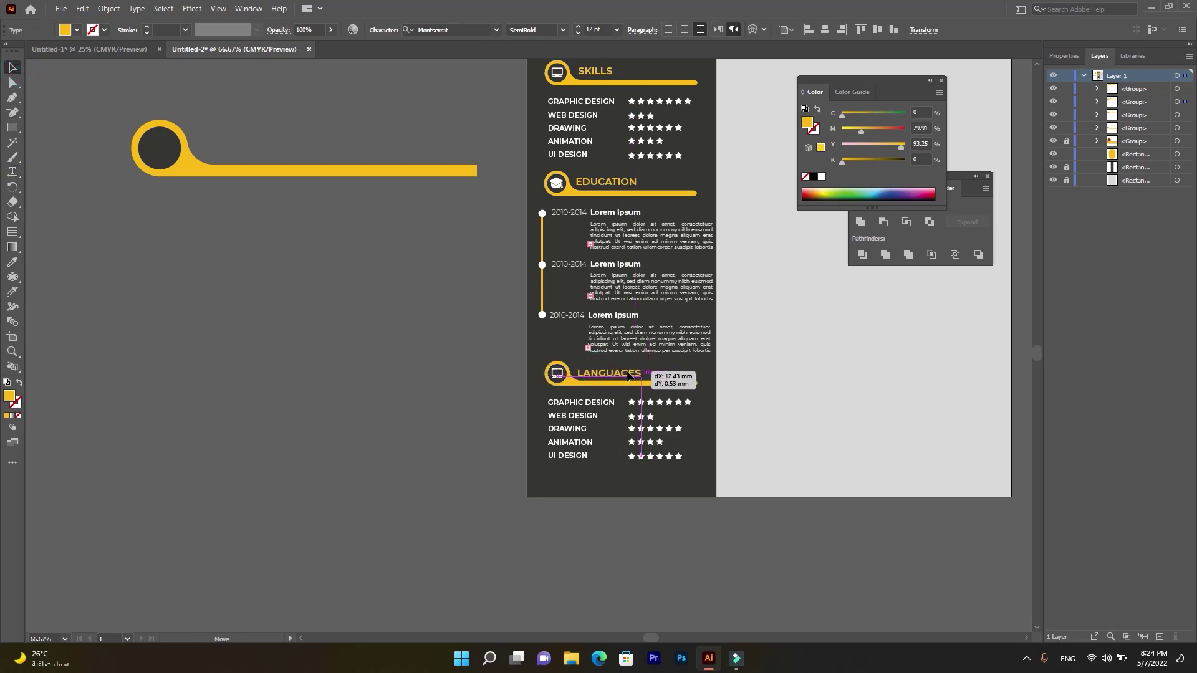
pyautogui.click(789, 427)
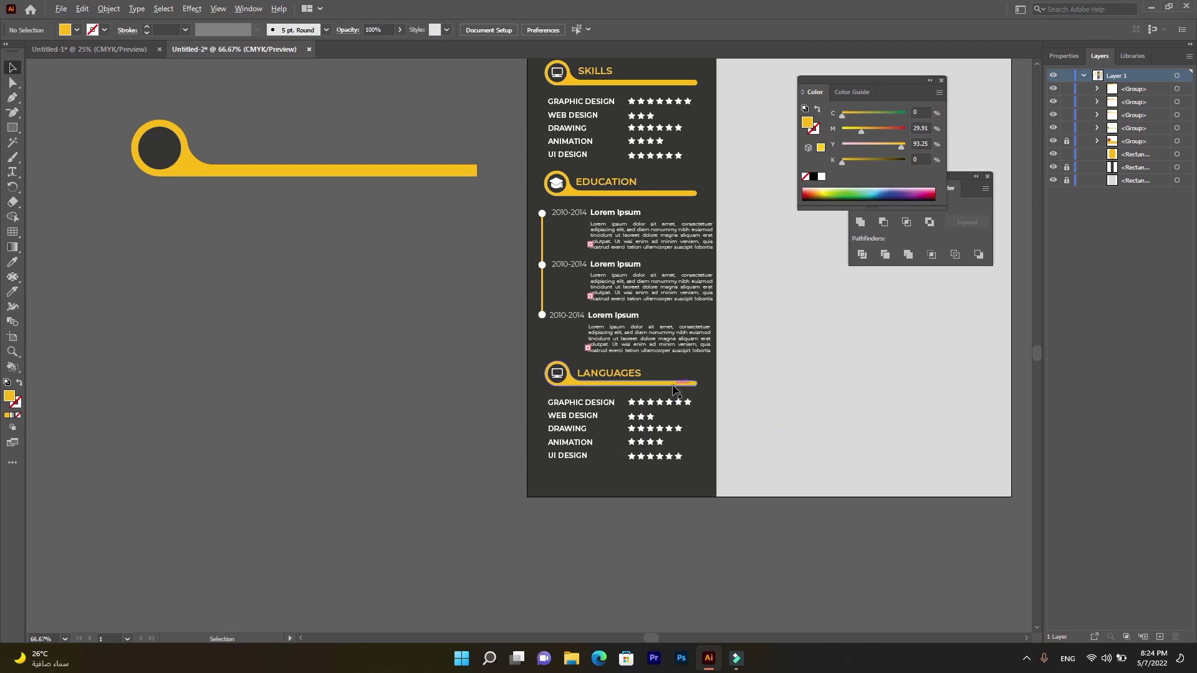
pyautogui.scroll(1, 676, 384)
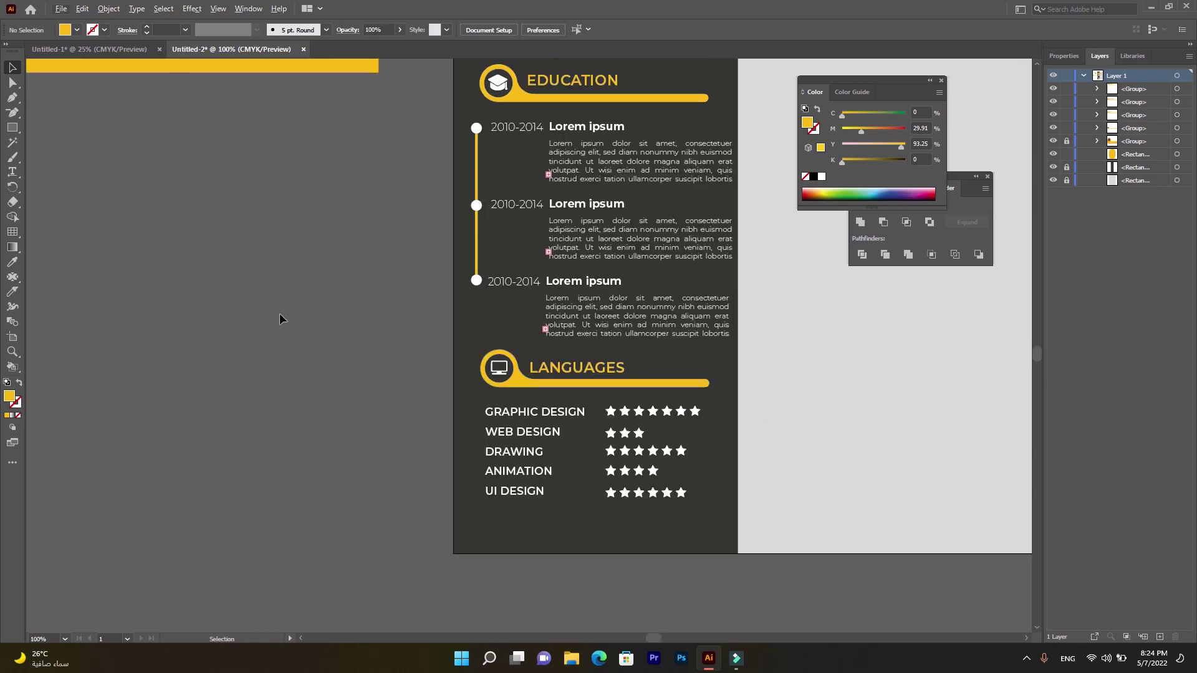
# Ungroup the Languages block and delete its copied skill list, stars and monitor icon.
pyautogui.click(549, 414)
pyautogui.rightClick(547, 416)
pyautogui.click(589, 301)
pyautogui.click(396, 433)
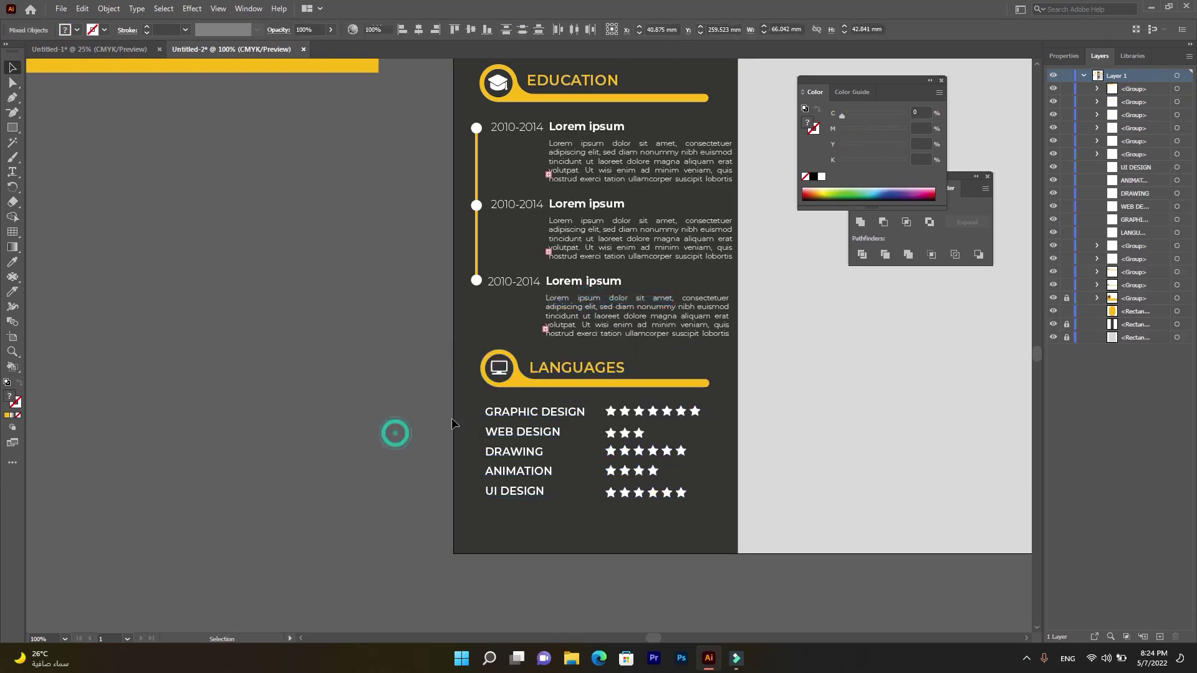
pyautogui.moveTo(462, 415)
pyautogui.mouseDown()
pyautogui.moveTo(623, 520)
pyautogui.moveTo(683, 528)
pyautogui.mouseUp()
pyautogui.press('Delete')
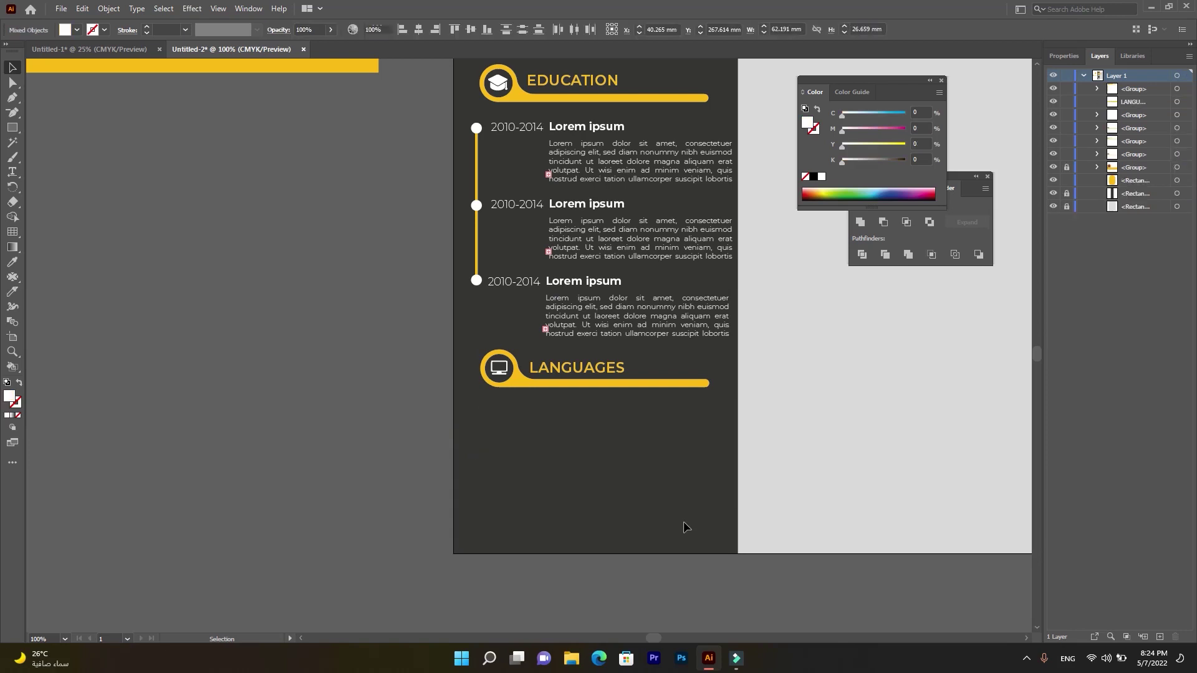
pyautogui.click(501, 372)
pyautogui.press('Delete')
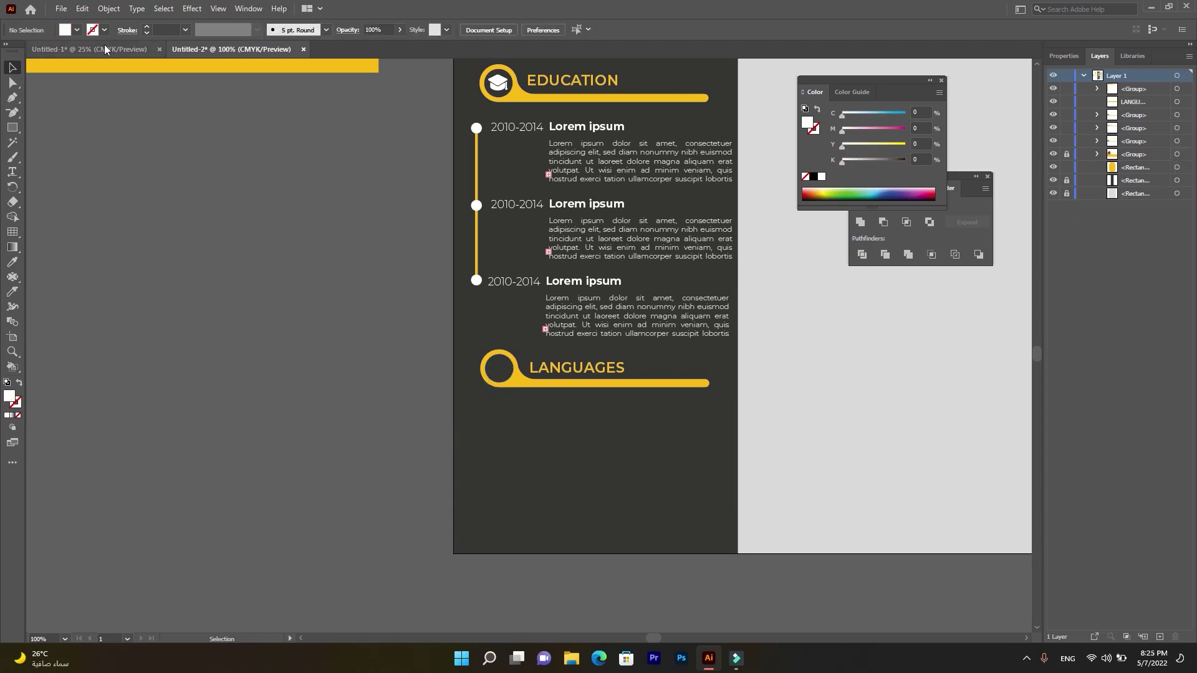
# Bring the white world-map icon from the Untitled-1 document into the Languages circle.
pyautogui.click(104, 47)
pyautogui.moveTo(175, 346)
pyautogui.mouseDown()
pyautogui.moveTo(48, 387)
pyautogui.moveTo(149, 33)
pyautogui.moveTo(197, 50)
pyautogui.mouseUp()
pyautogui.rightClick(69, 374)
pyautogui.click(133, 476)
pyautogui.moveTo(502, 369)
pyautogui.mouseDown()
pyautogui.moveTo(473, 382)
pyautogui.moveTo(515, 366)
pyautogui.moveTo(495, 360)
pyautogui.mouseUp()
pyautogui.scroll(3, 511, 369)
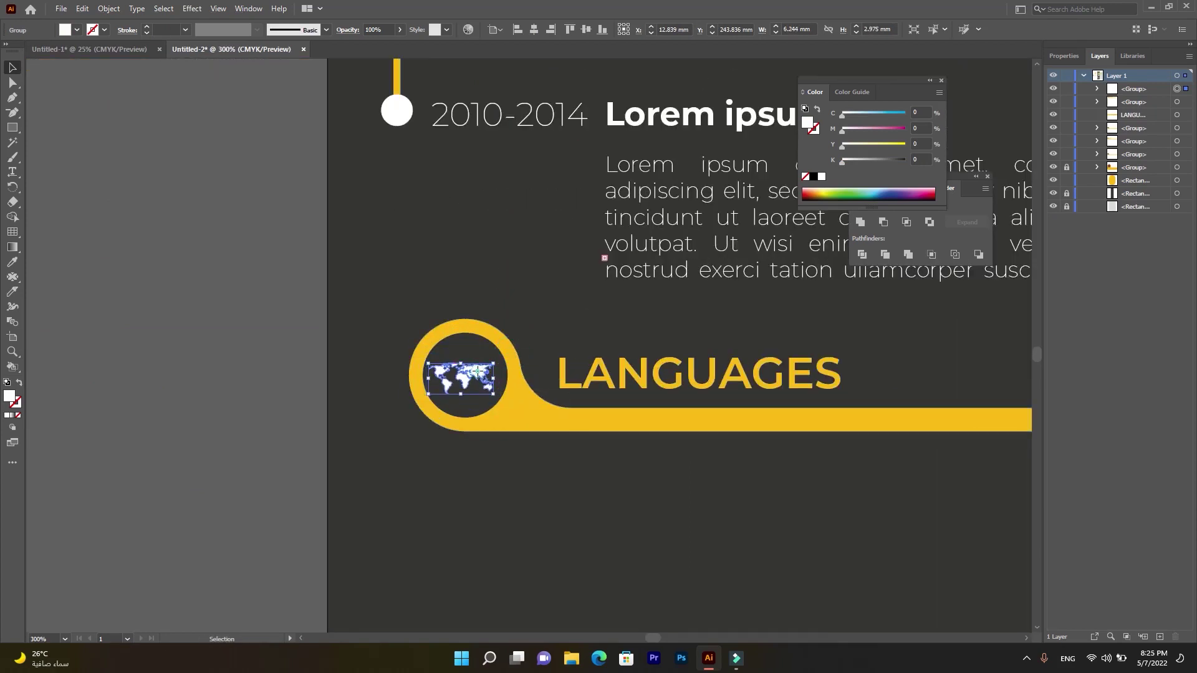
pyautogui.click(312, 378)
pyautogui.scroll(-1, 197, 466)
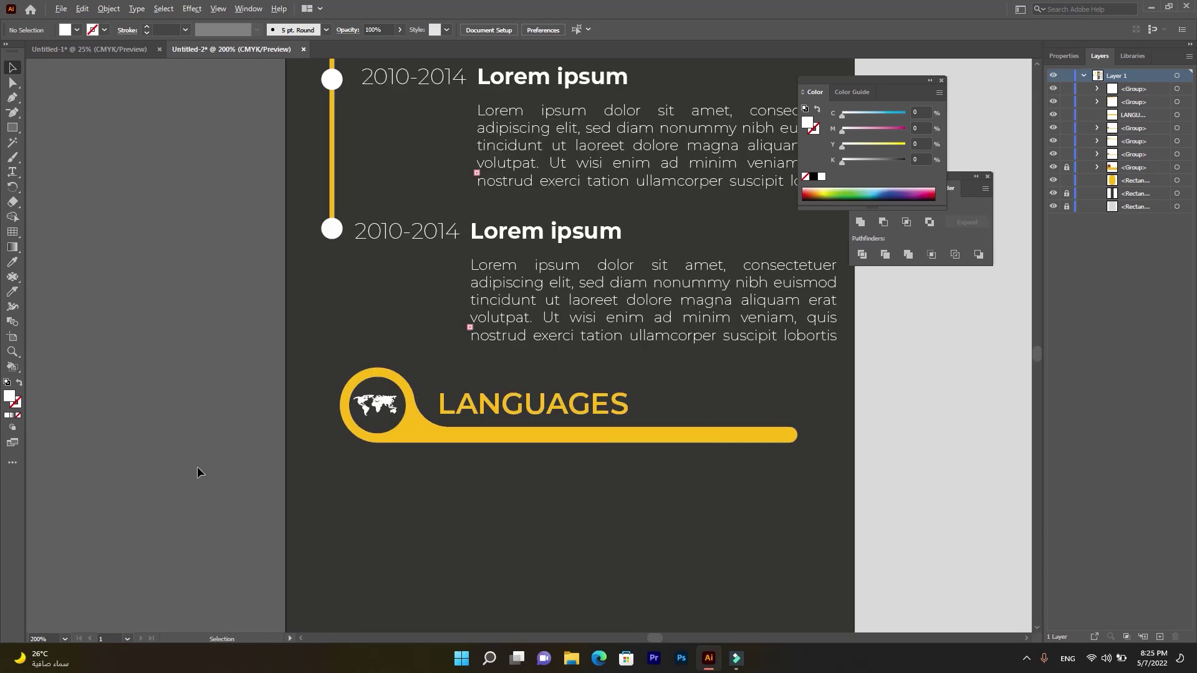
pyautogui.scroll(-2, 197, 466)
pyautogui.scroll(-1, 197, 467)
pyautogui.scroll(-1, 197, 471)
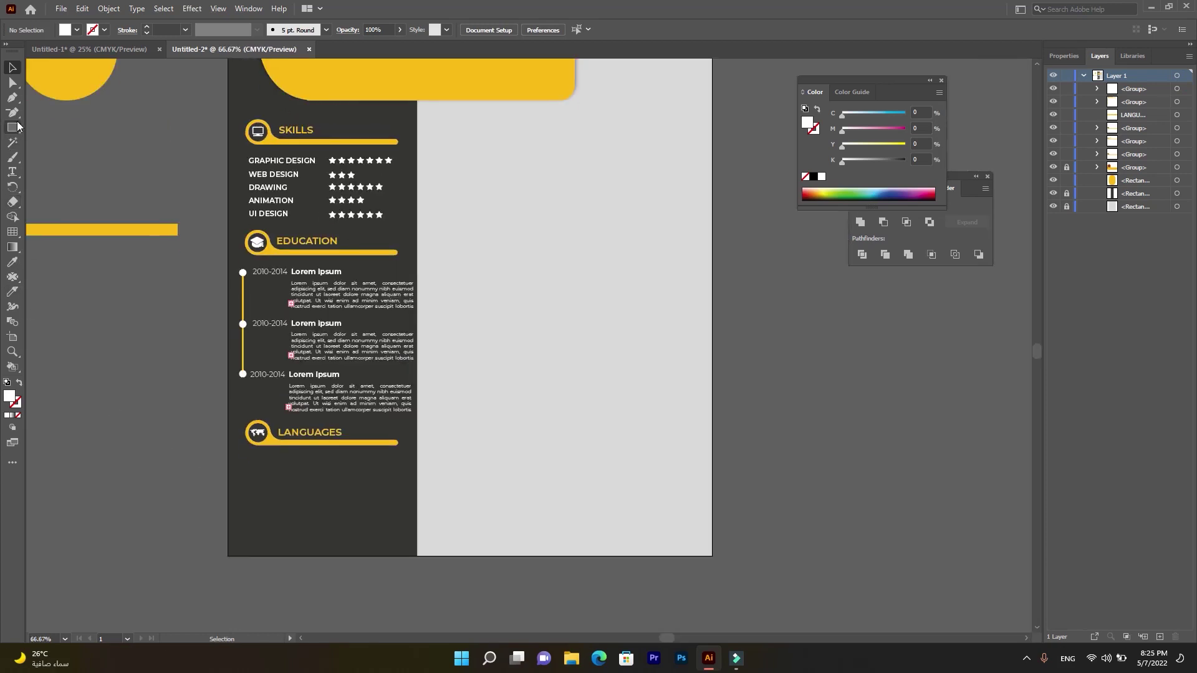
# Draw a white circle below LANGUAGES and resize it into position.
pyautogui.moveTo(17, 127); pyautogui.dragTo(49, 143)
pyautogui.moveTo(255, 467); pyautogui.dragTo(291, 503)
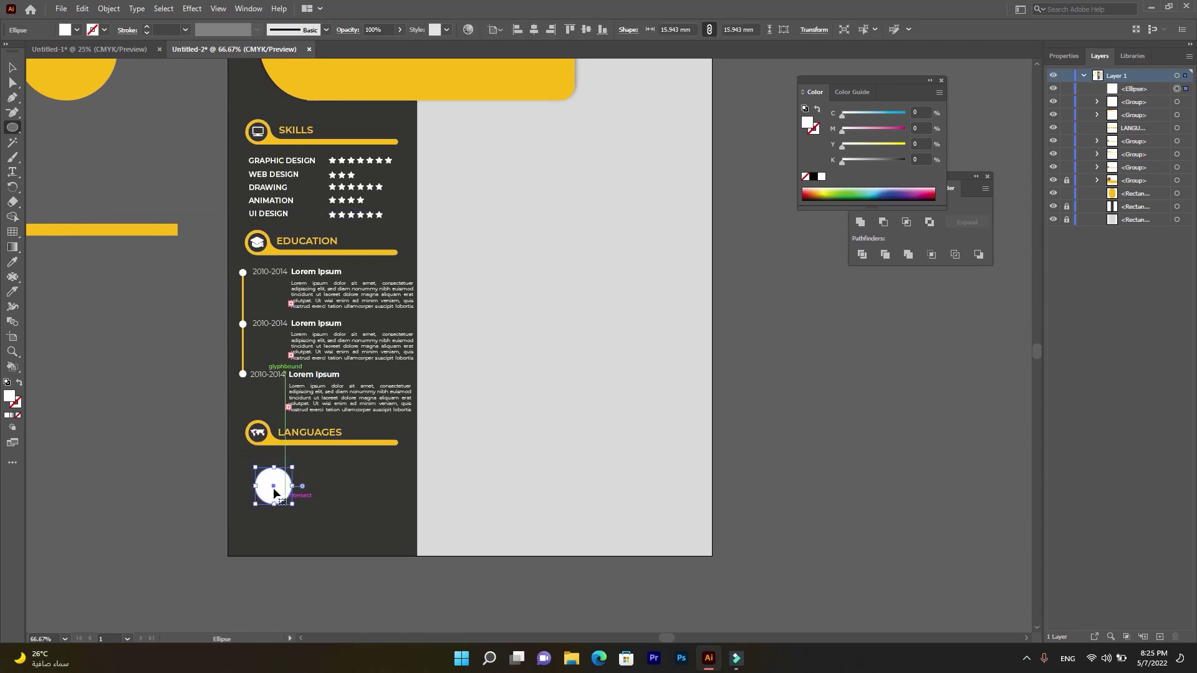
pyautogui.click(293, 507)
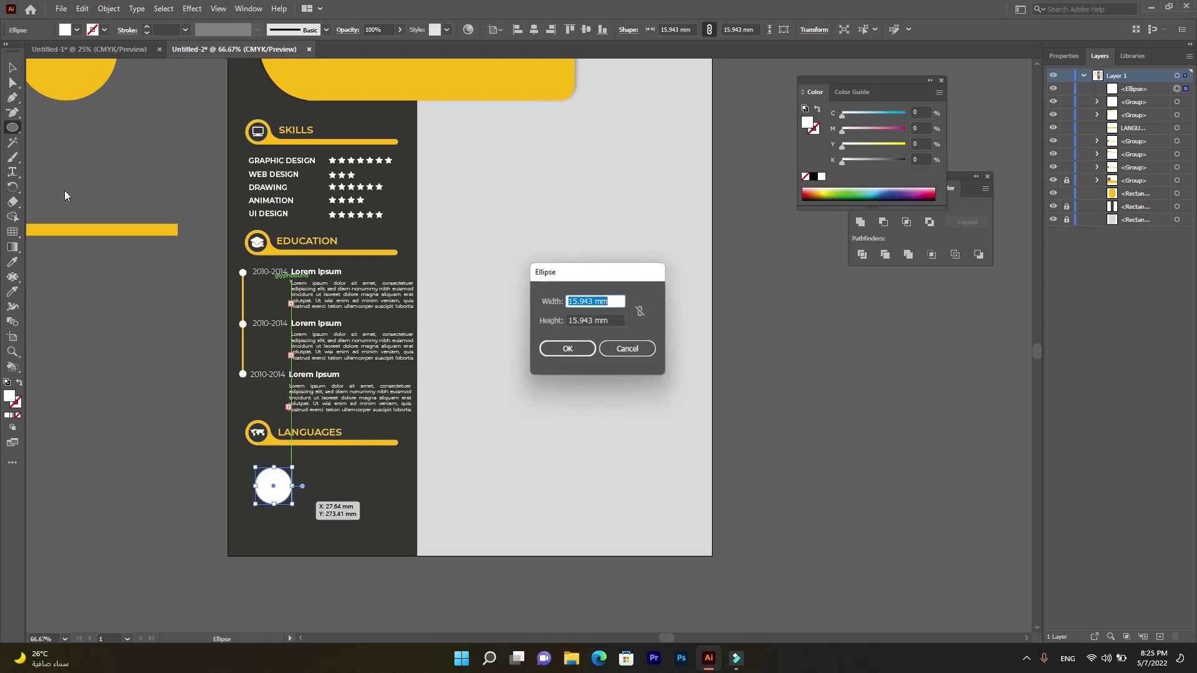
pyautogui.press('Escape')
pyautogui.click(18, 66)
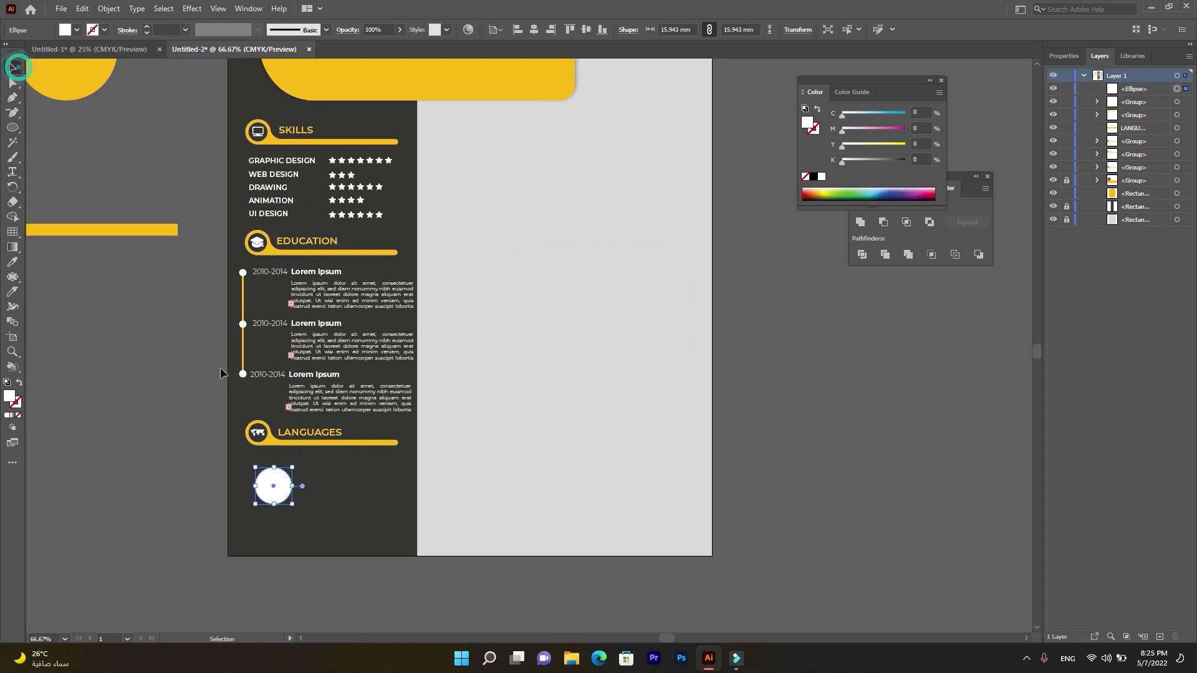
pyautogui.scroll(2, 252, 421)
pyautogui.scroll(-2, 299, 498)
pyautogui.scroll(-1, 316, 526)
pyautogui.moveTo(343, 509); pyautogui.dragTo(290, 441)
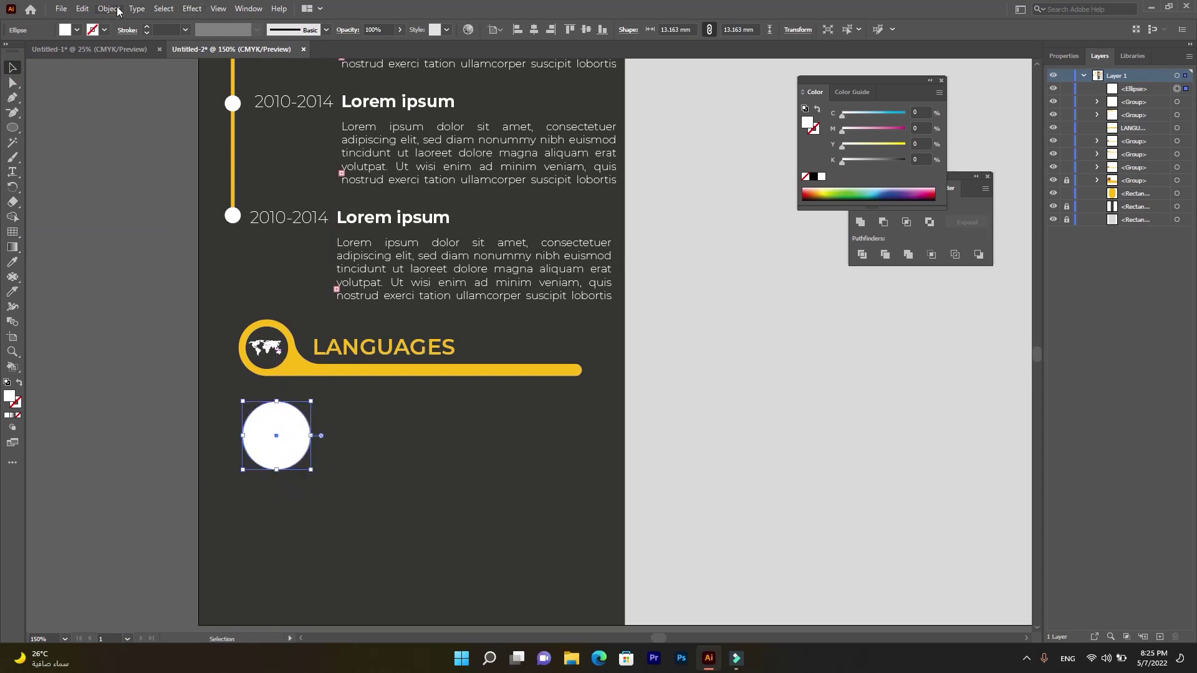
# Create a -1 mm inset copy of the circle with Offset Path.
pyautogui.click(108, 8)
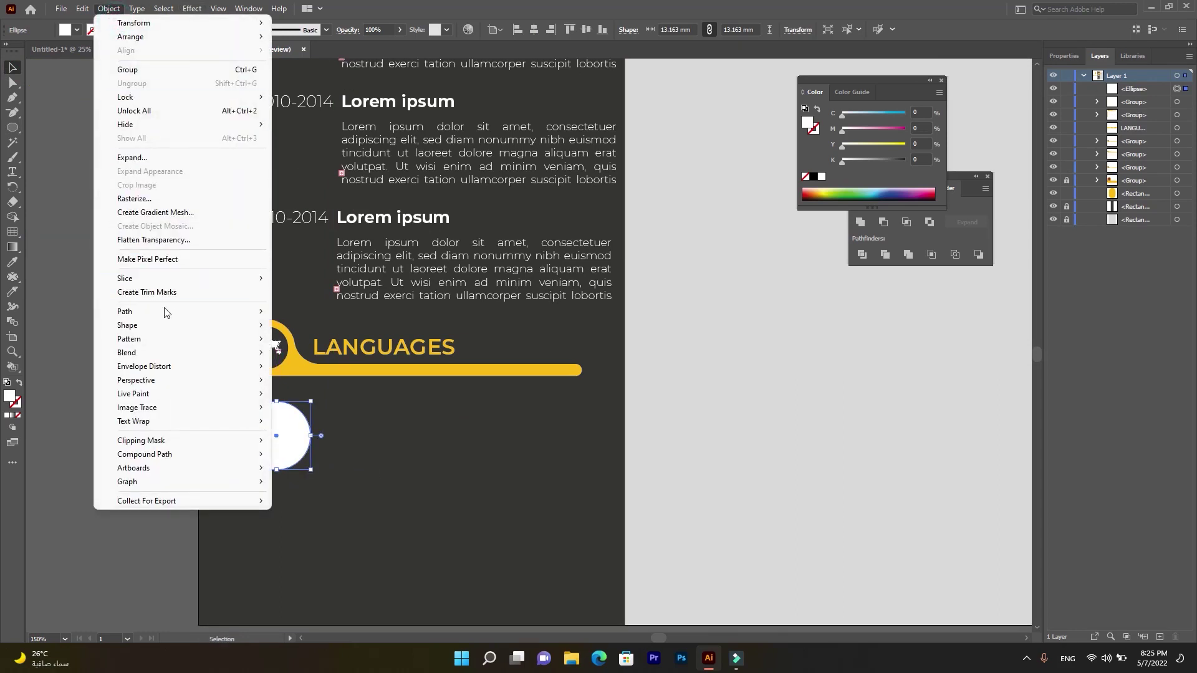
pyautogui.moveTo(168, 311)
pyautogui.click(333, 359)
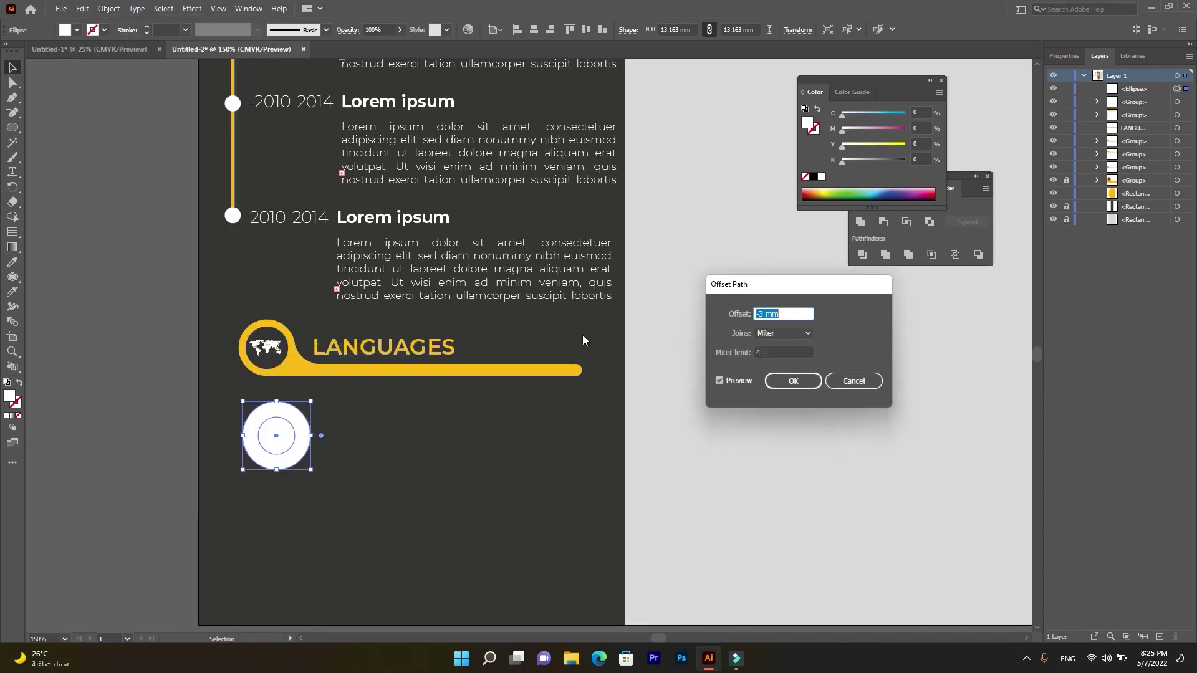
pyautogui.write('-1')
pyautogui.click(719, 381)
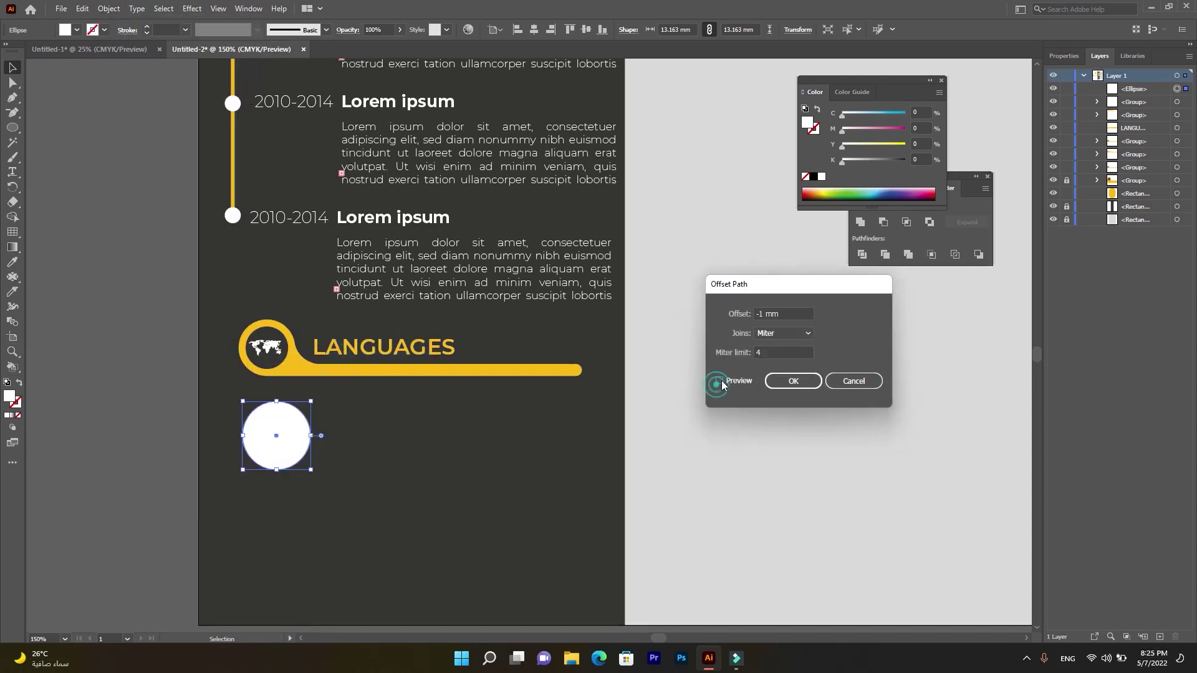
pyautogui.click(793, 381)
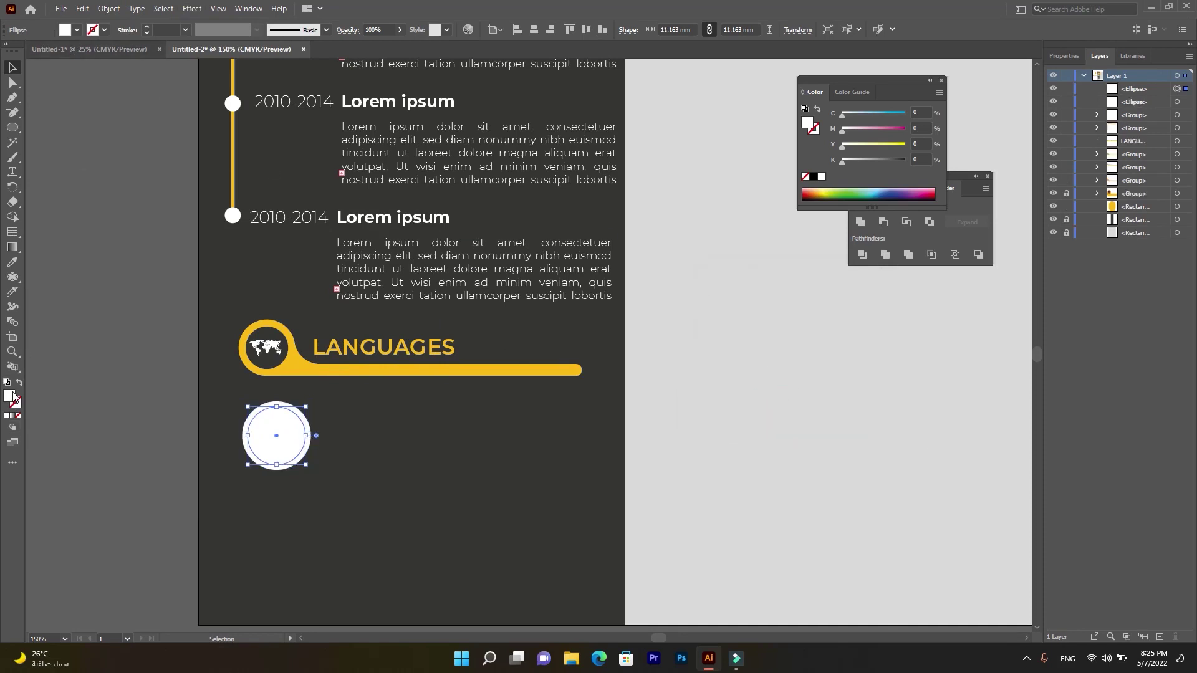
# Turn the circle into a 3 pt ring using the sampled LANGUAGES yellow as its stroke.
pyautogui.click(20, 383)
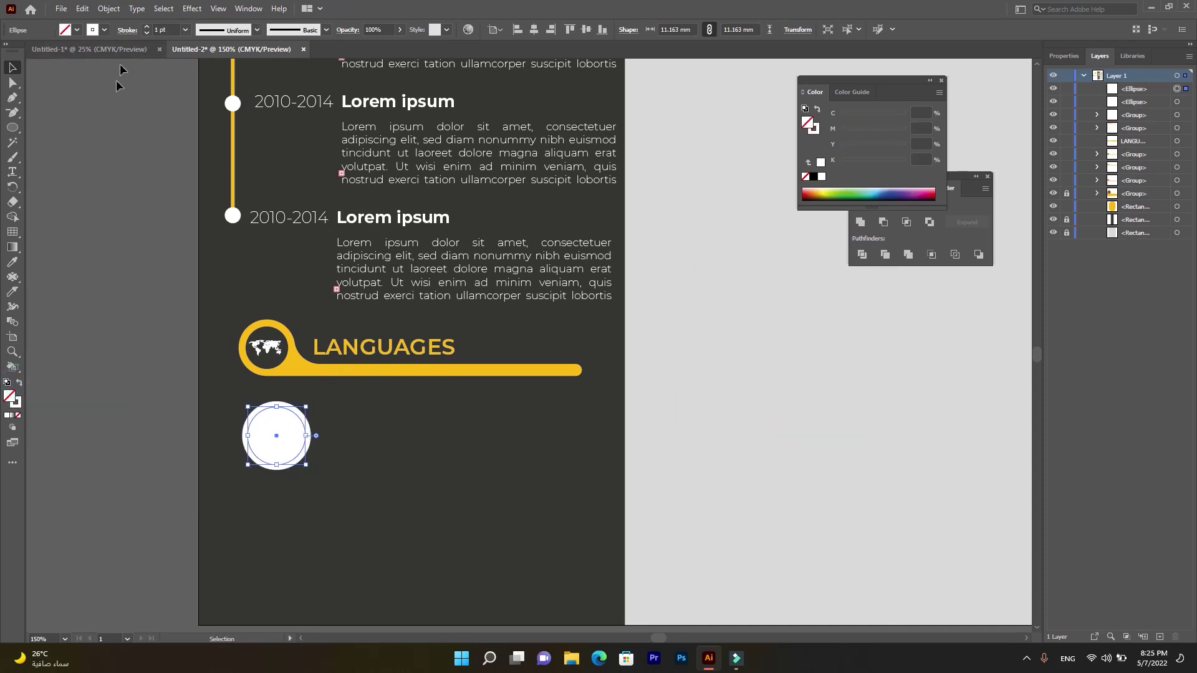
pyautogui.click(104, 31)
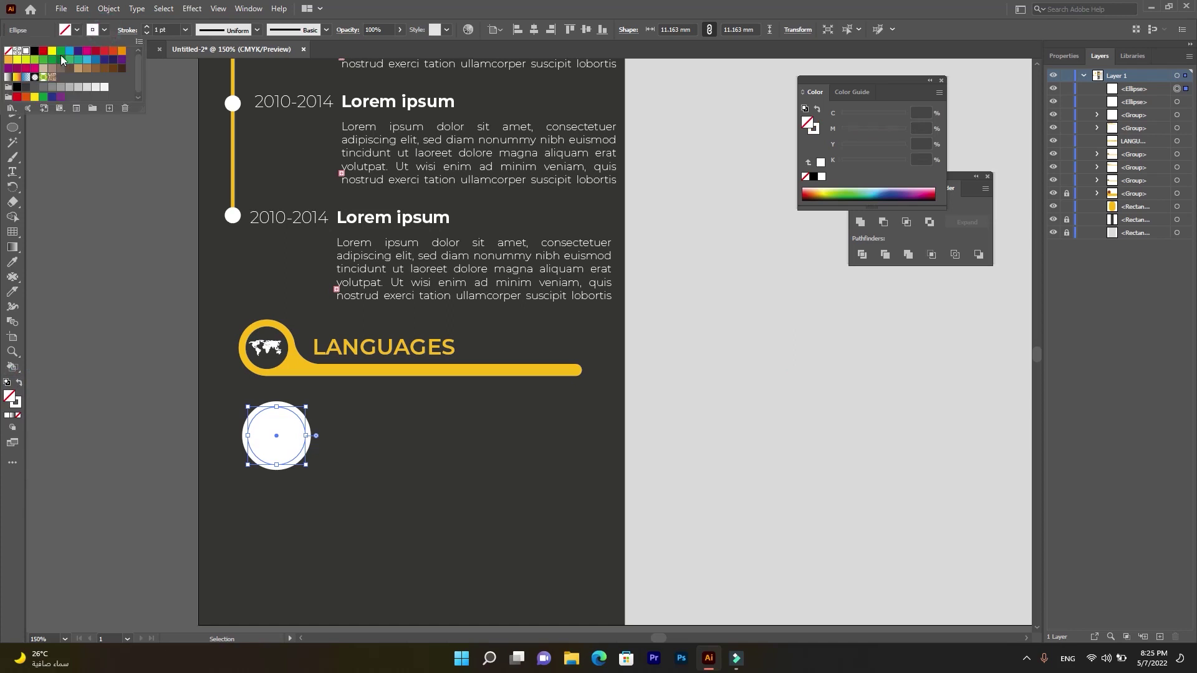
pyautogui.click(18, 292)
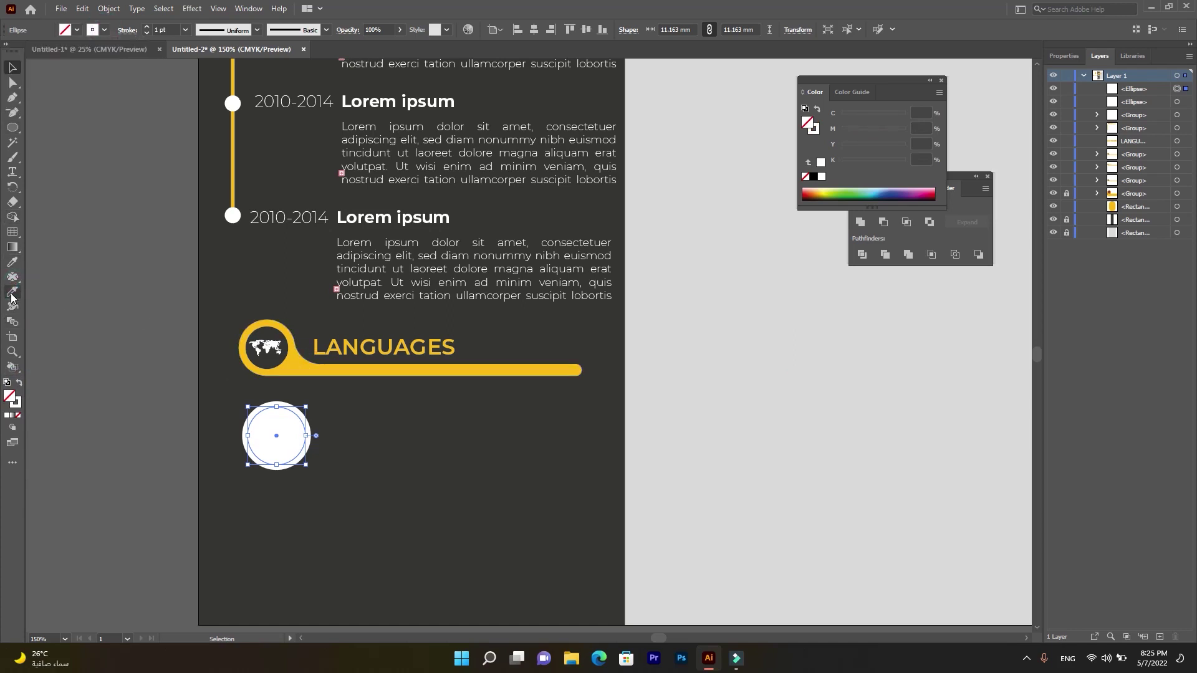
pyautogui.click(12, 294)
pyautogui.click(12, 262)
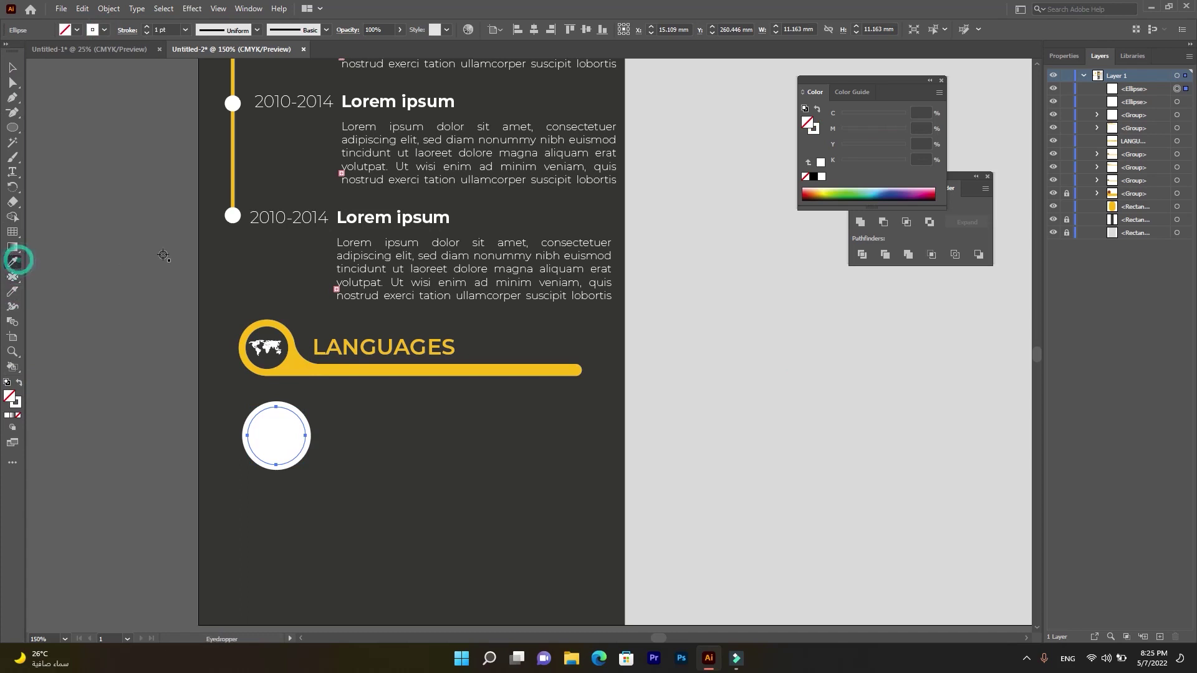
pyautogui.click(293, 364)
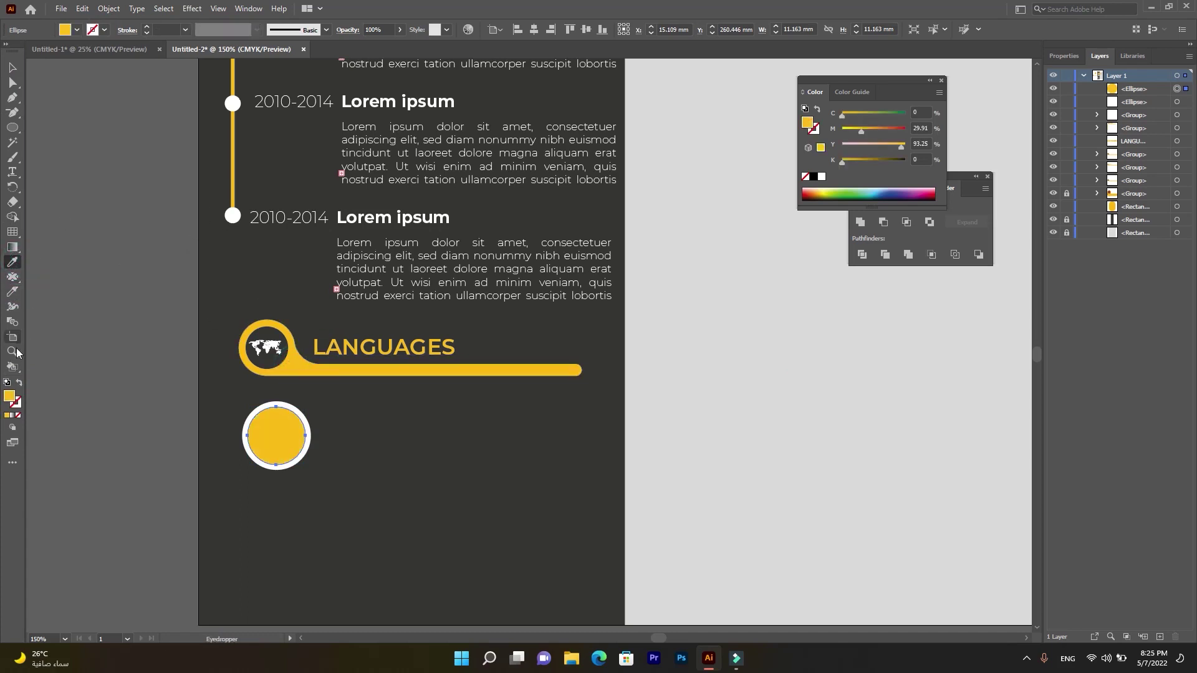
pyautogui.click(19, 383)
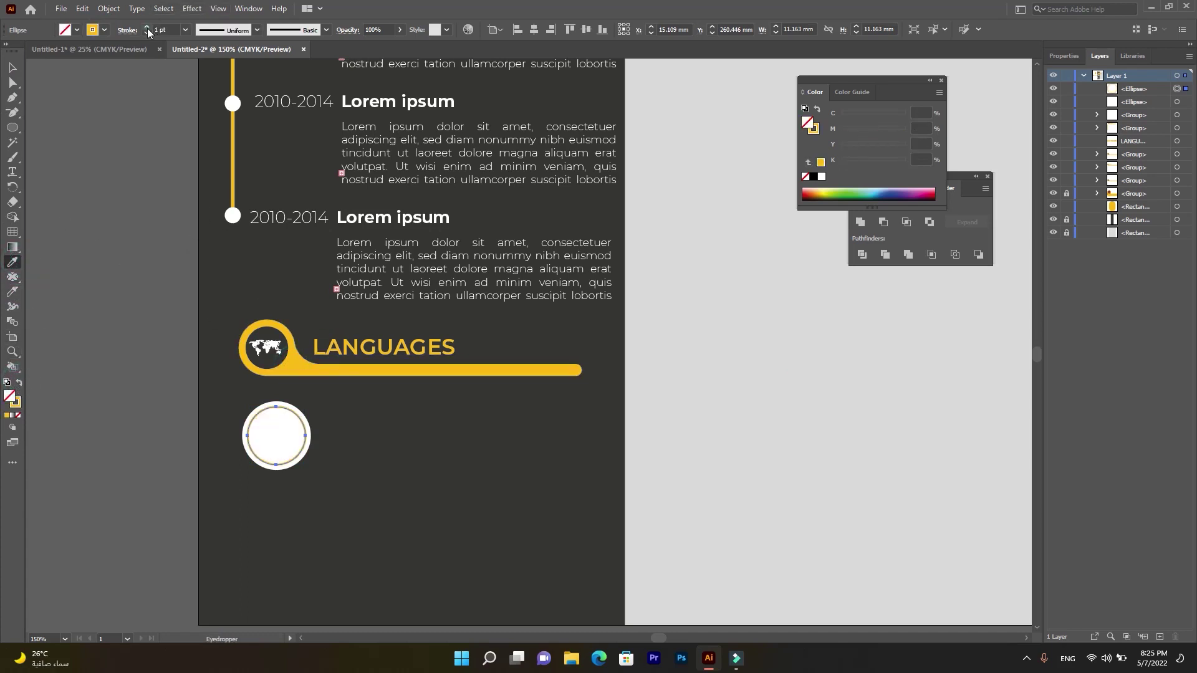
pyautogui.click(148, 27)
pyautogui.click(147, 27)
pyautogui.click(12, 67)
pyautogui.click(105, 189)
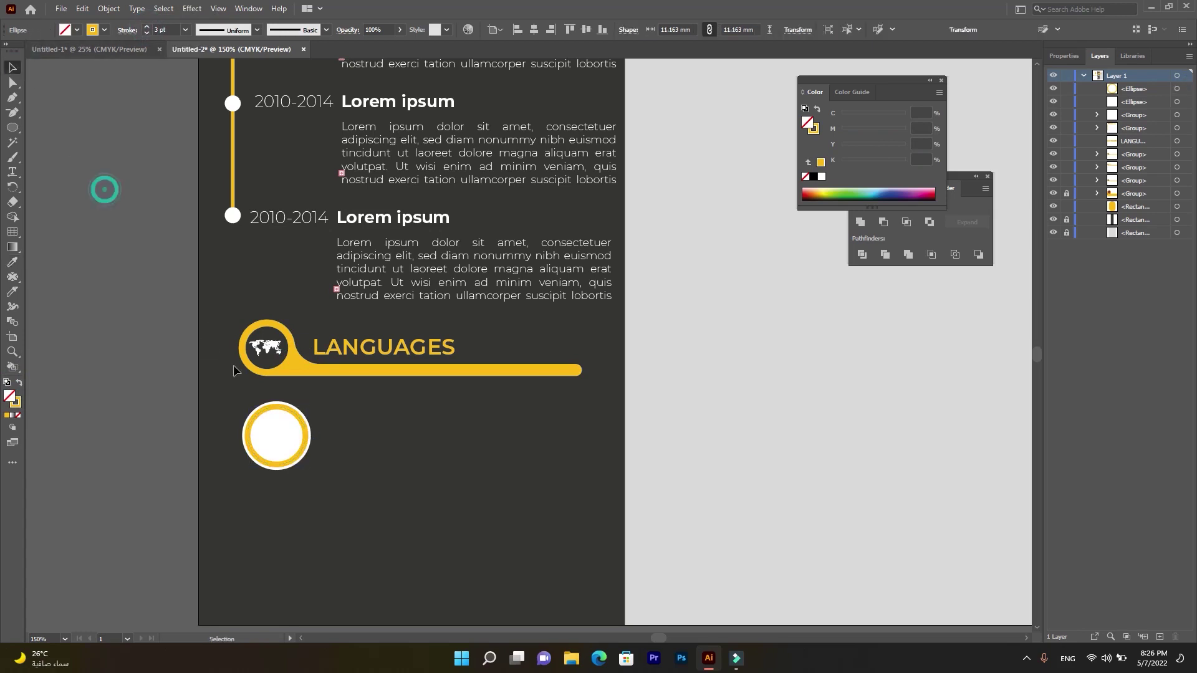
pyautogui.click(12, 171)
# Add a black %100 text label and move it into the ringed circle.
pyautogui.click(392, 499)
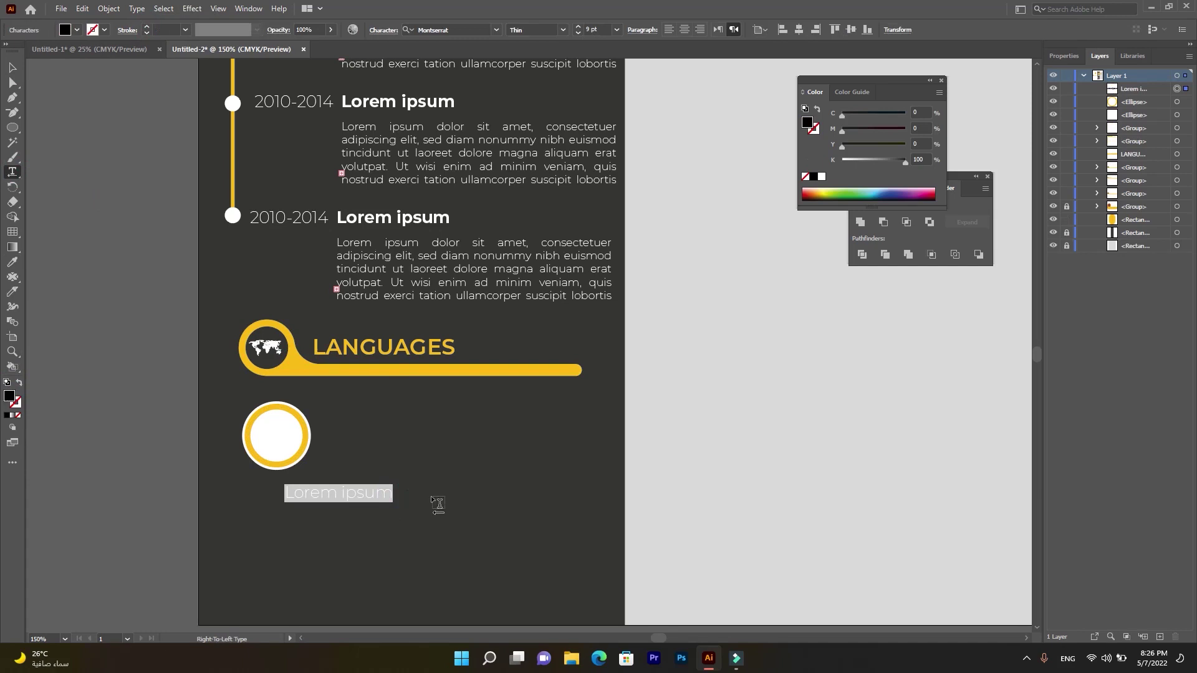
pyautogui.write('100')
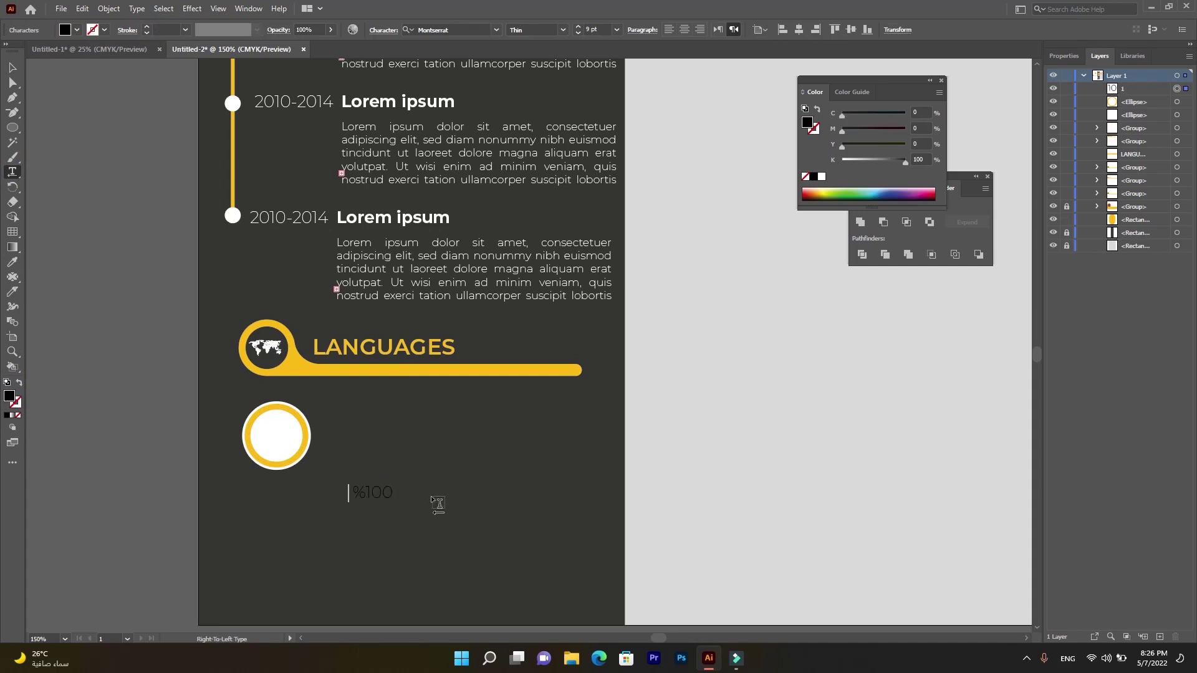
pyautogui.press('Escape')
pyautogui.click(12, 66)
pyautogui.click(74, 30)
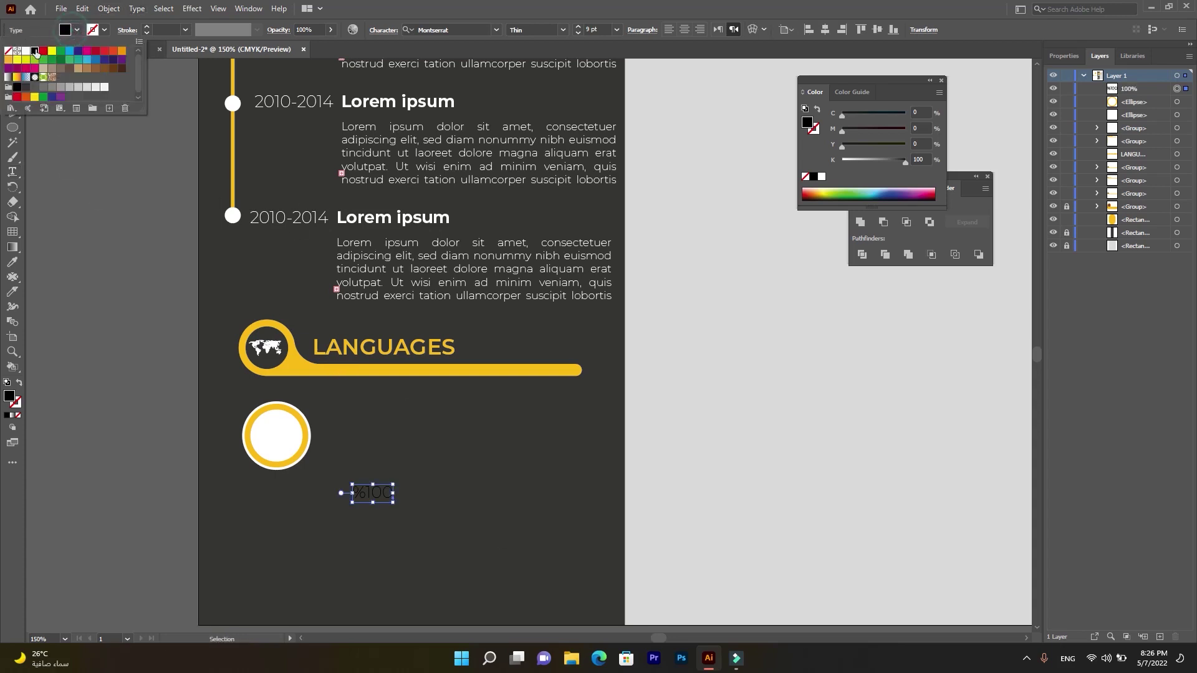
pyautogui.click(26, 50)
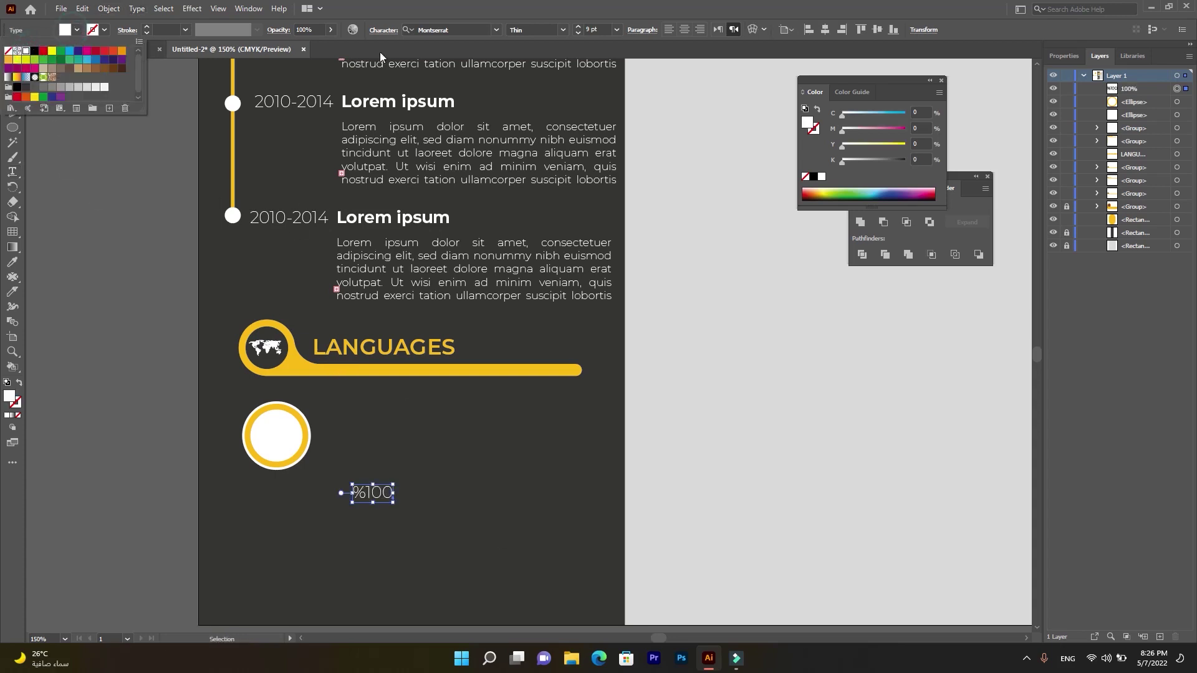
pyautogui.click(567, 35)
pyautogui.click(565, 31)
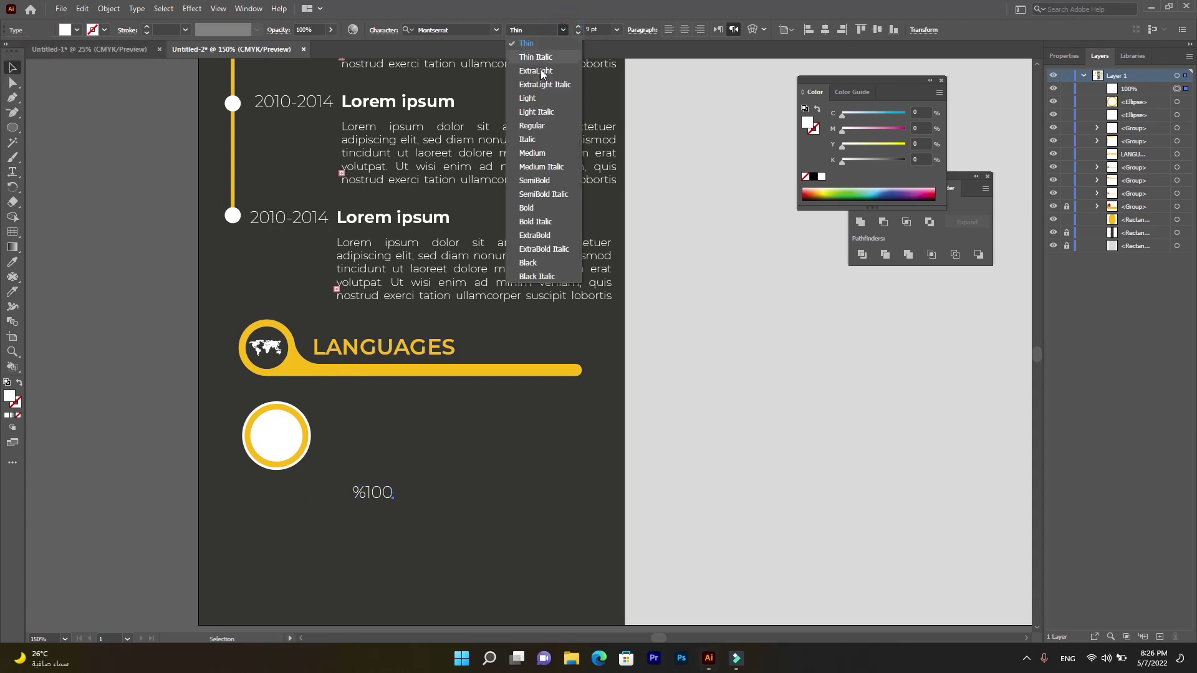
pyautogui.click(539, 186)
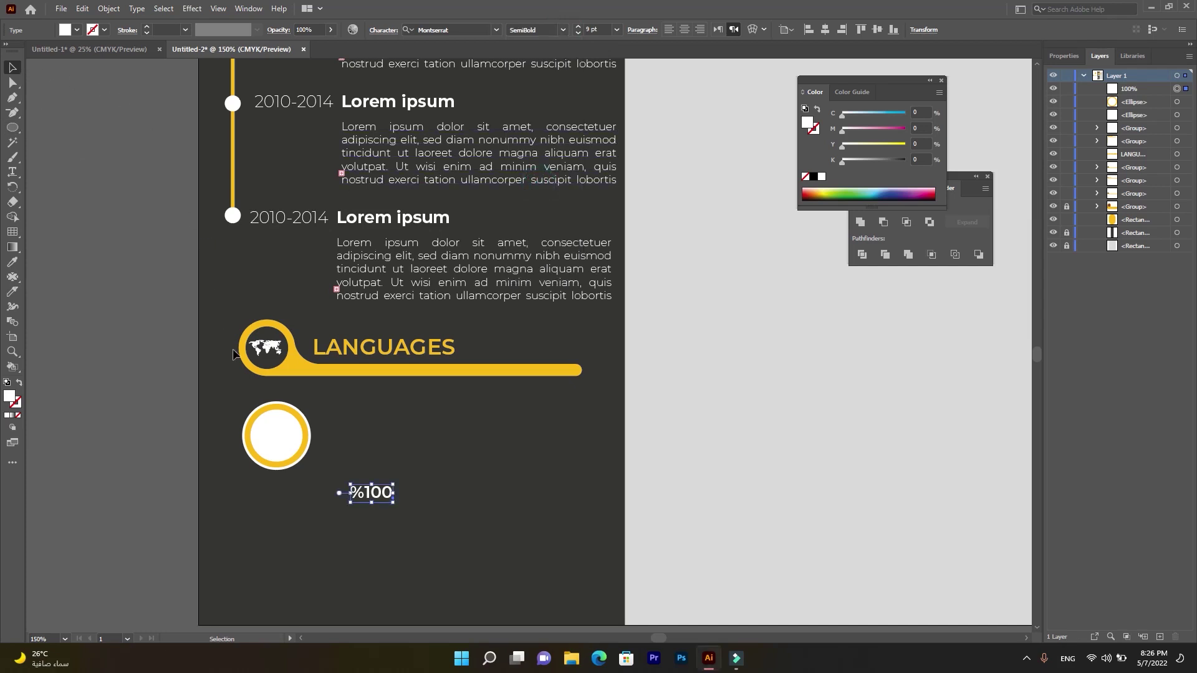
pyautogui.click(77, 30)
pyautogui.click(34, 51)
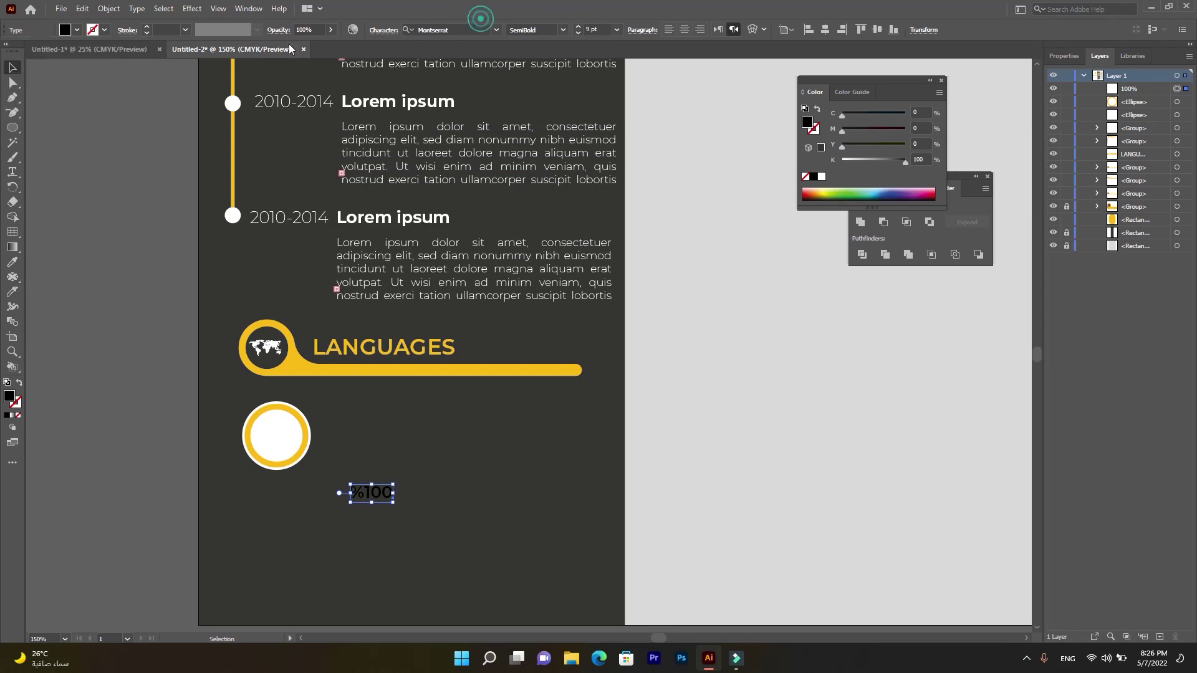
pyautogui.moveTo(367, 493); pyautogui.dragTo(278, 439)
# Shrink the %100 label to fit and centre it vertically within the circle.
pyautogui.scroll(2, 277, 439)
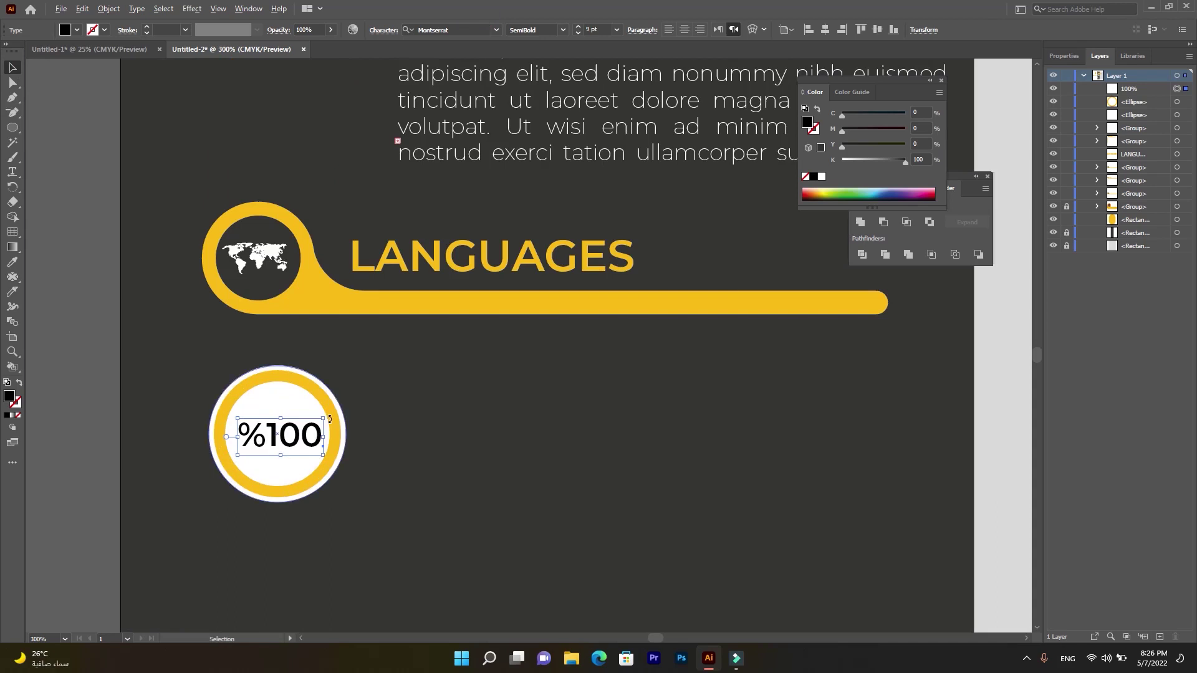
pyautogui.press('super+space')
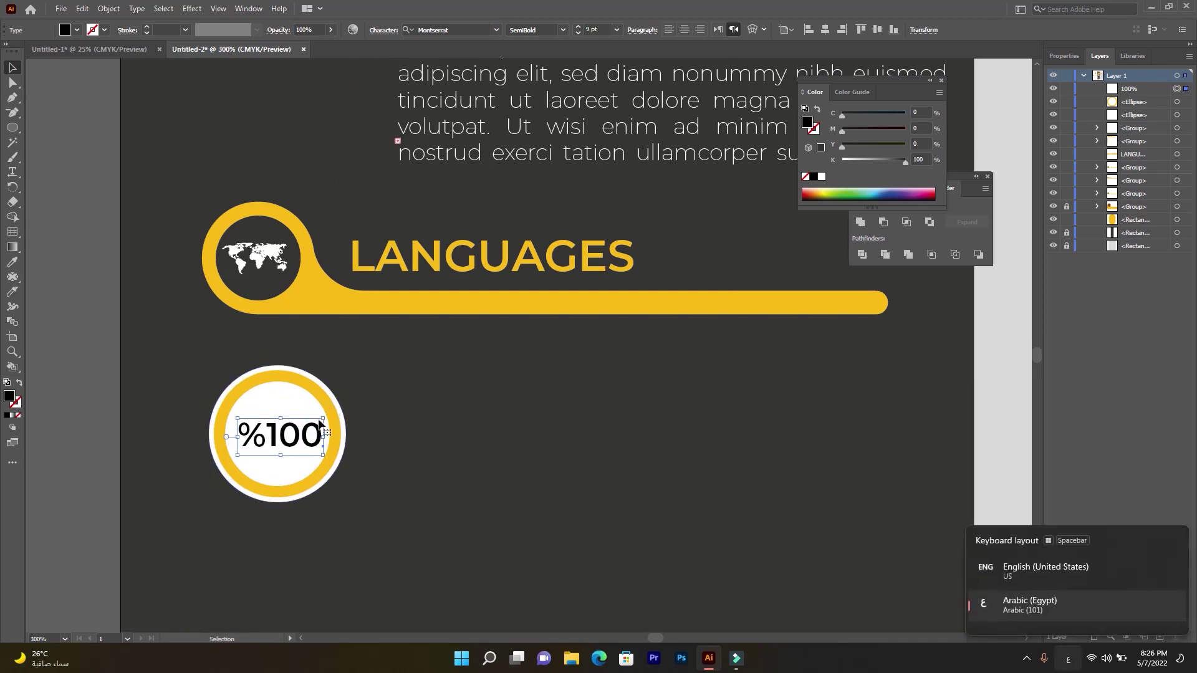
pyautogui.moveTo(324, 420); pyautogui.dragTo(299, 438)
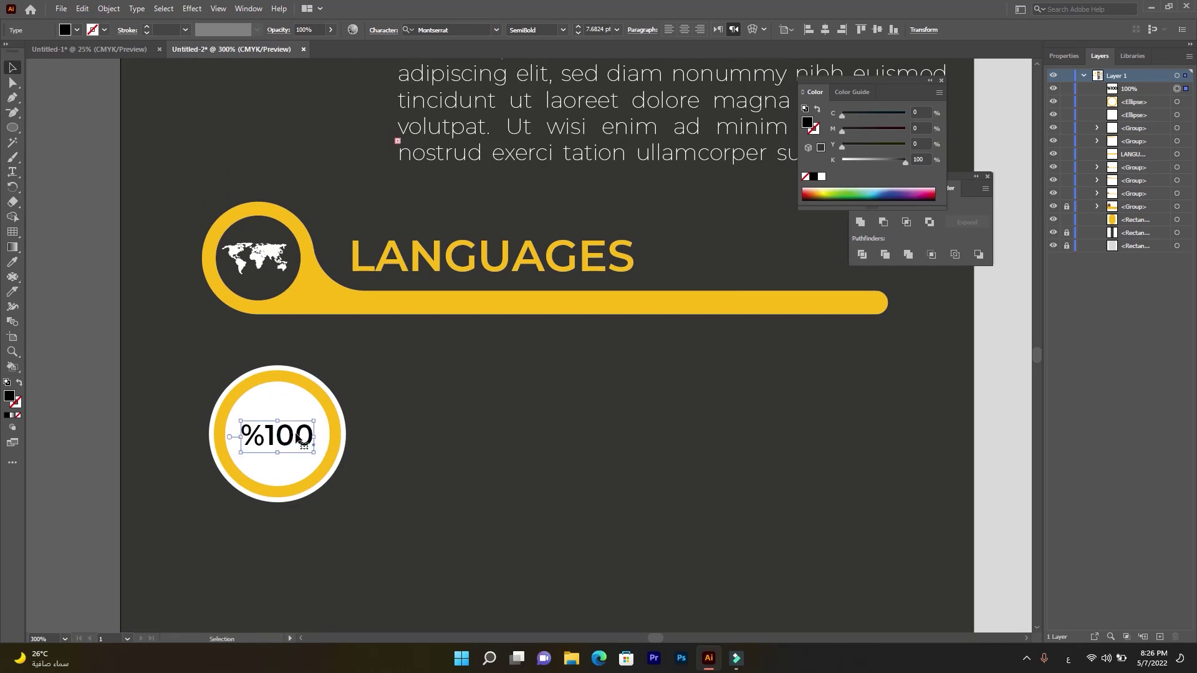
pyautogui.click(430, 486)
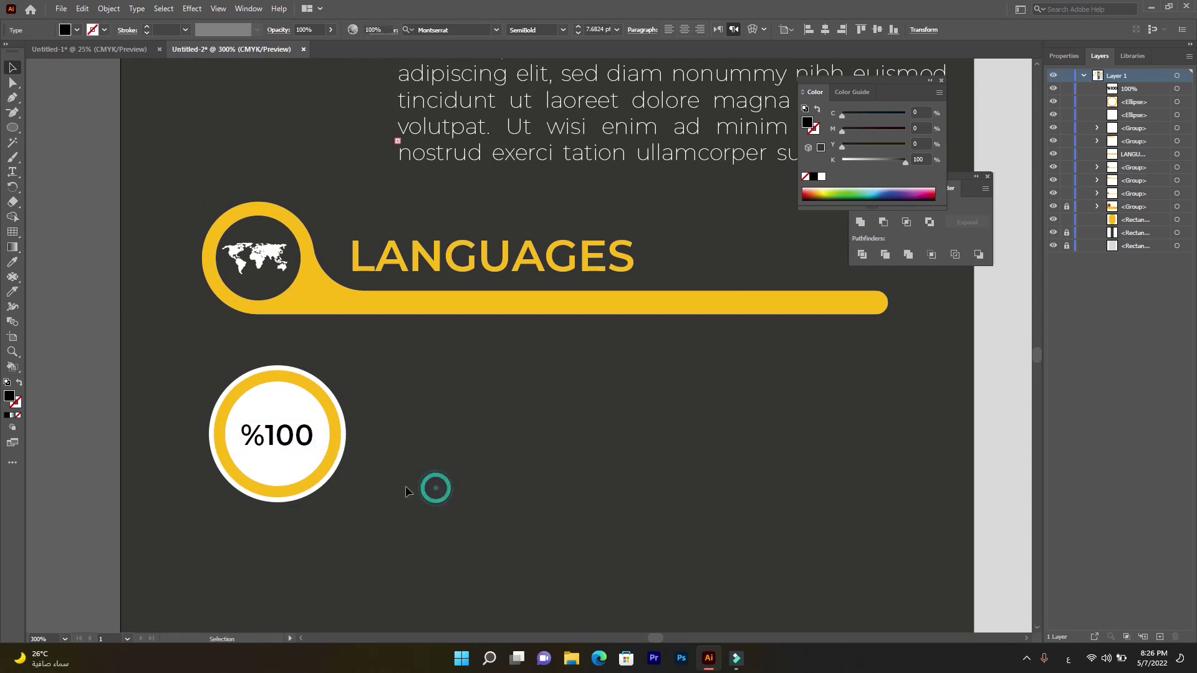
pyautogui.scroll(-1, 343, 396)
pyautogui.scroll(-1, 393, 399)
pyautogui.moveTo(369, 376); pyautogui.dragTo(287, 453)
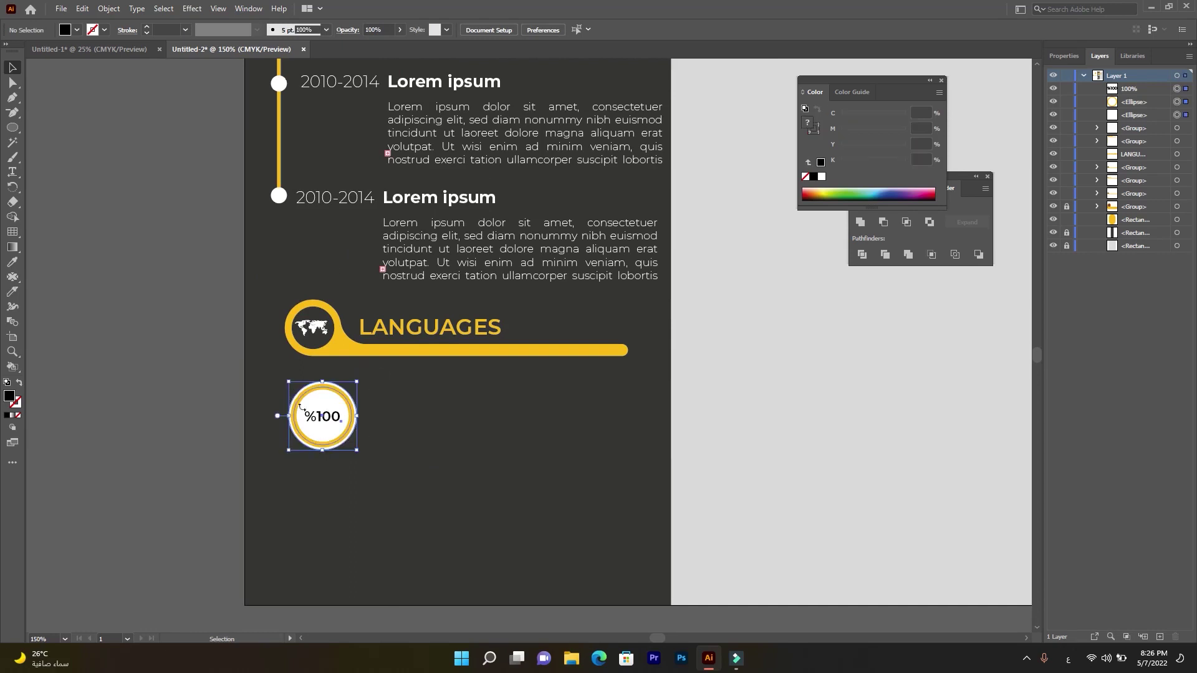
pyautogui.click(470, 32)
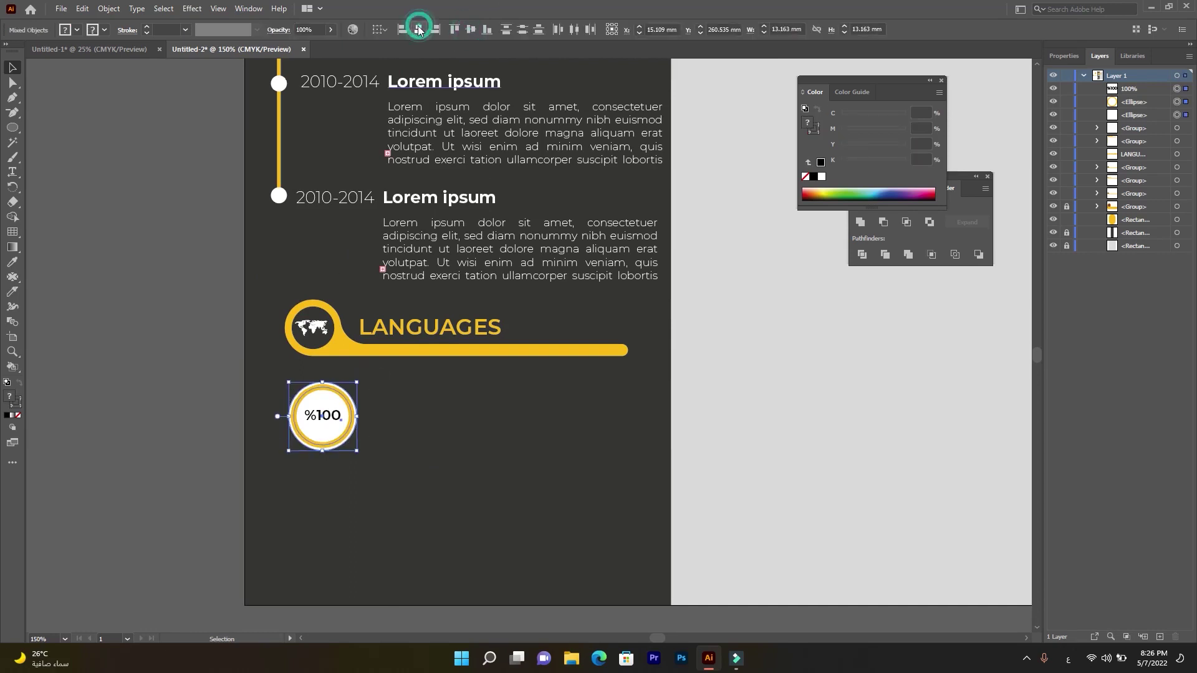
pyautogui.click(448, 424)
# Set the %100 label's font weight to Black and select it with its circle.
pyautogui.click(322, 416)
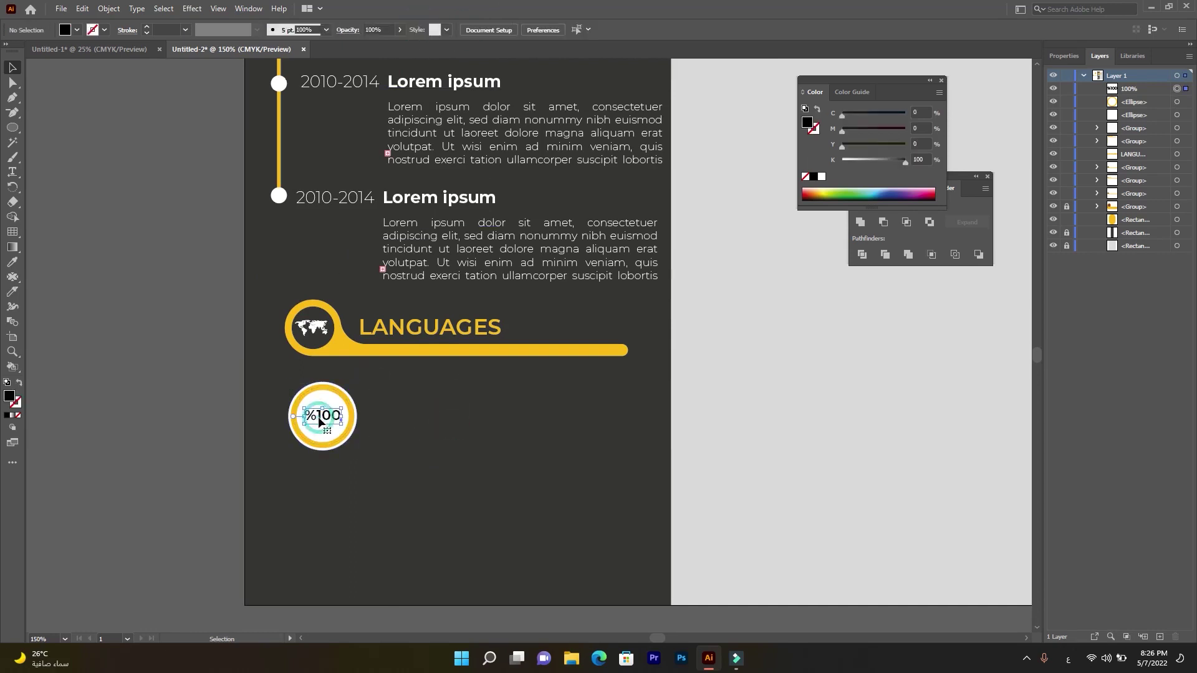
pyautogui.click(555, 29)
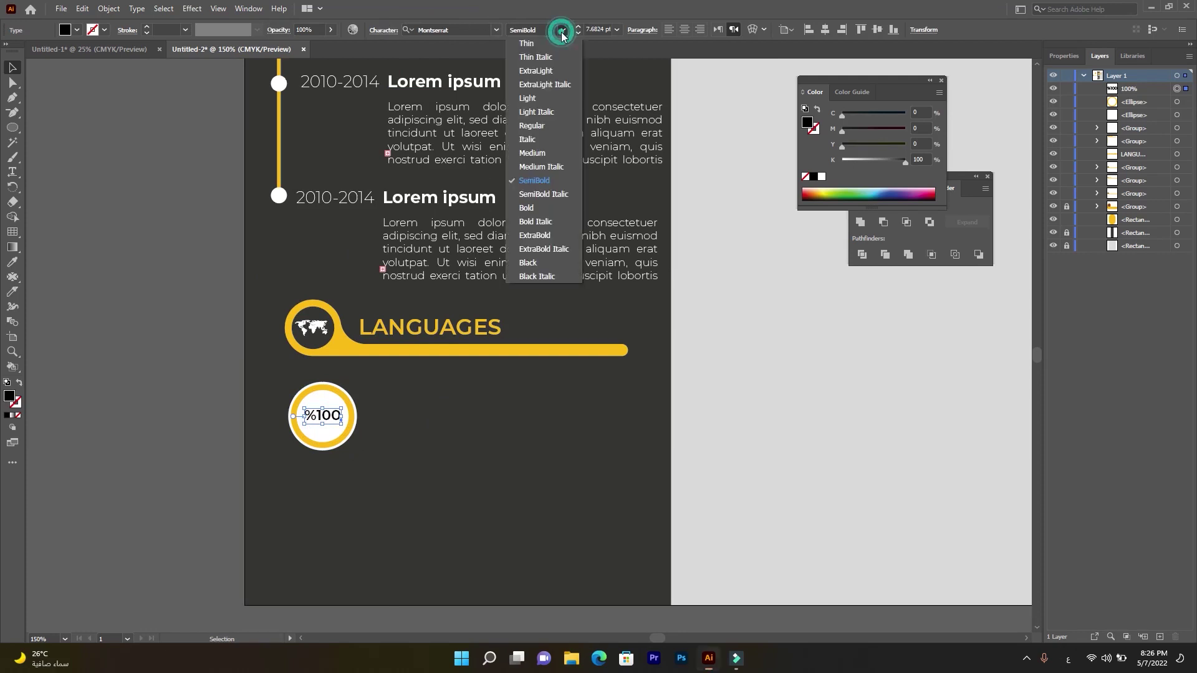
pyautogui.click(533, 210)
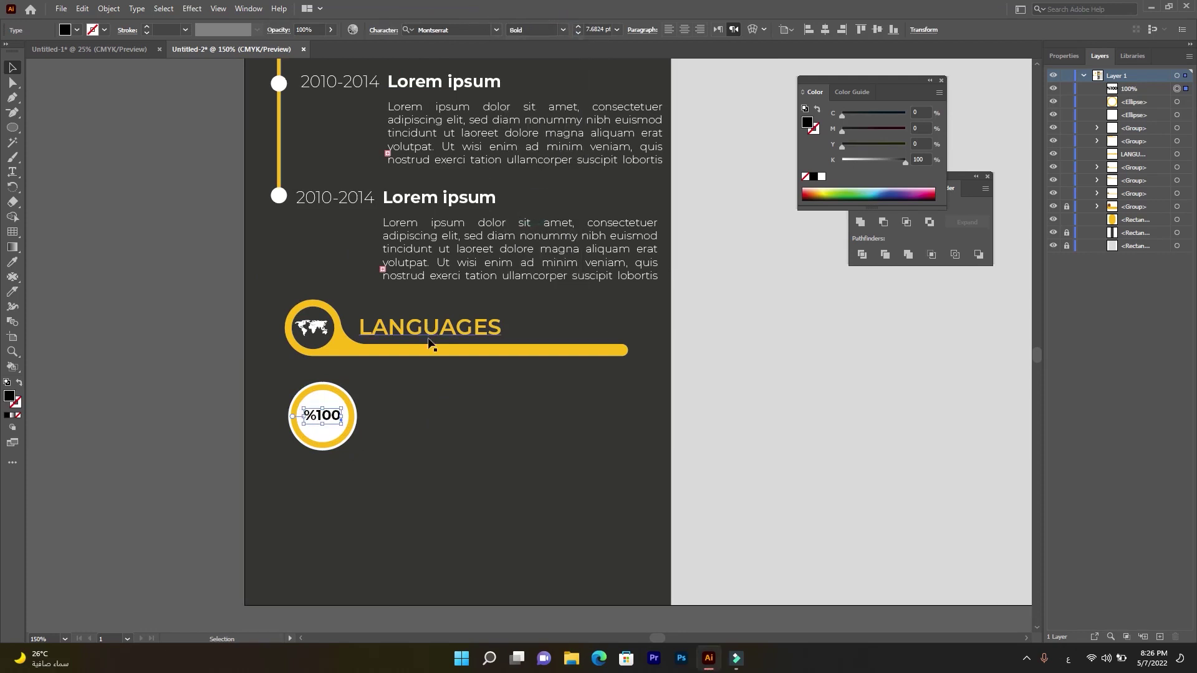
pyautogui.click(562, 30)
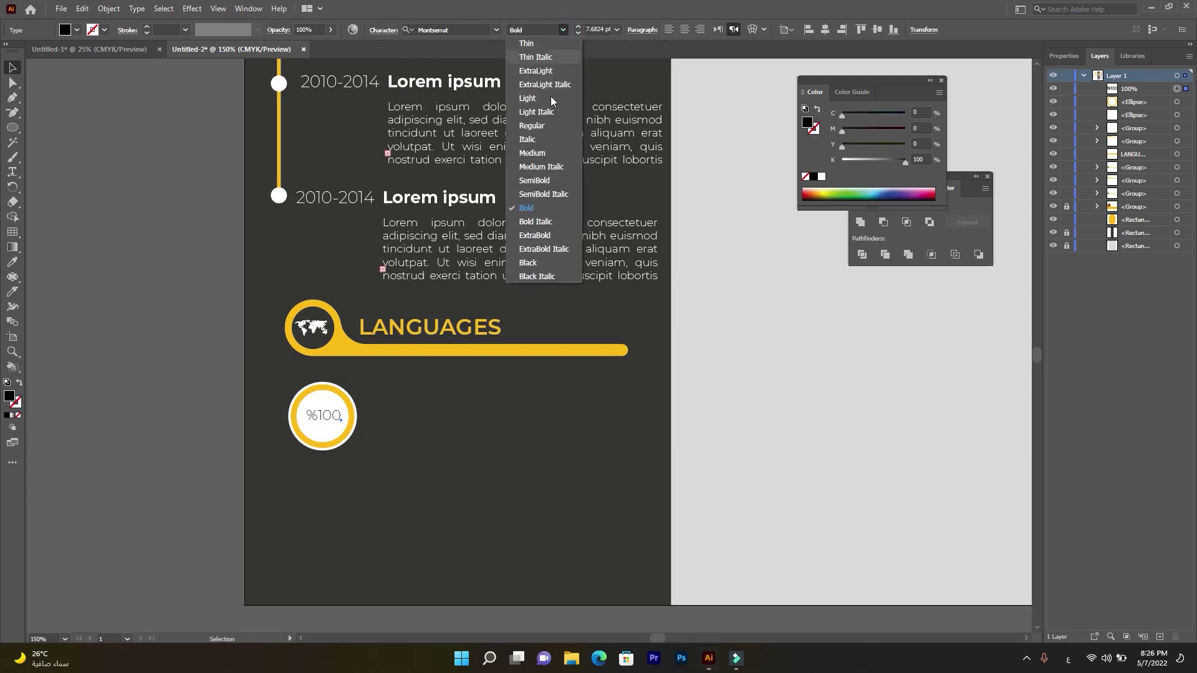
pyautogui.click(537, 263)
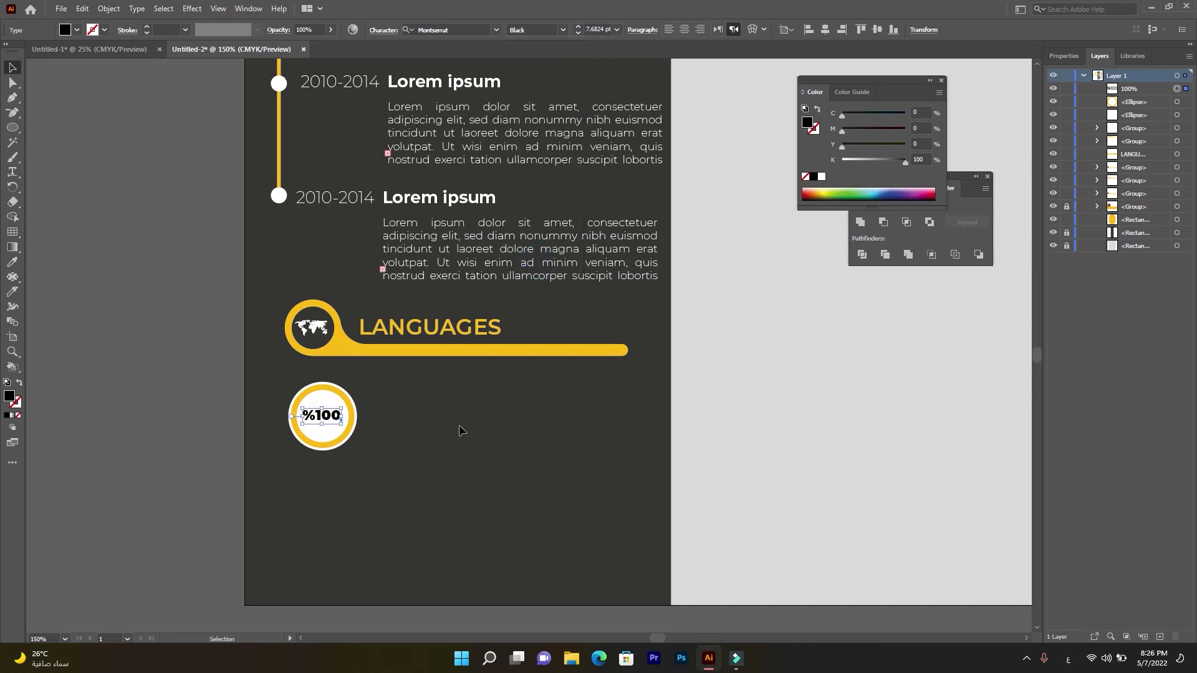
pyautogui.moveTo(382, 368); pyautogui.dragTo(275, 452)
# Group the circle with its %100 label, then copy it right and down into a 2×2 grid.
pyautogui.rightClick(333, 417)
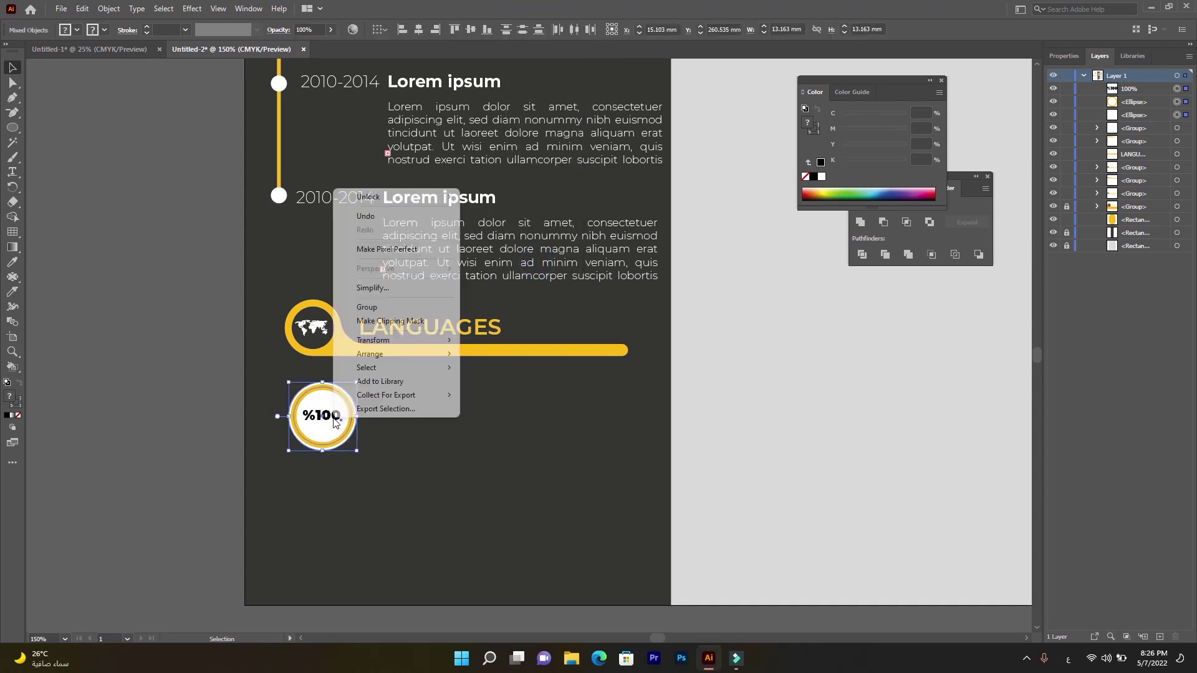
pyautogui.click(368, 306)
pyautogui.moveTo(329, 421)
pyautogui.mouseDown()
pyautogui.moveTo(564, 421)
pyautogui.moveTo(367, 419)
pyautogui.moveTo(378, 419)
pyautogui.mouseUp()
pyautogui.keyDown('shift'); pyautogui.click(553, 415); pyautogui.keyUp('shift')
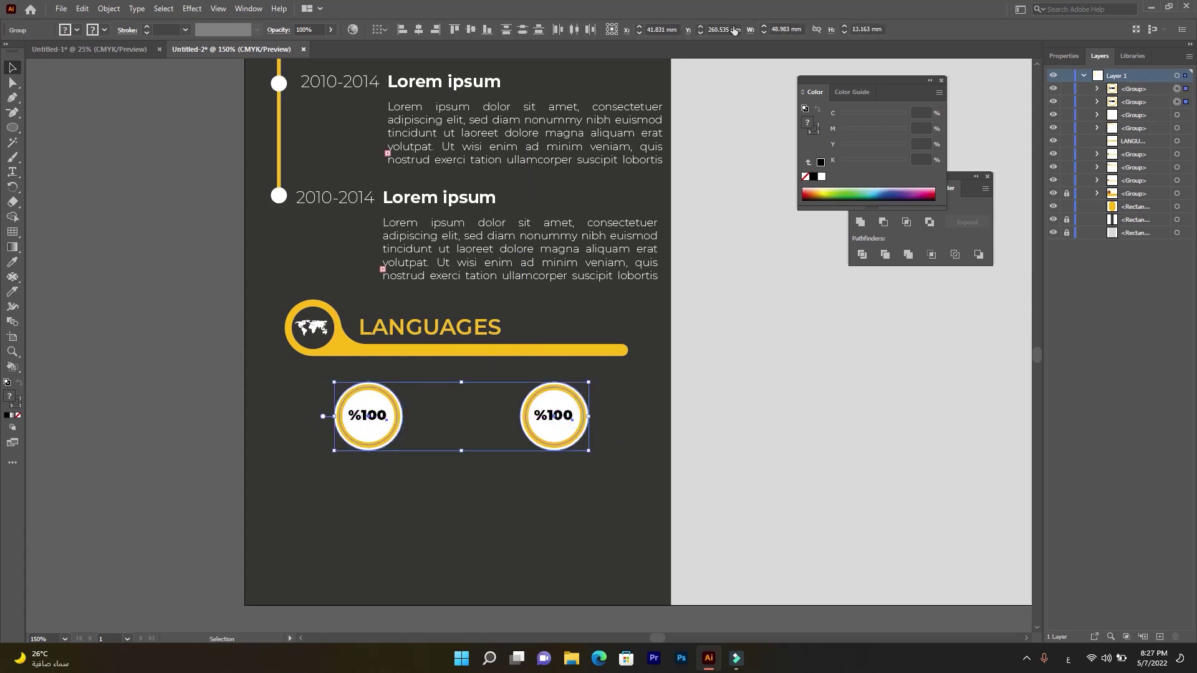
pyautogui.moveTo(560, 416); pyautogui.dragTo(562, 528)
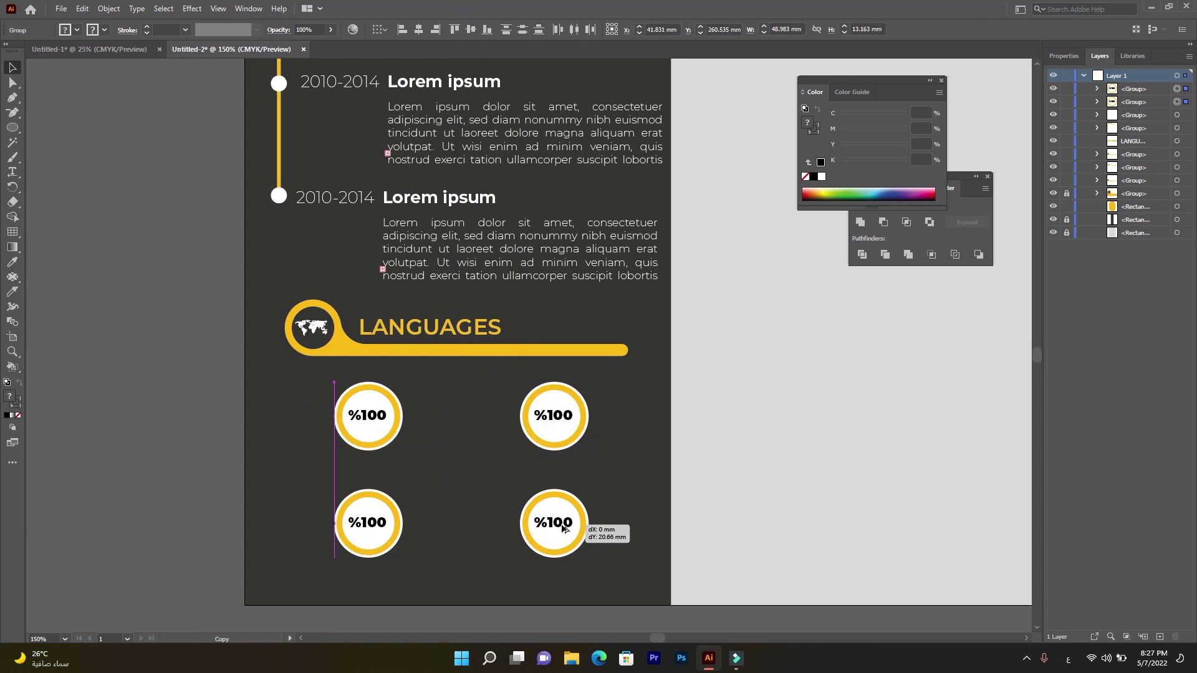
pyautogui.click(694, 459)
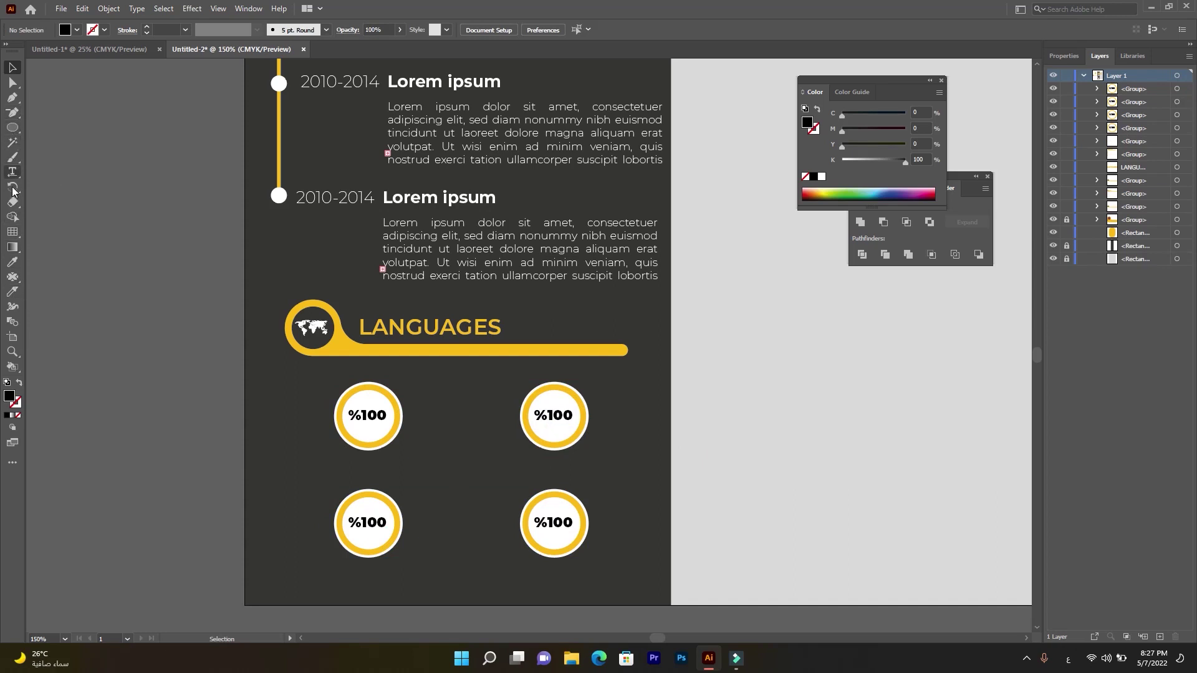
# Cut the top-right badge's yellow ring into a partial arc with round caps.
pyautogui.rightClick(13, 202)
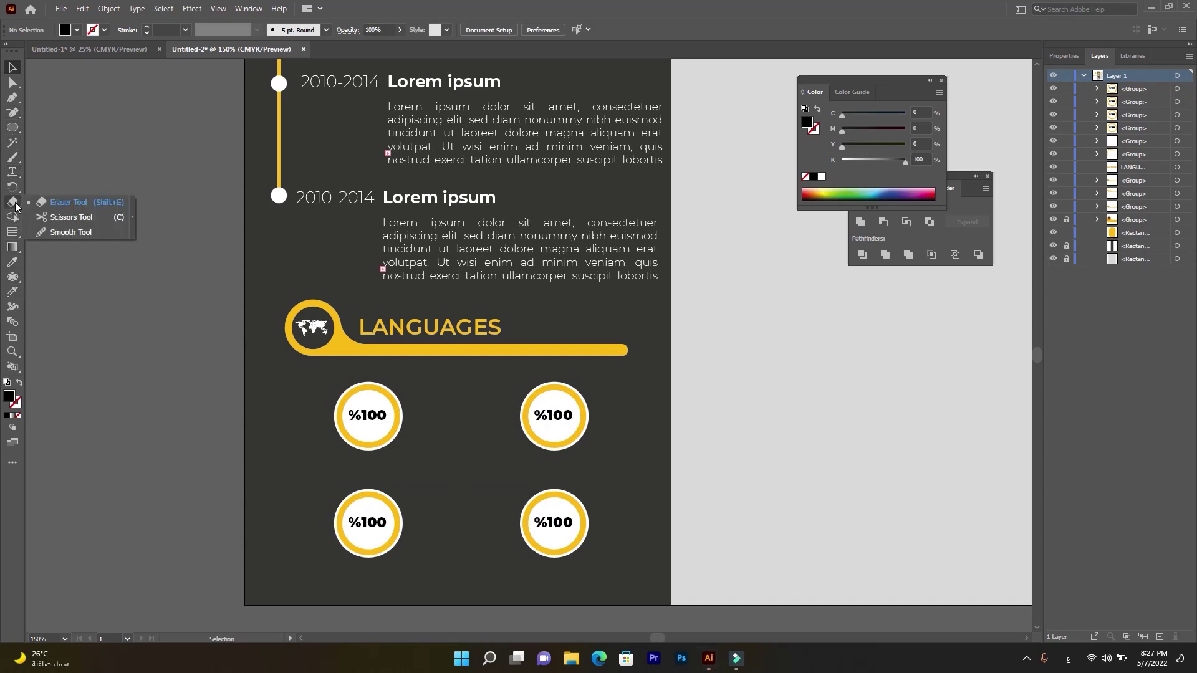
pyautogui.click(63, 217)
pyautogui.scroll(2, 609, 408)
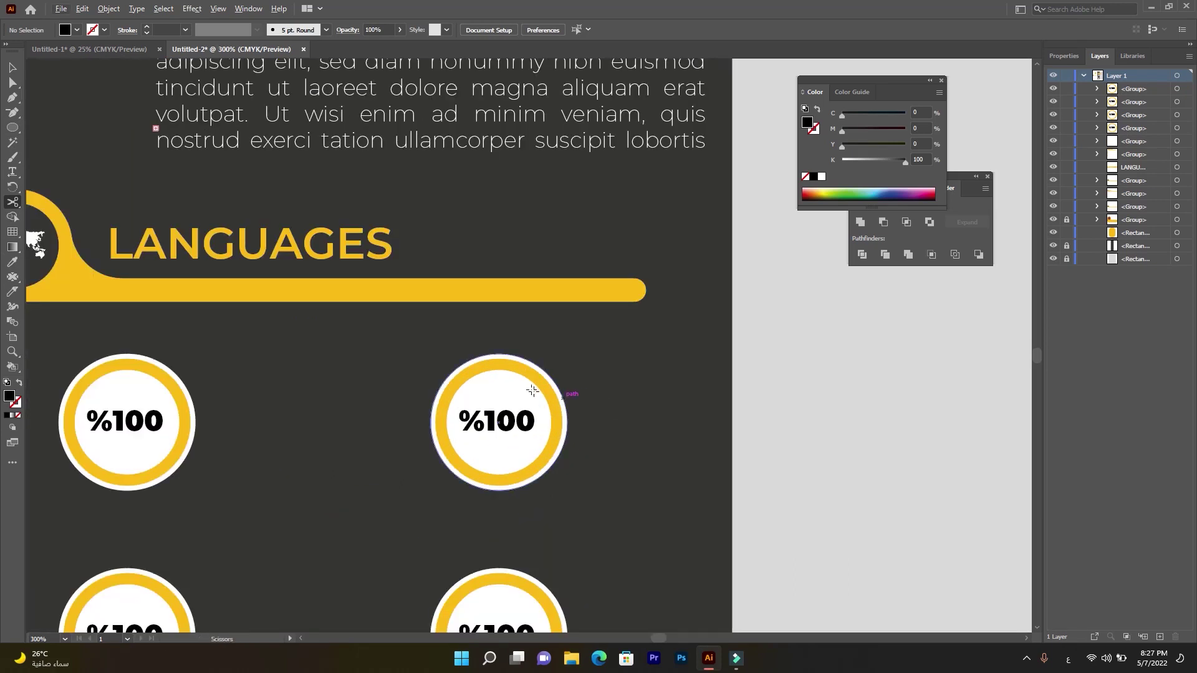
pyautogui.click(564, 423)
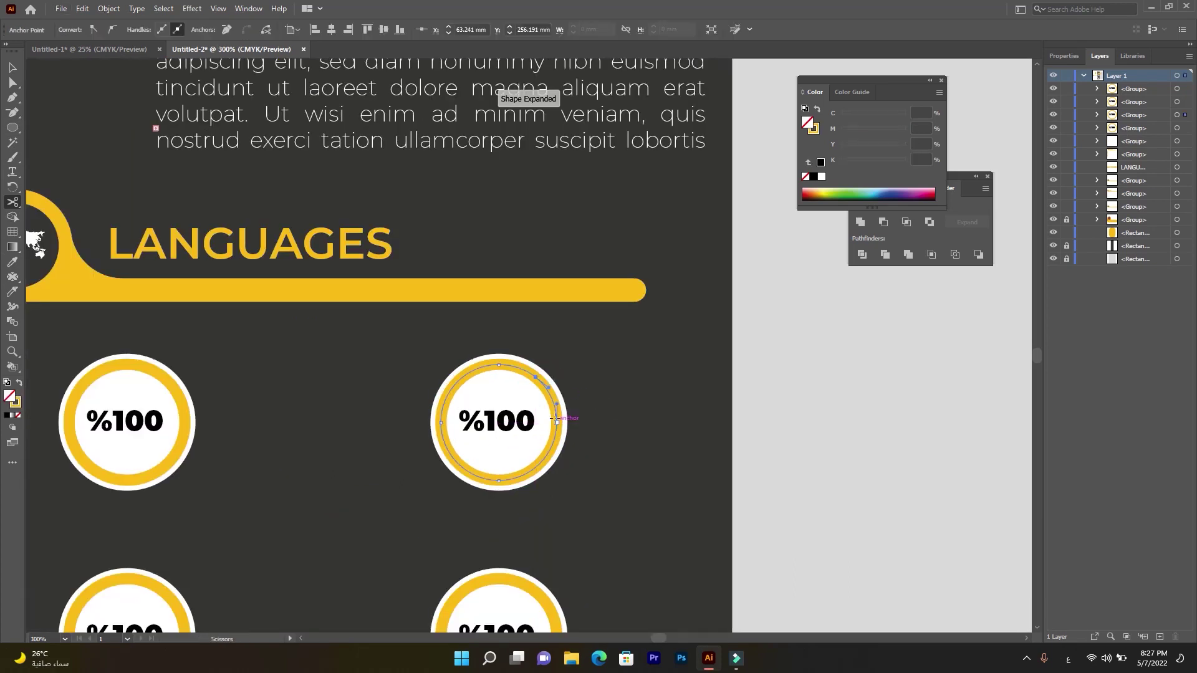
pyautogui.click(556, 423)
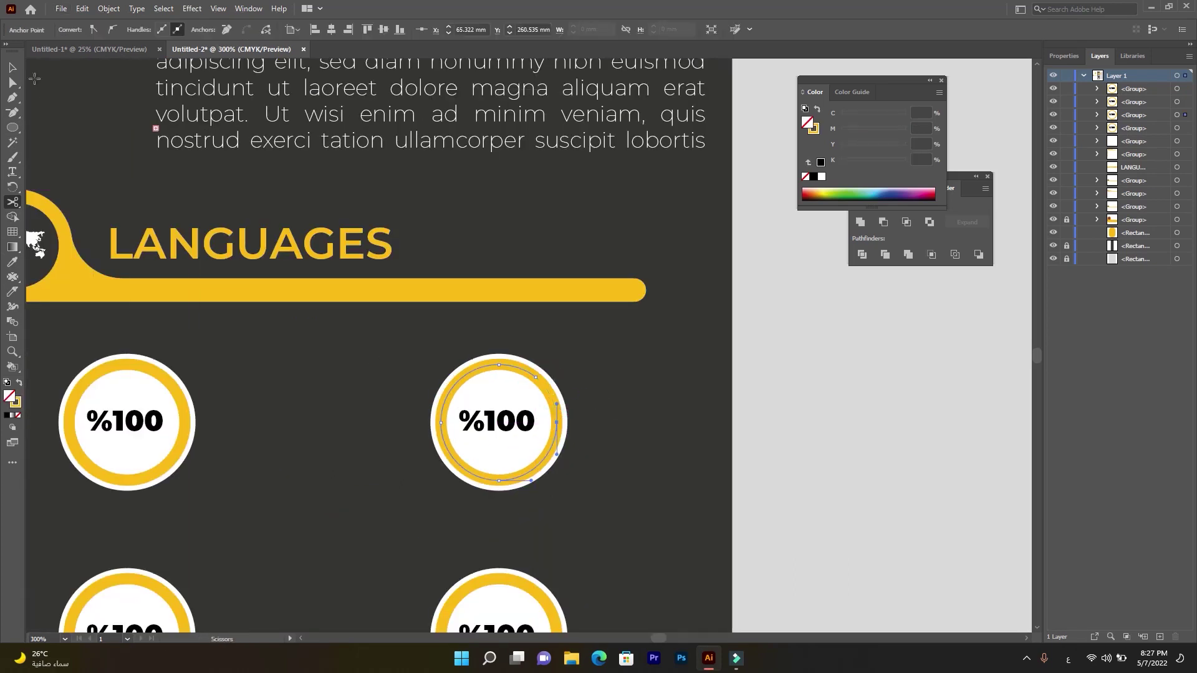
pyautogui.click(13, 66)
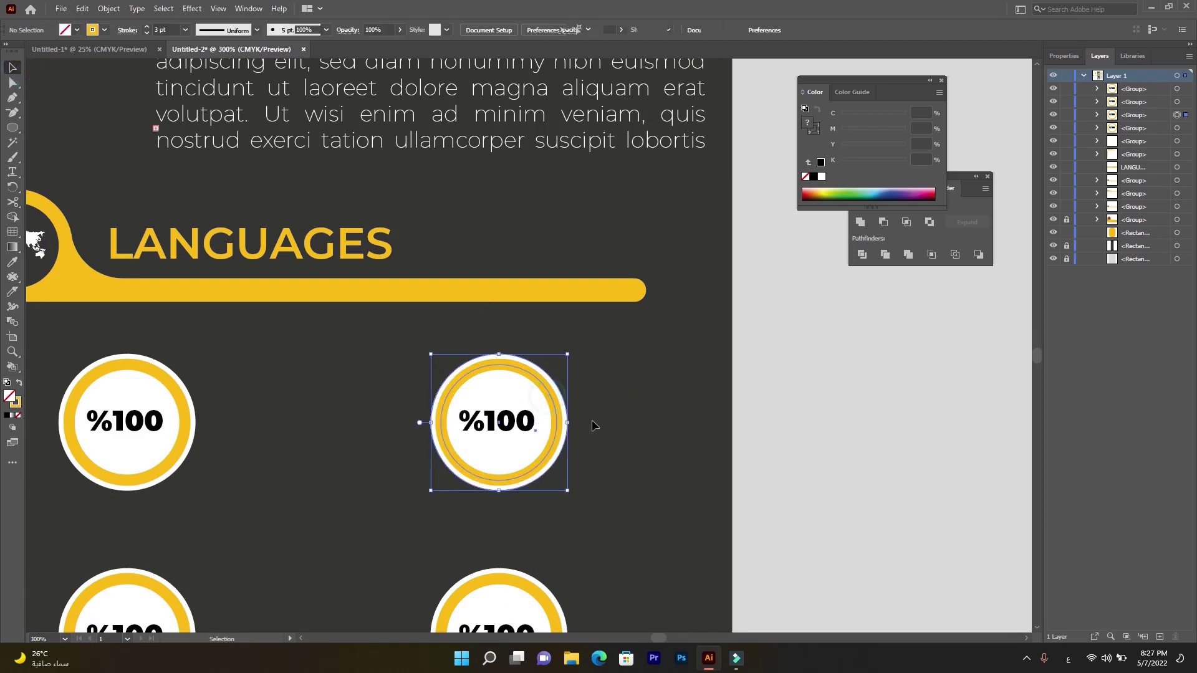
pyautogui.click(12, 81)
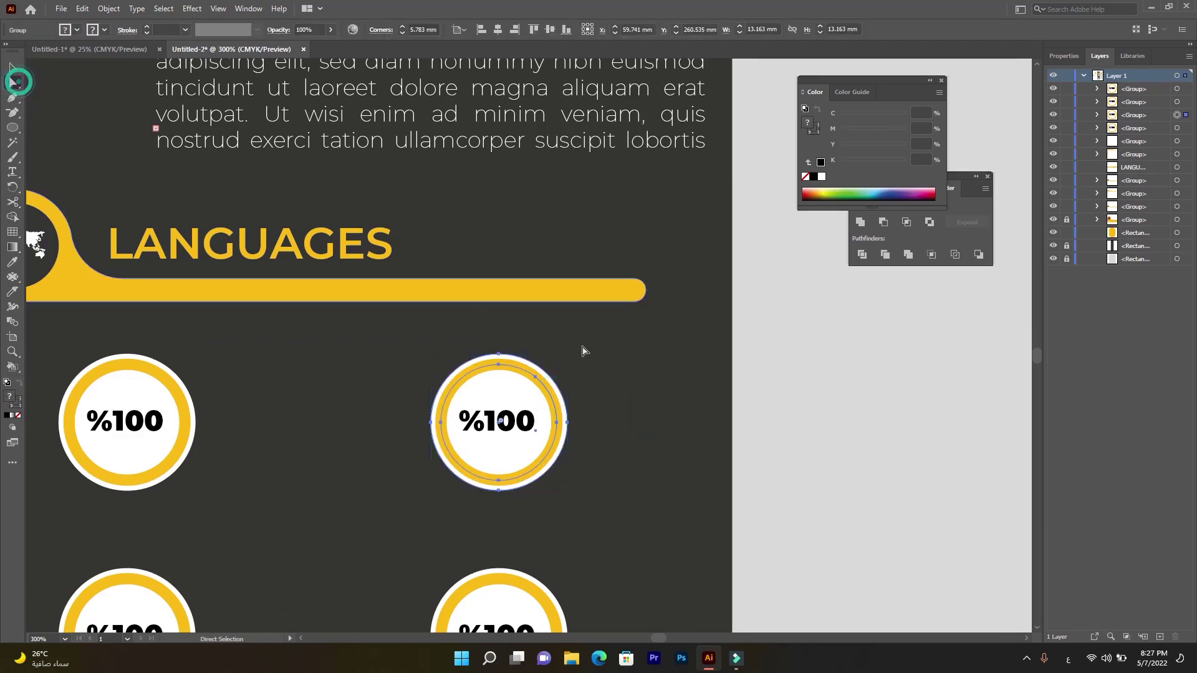
pyautogui.rightClick(553, 401)
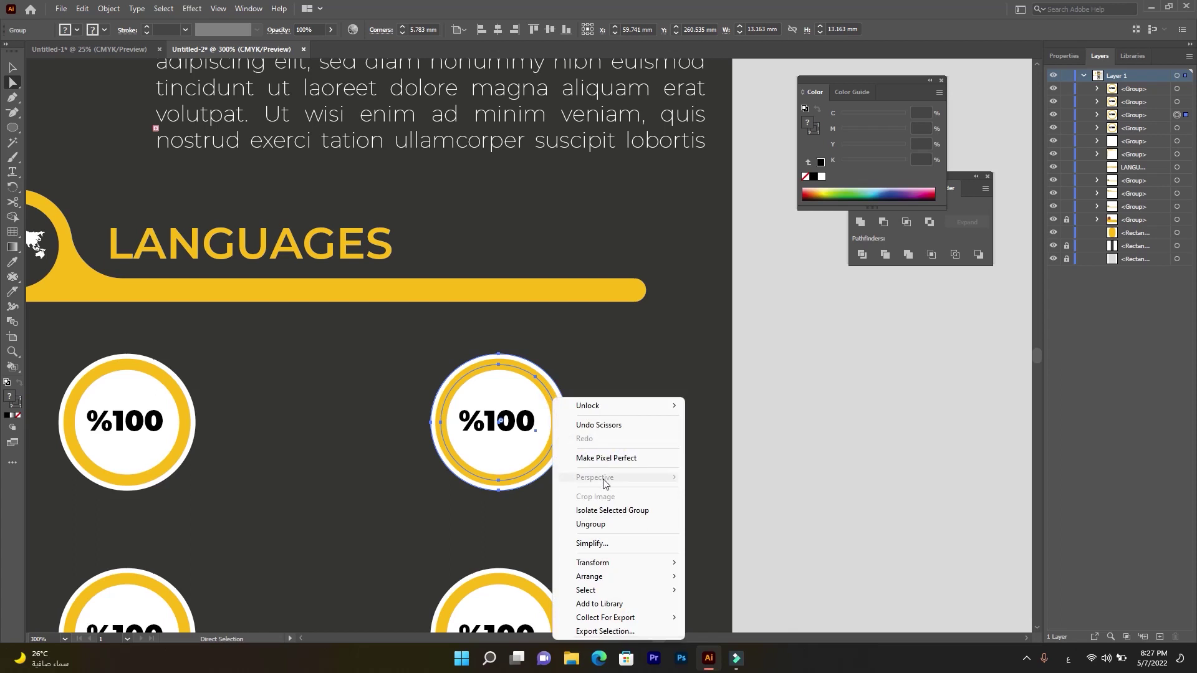
pyautogui.click(591, 524)
pyautogui.click(546, 391)
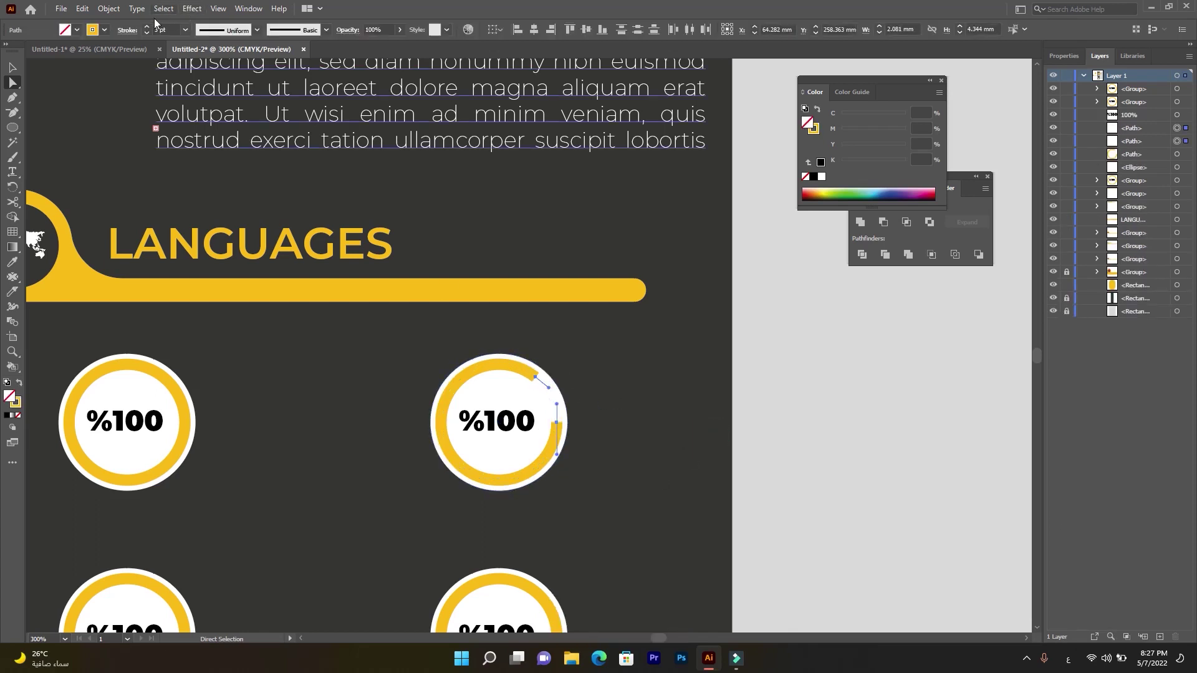
pyautogui.press('v')
pyautogui.click(128, 30)
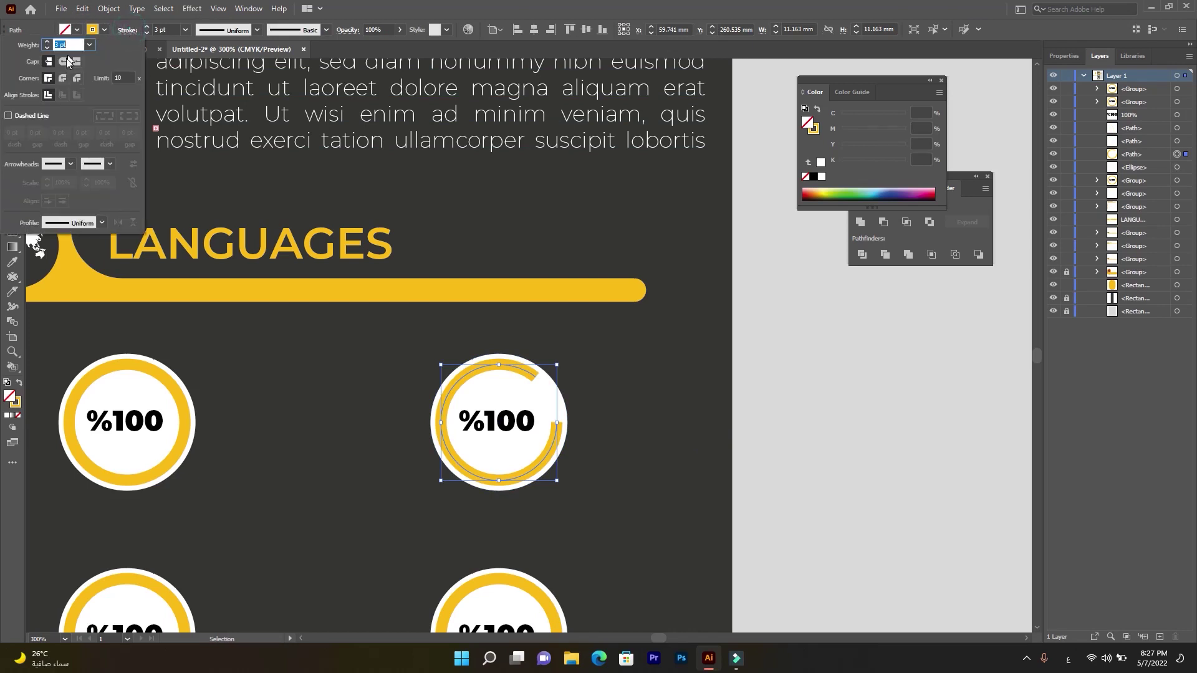
pyautogui.click(62, 61)
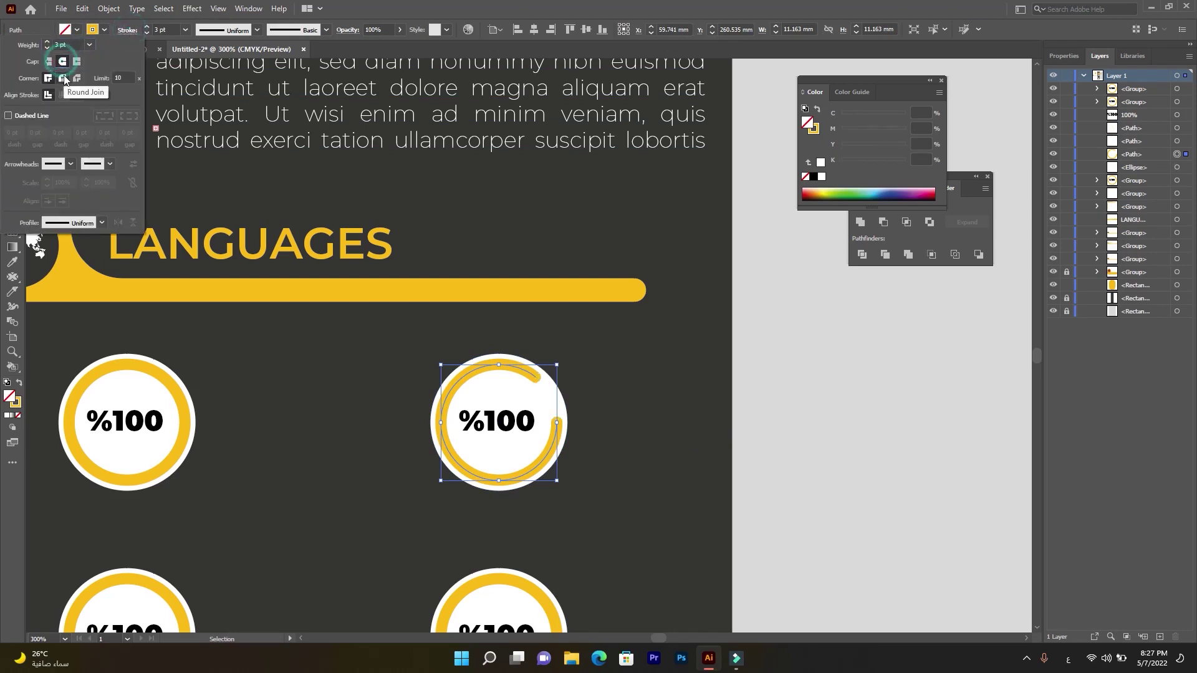
pyautogui.click(608, 387)
pyautogui.click(590, 414)
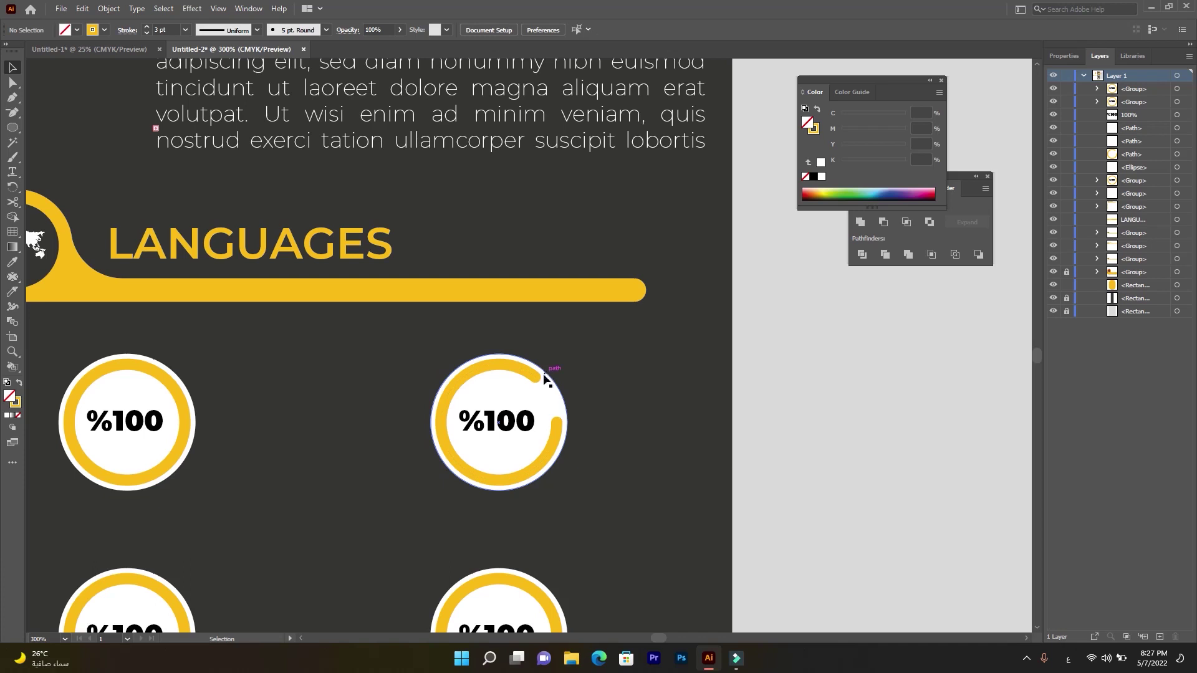
# Change the top-right badge's label from %100 to %90.
pyautogui.click(12, 171)
pyautogui.click(514, 422)
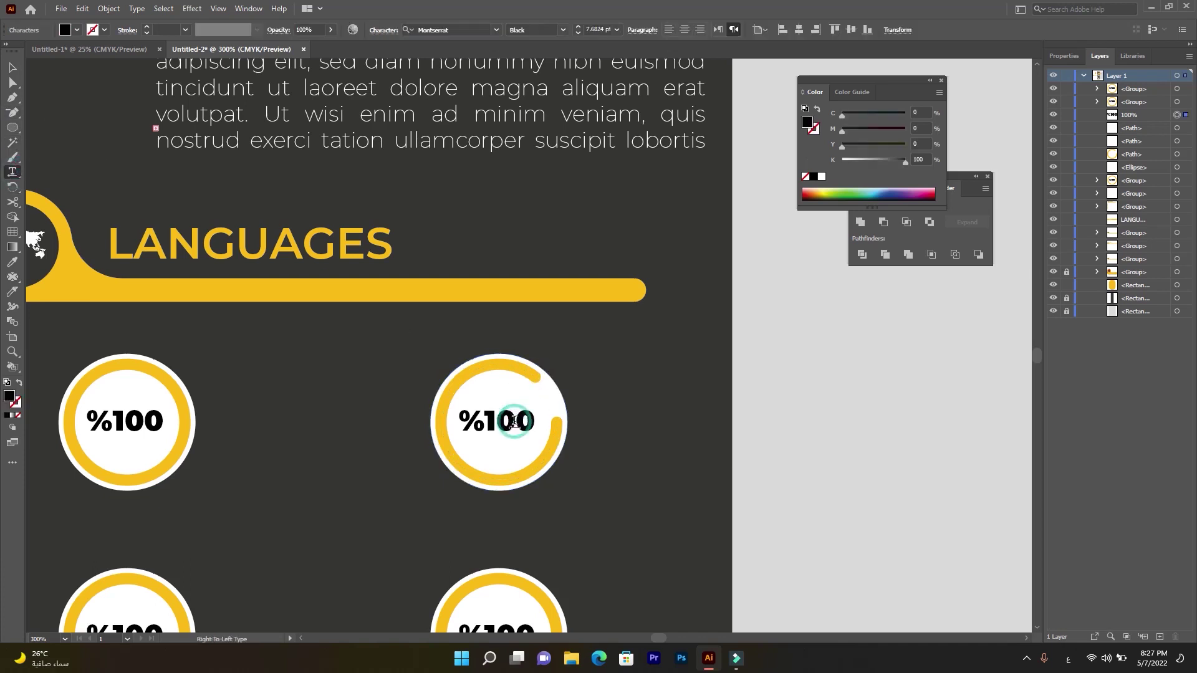
pyautogui.moveTo(485, 416); pyautogui.dragTo(530, 415)
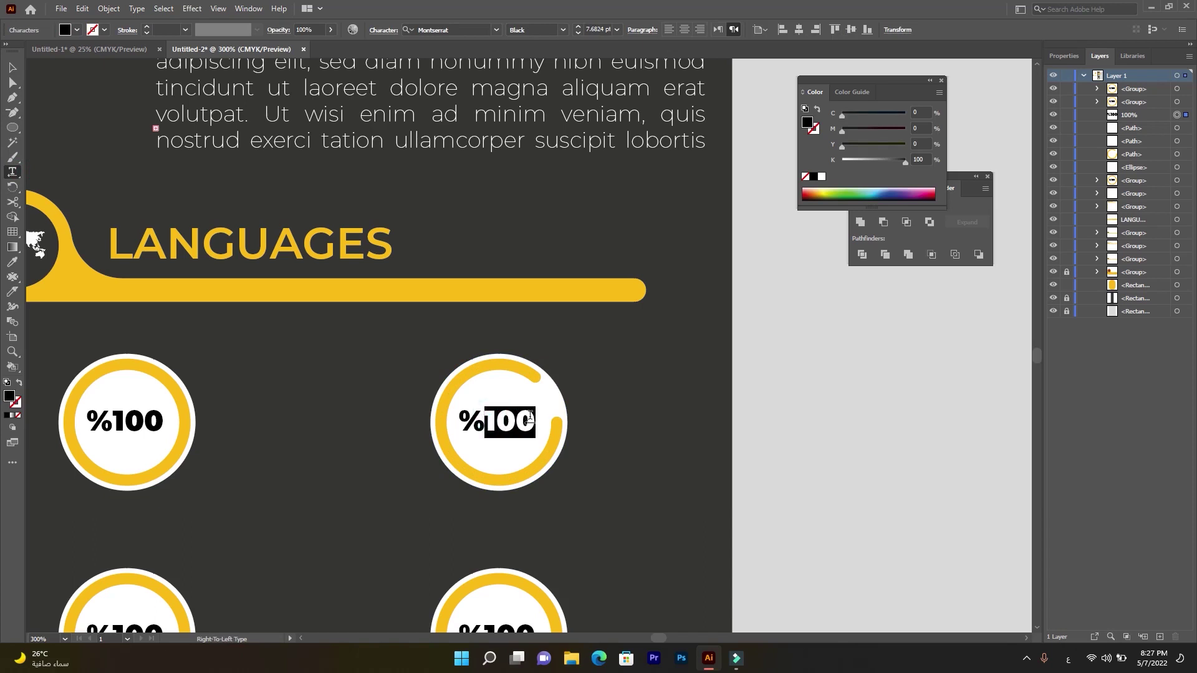
pyautogui.write('90')
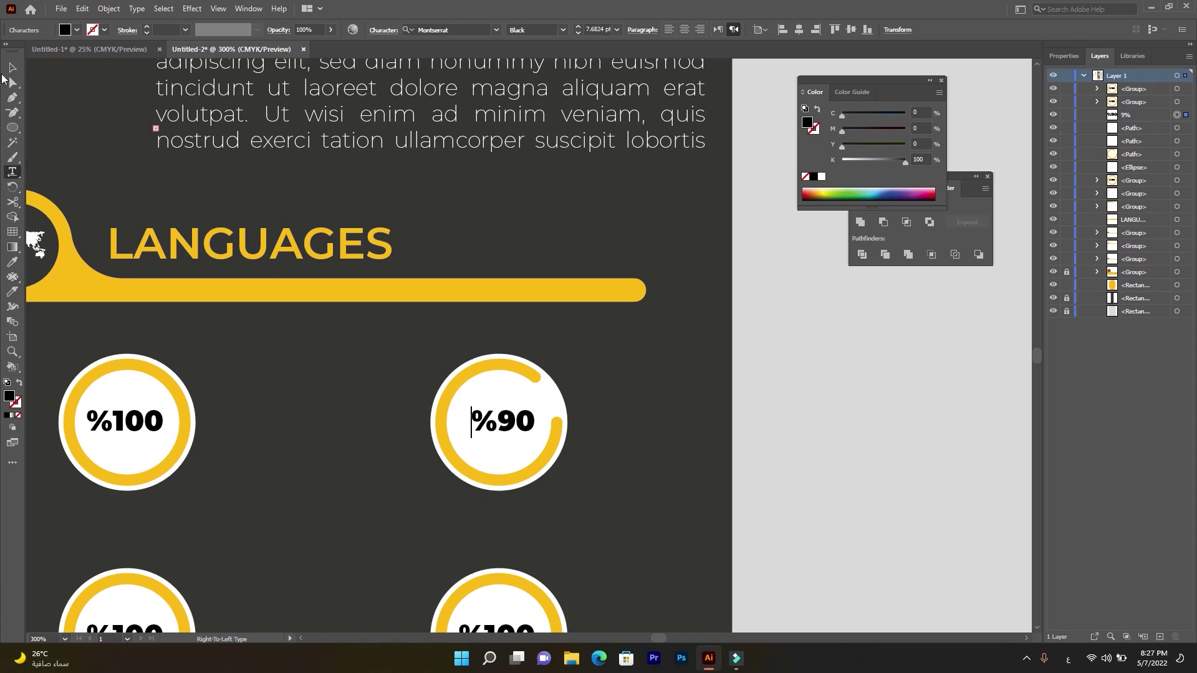
pyautogui.click(12, 82)
pyautogui.scroll(-3, 636, 446)
pyautogui.click(29, 328)
pyautogui.click(13, 201)
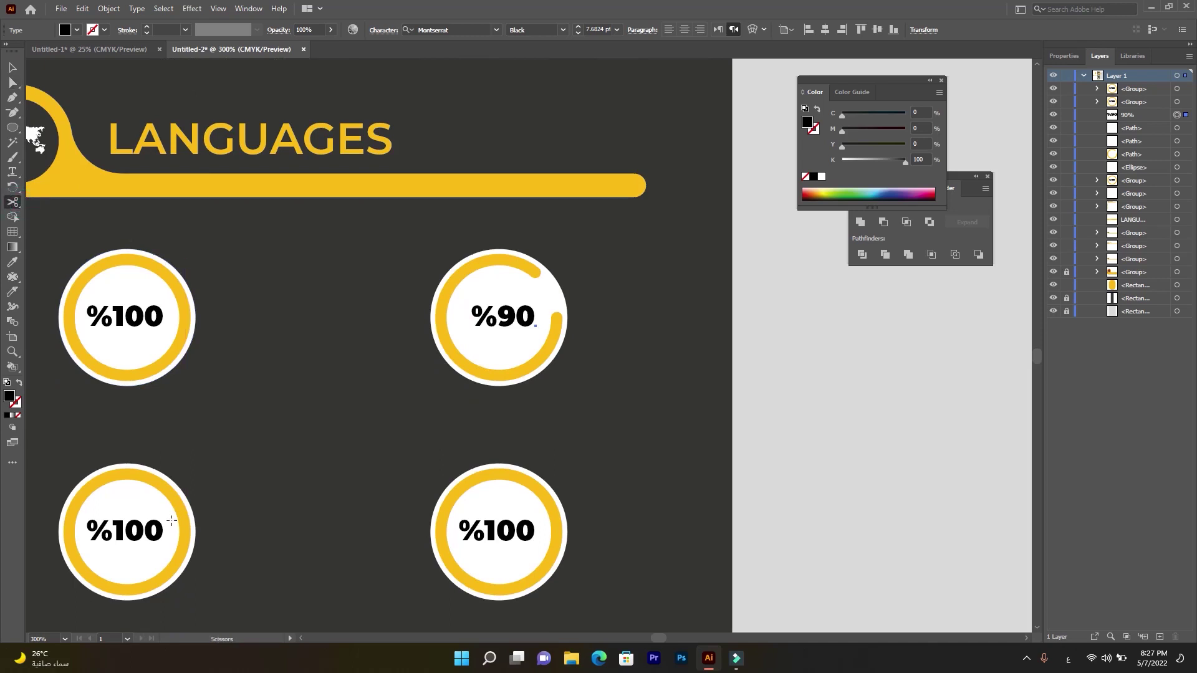
# Cut the lower-left ring at top and bottom, ungroup it, and delete its right arc.
pyautogui.click(142, 475)
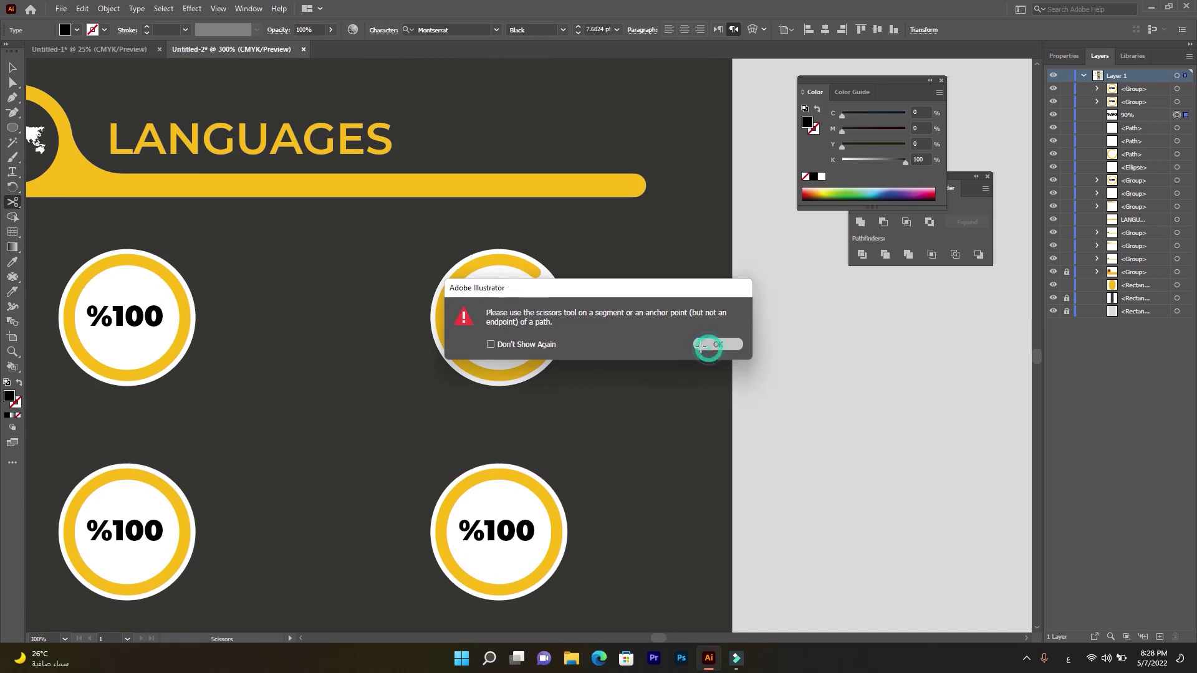
pyautogui.click(716, 344)
pyautogui.click(147, 477)
pyautogui.click(145, 591)
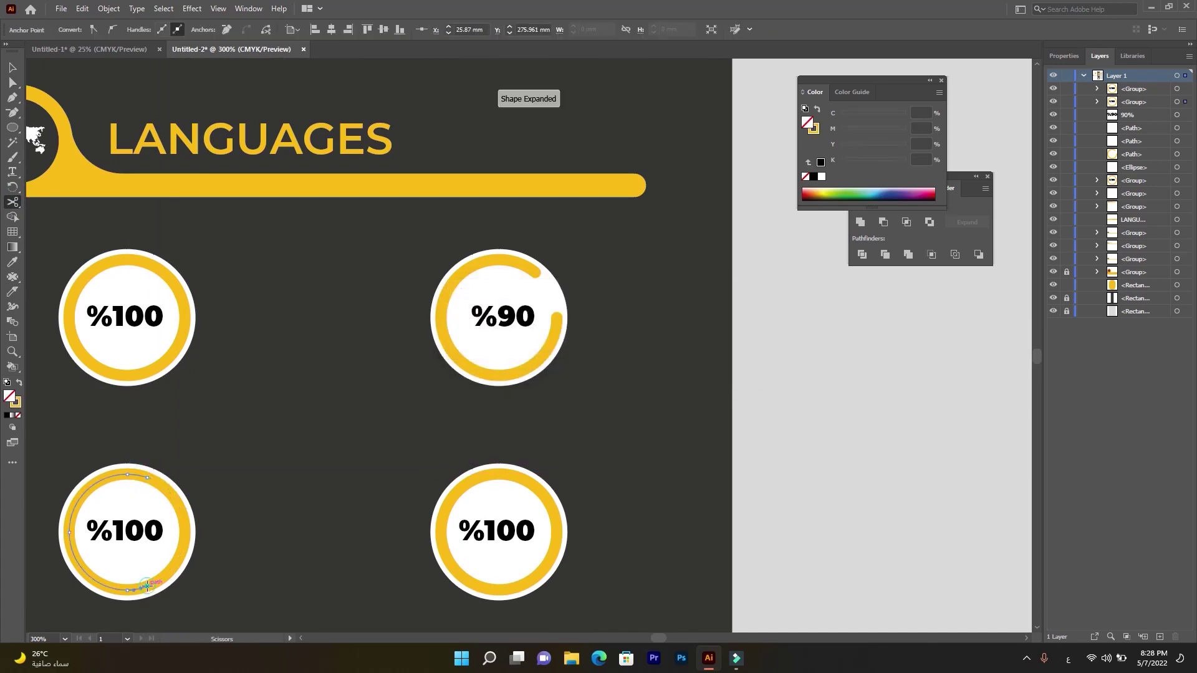
pyautogui.press('v')
pyautogui.rightClick(159, 494)
pyautogui.click(192, 305)
pyautogui.rightClick(185, 535)
pyautogui.click(240, 422)
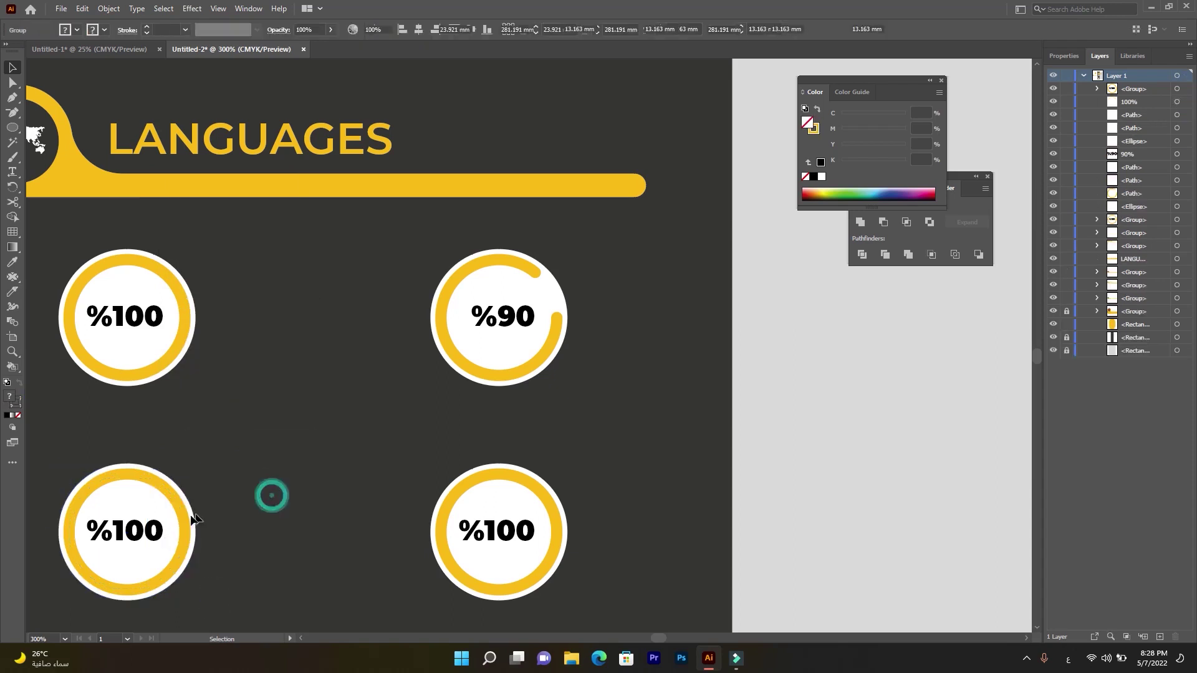
pyautogui.click(267, 494)
pyautogui.click(187, 516)
pyautogui.press('Delete')
# Give the remaining lower-left yellow arc round stroke caps.
pyautogui.click(124, 492)
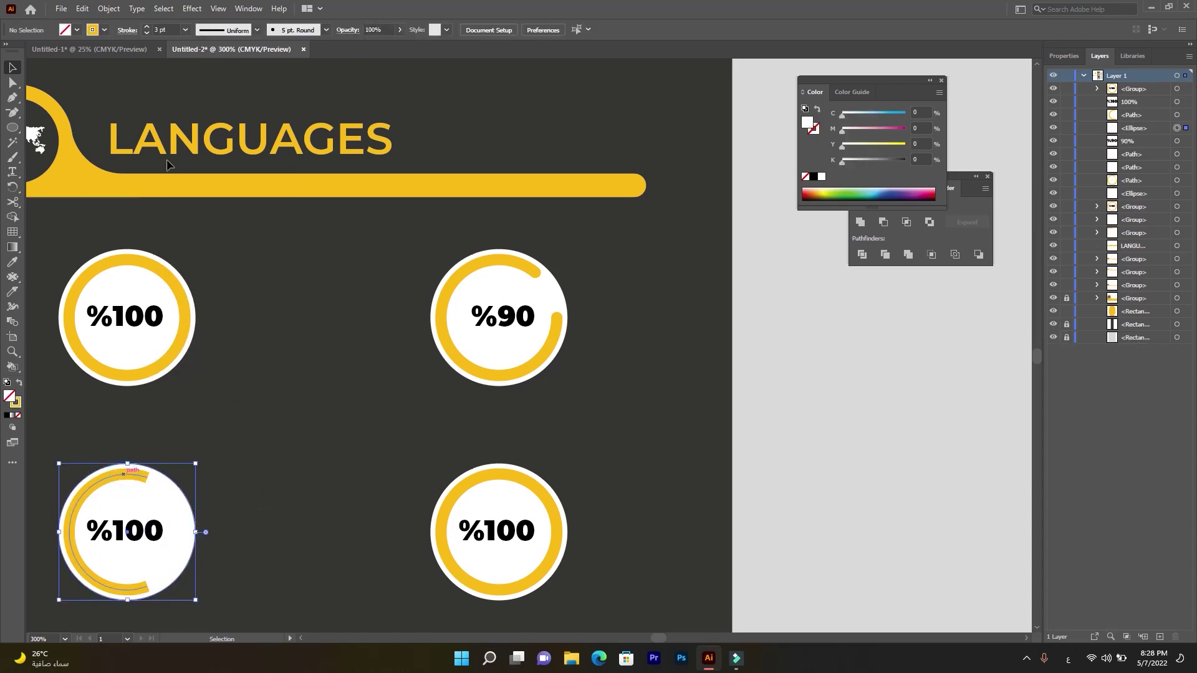
pyautogui.click(127, 30)
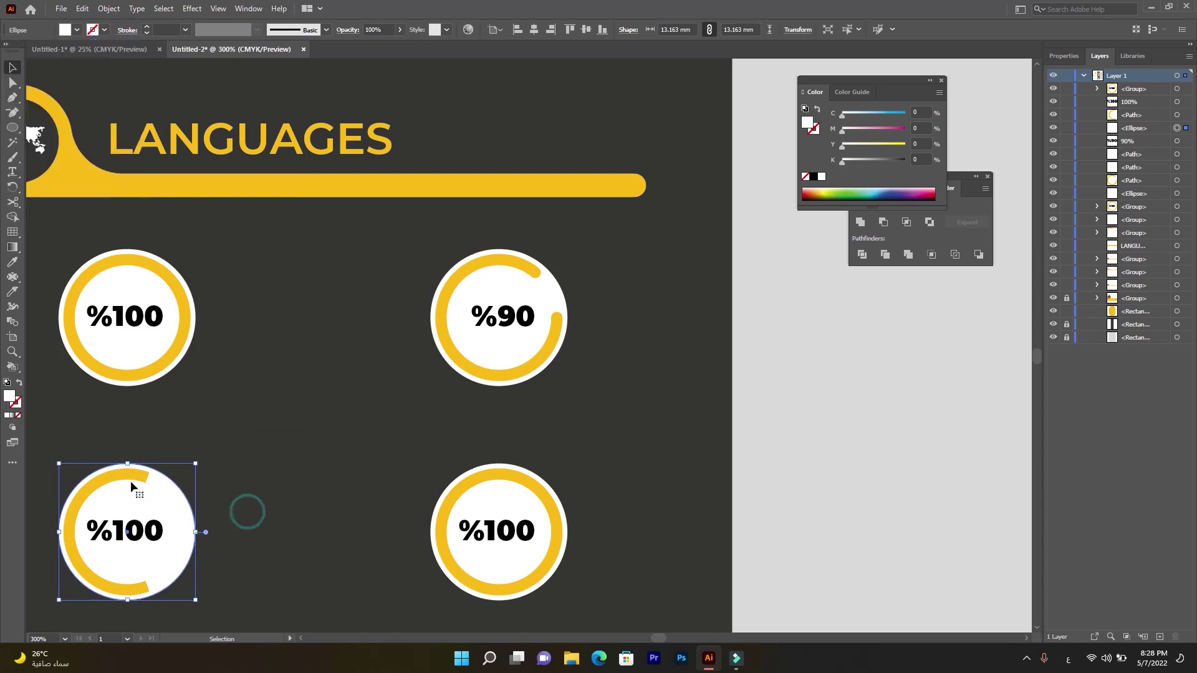
pyautogui.click(131, 479)
pyautogui.click(128, 30)
pyautogui.click(63, 79)
# Change the lower-left label from %100 to %60.
pyautogui.press('t')
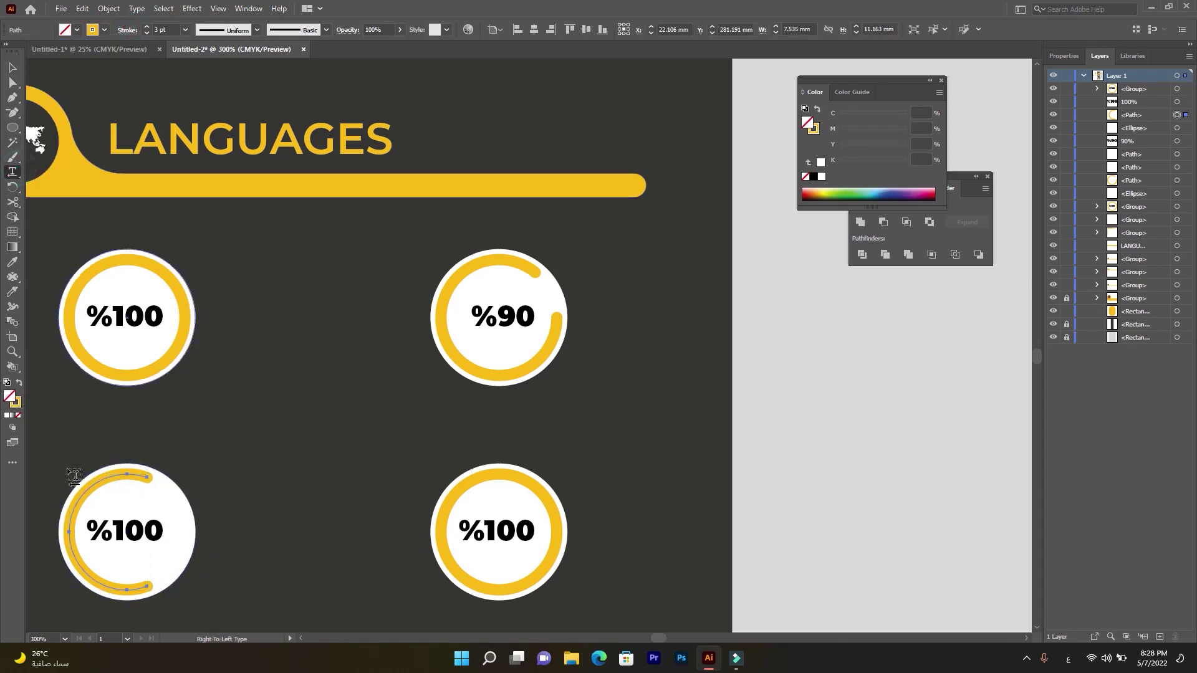
pyautogui.moveTo(113, 530); pyautogui.dragTo(160, 522)
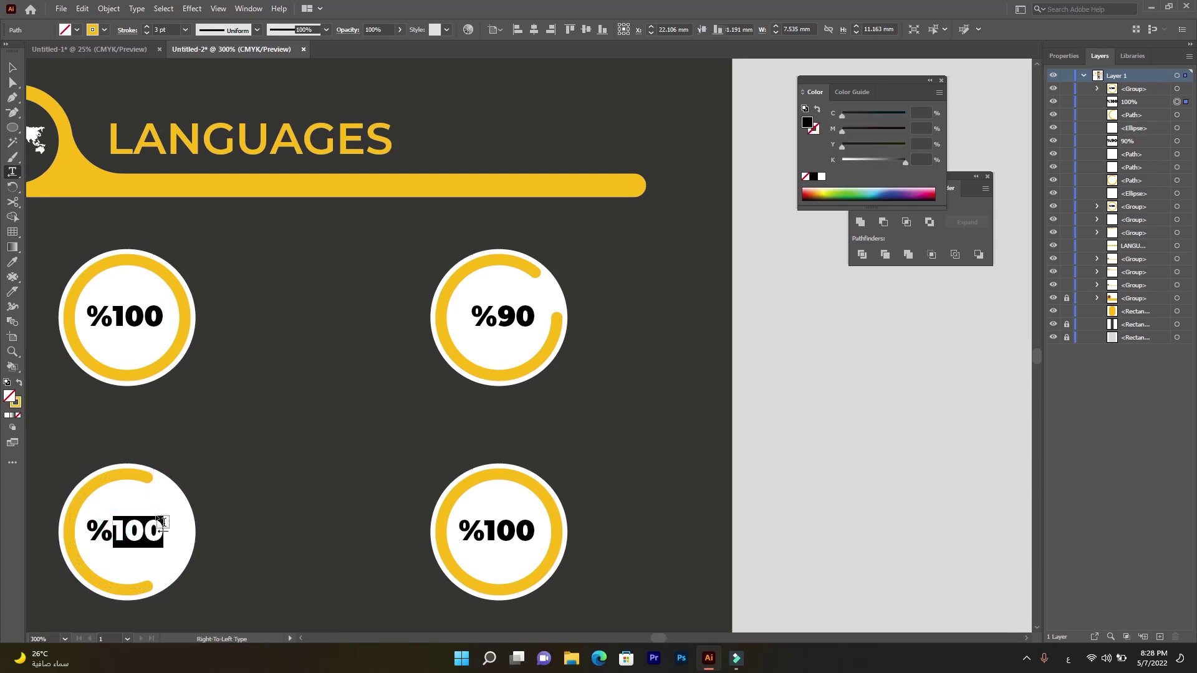
pyautogui.write('60')
pyautogui.press('Escape')
pyautogui.click(48, 213)
# Cut the lower-right ring at top and bottom, ungroup it, and delete its right arc.
pyautogui.press('c')
pyautogui.click(457, 491)
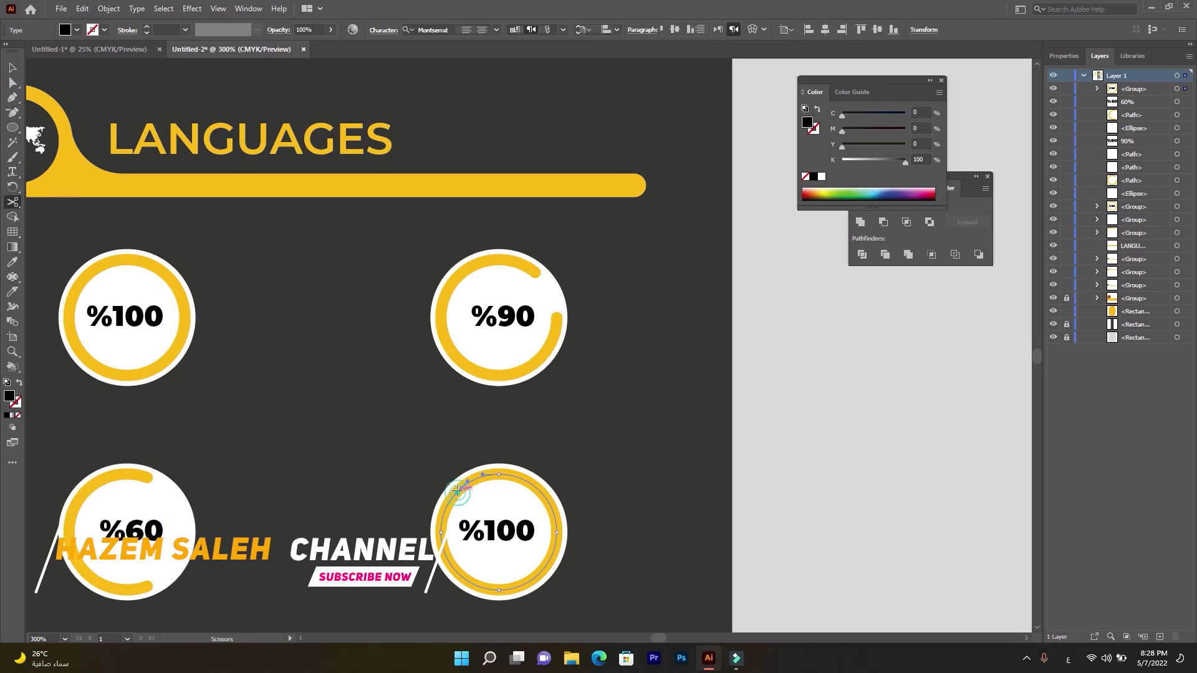
pyautogui.click(491, 590)
pyautogui.press('v')
pyautogui.rightClick(552, 520)
pyautogui.click(586, 382)
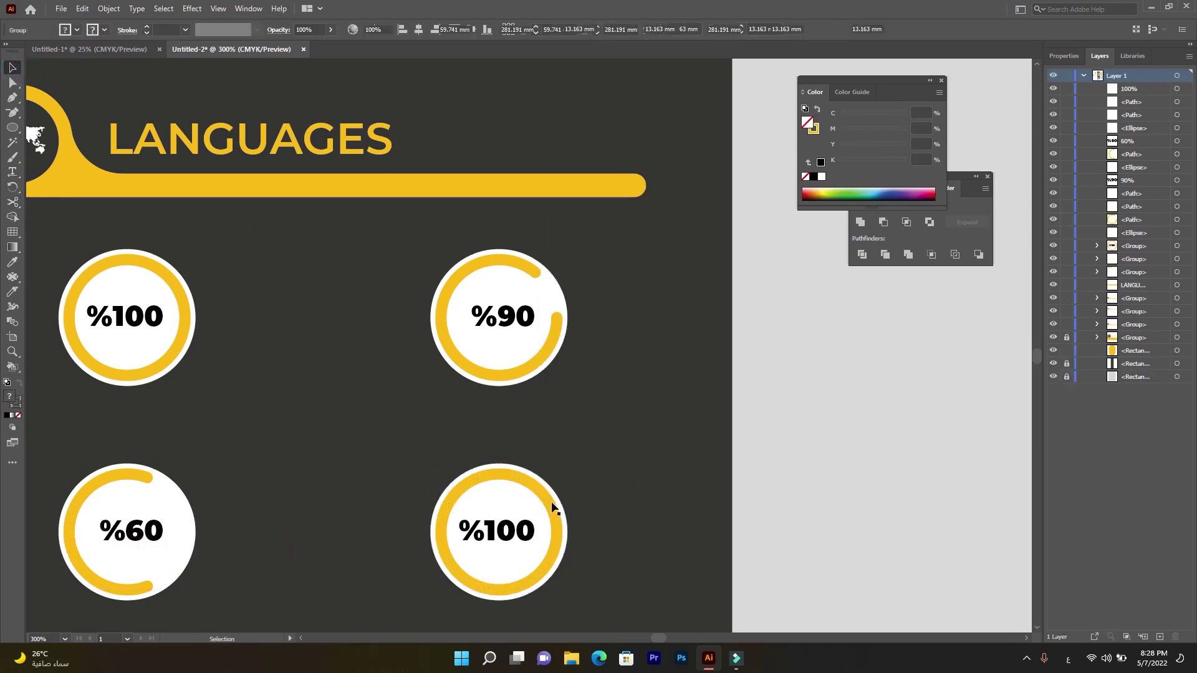
pyautogui.click(552, 507)
pyautogui.press('Delete')
# Round the caps of the lower-right arc and change its label to %40.
pyautogui.click(446, 507)
pyautogui.click(127, 30)
pyautogui.click(62, 62)
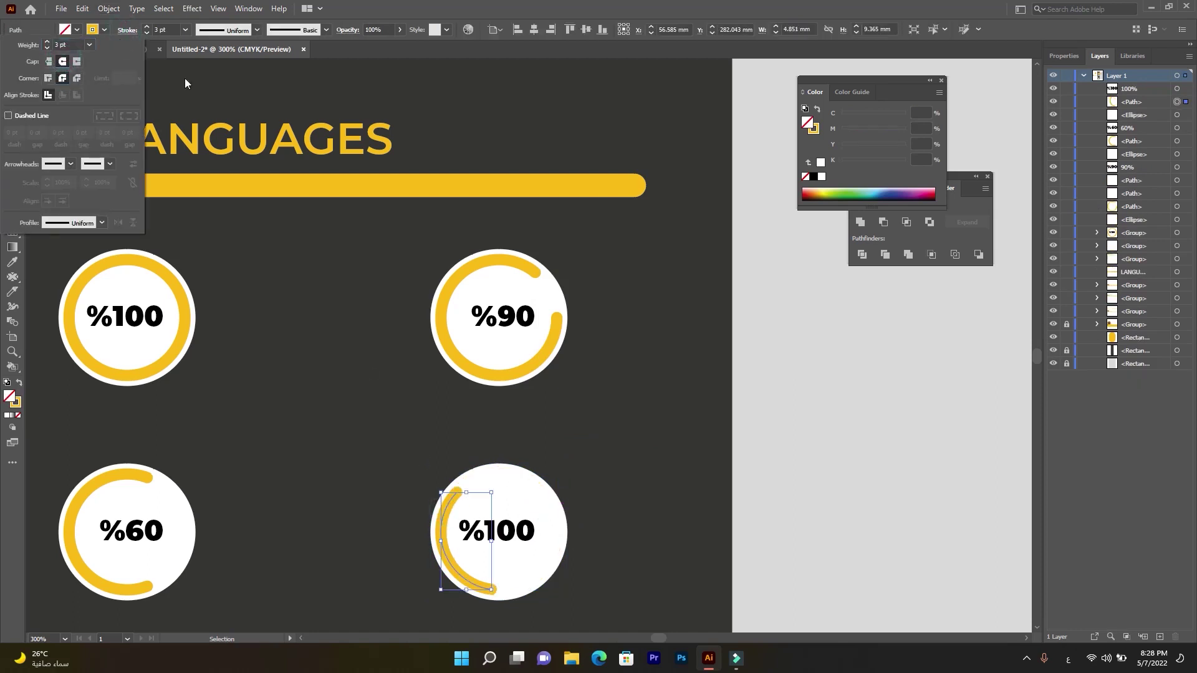
pyautogui.press('t')
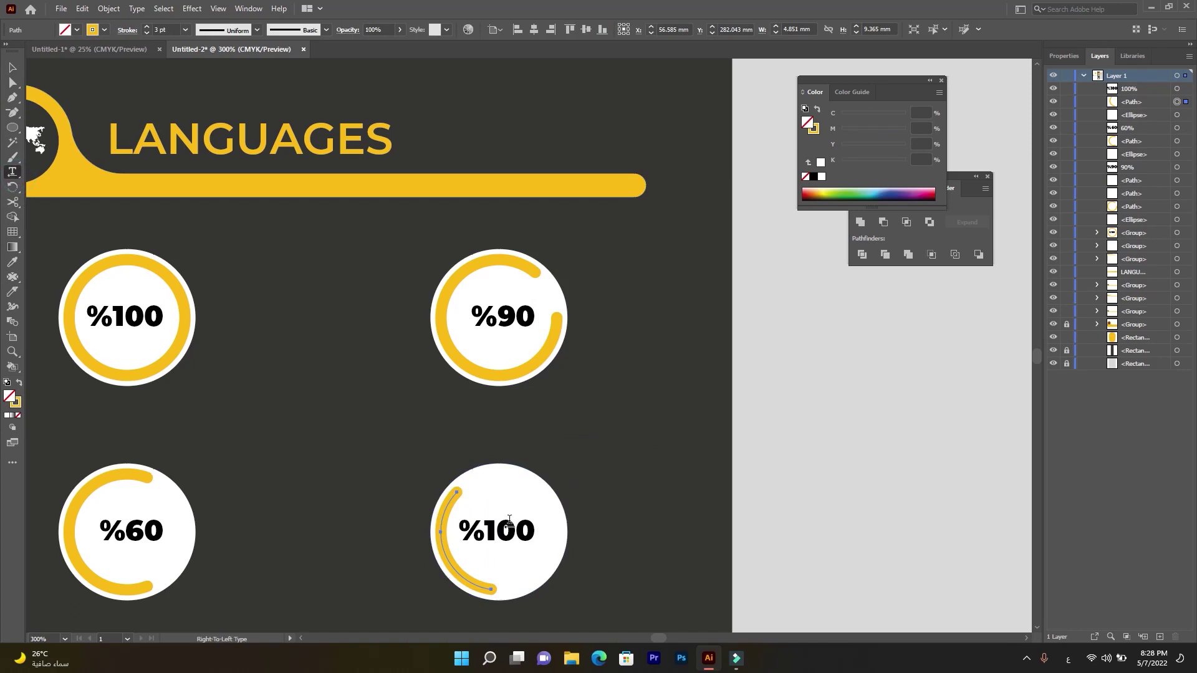
pyautogui.doubleClick(489, 527)
pyautogui.write('40')
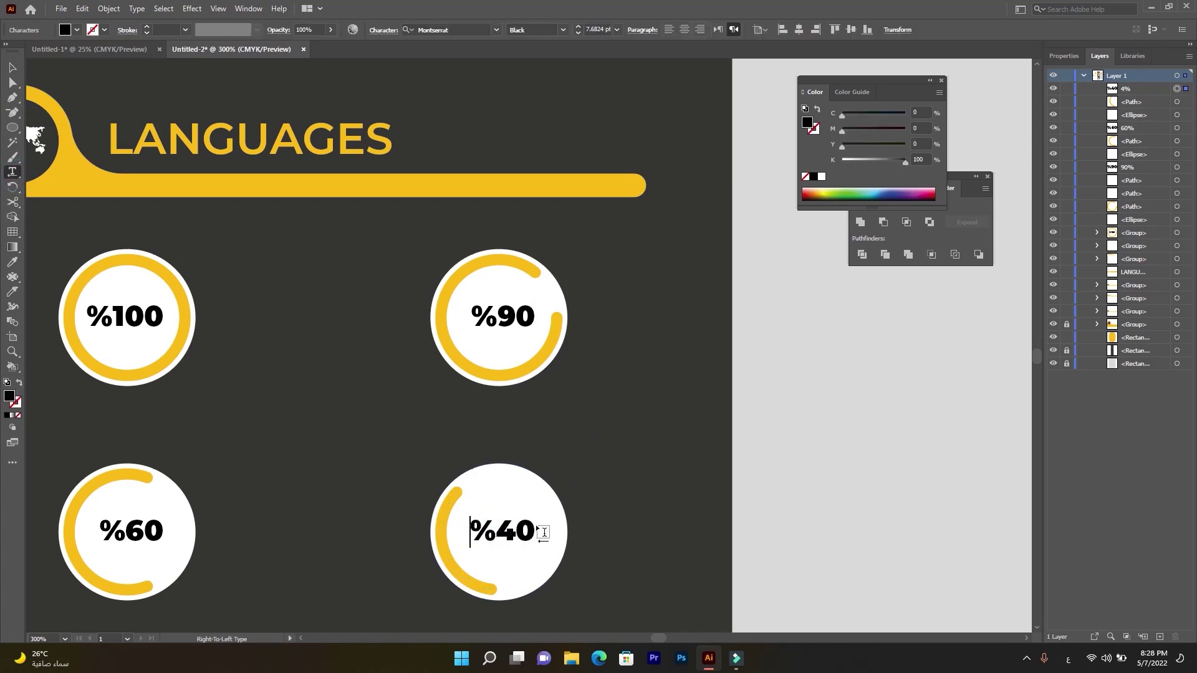
pyautogui.press('Escape')
pyautogui.click(722, 395)
# Select the four percentage circles and ungroup them.
pyautogui.scroll(-1, 654, 394)
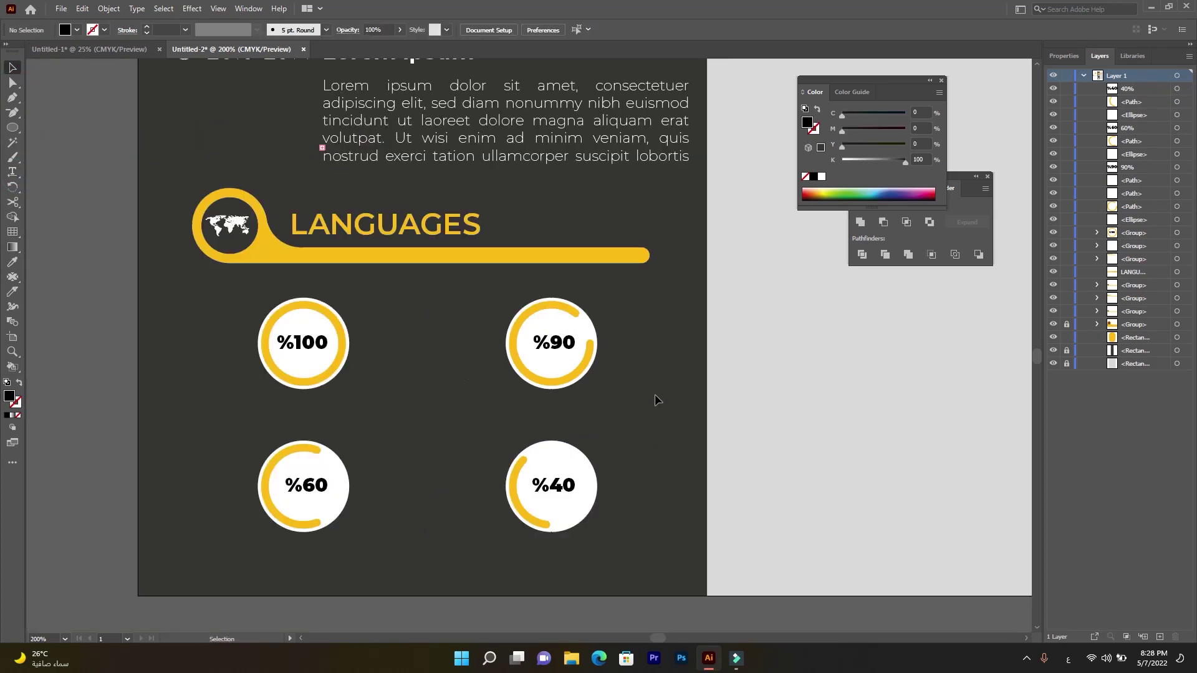
pyautogui.moveTo(640, 319); pyautogui.dragTo(315, 510)
pyautogui.rightClick(306, 361)
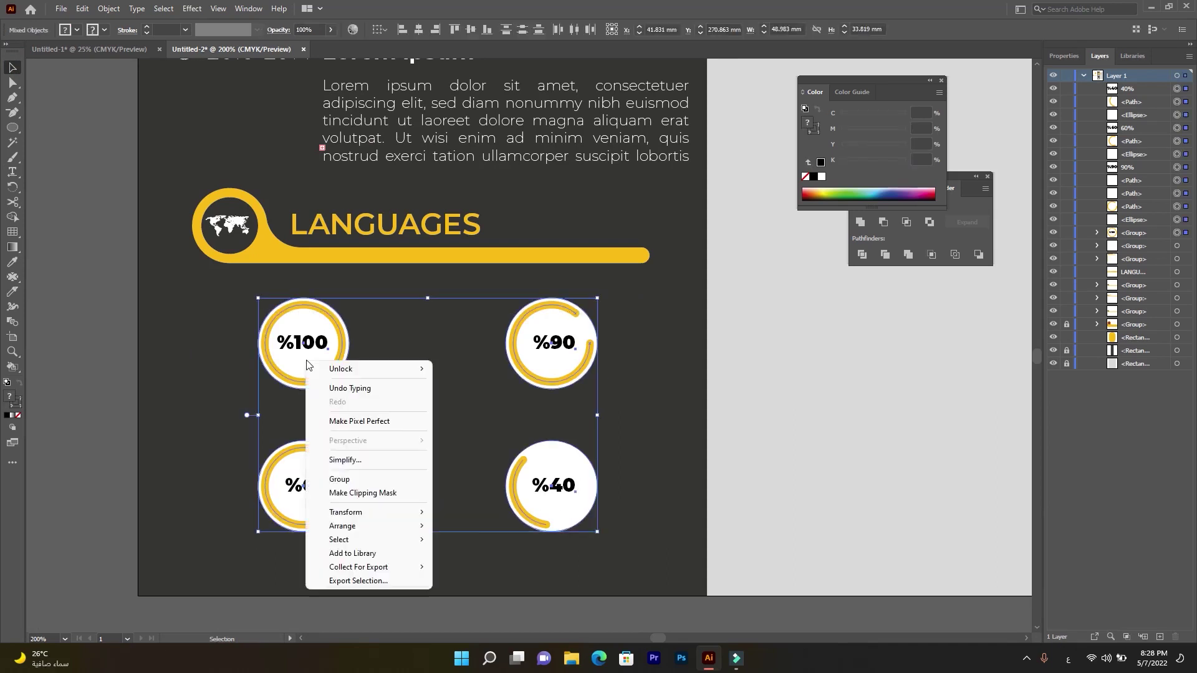
pyautogui.click(337, 480)
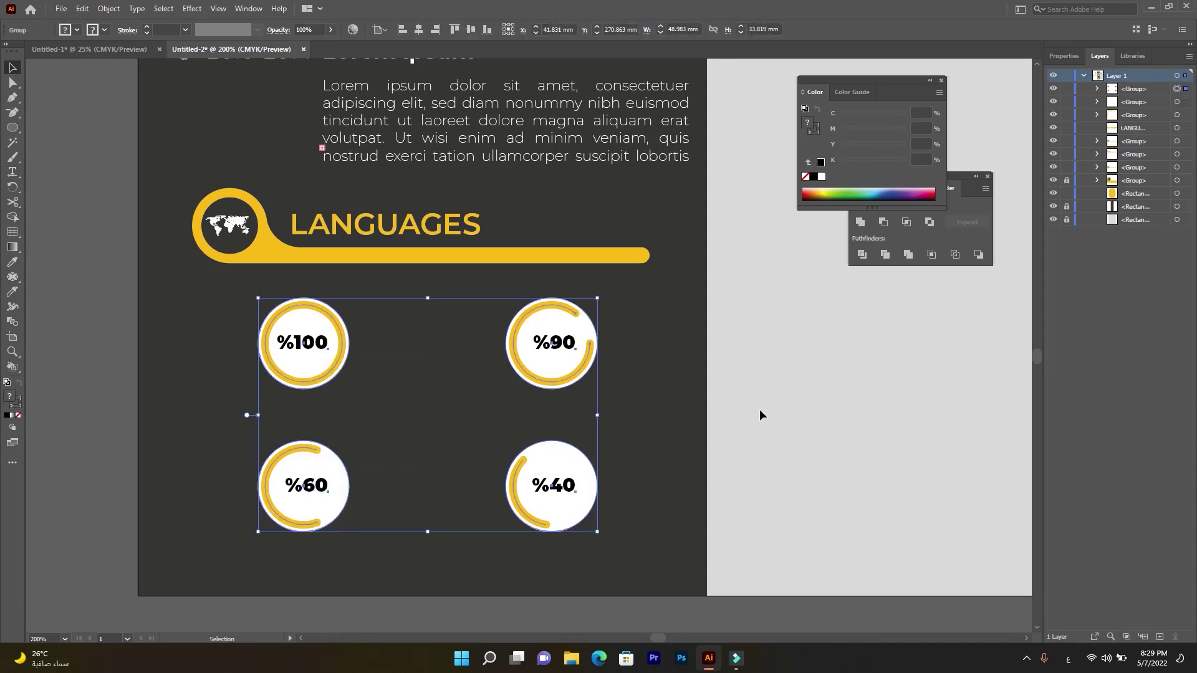
pyautogui.click(487, 345)
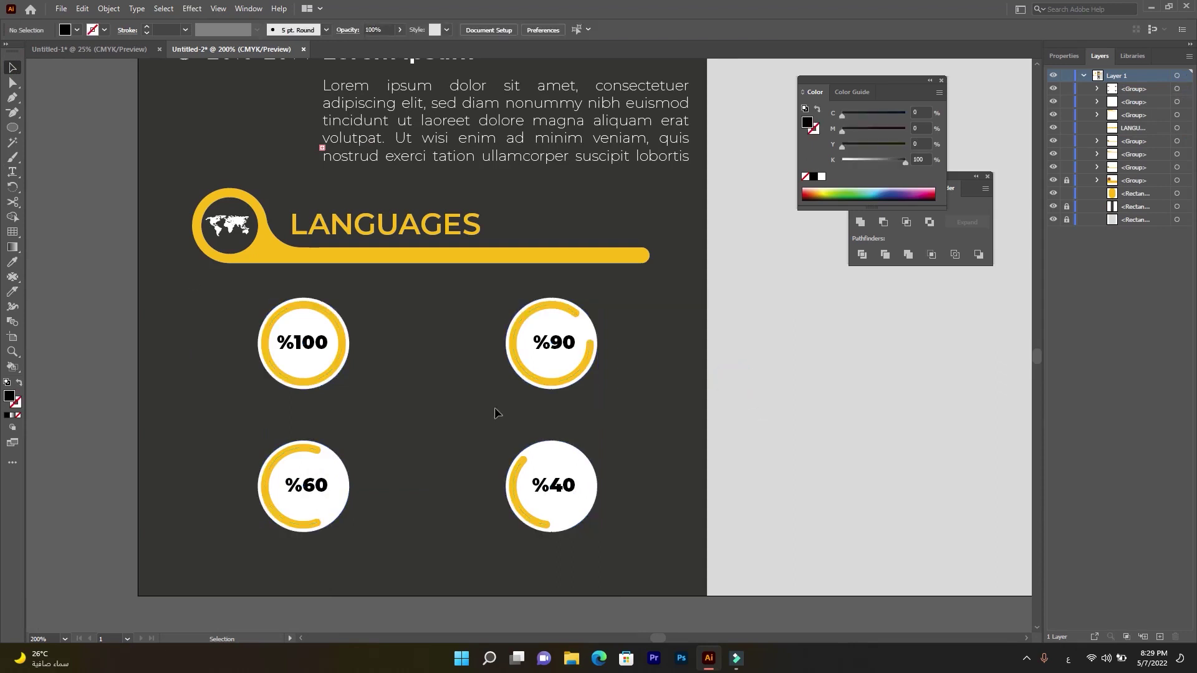
pyautogui.moveTo(609, 377); pyautogui.dragTo(369, 377)
pyautogui.rightClick(522, 338)
pyautogui.click(592, 479)
# Nudge the top two circles up slightly and regroup all four circles.
pyautogui.moveTo(650, 420)
pyautogui.mouseDown()
pyautogui.moveTo(274, 329)
pyautogui.moveTo(274, 316)
pyautogui.mouseUp()
pyautogui.click(671, 474)
pyautogui.moveTo(664, 476); pyautogui.dragTo(601, 464)
pyautogui.moveTo(656, 340); pyautogui.dragTo(230, 522)
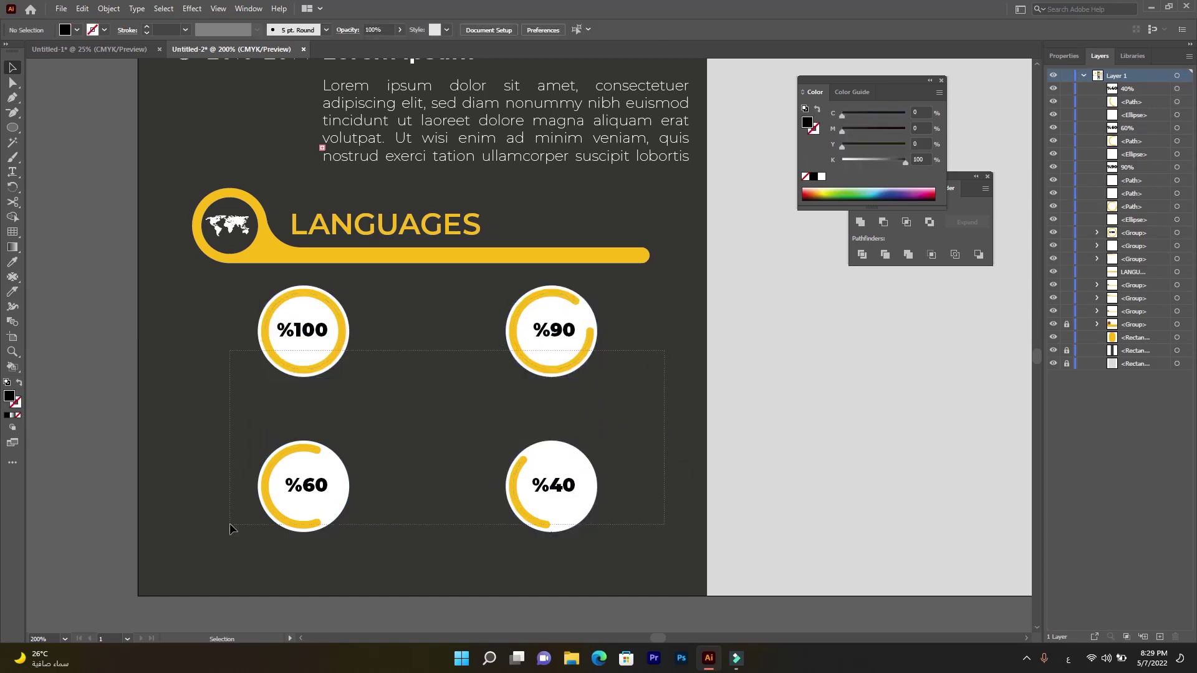
pyautogui.rightClick(306, 344)
pyautogui.click(343, 462)
pyautogui.click(782, 364)
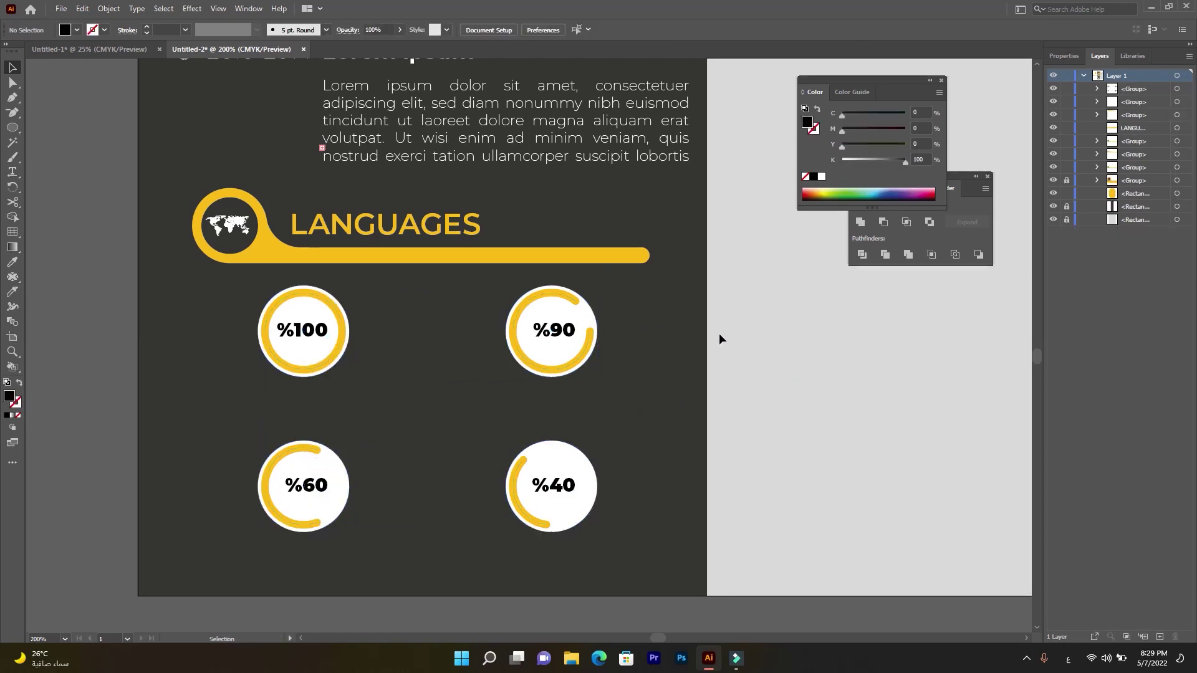
pyautogui.scroll(1, 719, 333)
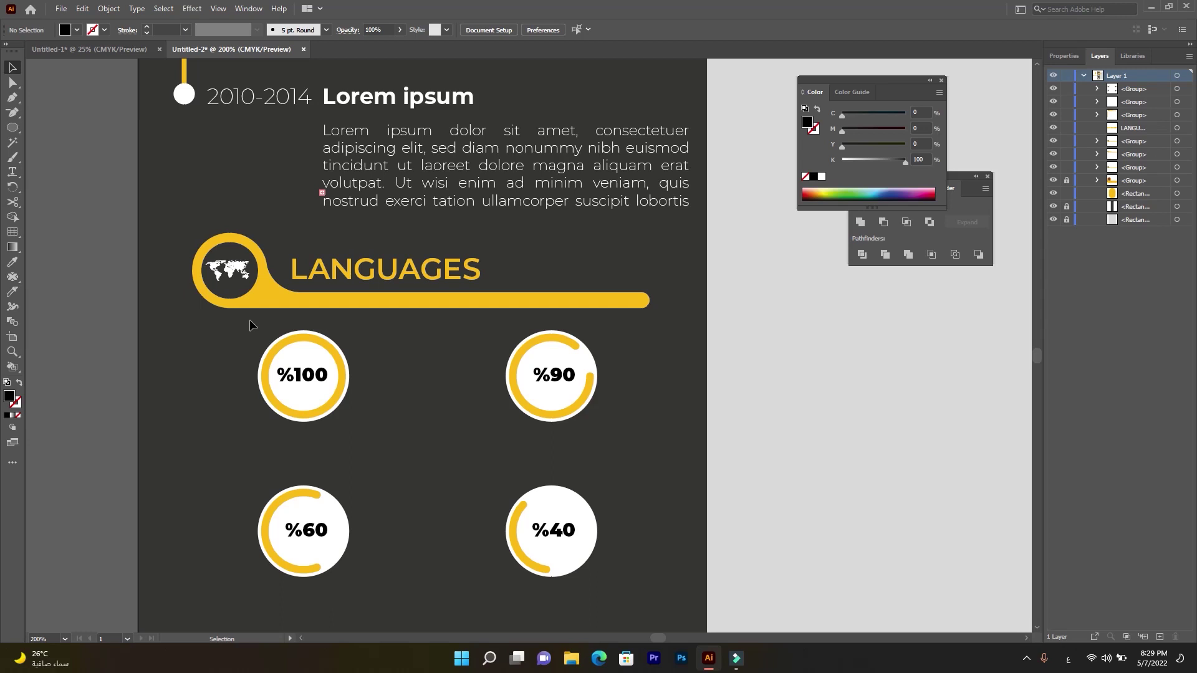
# Add a text label reading ARABIC under the %100 circle.
pyautogui.click(15, 174)
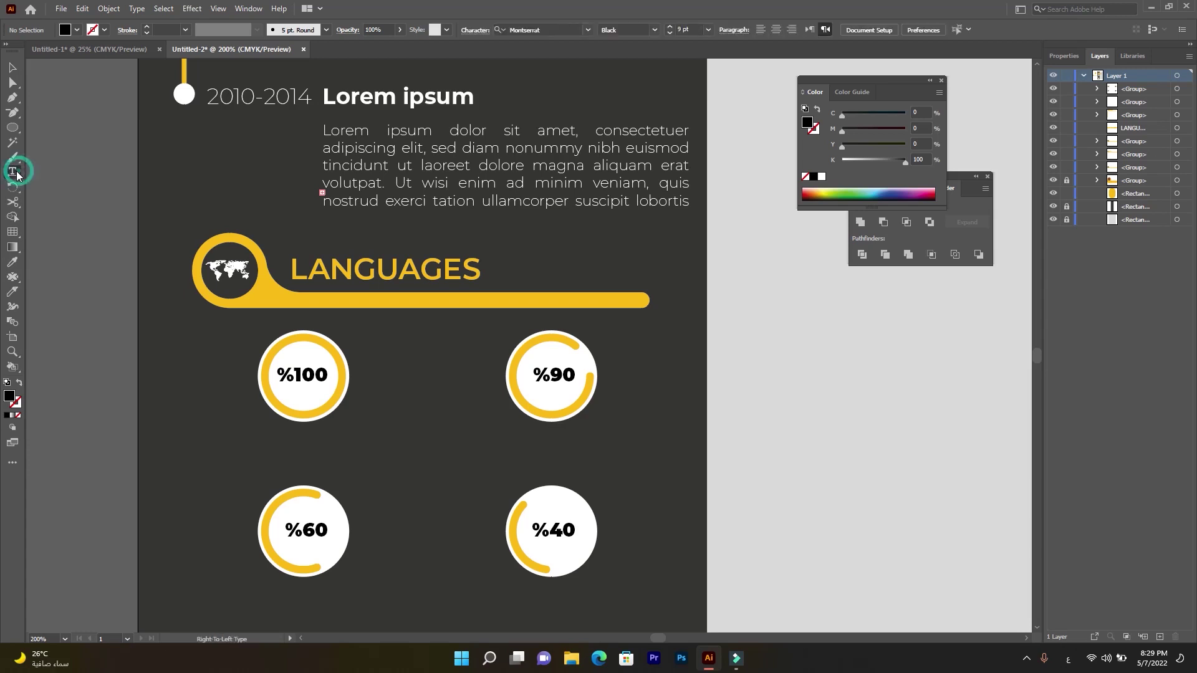
pyautogui.click(302, 451)
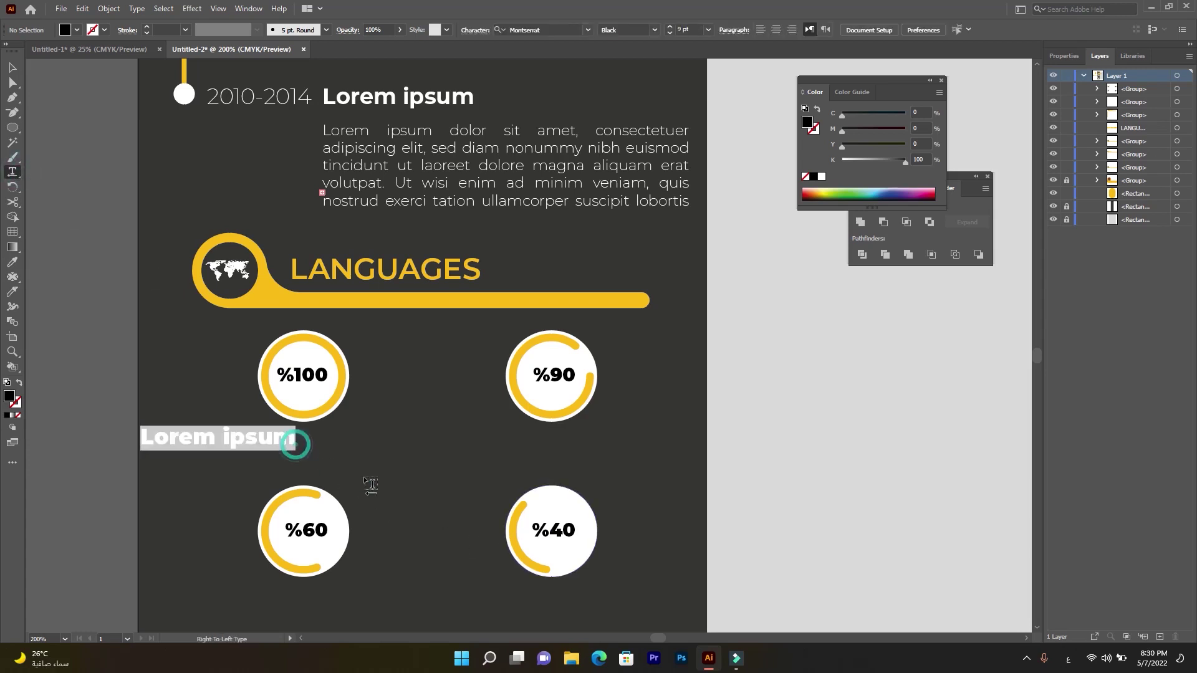
pyautogui.write('شق')
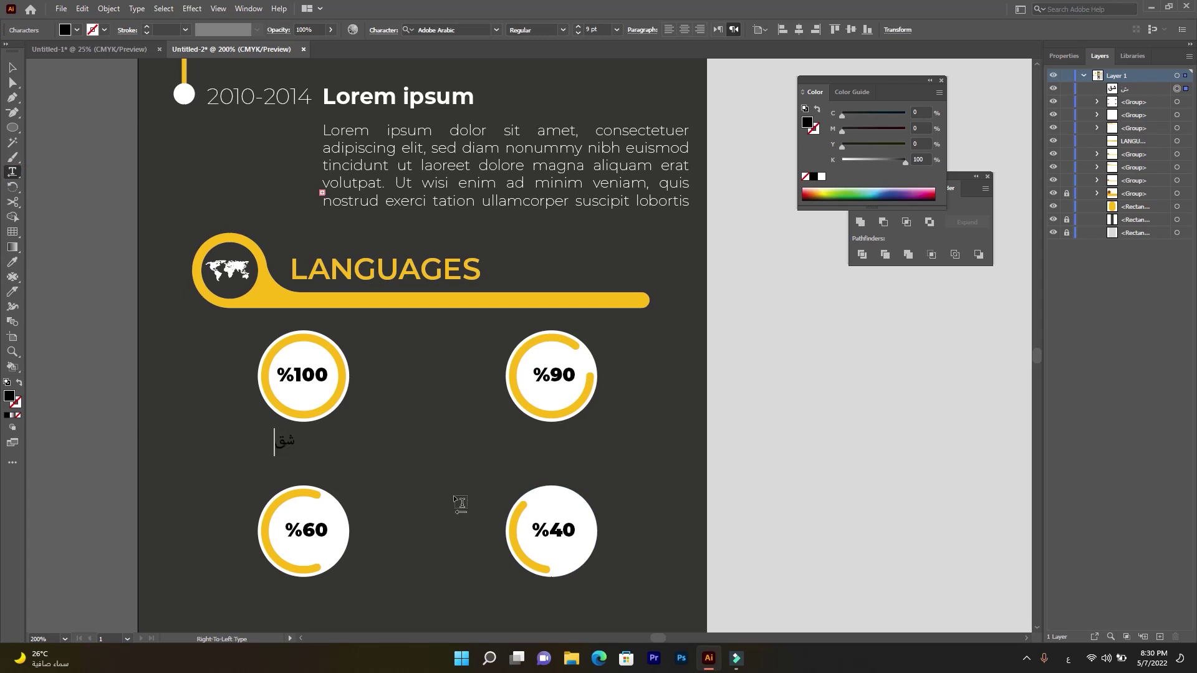
pyautogui.hotkey('ctrl', 'z')
pyautogui.hotkey('ctrl', 'z')
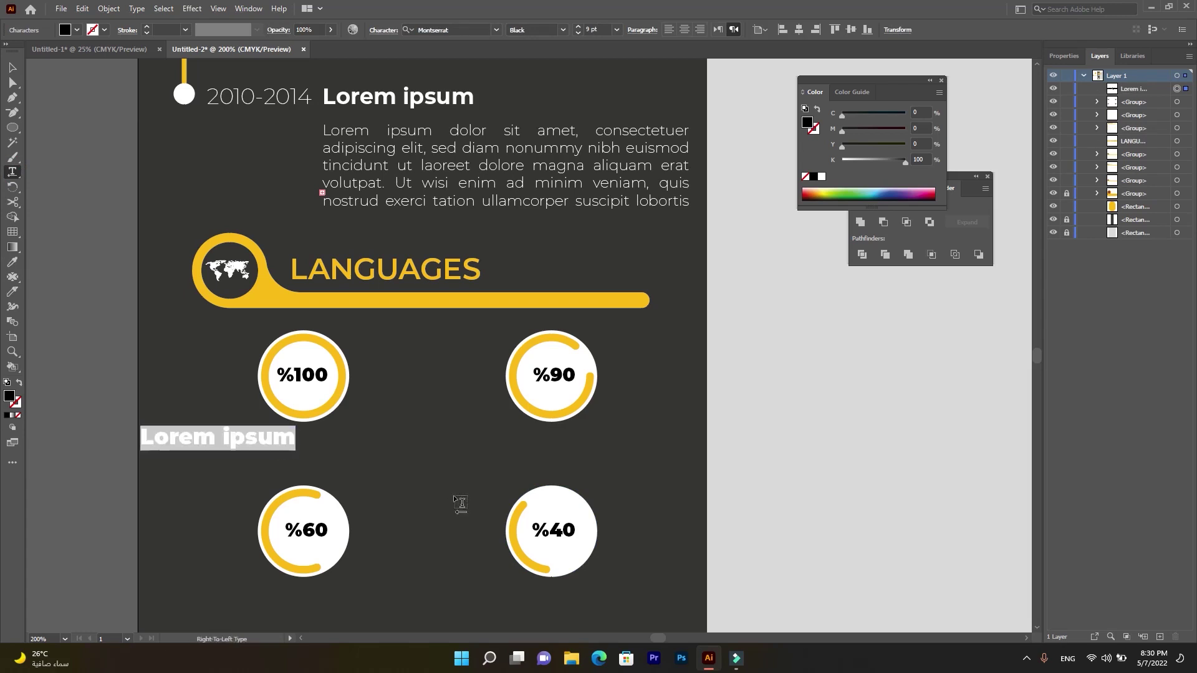
pyautogui.write('ARABIC')
# Fill the ARABIC text white and position it under the %100 circle.
pyautogui.hotkey('ctrl', 'a')
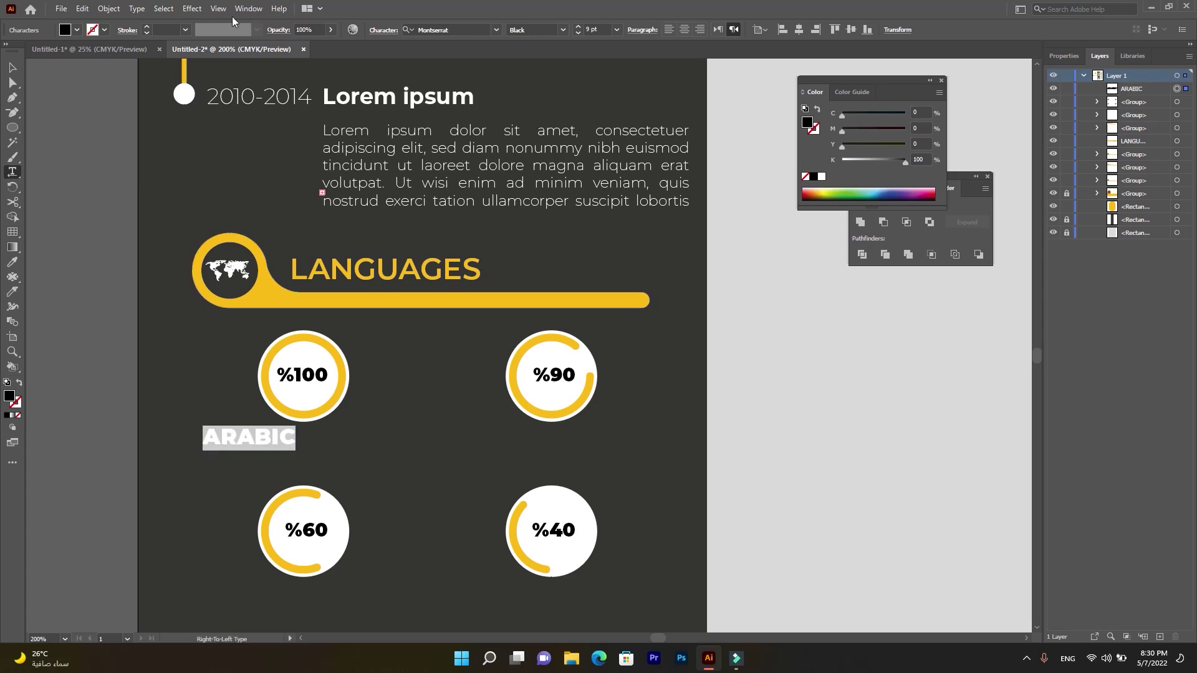
pyautogui.click(77, 29)
pyautogui.click(26, 55)
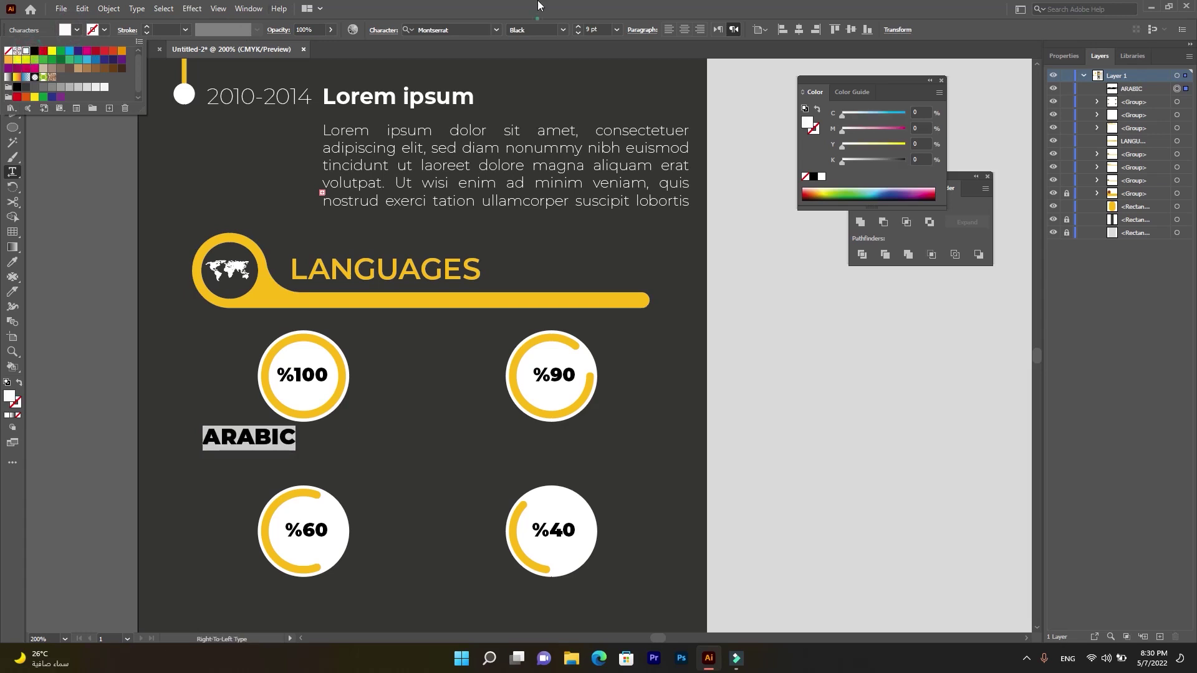
pyautogui.click(11, 68)
pyautogui.moveTo(271, 444)
pyautogui.mouseDown()
pyautogui.moveTo(320, 459)
pyautogui.moveTo(573, 462)
pyautogui.mouseUp()
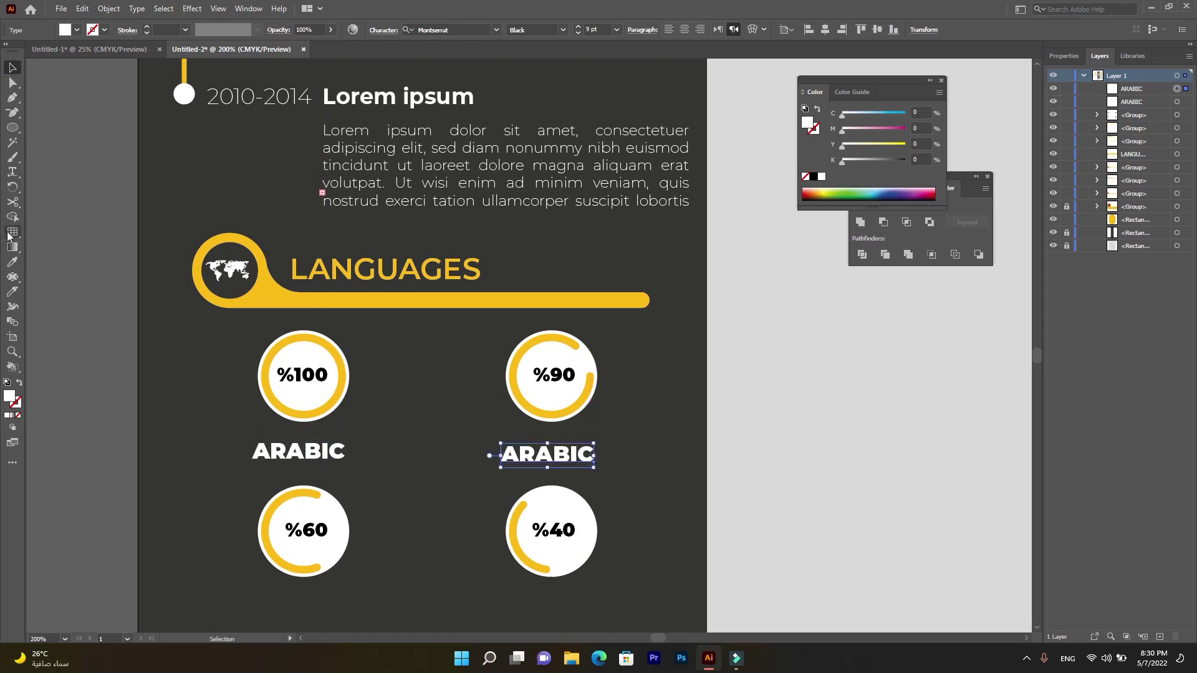
# Retype the copied label under %90 as ENGLISH and level it with ARABIC.
pyautogui.click(12, 185)
pyautogui.doubleClick(554, 451)
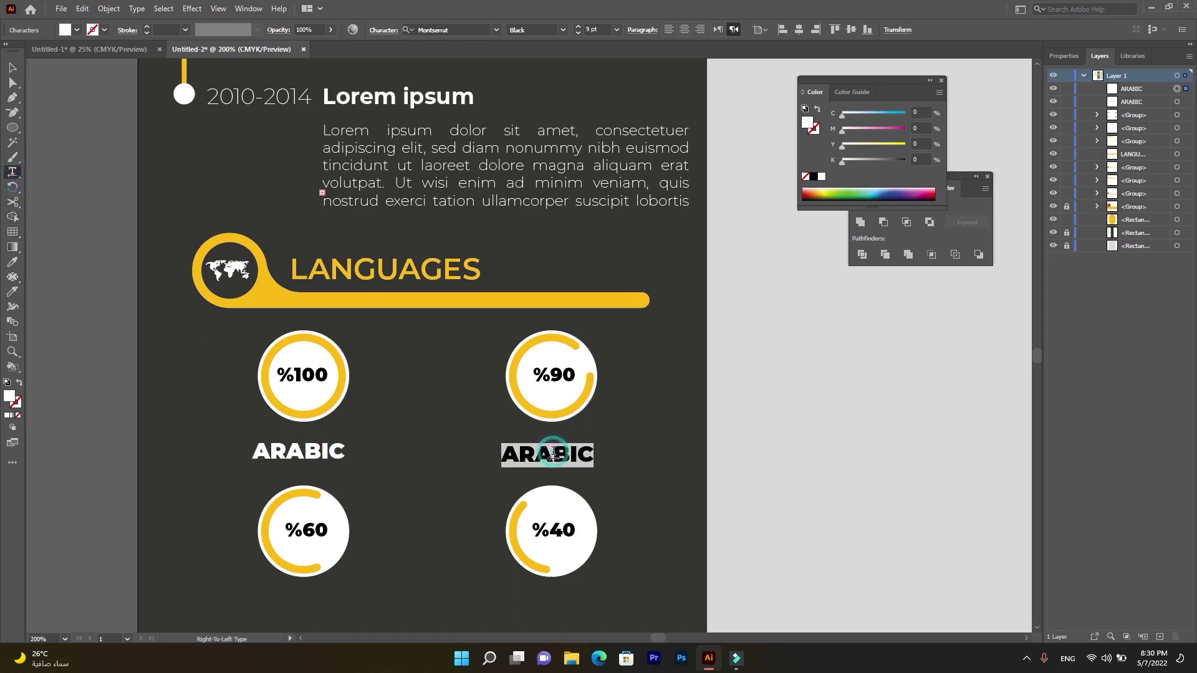
pyautogui.write('ENGLISH')
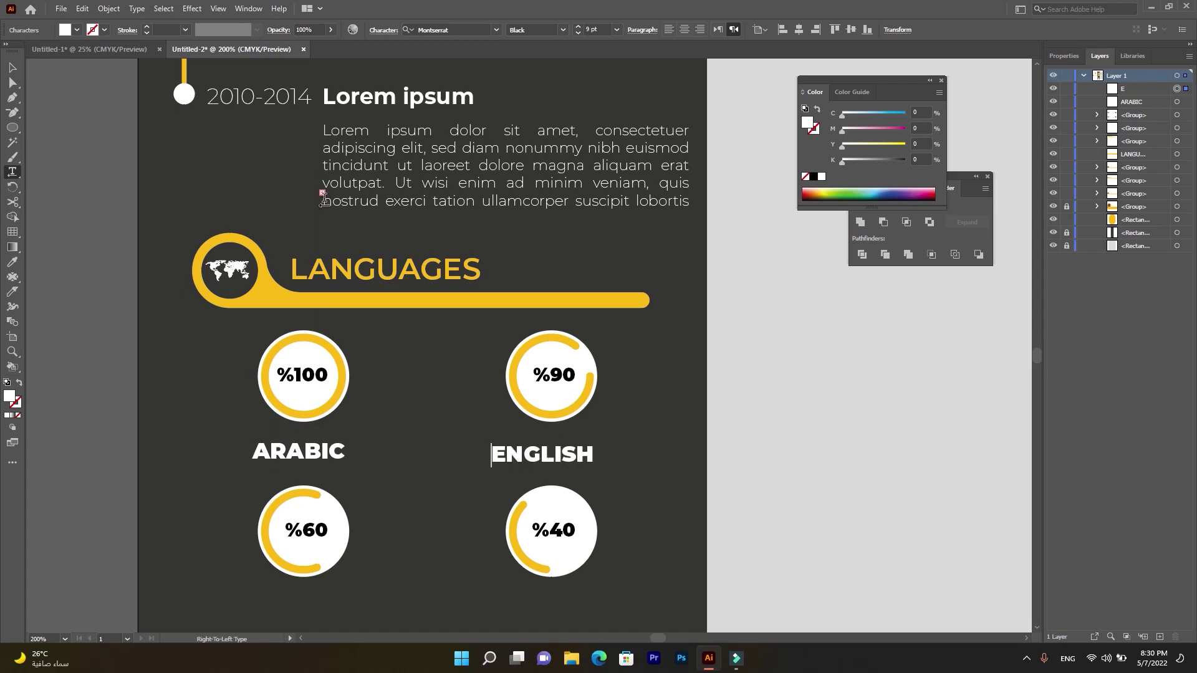
pyautogui.click(12, 68)
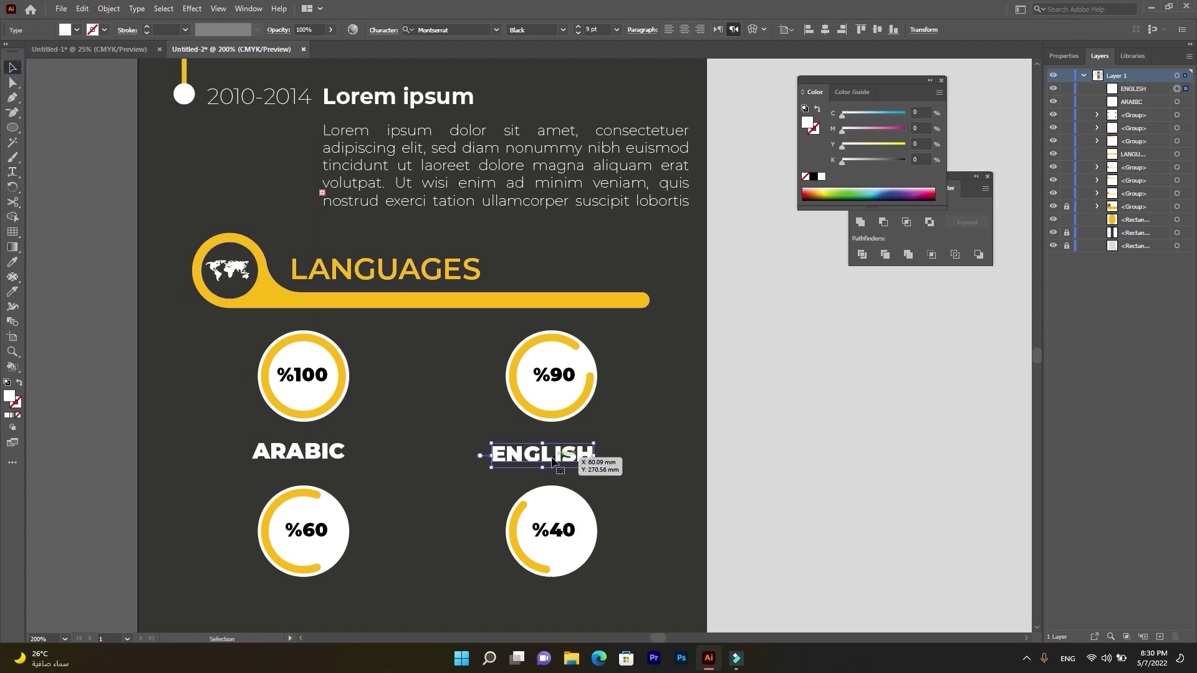
pyautogui.moveTo(561, 460); pyautogui.dragTo(565, 461)
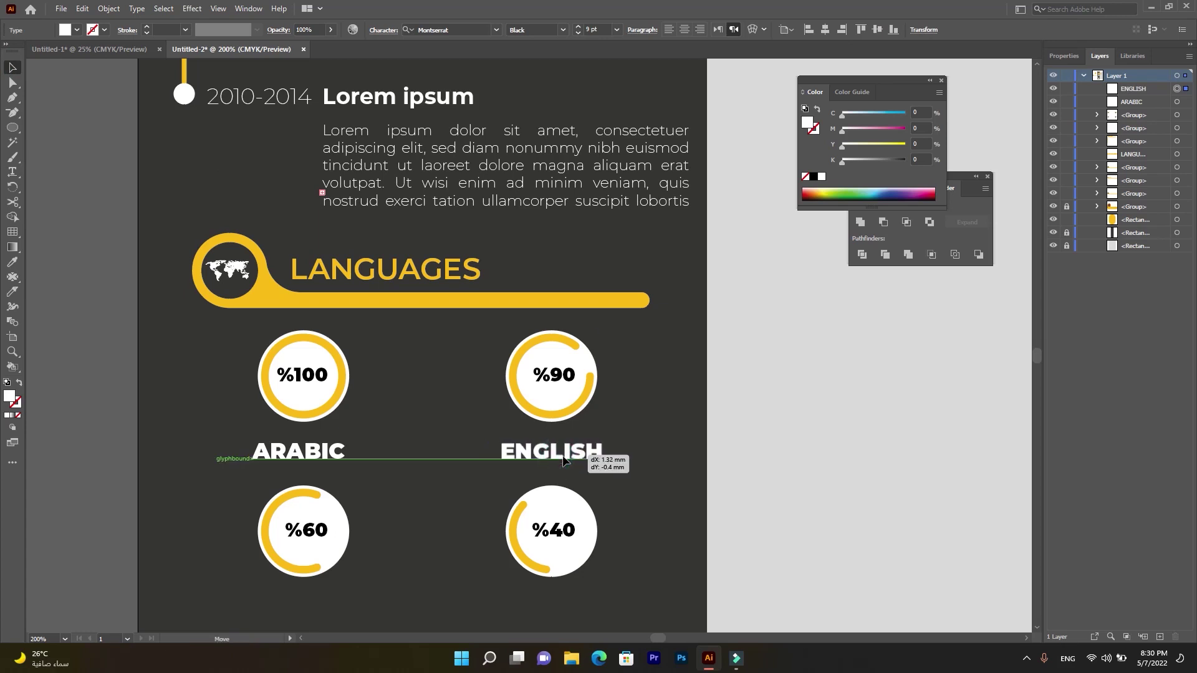
pyautogui.keyDown('shift'); pyautogui.click(335, 454); pyautogui.keyUp('shift')
# Copy both labels under the lower circles, rename them ITALY and SPANISH, and centre ITALY.
pyautogui.scroll(-2, 455, 436)
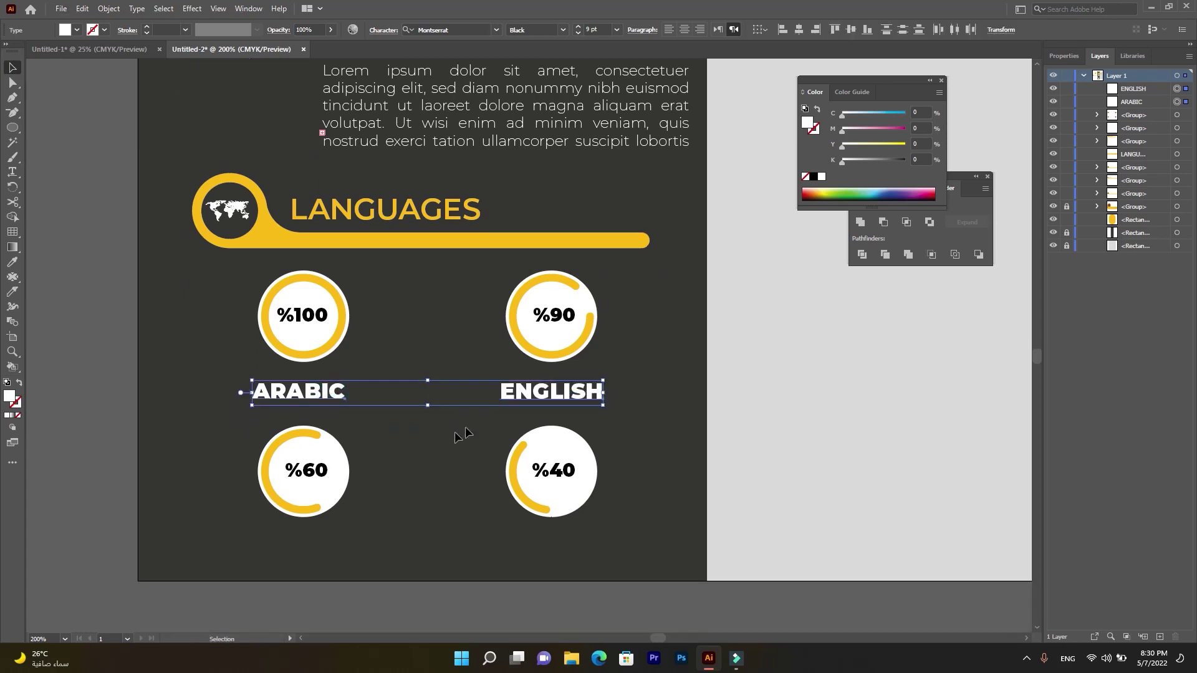
pyautogui.scroll(-2, 465, 432)
pyautogui.moveTo(561, 325); pyautogui.dragTo(557, 477)
pyautogui.press('t')
pyautogui.doubleClick(305, 463)
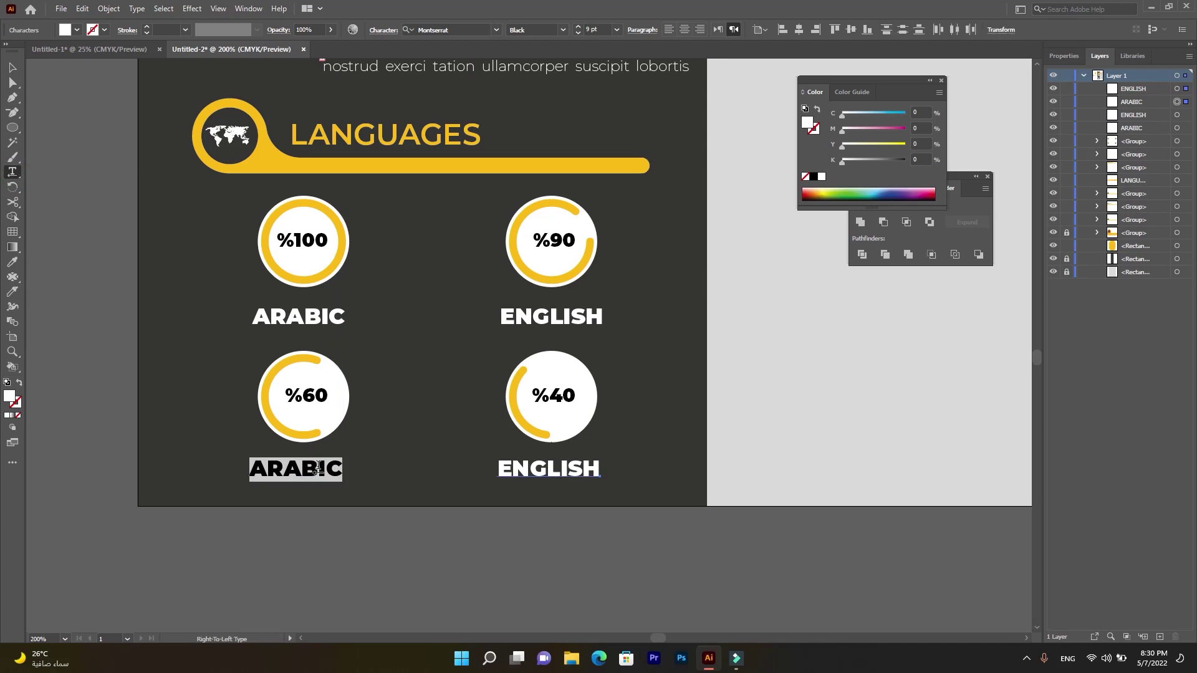
pyautogui.write('ا')
pyautogui.write('TALY')
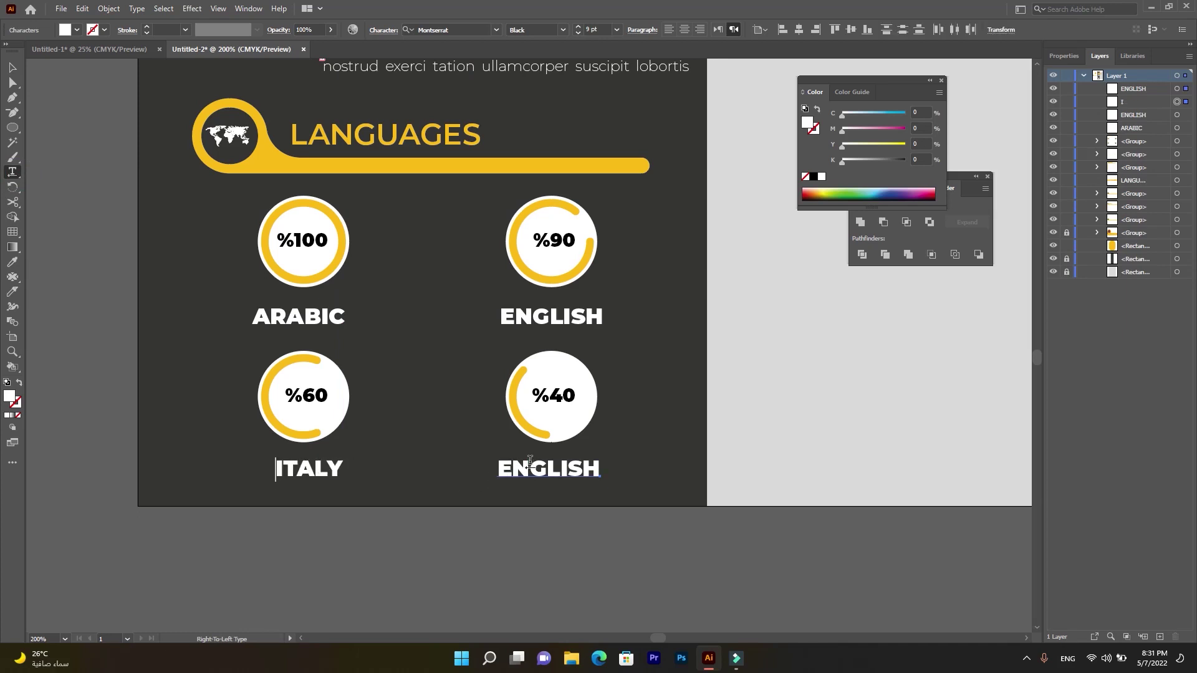
pyautogui.doubleClick(529, 463)
pyautogui.write('SPAN')
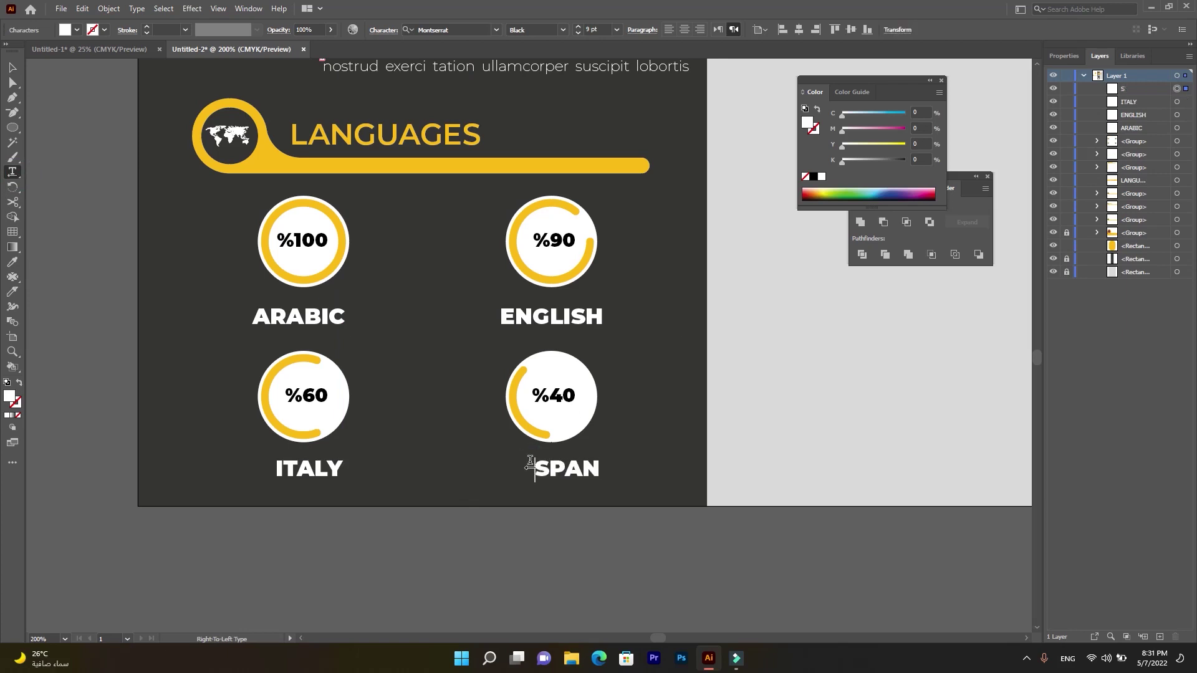
pyautogui.write('ISH')
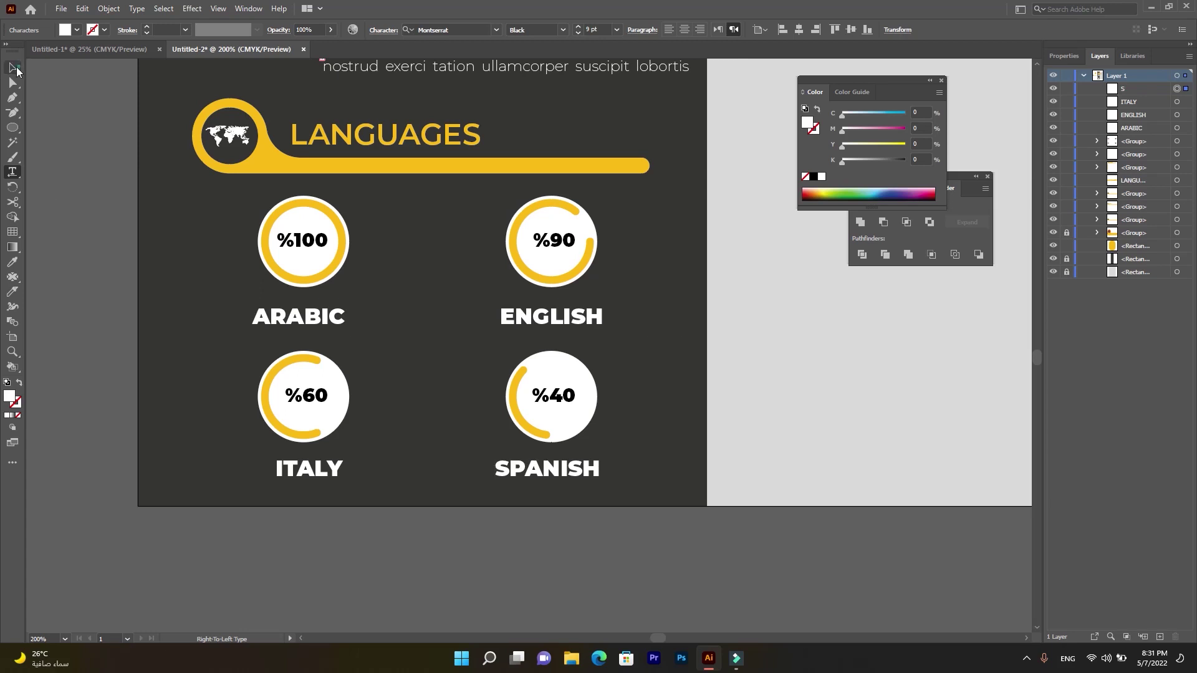
pyautogui.click(12, 67)
pyautogui.moveTo(324, 474); pyautogui.dragTo(317, 472)
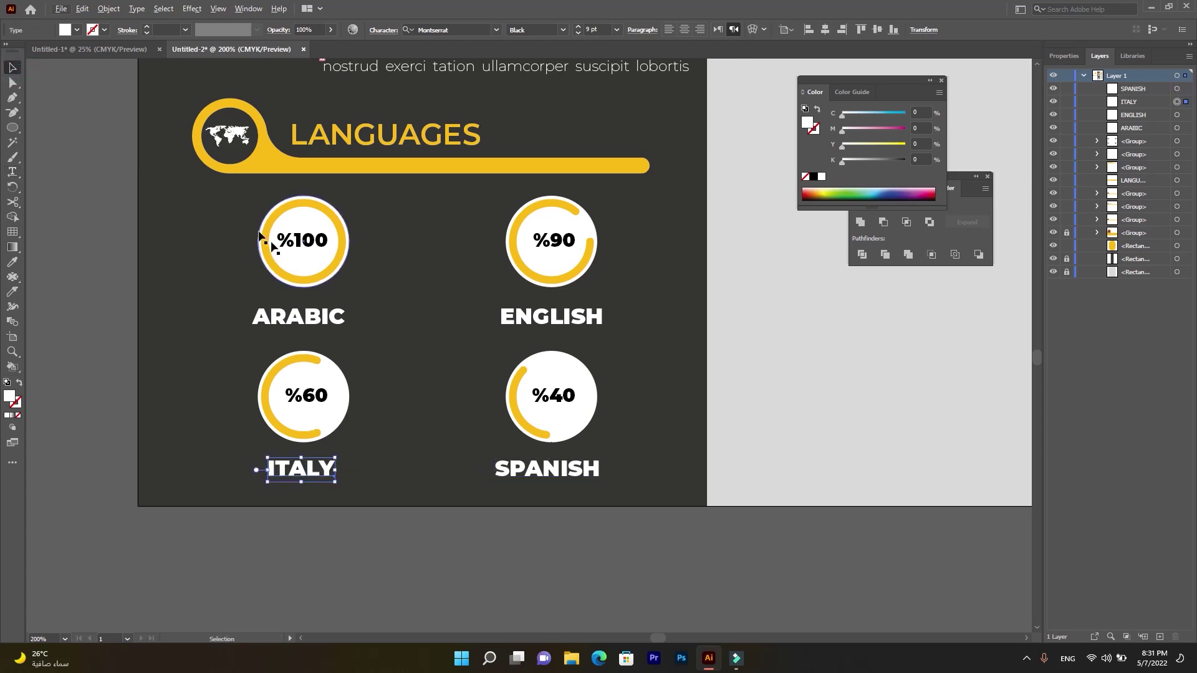
pyautogui.moveTo(228, 201); pyautogui.dragTo(664, 523)
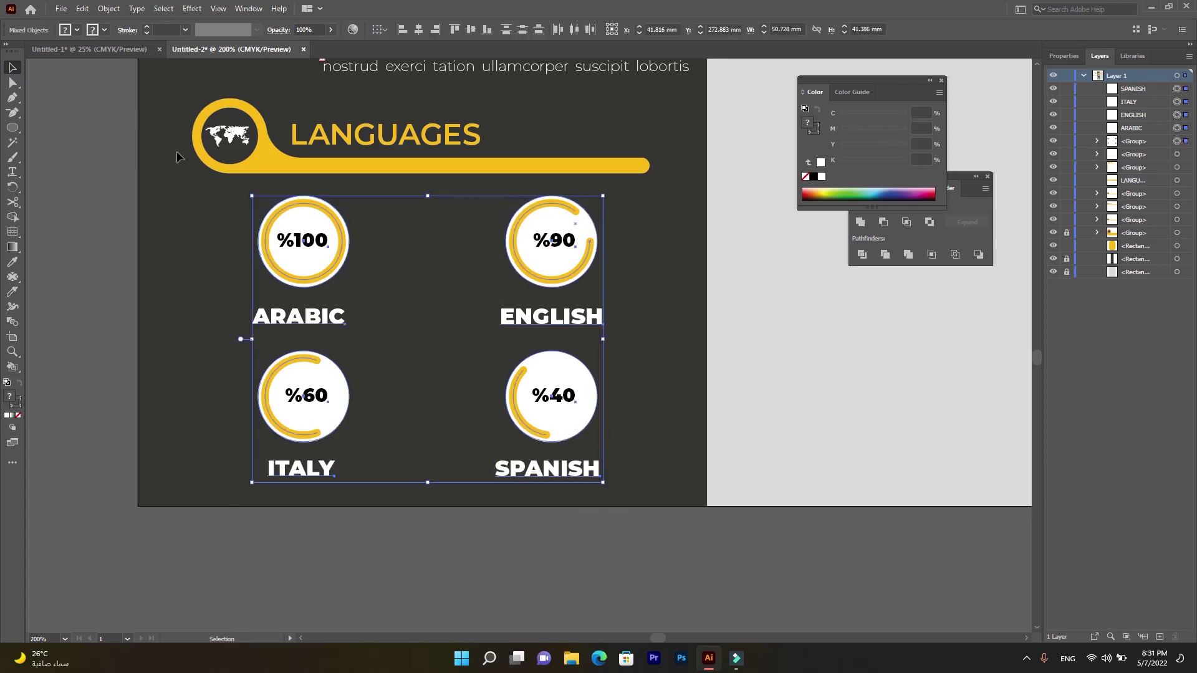
# Group the LANGUAGES header, circles and labels into one group.
pyautogui.moveTo(178, 97); pyautogui.dragTo(607, 496)
pyautogui.rightClick(532, 337)
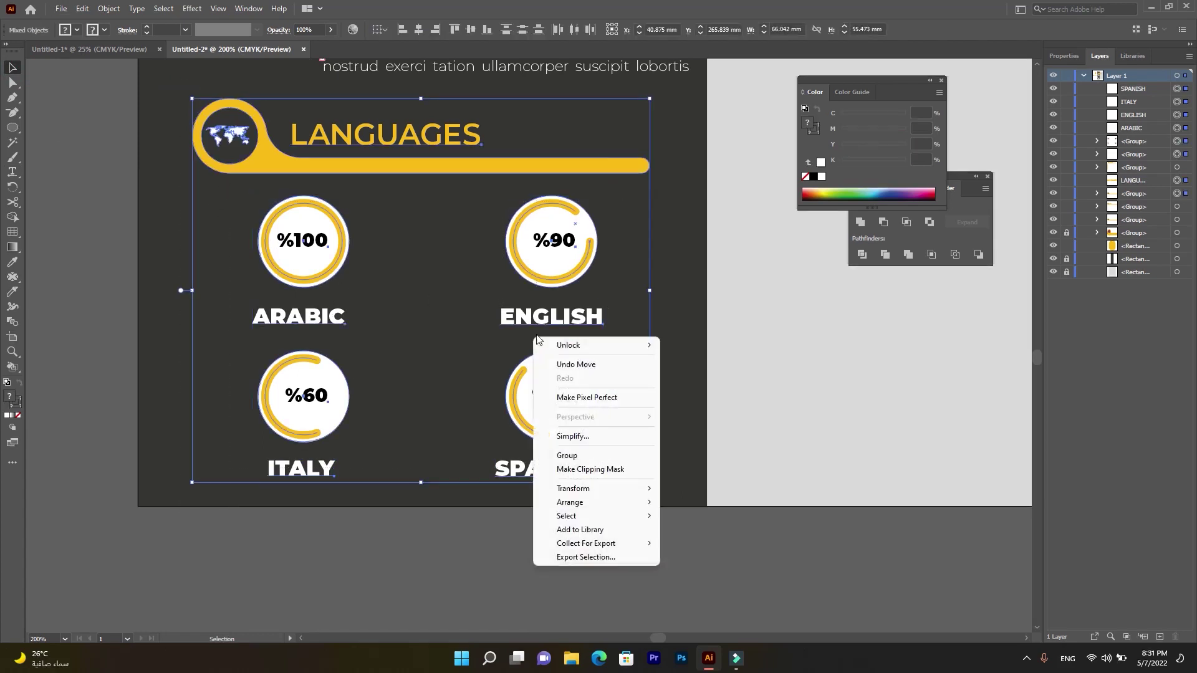
pyautogui.click(548, 457)
# Scroll back to the top of the resume and select the yellow name banner.
pyautogui.scroll(-2, 528, 447)
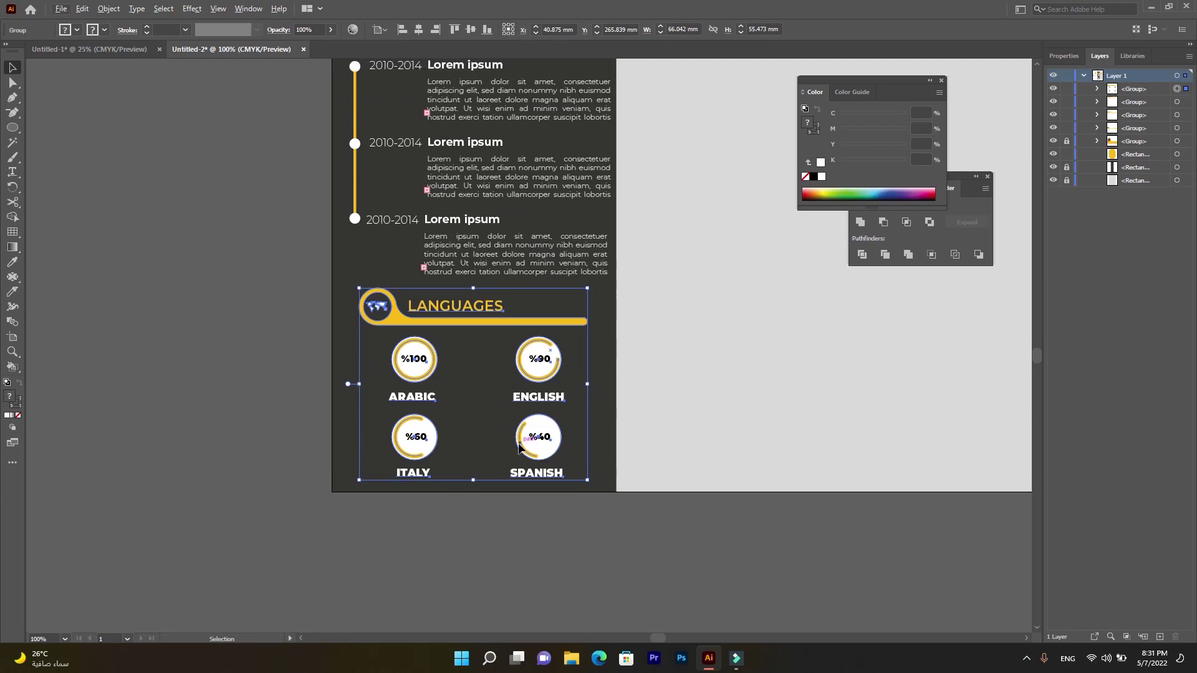
pyautogui.scroll(5, 536, 424)
pyautogui.hscroll(5, 561, 386)
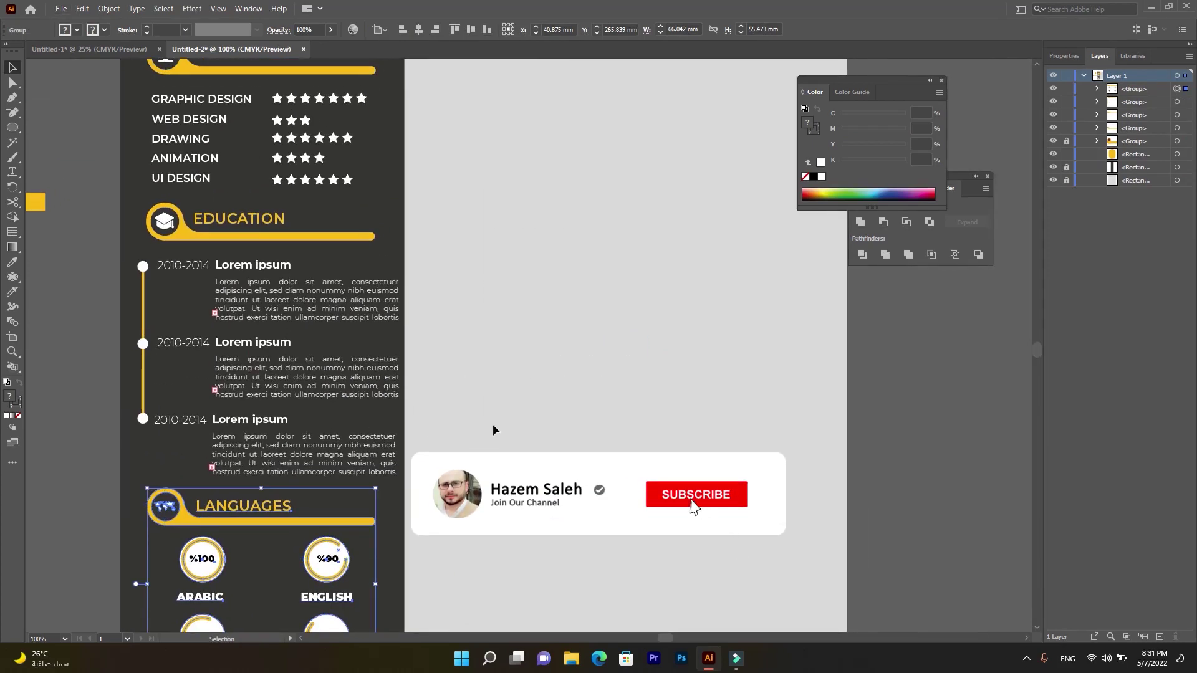
pyautogui.scroll(-1, 493, 430)
pyautogui.scroll(2, 493, 430)
pyautogui.scroll(3, 492, 430)
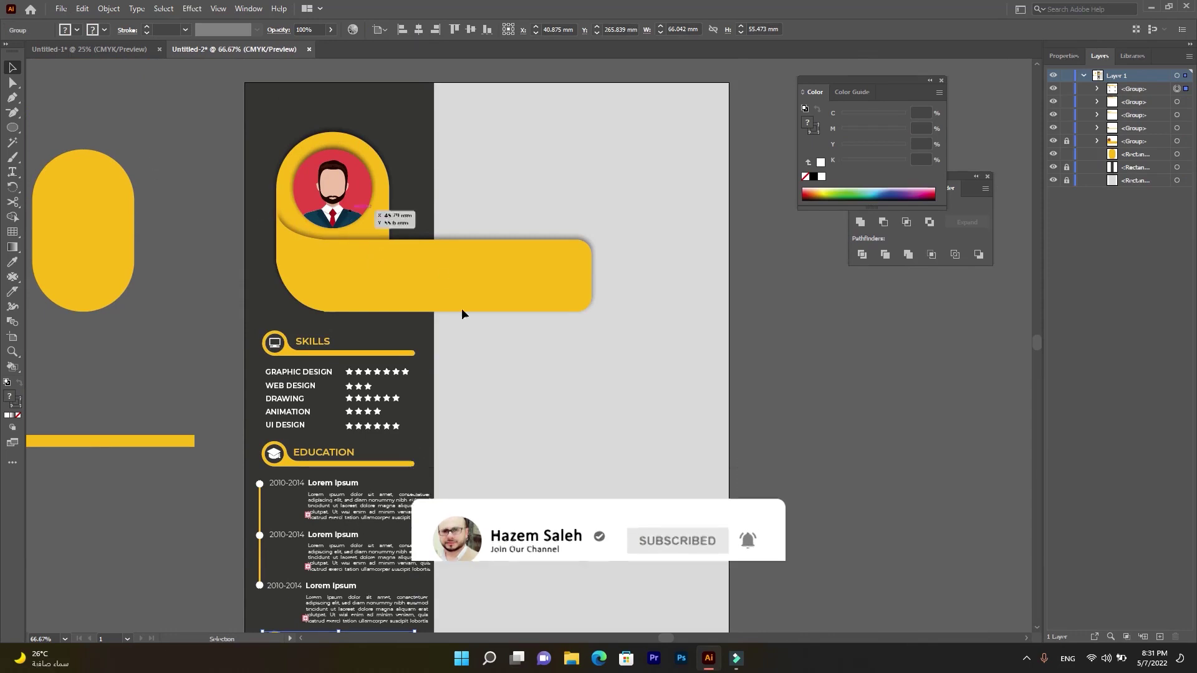
pyautogui.click(375, 291)
pyautogui.scroll(2, 360, 293)
# Type 'full name' in the banner and set it to All Caps.
pyautogui.scroll(-1, 658, 360)
pyautogui.press('t')
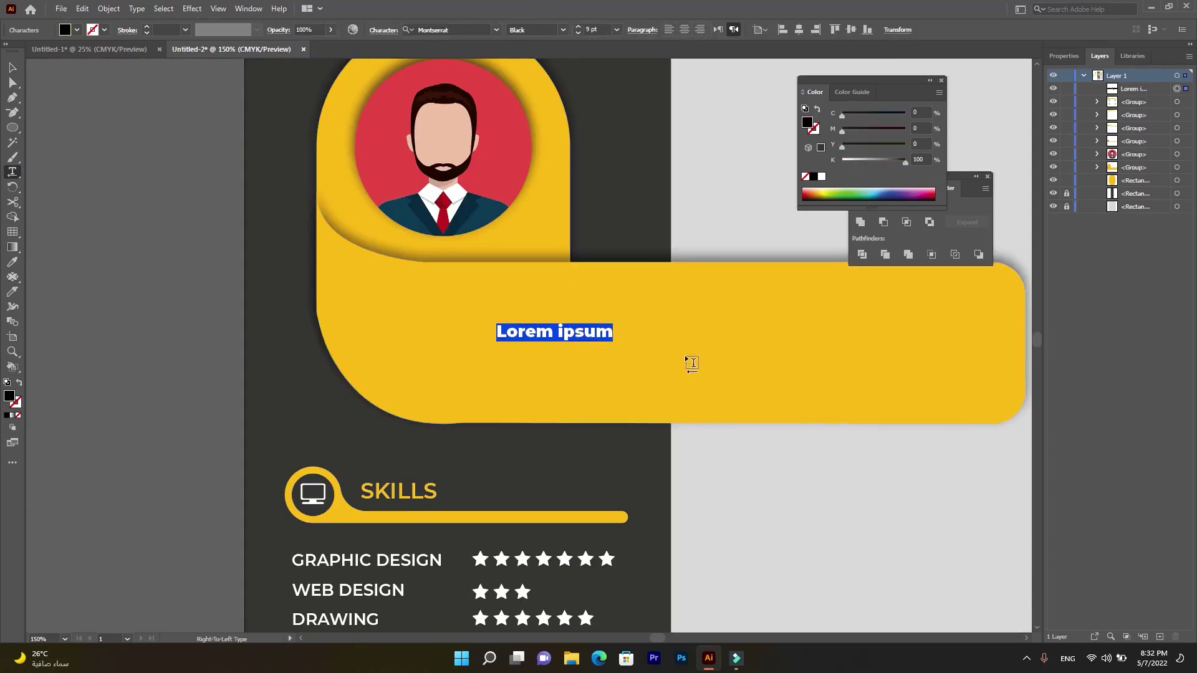
pyautogui.write('full name')
pyautogui.hotkey('ctrl', 'a')
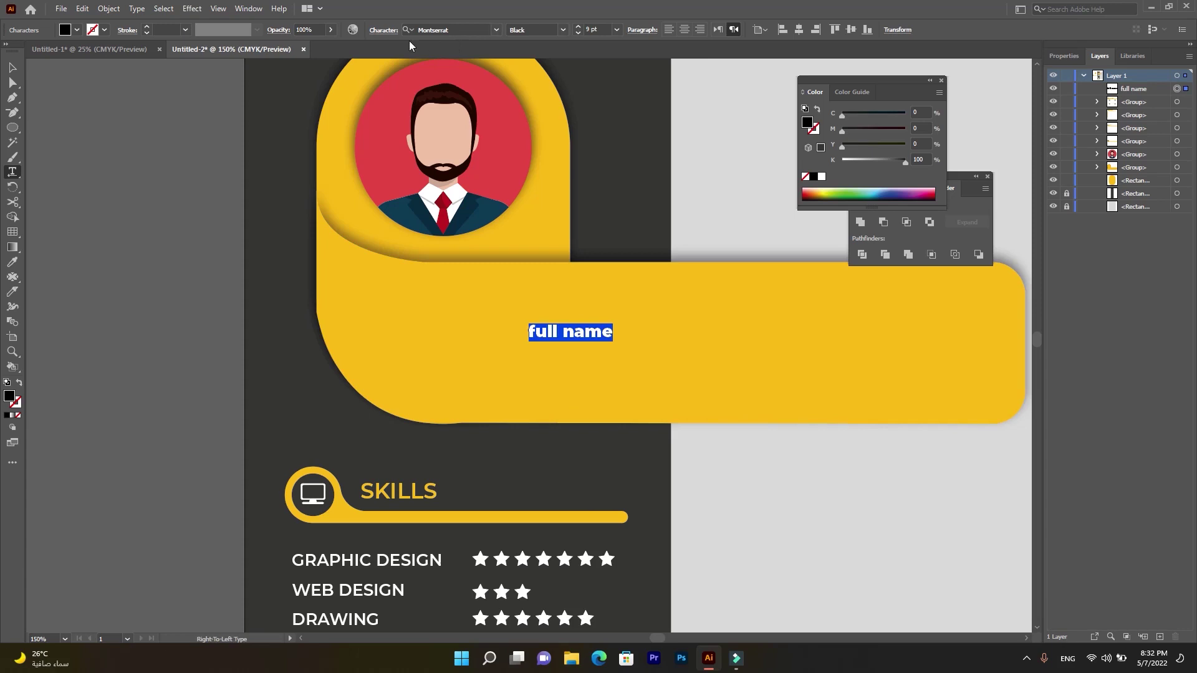
pyautogui.click(382, 31)
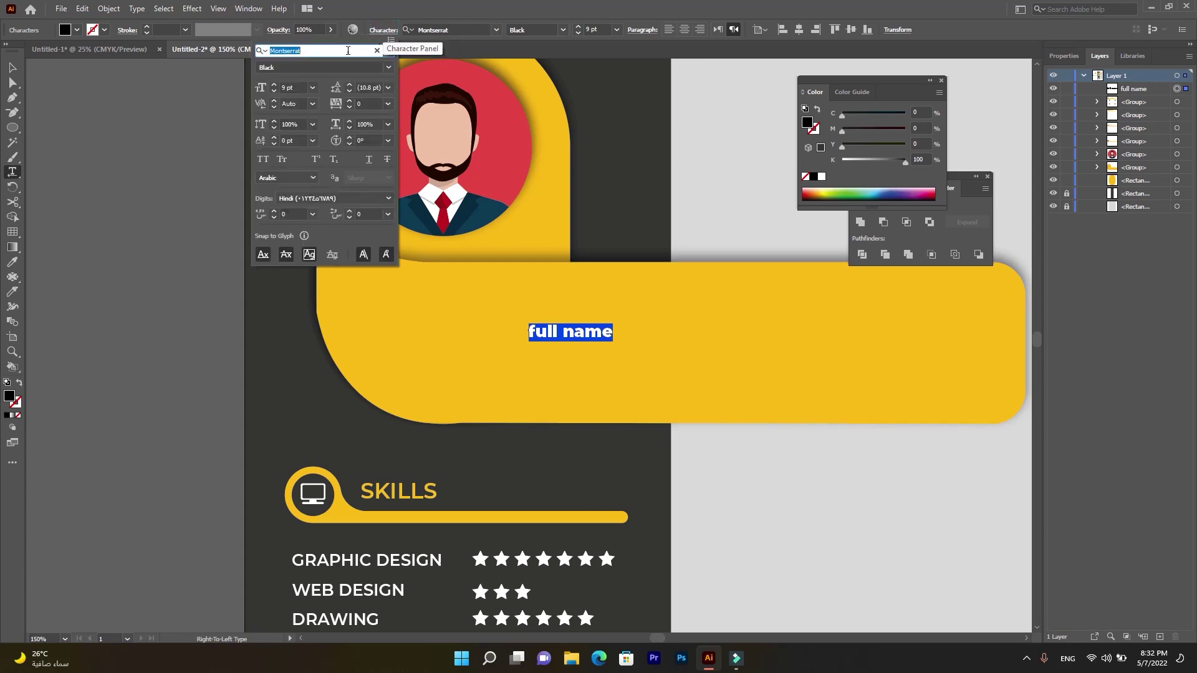
pyautogui.click(263, 161)
pyautogui.click(691, 9)
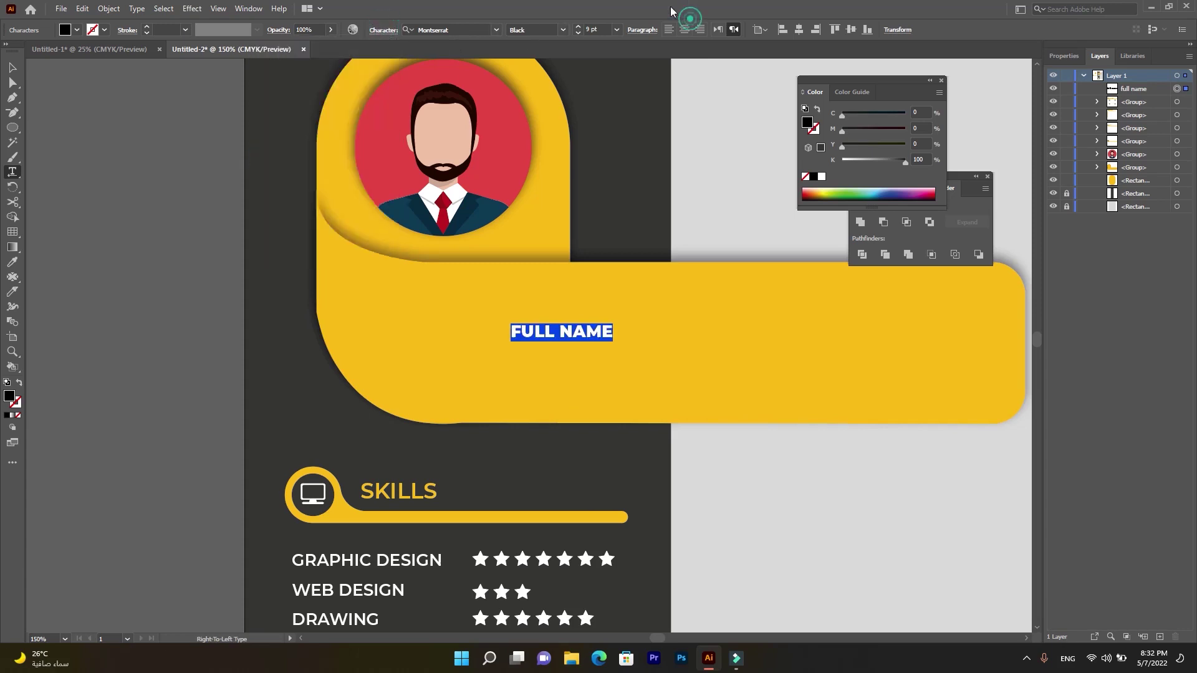
# Resize and position FULL NAME in the banner and make it white.
pyautogui.click(12, 66)
pyautogui.moveTo(613, 341); pyautogui.dragTo(938, 479)
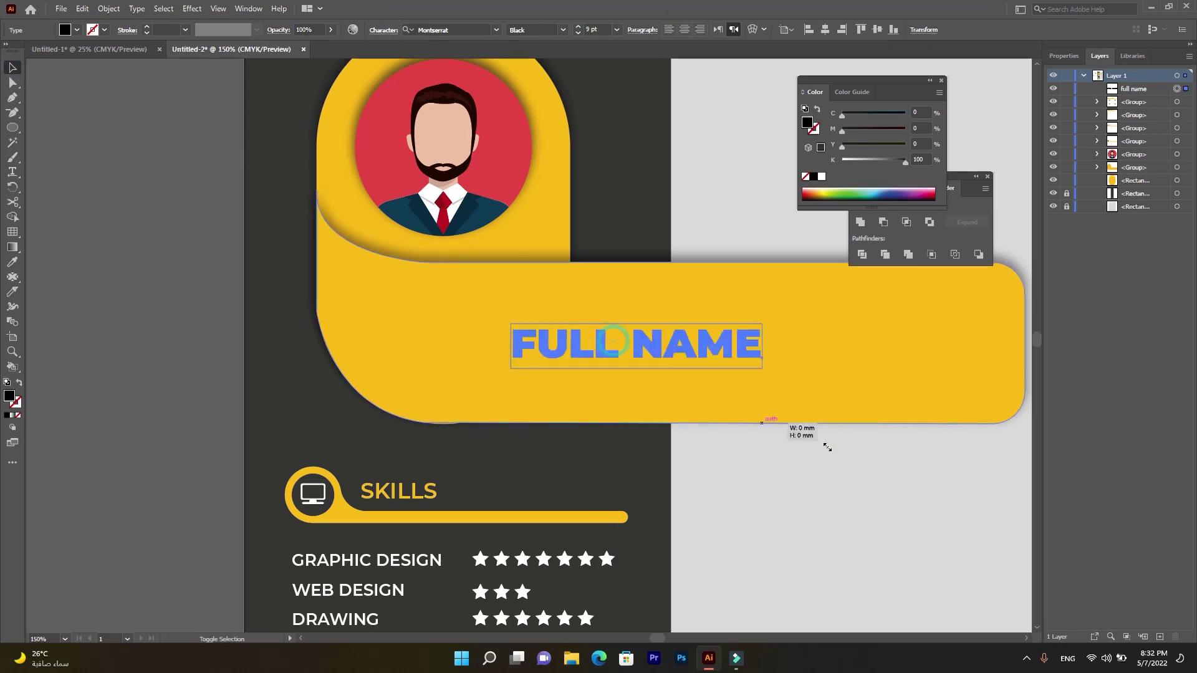
pyautogui.moveTo(804, 373); pyautogui.dragTo(756, 336)
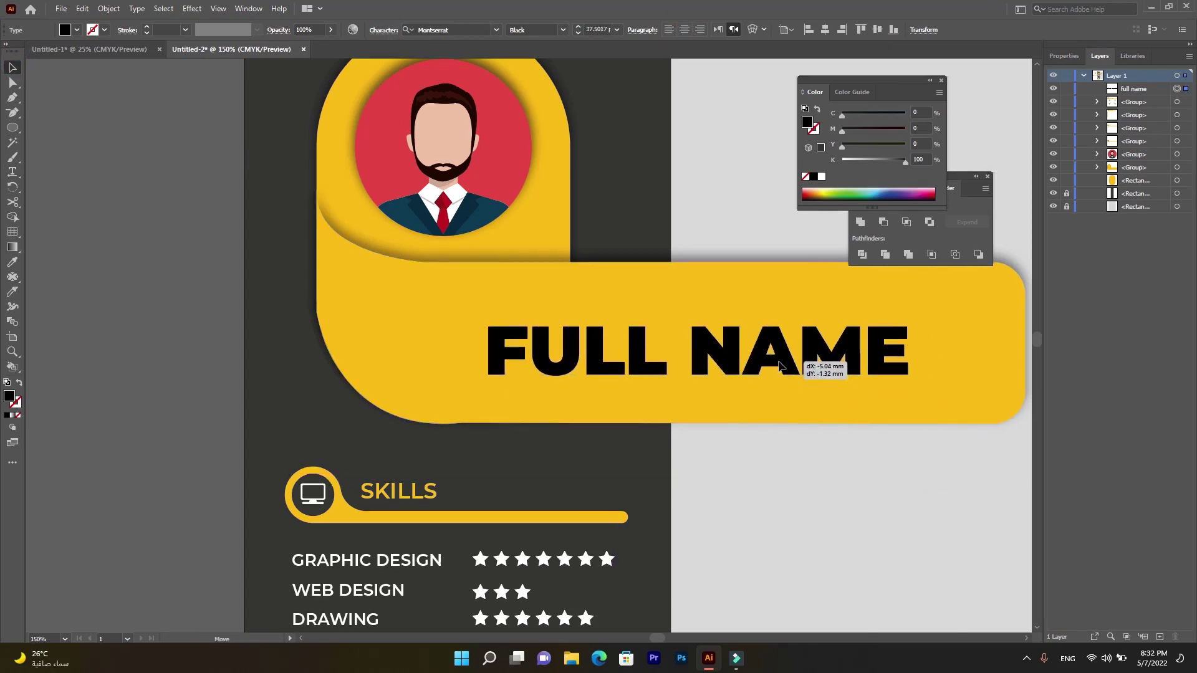
pyautogui.moveTo(888, 366)
pyautogui.mouseDown()
pyautogui.moveTo(822, 352)
pyautogui.moveTo(760, 316)
pyautogui.mouseUp()
pyautogui.click(77, 30)
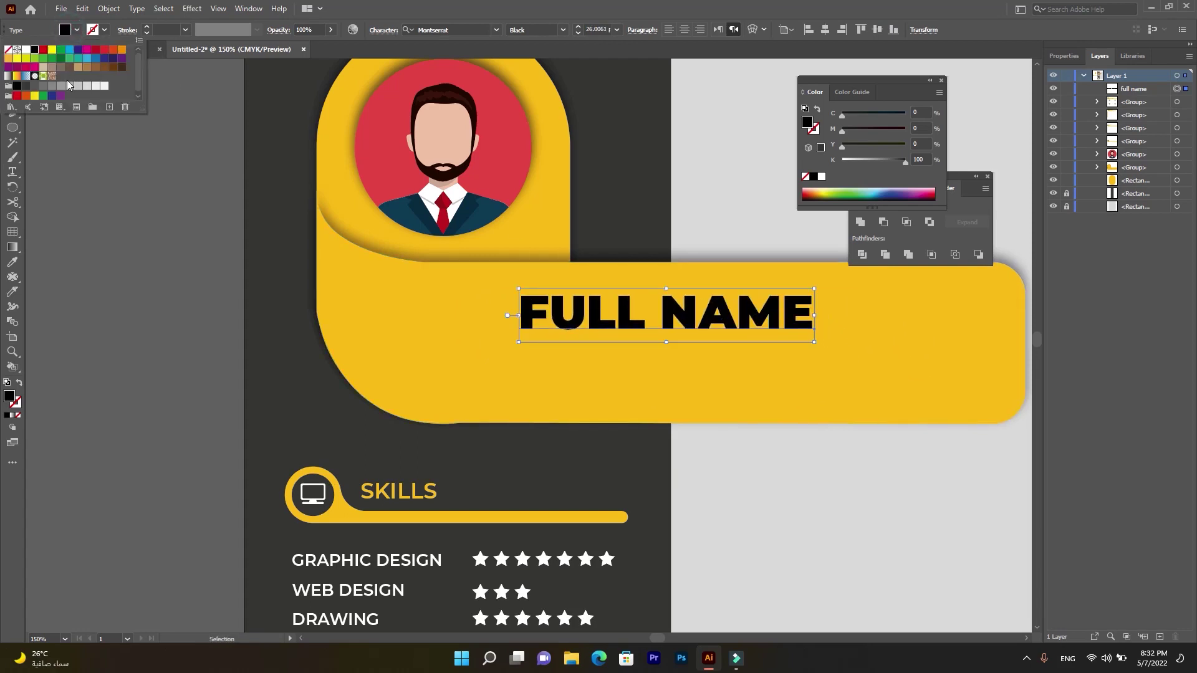
pyautogui.click(26, 49)
pyautogui.click(449, 16)
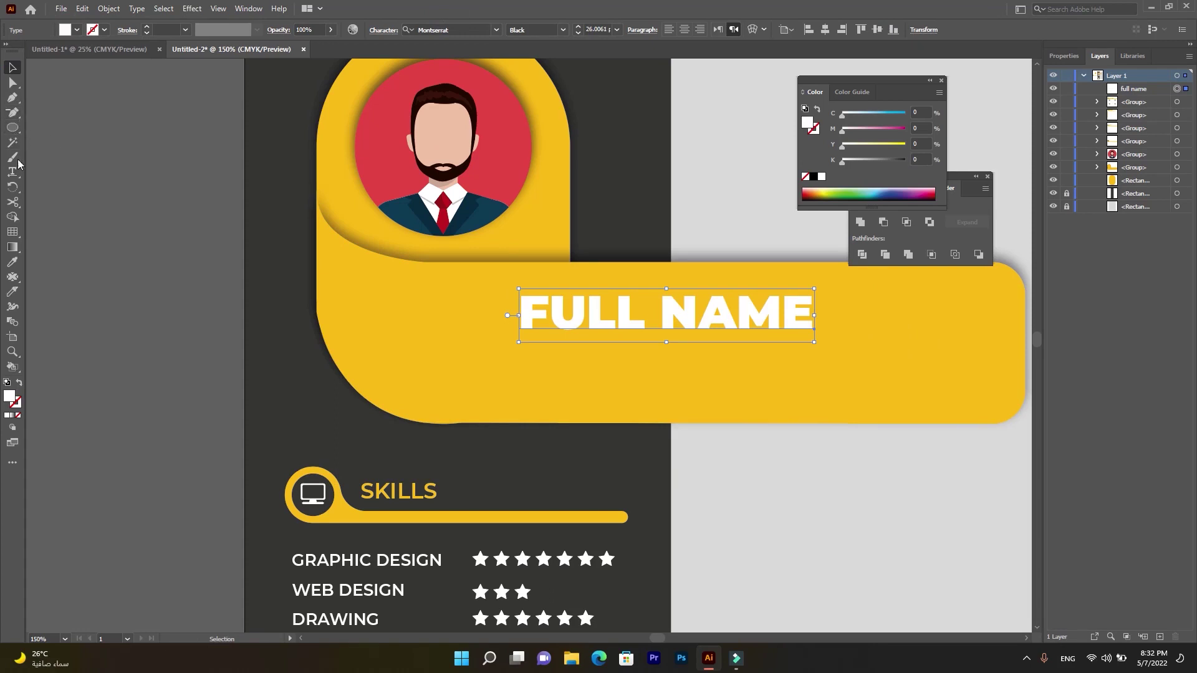
# Duplicate FULL NAME below and retype the copy as GRAPHIC DESIGNER.
pyautogui.moveTo(732, 319); pyautogui.dragTo(731, 353)
pyautogui.moveTo(733, 391); pyautogui.dragTo(733, 393)
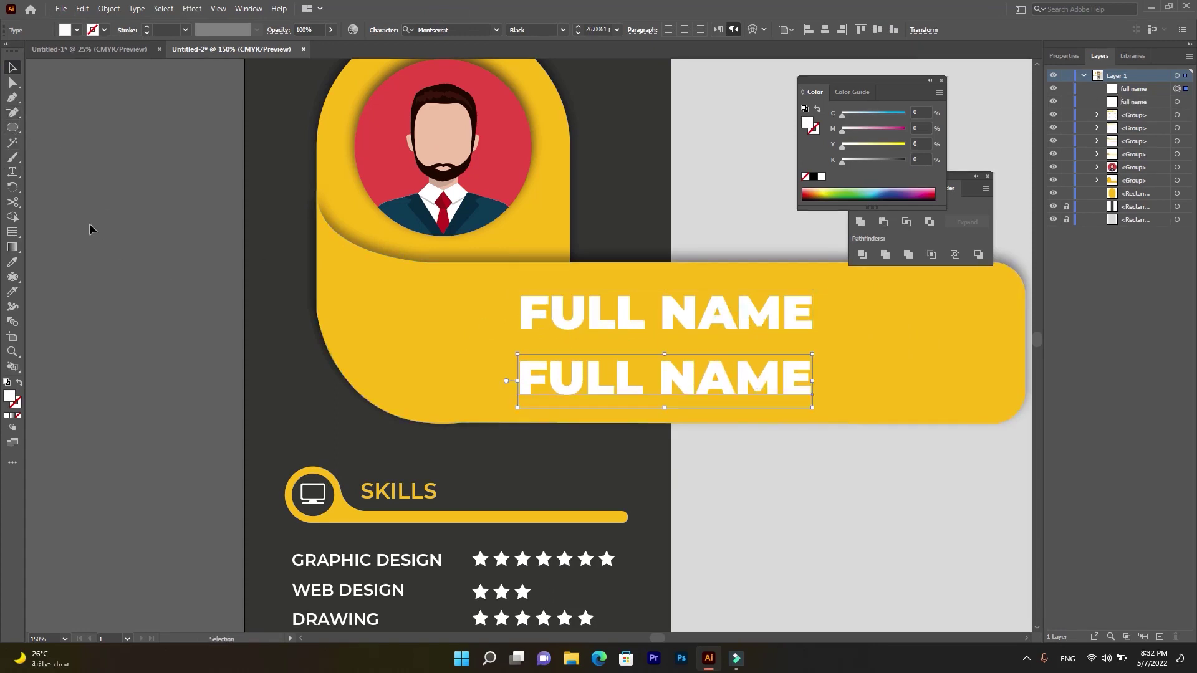
pyautogui.click(8, 174)
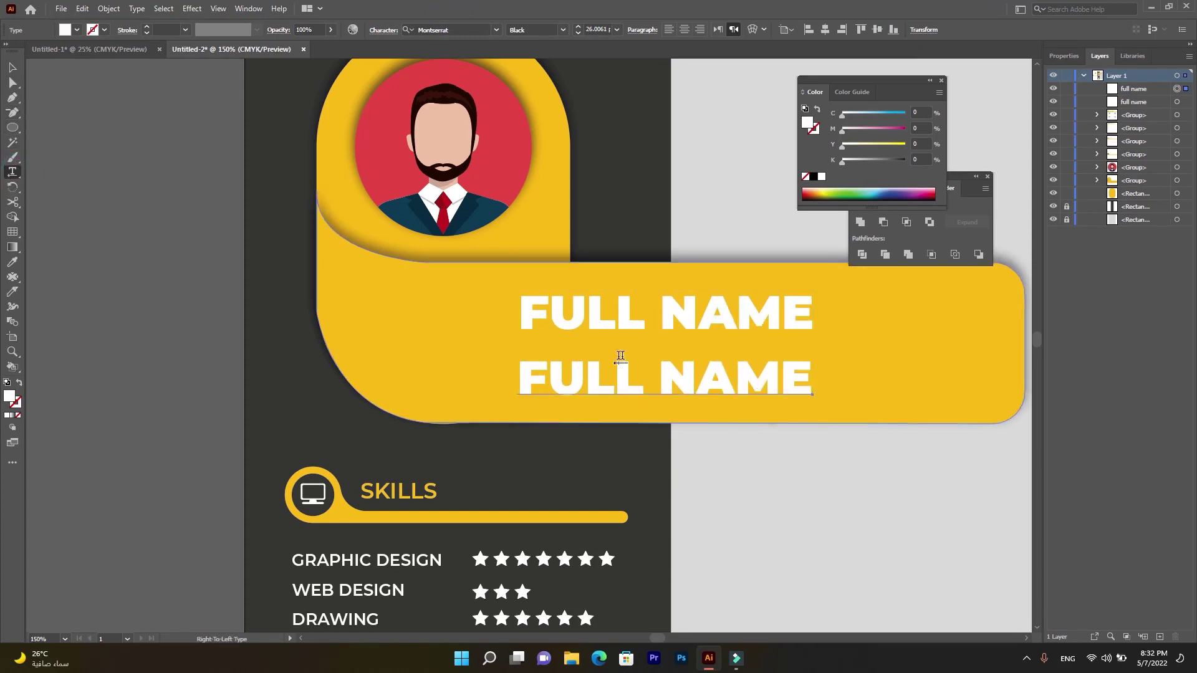
pyautogui.doubleClick(624, 376)
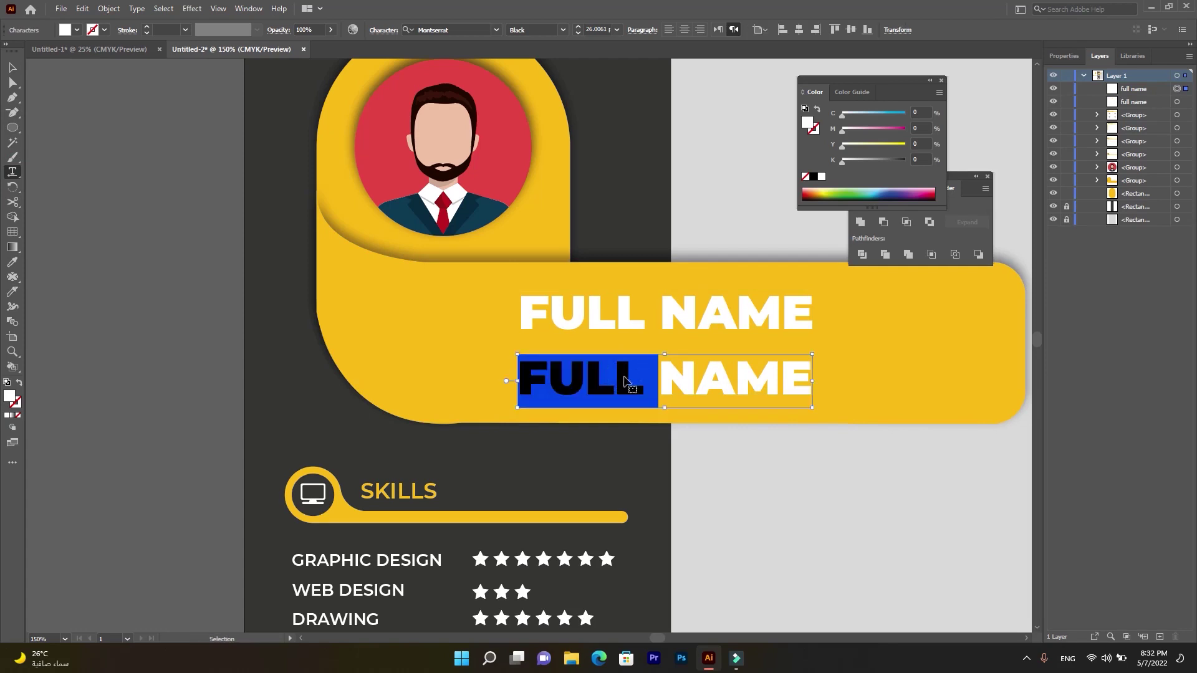
pyautogui.tripleClick(624, 376)
pyautogui.write('graphic desogner')
pyautogui.press('Escape')
pyautogui.press('Return')
pyautogui.moveTo(630, 379); pyautogui.dragTo(659, 374)
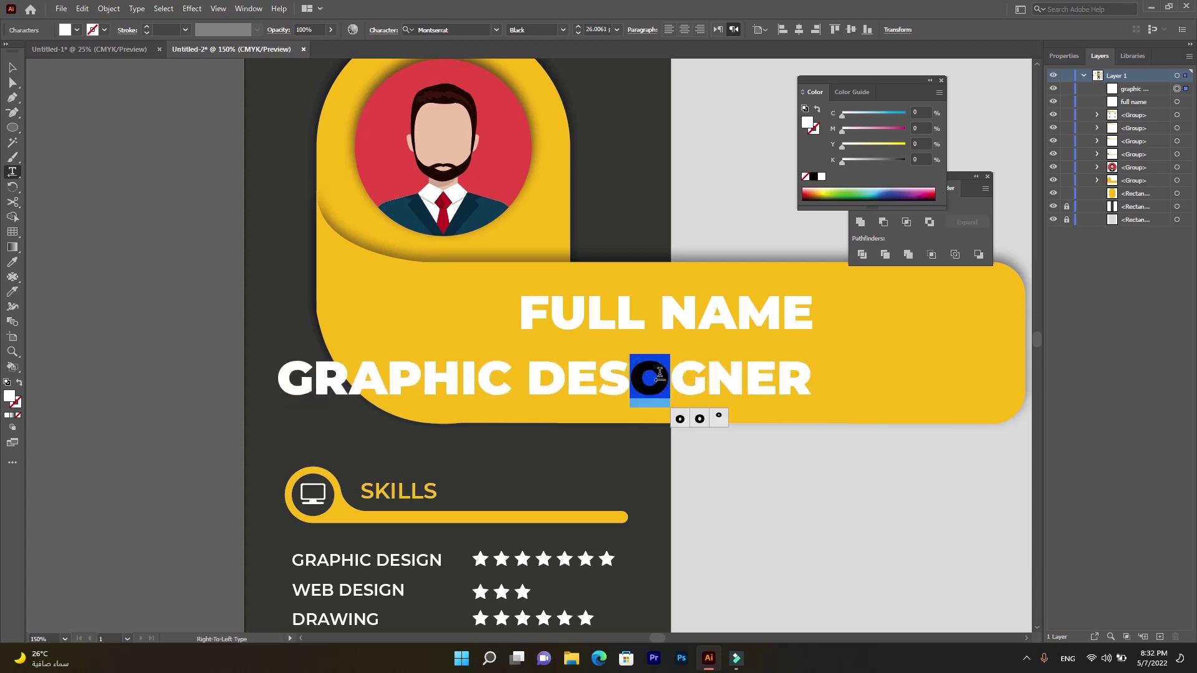
pyautogui.write('i')
# Set GRAPHIC DESIGNER to Light weight at 12 pt.
pyautogui.tripleClick(582, 377)
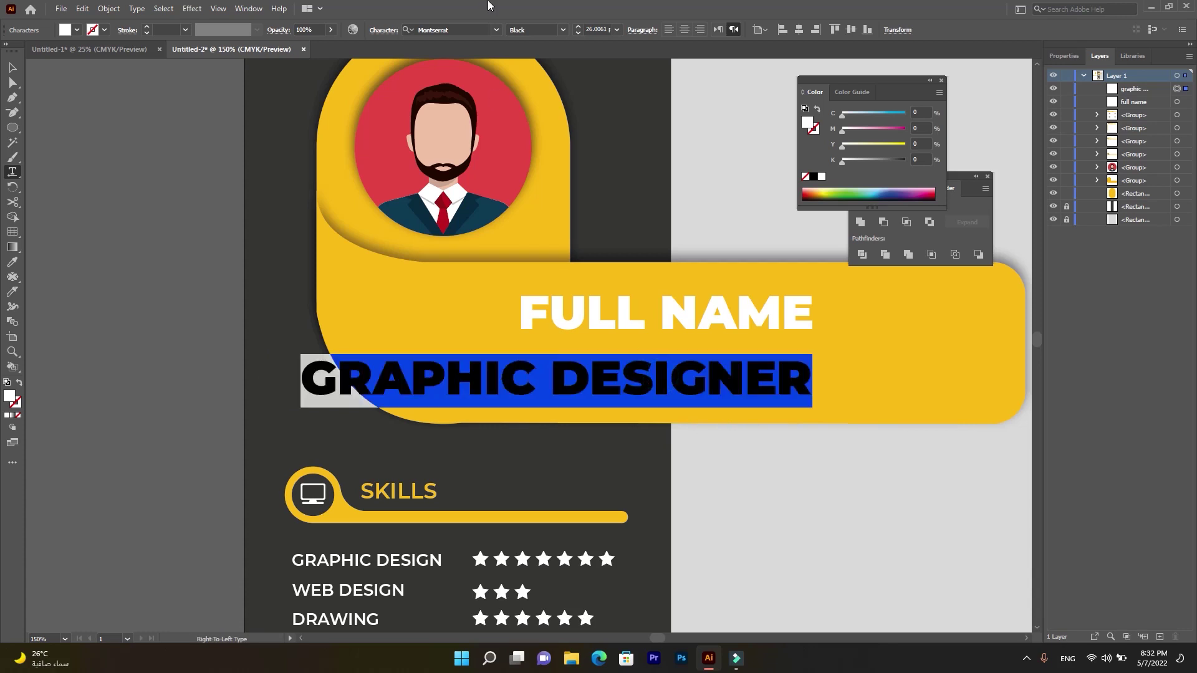
pyautogui.click(576, 27)
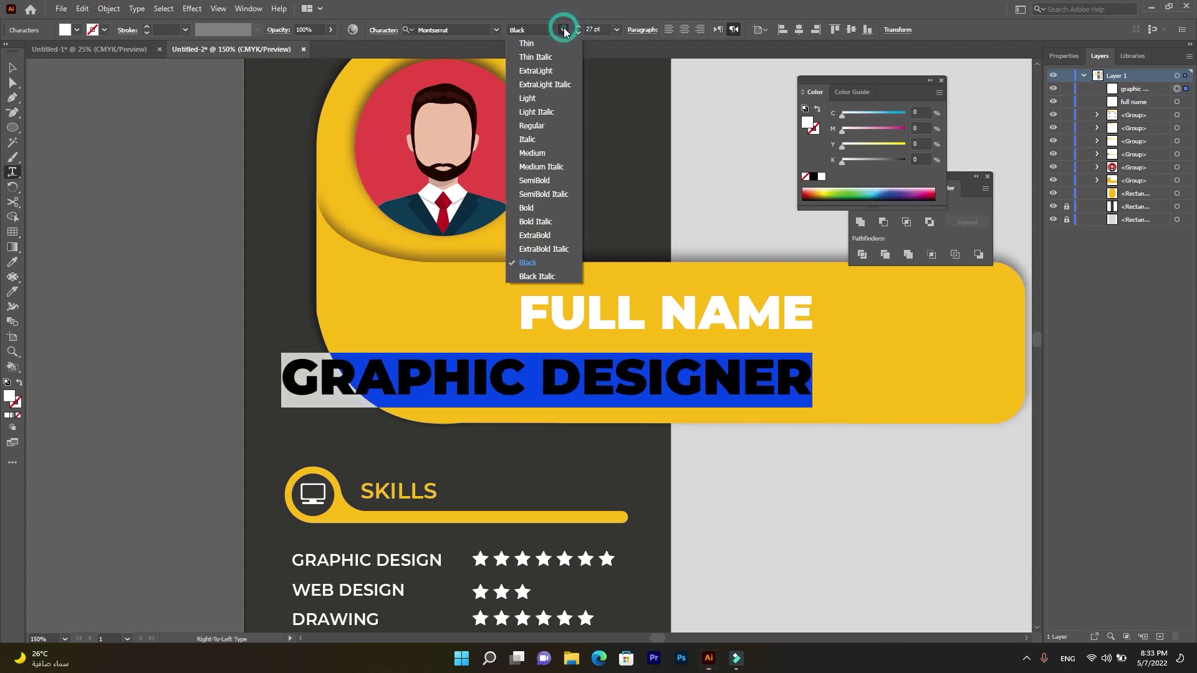
pyautogui.click(539, 100)
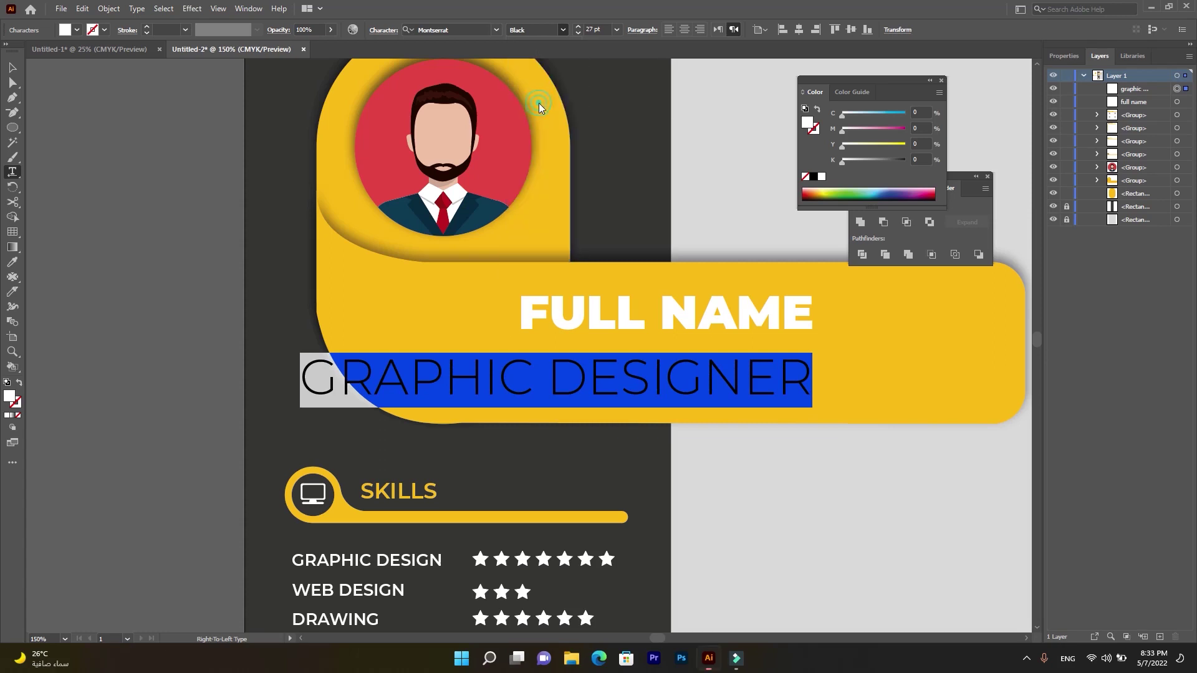
pyautogui.click(580, 31)
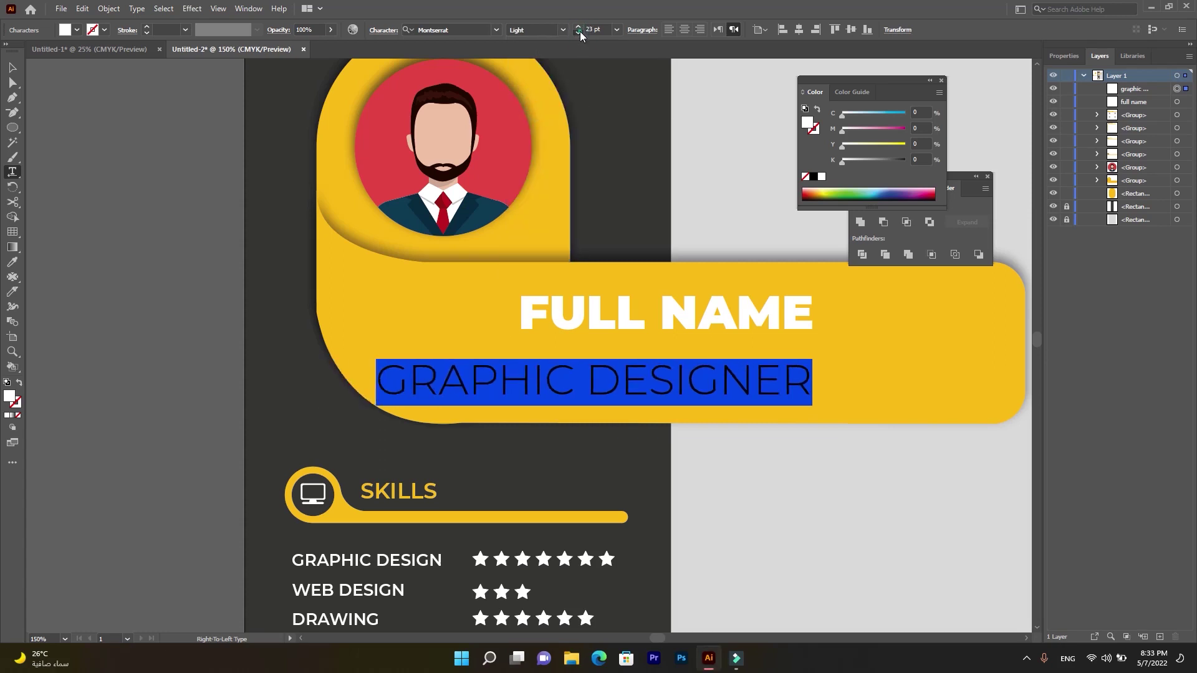
pyautogui.click(580, 32)
pyautogui.click(580, 32)
pyautogui.click(579, 32)
pyautogui.click(580, 31)
# Set FULL NAME letter tracking to 200 and realign it in the banner.
pyautogui.click(14, 68)
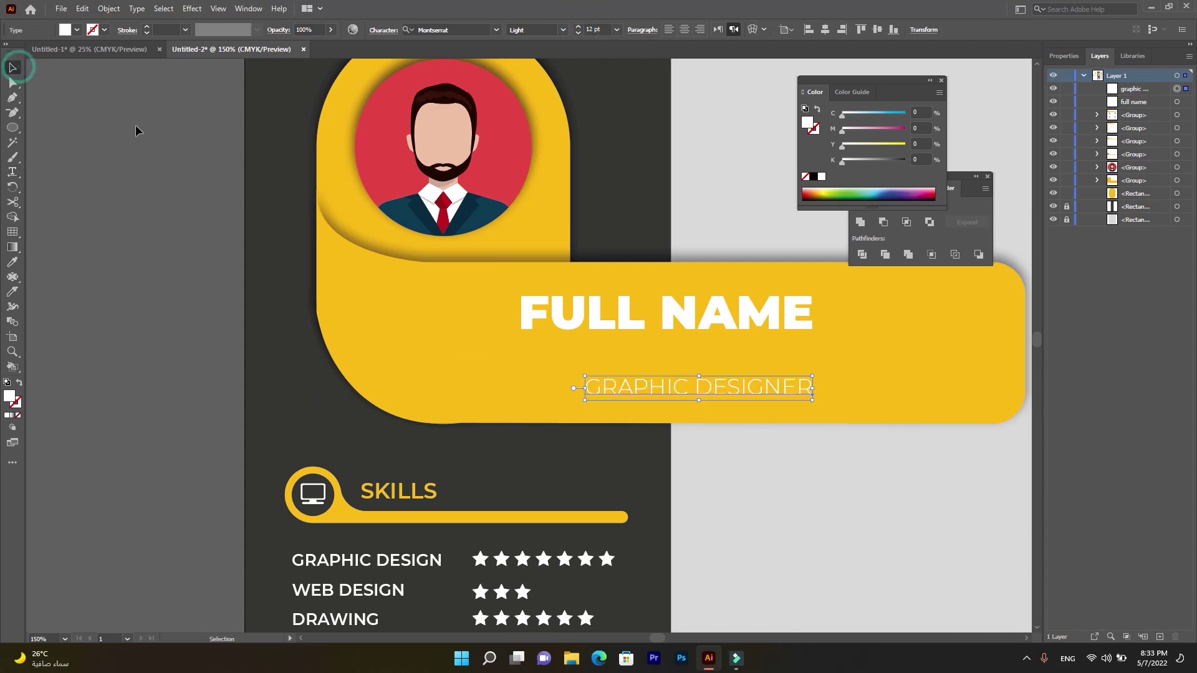
pyautogui.moveTo(692, 311); pyautogui.dragTo(662, 323)
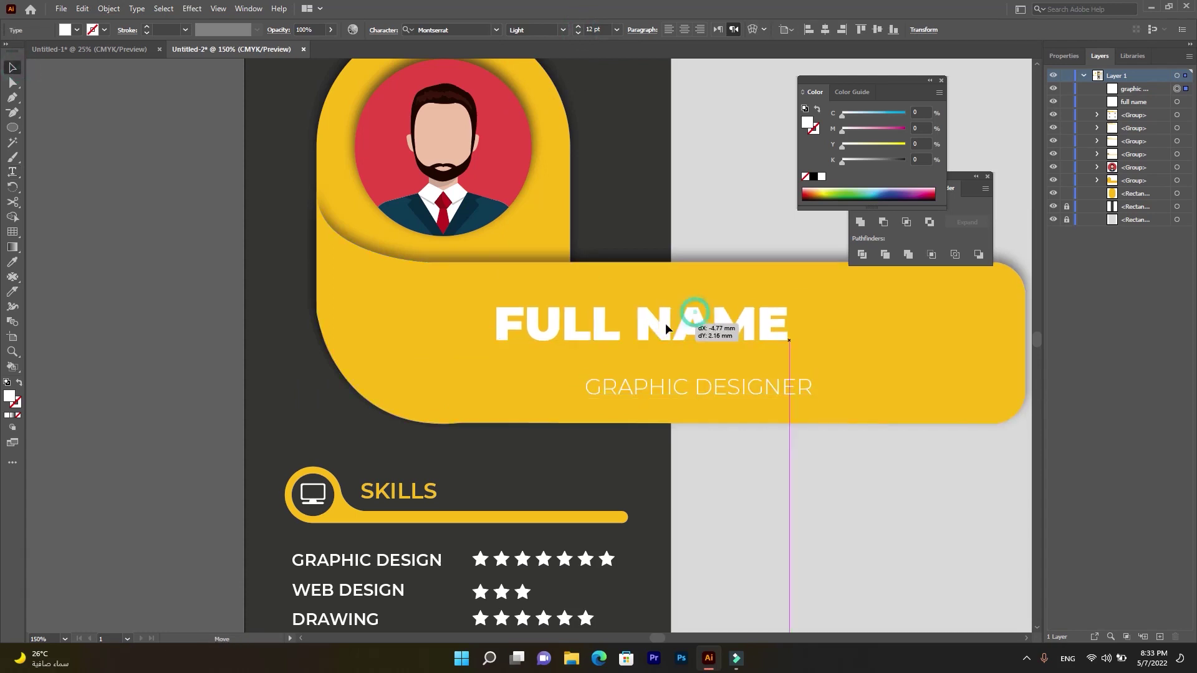
pyautogui.click(383, 30)
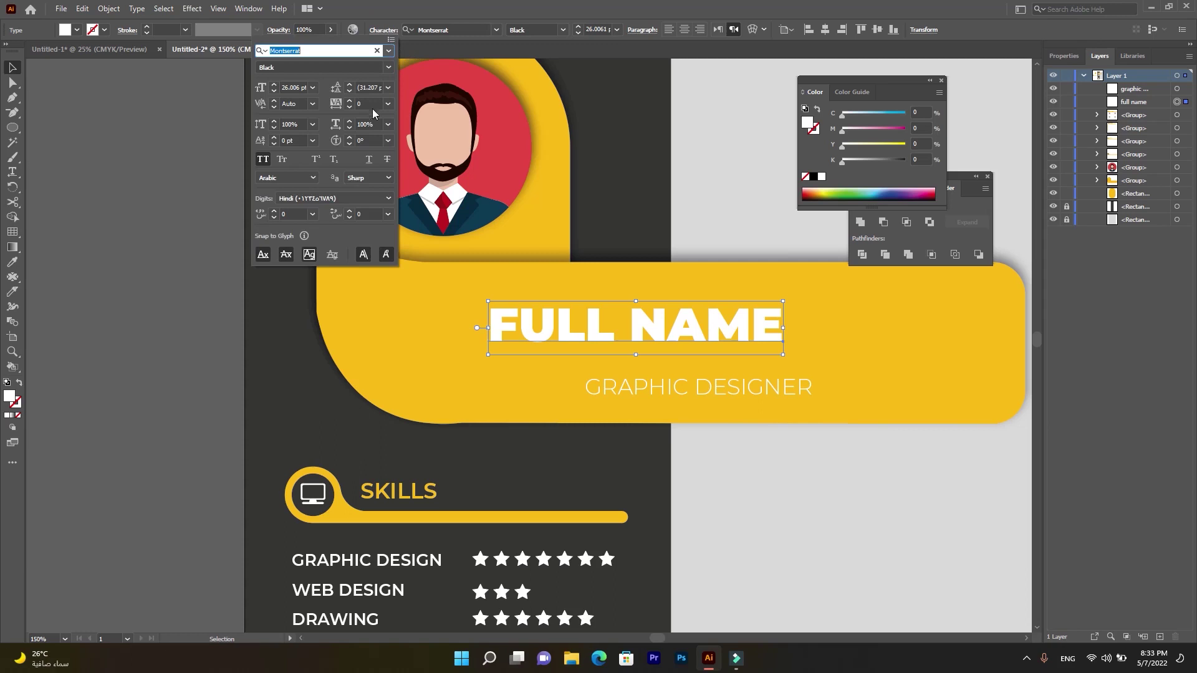
pyautogui.click(350, 100)
pyautogui.click(350, 99)
pyautogui.click(388, 104)
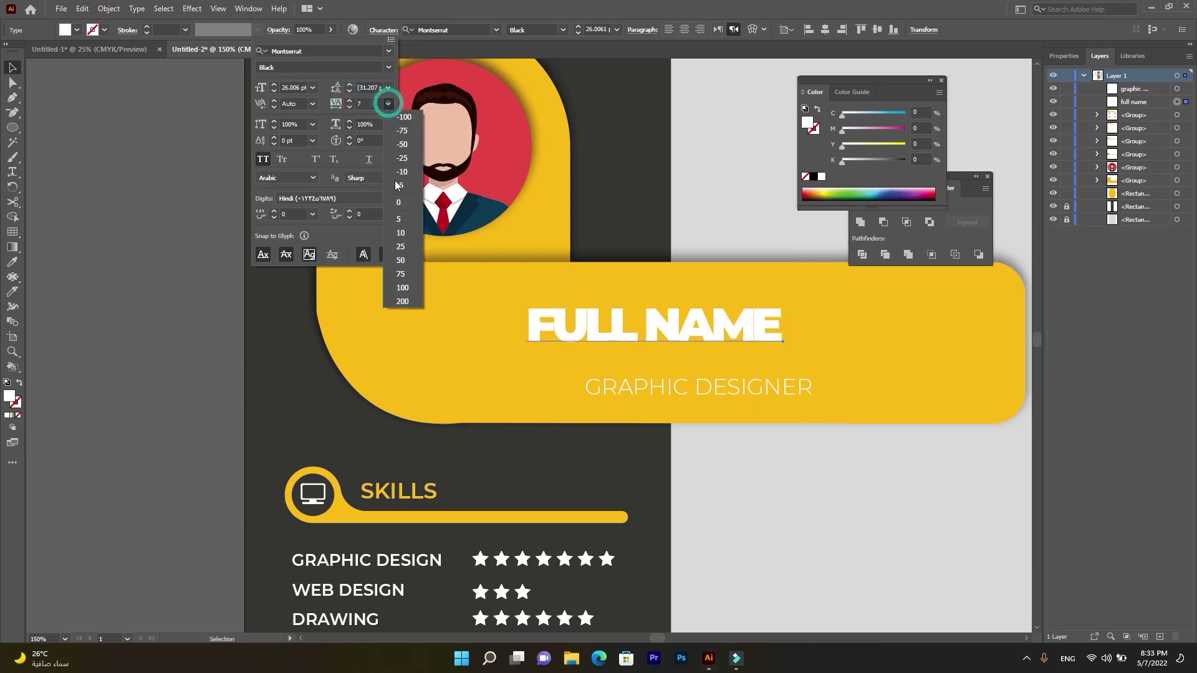
pyautogui.click(402, 301)
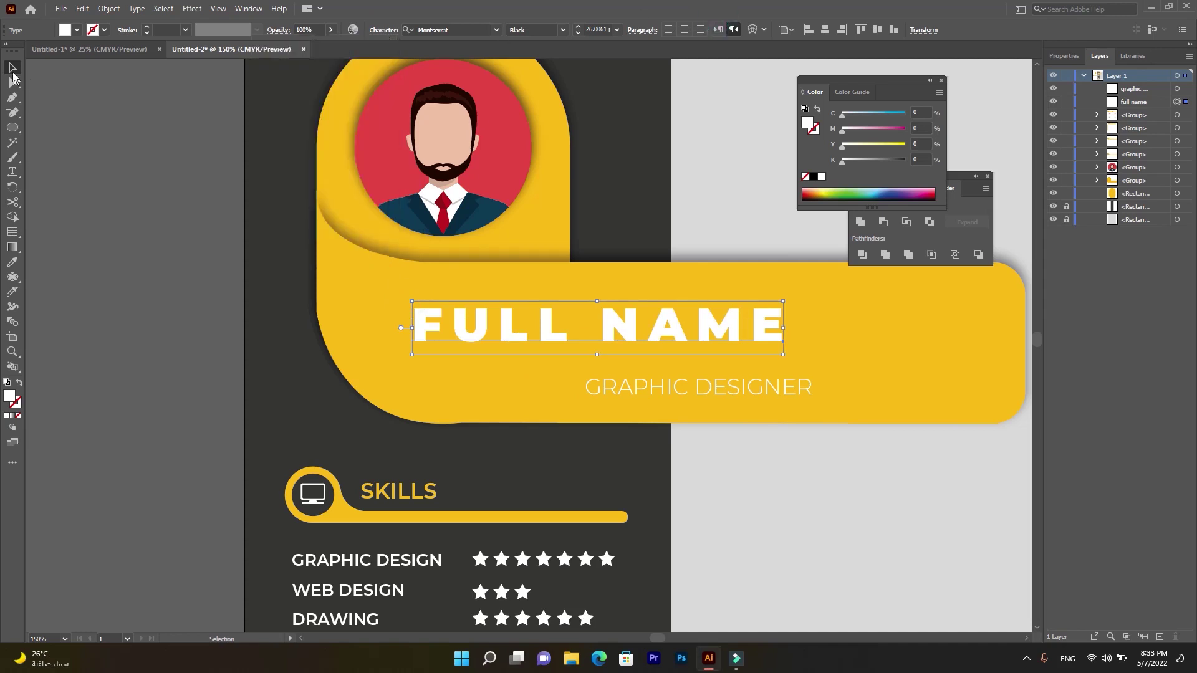
pyautogui.moveTo(637, 332); pyautogui.dragTo(665, 337)
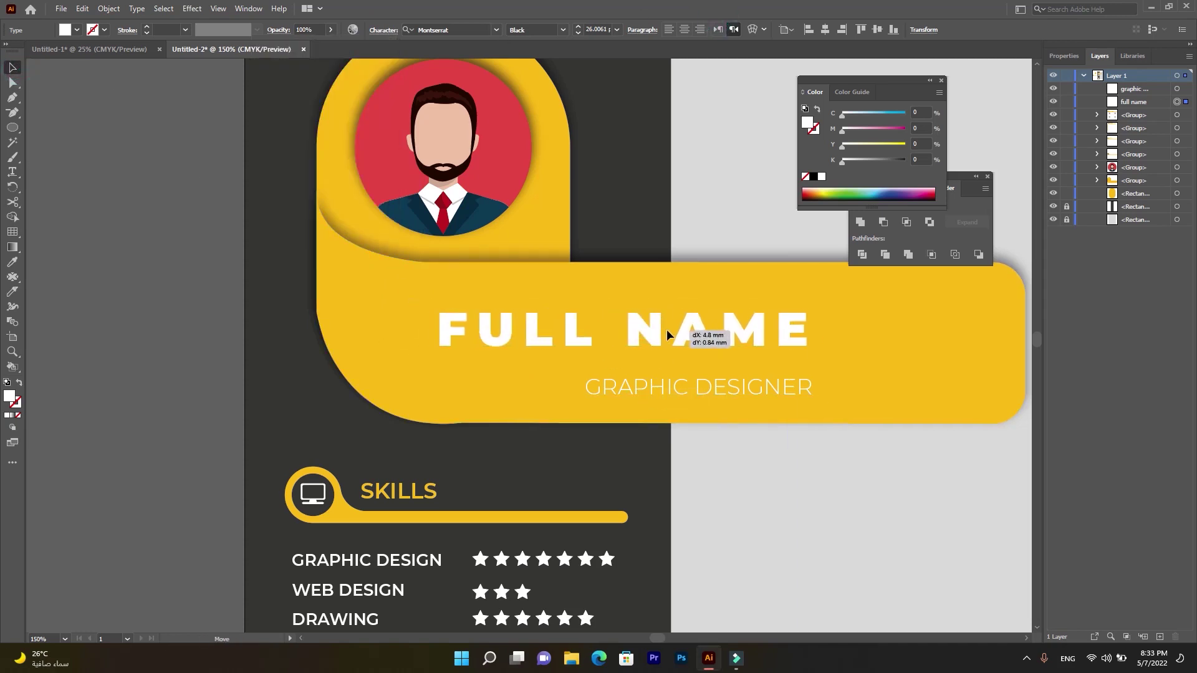
# Draw a thin white bar under FULL NAME and move GRAPHIC DESIGNER just below it.
pyautogui.click(43, 127)
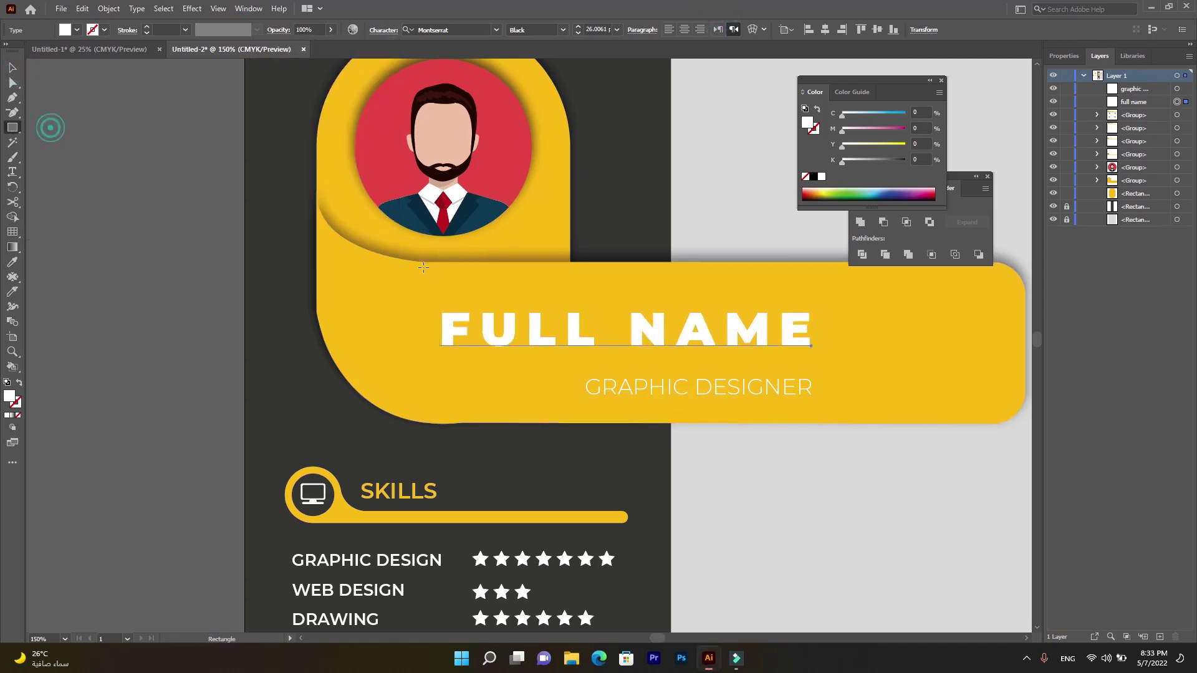
pyautogui.moveTo(444, 353); pyautogui.dragTo(812, 357)
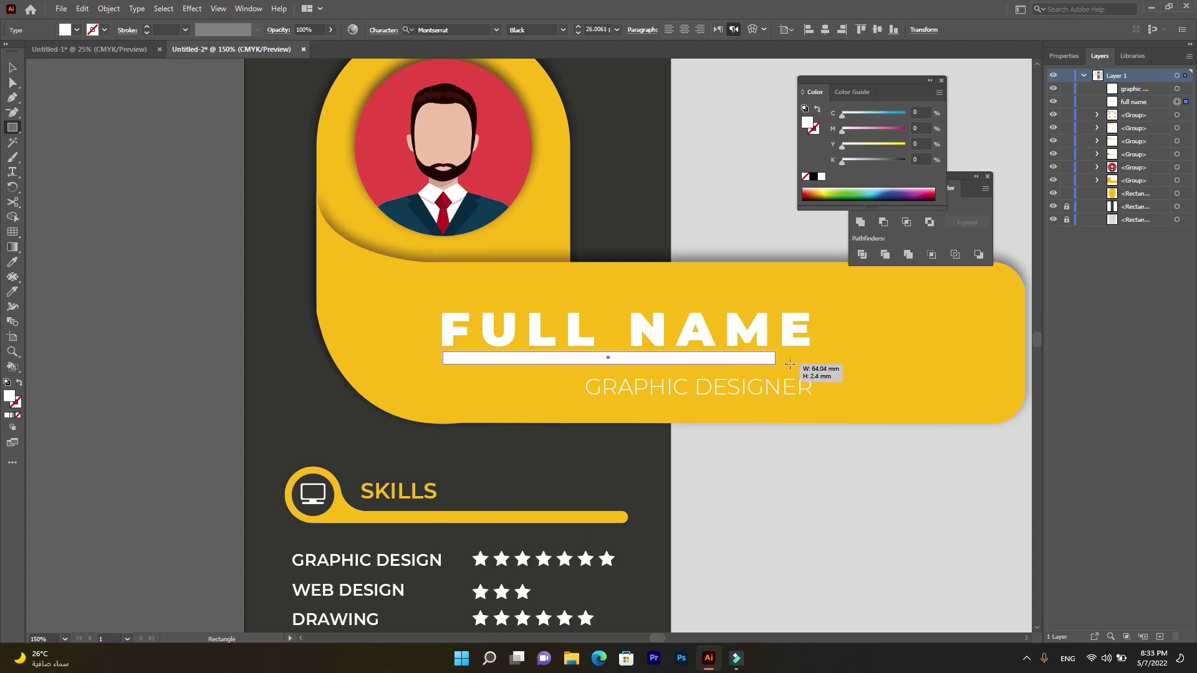
pyautogui.moveTo(812, 357); pyautogui.dragTo(810, 354)
pyautogui.click(11, 67)
pyautogui.moveTo(716, 386); pyautogui.dragTo(692, 377)
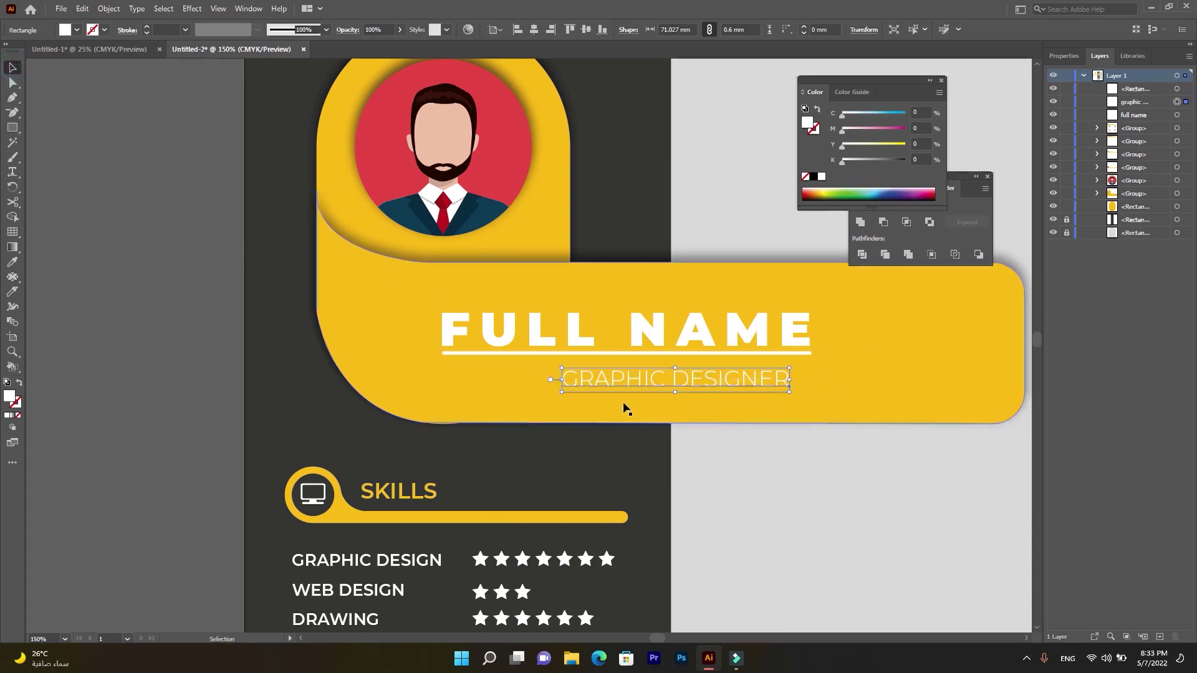
pyautogui.hotkey('ctrl', '-')
# Group all the header objects and lock the header group in Layers.
pyautogui.click(724, 432)
pyautogui.moveTo(551, 275); pyautogui.dragTo(756, 422)
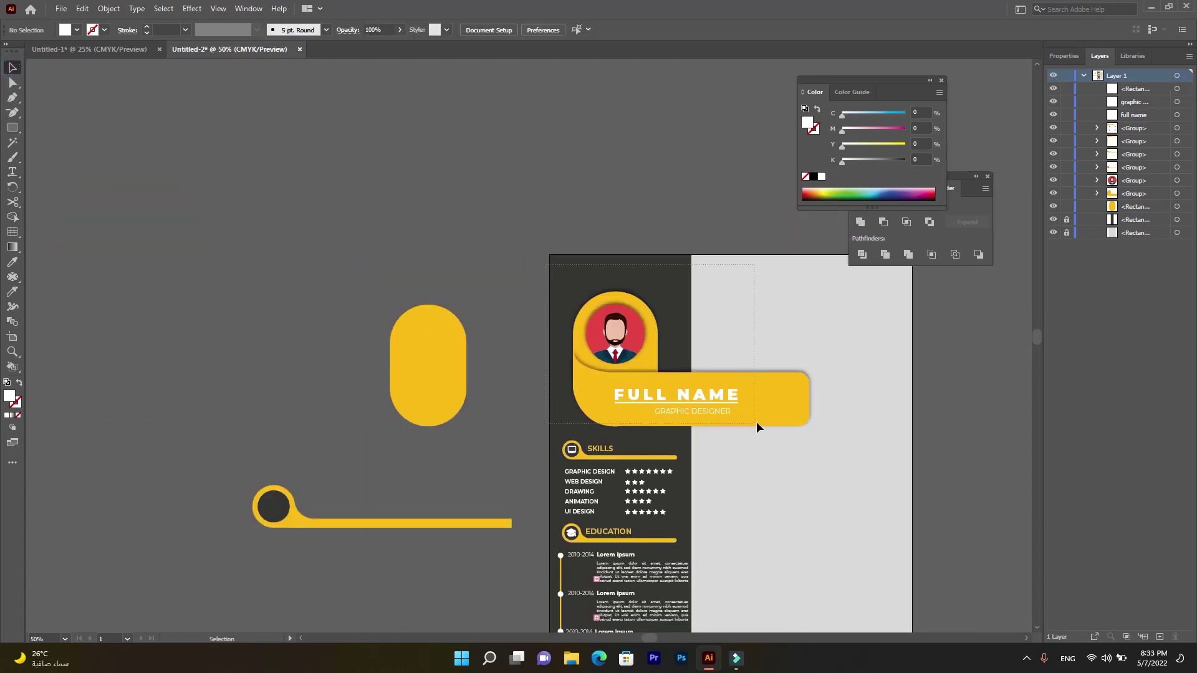
pyautogui.rightClick(702, 399)
pyautogui.click(735, 515)
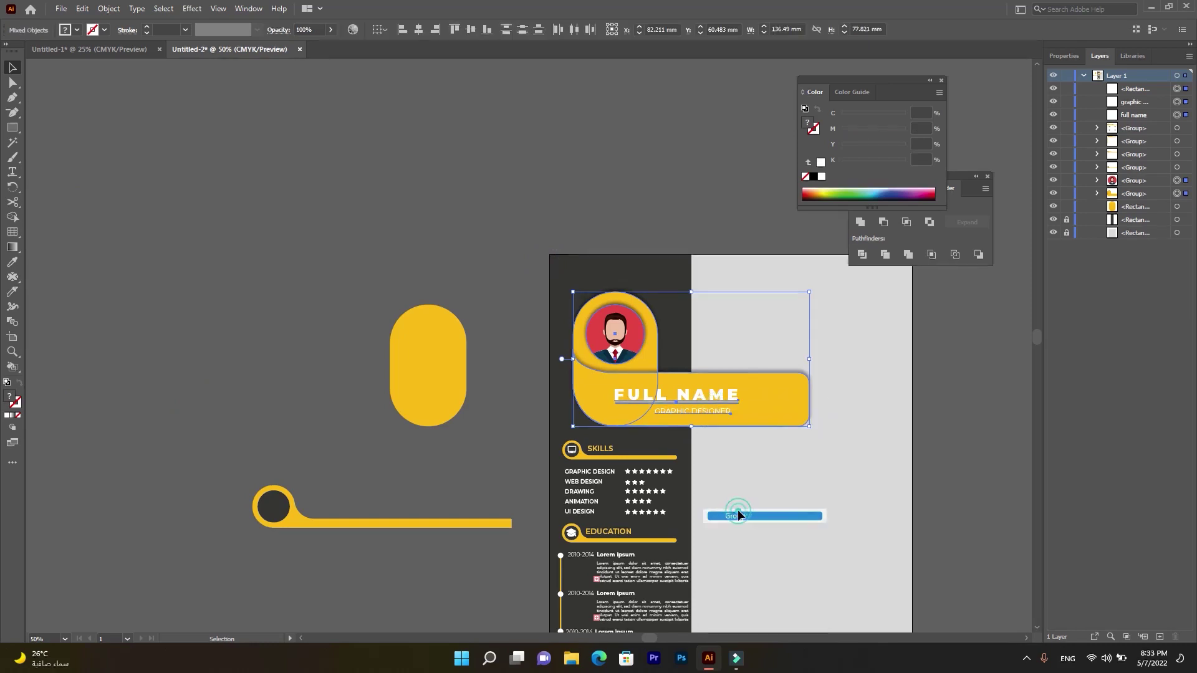
pyautogui.click(1065, 167)
pyautogui.click(1067, 167)
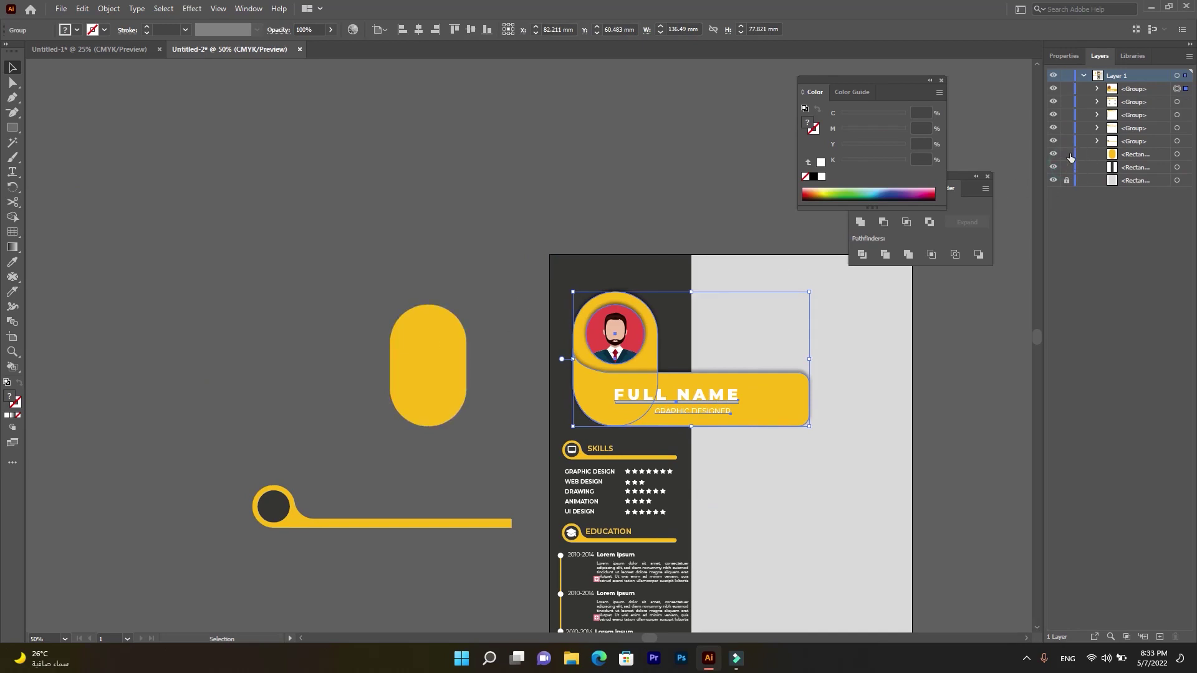
pyautogui.click(1066, 88)
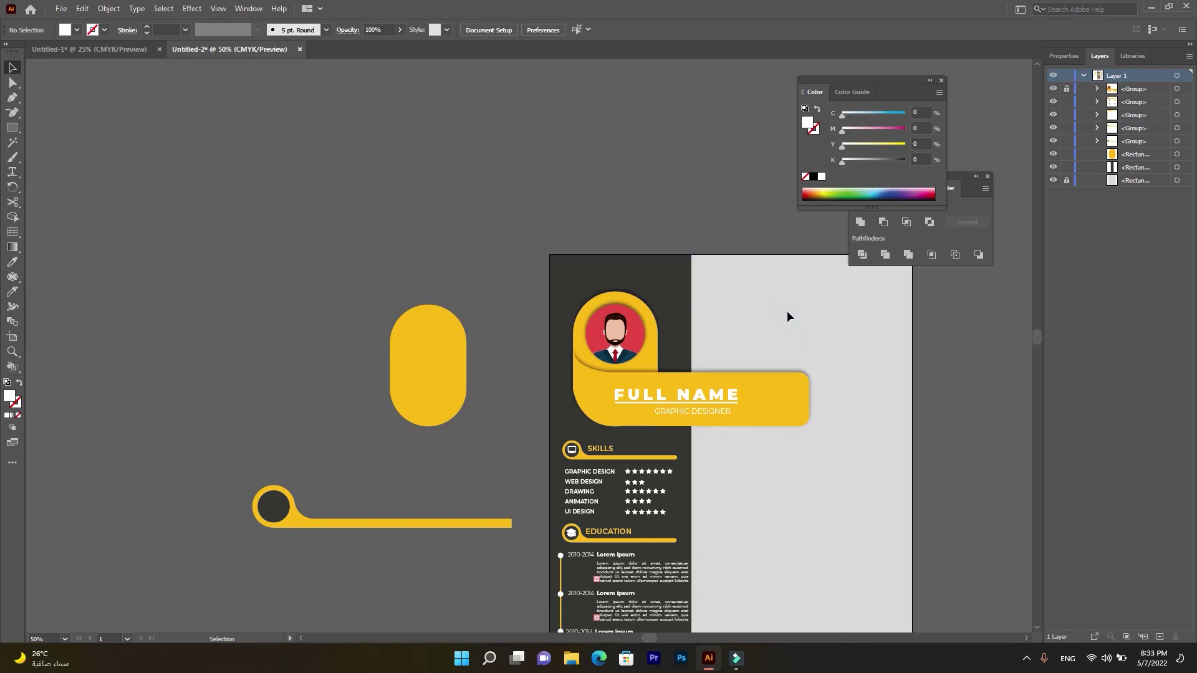
# Place an Alt-dragged copy of the Skills section on the light right column and ungroup it.
pyautogui.moveTo(787, 311); pyautogui.dragTo(642, 294)
pyautogui.click(497, 459)
pyautogui.click(498, 460)
pyautogui.moveTo(497, 459); pyautogui.dragTo(664, 283)
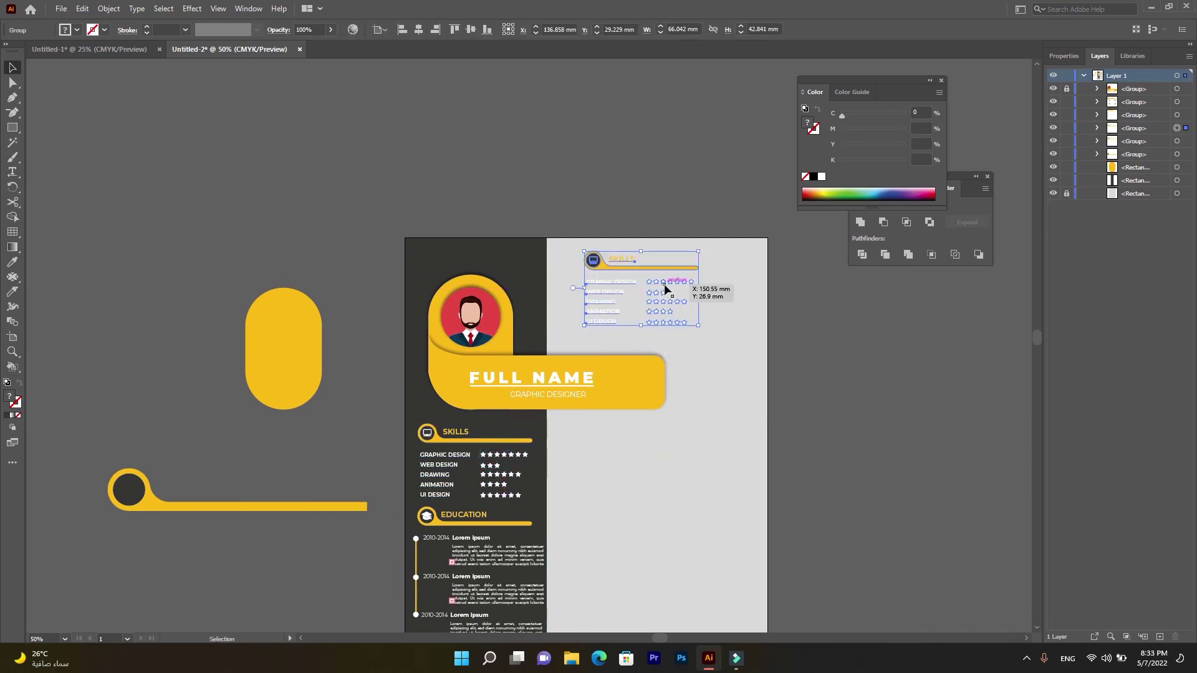
pyautogui.rightClick(659, 278)
pyautogui.click(704, 406)
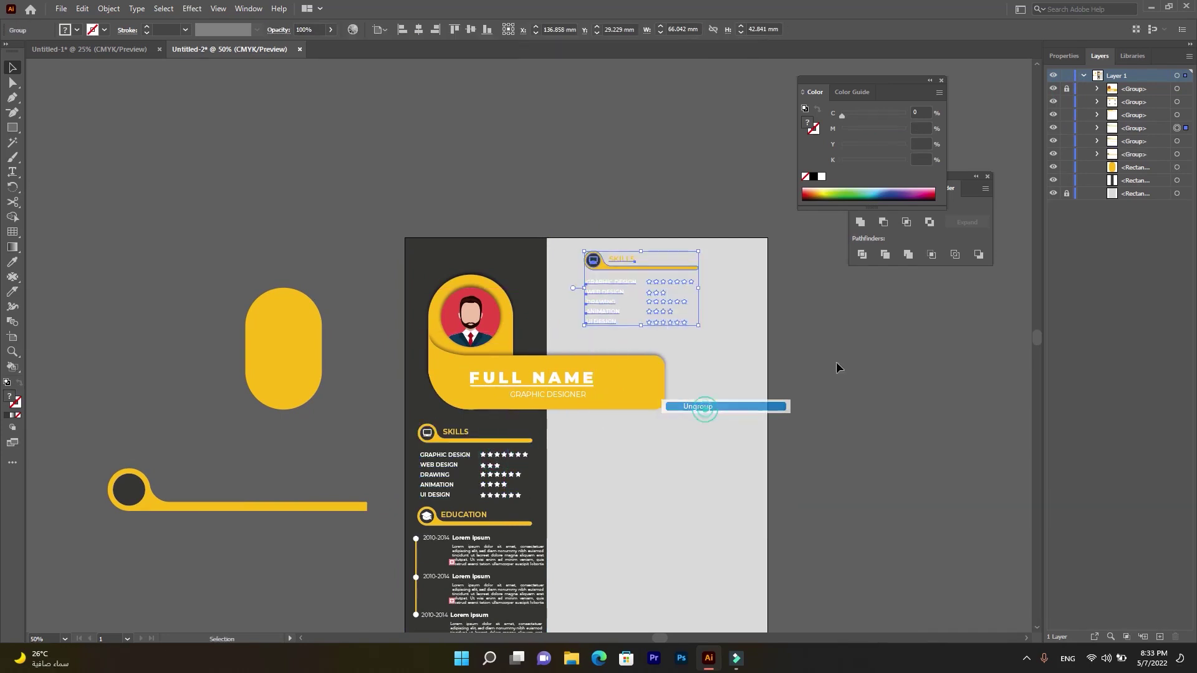
pyautogui.click(792, 338)
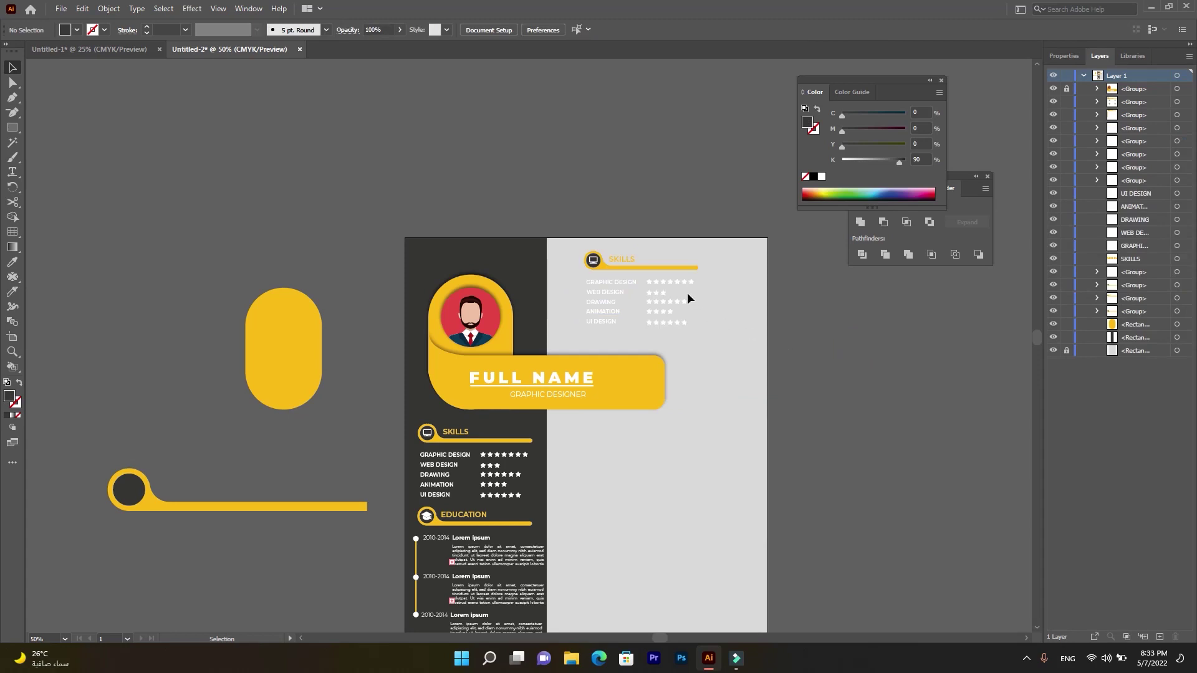
pyautogui.scroll(2, 679, 296)
pyautogui.keyDown('alt'); pyautogui.scroll(2, 655, 305); pyautogui.keyUp('alt')
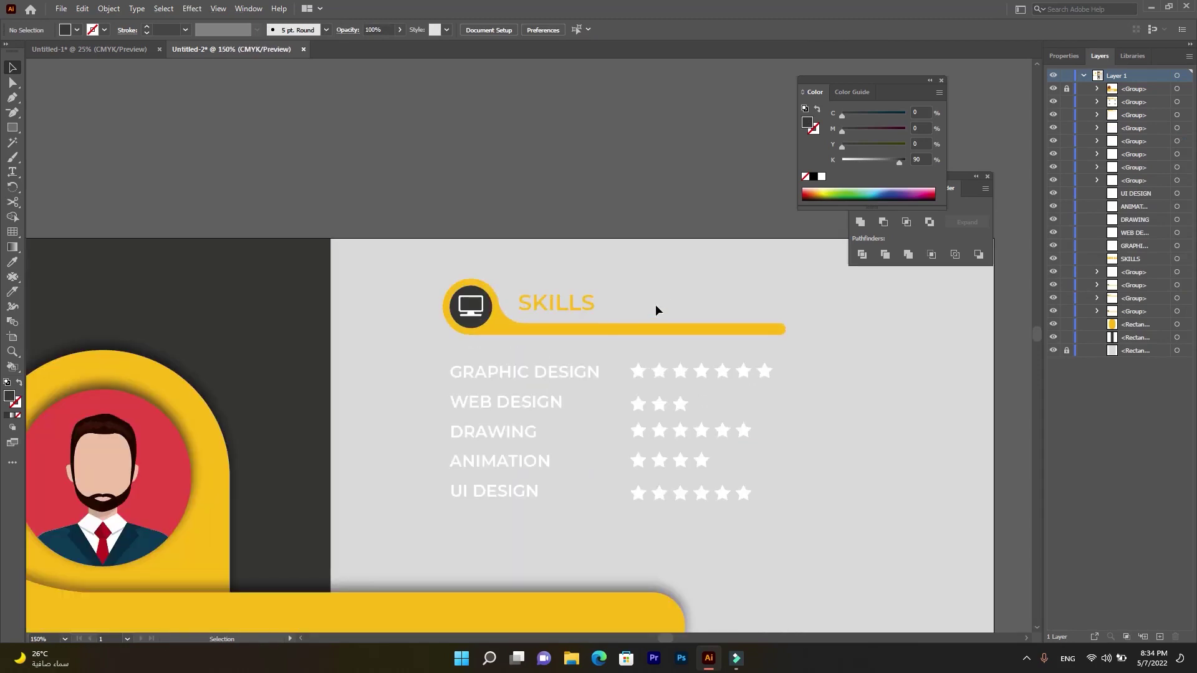
# Delete the Web Design through UI Design rows and the Graphic Design stars from the copy.
pyautogui.click(670, 404)
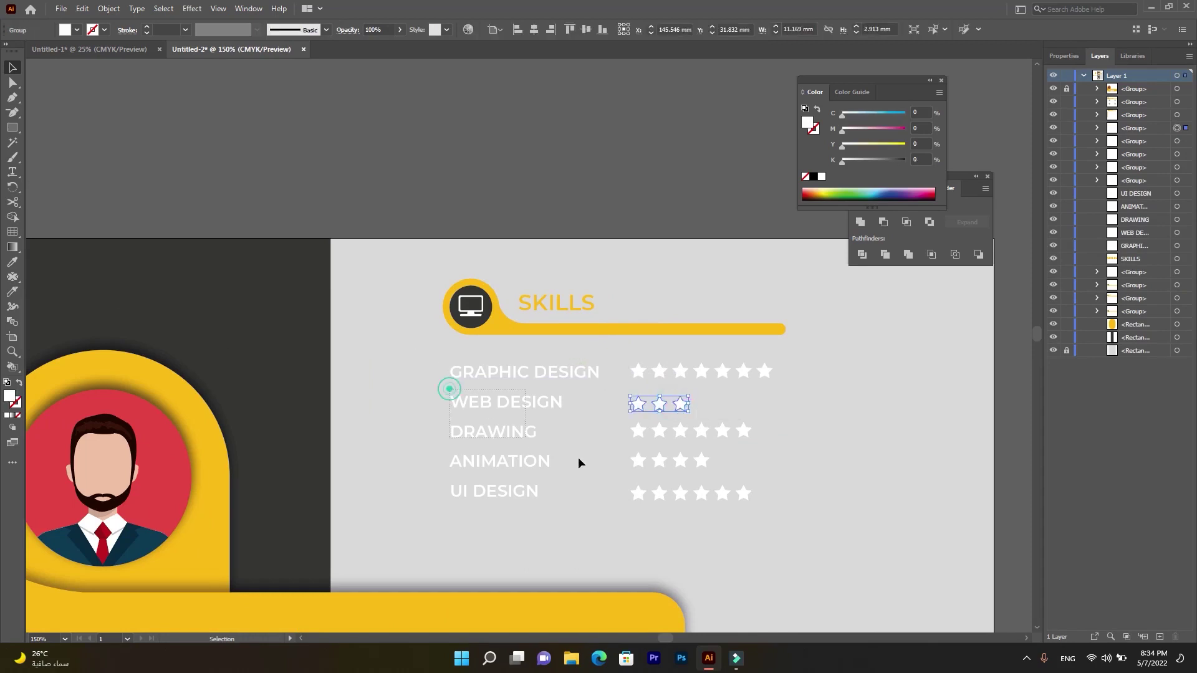
pyautogui.moveTo(578, 461); pyautogui.dragTo(753, 484)
pyautogui.press('Delete')
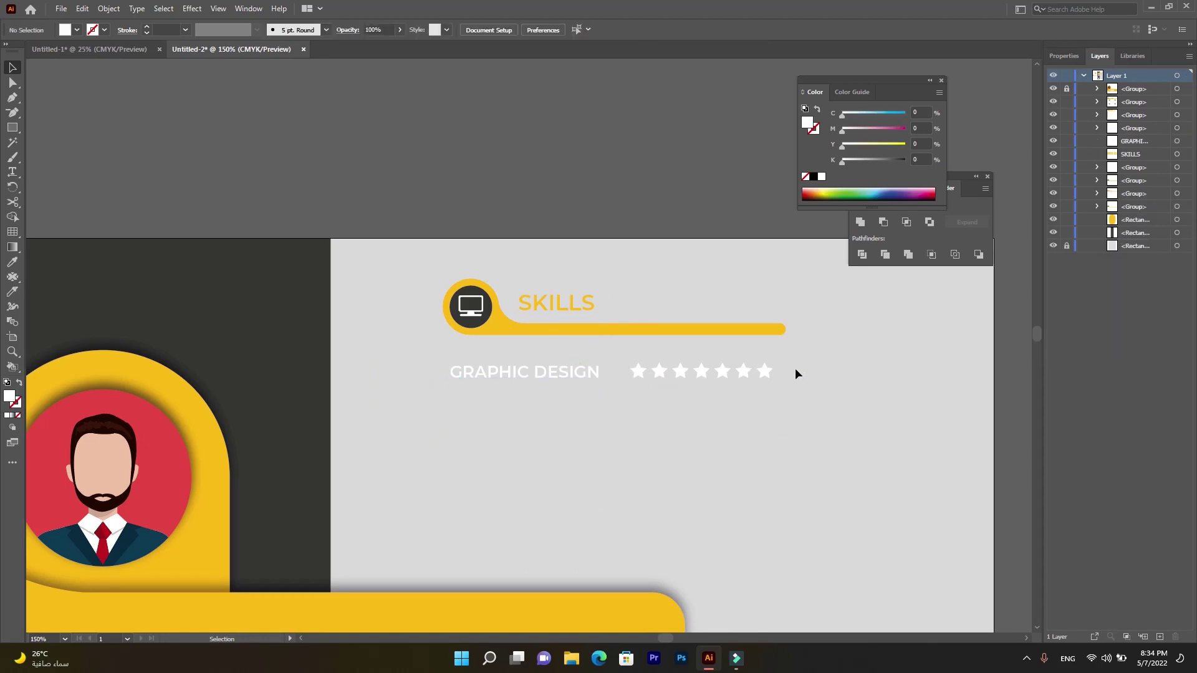
pyautogui.moveTo(797, 368); pyautogui.dragTo(625, 375)
pyautogui.press('Delete')
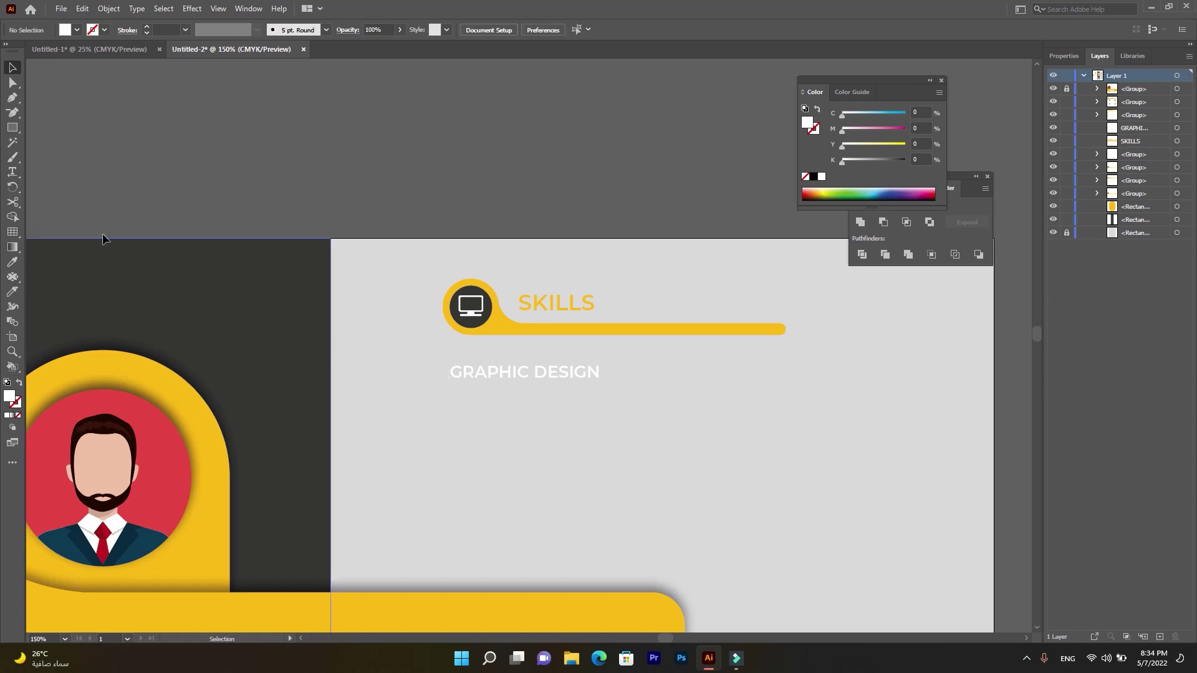
# Change the copied SKILLS heading to 'profile' set in all capitals.
pyautogui.click(12, 172)
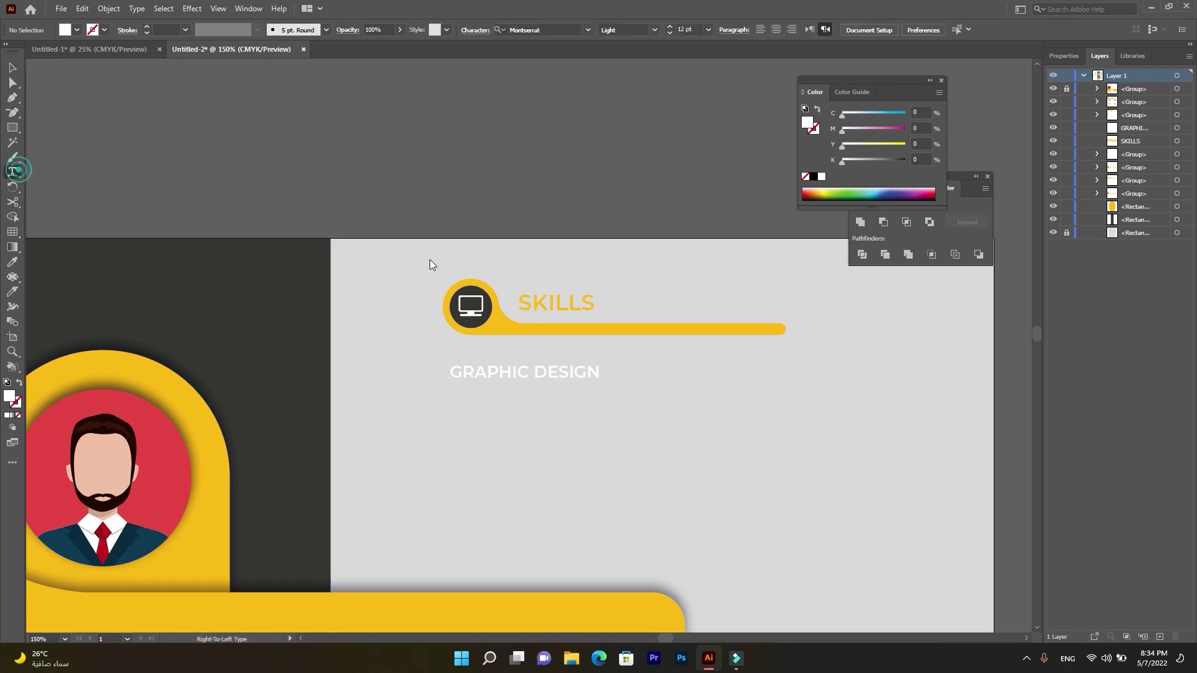
pyautogui.doubleClick(554, 305)
pyautogui.write('pro')
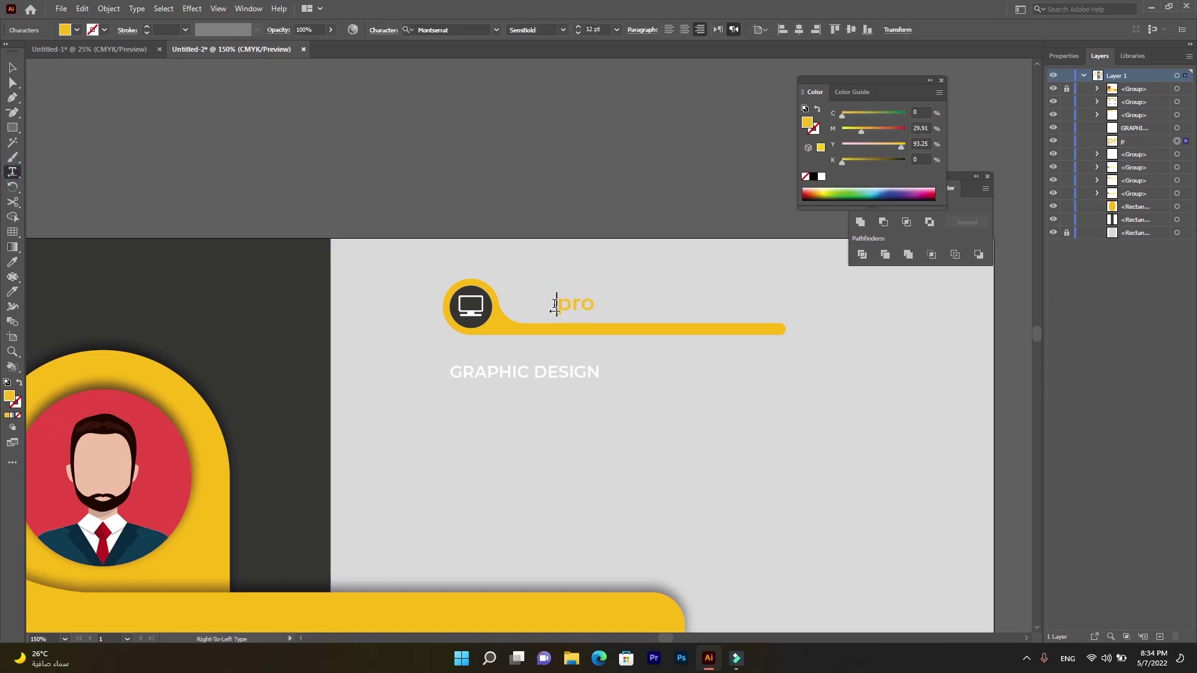
pyautogui.write('file')
pyautogui.doubleClick(554, 304)
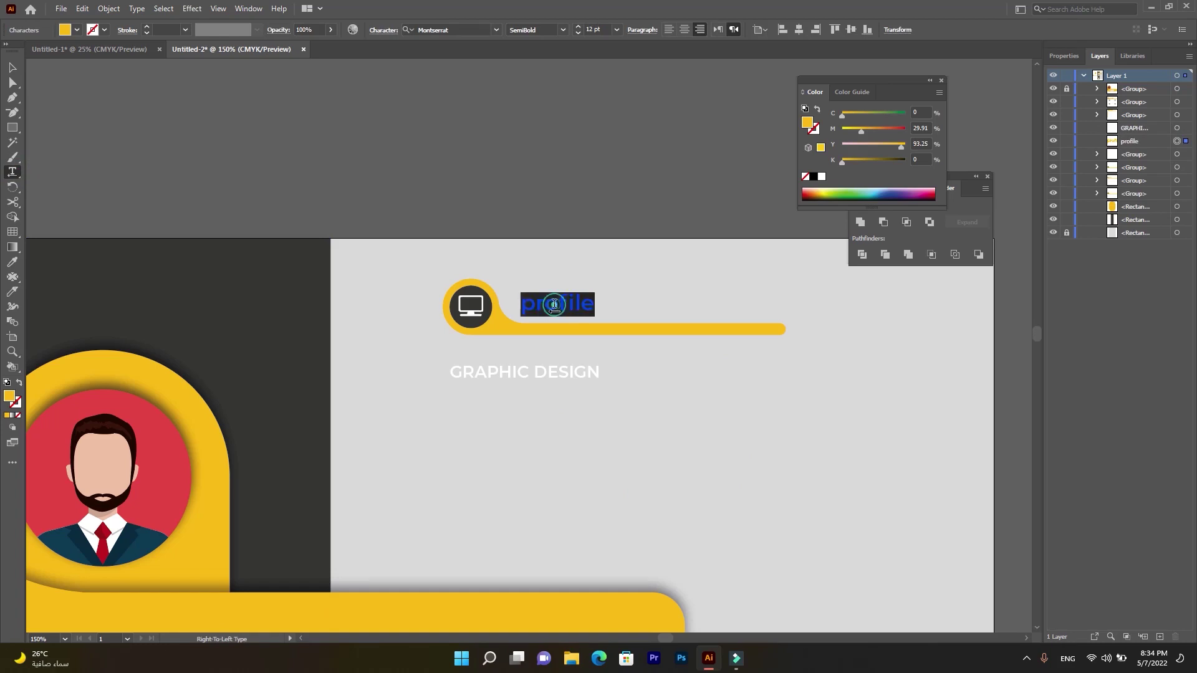
pyautogui.click(386, 35)
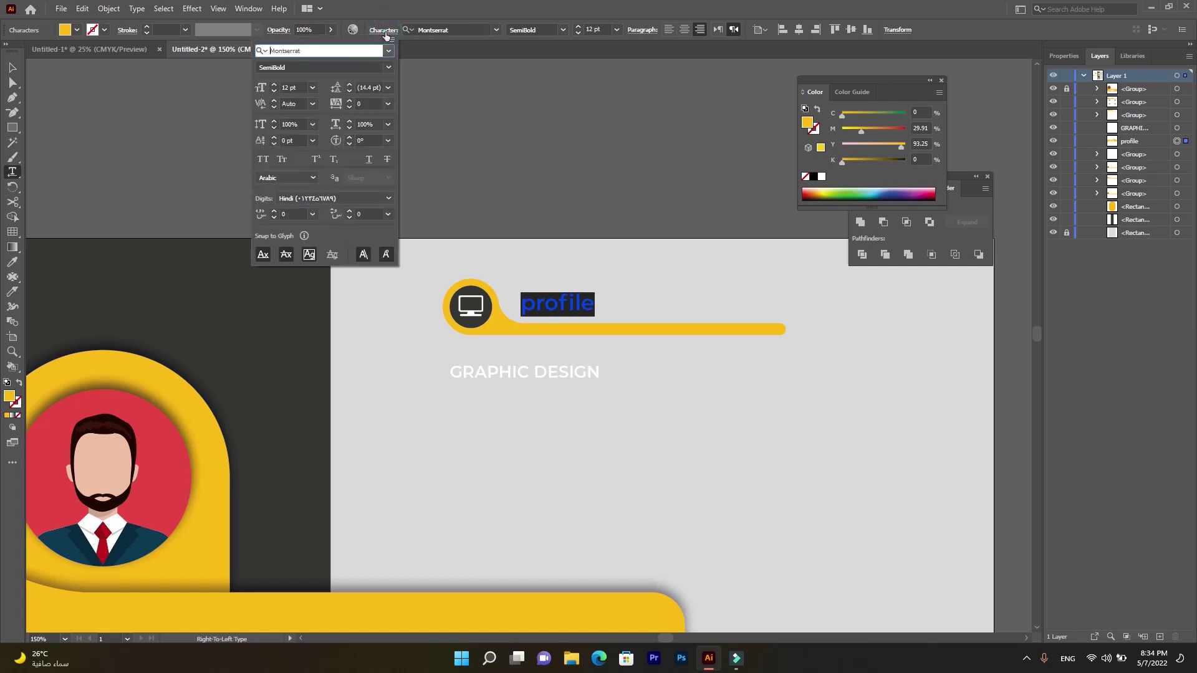
pyautogui.click(263, 160)
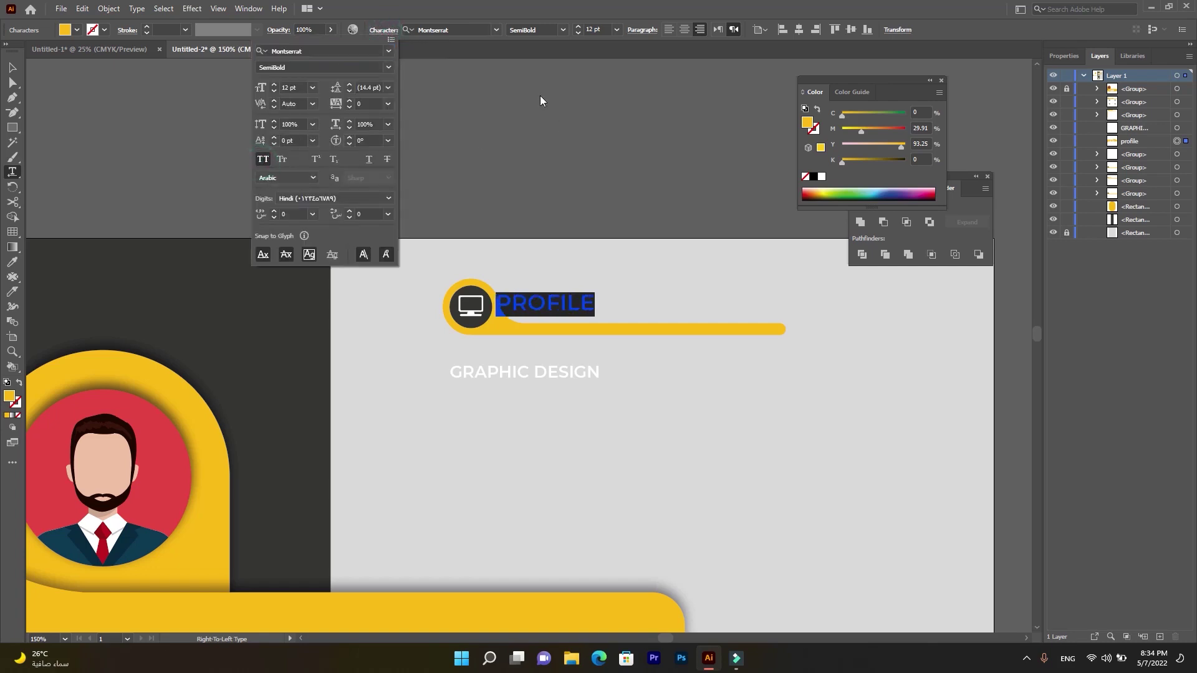
pyautogui.click(537, 6)
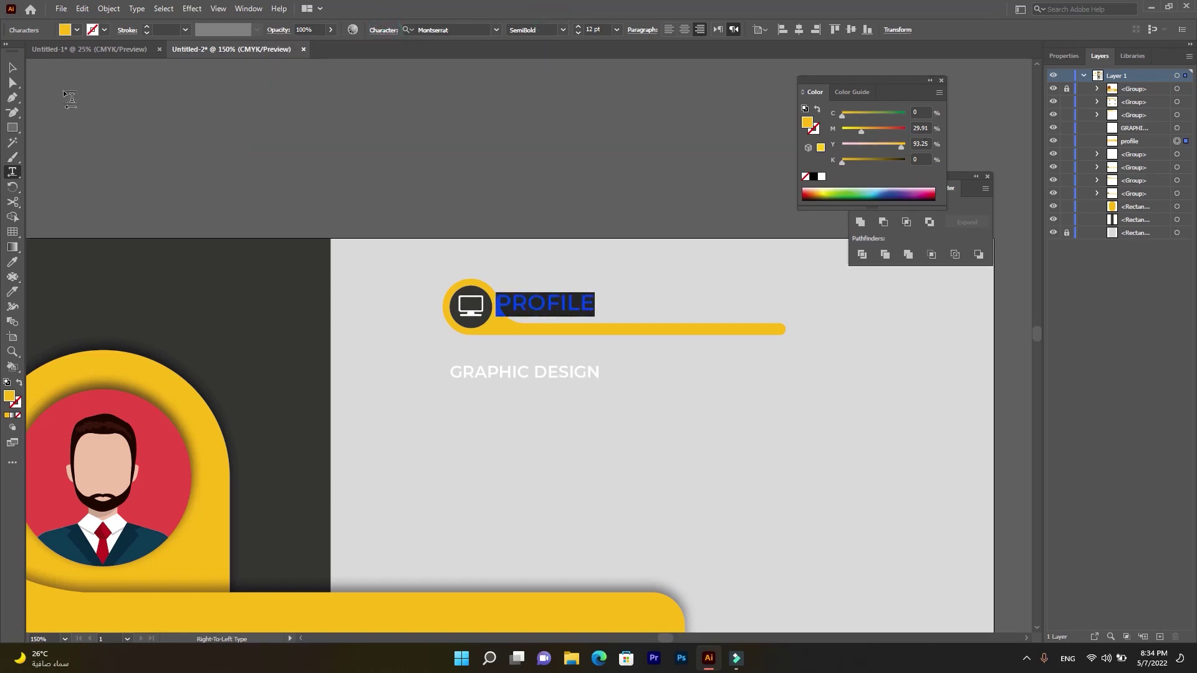
# Shift PROFILE slightly right and recolour it with the dark background grey.
pyautogui.click(13, 66)
pyautogui.moveTo(549, 301); pyautogui.dragTo(573, 303)
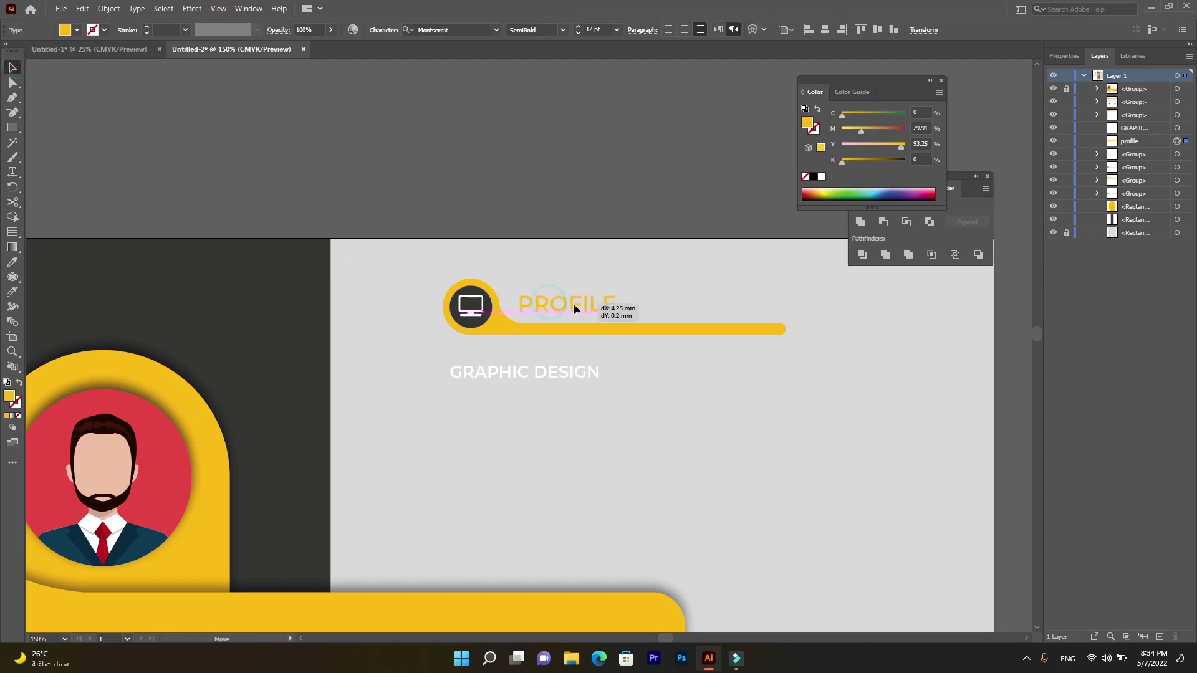
pyautogui.click(12, 263)
pyautogui.click(189, 305)
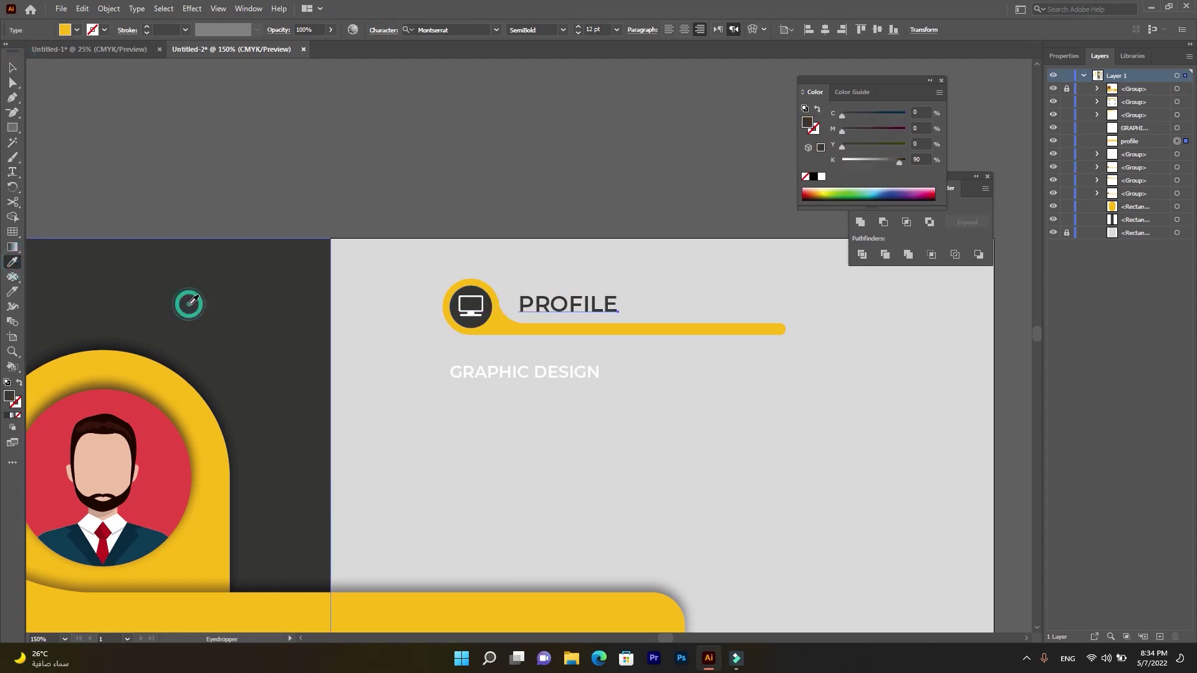
pyautogui.click(13, 67)
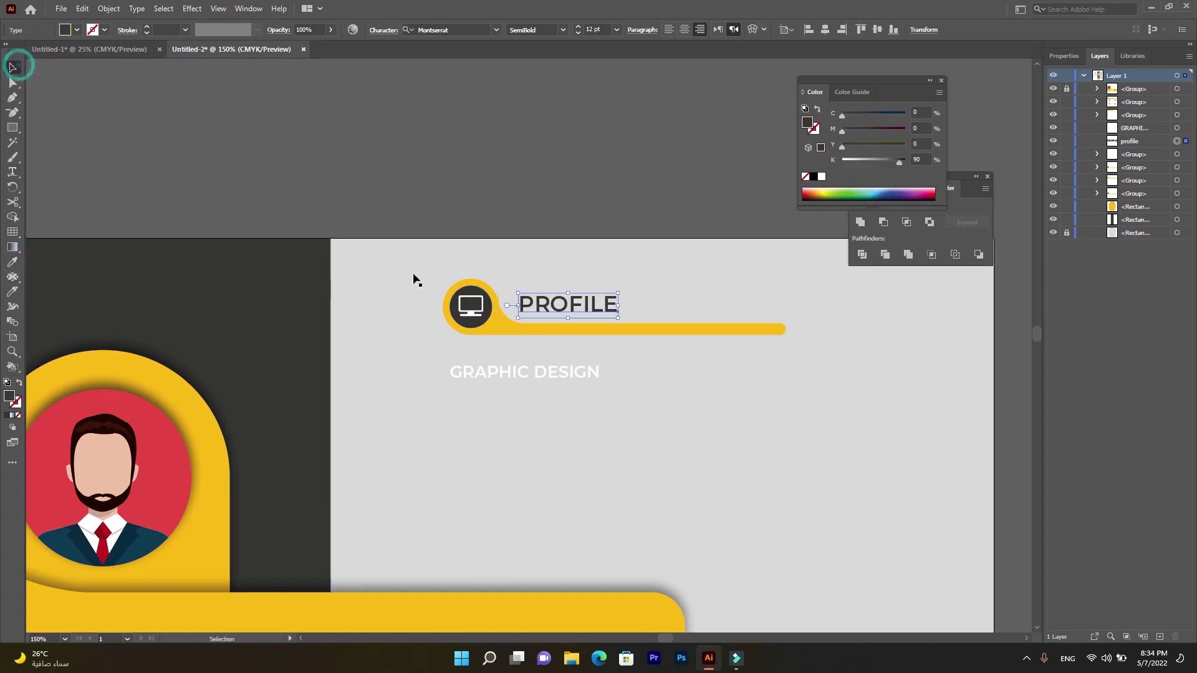
# Ungroup the PROFILE header and select the monitor icon in its circle.
pyautogui.click(478, 310)
pyautogui.rightClick(478, 310)
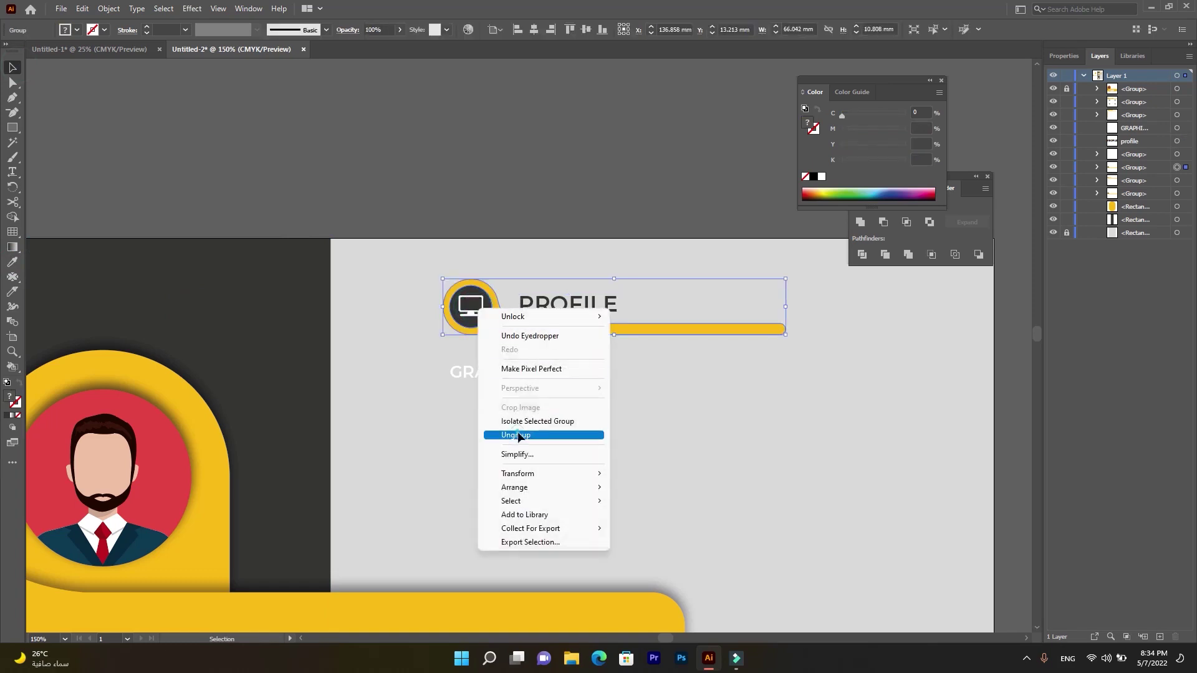
pyautogui.click(518, 435)
pyautogui.click(474, 314)
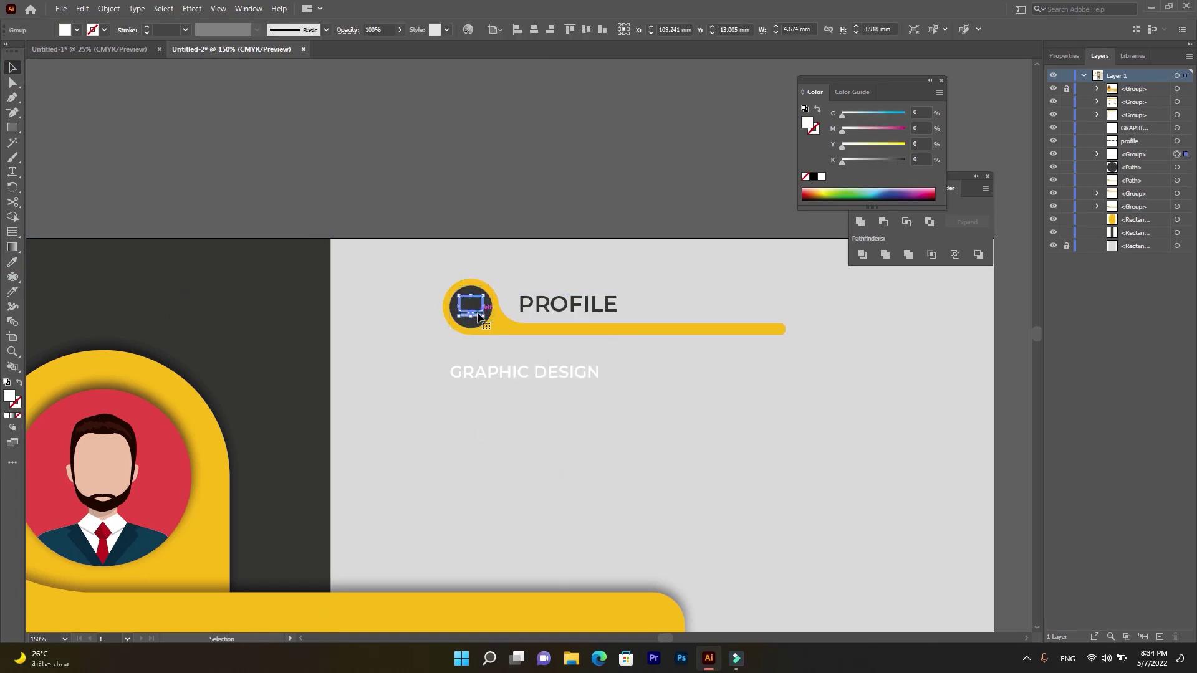
# Separate the white person glyph from its circle in Untitled-1 and bring it to the resume.
pyautogui.moveTo(477, 310); pyautogui.dragTo(170, 249)
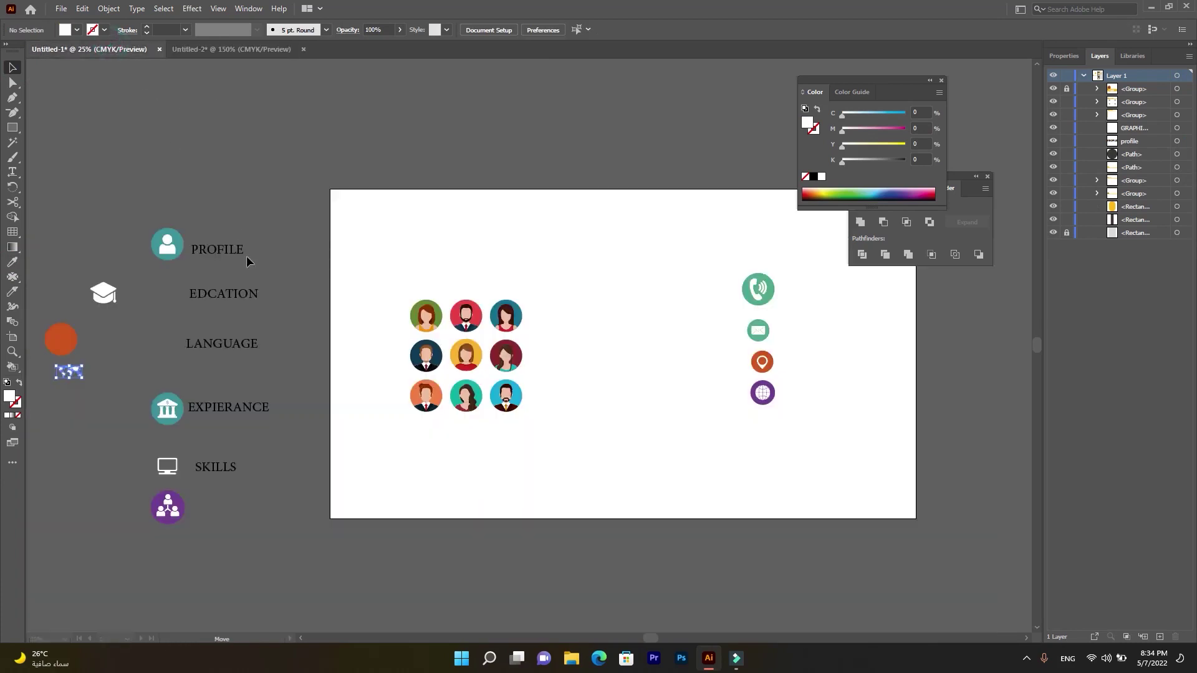
pyautogui.rightClick(170, 248)
pyautogui.click(206, 350)
pyautogui.moveTo(167, 245); pyautogui.dragTo(202, 52)
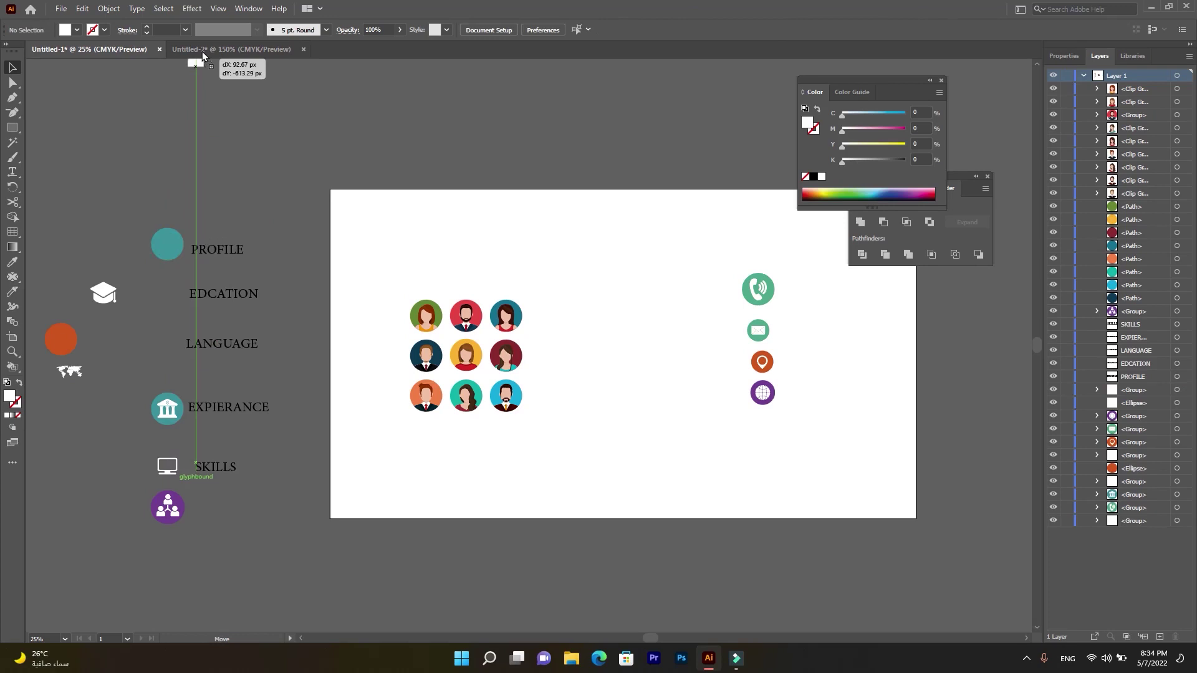
# Place the person icon in the dark PROFILE circle and scale it to fit.
pyautogui.moveTo(470, 308); pyautogui.dragTo(474, 310)
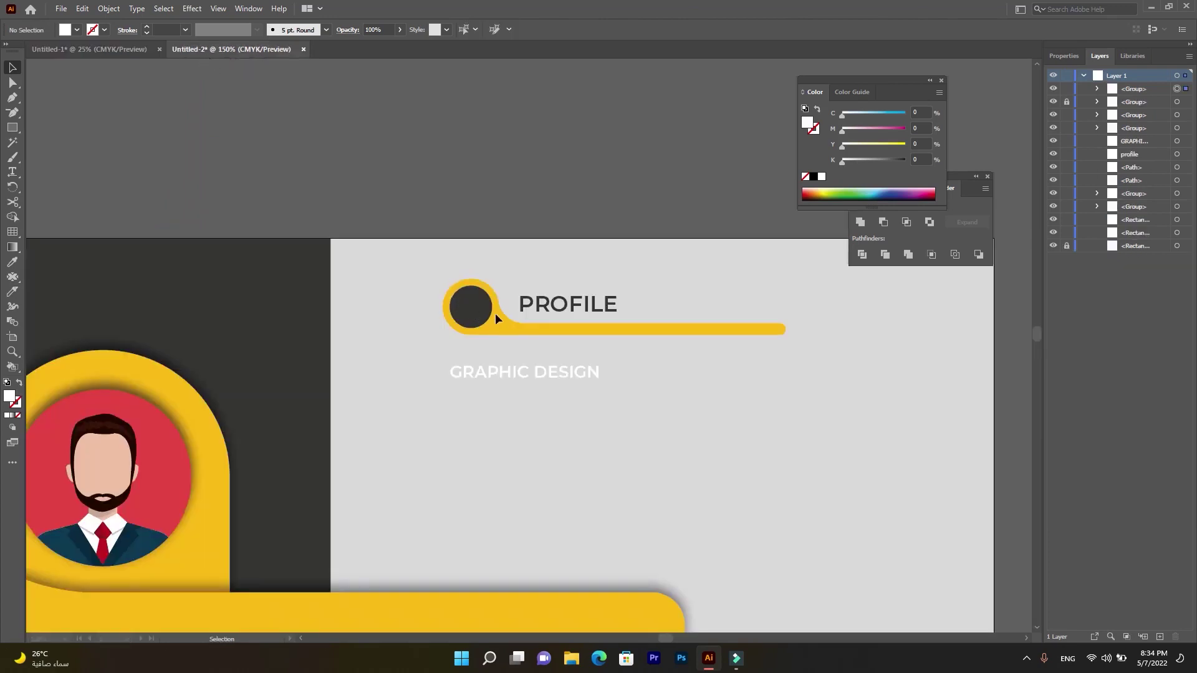
pyautogui.moveTo(518, 252)
pyautogui.mouseDown()
pyautogui.moveTo(471, 306)
pyautogui.moveTo(516, 280)
pyautogui.mouseUp()
pyautogui.scroll(4, 473, 303)
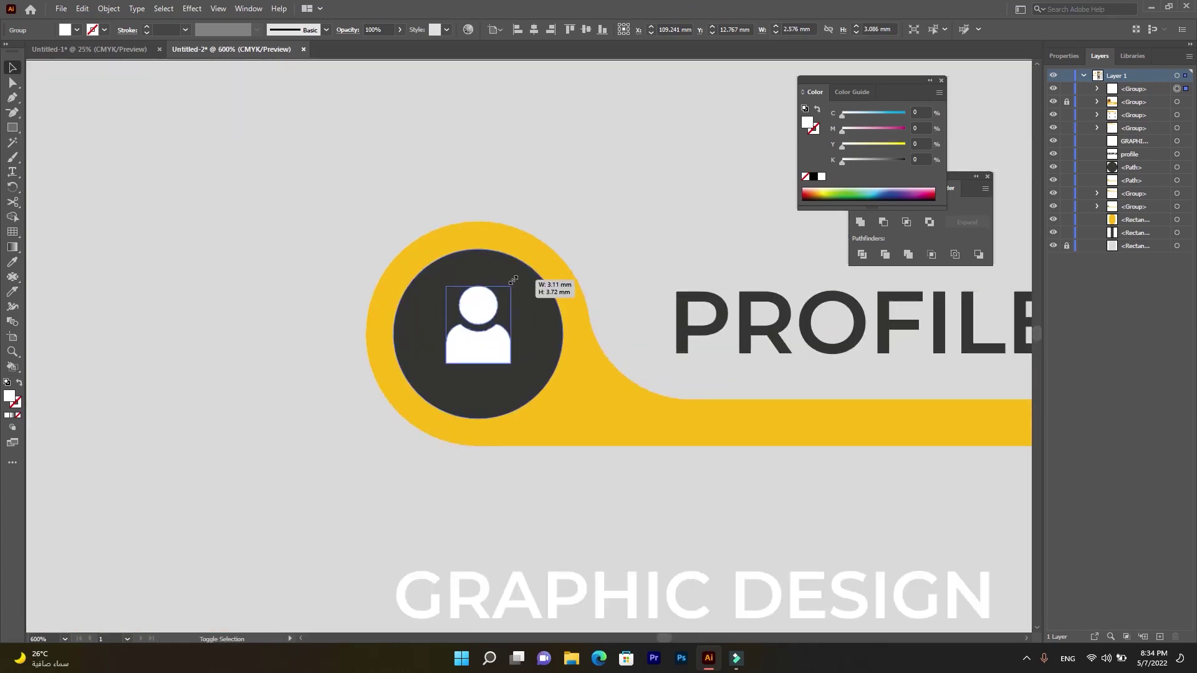
pyautogui.moveTo(469, 330); pyautogui.dragTo(467, 334)
pyautogui.scroll(-3, 556, 312)
pyautogui.click(593, 287)
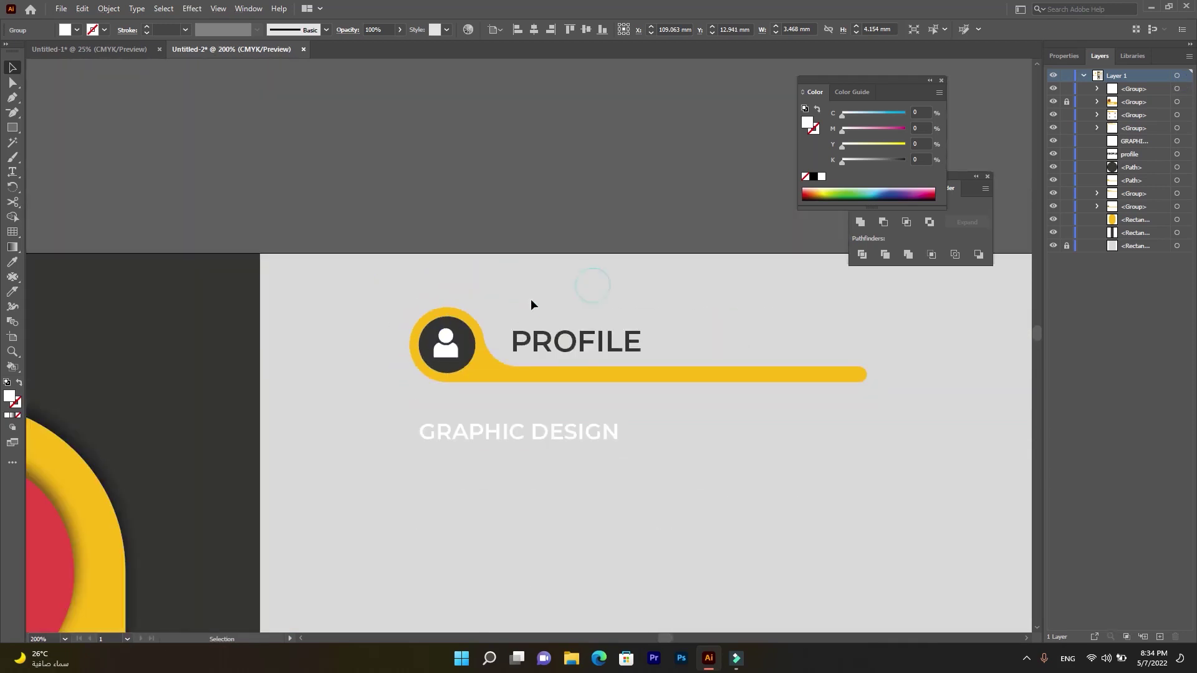
pyautogui.scroll(-1, 530, 298)
pyautogui.scroll(-1, 477, 308)
# Draw a yellow rectangle extending the PROFILE bar's right end.
pyautogui.click(616, 337)
pyautogui.click(11, 127)
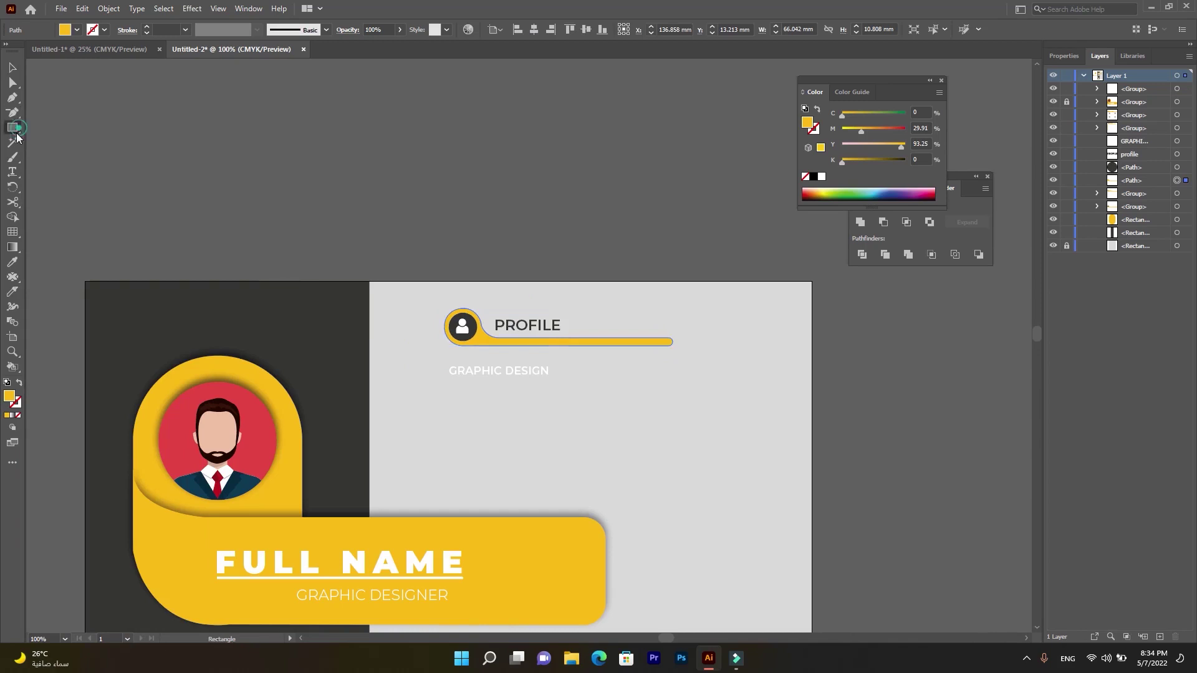
pyautogui.scroll(3, 679, 301)
pyautogui.moveTo(618, 412); pyautogui.dragTo(957, 435)
# Unite the new rectangle and the yellow bar into one shape with Pathfinder.
pyautogui.scroll(-4, 810, 430)
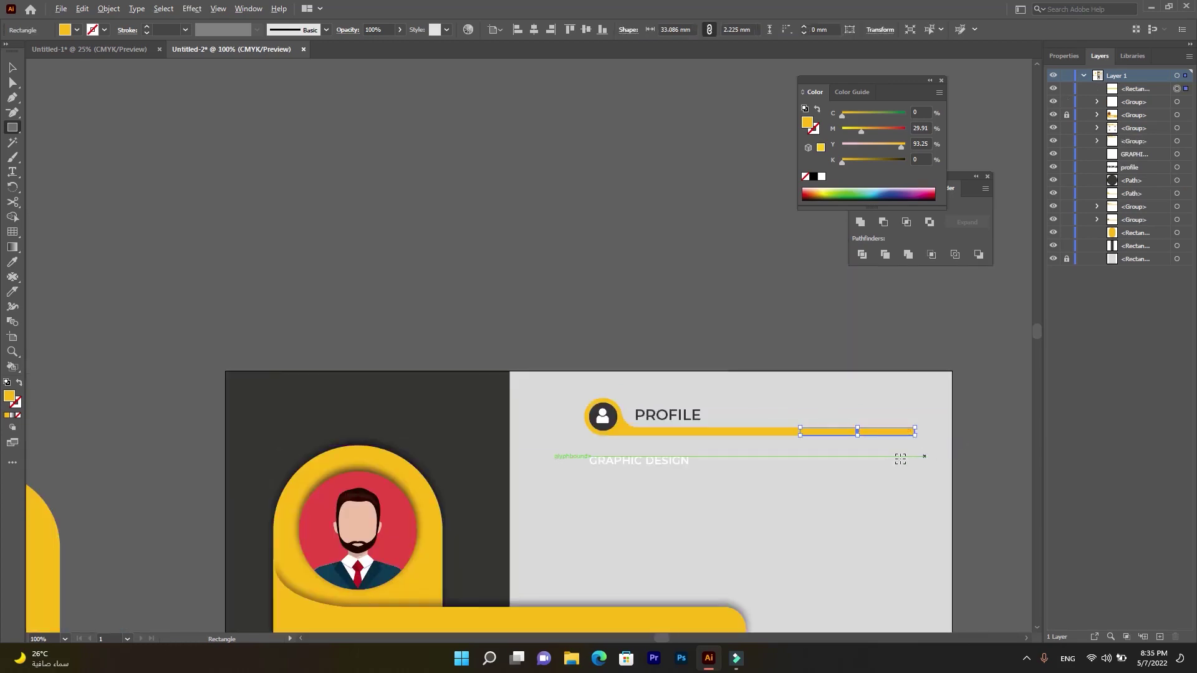
pyautogui.scroll(4, 511, 345)
pyautogui.click(12, 67)
pyautogui.click(433, 289)
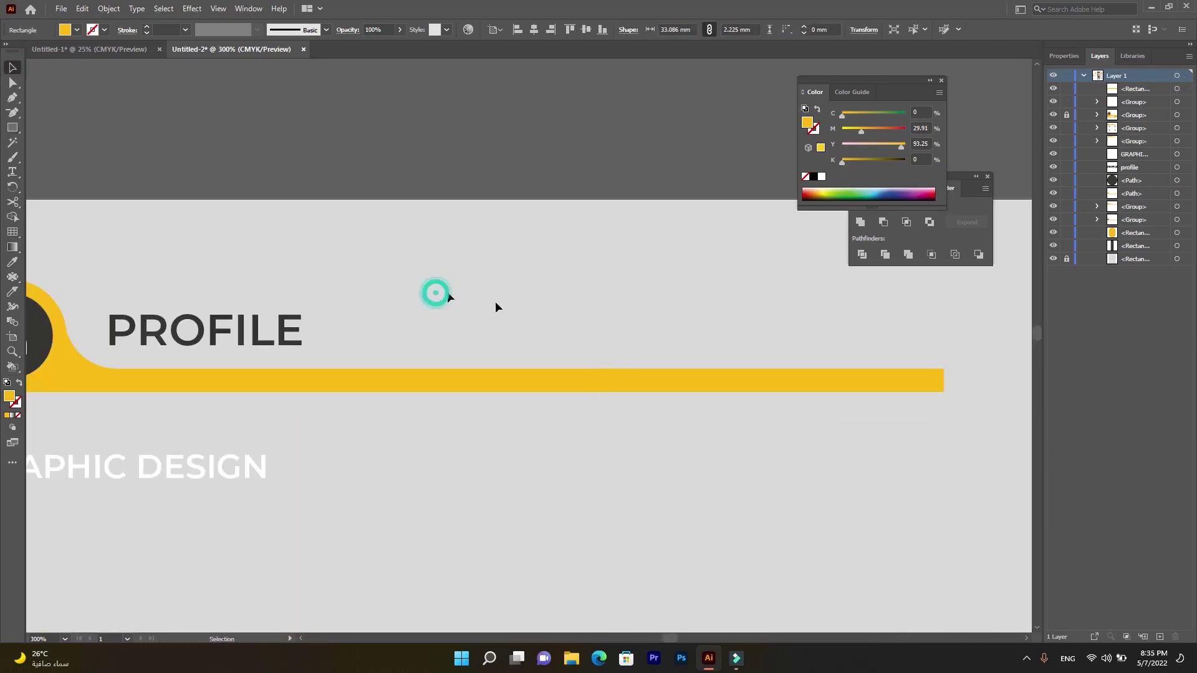
pyautogui.moveTo(564, 329); pyautogui.dragTo(724, 443)
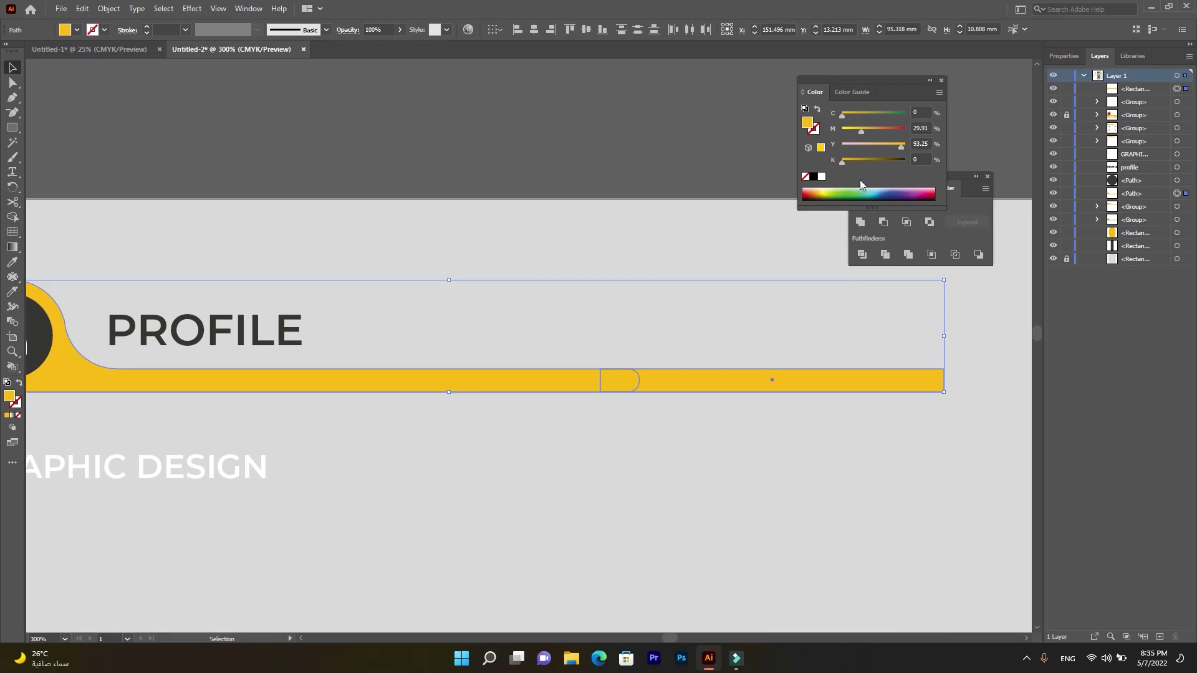
pyautogui.click(862, 223)
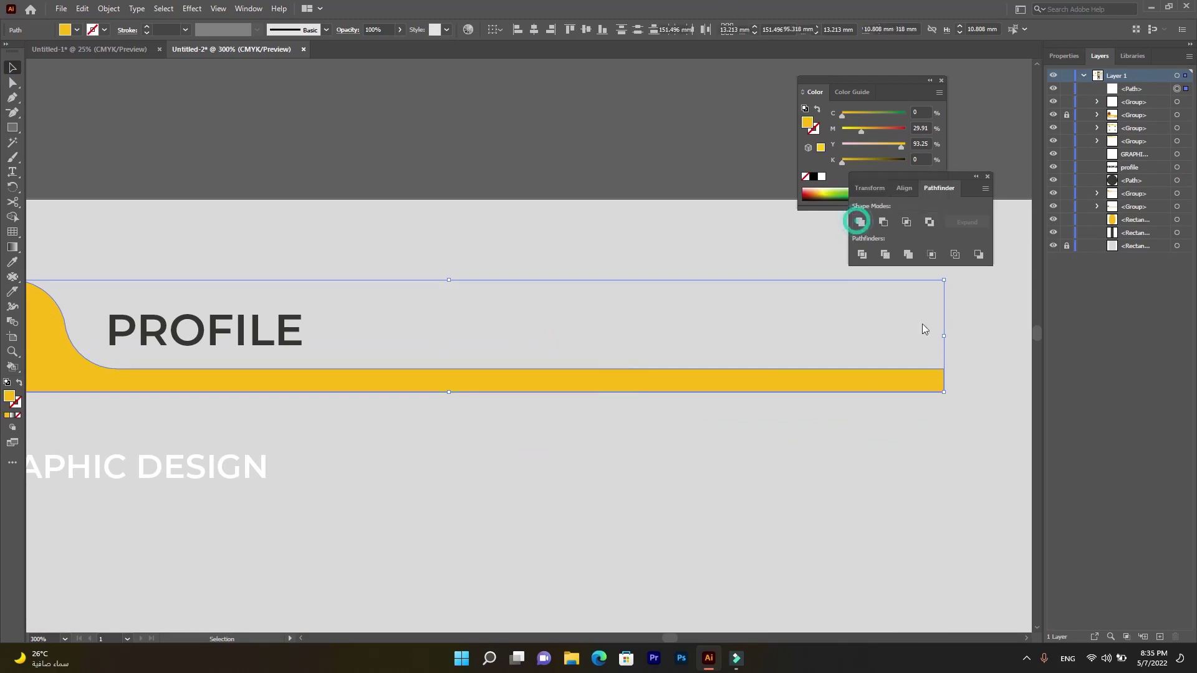
pyautogui.hotkey('ctrl', '[')
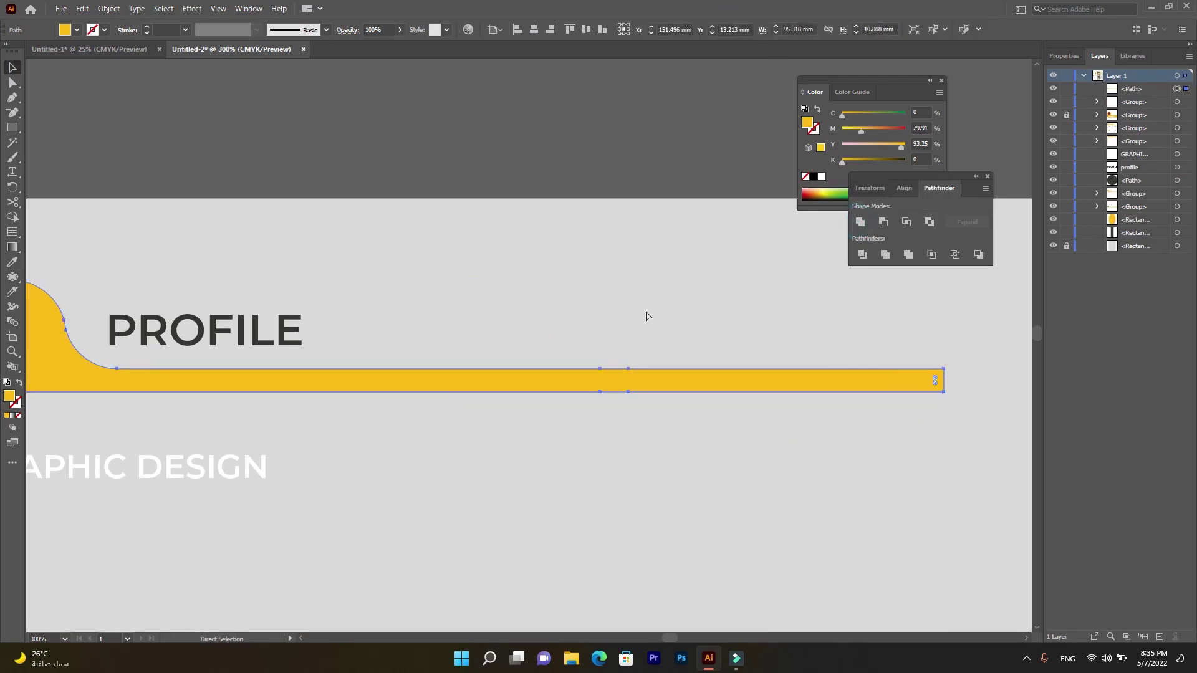
# Send the merged yellow bar backward until it sits behind the dark circle.
pyautogui.click(682, 286)
pyautogui.scroll(-1, 692, 284)
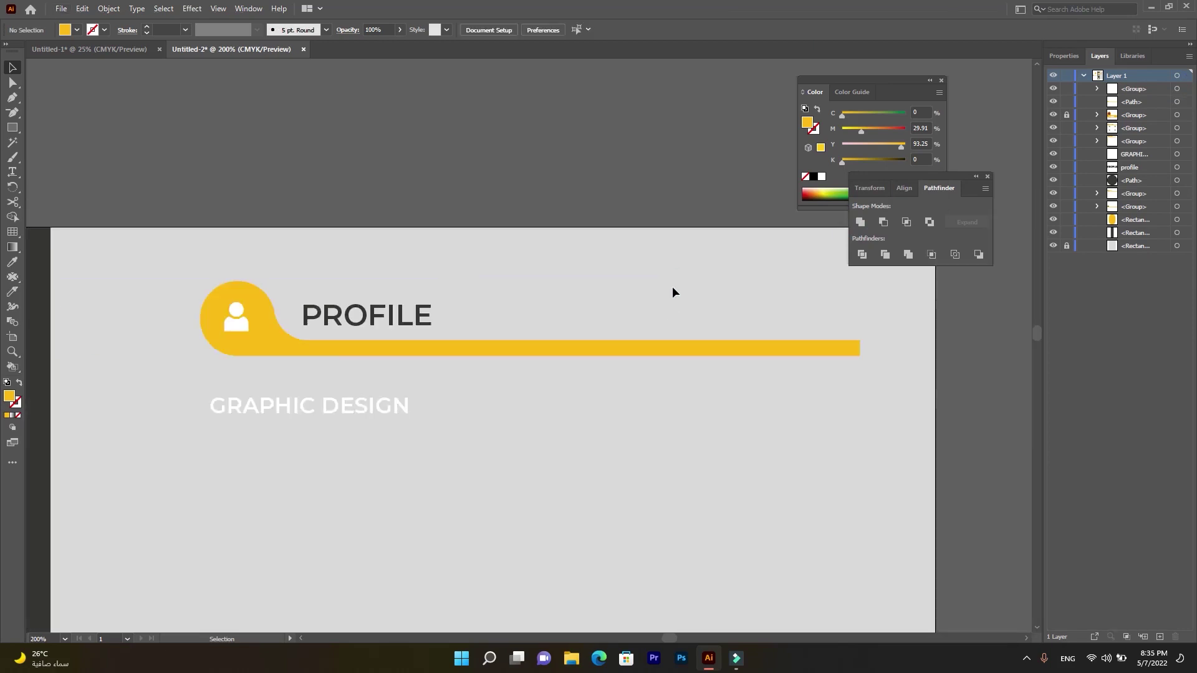
pyautogui.click(309, 342)
pyautogui.hotkey('ctrl', '[')
pyautogui.press('a')
pyautogui.hotkey('ctrl', '[')
pyautogui.hotkey('ctrl', '[')
pyautogui.hotkey('ctrl', '[')
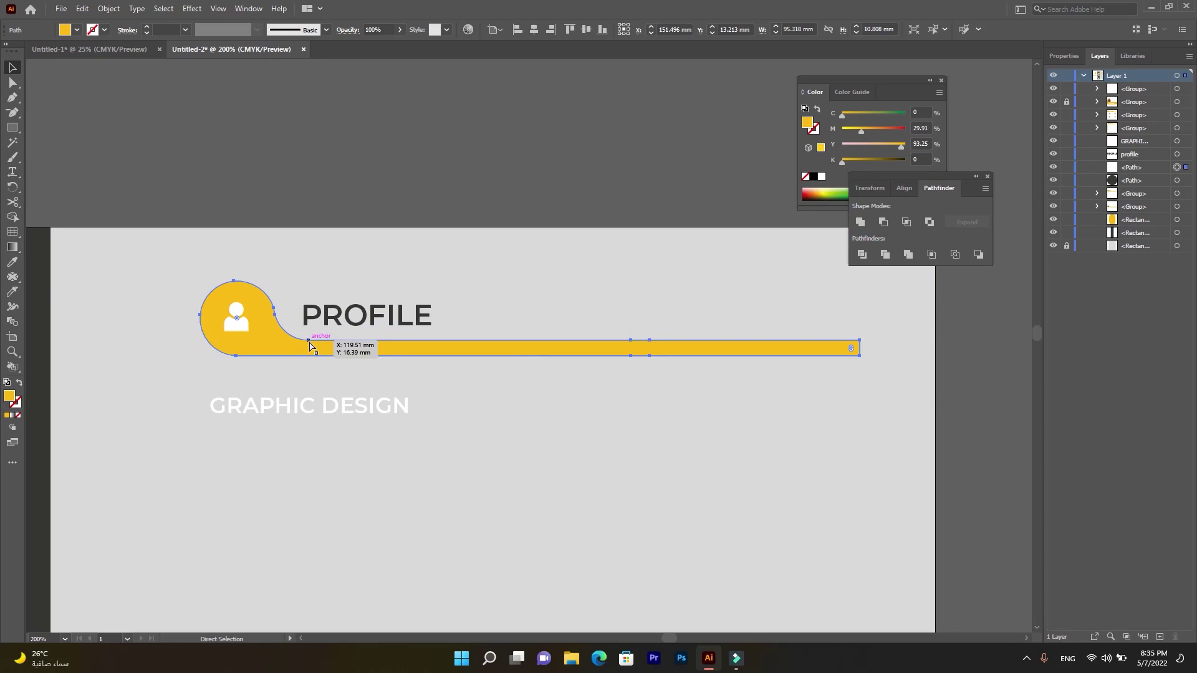
pyautogui.hotkey('ctrl', '[')
pyautogui.hotkey('ctrl', '[')
pyautogui.hotkey('ctrl', '[')
pyautogui.press('v')
# Group the yellow bar, dark circle and person icon together.
pyautogui.moveTo(202, 271); pyautogui.dragTo(258, 353)
pyautogui.rightClick(250, 343)
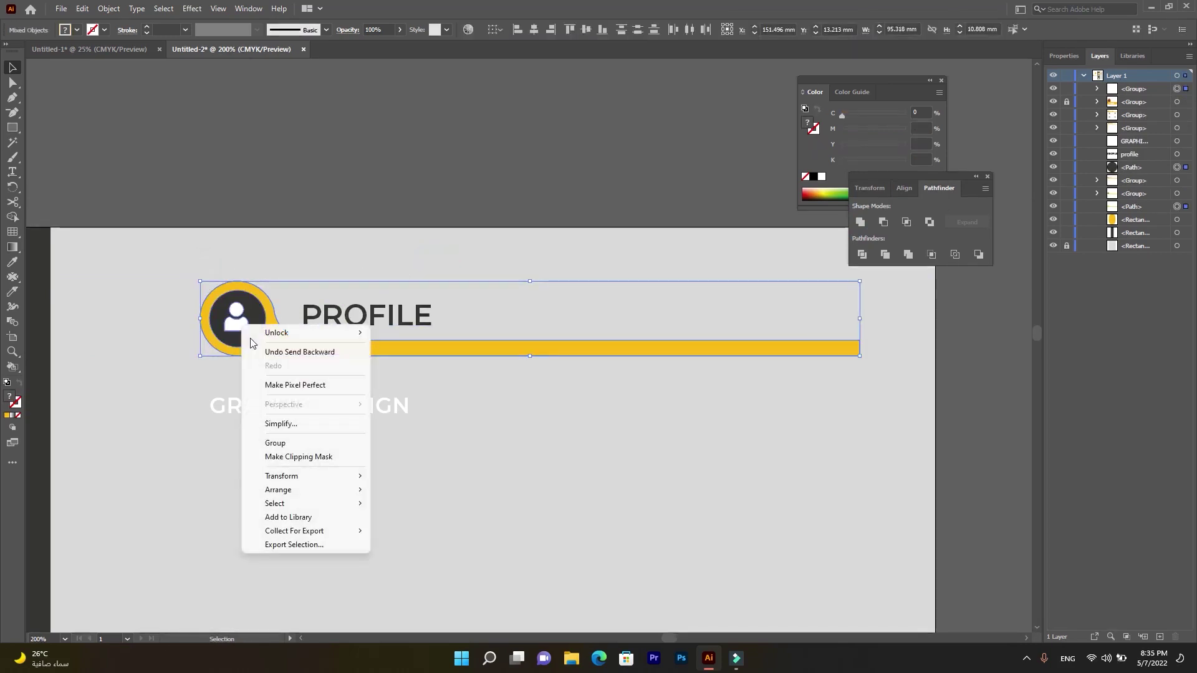
pyautogui.click(275, 442)
pyautogui.click(488, 200)
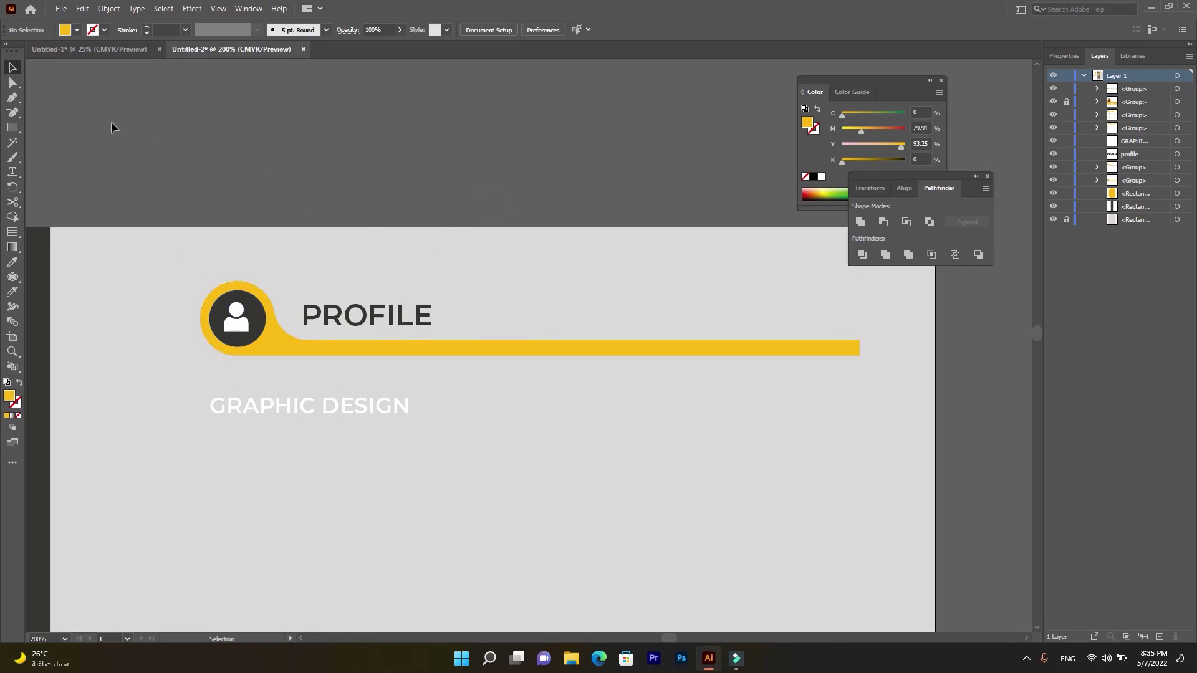
# Round the corners at the yellow bar's right end with Direct Selection.
pyautogui.click(12, 83)
pyautogui.moveTo(868, 331)
pyautogui.mouseDown()
pyautogui.moveTo(856, 351)
pyautogui.moveTo(829, 350)
pyautogui.mouseUp()
pyautogui.click(764, 275)
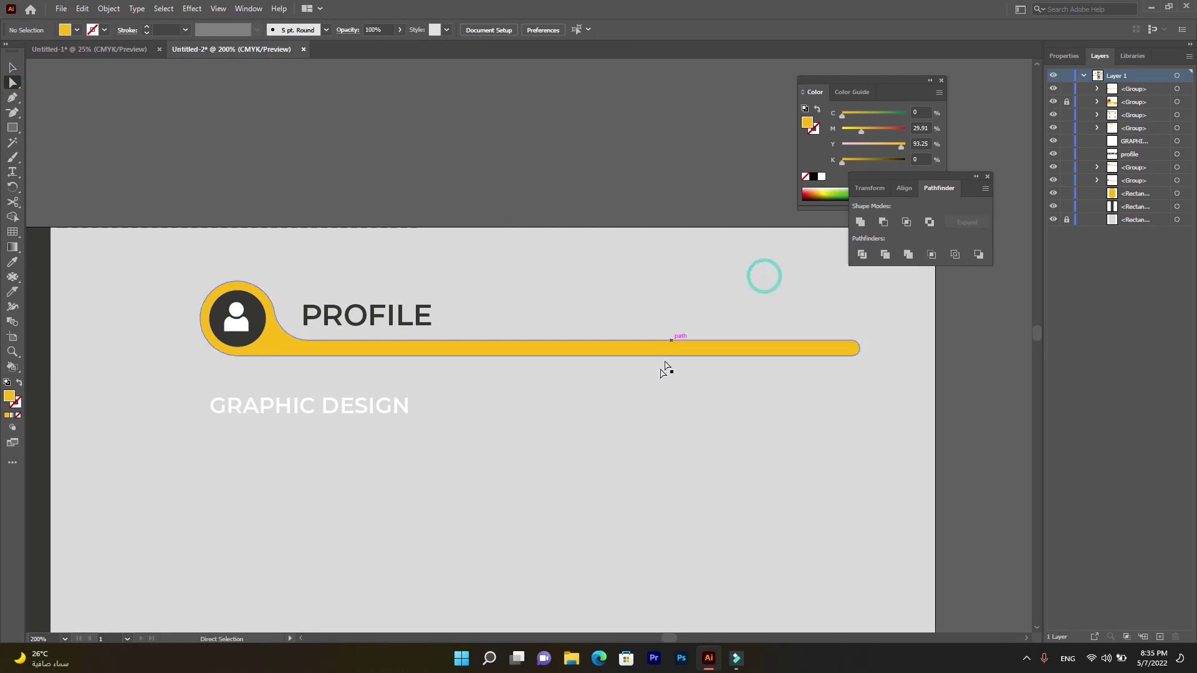
pyautogui.scroll(-1, 650, 375)
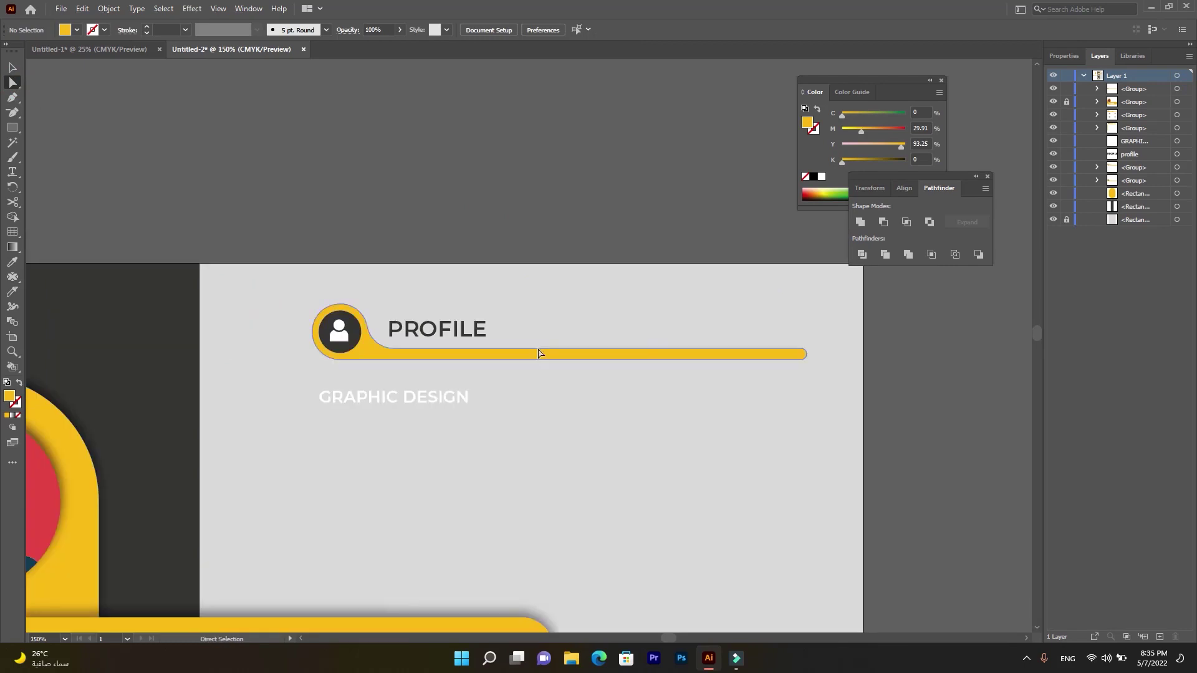
pyautogui.scroll(-1, 540, 349)
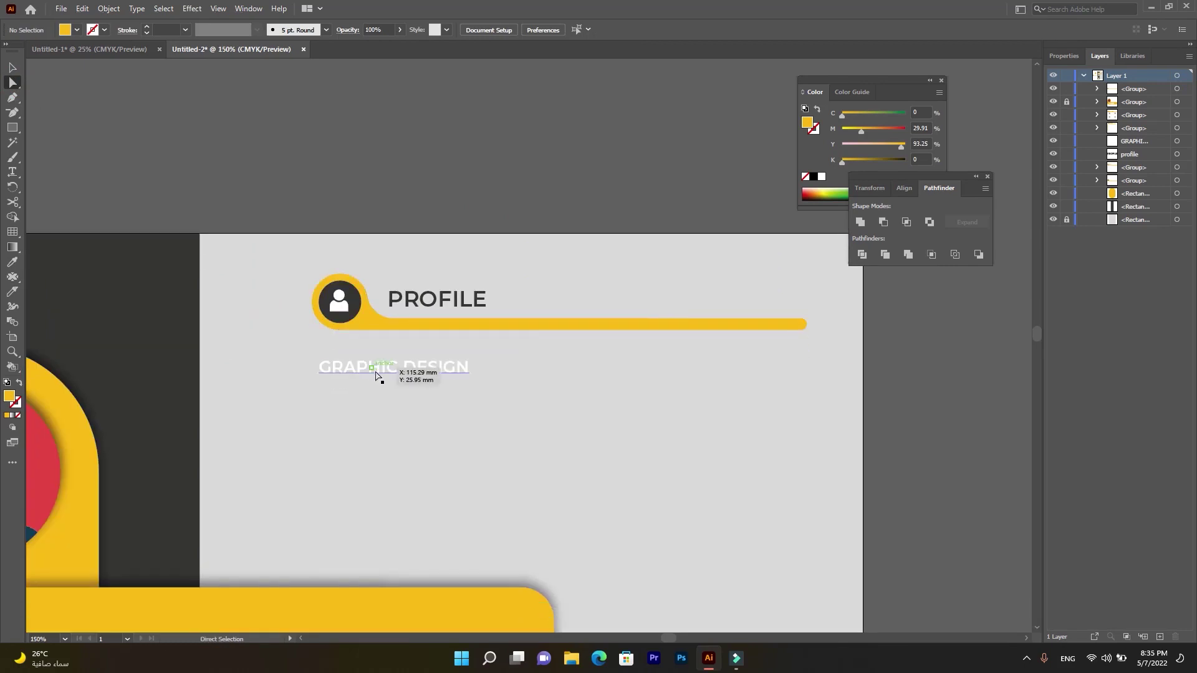
# Delete GRAPHIC DESIGN and create a Lorem ipsum area text box below the PROFILE bar.
pyautogui.click(452, 369)
pyautogui.press('Delete')
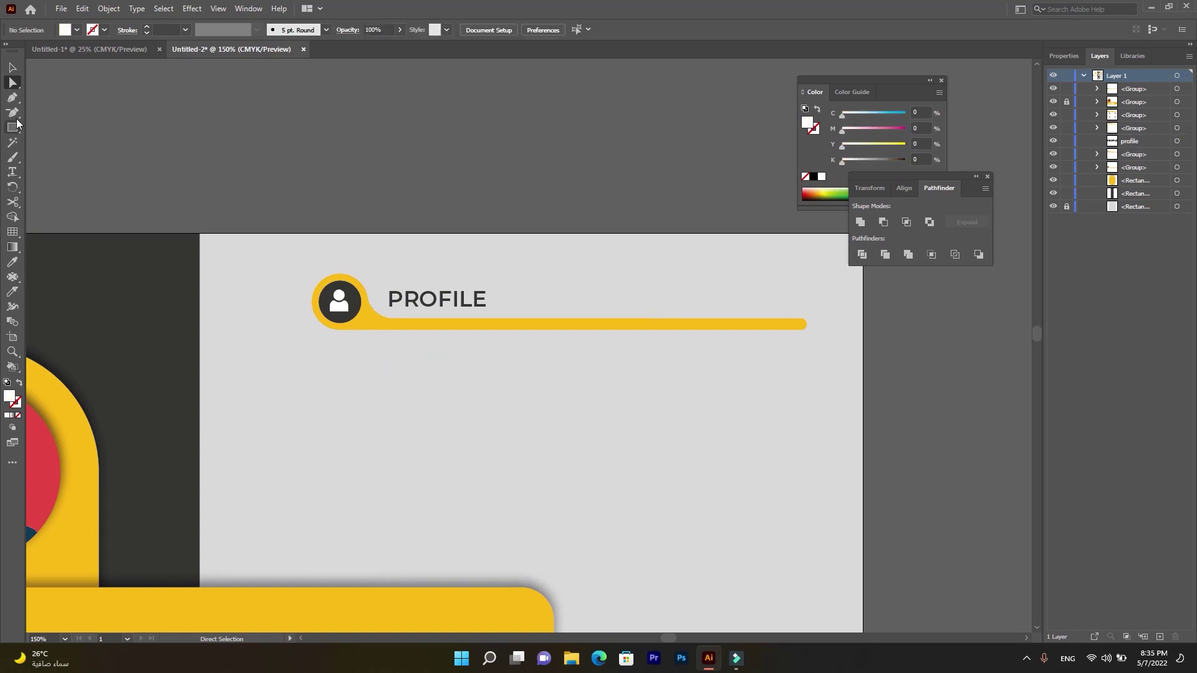
pyautogui.click(12, 171)
pyautogui.click(53, 170)
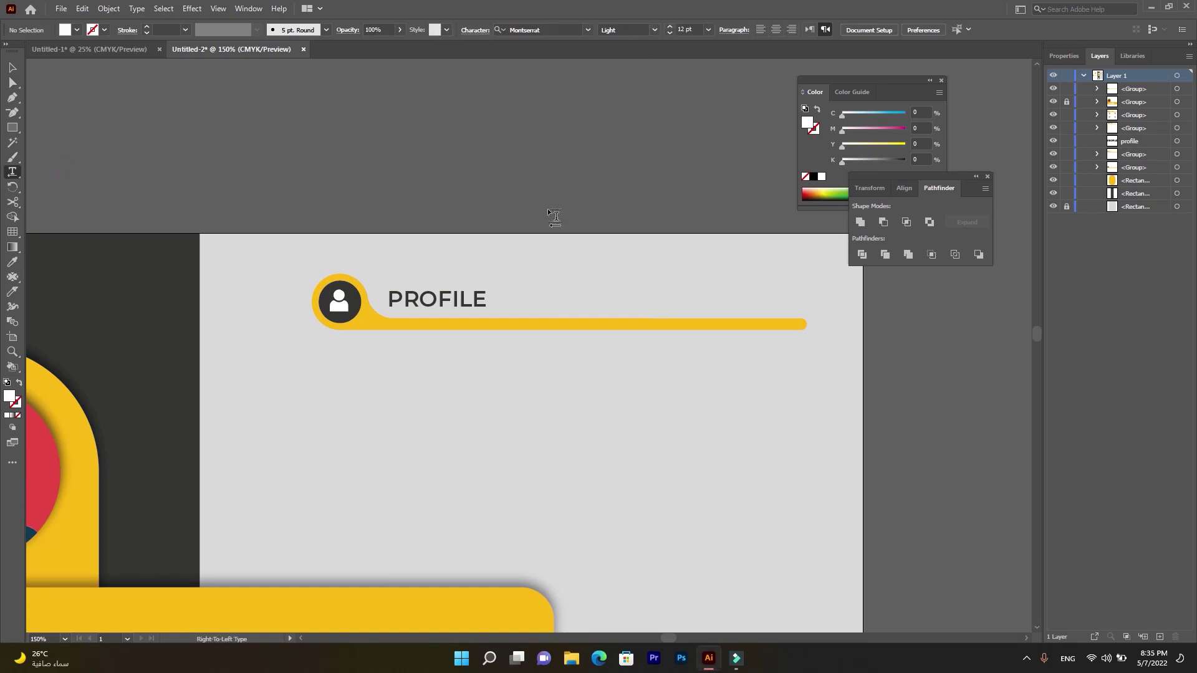
pyautogui.click(669, 33)
pyautogui.moveTo(306, 346); pyautogui.dragTo(808, 471)
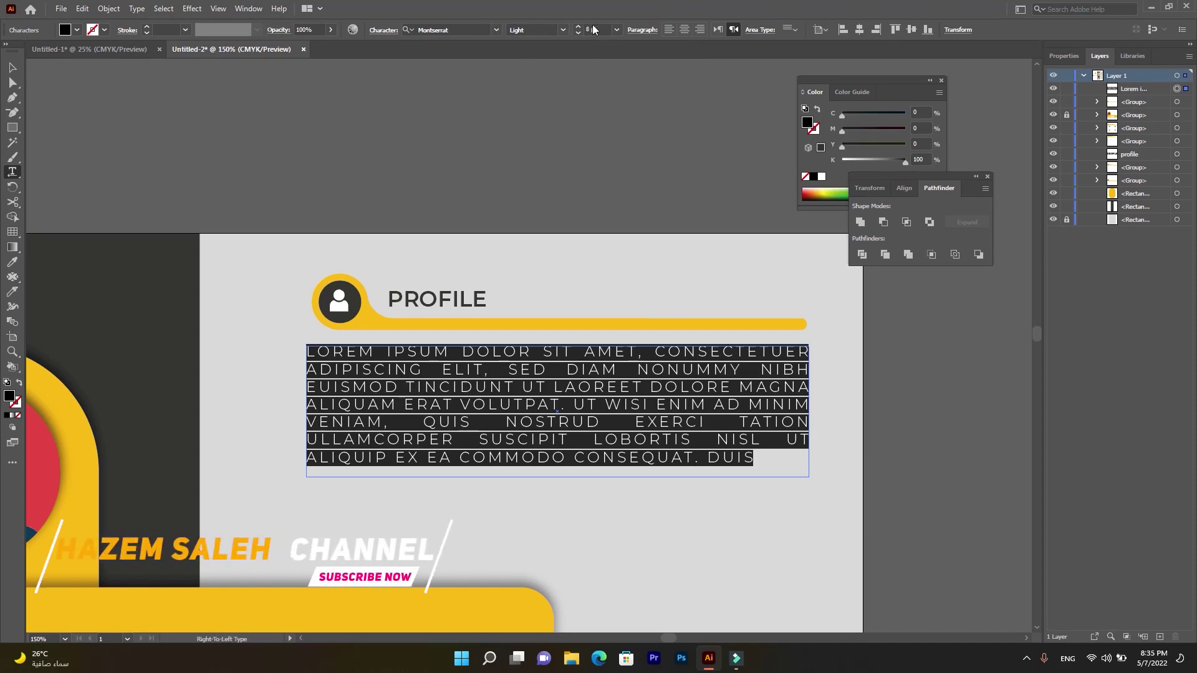
# Reduce the paragraph's font size to 6 pt.
pyautogui.click(577, 32)
pyautogui.click(577, 32)
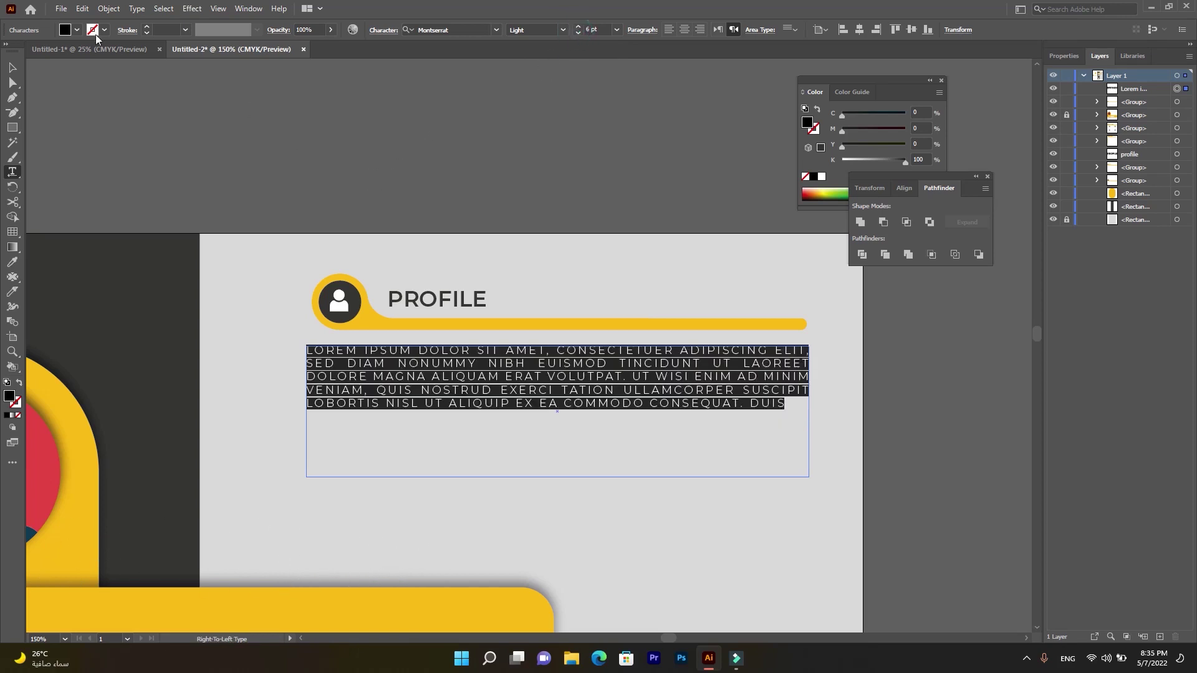
pyautogui.click(11, 68)
pyautogui.click(263, 146)
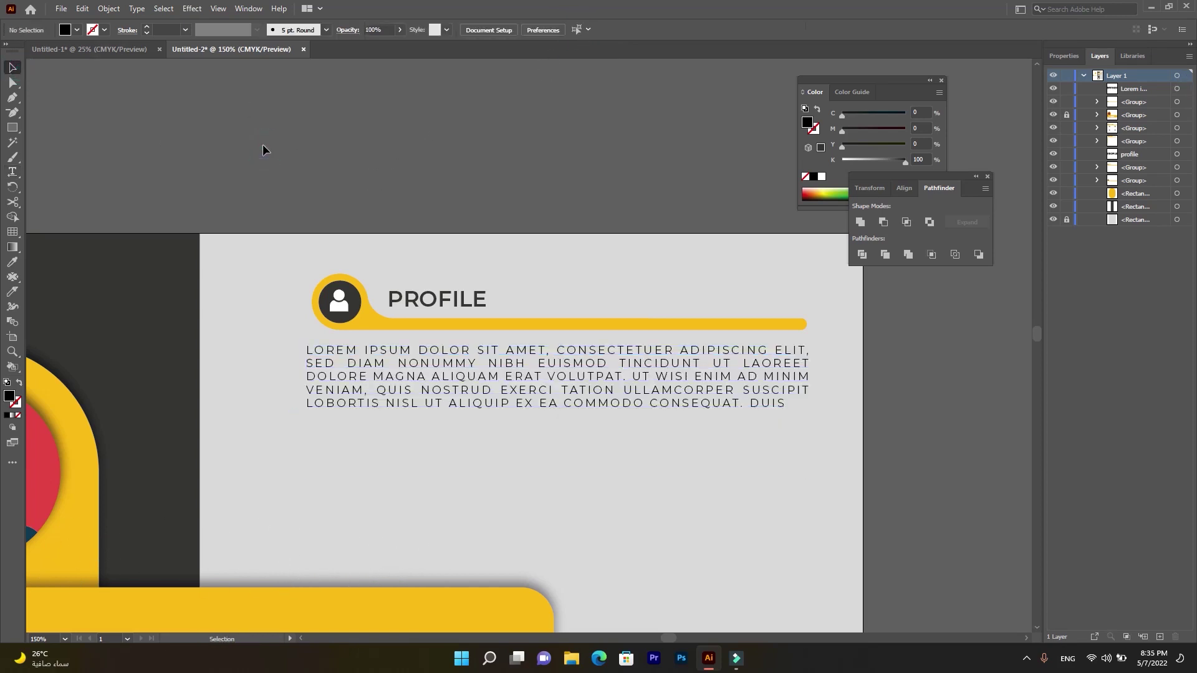
# Set the Lorem ipsum paragraph's font weight to Montserrat SemiBold.
pyautogui.click(471, 391)
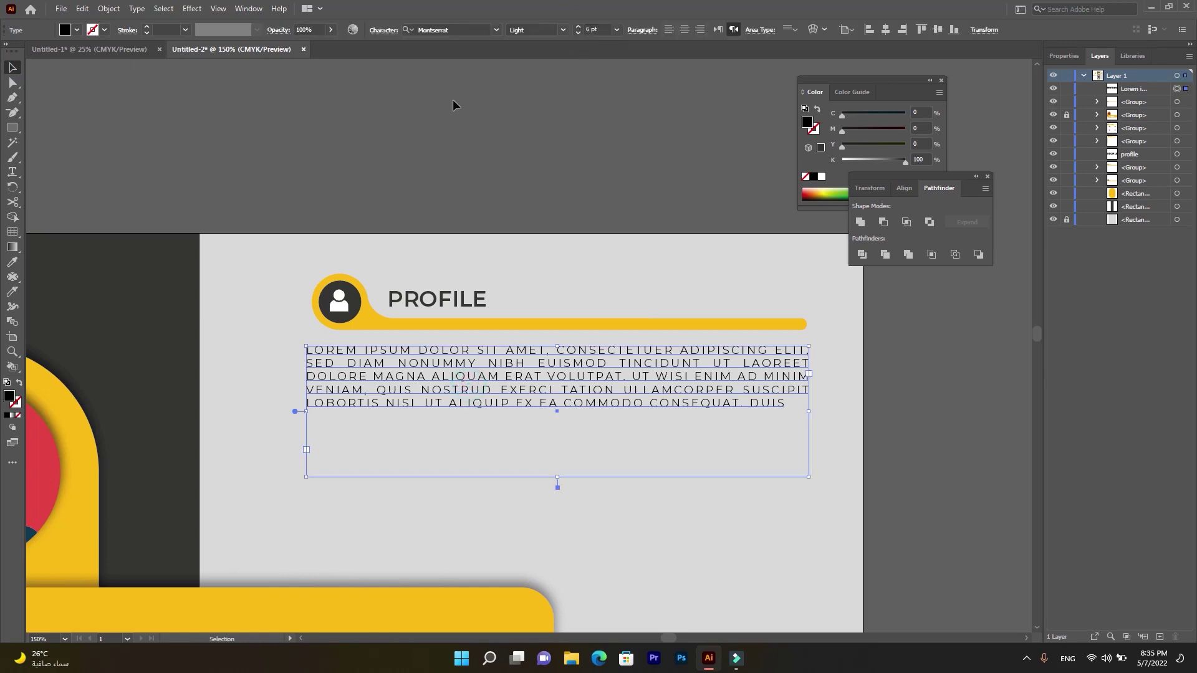
pyautogui.click(564, 32)
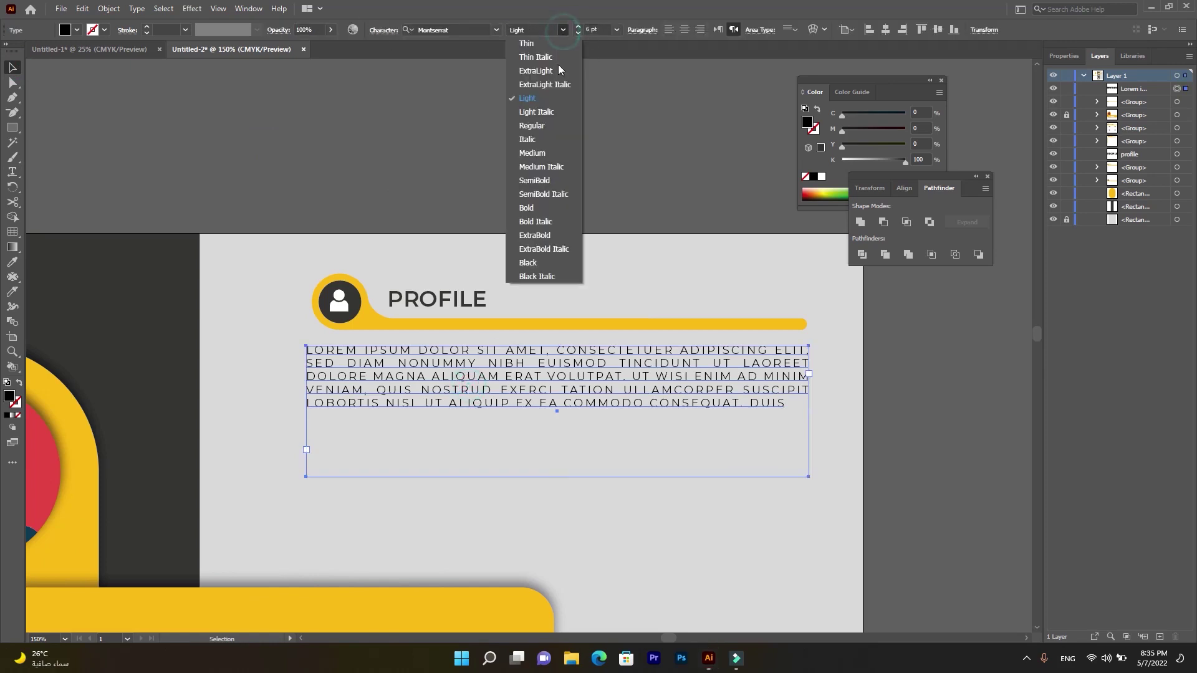
pyautogui.click(537, 126)
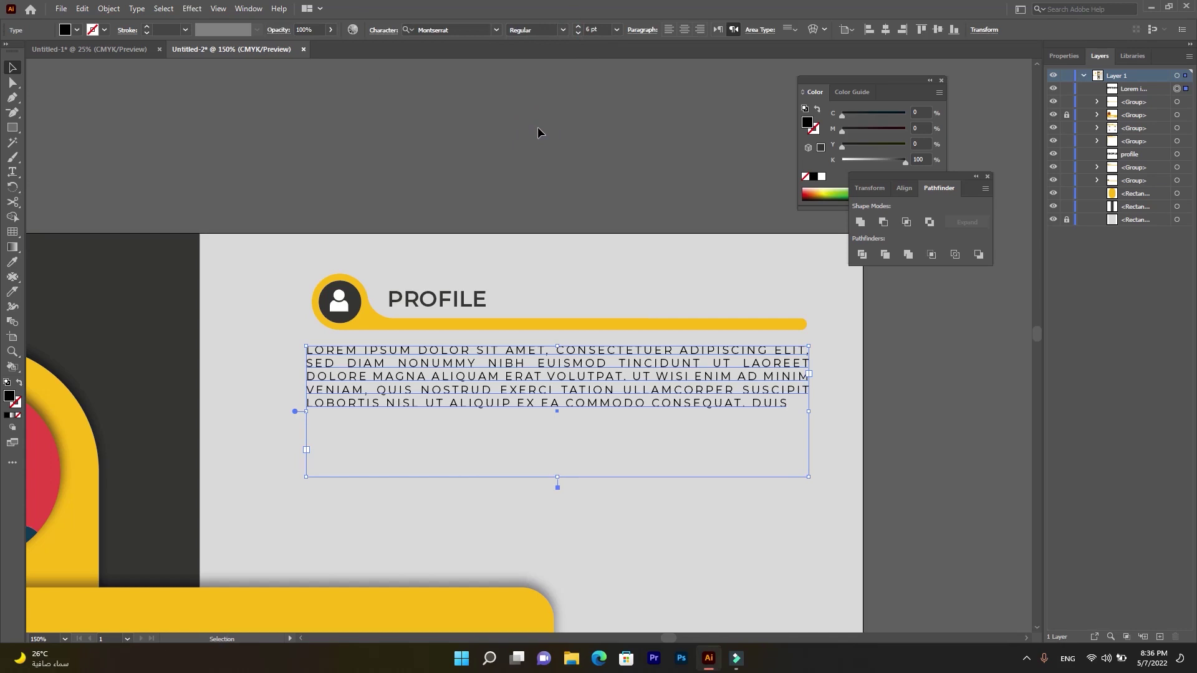
pyautogui.click(563, 30)
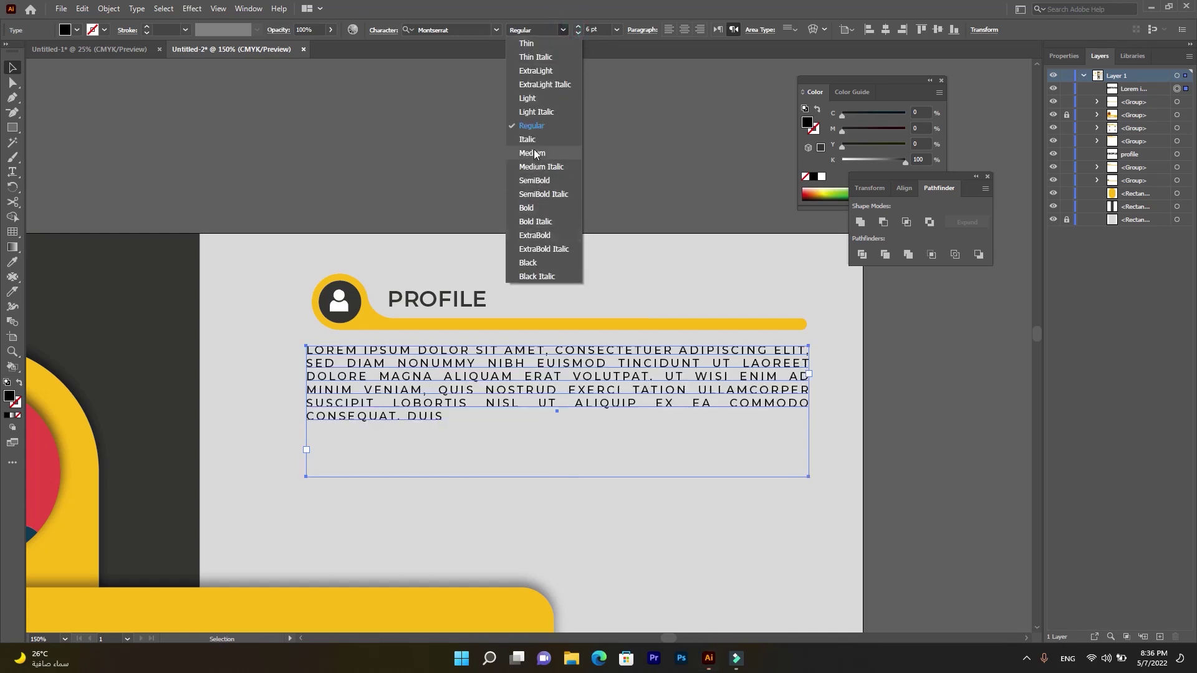
pyautogui.click(533, 181)
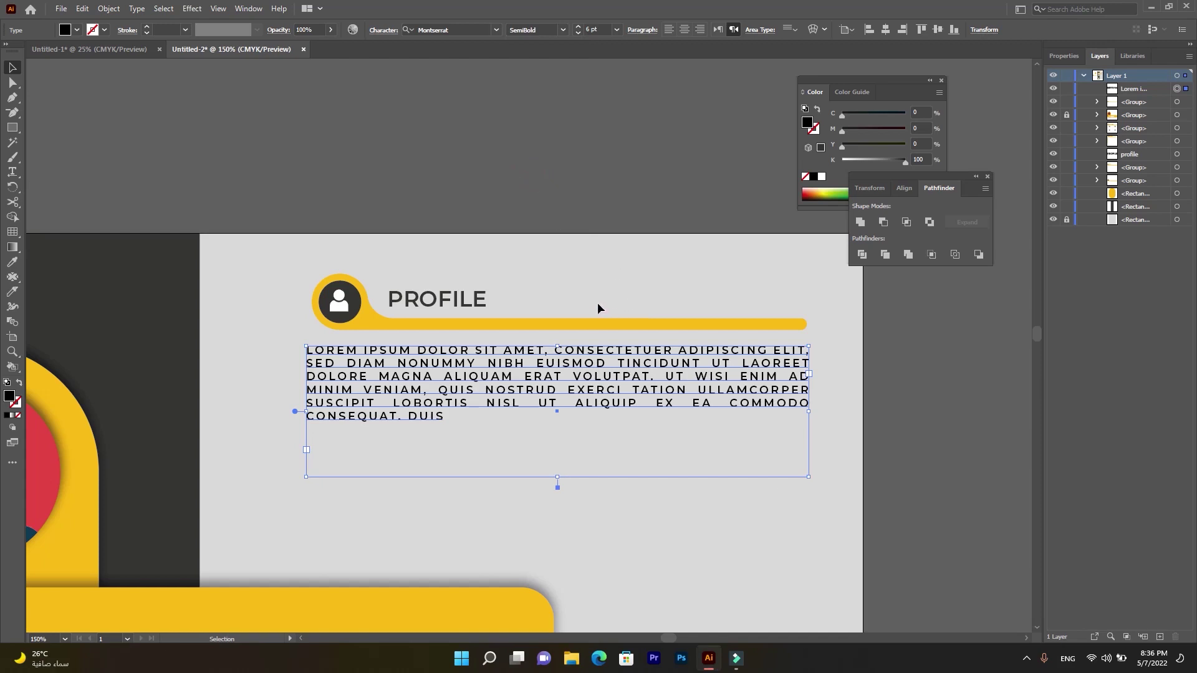
# Turn off all caps on the profile paragraph and set its tracking to 0.
pyautogui.click(384, 30)
pyautogui.click(263, 161)
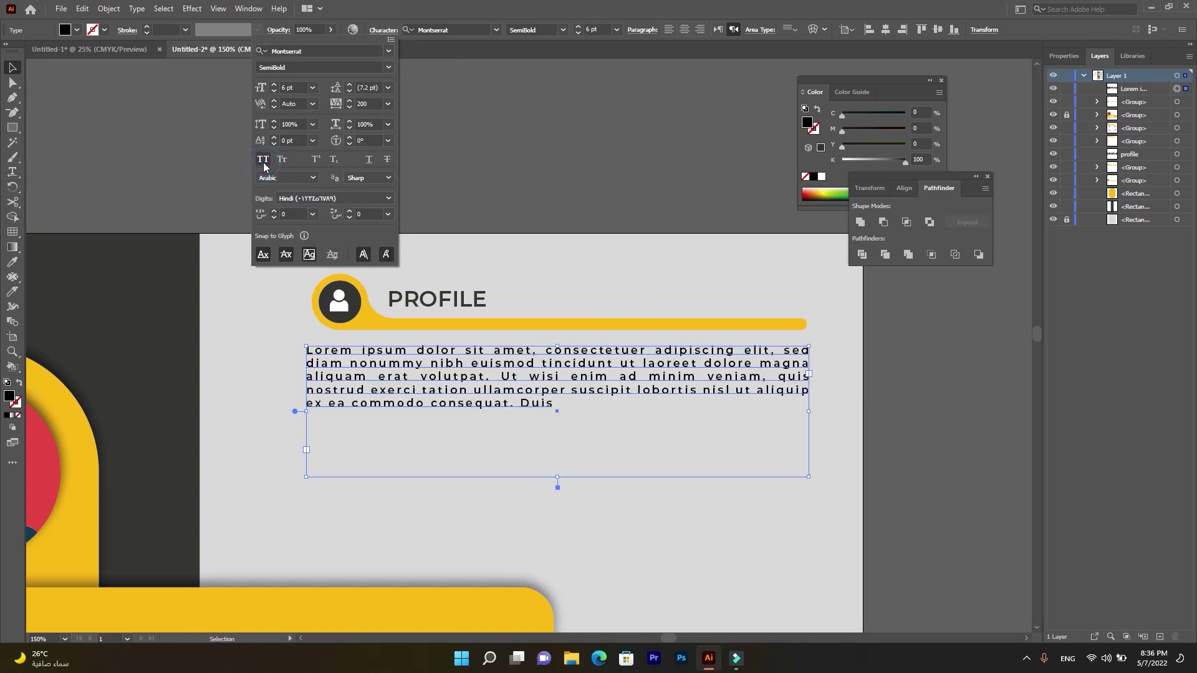
pyautogui.click(636, 6)
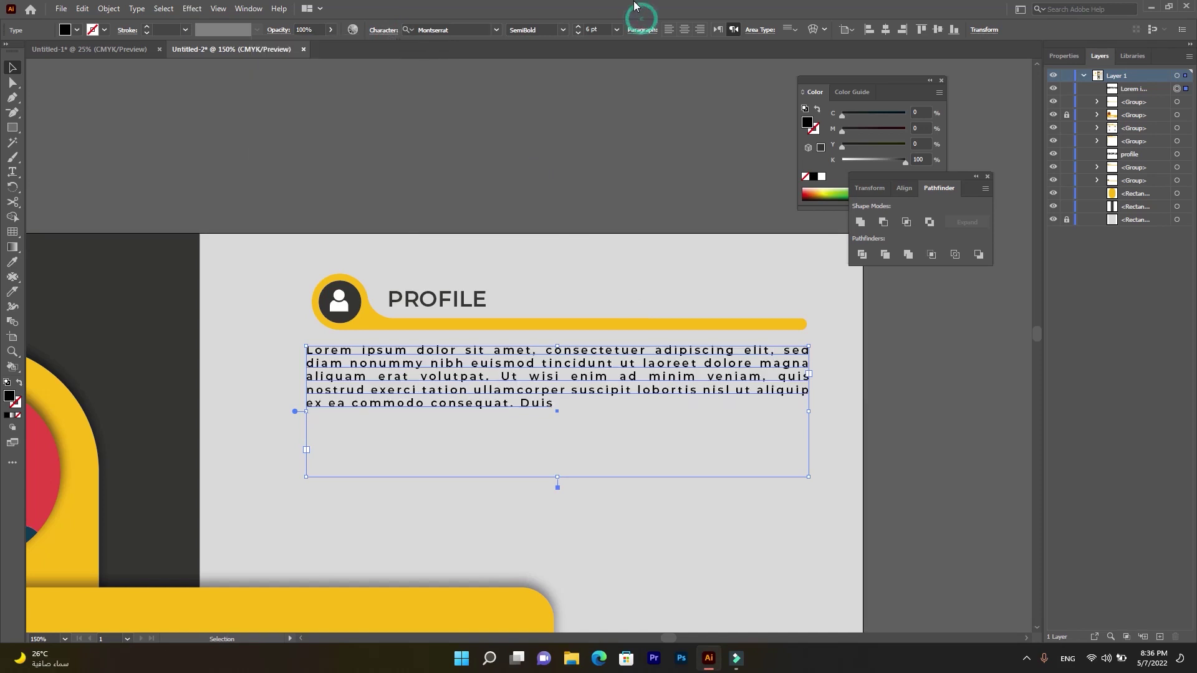
pyautogui.click(216, 138)
pyautogui.click(664, 375)
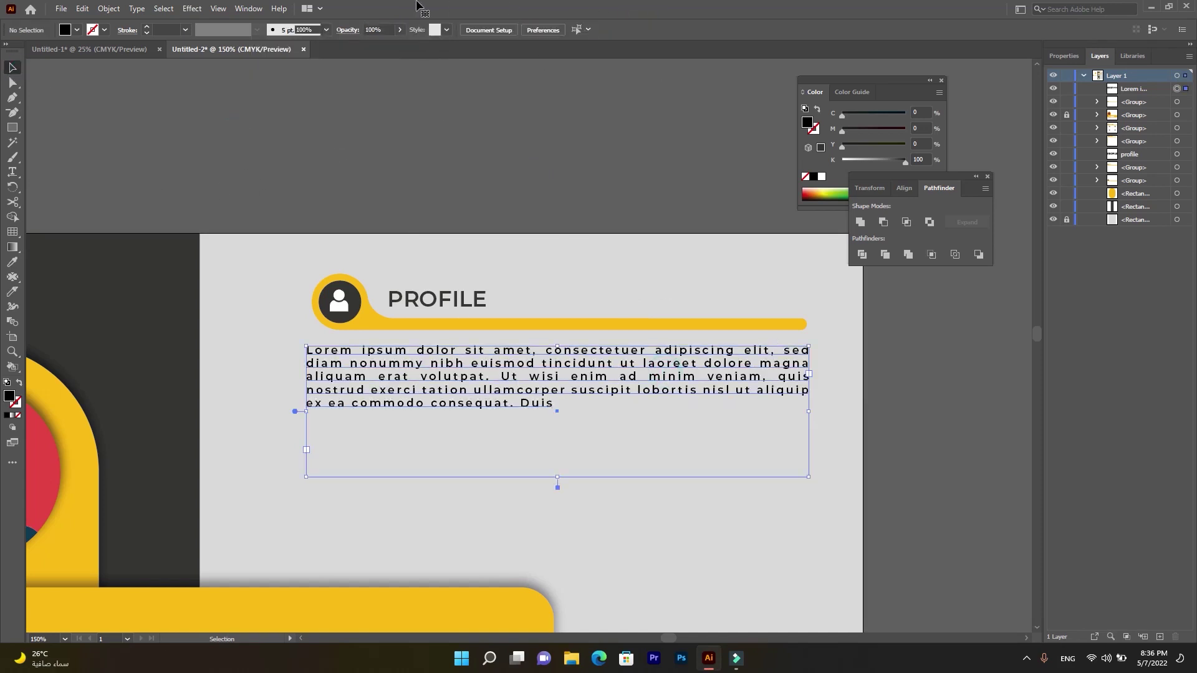
pyautogui.click(278, 29)
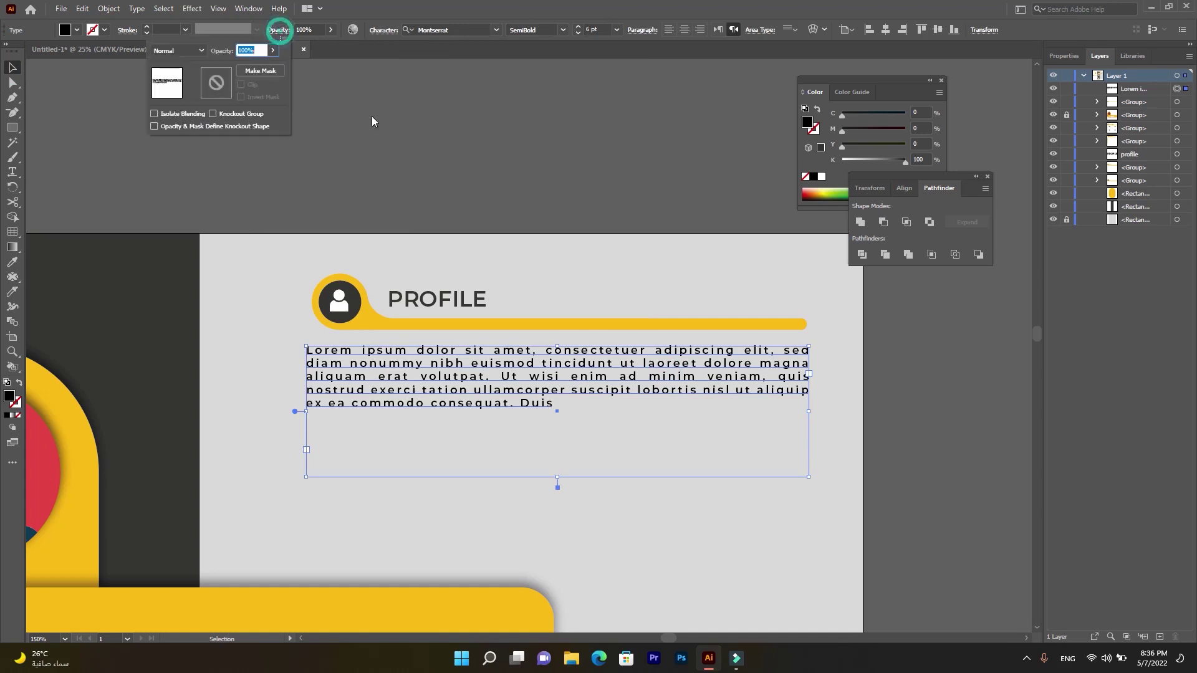
pyautogui.click(387, 31)
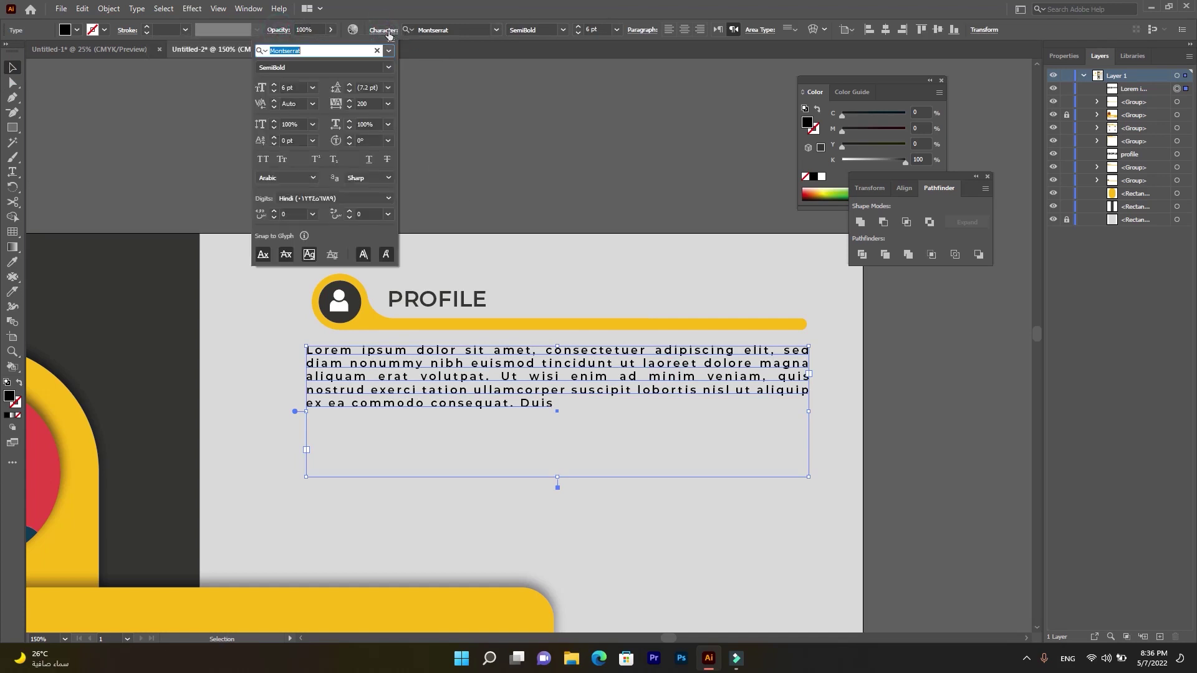
pyautogui.click(387, 104)
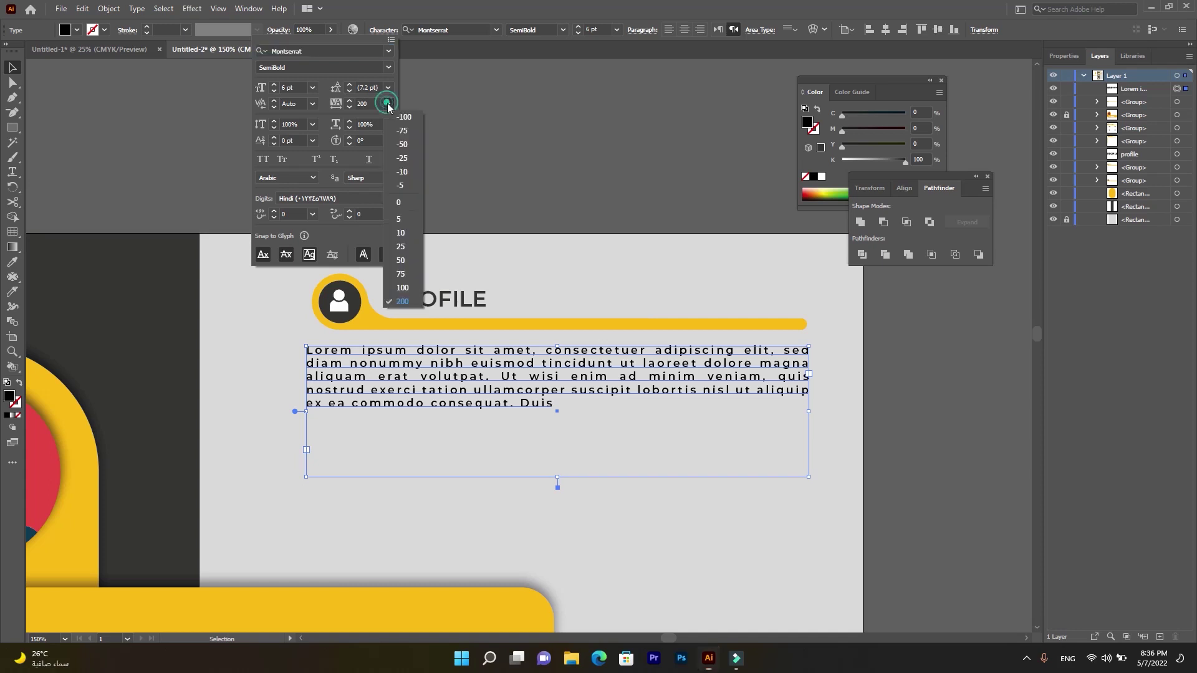
pyautogui.click(400, 202)
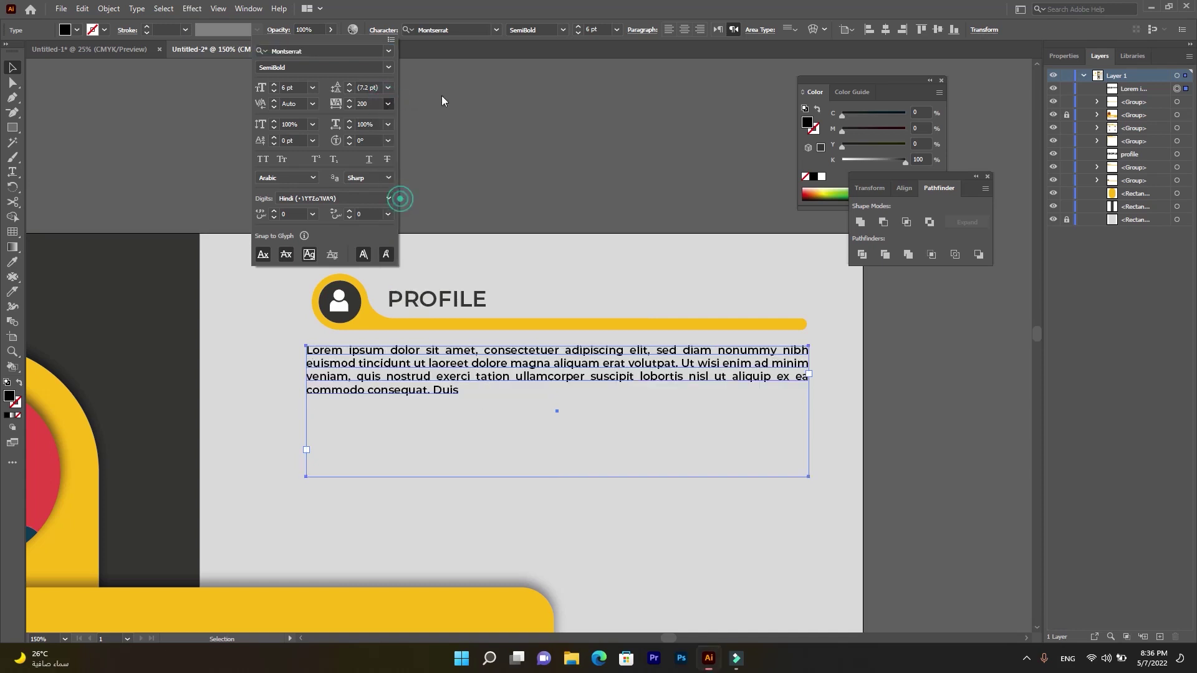
pyautogui.click(512, 17)
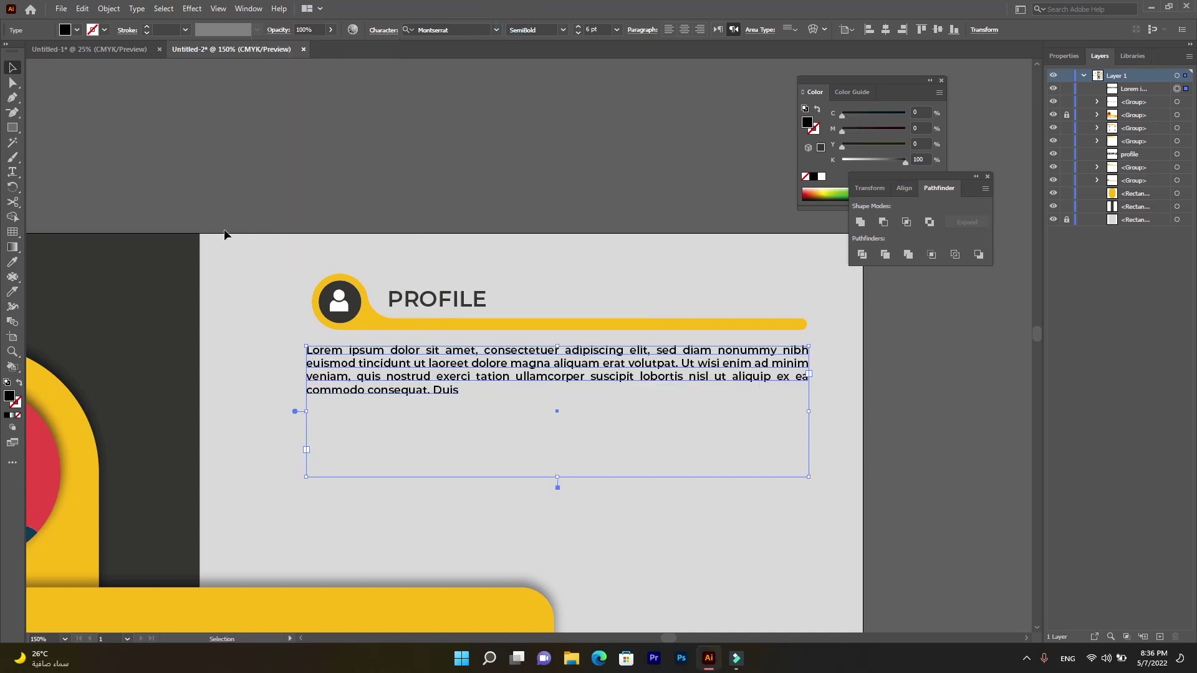
# Group the PROFILE header with its paragraph and move the group slightly down.
pyautogui.click(409, 212)
pyautogui.click(455, 407)
pyautogui.hotkey('ctrl', 'z')
pyautogui.hotkey('ctrl', 'z')
pyautogui.moveTo(333, 250); pyautogui.dragTo(508, 425)
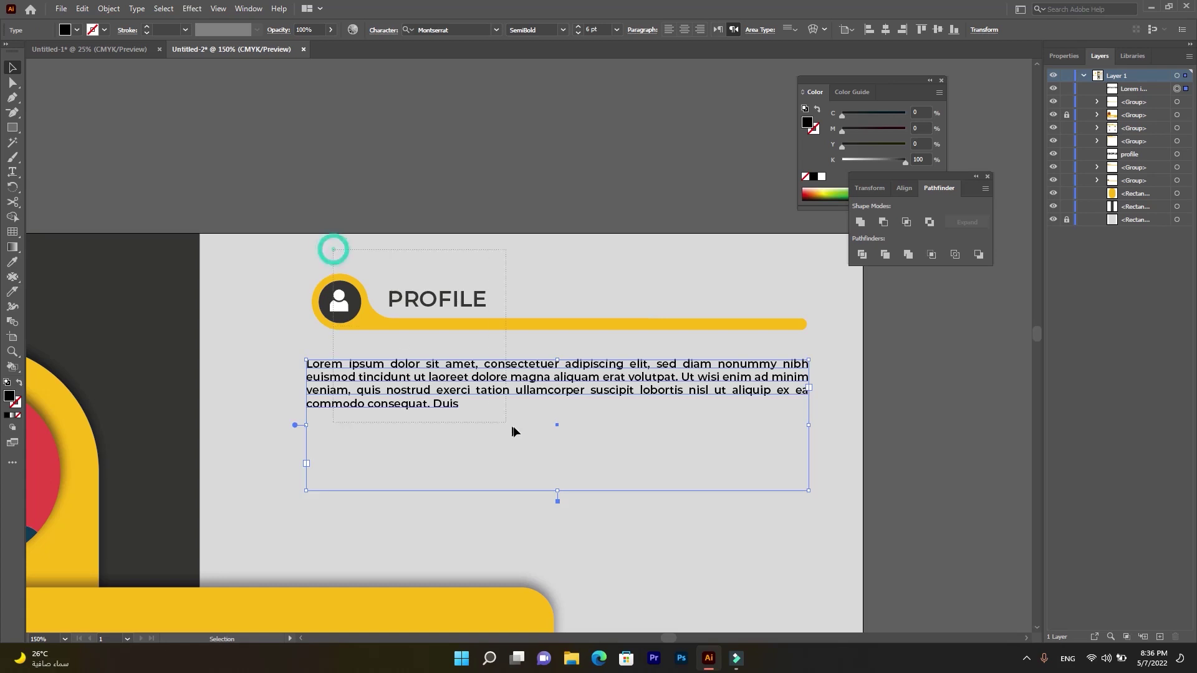
pyautogui.rightClick(522, 371)
pyautogui.click(555, 490)
pyautogui.moveTo(506, 368); pyautogui.dragTo(489, 391)
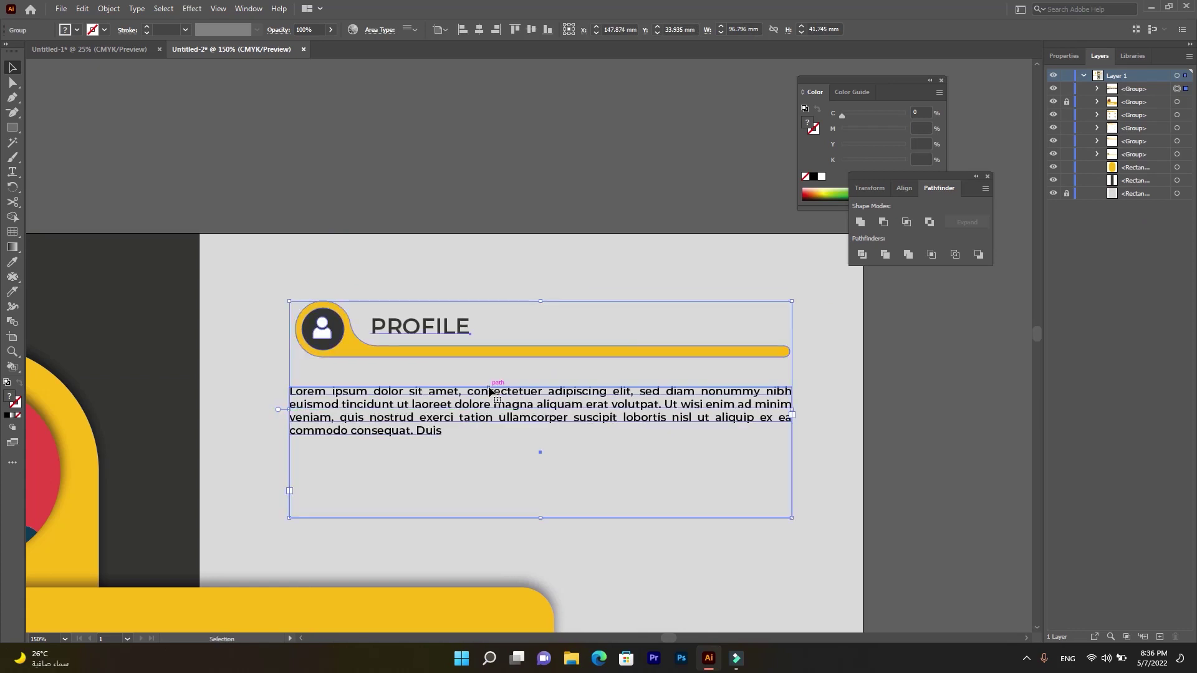
# Lock the dark background panels, then raise the photo and FULL NAME group and lock it.
pyautogui.click(610, 170)
pyautogui.scroll(-1, 597, 312)
pyautogui.scroll(-2, 597, 398)
pyautogui.scroll(-2, 598, 397)
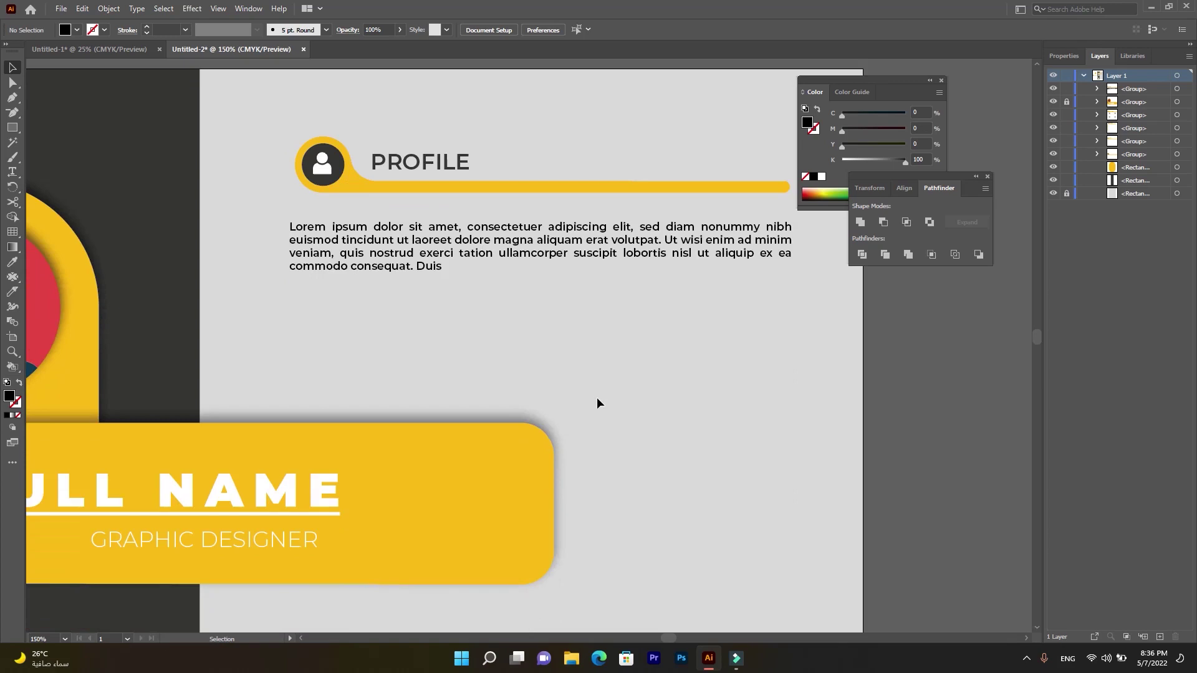
pyautogui.scroll(-1, 596, 398)
pyautogui.scroll(-1, 596, 398)
pyautogui.keyDown('alt'); pyautogui.scroll(-1, 597, 397); pyautogui.keyUp('alt')
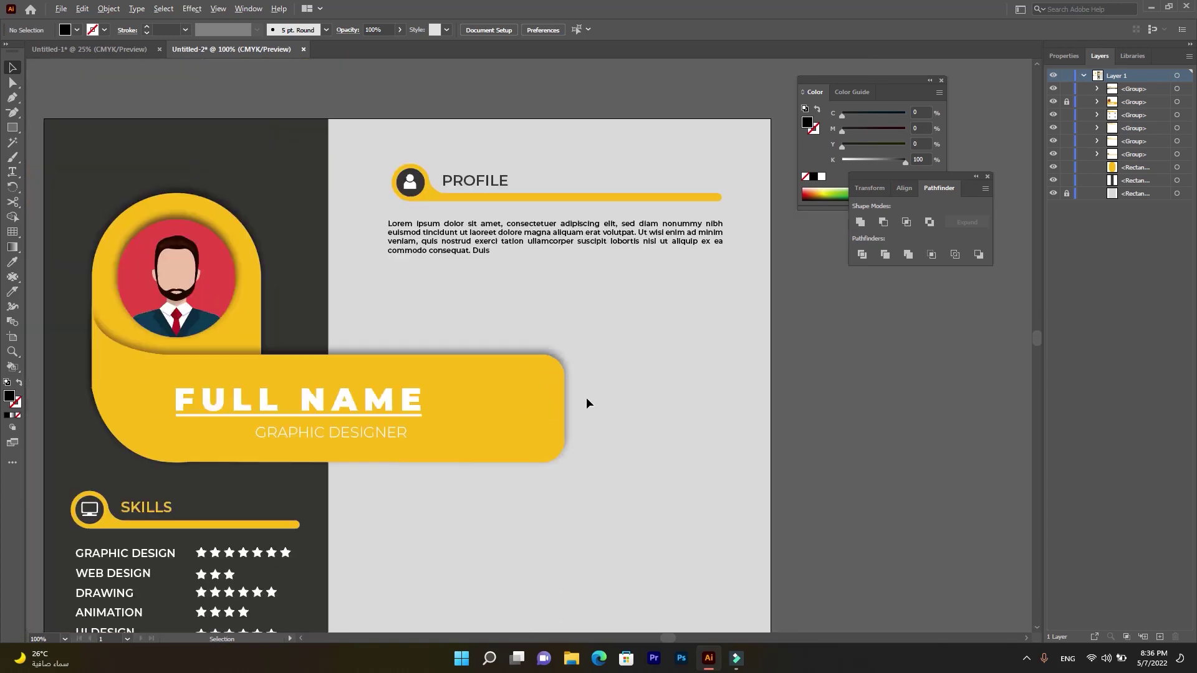
pyautogui.click(129, 229)
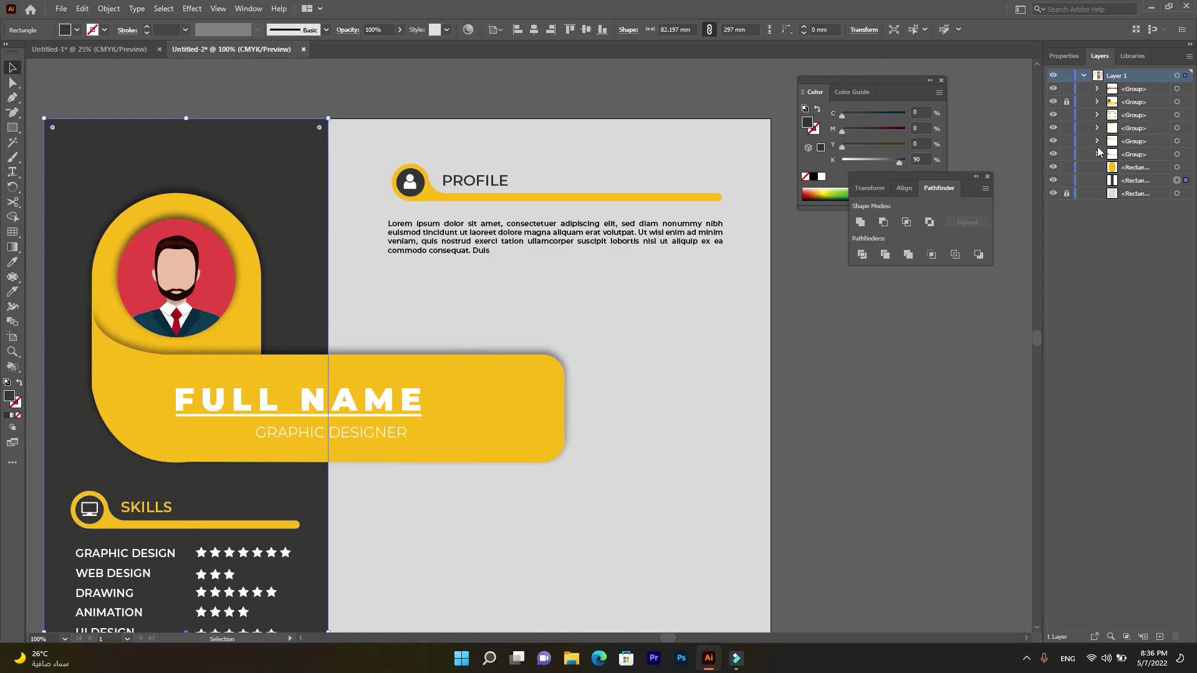
pyautogui.moveTo(1063, 191); pyautogui.dragTo(1065, 180)
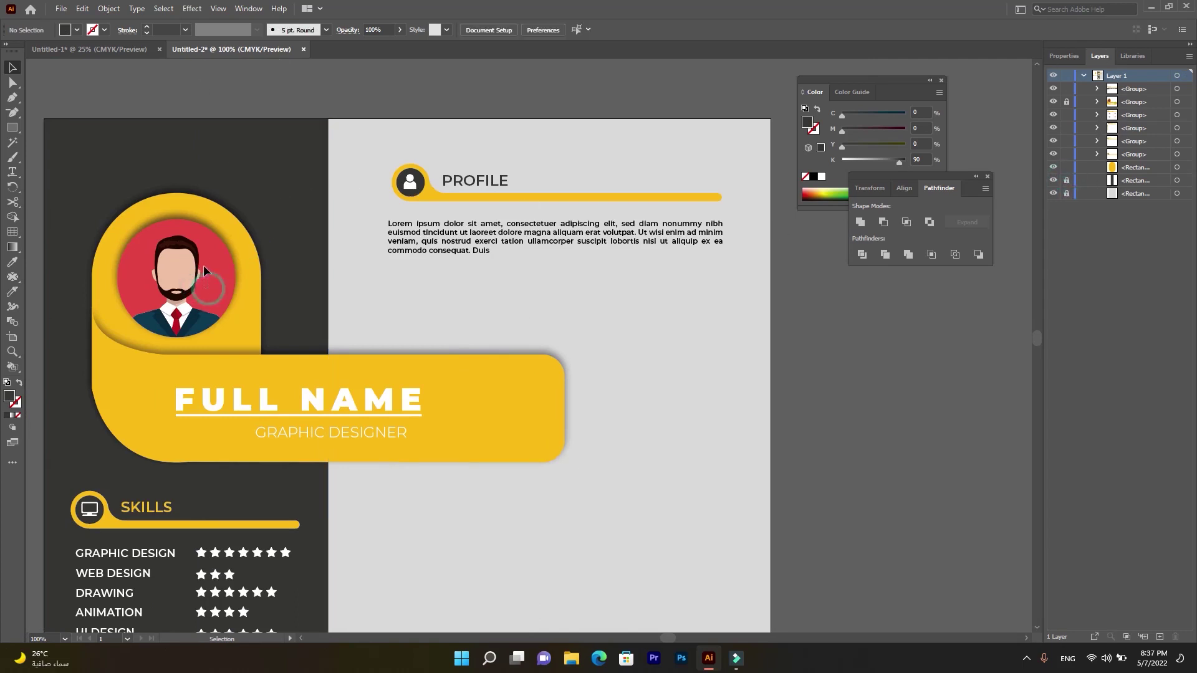
pyautogui.moveTo(223, 310); pyautogui.dragTo(219, 285)
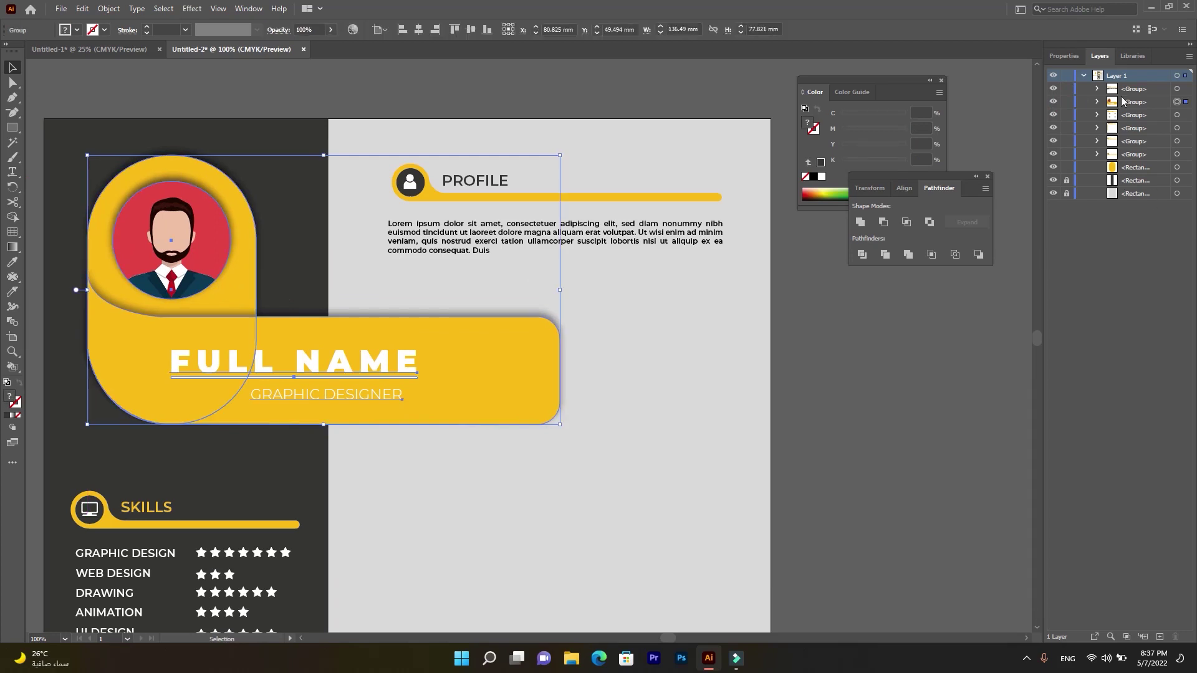
pyautogui.click(1067, 101)
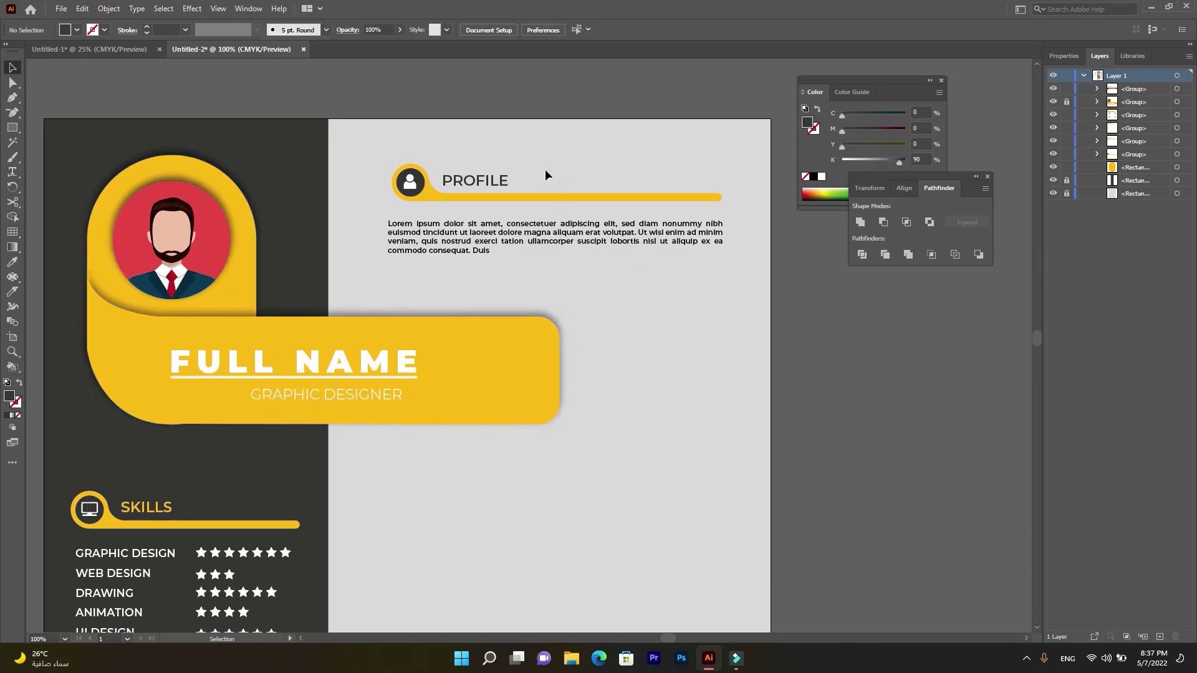
# Ungroup the four contact icons in the icon-set document.
pyautogui.click(140, 49)
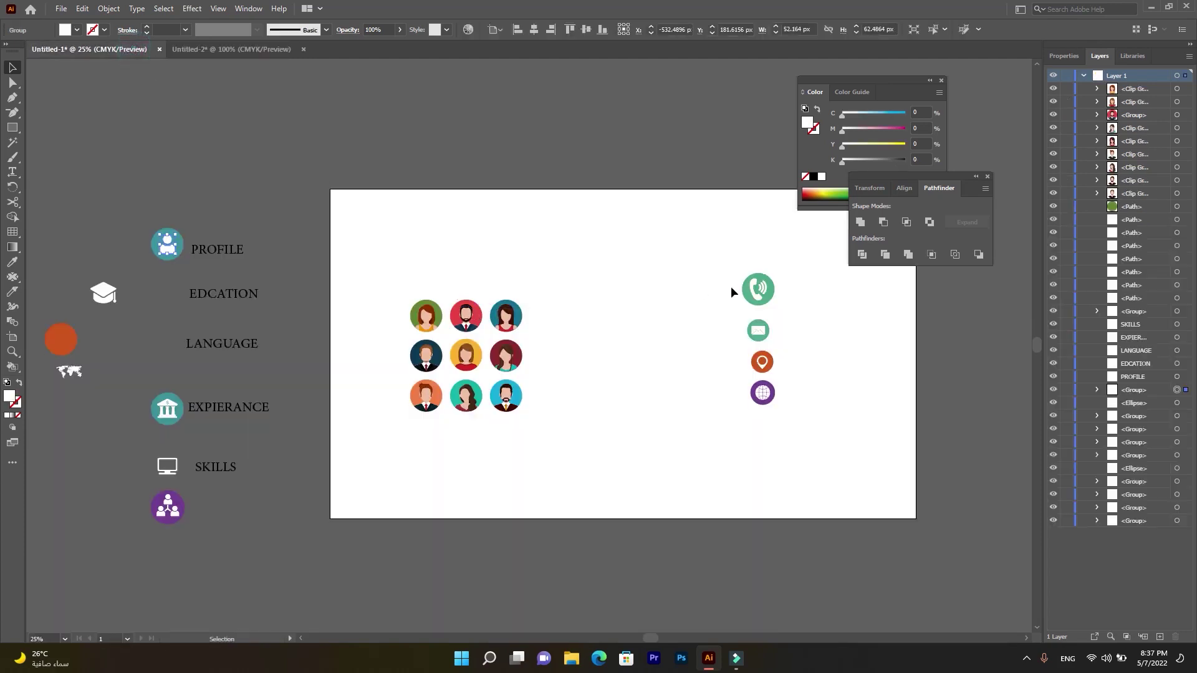
pyautogui.moveTo(717, 251); pyautogui.dragTo(798, 437)
pyautogui.rightClick(761, 331)
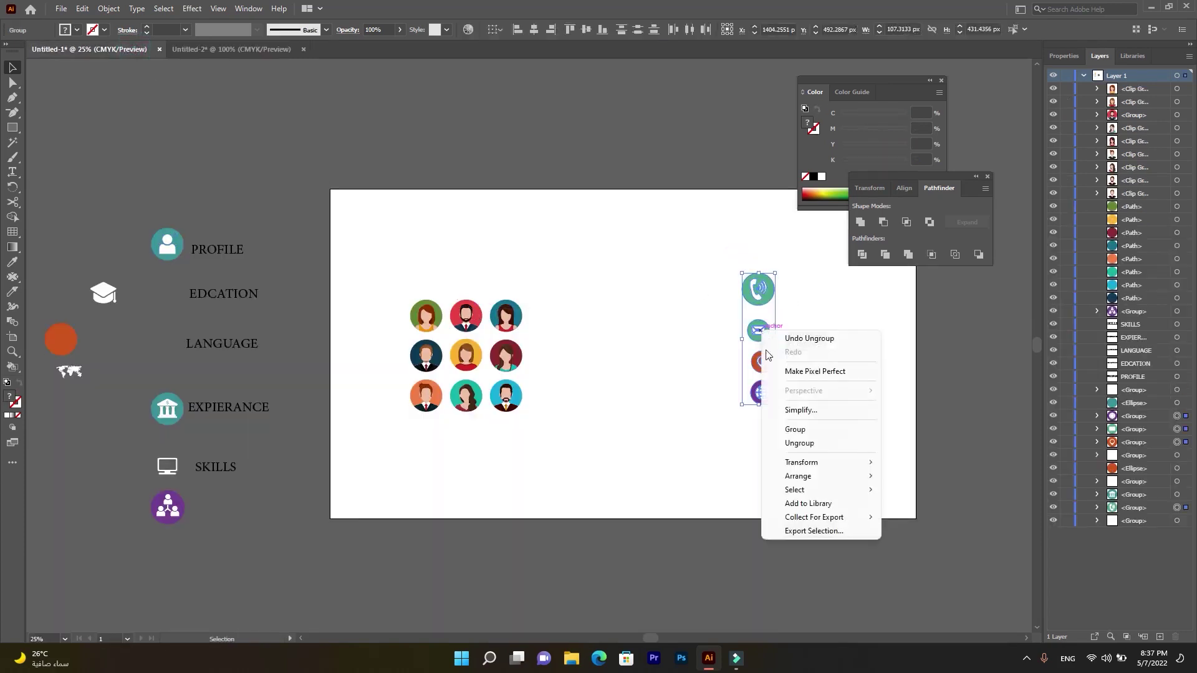
pyautogui.click(804, 448)
pyautogui.click(893, 392)
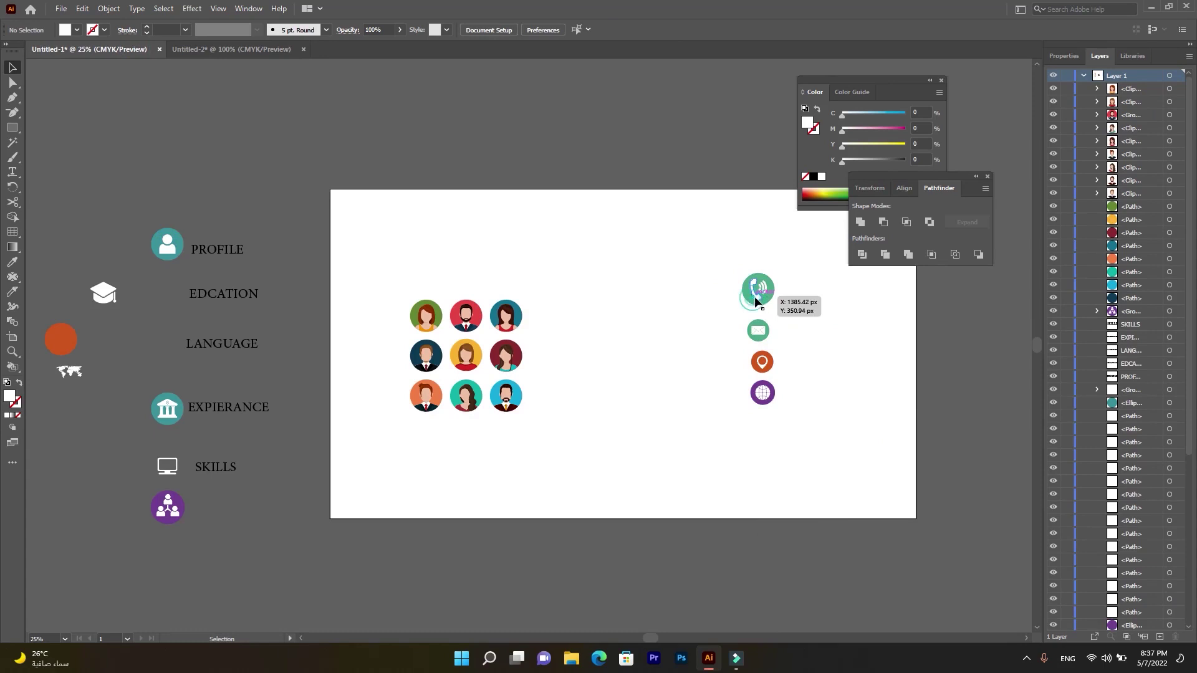
pyautogui.scroll(2, 756, 302)
pyautogui.moveTo(755, 301); pyautogui.dragTo(620, 292)
pyautogui.hotkey('ctrl', 'z')
# Delete the green circle behind the phone and regroup the phone shapes.
pyautogui.click(781, 303)
pyautogui.press('Delete')
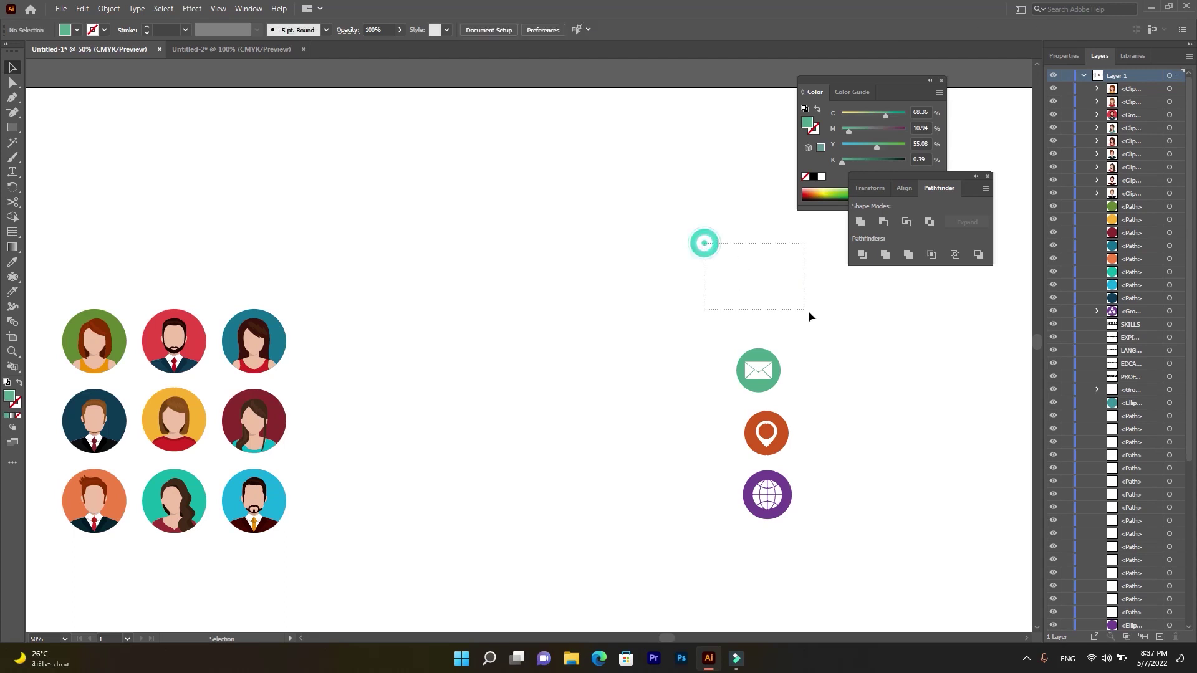
pyautogui.moveTo(808, 312); pyautogui.dragTo(808, 311)
pyautogui.rightClick(757, 302)
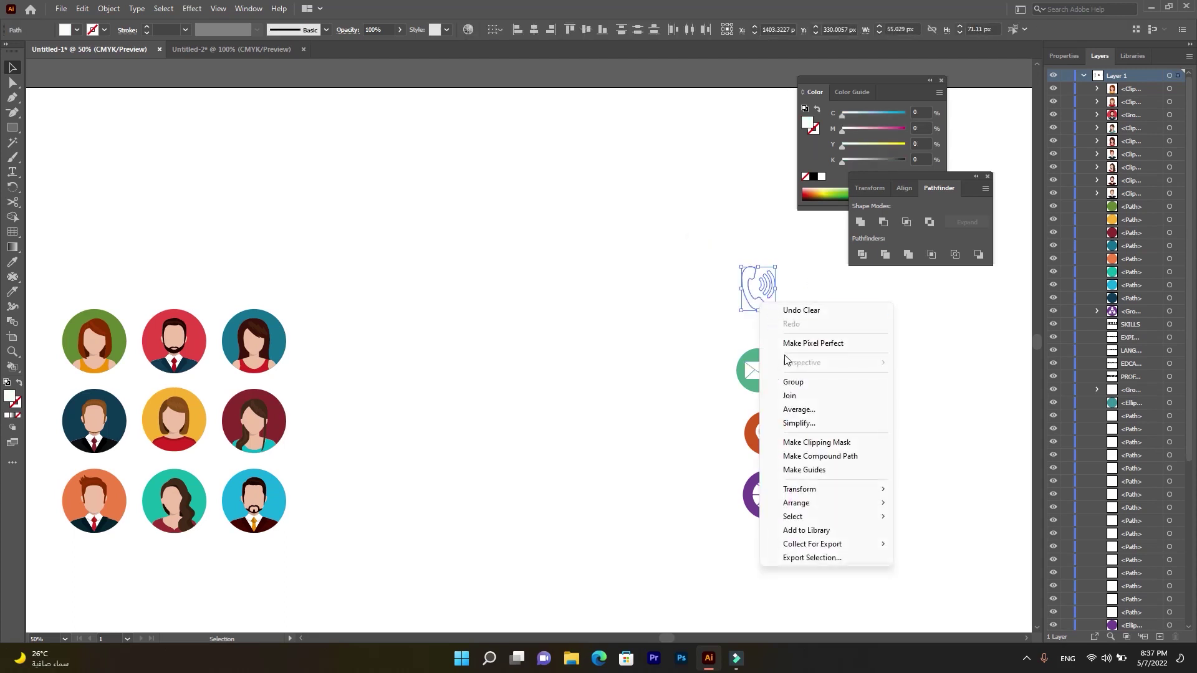
pyautogui.click(793, 382)
# Move the phone icon into the résumé, eyedrop the dark grey fill and shrink it.
pyautogui.moveTo(758, 288)
pyautogui.mouseDown()
pyautogui.moveTo(257, 50)
pyautogui.moveTo(619, 278)
pyautogui.mouseUp()
pyautogui.moveTo(622, 331); pyautogui.dragTo(622, 331)
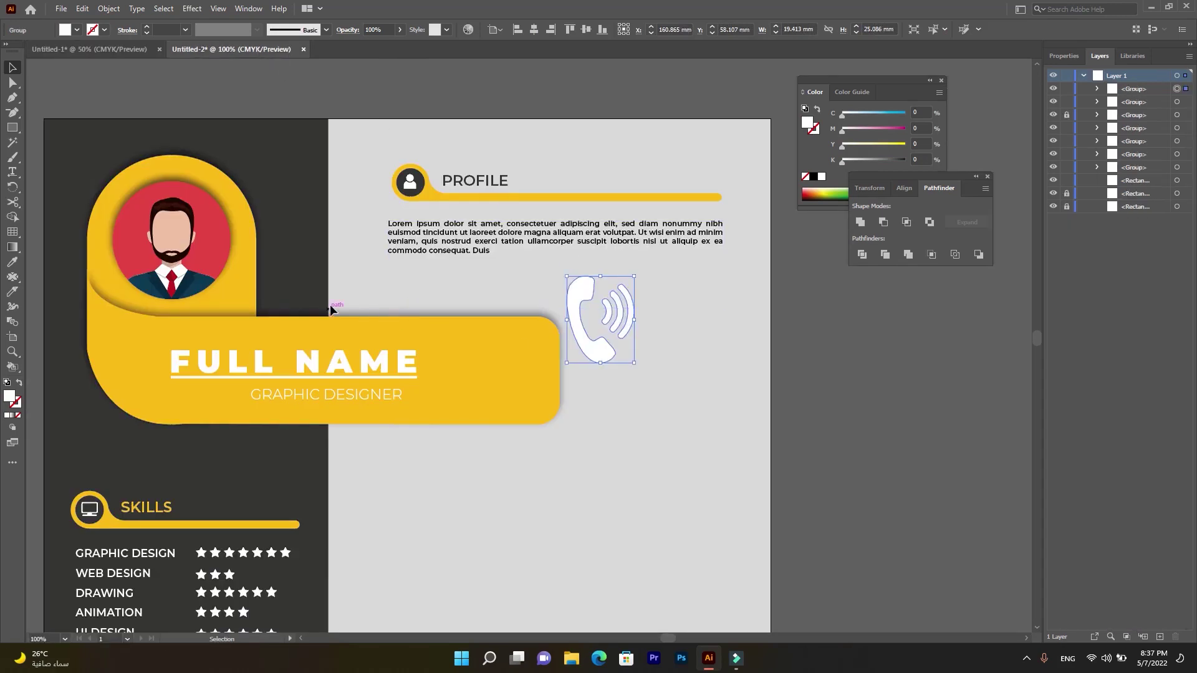
pyautogui.click(13, 262)
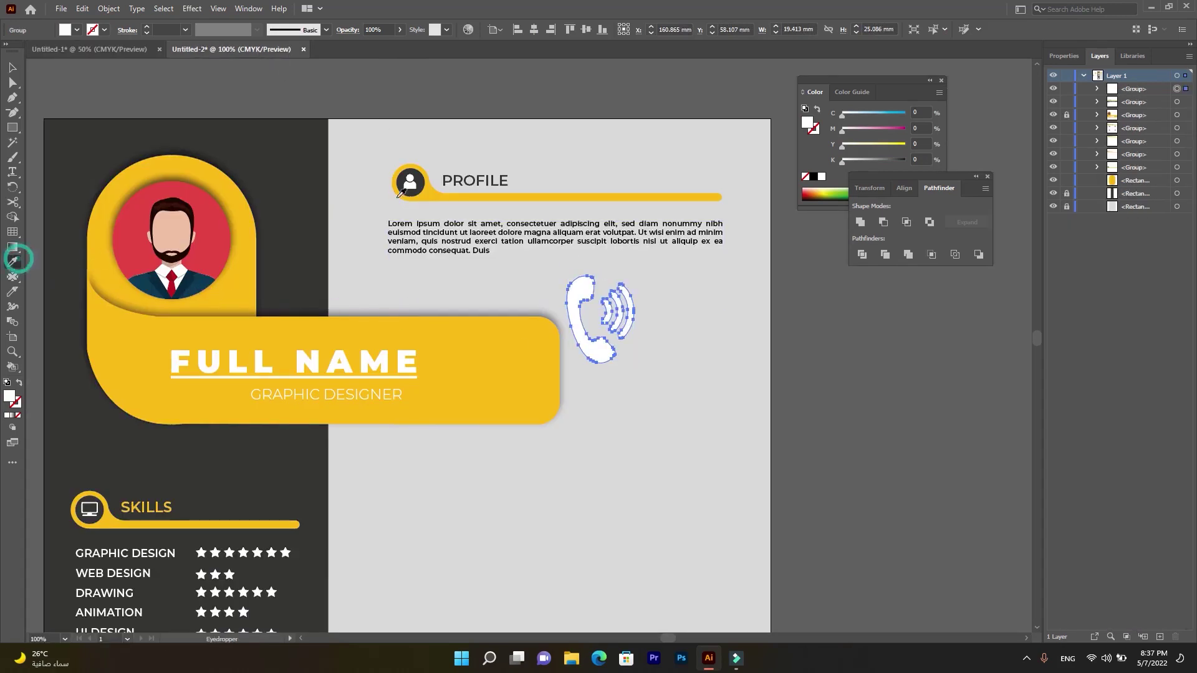
pyautogui.click(314, 176)
pyautogui.click(11, 66)
pyautogui.moveTo(635, 274); pyautogui.dragTo(596, 347)
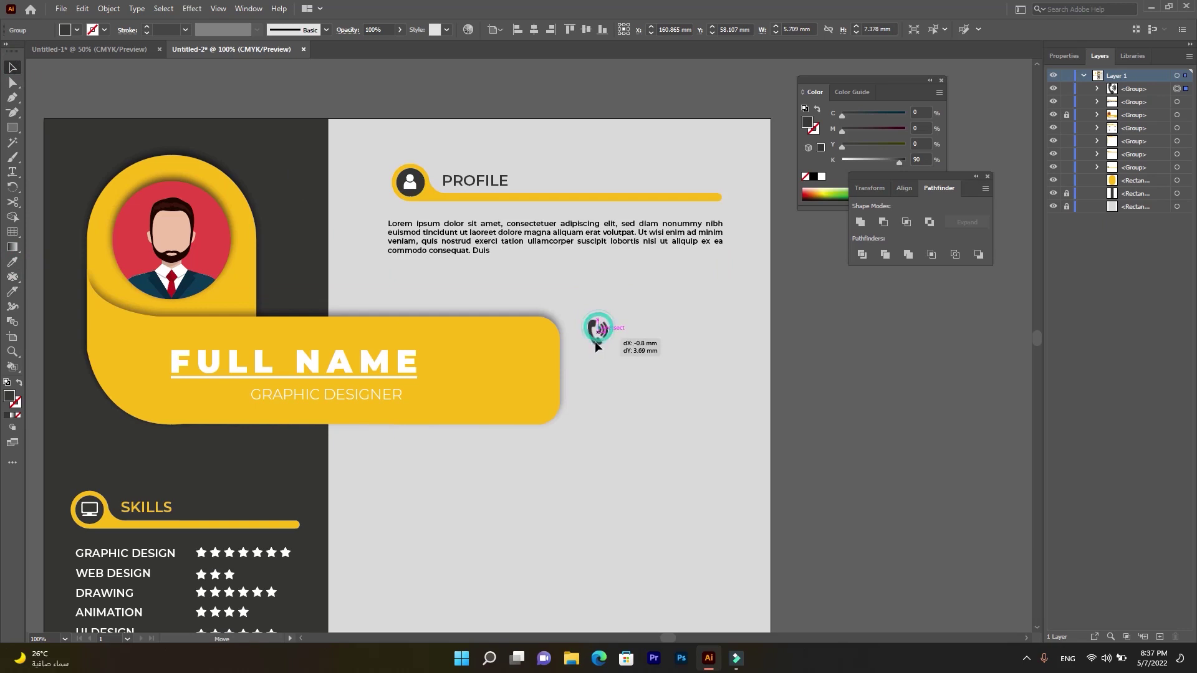
# Delete the green, orange and purple circles behind the envelope, pin and globe.
pyautogui.click(89, 49)
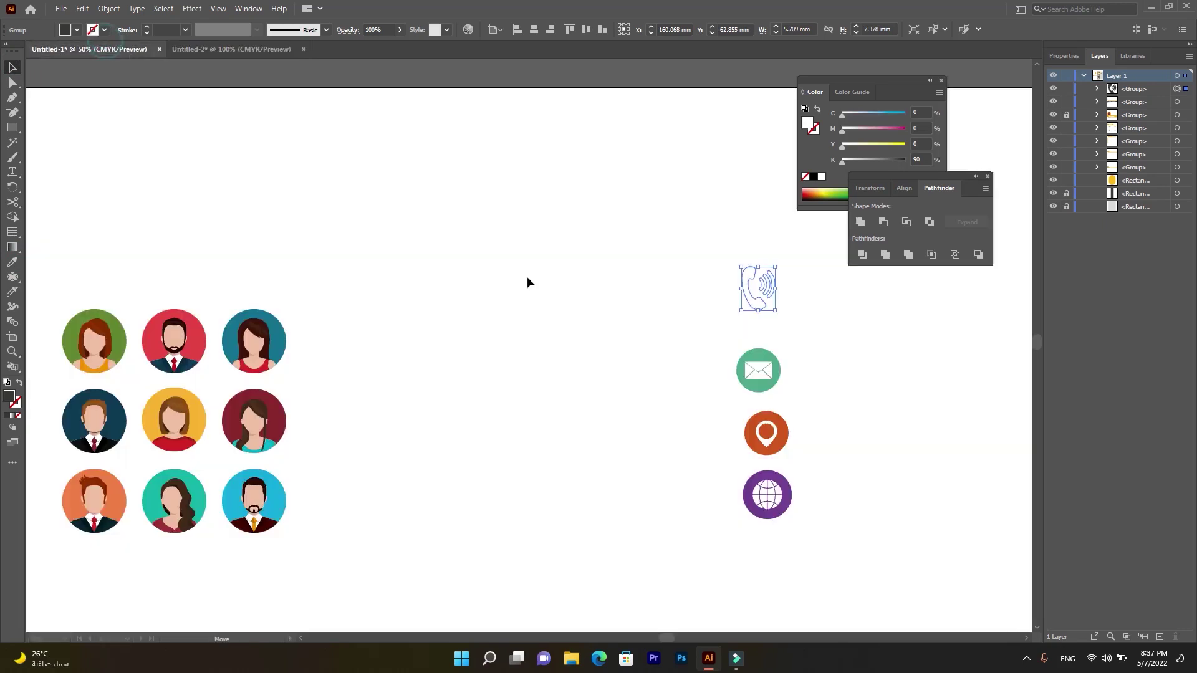
pyautogui.click(774, 387)
pyautogui.press('Delete')
pyautogui.click(787, 432)
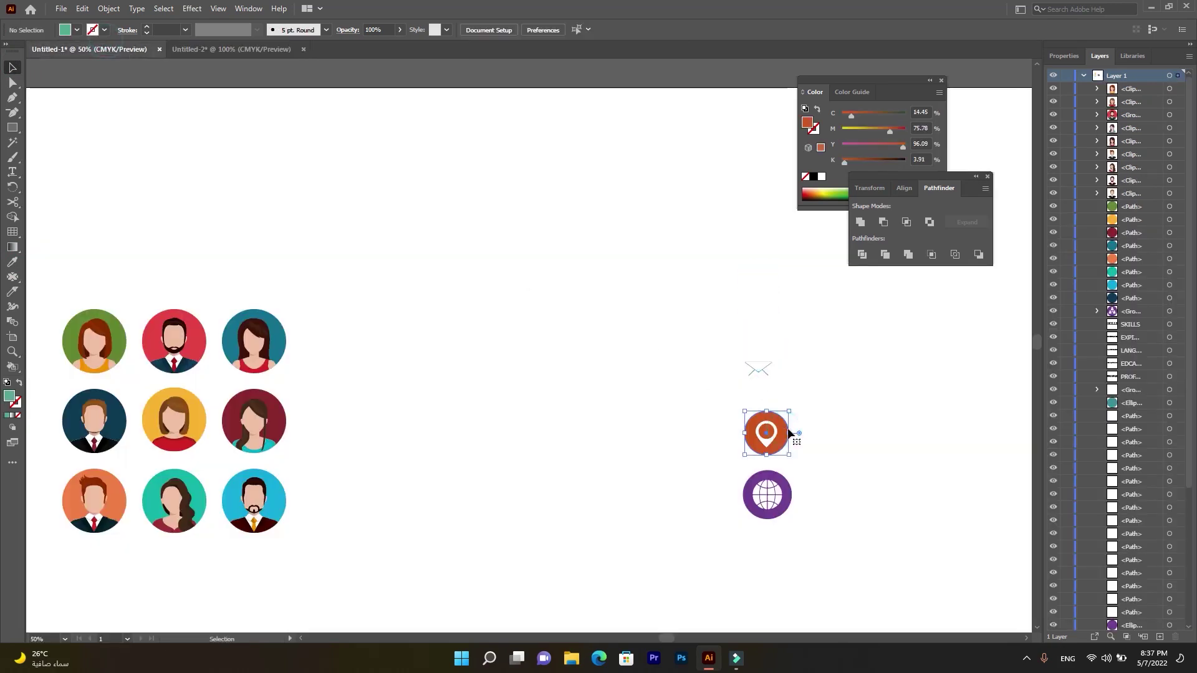
pyautogui.press('Delete')
pyautogui.click(787, 492)
pyautogui.press('Delete')
# Regroup the location pin, envelope and other remaining icon shapes individually.
pyautogui.moveTo(811, 469); pyautogui.dragTo(718, 528)
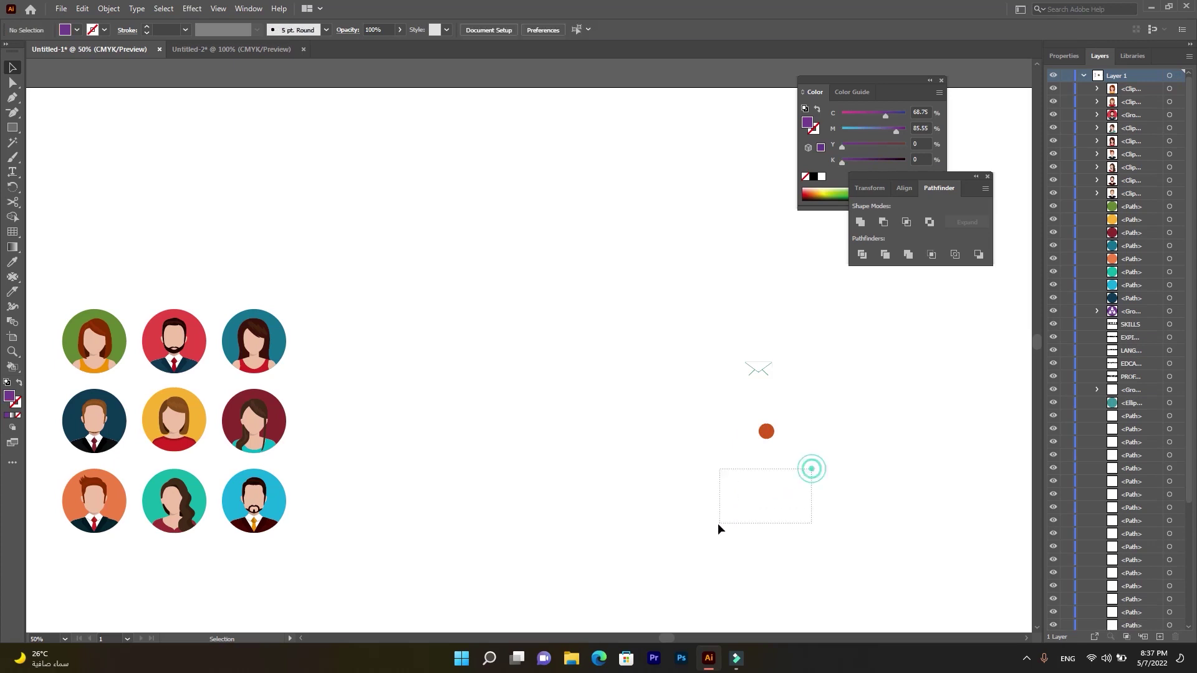
pyautogui.rightClick(795, 491)
pyautogui.click(823, 310)
pyautogui.moveTo(776, 499); pyautogui.dragTo(777, 440)
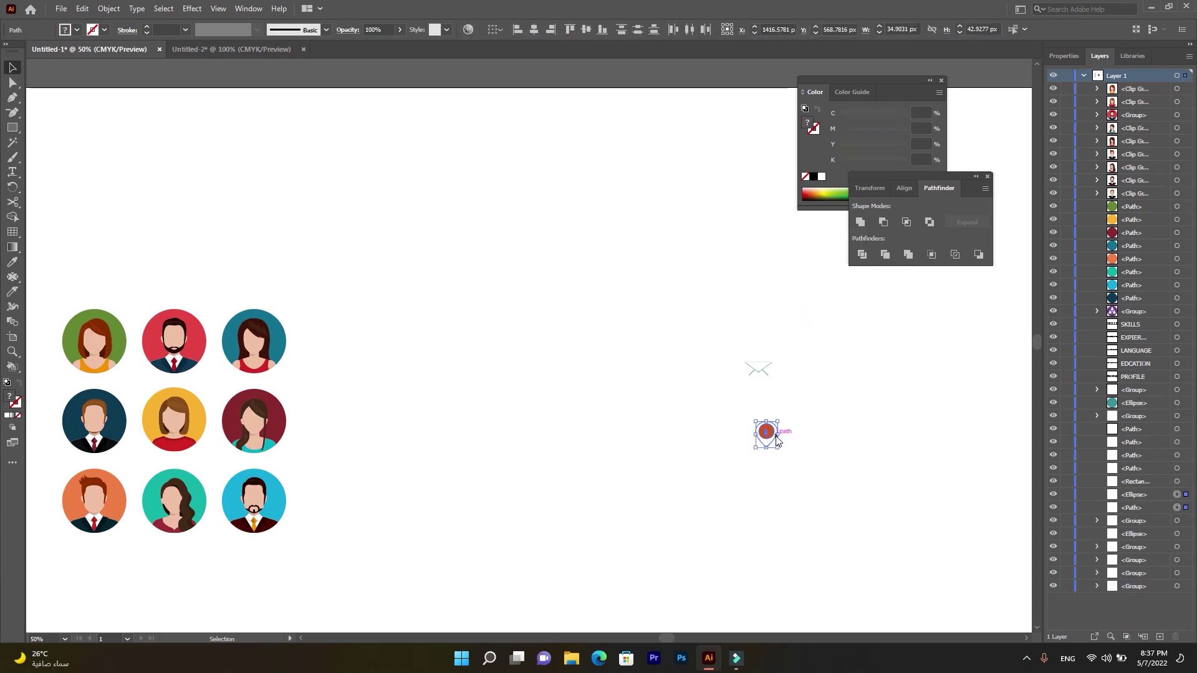
pyautogui.rightClick(776, 440)
pyautogui.click(806, 265)
pyautogui.moveTo(709, 392); pyautogui.dragTo(810, 265)
pyautogui.rightClick(758, 369)
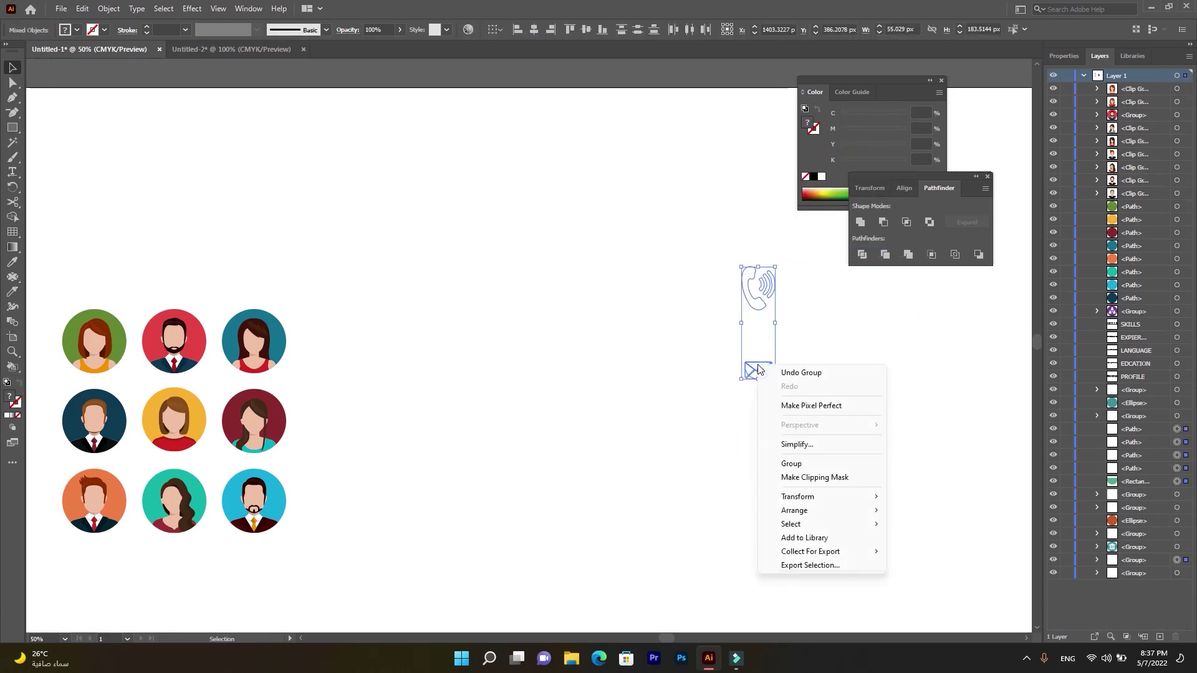
pyautogui.moveTo(692, 334); pyautogui.dragTo(789, 393)
pyautogui.rightClick(766, 376)
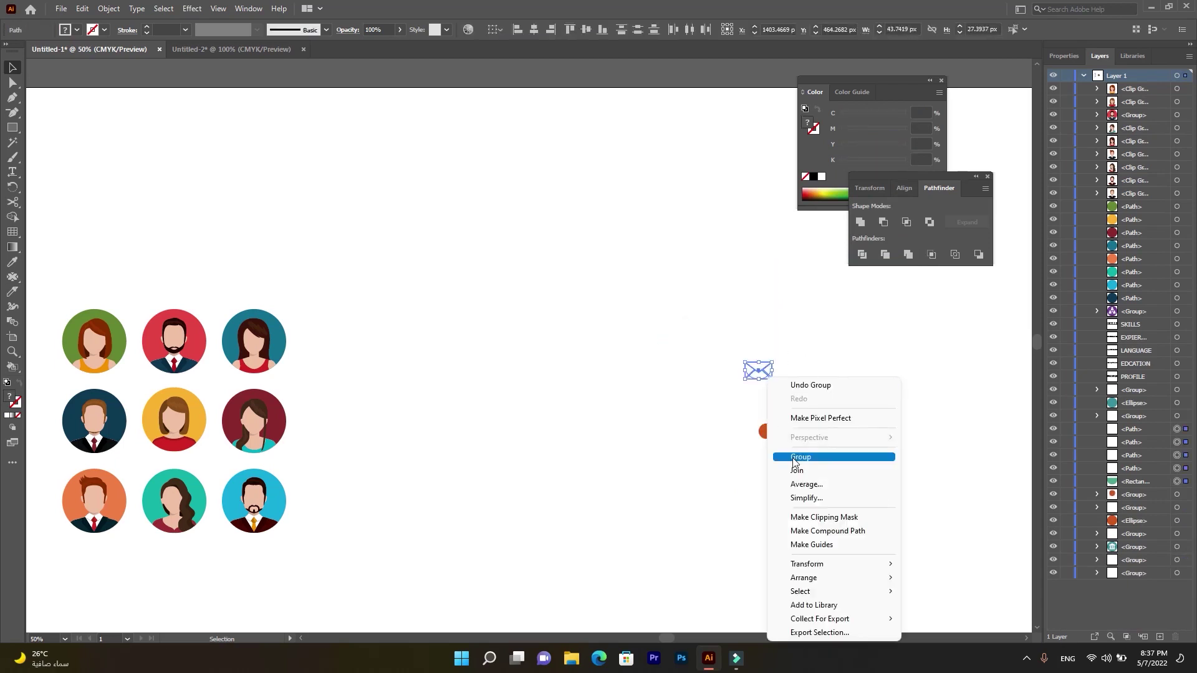
pyautogui.click(793, 457)
# Drag the whole contact-icon column into the résumé document.
pyautogui.moveTo(823, 334); pyautogui.dragTo(729, 578)
pyautogui.moveTo(761, 383)
pyautogui.mouseDown()
pyautogui.moveTo(678, 299)
pyautogui.moveTo(703, 364)
pyautogui.mouseUp()
pyautogui.moveTo(765, 431)
pyautogui.mouseDown()
pyautogui.moveTo(280, 60)
pyautogui.moveTo(515, 230)
pyautogui.mouseUp()
pyautogui.moveTo(645, 439); pyautogui.dragTo(642, 440)
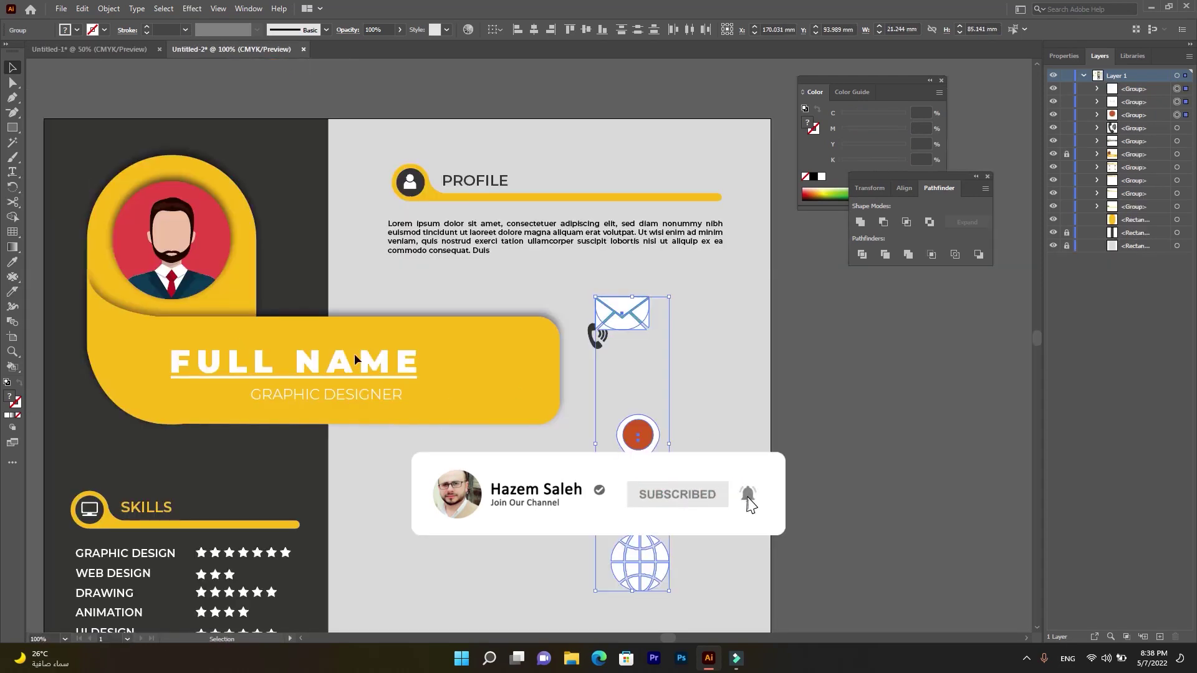
# Eyedrop the background's dark grey onto the icons and ungroup the location pin.
pyautogui.click(12, 262)
pyautogui.click(268, 174)
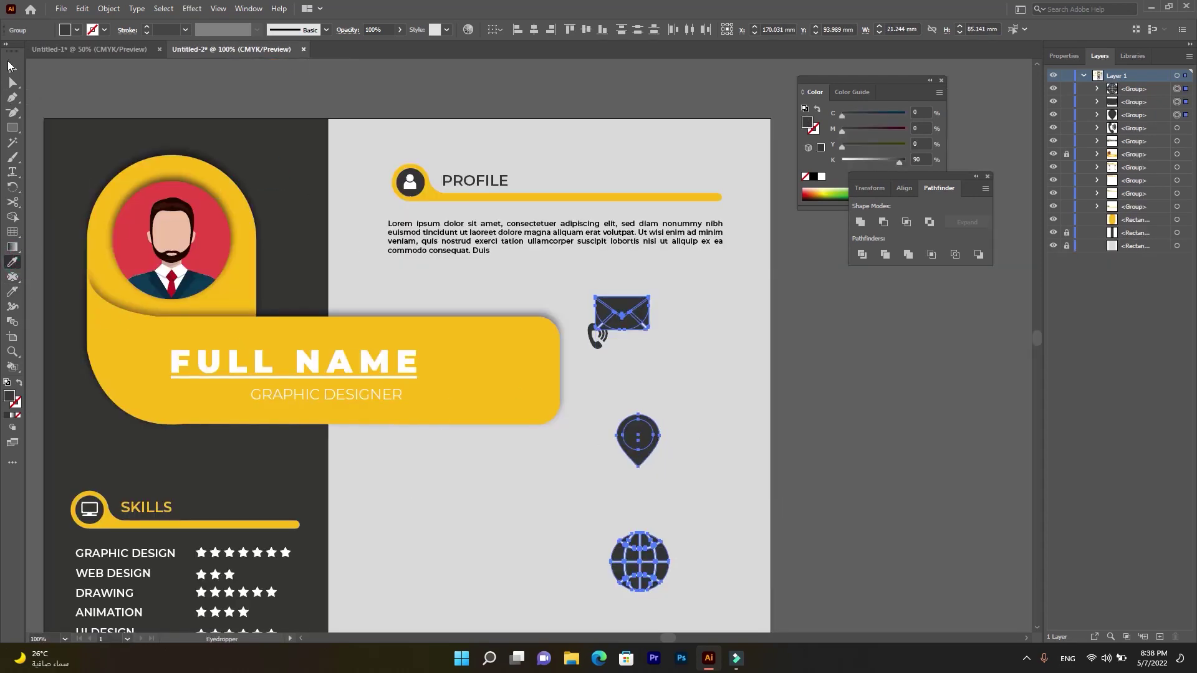
pyautogui.press('v')
pyautogui.click(710, 474)
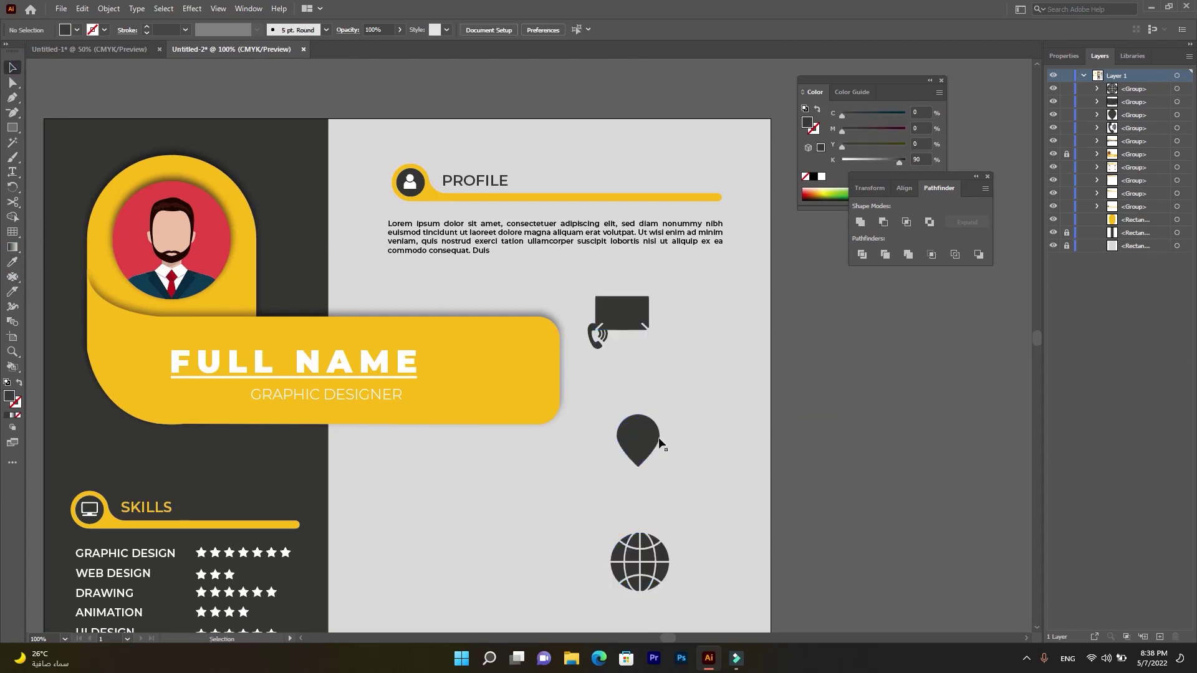
pyautogui.rightClick(652, 440)
pyautogui.click(689, 319)
pyautogui.click(720, 465)
# Draw a small light-grey circle inside the pin and combine it with the pin.
pyautogui.press('l')
pyautogui.moveTo(628, 424); pyautogui.dragTo(649, 446)
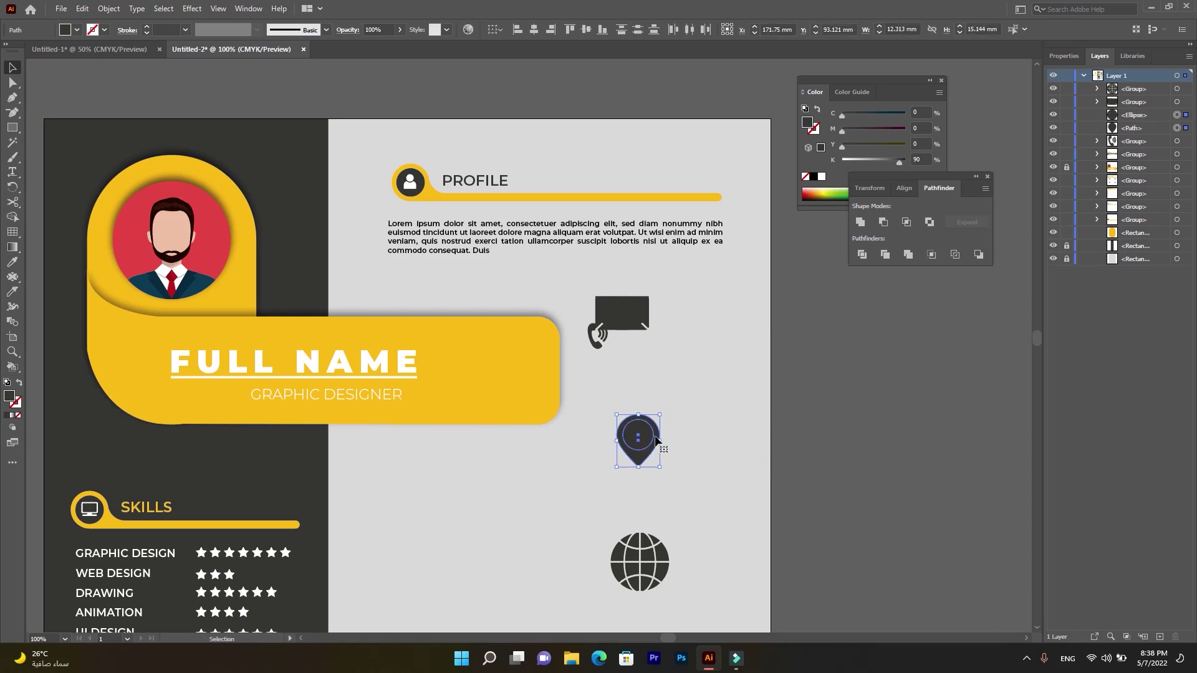
pyautogui.click(17, 266)
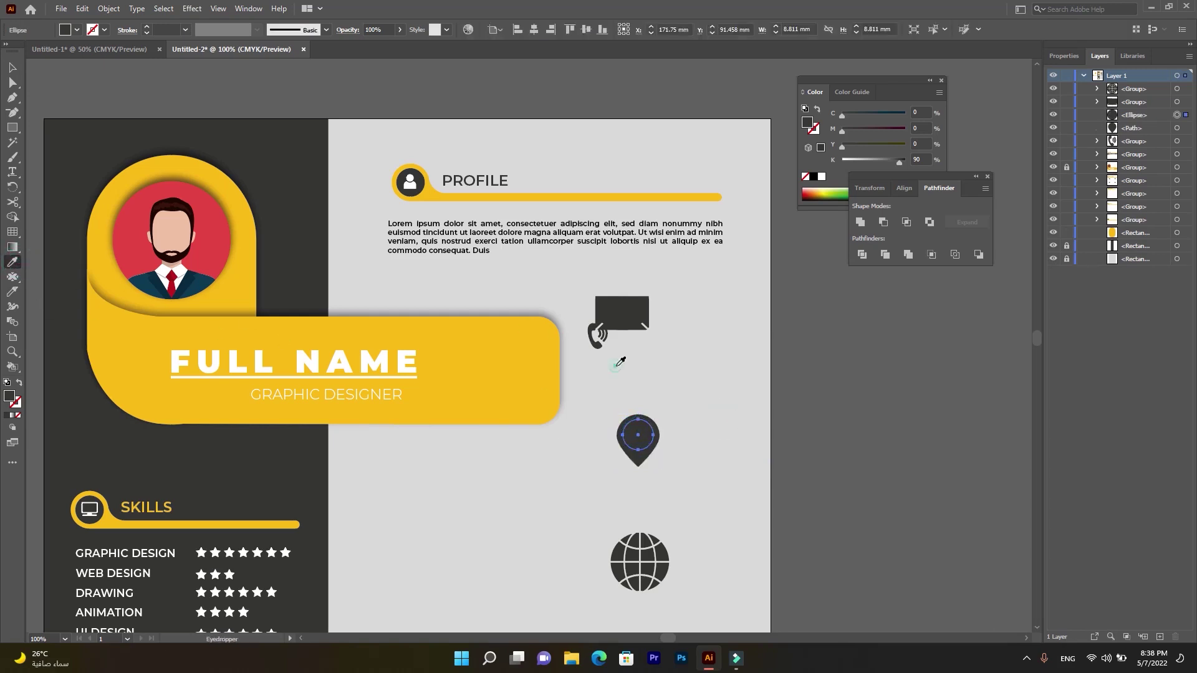
pyautogui.click(614, 360)
pyautogui.press('v')
pyautogui.click(743, 408)
pyautogui.moveTo(675, 407); pyautogui.dragTo(621, 462)
pyautogui.rightClick(635, 458)
pyautogui.click(682, 259)
# Give the envelope a white outline, shrink it and place it under the phone.
pyautogui.click(622, 312)
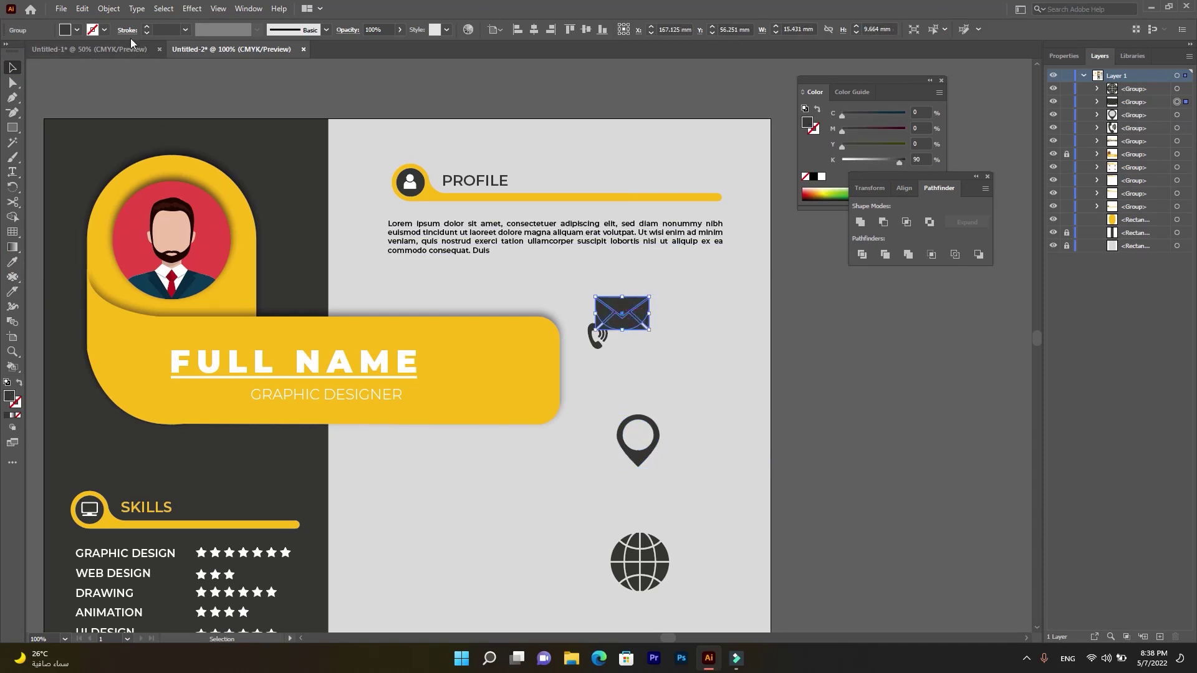
pyautogui.click(103, 30)
pyautogui.click(19, 47)
pyautogui.click(704, 316)
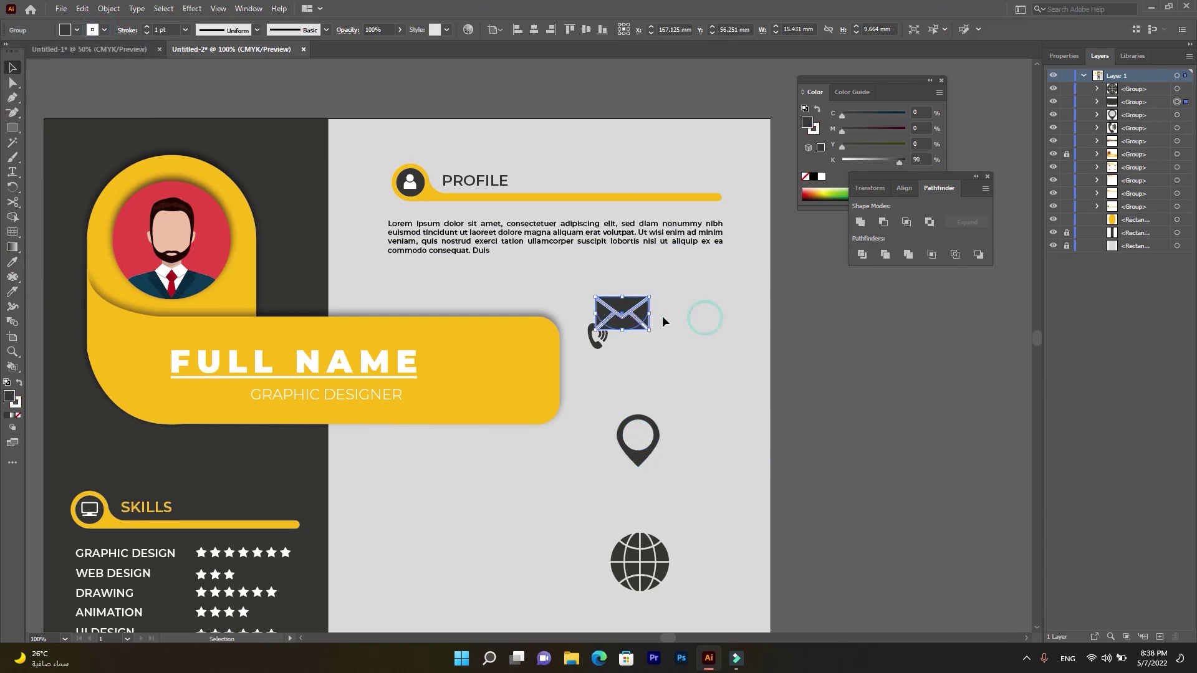
pyautogui.moveTo(632, 329)
pyautogui.mouseDown()
pyautogui.moveTo(613, 396)
pyautogui.moveTo(621, 369)
pyautogui.mouseUp()
# Recolour the envelope with a dark grey fill.
pyautogui.click(18, 404)
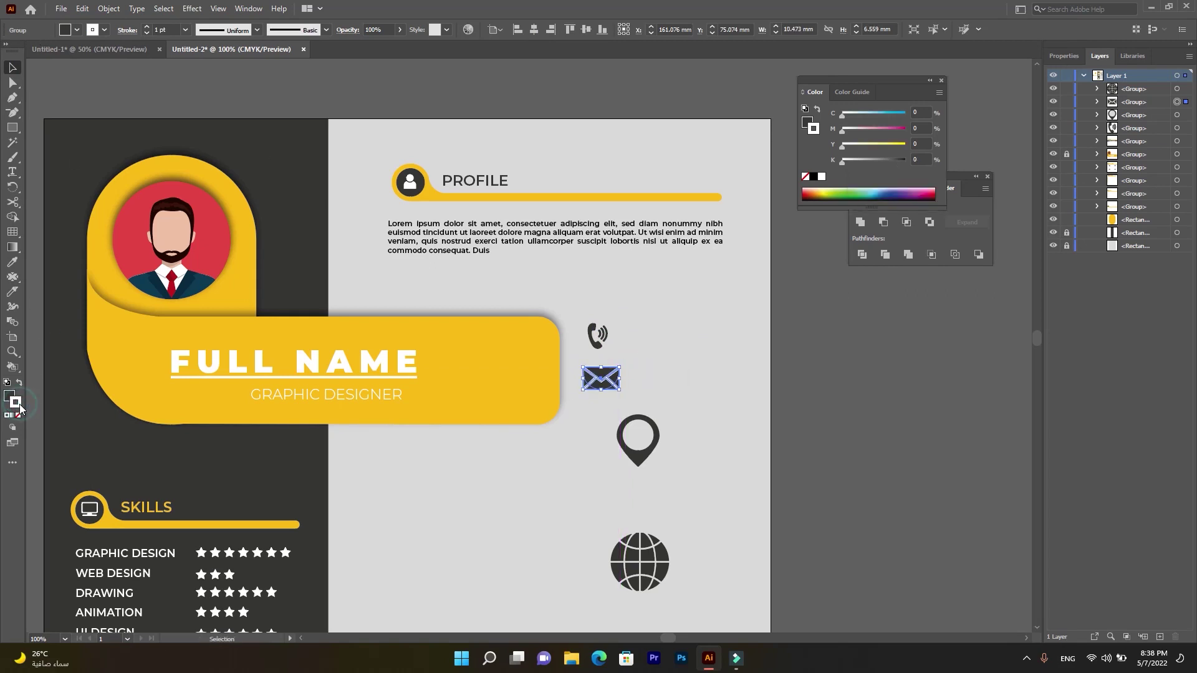
pyautogui.click(12, 262)
pyautogui.click(702, 367)
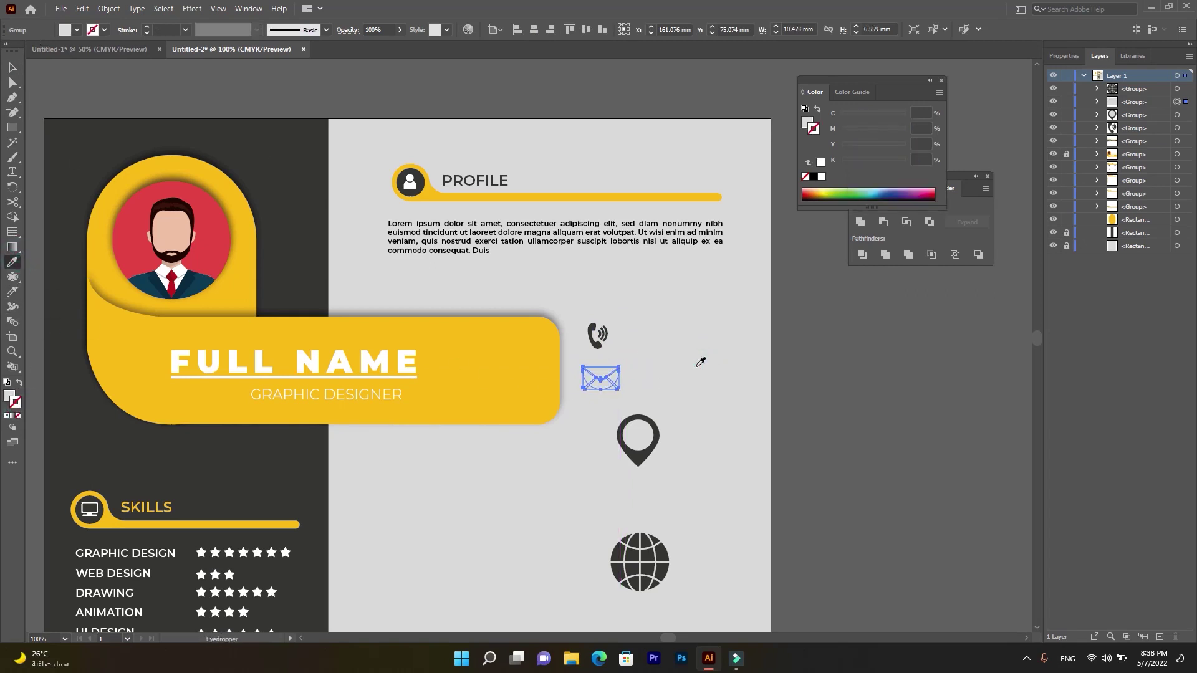
pyautogui.click(19, 383)
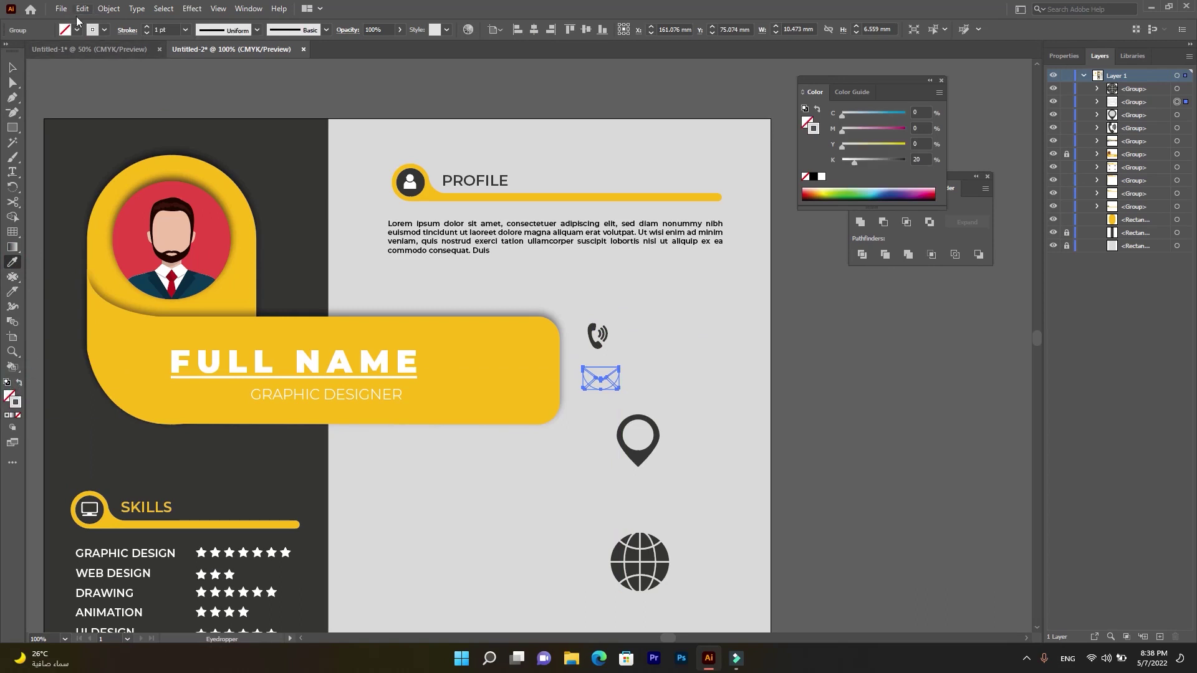
pyautogui.click(77, 30)
pyautogui.click(29, 89)
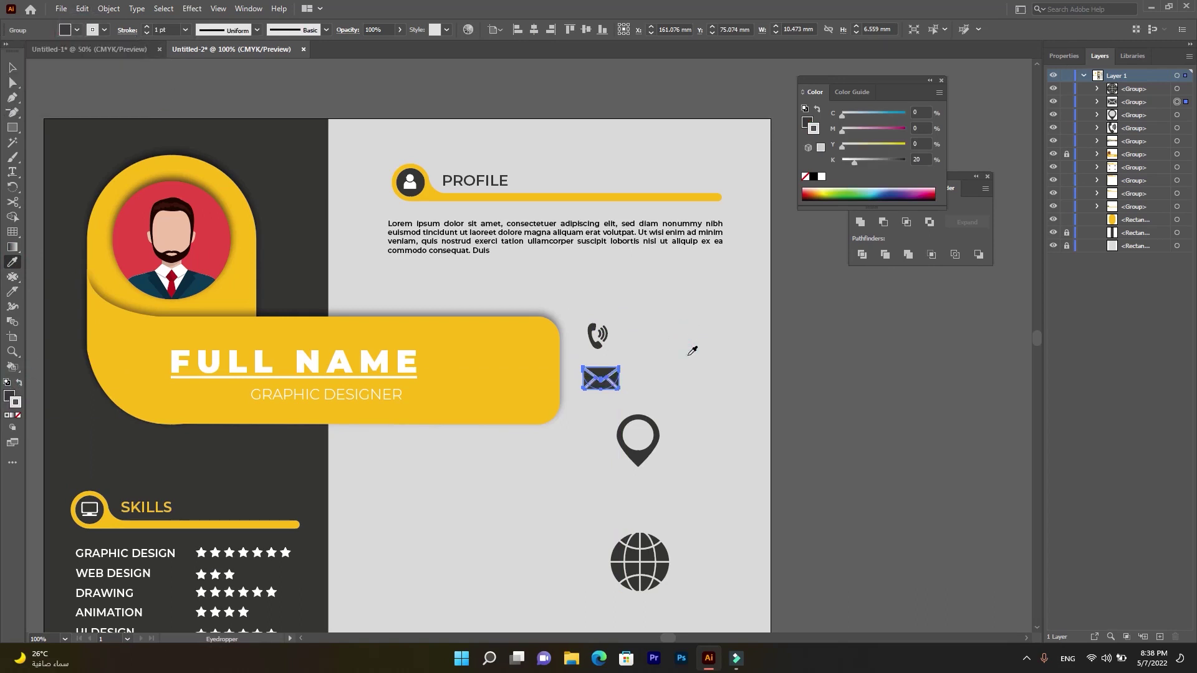
pyautogui.click(12, 67)
# Adjust the envelope's size, then shrink the location pin and place it below.
pyautogui.hotkey('ctrl', '+')
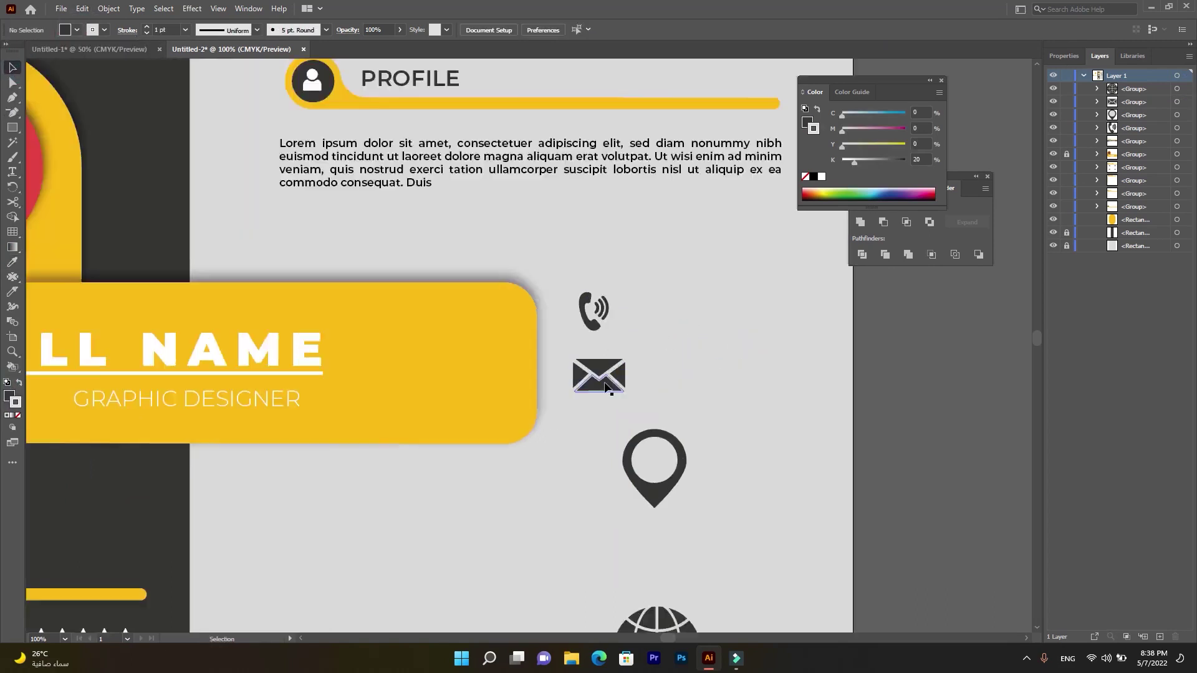
pyautogui.hotkey('ctrl', '+')
pyautogui.hotkey('ctrl', '+')
pyautogui.moveTo(651, 337); pyautogui.dragTo(630, 328)
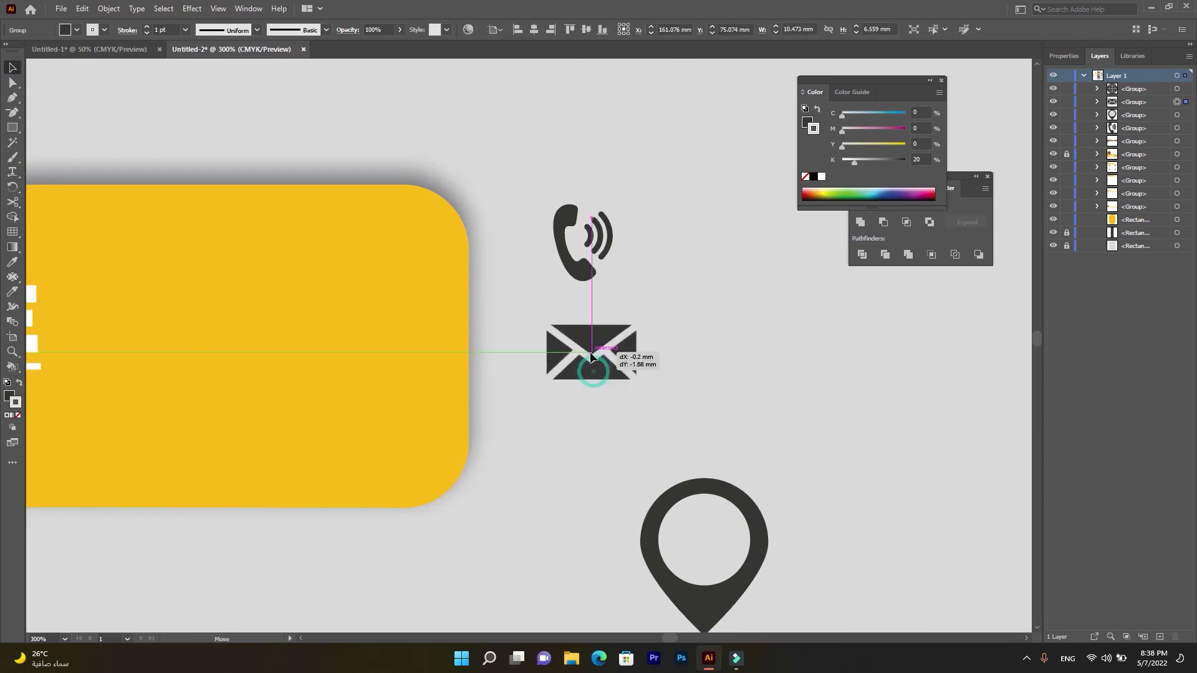
pyautogui.click(768, 510)
pyautogui.moveTo(768, 478)
pyautogui.mouseDown()
pyautogui.moveTo(734, 520)
pyautogui.moveTo(610, 435)
pyautogui.mouseUp()
# Shrink the globe under the pin and move the icon stack up together.
pyautogui.scroll(-2, 630, 466)
pyautogui.hotkey('ctrl', '-')
pyautogui.hotkey('ctrl', '-')
pyautogui.hotkey('ctrl', '-')
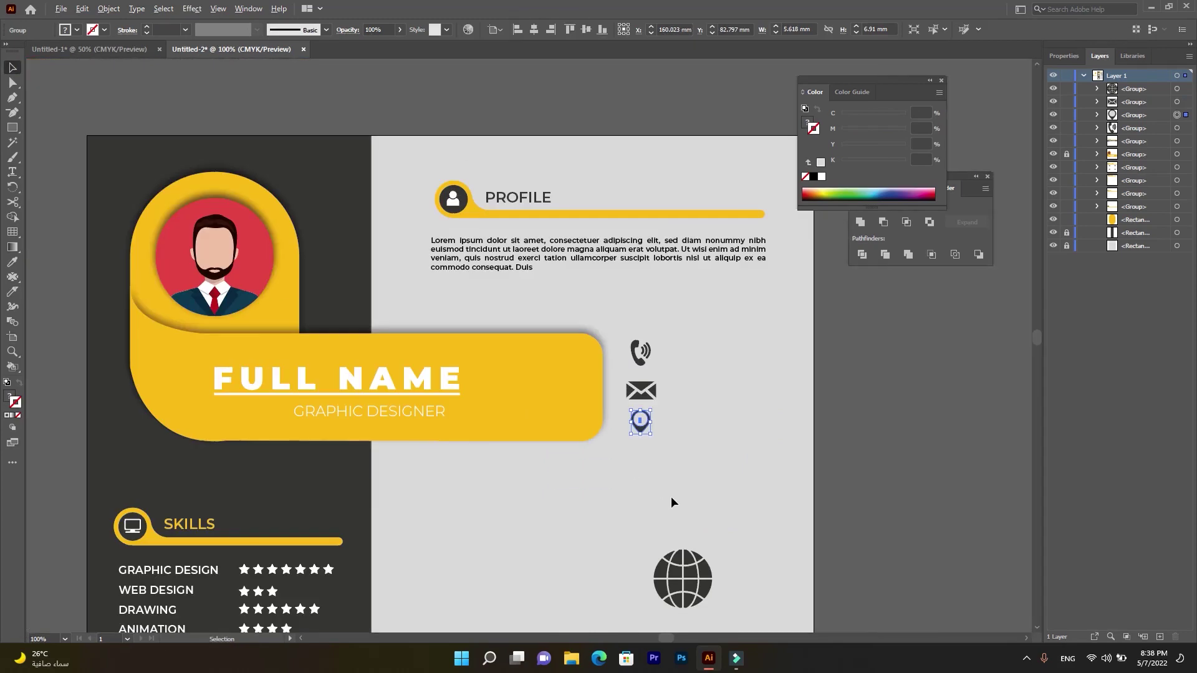
pyautogui.click(692, 586)
pyautogui.moveTo(711, 551)
pyautogui.mouseDown()
pyautogui.moveTo(696, 567)
pyautogui.moveTo(640, 458)
pyautogui.mouseUp()
pyautogui.moveTo(619, 336); pyautogui.dragTo(649, 404)
pyautogui.hotkey('ctrl', 'z')
pyautogui.click(694, 443)
pyautogui.moveTo(693, 487); pyautogui.dragTo(639, 332)
pyautogui.click(662, 370)
# Select phone, envelope, pin and globe and apply Vertical Distribute Center.
pyautogui.keyDown('alt'); pyautogui.scroll(1, 653, 395); pyautogui.keyUp('alt')
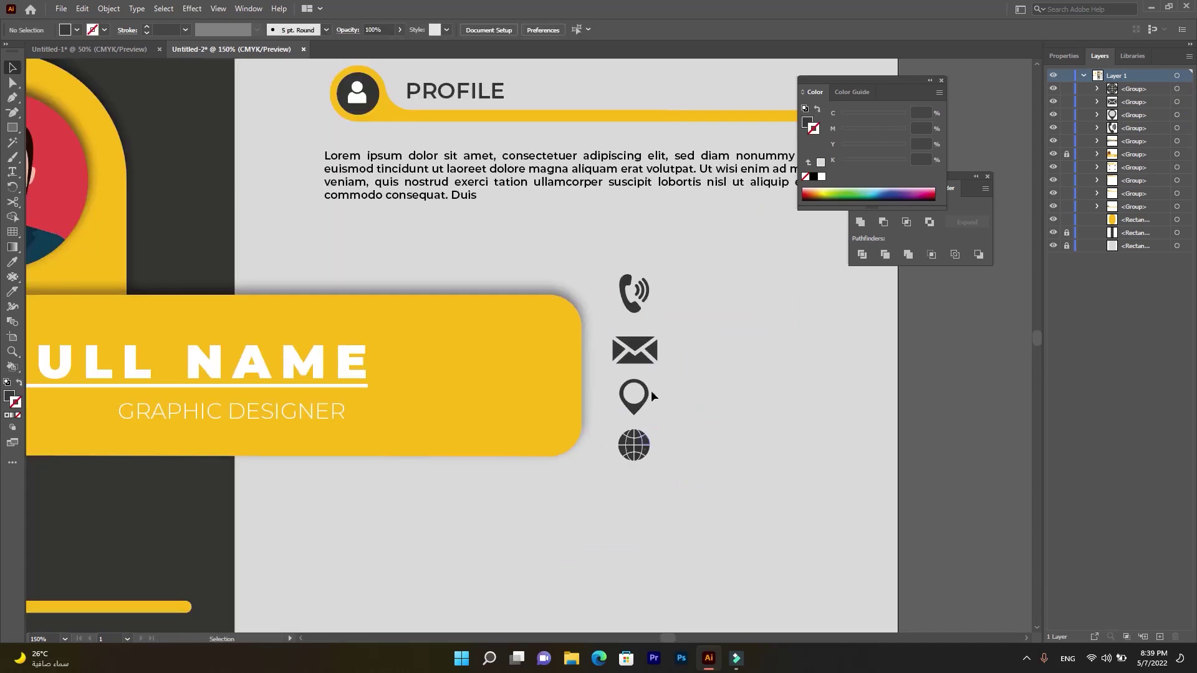
pyautogui.click(633, 292)
pyautogui.keyDown('shift'); pyautogui.click(634, 351); pyautogui.keyUp('shift')
pyautogui.keyDown('shift'); pyautogui.click(634, 397); pyautogui.keyUp('shift')
pyautogui.keyDown('shift'); pyautogui.click(634, 445); pyautogui.keyUp('shift')
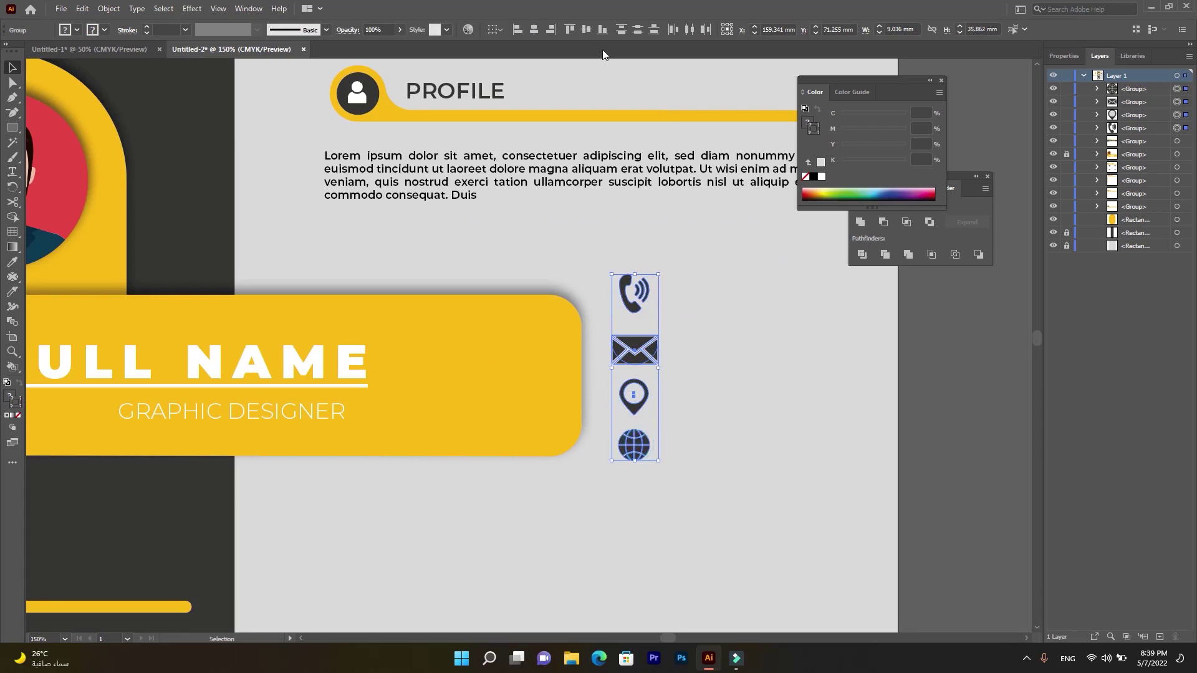
pyautogui.click(637, 29)
pyautogui.click(744, 337)
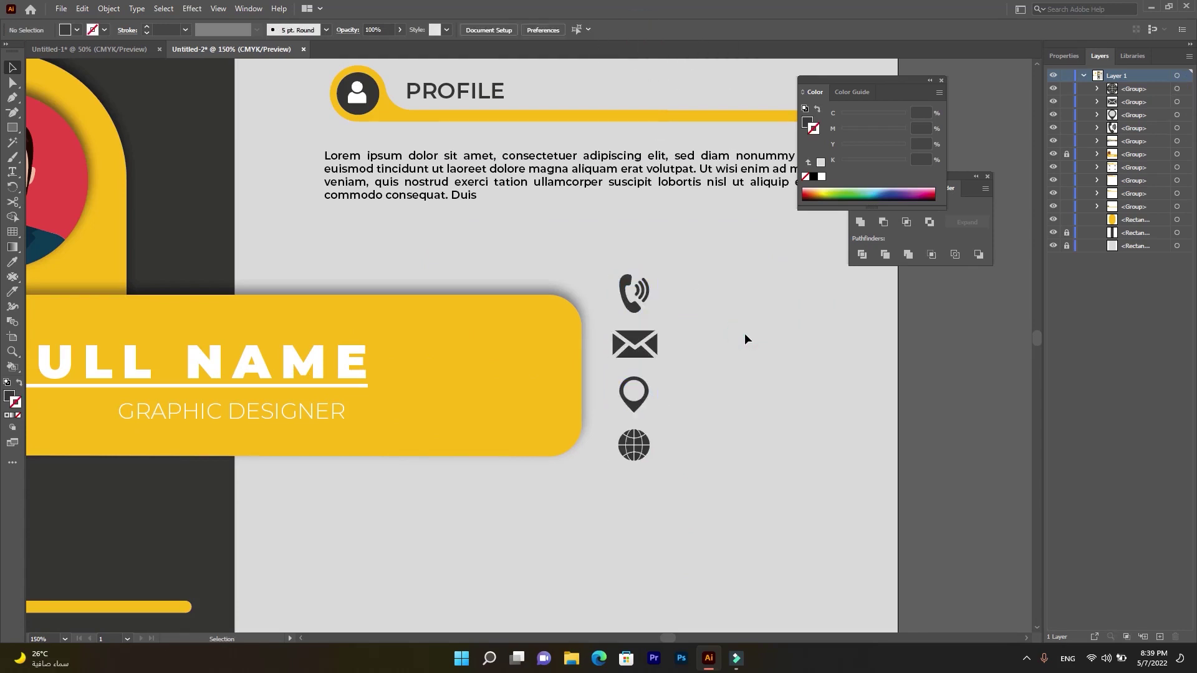
# Draw a thin rectangle line running right from the phone icon.
pyautogui.moveTo(12, 127); pyautogui.dragTo(61, 129)
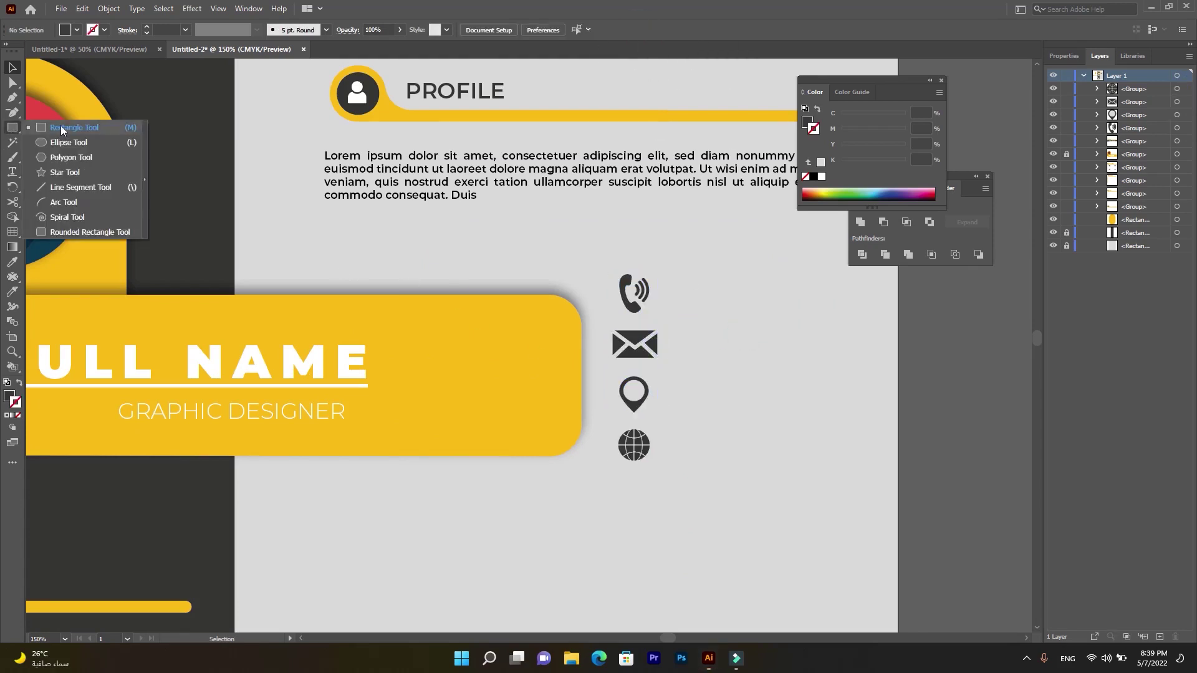
pyautogui.click(50, 129)
pyautogui.moveTo(629, 316); pyautogui.dragTo(847, 317)
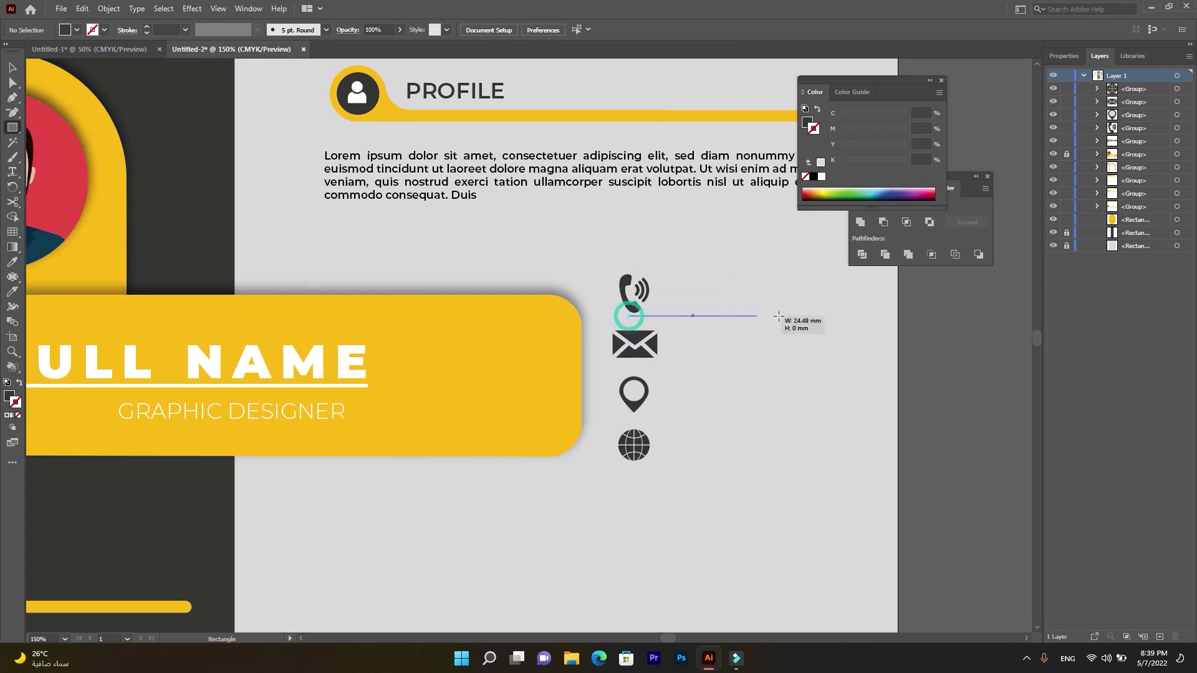
pyautogui.press('v')
pyautogui.click(820, 361)
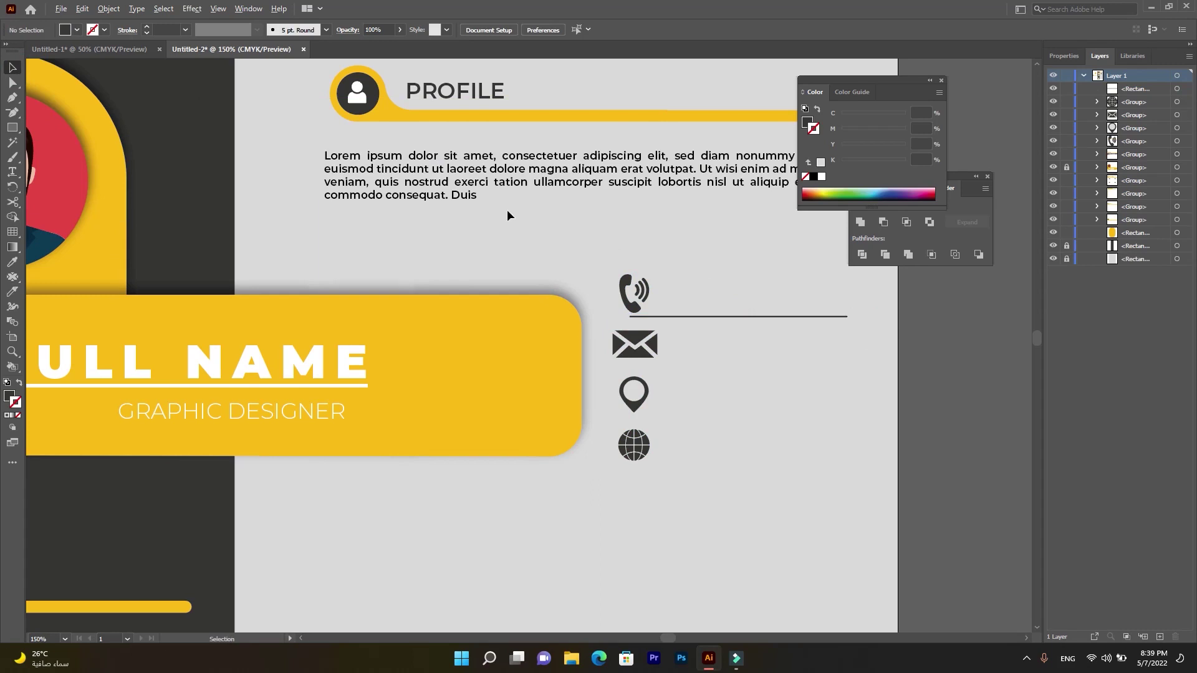
pyautogui.scroll(2, 561, 240)
pyautogui.moveTo(607, 265); pyautogui.dragTo(242, 213)
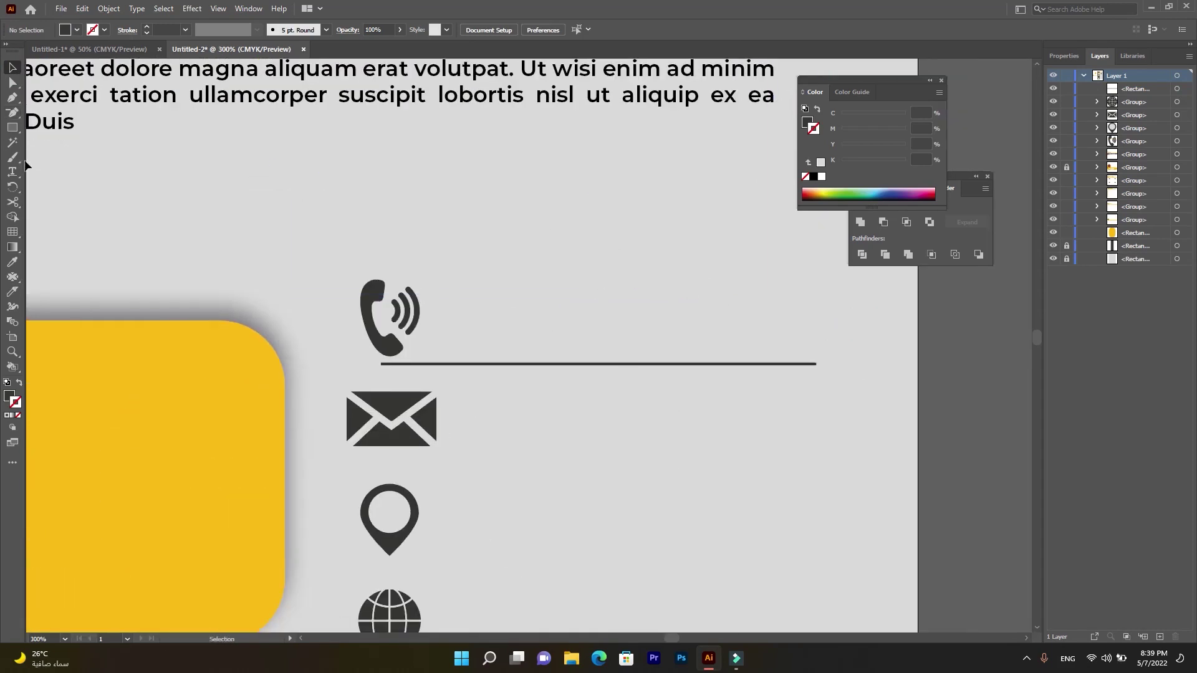
# Add a bold 'PHONE' label beside the phone icon.
pyautogui.click(12, 171)
pyautogui.click(695, 475)
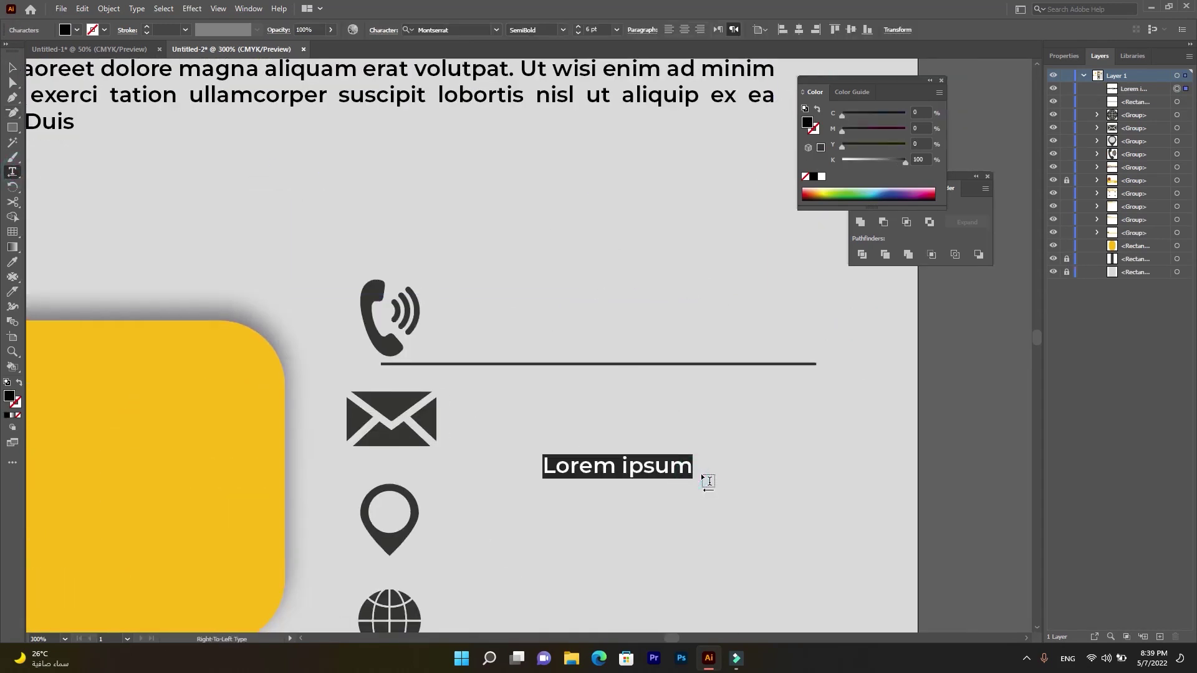
pyautogui.write('PHONE')
pyautogui.click(12, 67)
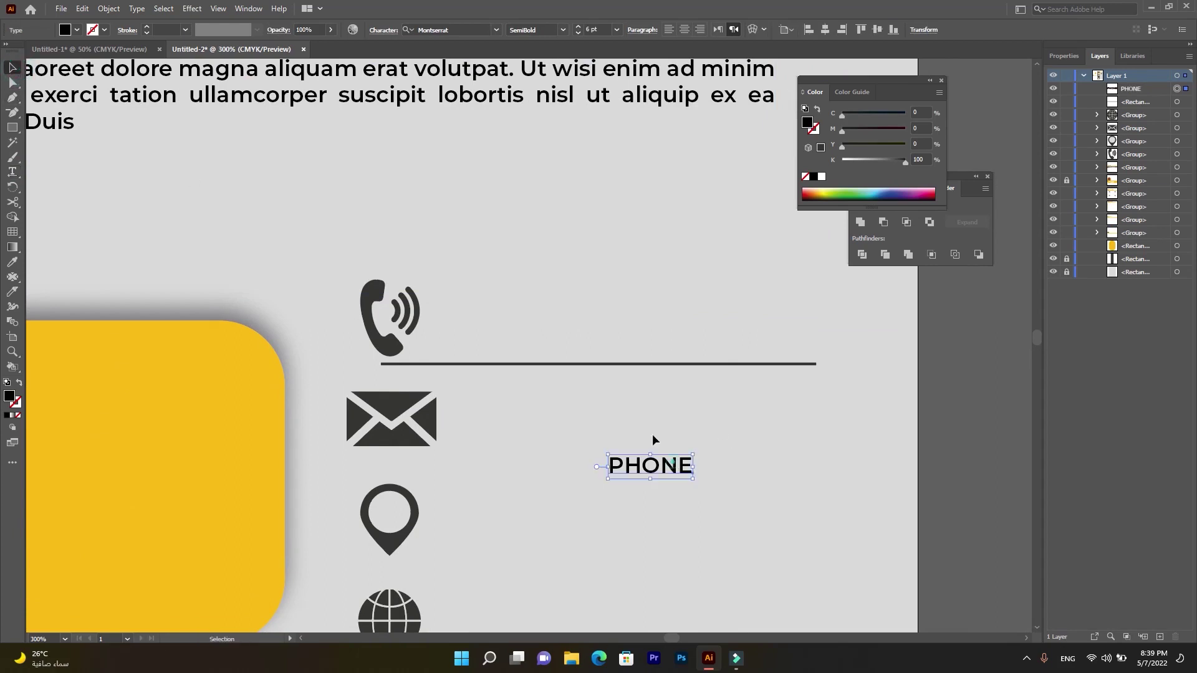
pyautogui.moveTo(652, 461); pyautogui.dragTo(496, 299)
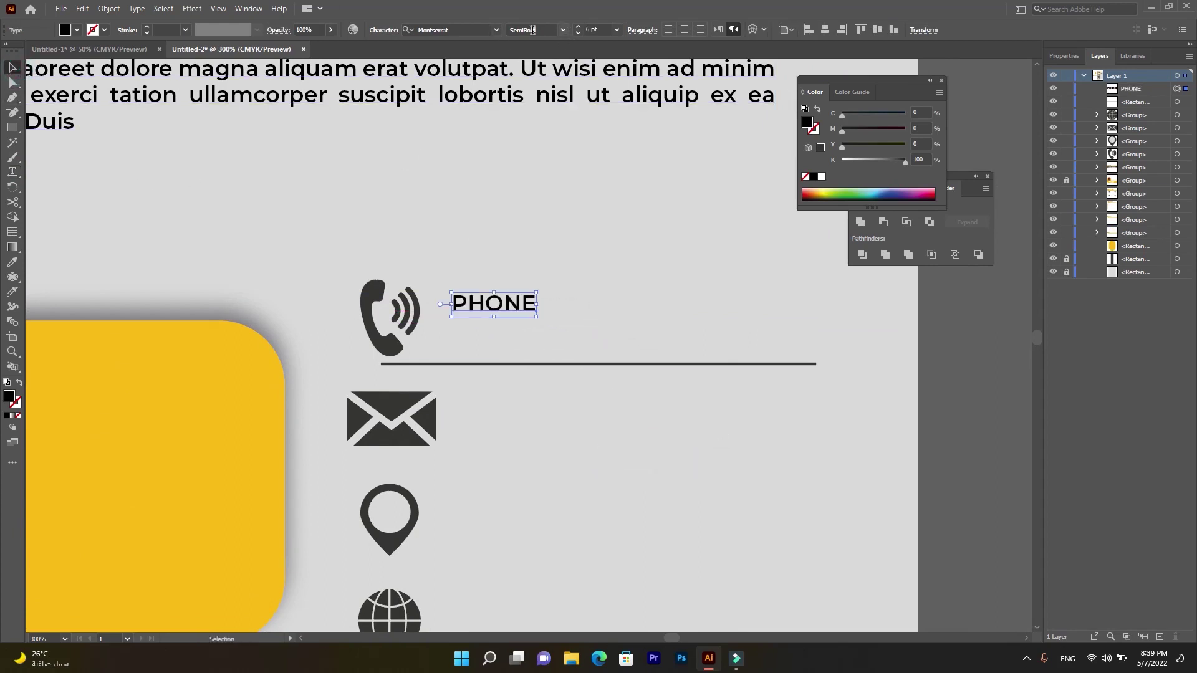
pyautogui.click(563, 31)
pyautogui.click(536, 210)
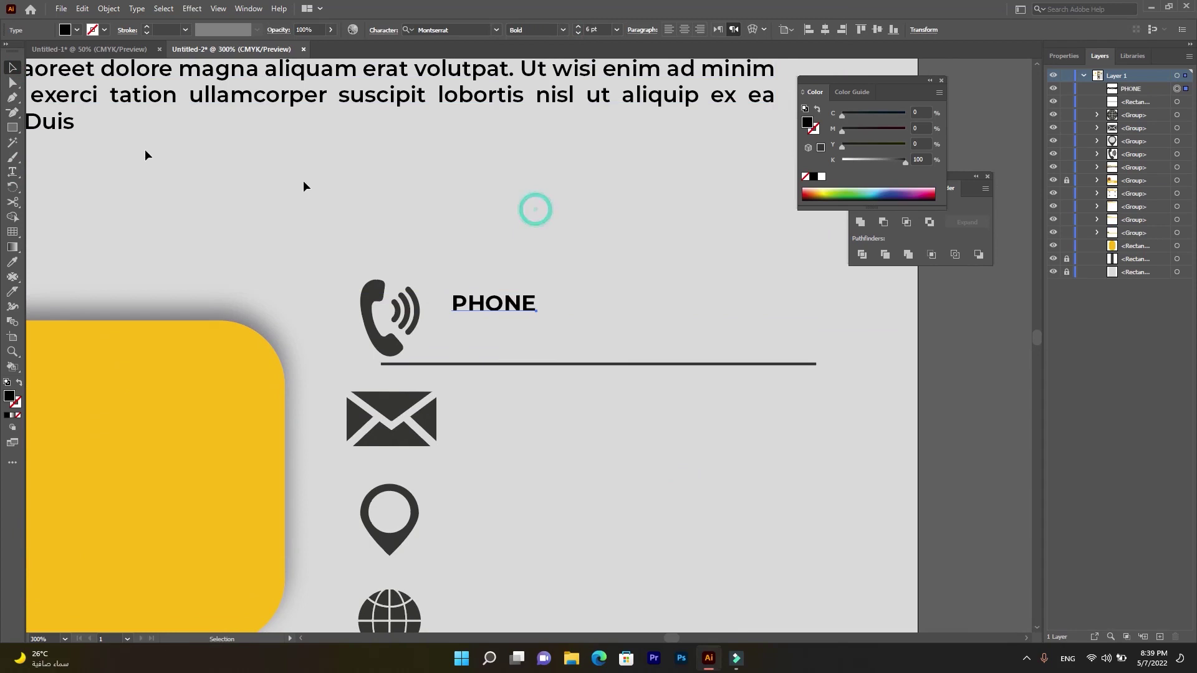
# Start a phone-number text line under PHONE, set to left-to-right direction.
pyautogui.click(12, 171)
pyautogui.click(469, 337)
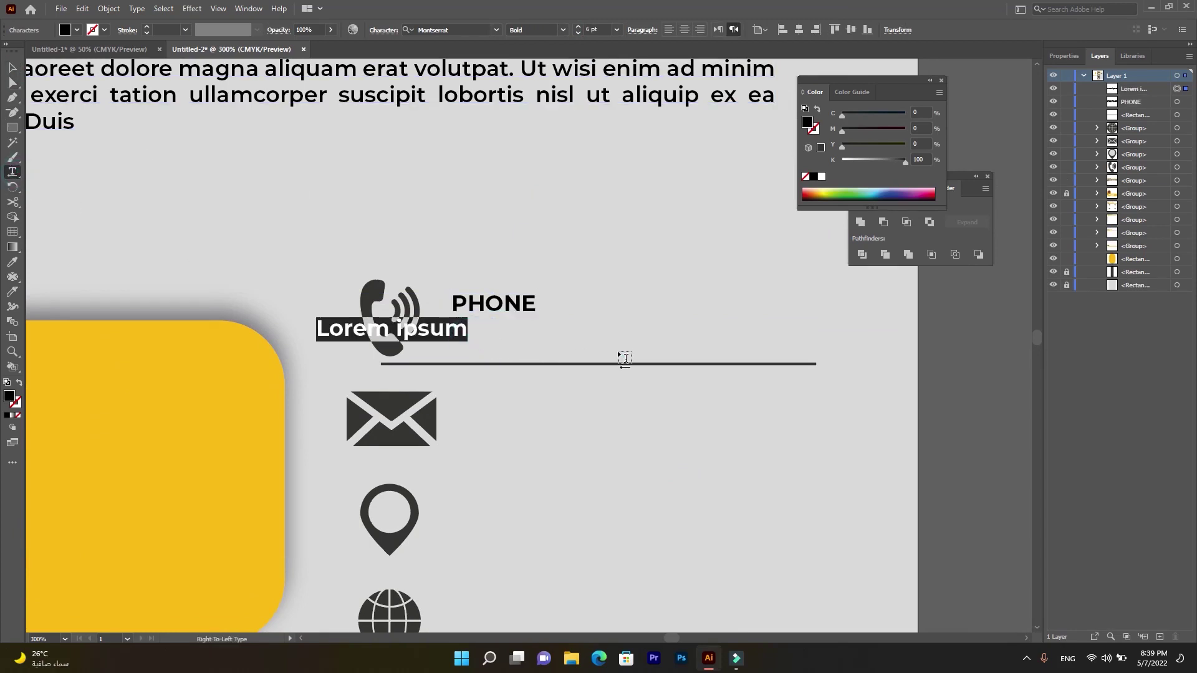
pyautogui.write('+2')
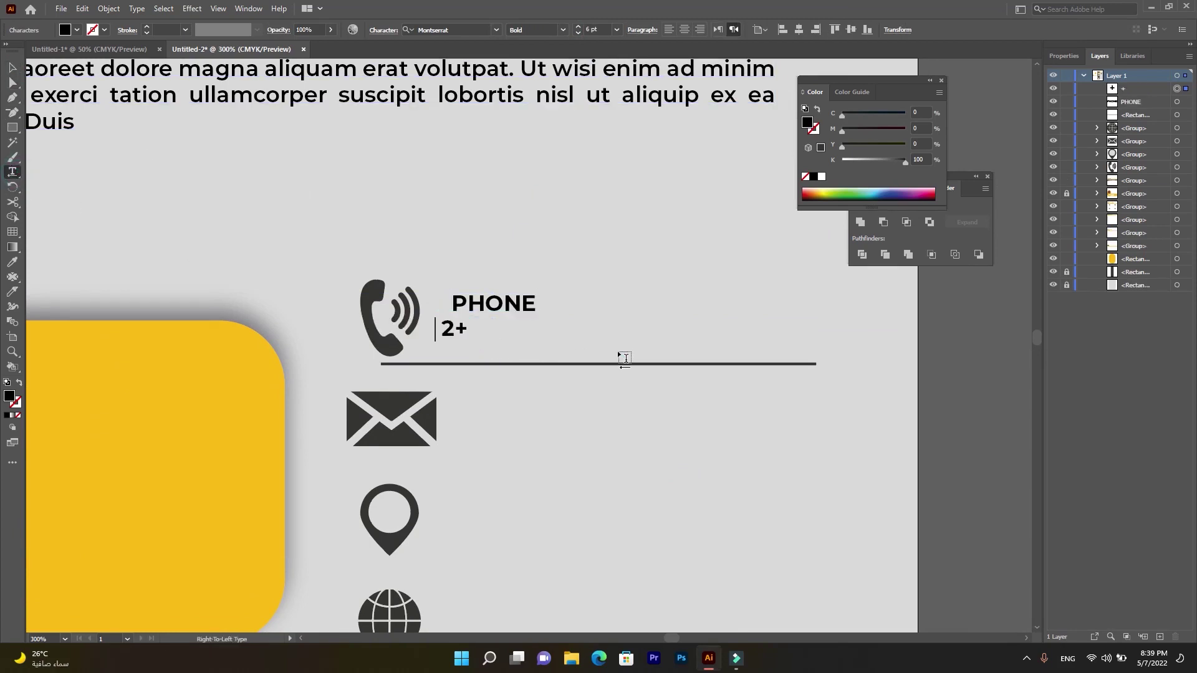
pyautogui.hotkey('ctrl', 'z')
pyautogui.click(720, 30)
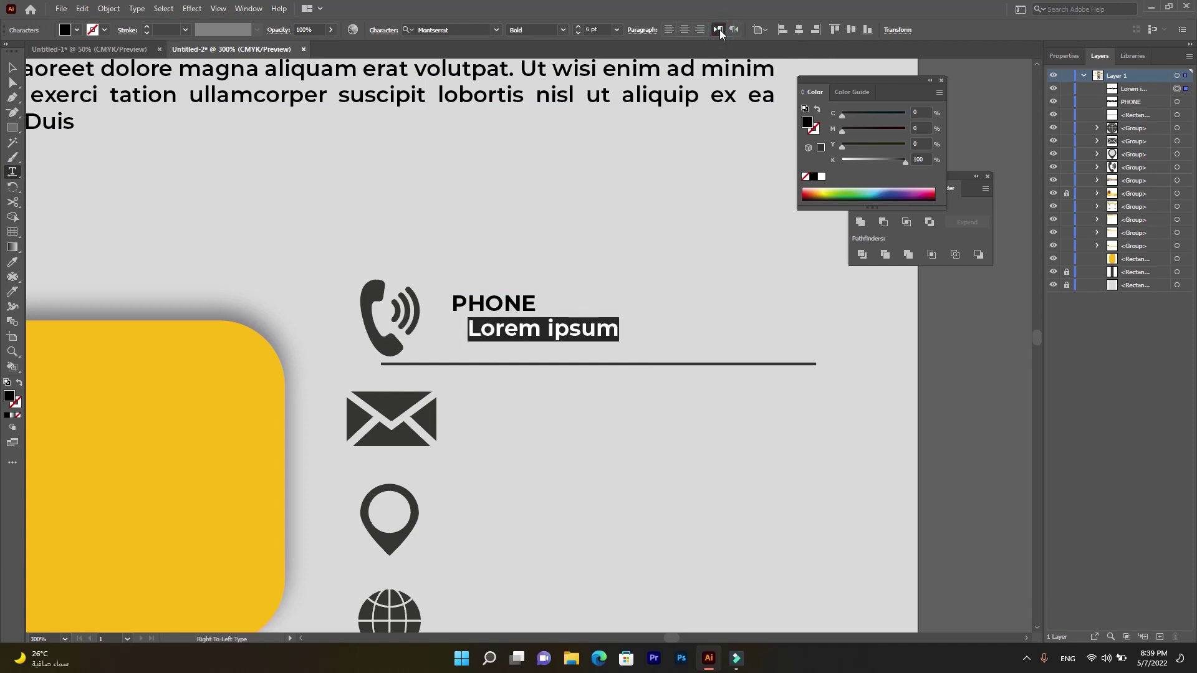
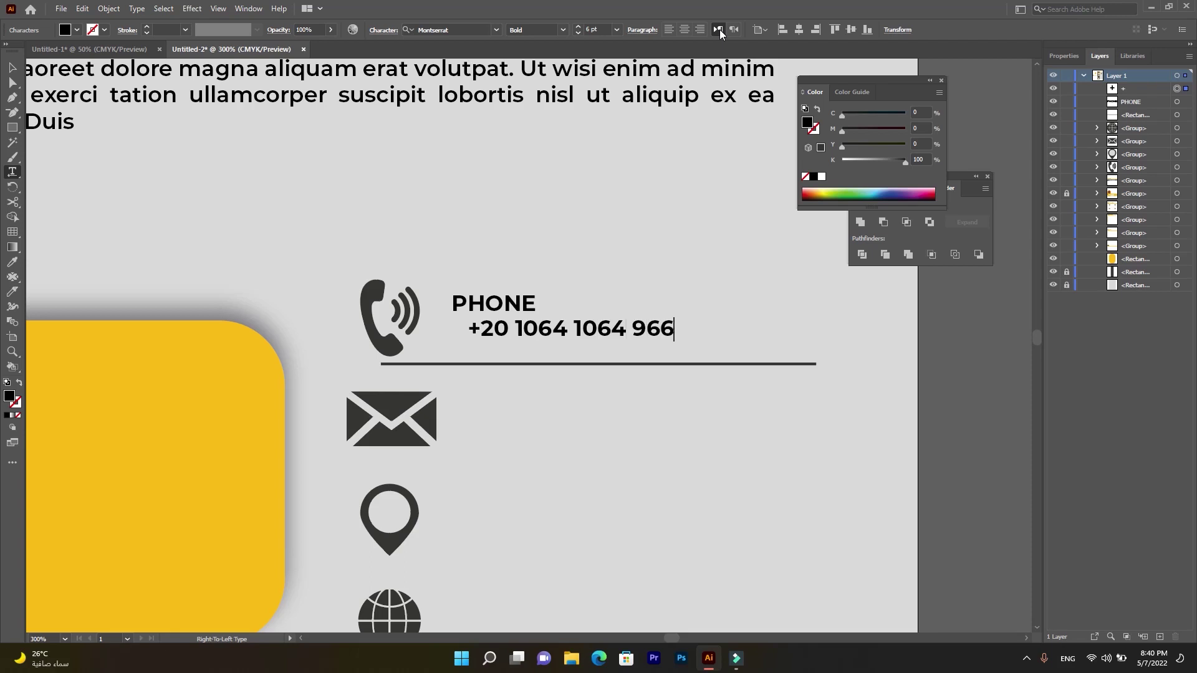
# Place the number under PHONE and repeat the label, number and divider beside the envelope, pin and globe.
pyautogui.press('Escape')
pyautogui.moveTo(584, 337); pyautogui.dragTo(566, 351)
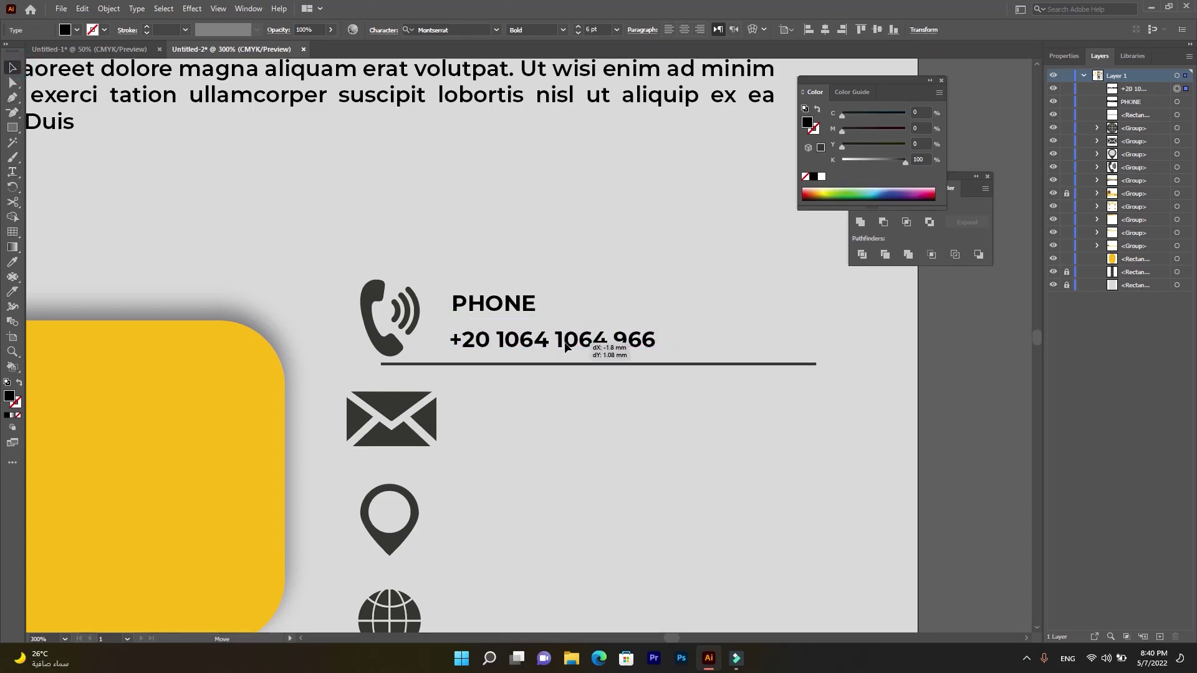
pyautogui.scroll(-1, 617, 376)
pyautogui.moveTo(521, 280); pyautogui.dragTo(514, 373)
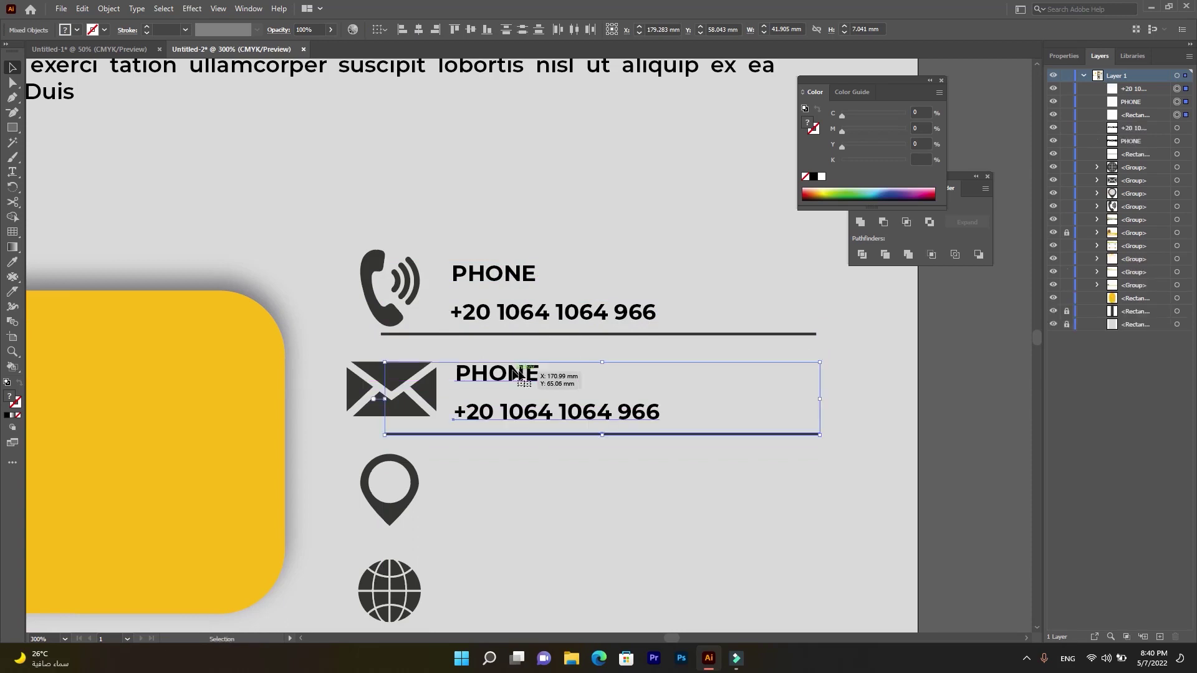
pyautogui.hotkey('ctrl', 'd')
pyautogui.hotkey('ctrl', 'd')
pyautogui.scroll(-2, 242, 261)
pyautogui.click(14, 174)
# Rename the copied PHONE labels to EMAIL, LOCATION and WEBSITE.
pyautogui.doubleClick(518, 328)
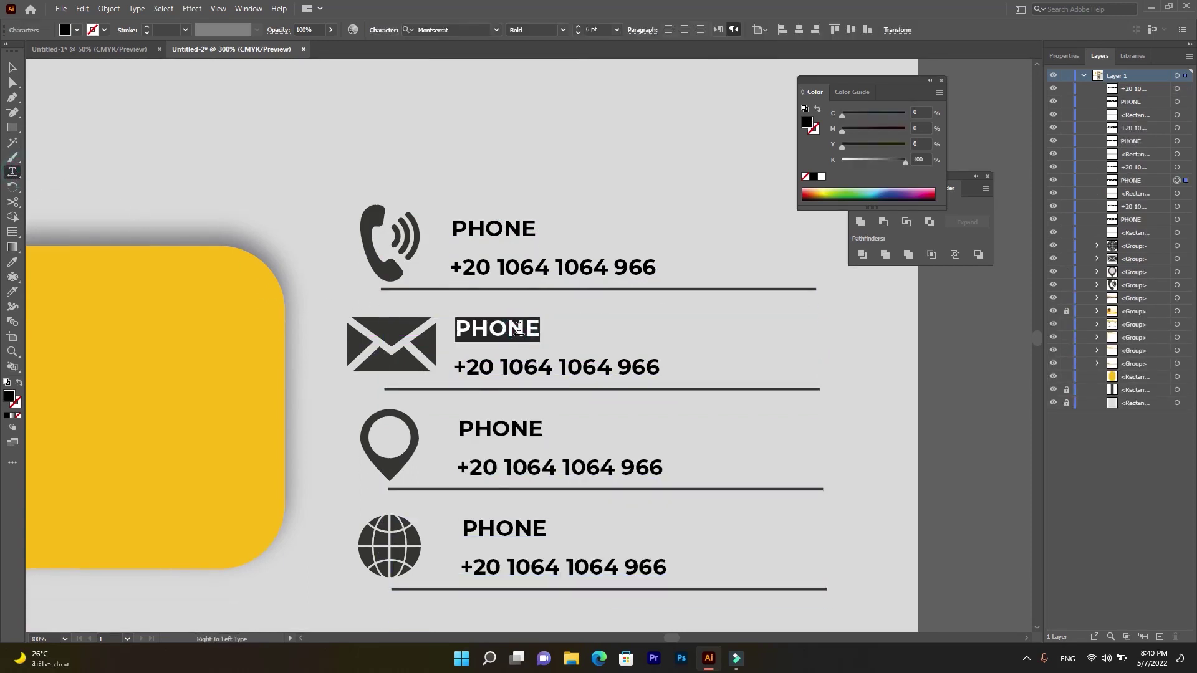
pyautogui.write('EMAIL')
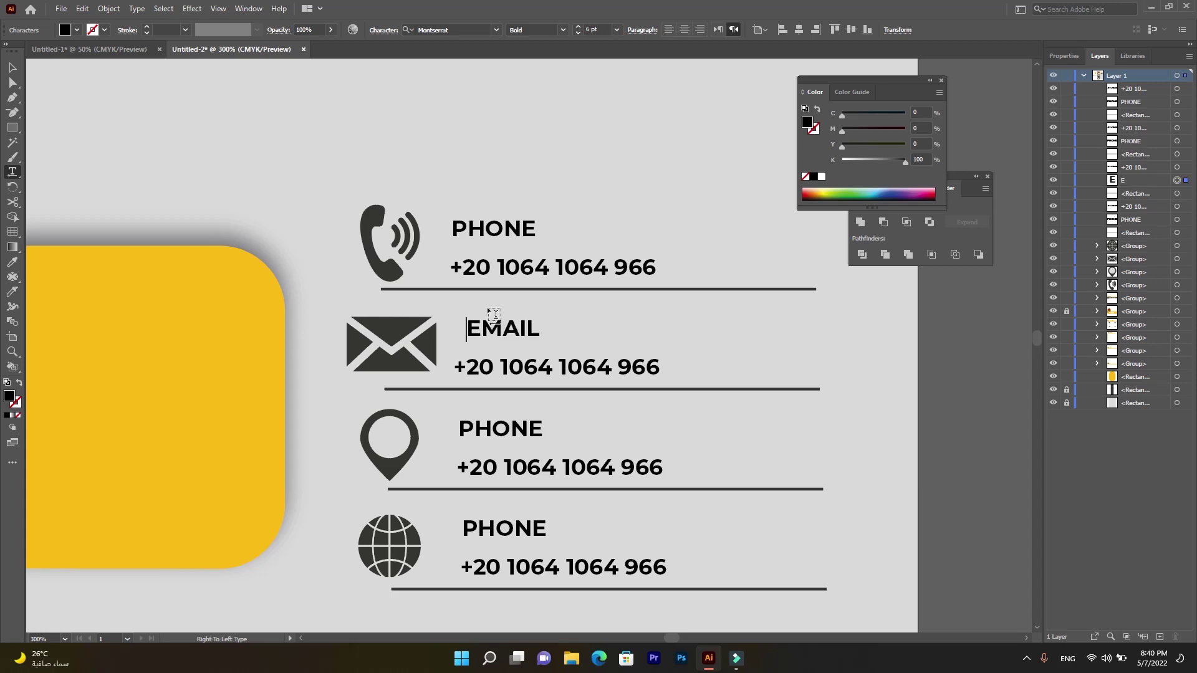
pyautogui.doubleClick(502, 425)
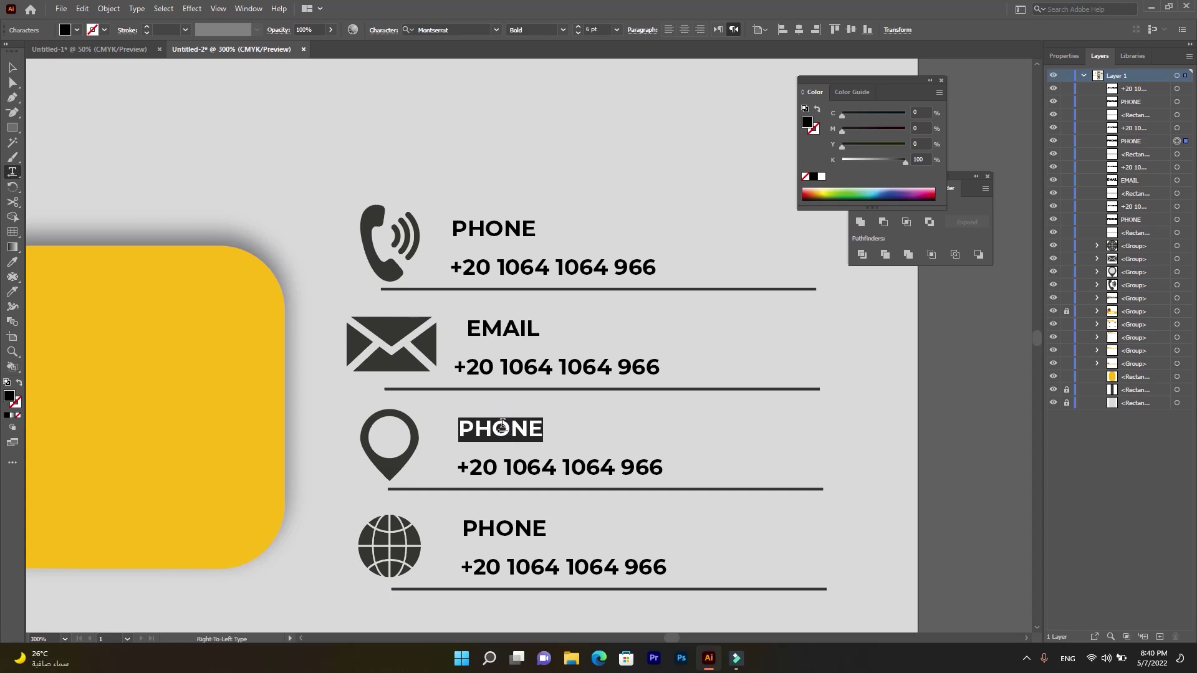
pyautogui.write(';O')
pyautogui.write('ON;')
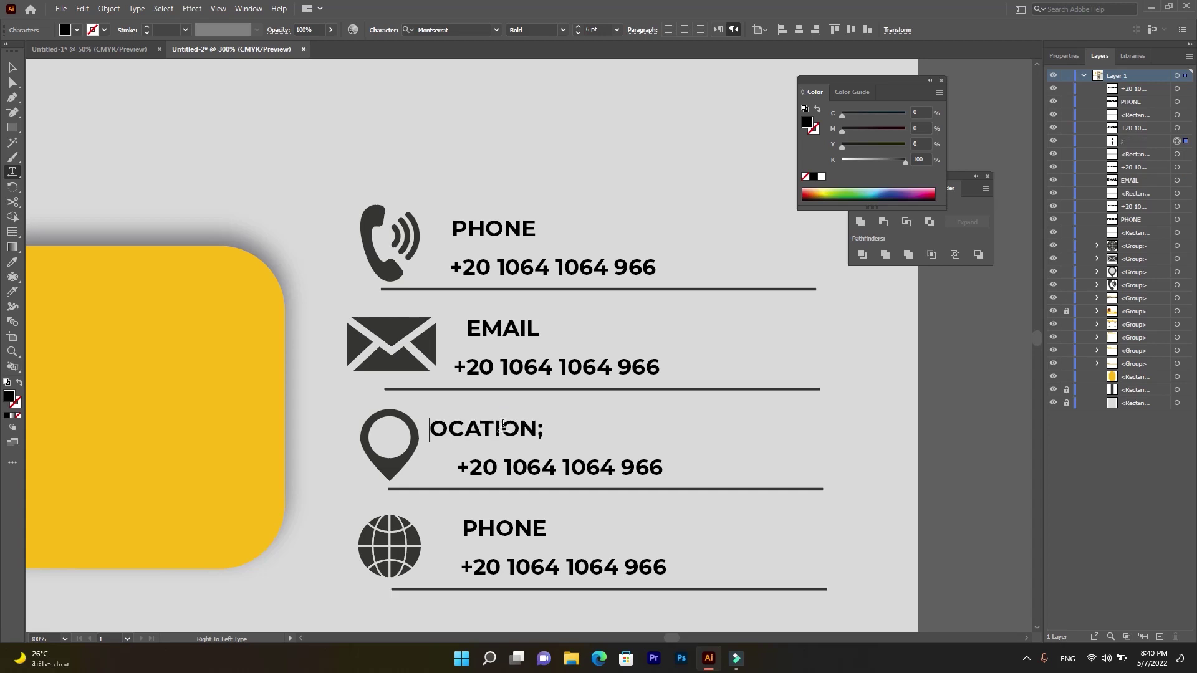
pyautogui.doubleClick(490, 430)
pyautogui.write('LO')
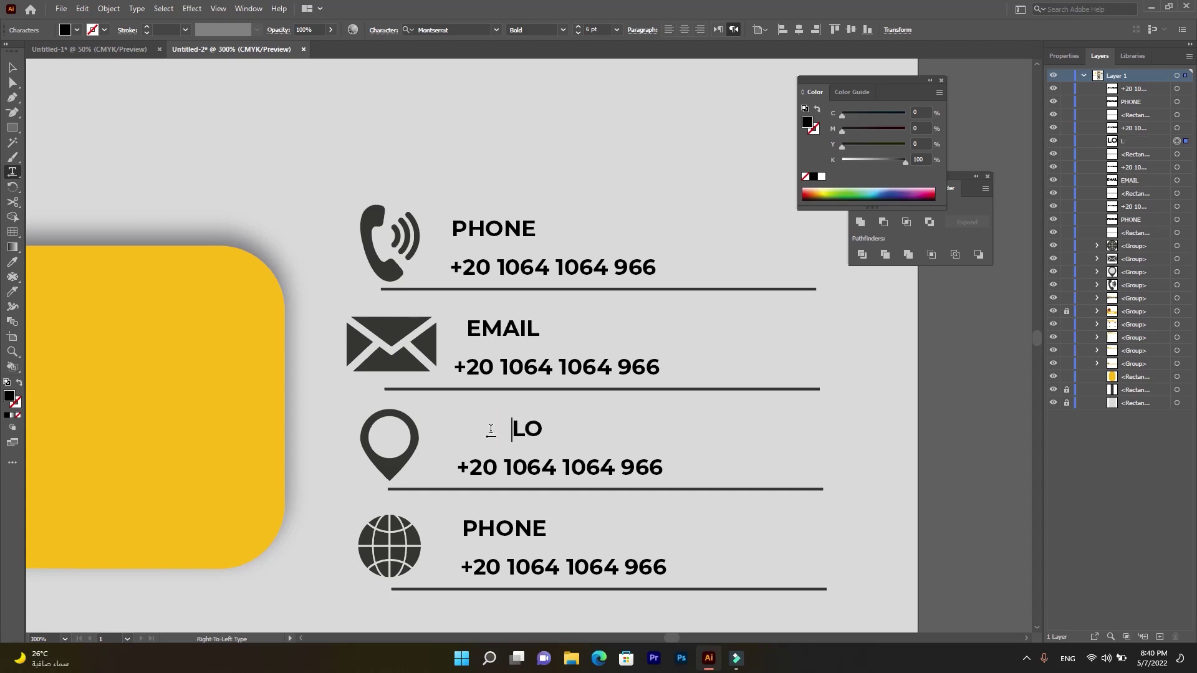
pyautogui.write('CATION')
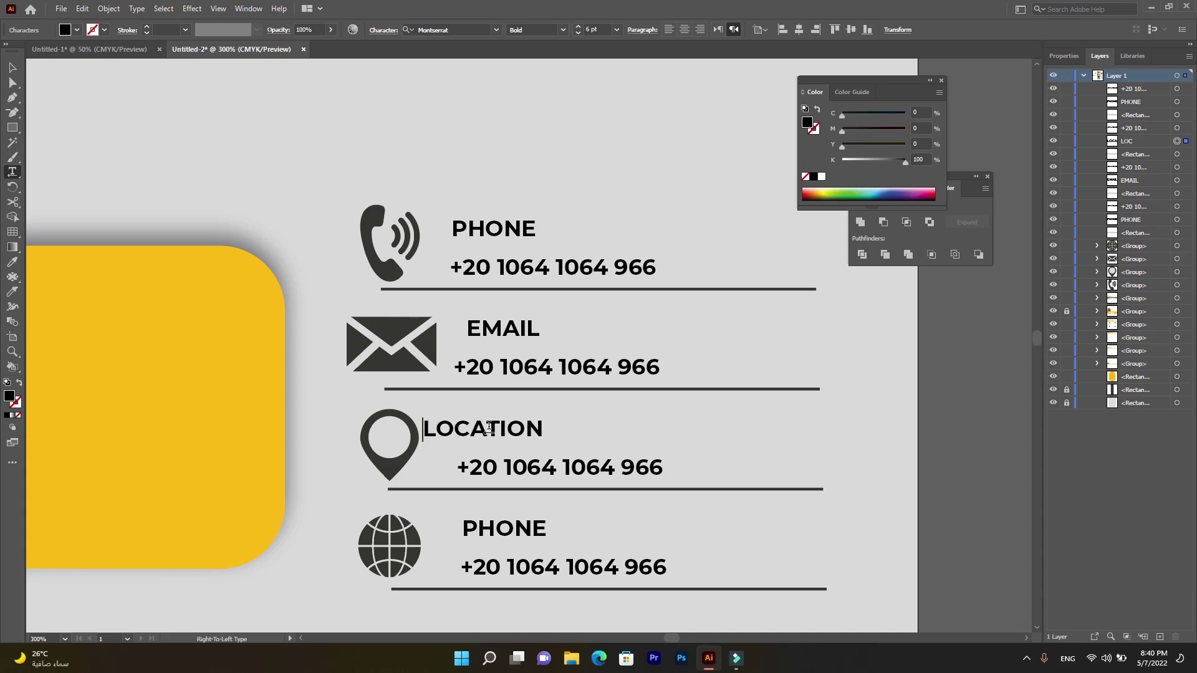
pyautogui.doubleClick(515, 530)
pyautogui.write('WEBSITE')
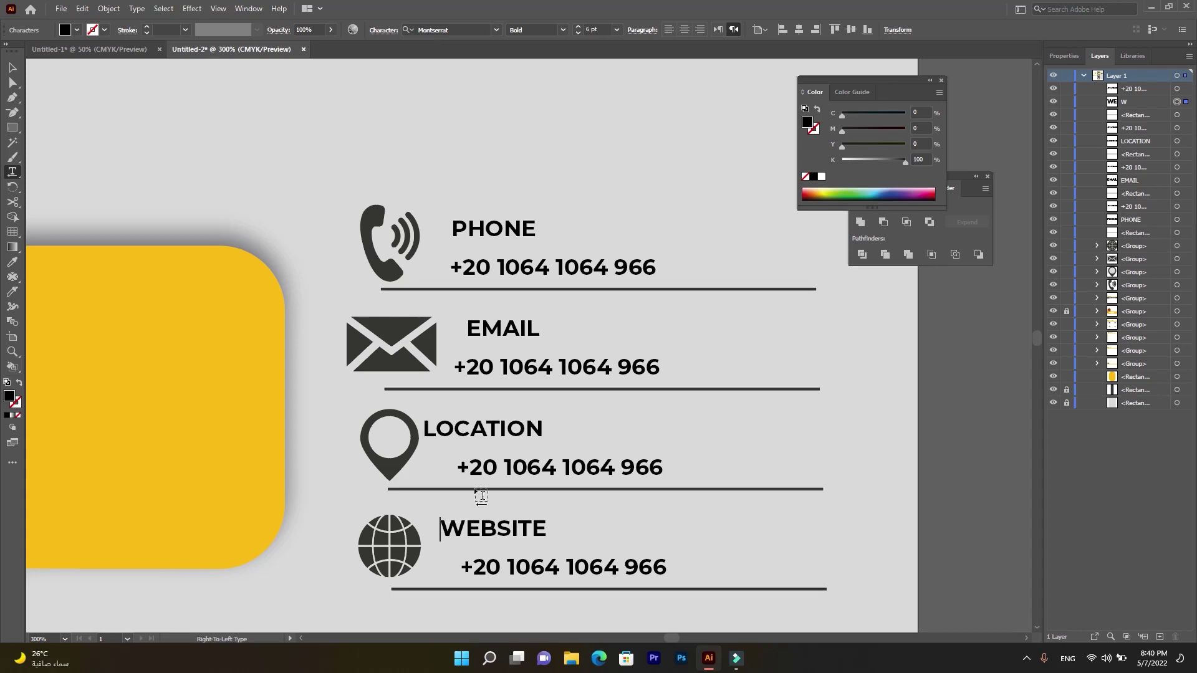
# Left-align the PHONE, EMAIL, LOCATION and WEBSITE labels and nudge them right.
pyautogui.press('Escape')
pyautogui.keyDown('shift'); pyautogui.click(492, 428); pyautogui.keyUp('shift')
pyautogui.keyDown('shift'); pyautogui.click(490, 329); pyautogui.keyUp('shift')
pyautogui.keyDown('shift'); pyautogui.click(494, 231); pyautogui.keyUp('shift')
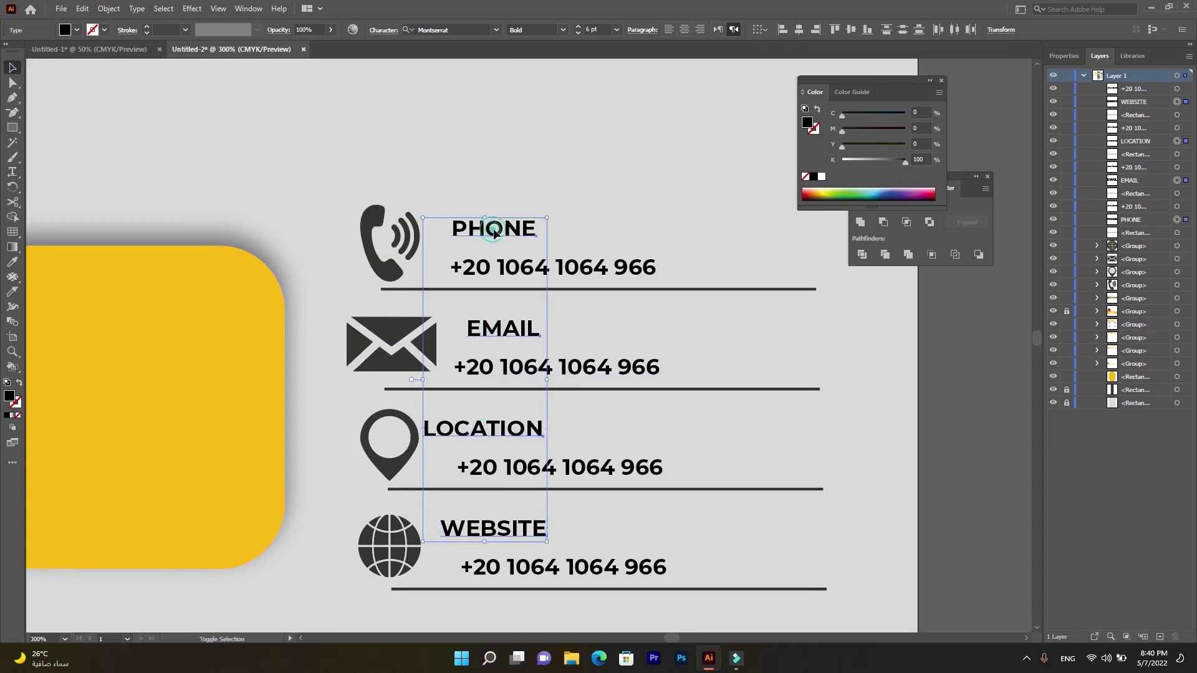
pyautogui.click(783, 30)
pyautogui.press('Right')
pyautogui.press('Right')
pyautogui.press('Right')
pyautogui.press('Right')
pyautogui.press('Right')
pyautogui.press('Right')
pyautogui.press('Right')
pyautogui.press('Right')
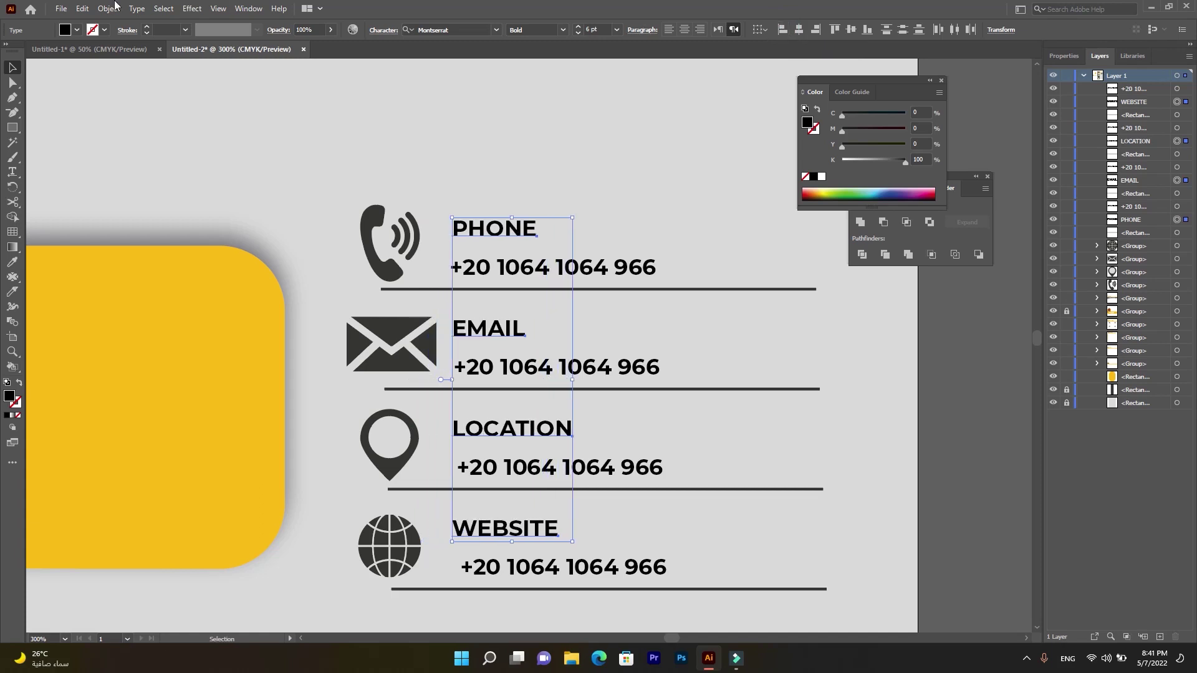
pyautogui.click(14, 178)
pyautogui.tripleClick(548, 358)
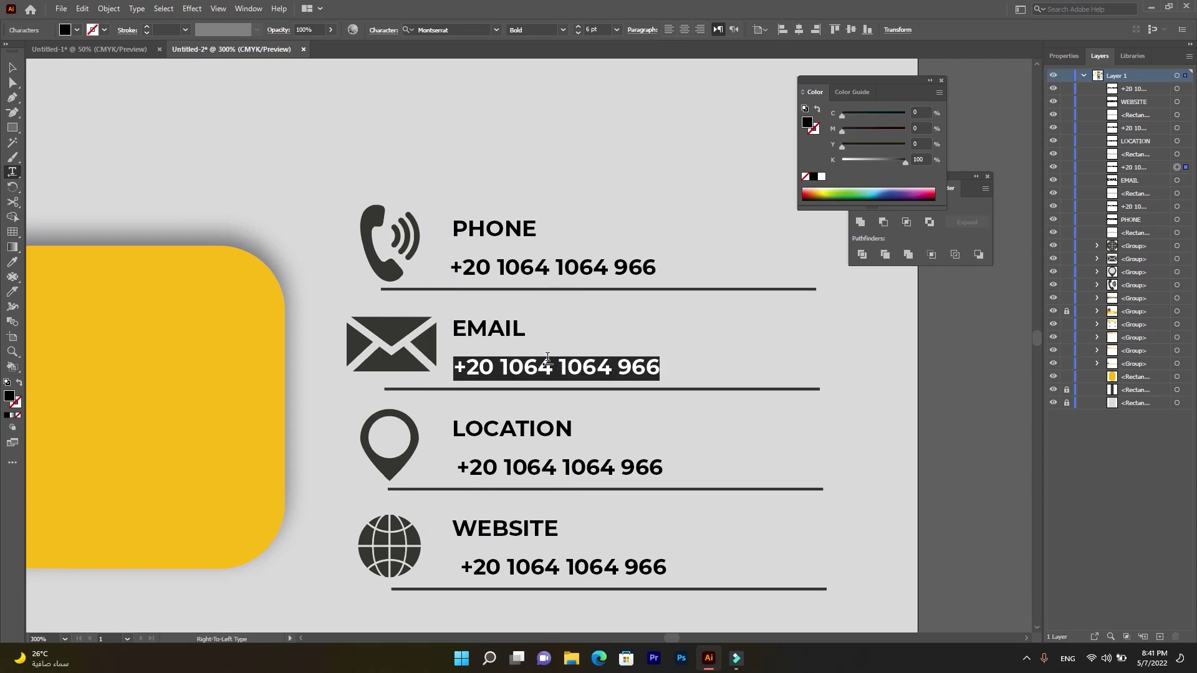
pyautogui.write('RESUME@EMAIL.COM')
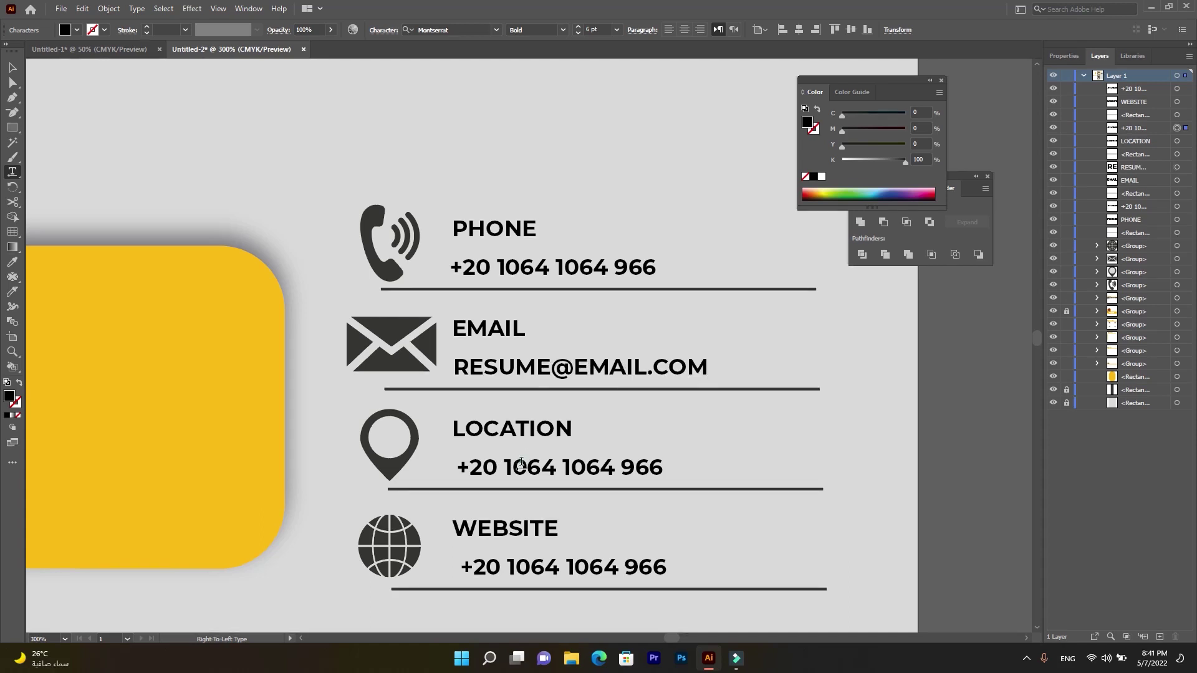
pyautogui.tripleClick(521, 464)
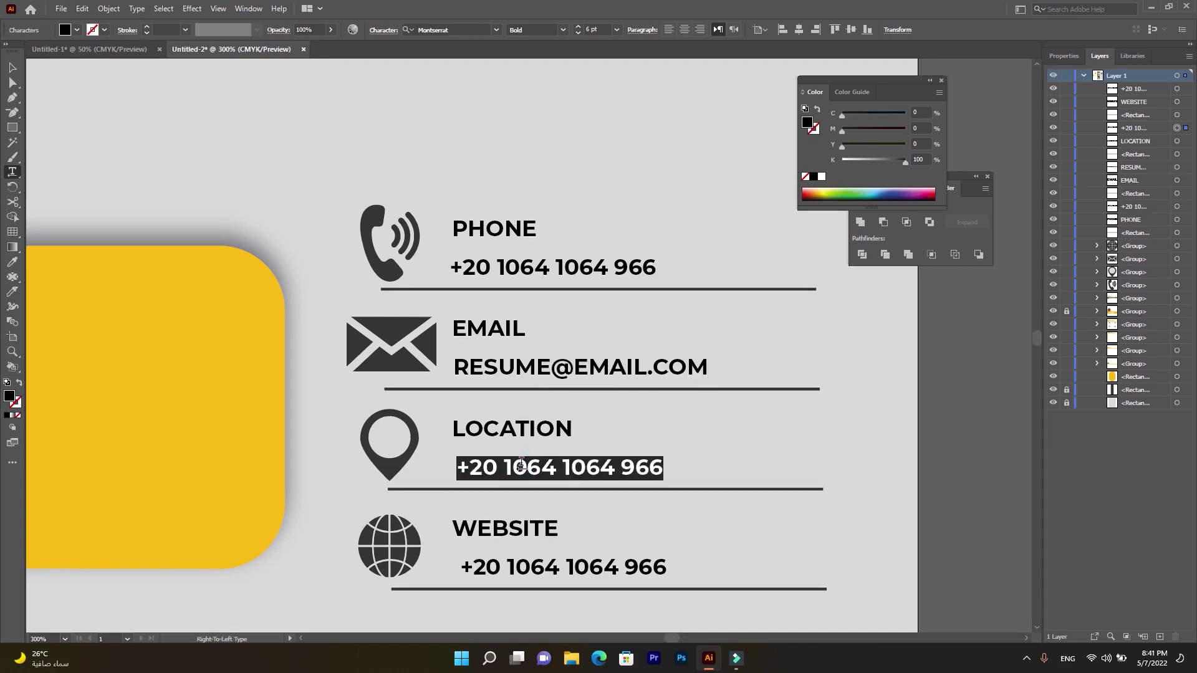
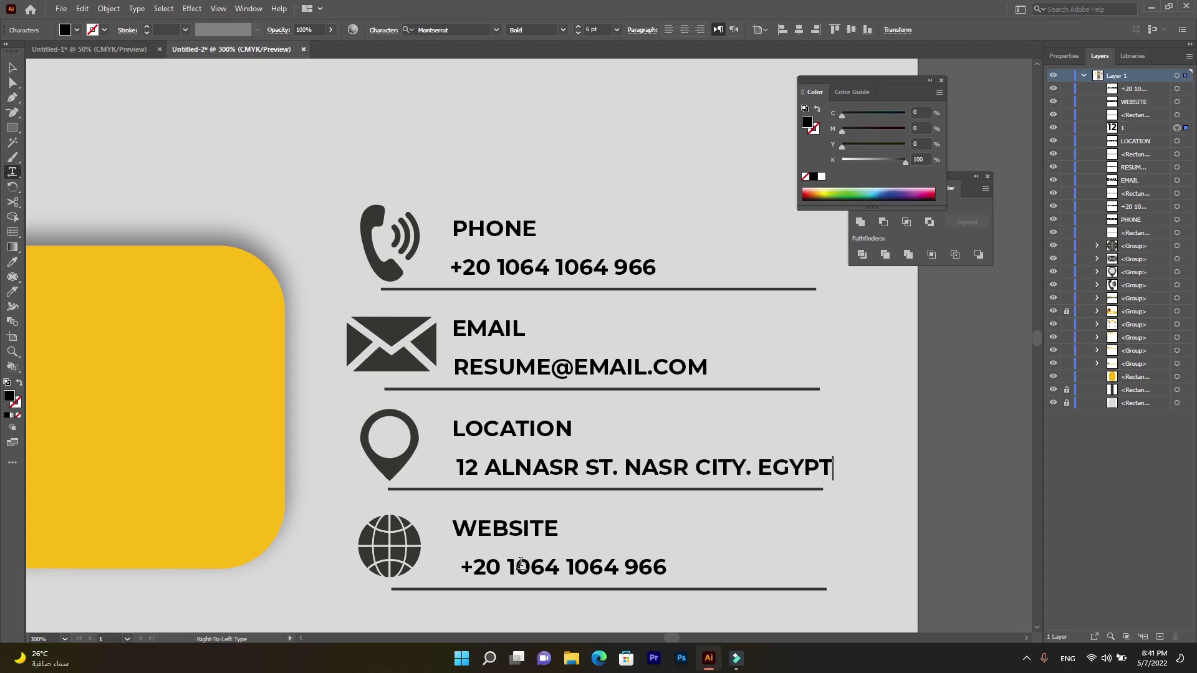
pyautogui.tripleClick(522, 564)
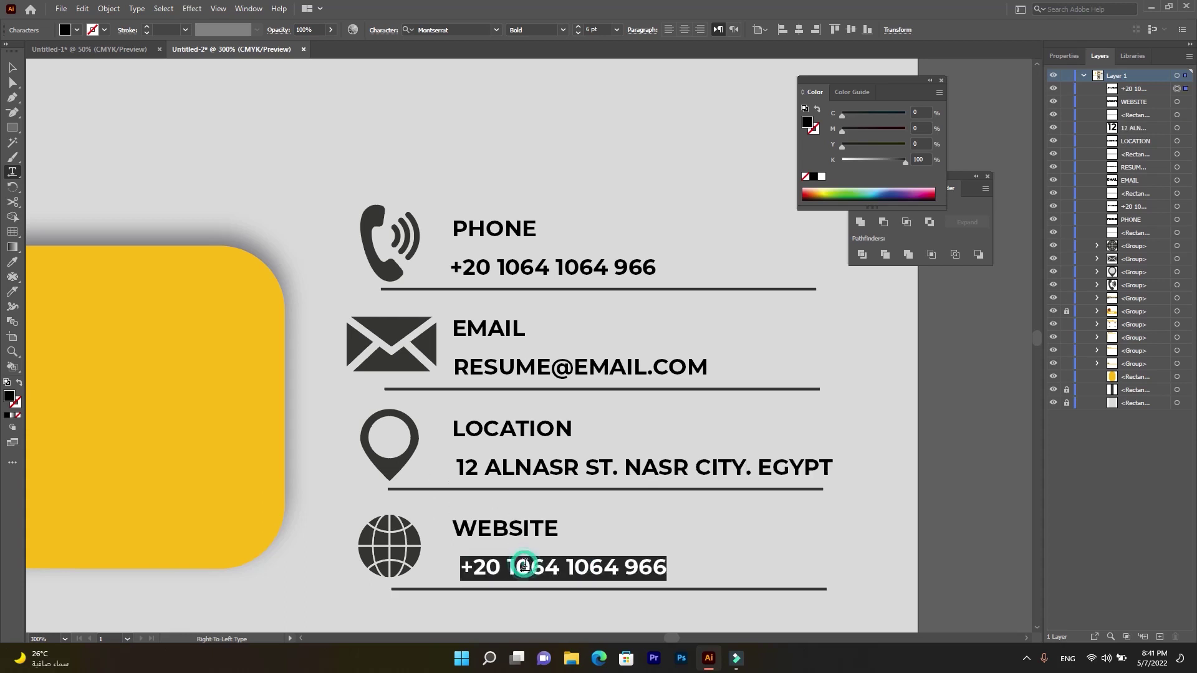
pyautogui.write('WWW.WEBSITE.CO')
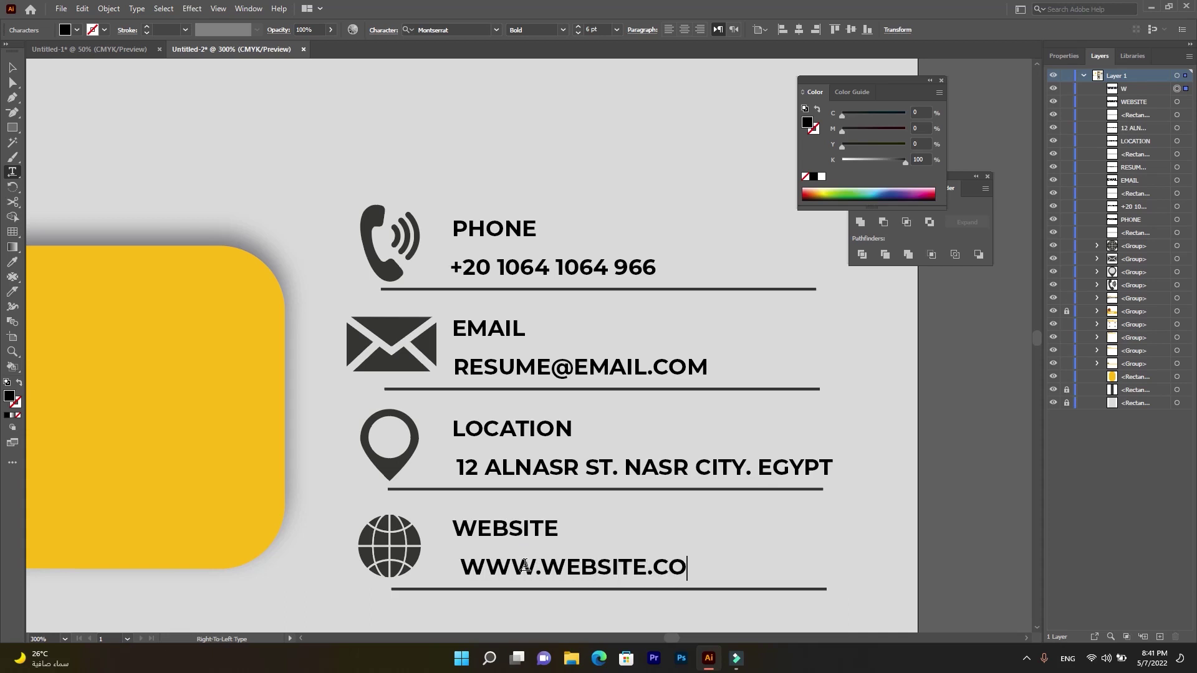
# Select the phone, email and street address value lines together.
pyautogui.click(13, 67)
pyautogui.click(536, 269)
pyautogui.keyDown('shift'); pyautogui.click(524, 367); pyautogui.keyUp('shift')
pyautogui.keyDown('shift'); pyautogui.click(523, 462); pyautogui.keyUp('shift')
# Left-align the four contact value lines and zoom out to the whole resume.
pyautogui.keyDown('shift'); pyautogui.click(548, 566); pyautogui.keyUp('shift')
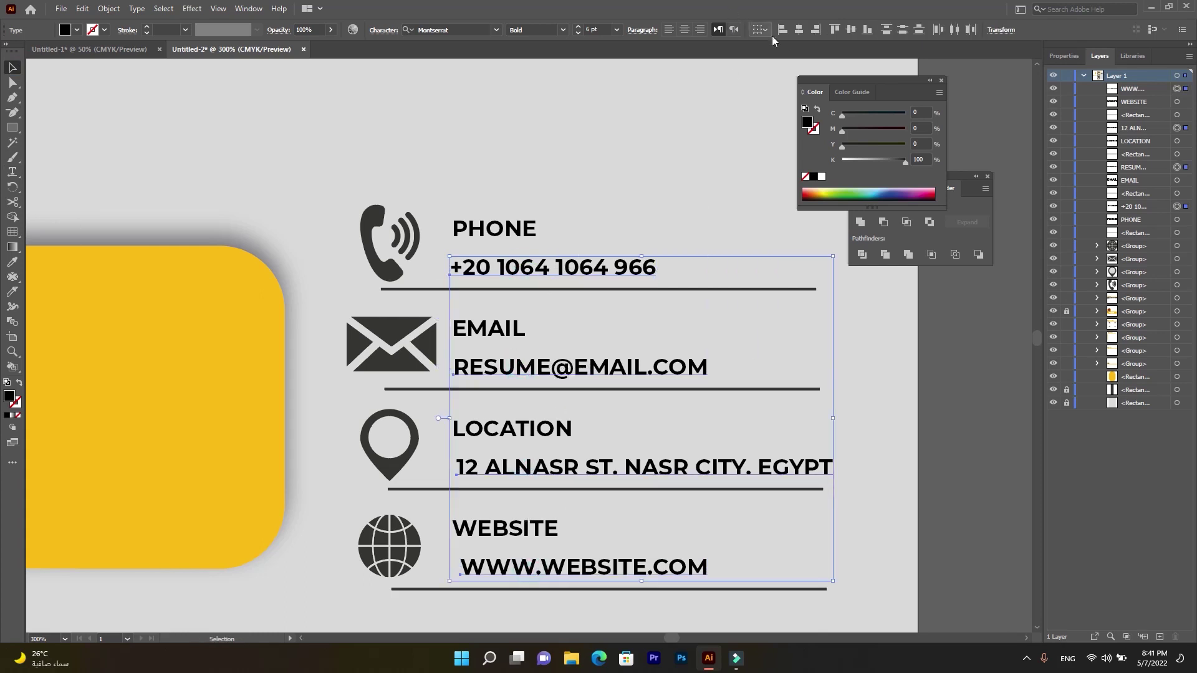
pyautogui.click(782, 30)
pyautogui.scroll(-2, 517, 280)
pyautogui.scroll(-2, 517, 347)
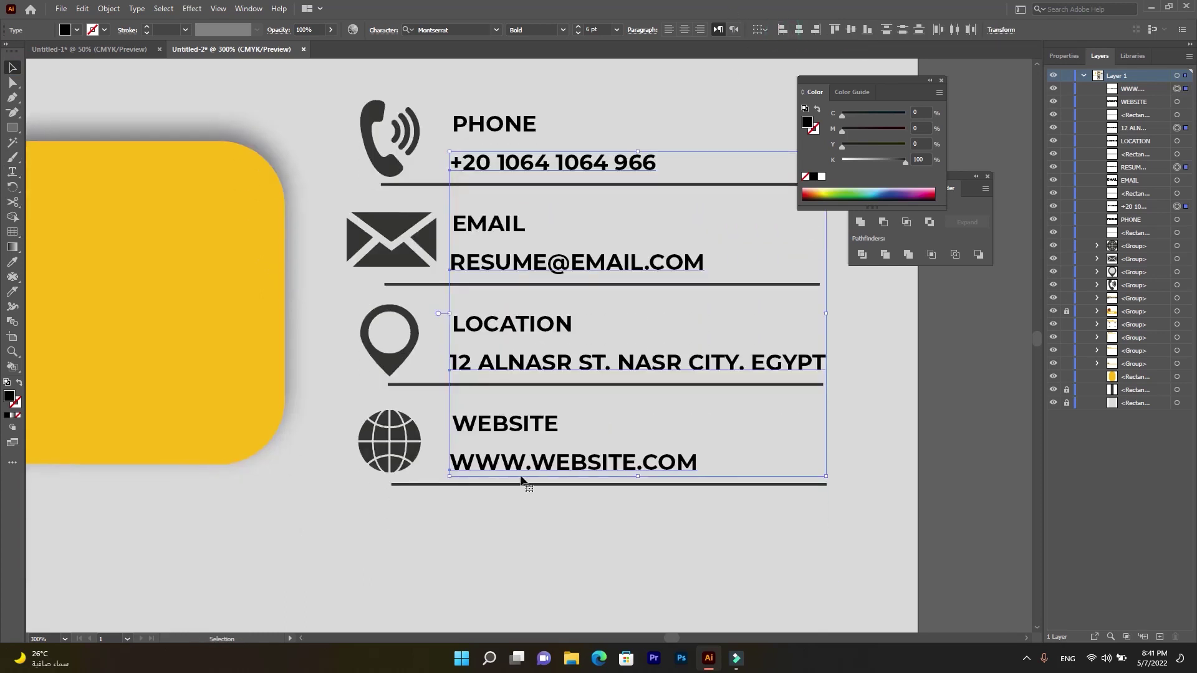
pyautogui.hotkey('ctrl', '1')
pyautogui.click(544, 478)
pyautogui.scroll(-1, 456, 336)
# Move the phone icon up and the globe icon down beside their rows.
pyautogui.click(484, 339)
pyautogui.keyDown('shift'); pyautogui.click(486, 364); pyautogui.keyUp('shift')
pyautogui.keyDown('shift'); pyautogui.click(486, 297); pyautogui.keyUp('shift')
pyautogui.keyDown('shift'); pyautogui.click(486, 263); pyautogui.keyUp('shift')
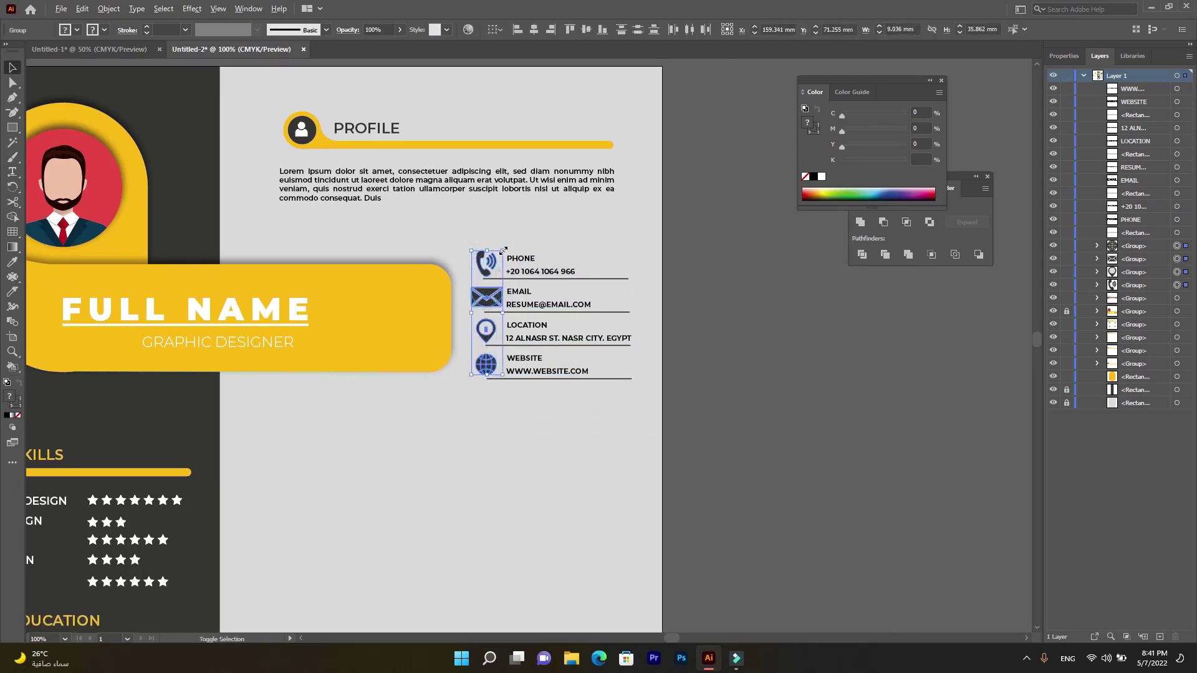
pyautogui.click(506, 253)
pyautogui.scroll(5, 493, 258)
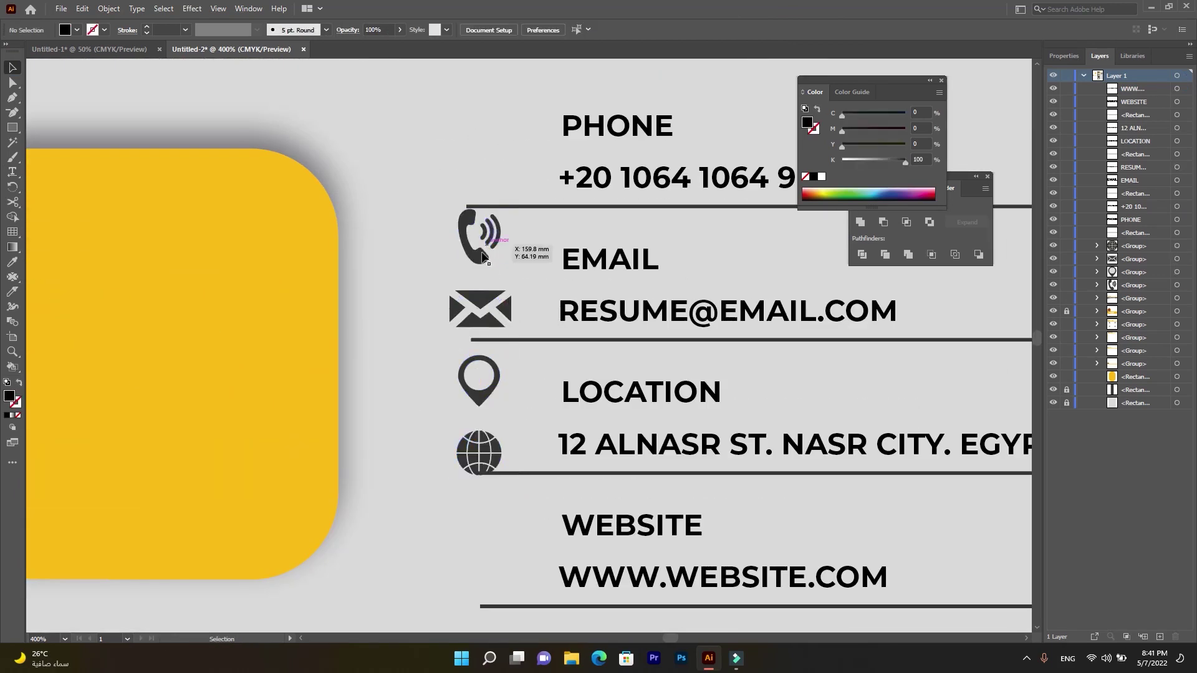
pyautogui.moveTo(483, 256); pyautogui.dragTo(483, 144)
pyautogui.scroll(-2, 483, 144)
pyautogui.moveTo(486, 396); pyautogui.dragTo(484, 471)
# Distribute the four contact icons evenly by their vertical centers.
pyautogui.keyDown('shift'); pyautogui.click(479, 321); pyautogui.keyUp('shift')
pyautogui.keyDown('shift'); pyautogui.click(480, 249); pyautogui.keyUp('shift')
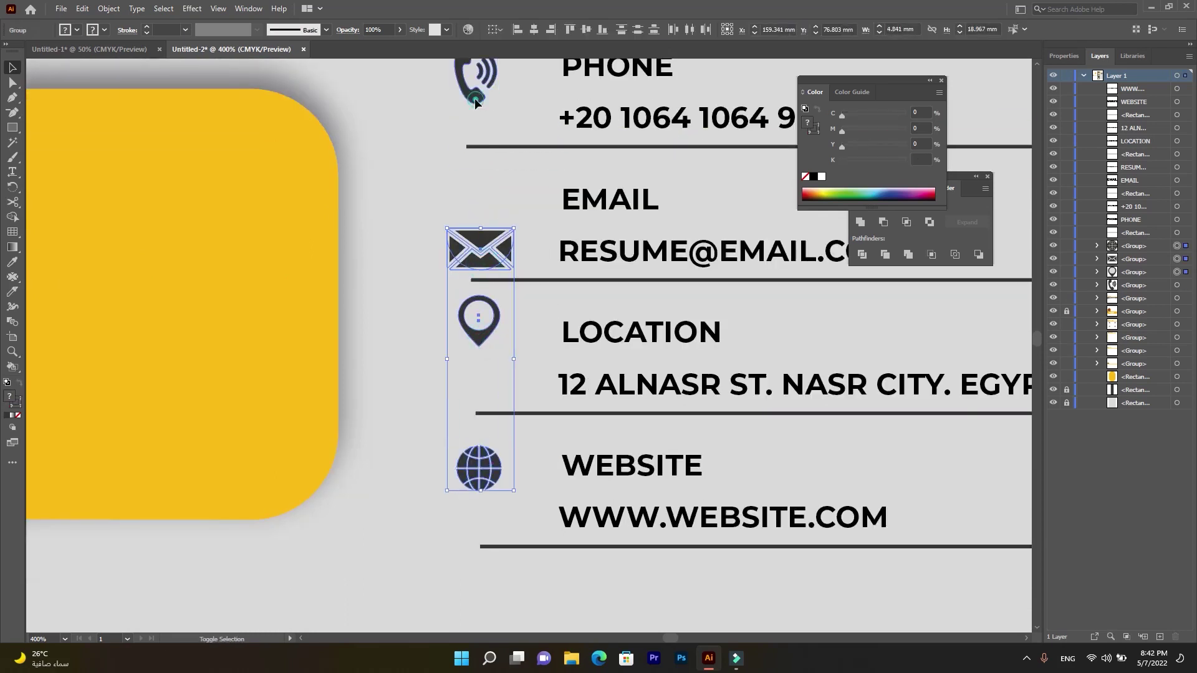
pyautogui.click(639, 28)
pyautogui.click(389, 413)
# Save the resume document as Untitled-2.ai.
pyautogui.scroll(-3, 389, 414)
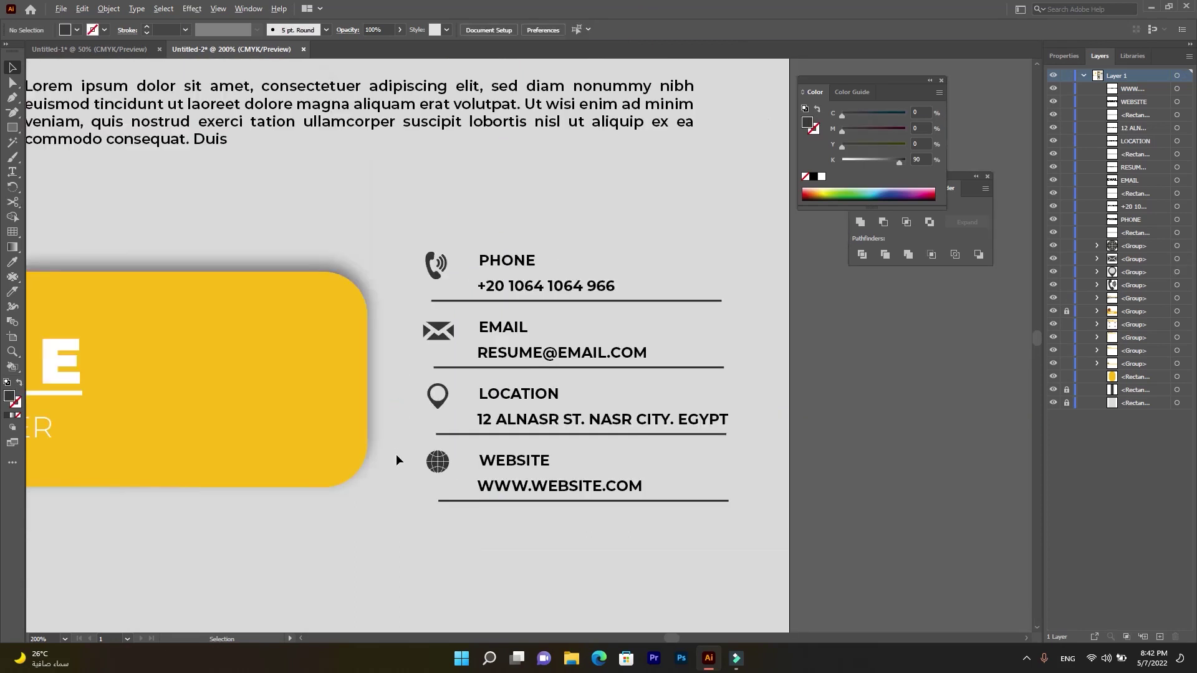
pyautogui.scroll(-2, 552, 465)
pyautogui.hotkey('ctrl', 's')
pyautogui.hscroll(-3, 522, 301)
pyautogui.scroll(-1, 523, 301)
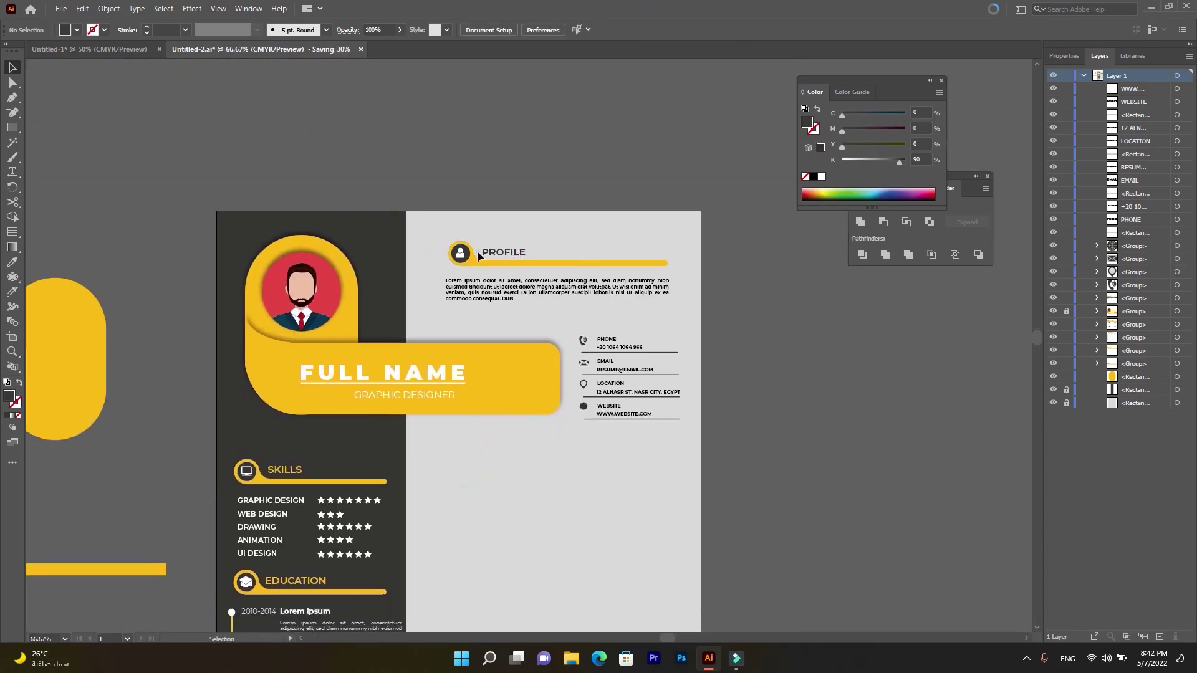
# Duplicate the PROFILE section below the contact block, left-aligned with the original.
pyautogui.click(496, 266)
pyautogui.moveTo(519, 270); pyautogui.dragTo(515, 457)
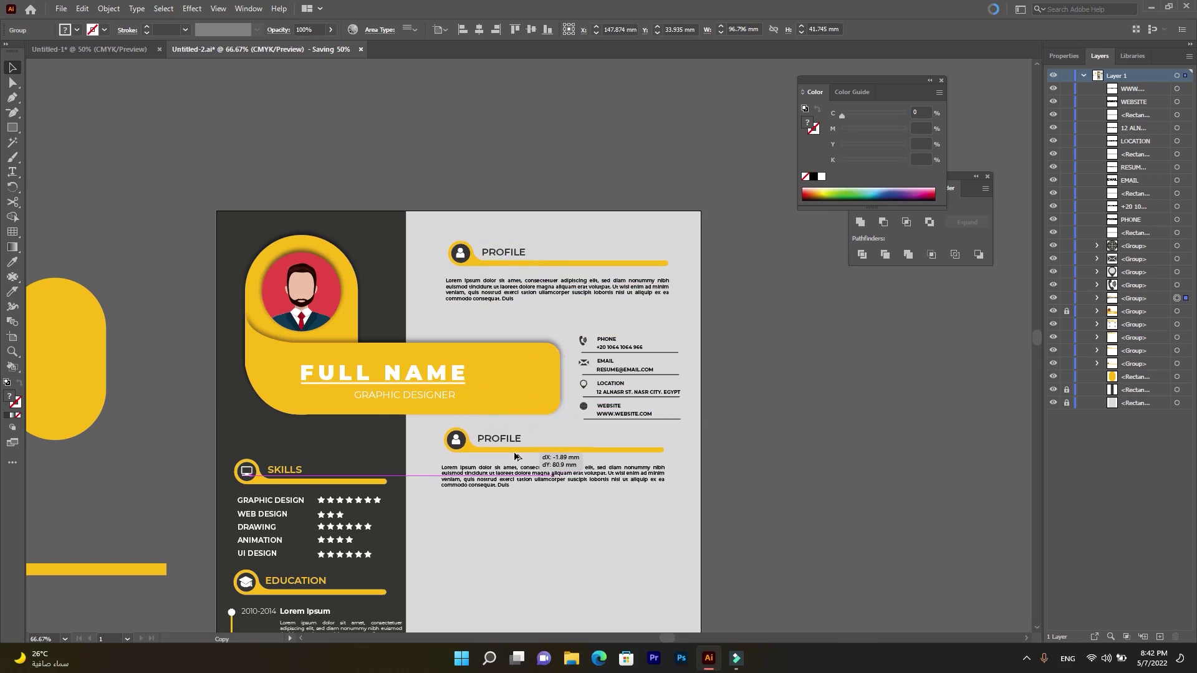
pyautogui.keyDown('shift'); pyautogui.click(472, 267); pyautogui.keyUp('shift')
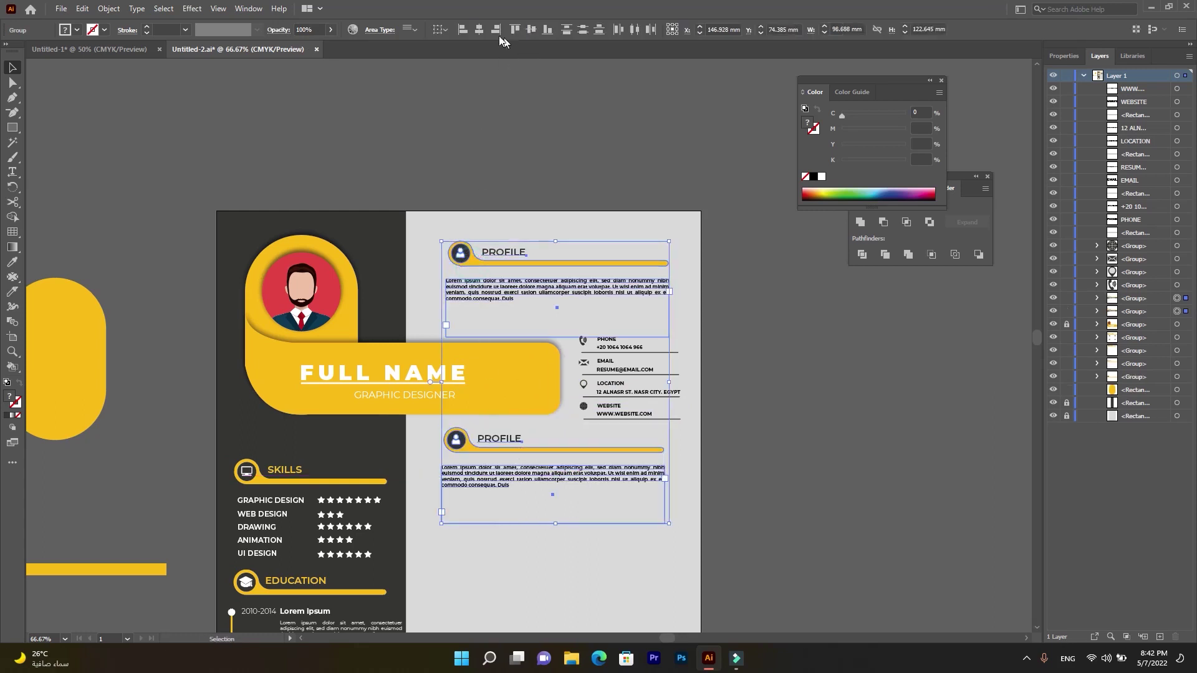
pyautogui.click(461, 29)
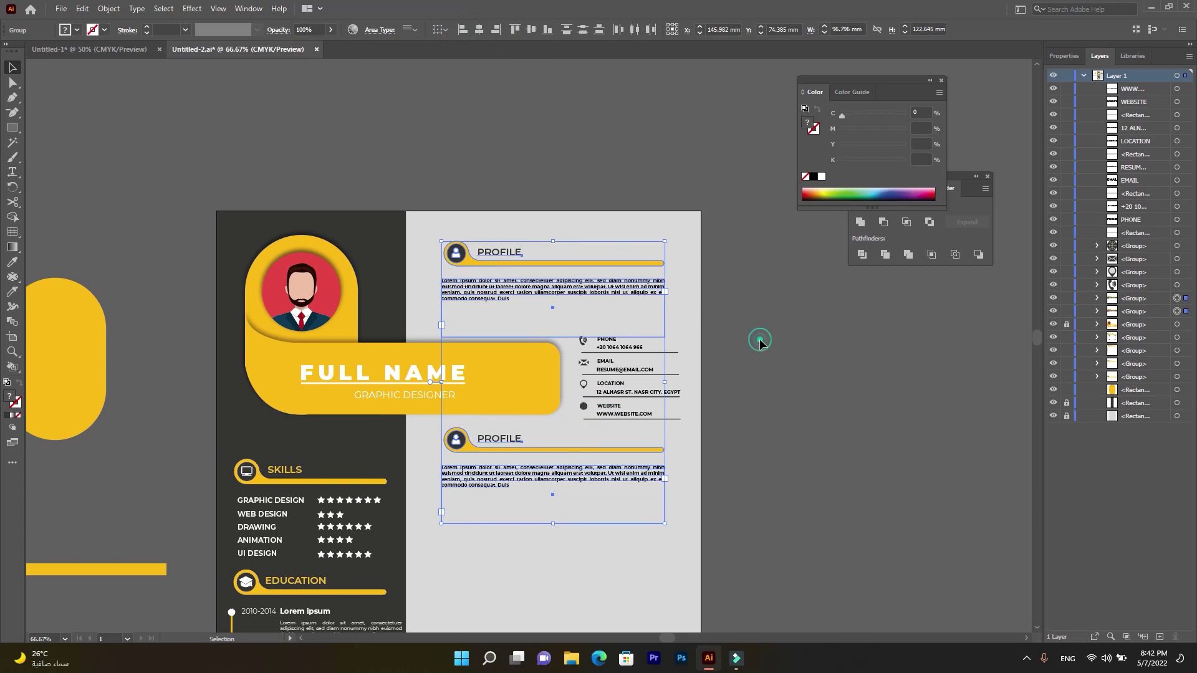
pyautogui.click(760, 341)
pyautogui.scroll(-1, 745, 395)
pyautogui.scroll(-1, 735, 407)
pyautogui.scroll(-1, 735, 407)
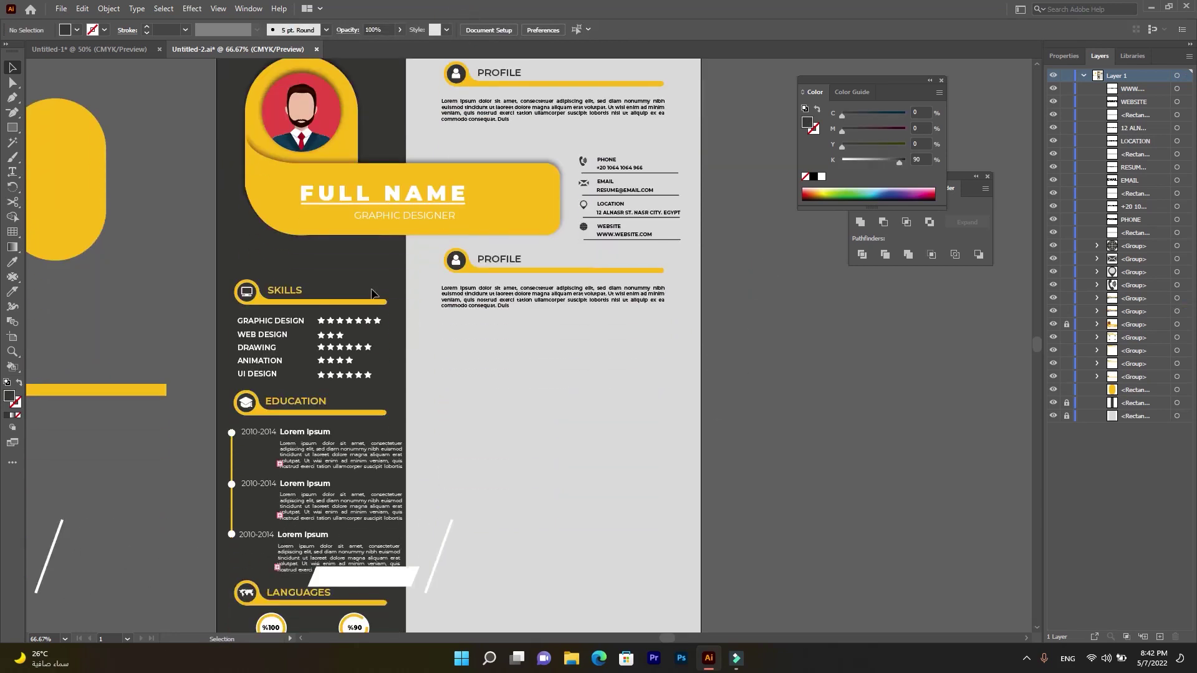
# Bring the bank icon over from Untitled-1, ungroup it and delete its teal circle.
pyautogui.click(90, 49)
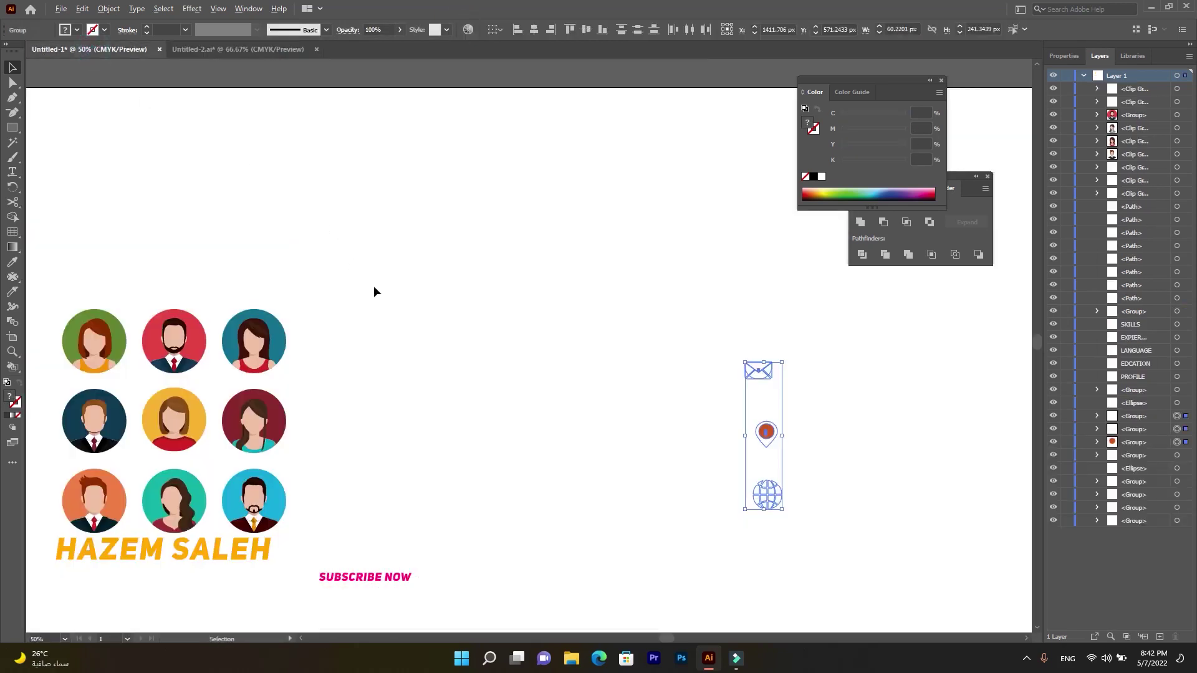
pyautogui.scroll(-1, 374, 291)
pyautogui.hscroll(-5, 349, 293)
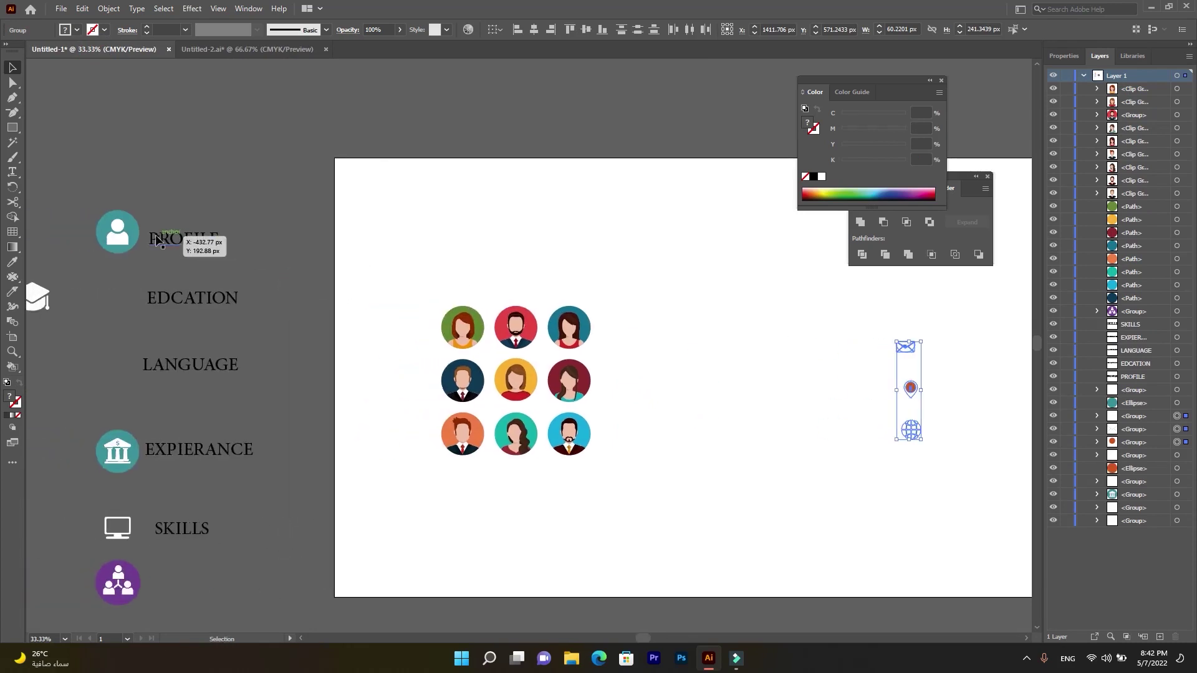
pyautogui.scroll(-1, 193, 452)
pyautogui.moveTo(193, 424)
pyautogui.mouseDown()
pyautogui.moveTo(250, 423)
pyautogui.moveTo(506, 350)
pyautogui.moveTo(796, 411)
pyautogui.mouseUp()
pyautogui.click(122, 422)
pyautogui.rightClick(791, 413)
pyautogui.click(521, 394)
pyautogui.rightClick(521, 394)
pyautogui.click(567, 526)
pyautogui.click(541, 412)
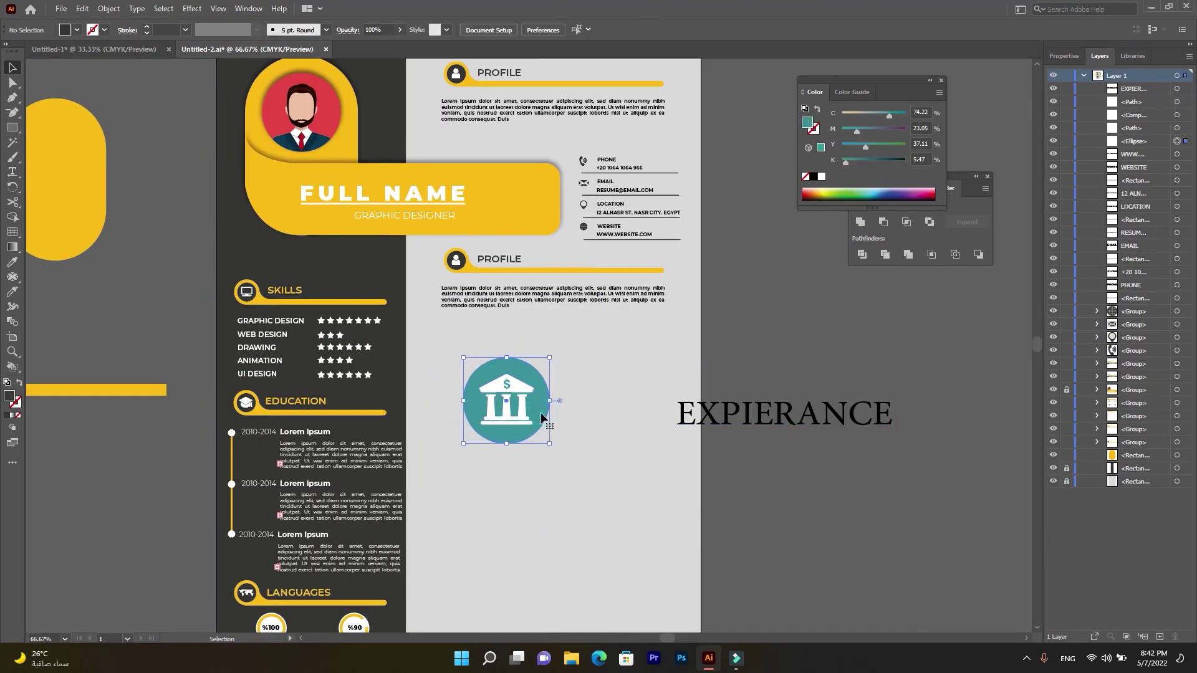
pyautogui.press('Delete')
pyautogui.click(517, 405)
# Ungroup the second PROFILE header and delete its person icon.
pyautogui.click(464, 268)
pyautogui.rightClick(402, 333)
pyautogui.click(511, 394)
pyautogui.click(492, 265)
pyautogui.hotkey('ctrl', '+')
pyautogui.hotkey('ctrl', '+')
pyautogui.rightClick(458, 258)
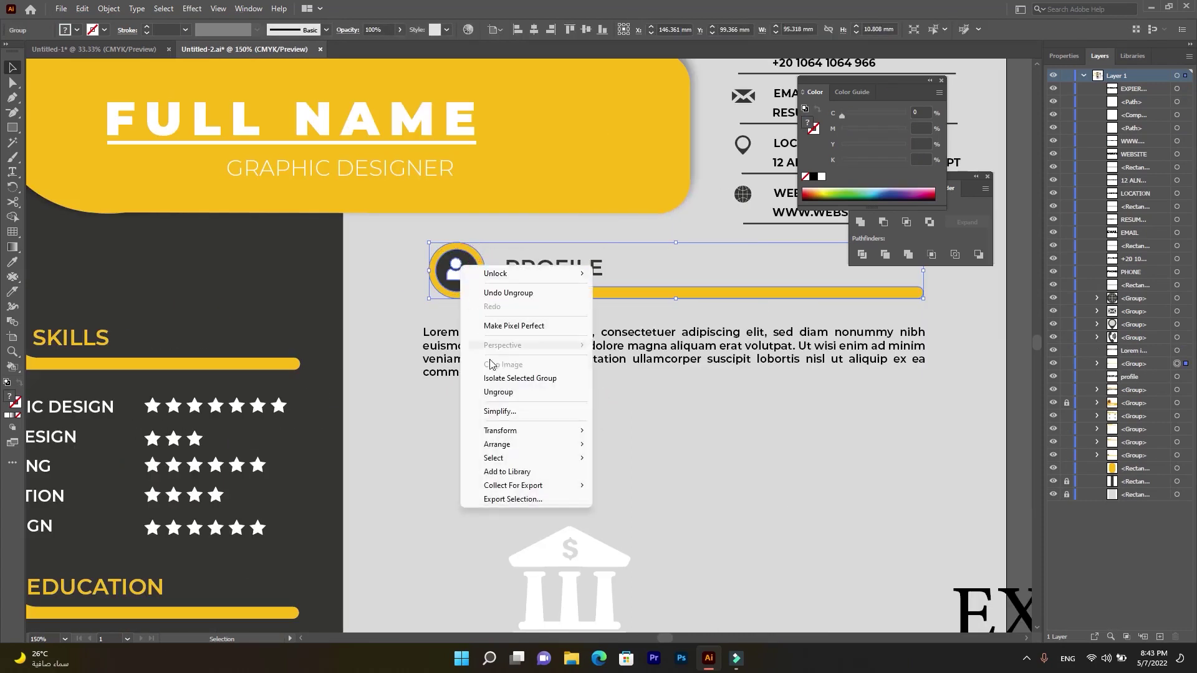
pyautogui.click(492, 391)
pyautogui.press('Delete')
# Group the white bank building pieces and scale the icon into the header circle.
pyautogui.moveTo(499, 515); pyautogui.dragTo(609, 581)
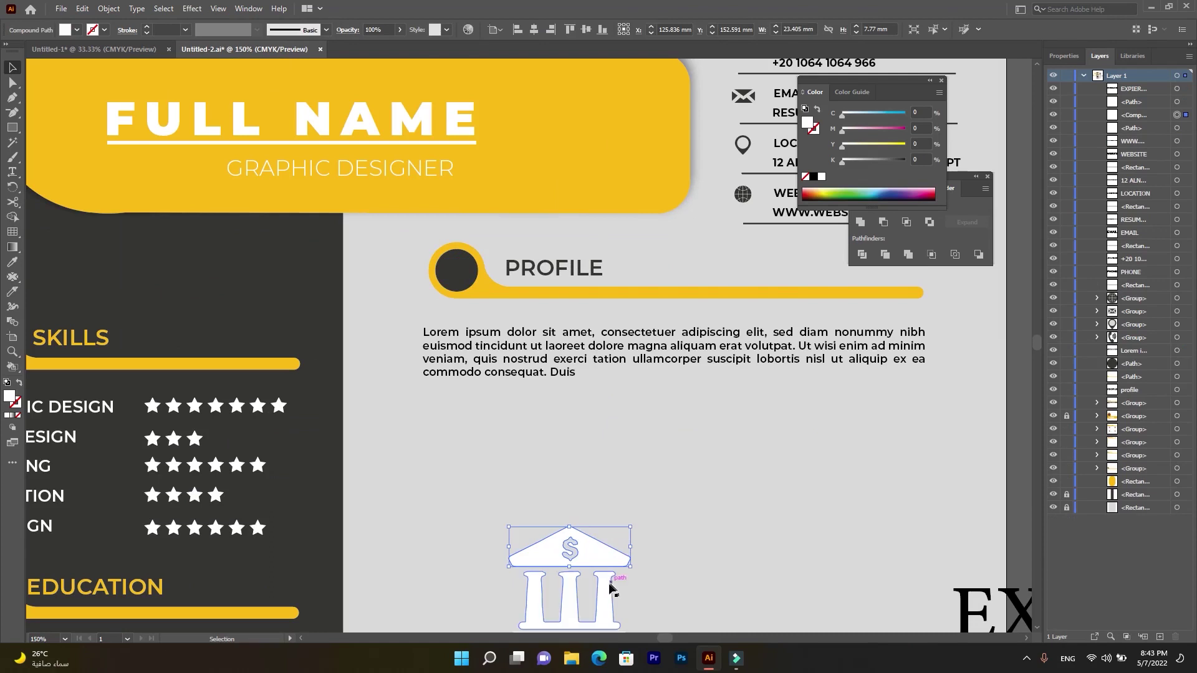
pyautogui.scroll(-2, 608, 581)
pyautogui.keyDown('shift'); pyautogui.click(588, 578); pyautogui.keyUp('shift')
pyautogui.rightClick(588, 577)
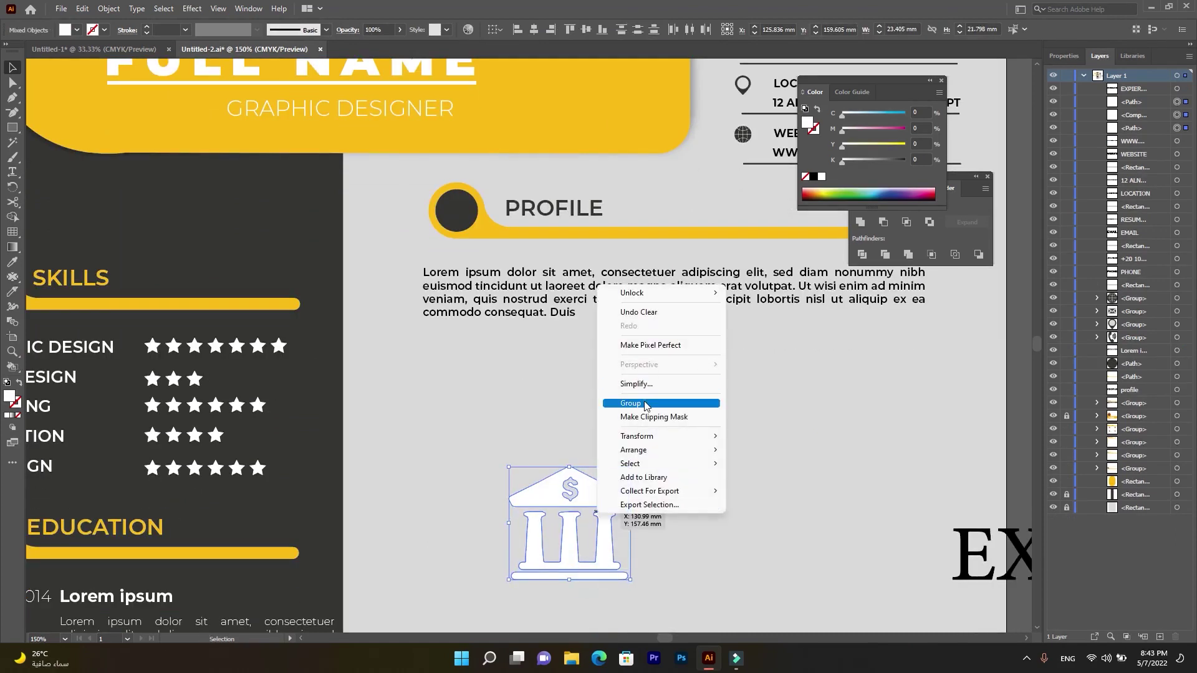
pyautogui.click(617, 401)
pyautogui.moveTo(630, 466)
pyautogui.mouseDown()
pyautogui.moveTo(593, 510)
pyautogui.moveTo(456, 212)
pyautogui.moveTo(466, 249)
pyautogui.mouseUp()
pyautogui.hotkey('ctrl', '+')
pyautogui.hotkey('ctrl', '+')
pyautogui.hotkey('ctrl', '+')
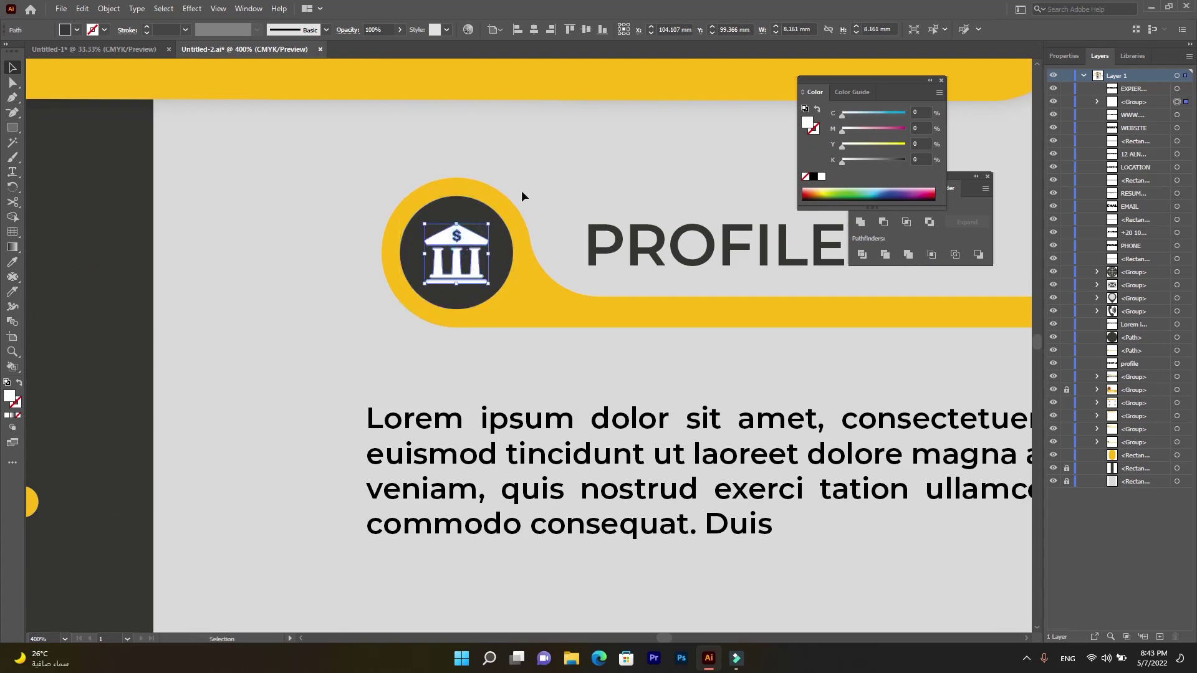
# Retitle the second heading from PROFILE to EXPIERANCE.
pyautogui.hotkey('ctrl', '-')
pyautogui.hotkey('ctrl', '-')
pyautogui.hotkey('ctrl', '-')
pyautogui.press('t')
pyautogui.doubleClick(566, 274)
pyautogui.write('ER')
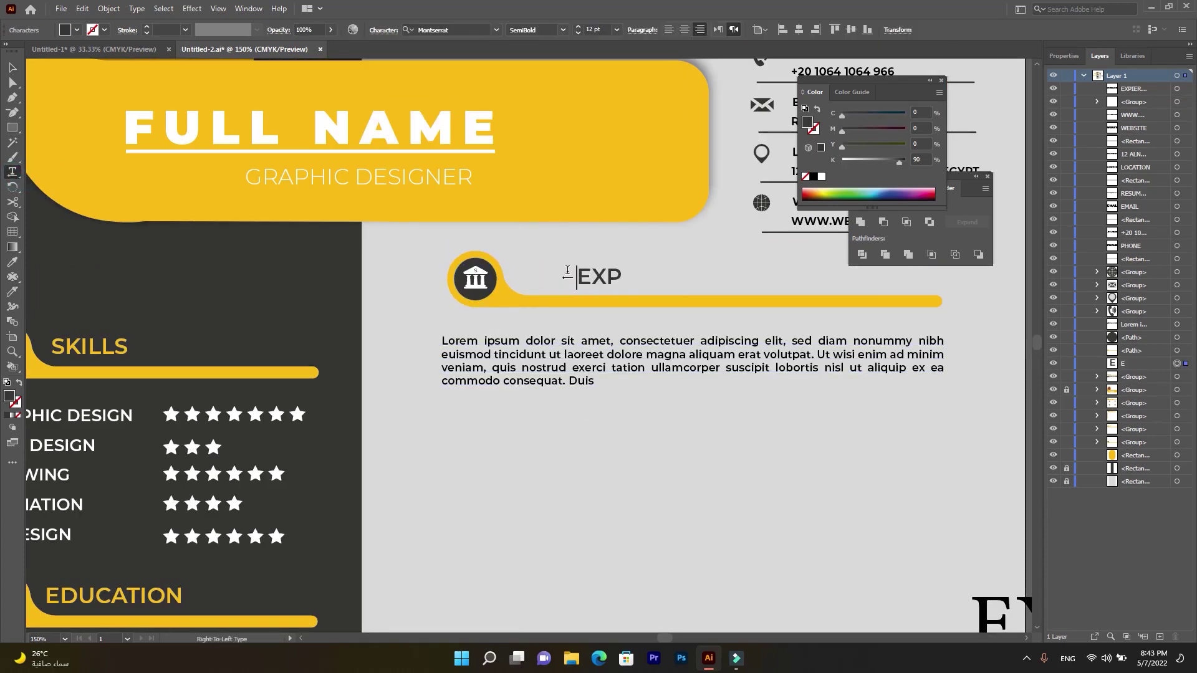
pyautogui.write('N')
pyautogui.press('BackSpace')
pyautogui.press('BackSpace')
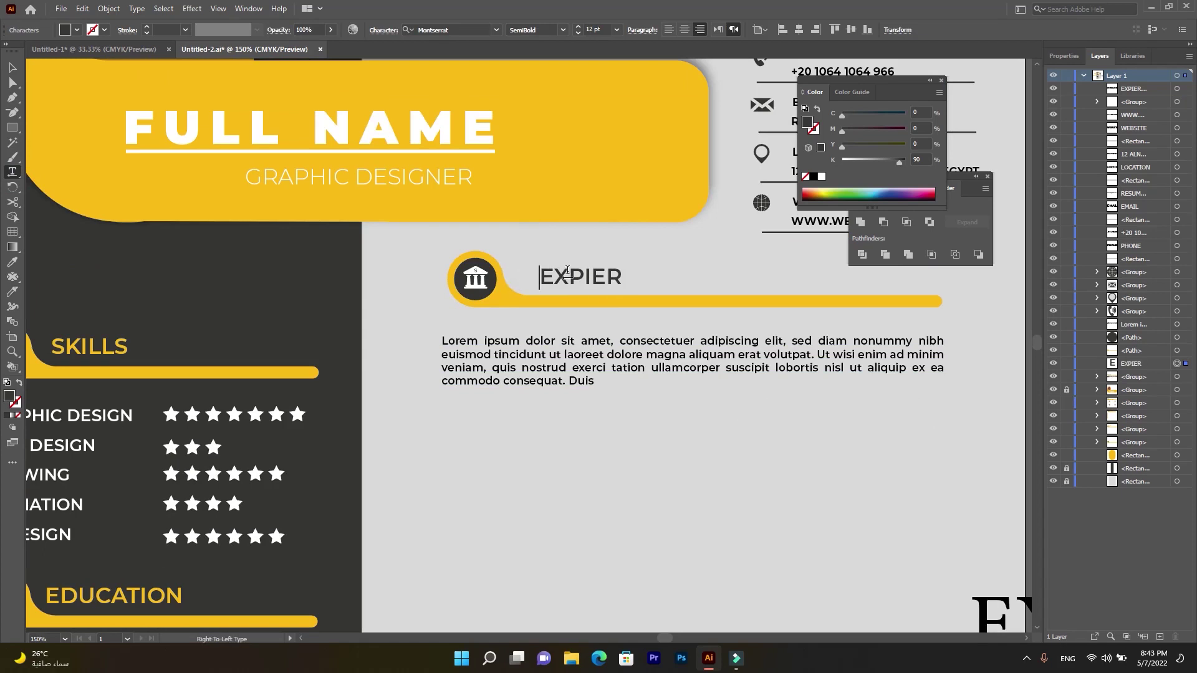
pyautogui.write('ANCE')
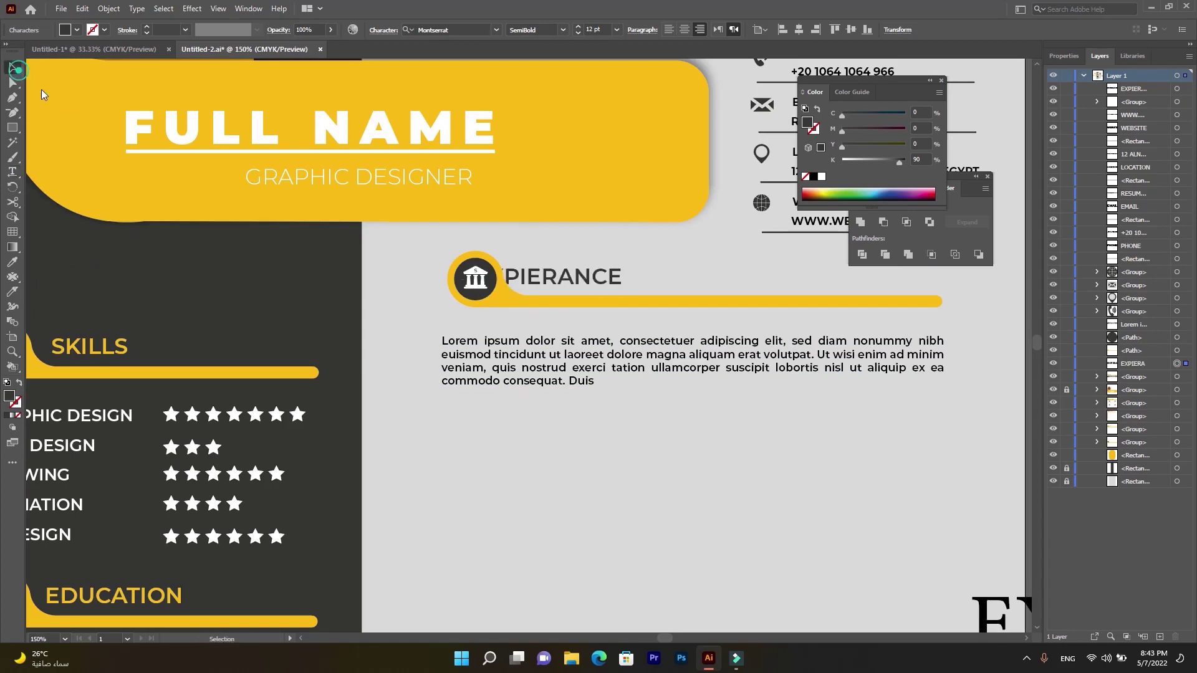
pyautogui.press('Escape')
# Delete the spare EXPIERANCE text beside the page and shift the section down slightly.
pyautogui.hotkey('ctrl', '-')
pyautogui.hotkey('ctrl', '-')
pyautogui.hotkey('ctrl', '-')
pyautogui.click(883, 477)
pyautogui.press('Delete')
pyautogui.moveTo(776, 418)
pyautogui.mouseDown()
pyautogui.moveTo(629, 374)
pyautogui.moveTo(664, 385)
pyautogui.mouseUp()
# Copy the EDUCATION section beside the page, remove its header and group the timeline entries.
pyautogui.click(892, 377)
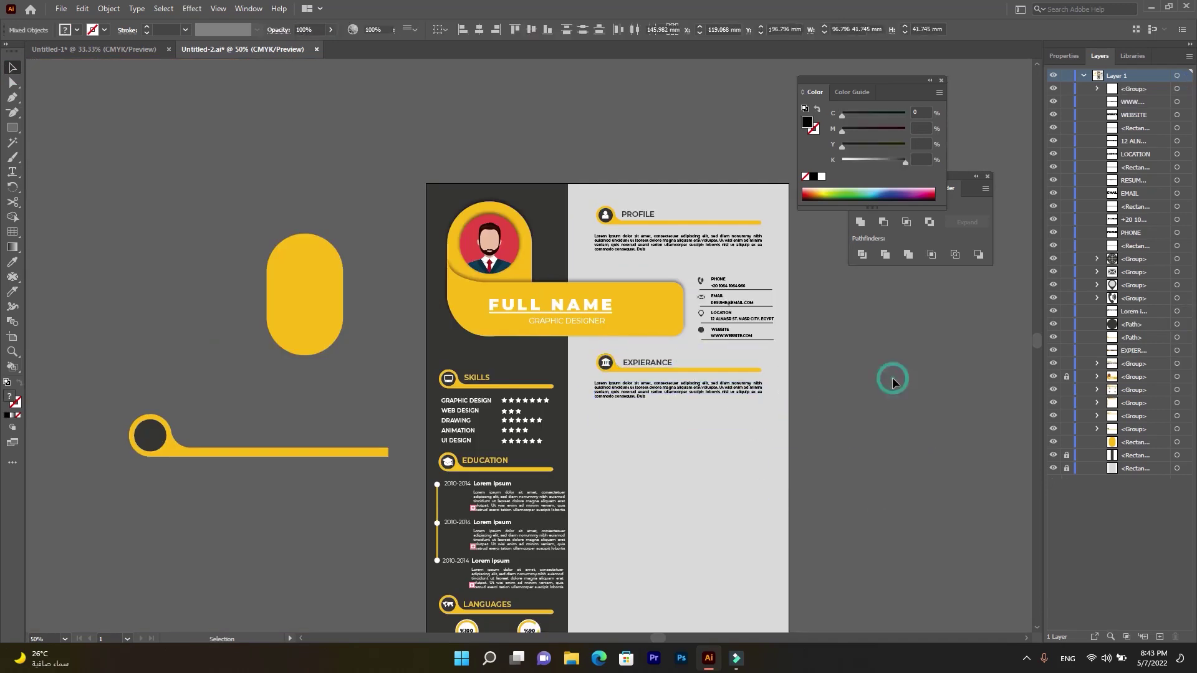
pyautogui.scroll(-3, 888, 382)
pyautogui.click(500, 433)
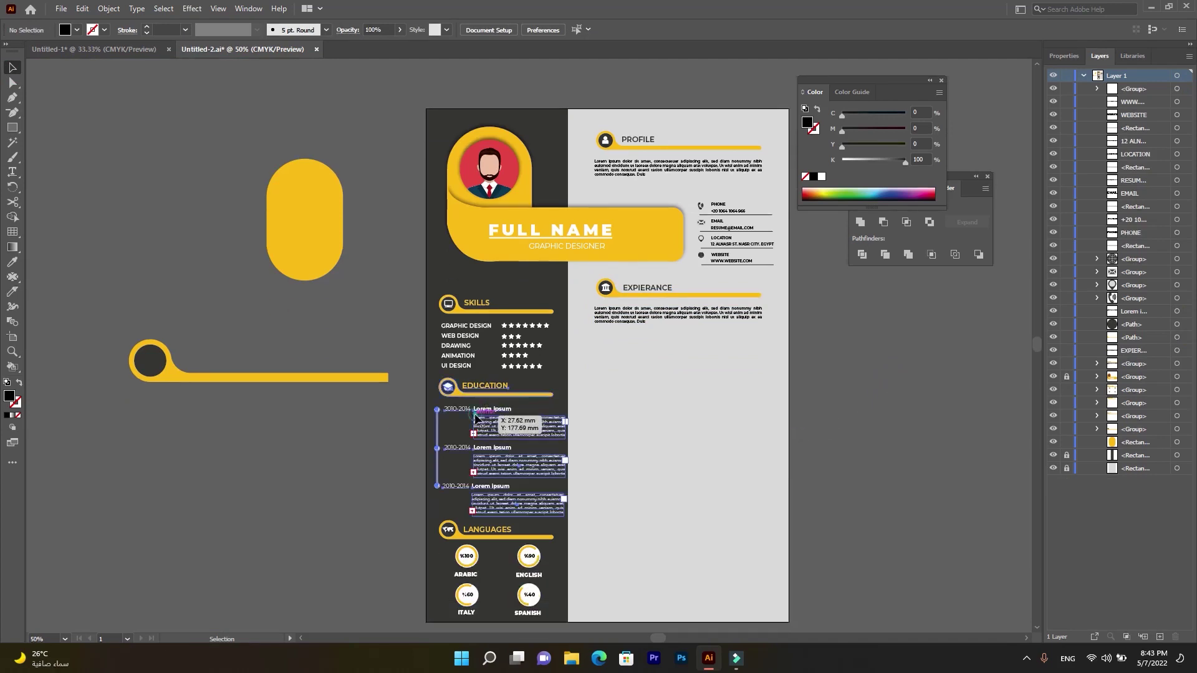
pyautogui.moveTo(500, 433); pyautogui.dragTo(868, 423)
pyautogui.rightClick(868, 416)
pyautogui.click(892, 522)
pyautogui.click(867, 377)
pyautogui.press('Delete')
pyautogui.moveTo(795, 390)
pyautogui.mouseDown()
pyautogui.moveTo(887, 454)
pyautogui.moveTo(664, 377)
pyautogui.mouseUp()
pyautogui.rightClick(912, 505)
pyautogui.click(916, 517)
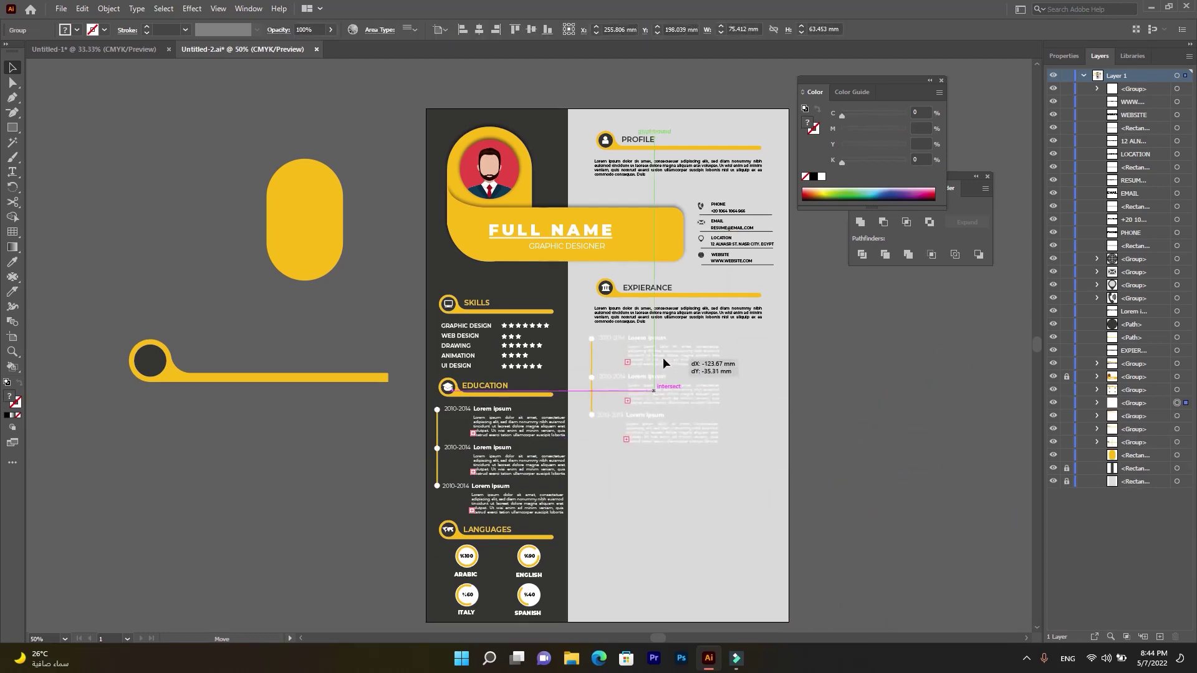
# Replace the EXPIERANCE placeholder paragraph with the timeline, moved up and enlarged.
pyautogui.click(667, 318)
pyautogui.press('Delete')
pyautogui.moveTo(667, 331); pyautogui.dragTo(665, 312)
pyautogui.moveTo(718, 427); pyautogui.dragTo(739, 445)
# Eyedrop the dark-gray left-column colour onto the experience timeline, then ungroup it.
pyautogui.click(836, 414)
pyautogui.scroll(2, 717, 333)
pyautogui.rightClick(652, 320)
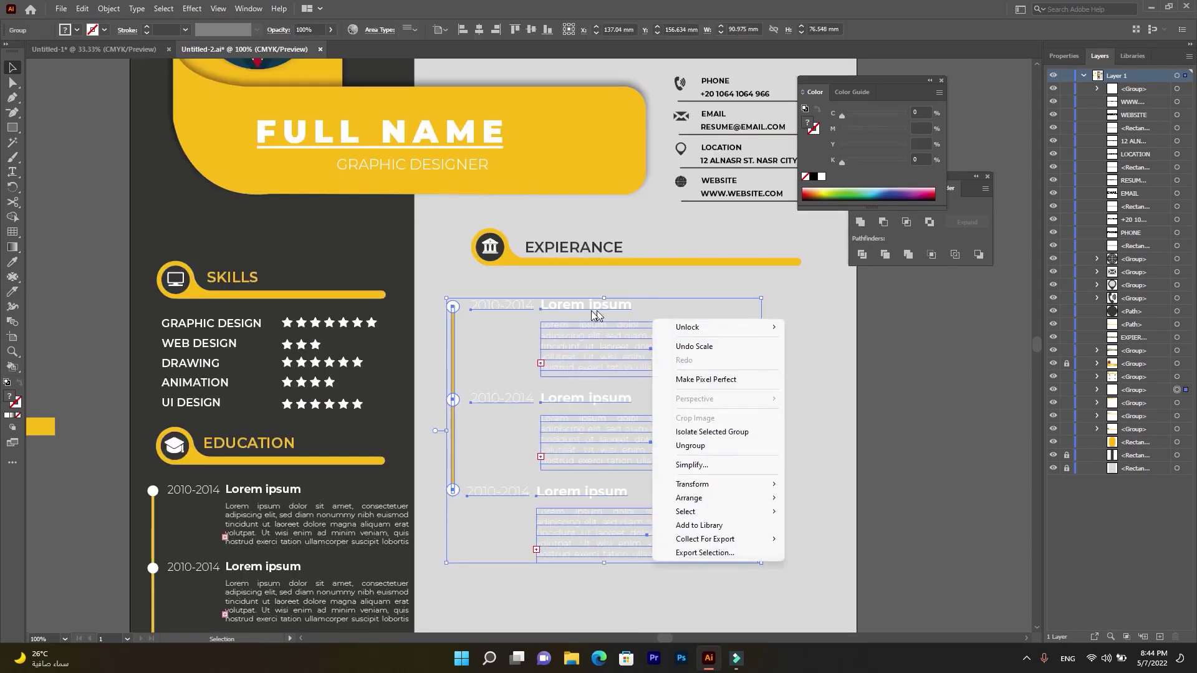
pyautogui.click(164, 188)
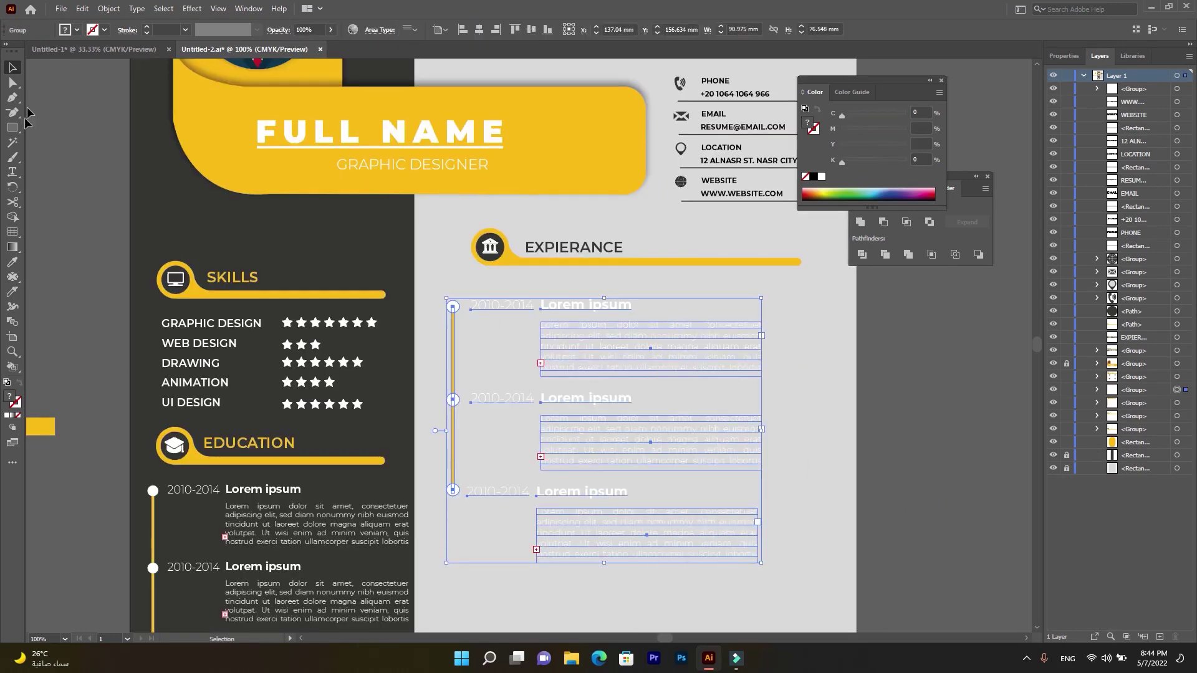
pyautogui.click(350, 250)
pyautogui.press('v')
pyautogui.click(907, 360)
pyautogui.click(750, 355)
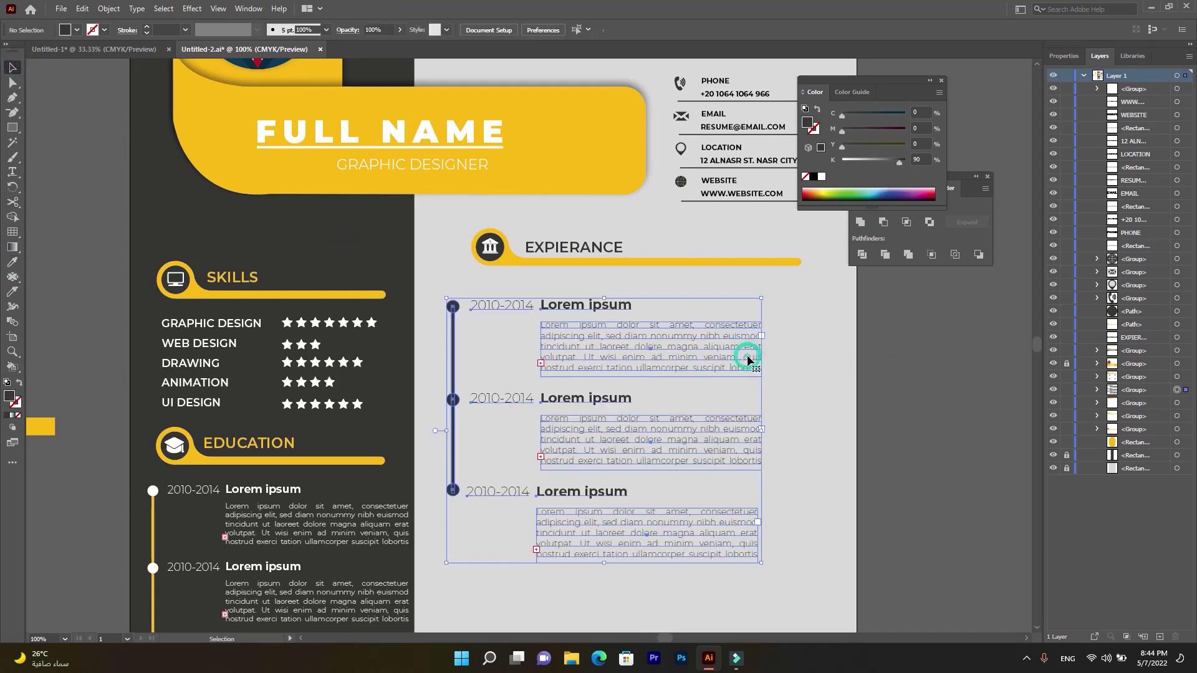
pyautogui.rightClick(614, 335)
pyautogui.click(642, 451)
# Try widening the three experience paragraphs, then undo the change.
pyautogui.press('t')
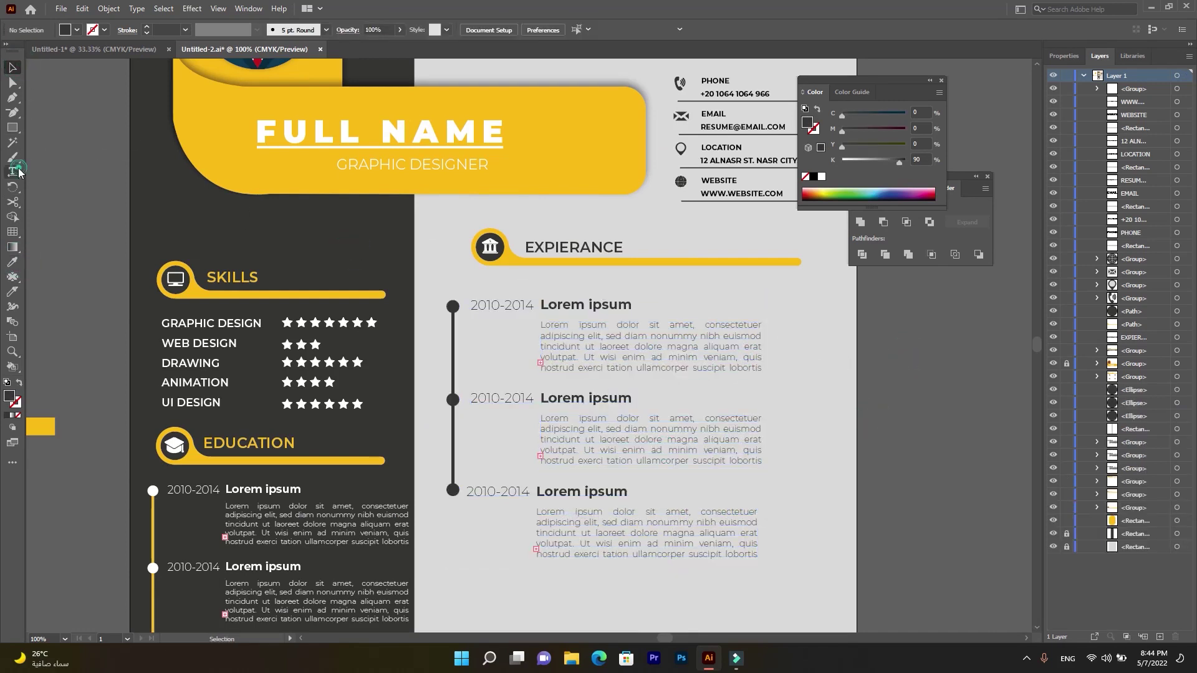
pyautogui.press('v')
pyautogui.click(685, 348)
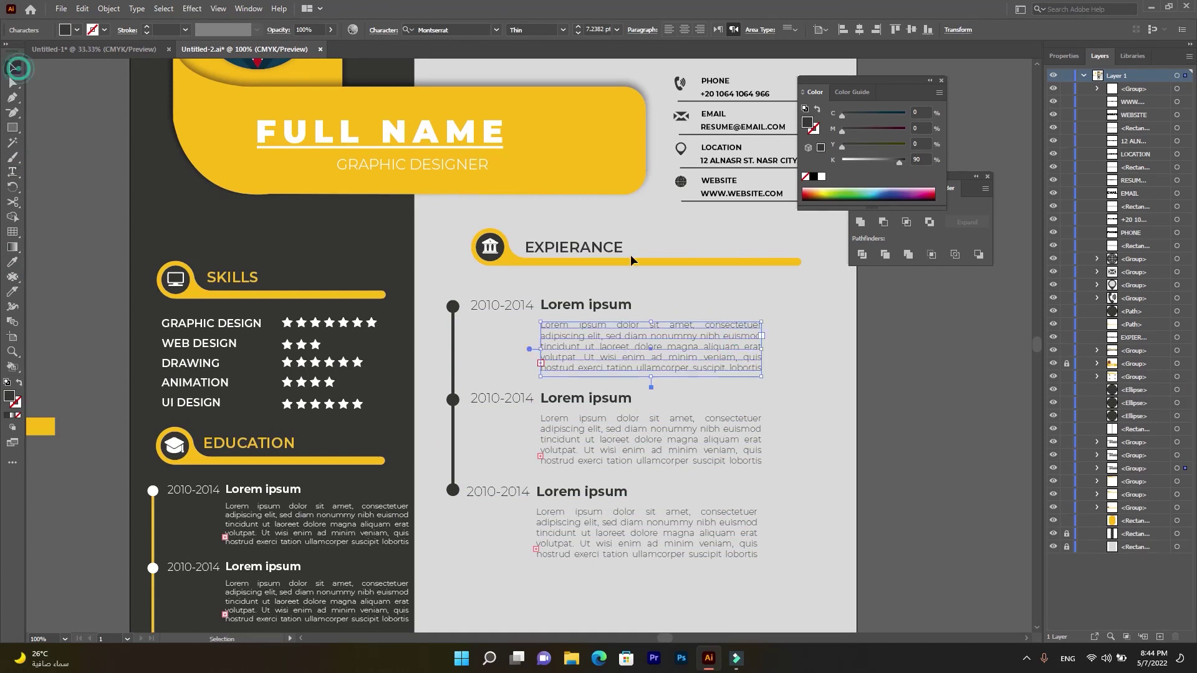
pyautogui.moveTo(761, 349); pyautogui.dragTo(823, 349)
pyautogui.click(748, 421)
pyautogui.moveTo(761, 436); pyautogui.dragTo(823, 436)
pyautogui.click(760, 541)
pyautogui.moveTo(758, 522); pyautogui.dragTo(824, 523)
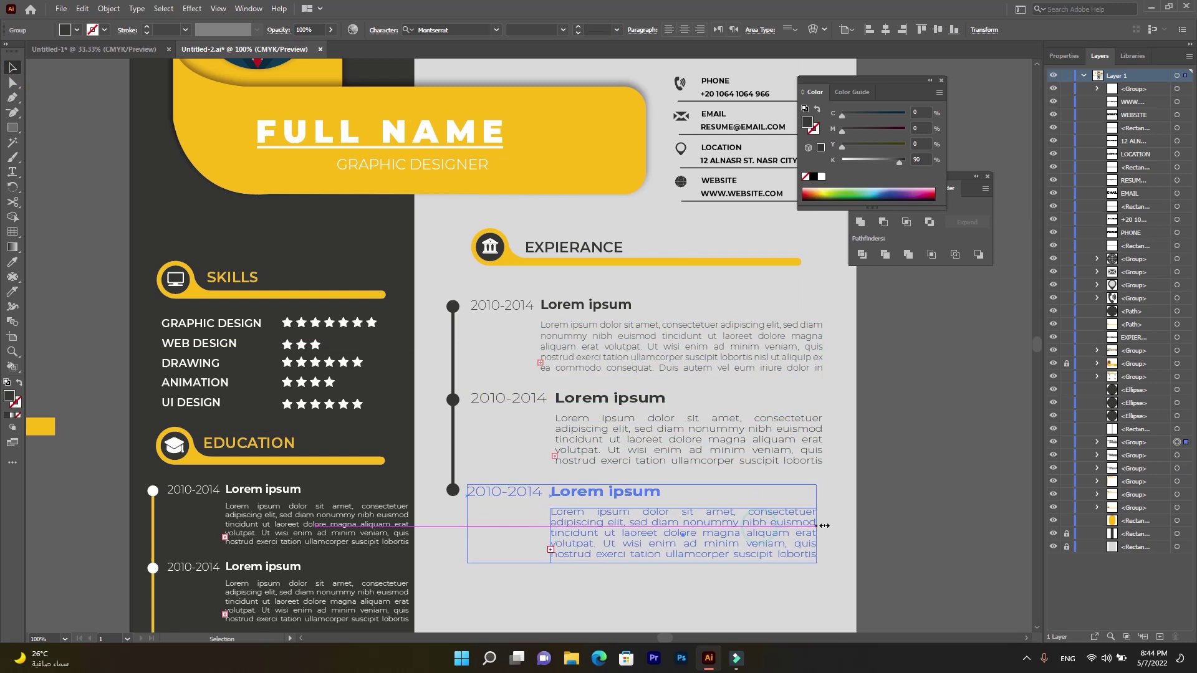
pyautogui.click(831, 489)
pyautogui.scroll(-2, 830, 490)
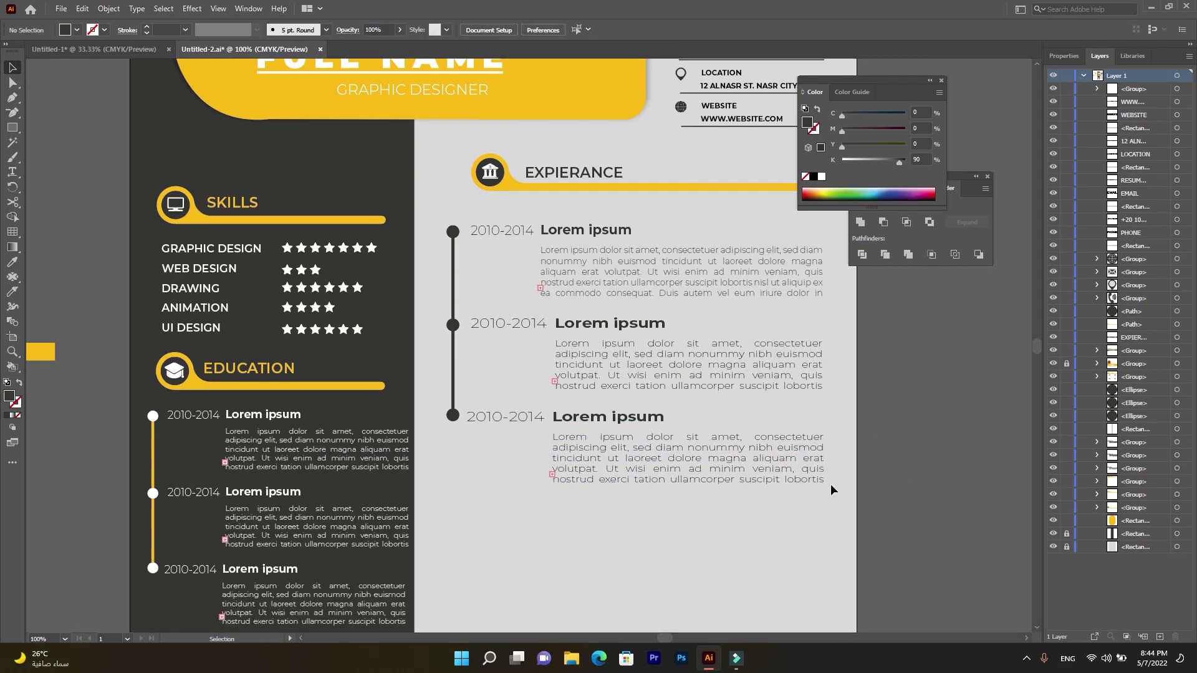
pyautogui.hotkey('ctrl', 'z')
pyautogui.hotkey('ctrl', 'z')
pyautogui.hotkey('ctrl', 'z')
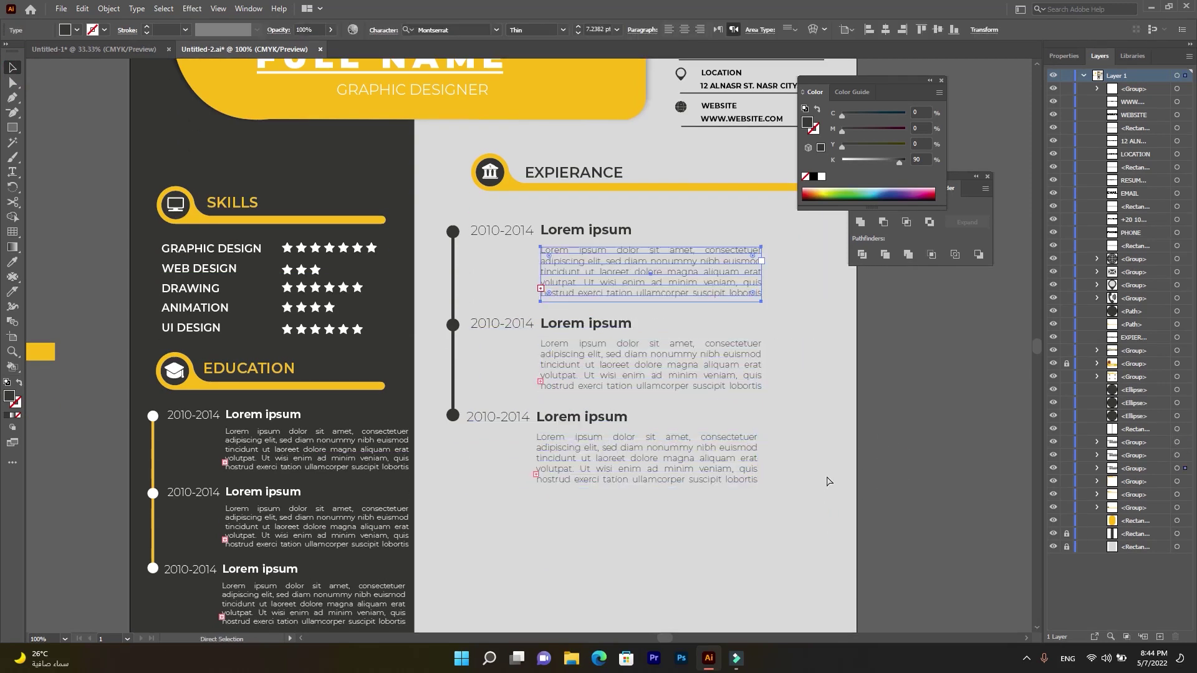
# Replace the first experience paragraph with a wider Medium-weight placeholder text box.
pyautogui.click(734, 271)
pyautogui.press('Escape')
pyautogui.press('Delete')
pyautogui.click(15, 174)
pyautogui.moveTo(538, 247); pyautogui.dragTo(820, 297)
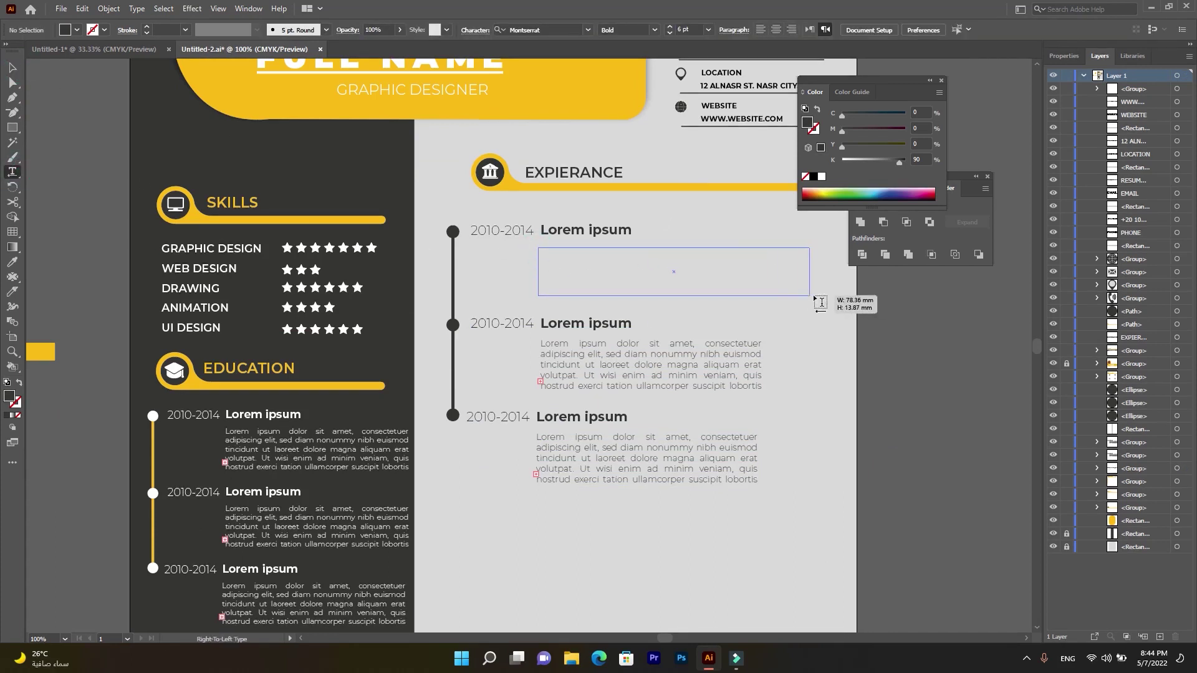
pyautogui.click(562, 29)
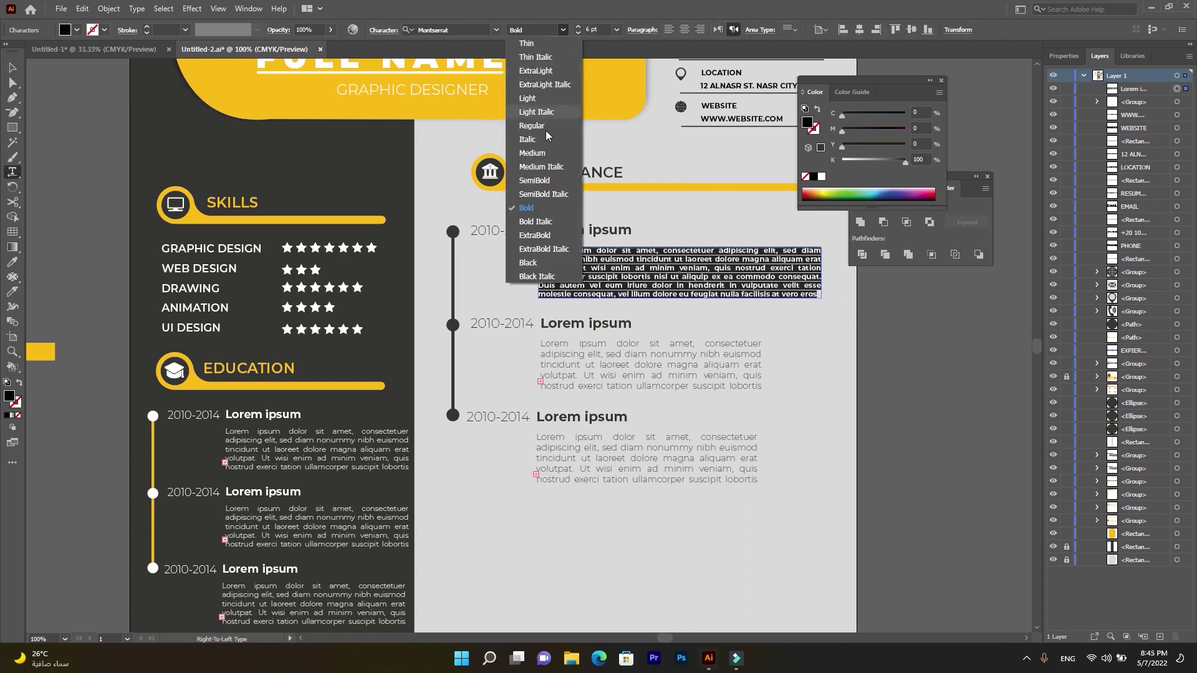
pyautogui.click(532, 152)
pyautogui.press('Escape')
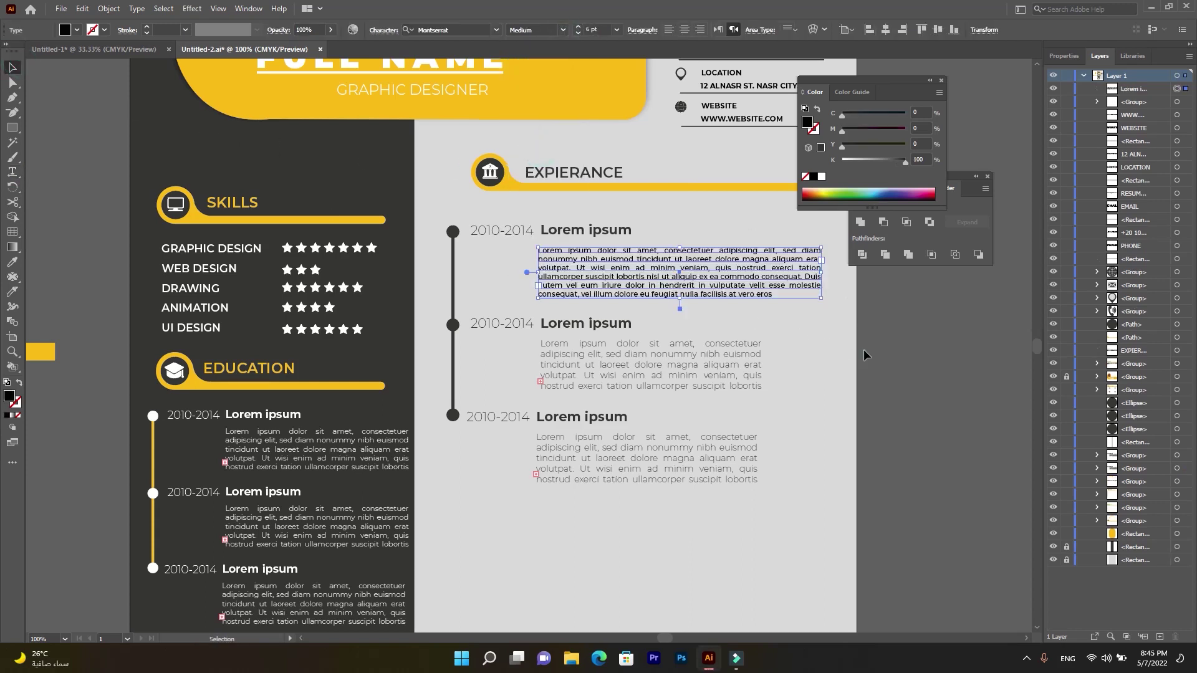
# Ungroup the second and third experience entries and delete their old paragraphs.
pyautogui.rightClick(754, 335)
pyautogui.click(810, 478)
pyautogui.rightClick(723, 459)
pyautogui.click(781, 341)
pyautogui.click(717, 461)
pyautogui.press('Delete')
pyautogui.click(715, 382)
pyautogui.press('Delete')
# Copy the new paragraph into the second and third experience entries.
pyautogui.moveTo(714, 276); pyautogui.dragTo(717, 371)
pyautogui.hotkey('ctrl', 'd')
pyautogui.moveTo(690, 498); pyautogui.dragTo(842, 294)
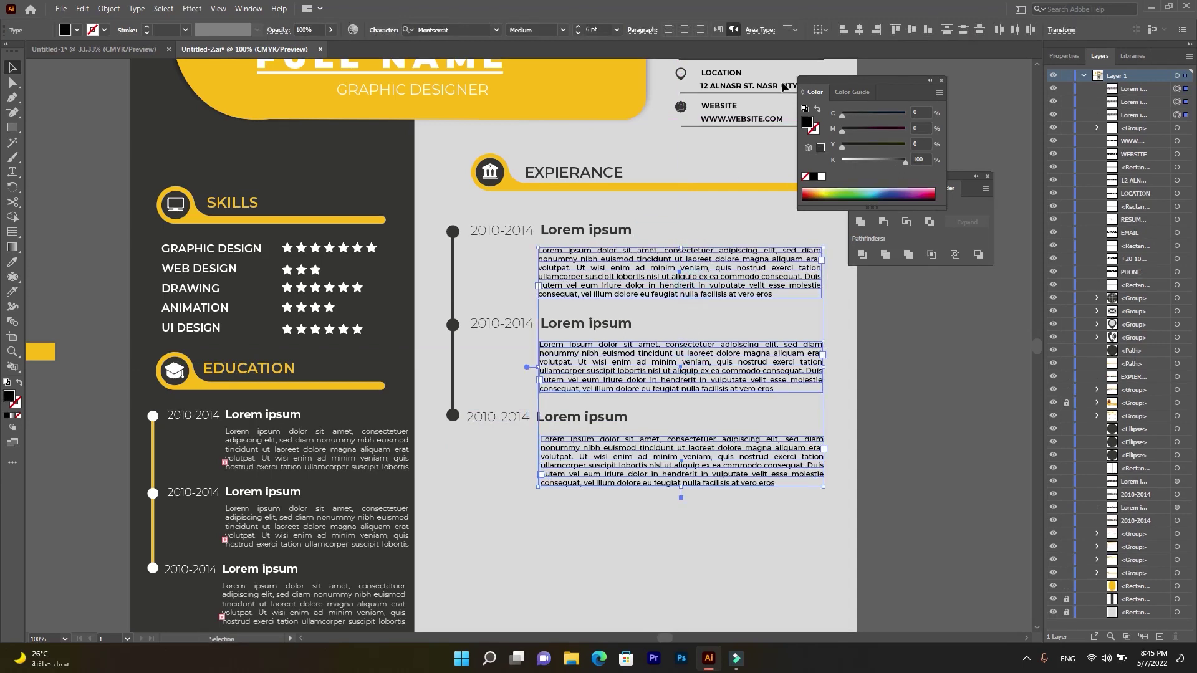
pyautogui.click(661, 302)
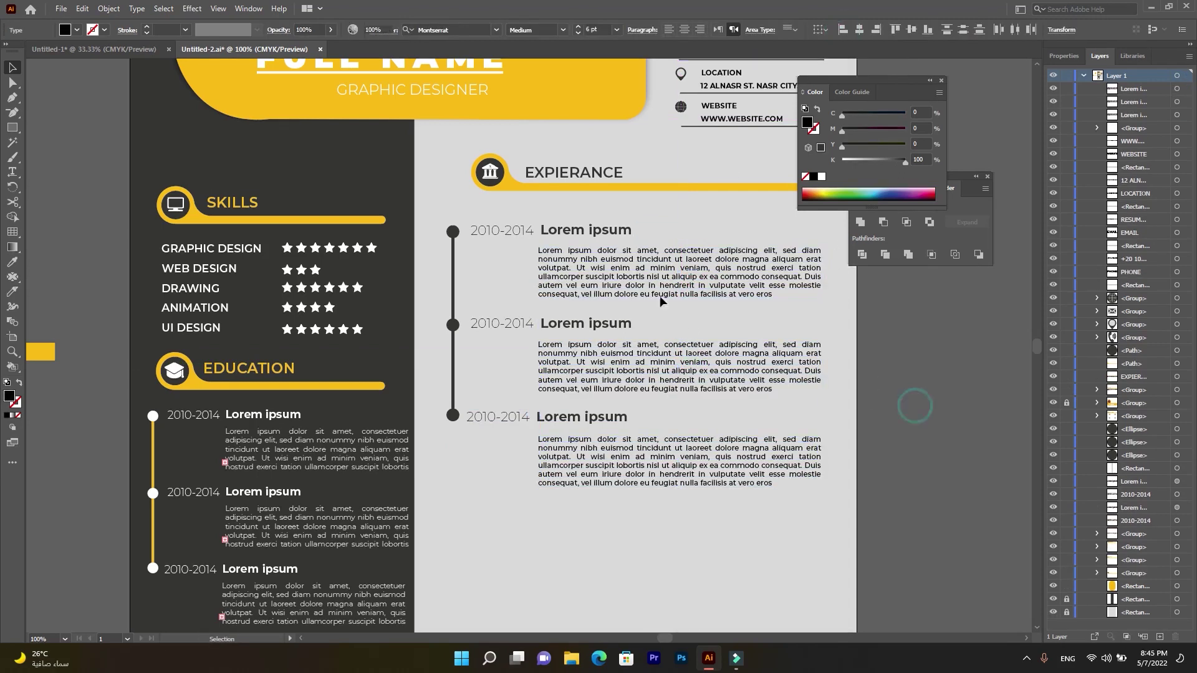
# Move the first entry's date, scaled smaller, beneath its heading, shifted left.
pyautogui.click(517, 232)
pyautogui.rightClick(469, 227)
pyautogui.press('Escape')
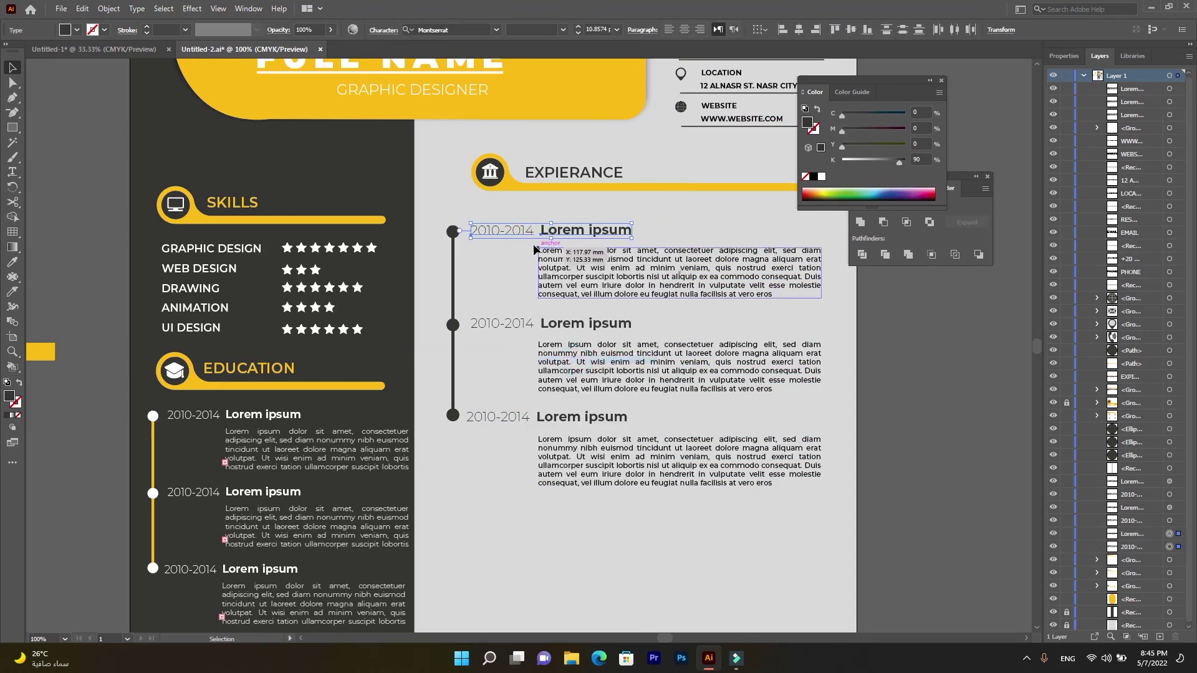
pyautogui.scroll(2, 502, 243)
pyautogui.moveTo(503, 244)
pyautogui.mouseDown()
pyautogui.moveTo(497, 288)
pyautogui.moveTo(539, 280)
pyautogui.mouseUp()
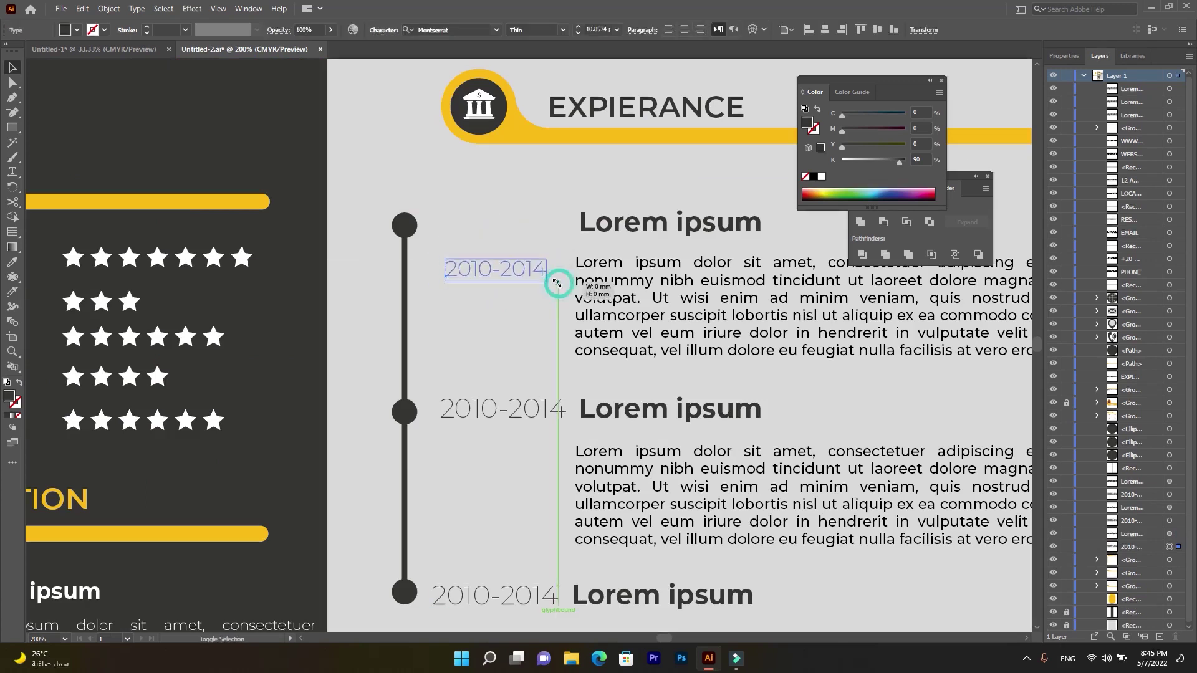
pyautogui.moveTo(650, 231); pyautogui.dragTo(518, 235)
pyautogui.keyDown('shift'); pyautogui.click(524, 270); pyautogui.keyUp('shift')
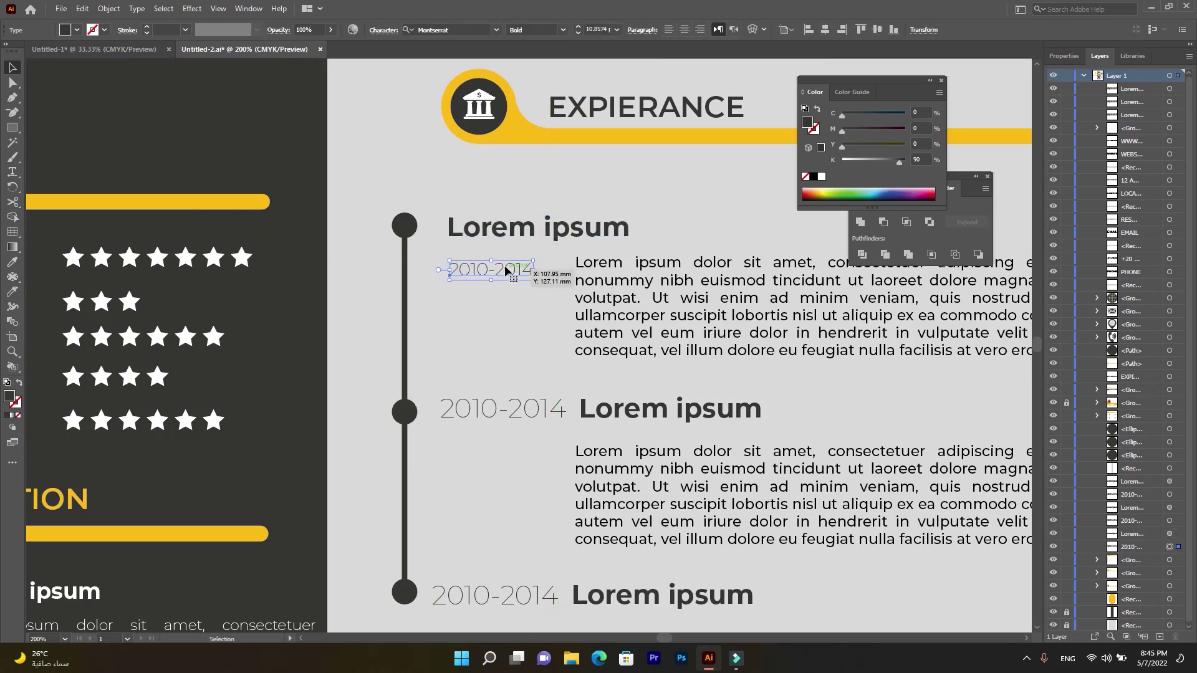
# Colour the first Lorem ipsum heading dark gold, leaving its date unchanged.
pyautogui.click(11, 262)
pyautogui.click(124, 202)
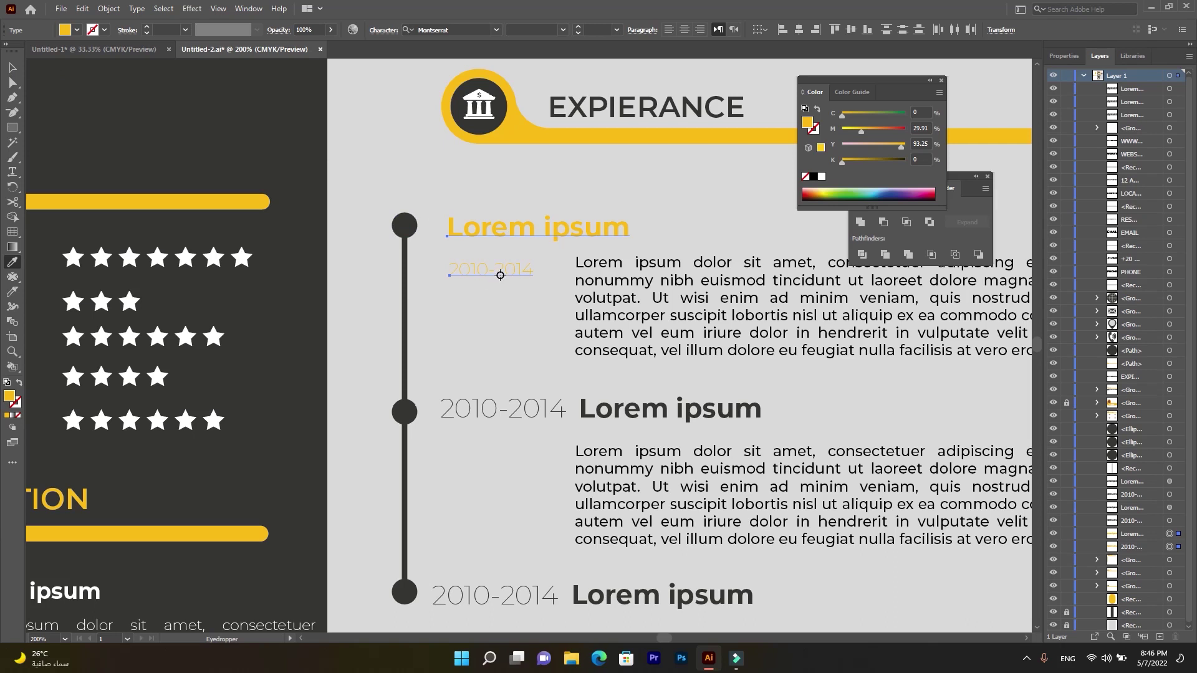
pyautogui.click(479, 128)
pyautogui.click(12, 67)
pyautogui.click(547, 235)
pyautogui.click(12, 262)
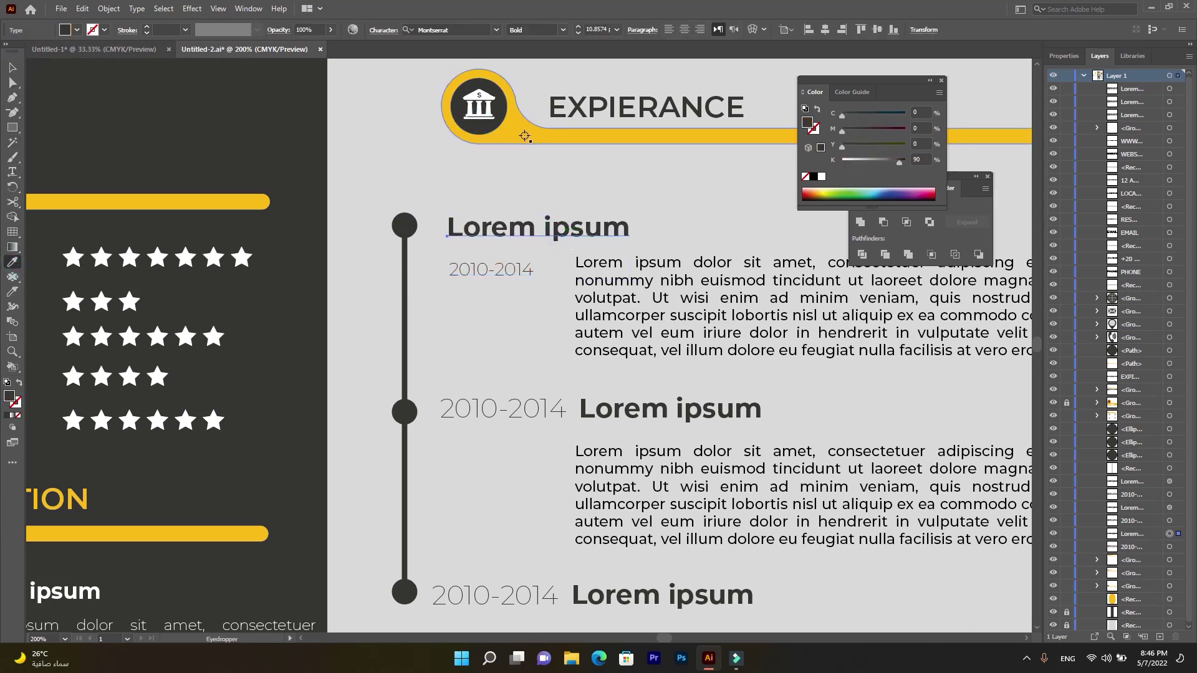
pyautogui.click(518, 138)
pyautogui.click(78, 30)
pyautogui.doubleClick(9, 396)
pyautogui.click(571, 287)
pyautogui.click(730, 243)
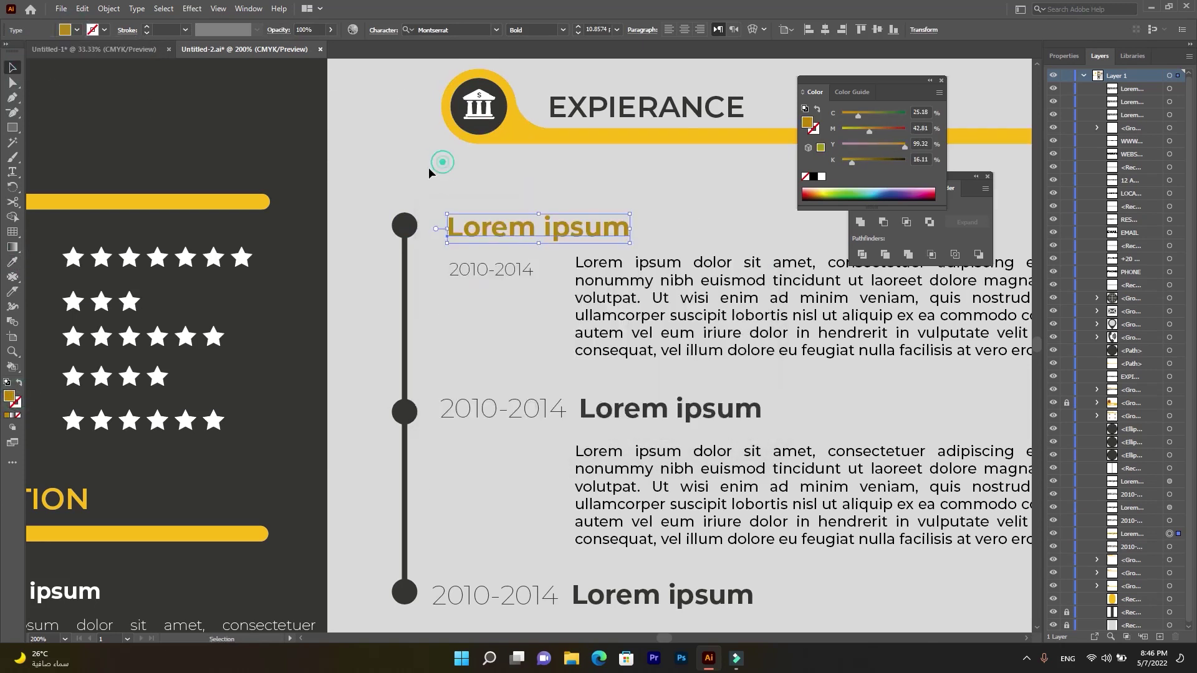
# Clear the second entry's old date and heading.
pyautogui.press('v')
pyautogui.scroll(-2, 511, 347)
pyautogui.scroll(-1, 511, 346)
pyautogui.click(519, 369)
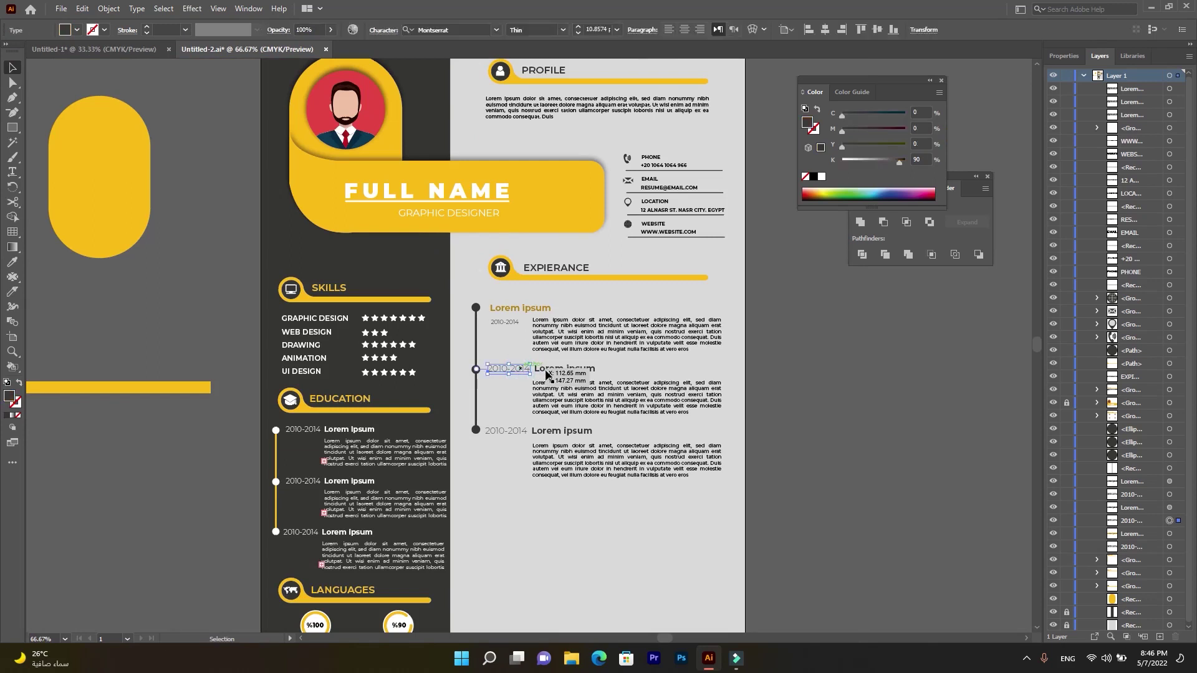
pyautogui.moveTo(519, 368); pyautogui.dragTo(557, 437)
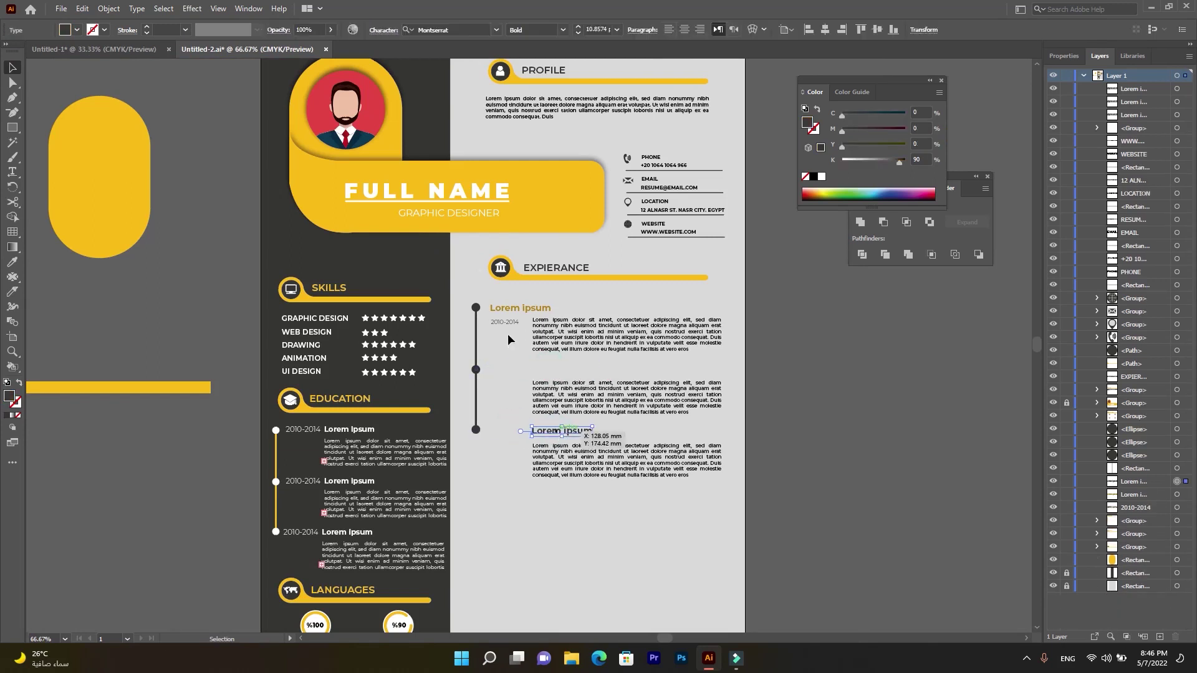
# Group the first heading and date, and copy them into the second entry.
pyautogui.rightClick(506, 301)
pyautogui.click(109, 8)
pyautogui.click(140, 71)
pyautogui.scroll(4, 511, 311)
pyautogui.moveTo(617, 256); pyautogui.dragTo(621, 436)
pyautogui.moveTo(688, 499); pyautogui.dragTo(749, 501)
pyautogui.moveTo(709, 508); pyautogui.dragTo(708, 508)
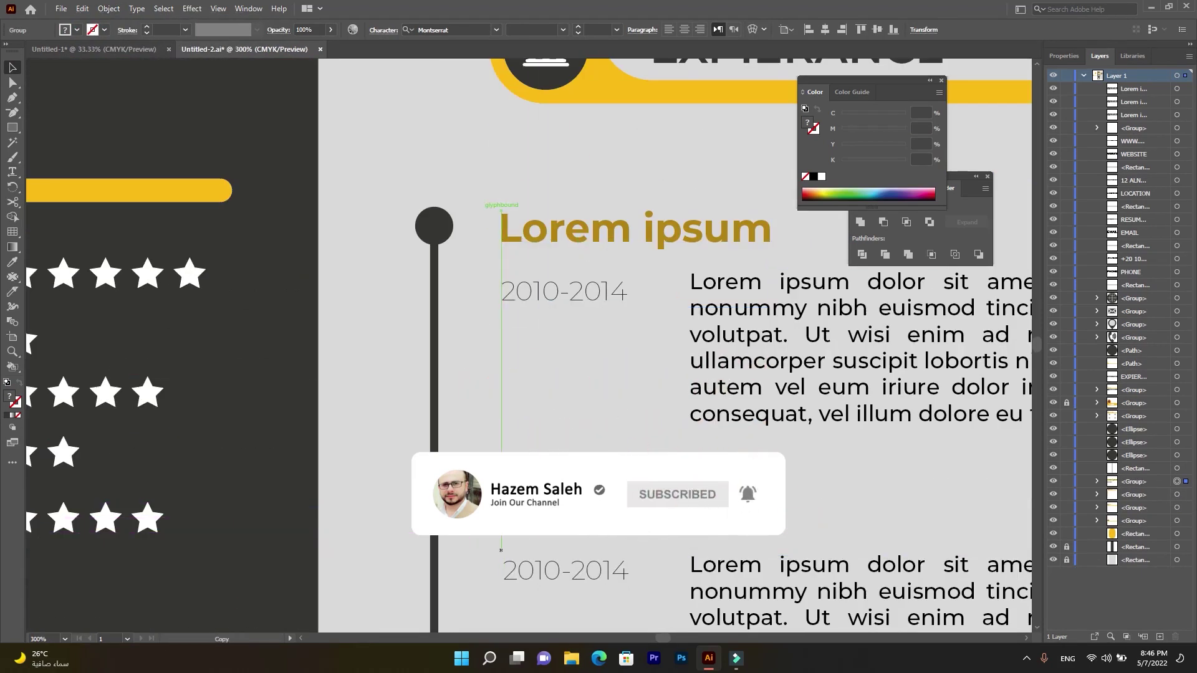
# Repeat the heading-and-date copy into the third entry and view the whole resume.
pyautogui.scroll(-2, 623, 517)
pyautogui.scroll(-3, 623, 521)
pyautogui.hotkey('ctrl', 'd')
pyautogui.scroll(-5, 604, 503)
pyautogui.click(664, 521)
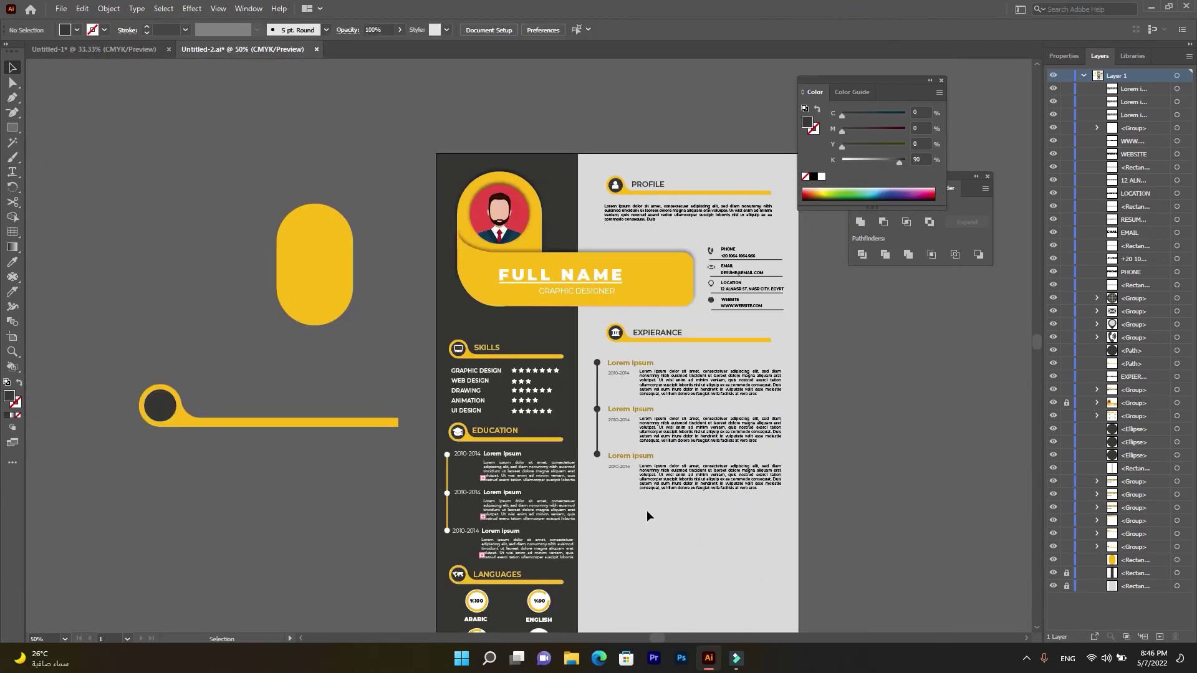
pyautogui.scroll(-3, 645, 510)
# Group the Experience section, place a copy below it, and left-align both.
pyautogui.click(605, 252)
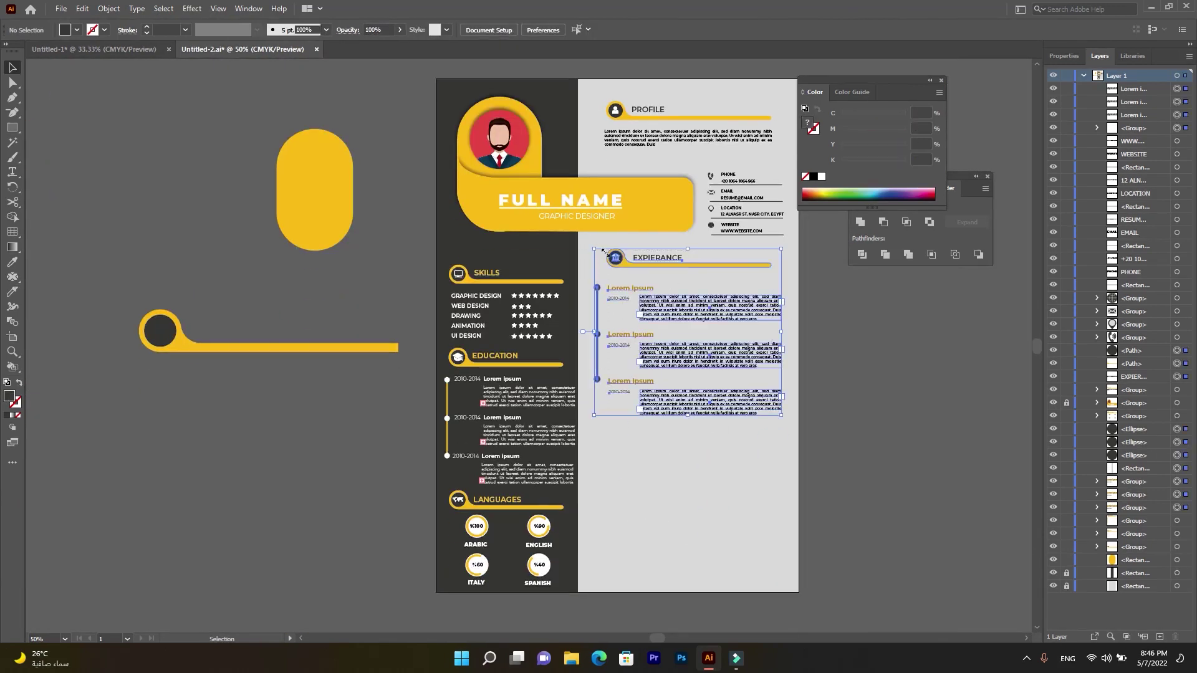
pyautogui.rightClick(617, 256)
pyautogui.click(661, 356)
pyautogui.moveTo(595, 332); pyautogui.dragTo(605, 498)
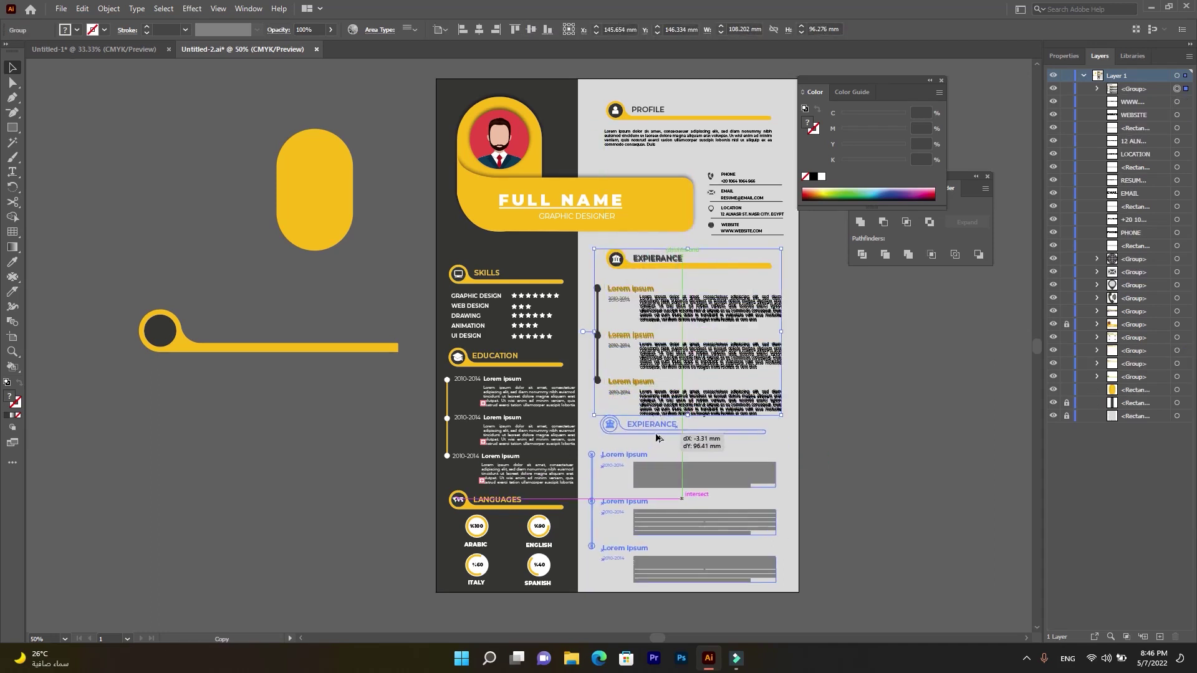
pyautogui.keyDown('shift'); pyautogui.click(743, 398); pyautogui.keyUp('shift')
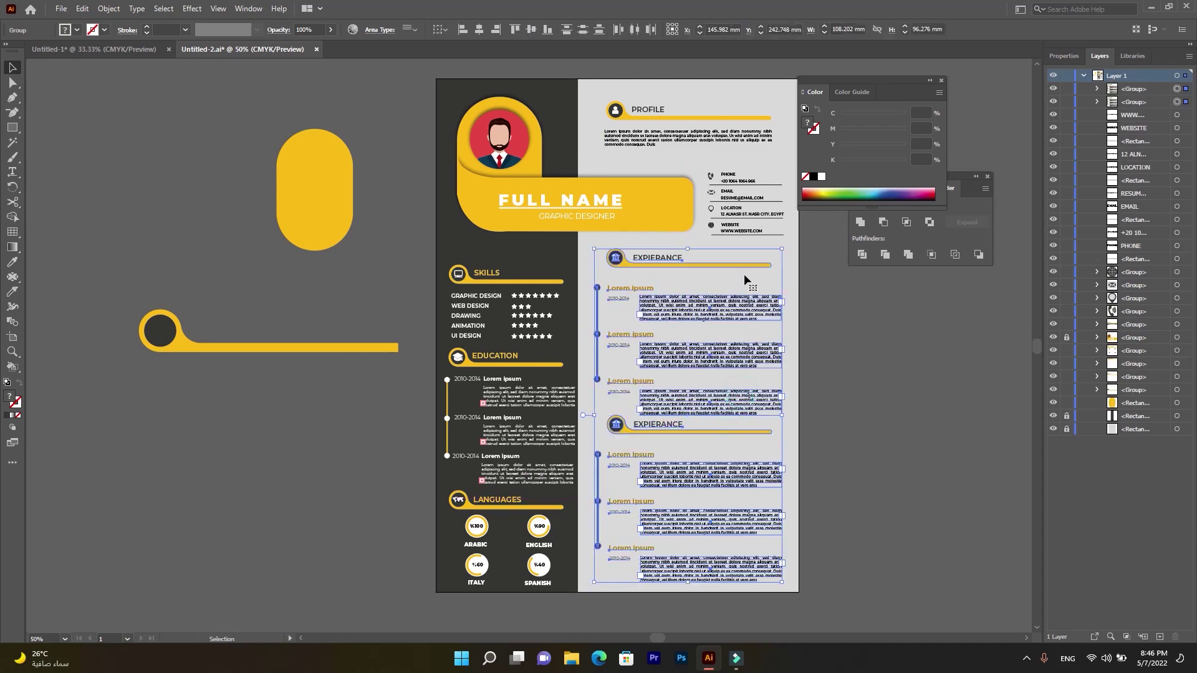
pyautogui.click(464, 30)
pyautogui.click(860, 354)
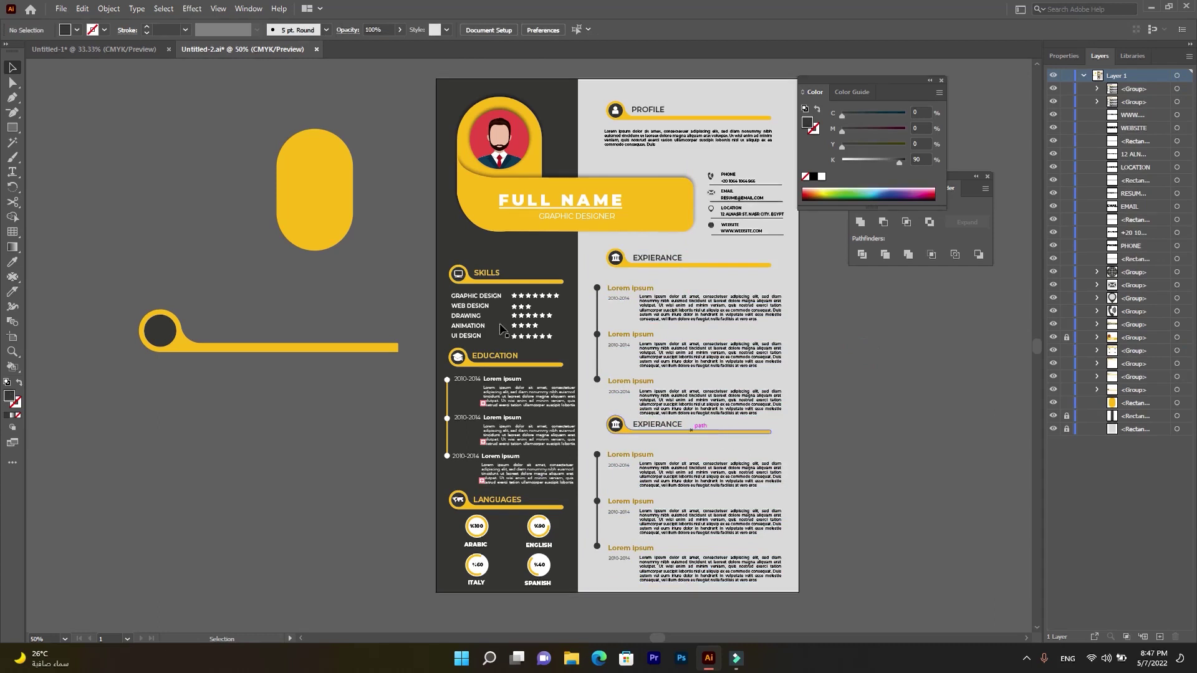
# Bring the team icon from Untitled-1 and delete its purple circle, grouping the white parts.
pyautogui.click(135, 48)
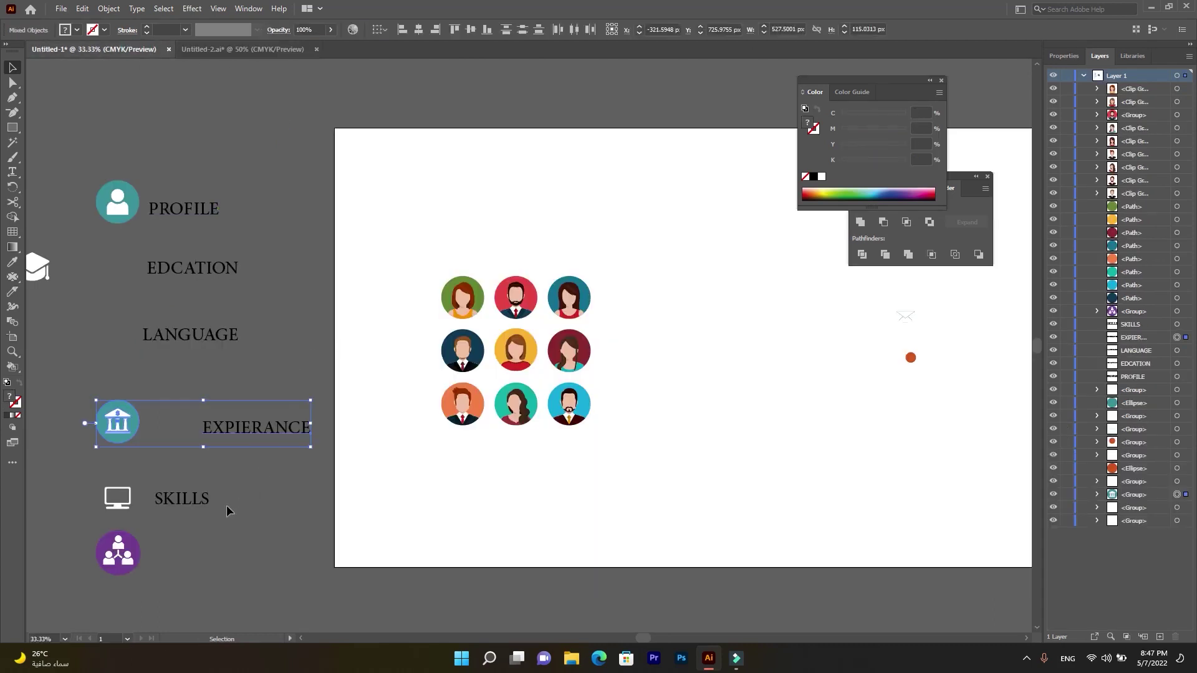
pyautogui.click(201, 501)
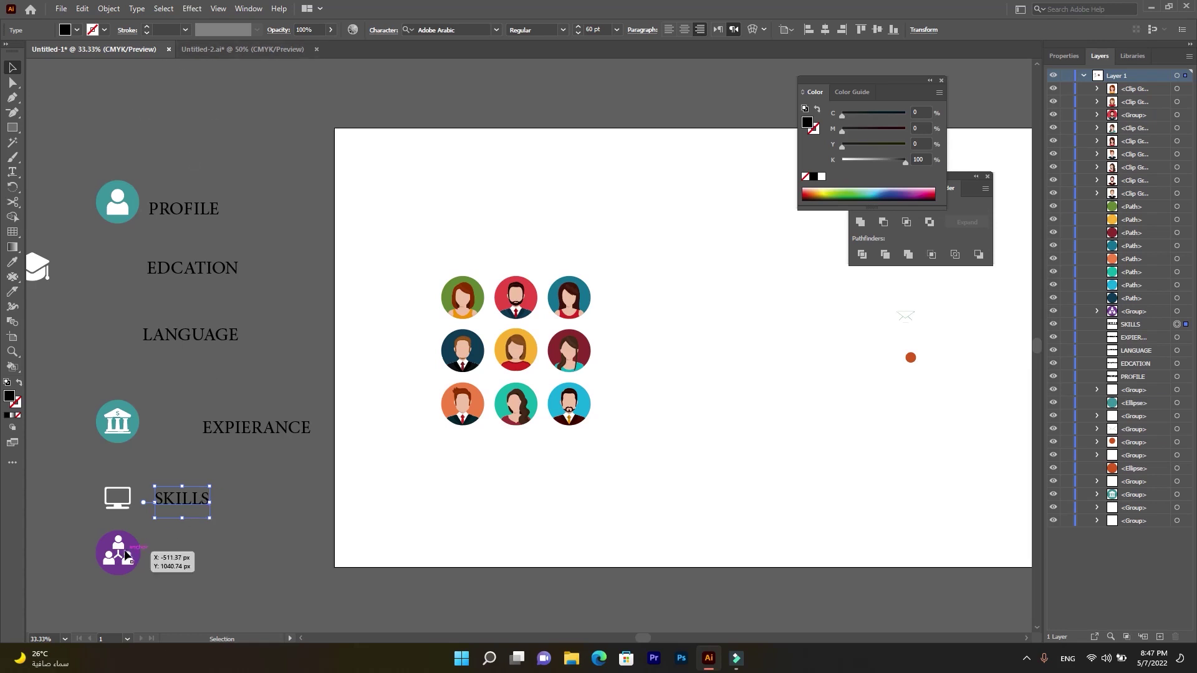
pyautogui.moveTo(126, 554)
pyautogui.mouseDown()
pyautogui.moveTo(181, 447)
pyautogui.moveTo(237, 50)
pyautogui.mouseUp()
pyautogui.rightClick(882, 494)
pyautogui.click(947, 372)
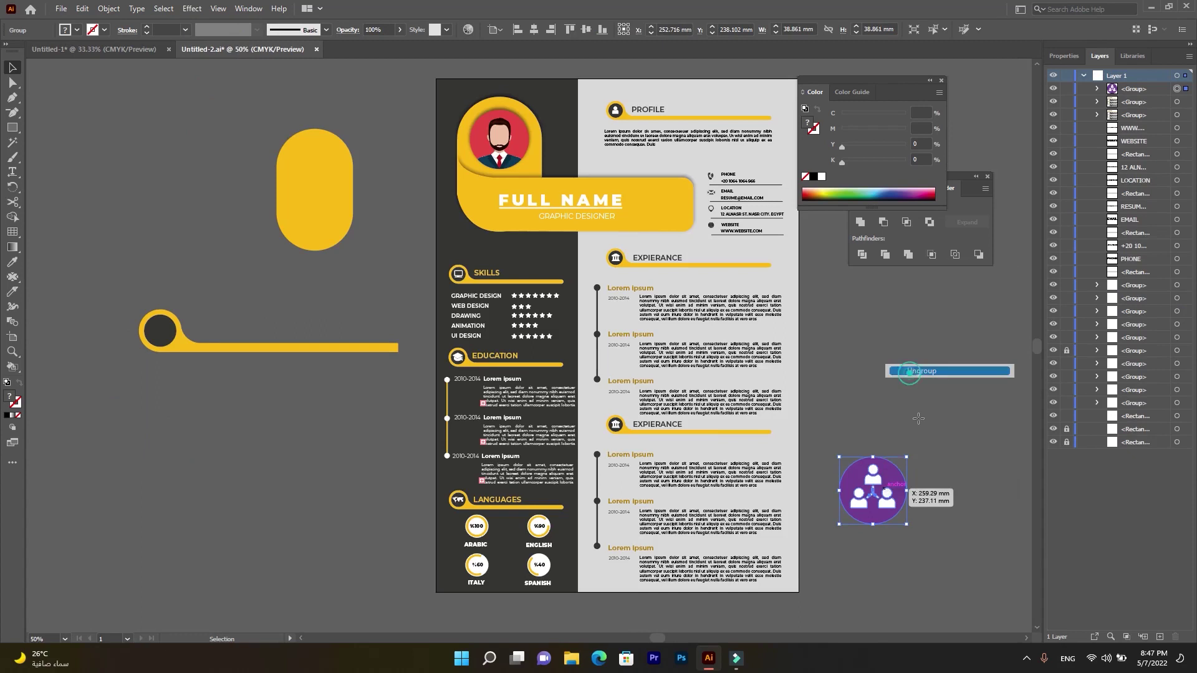
pyautogui.press('Delete')
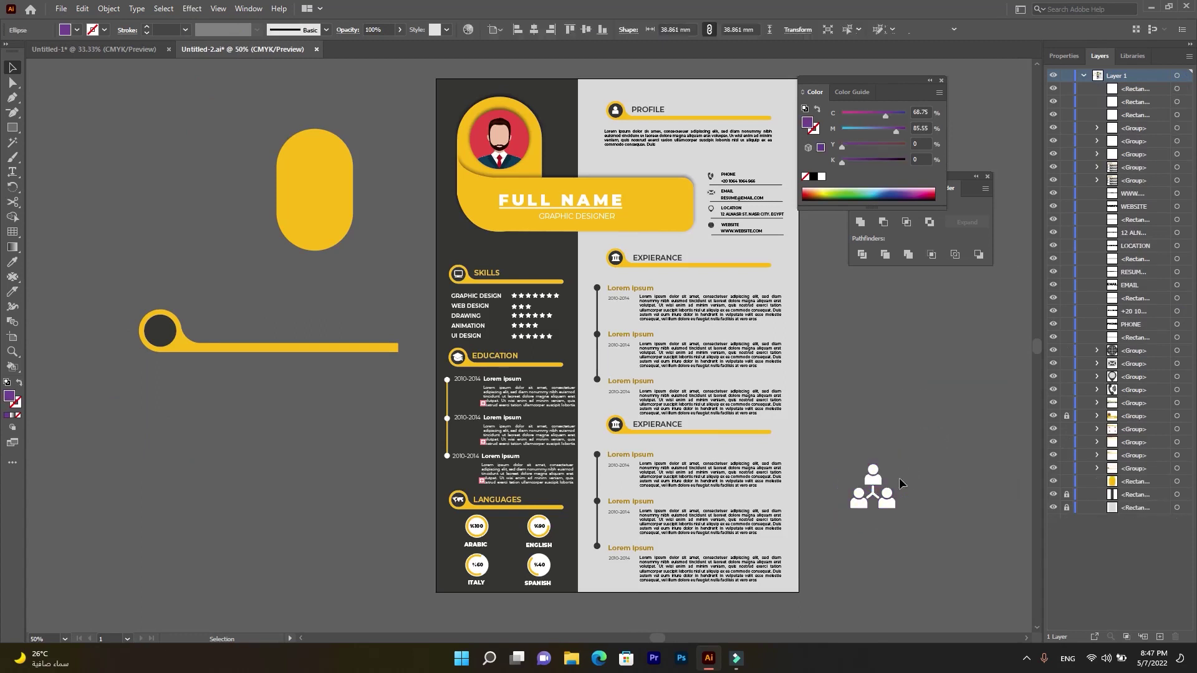
pyautogui.rightClick(882, 495)
pyautogui.click(918, 377)
# Retitle the second section's heading as COURSES.
pyautogui.scroll(3, 627, 459)
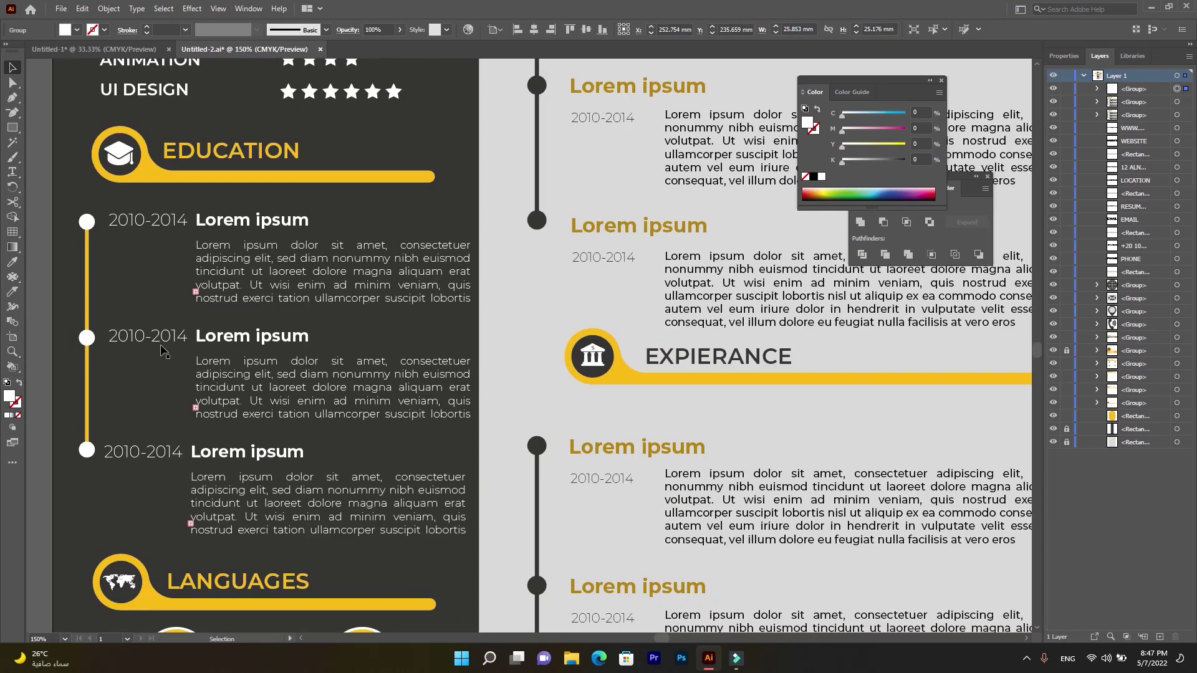
pyautogui.doubleClick(697, 351)
pyautogui.write('C')
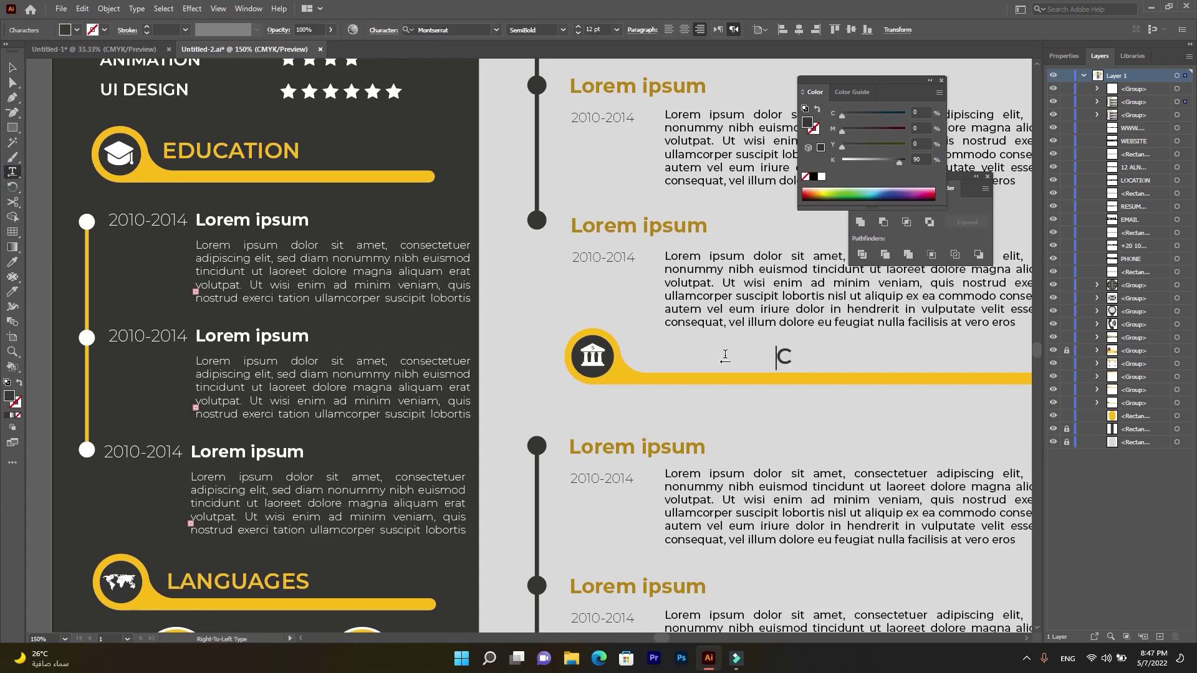
pyautogui.click(13, 67)
pyautogui.hotkey('shift', 'Left')
pyautogui.hotkey('shift', 'Left')
pyautogui.hotkey('shift', 'Left')
# Swap the old header icon for the white team icon inside the COURSES circle.
pyautogui.click(592, 355)
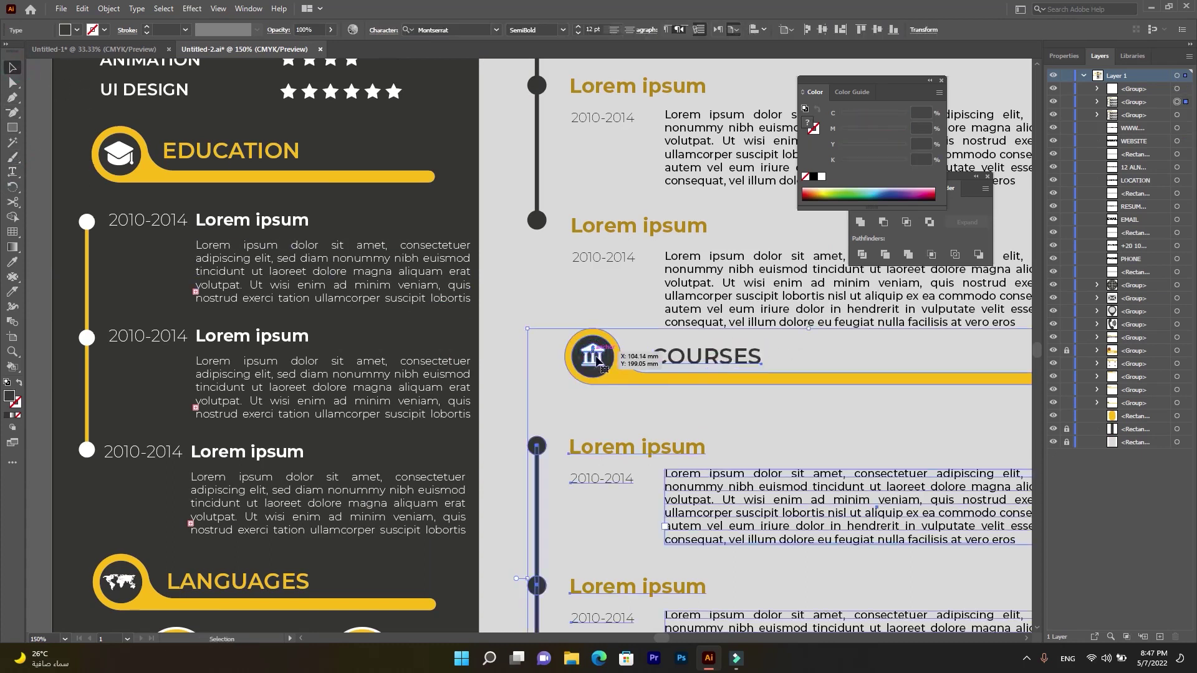
pyautogui.rightClick(585, 346)
pyautogui.click(614, 485)
pyautogui.moveTo(596, 355); pyautogui.dragTo(929, 454)
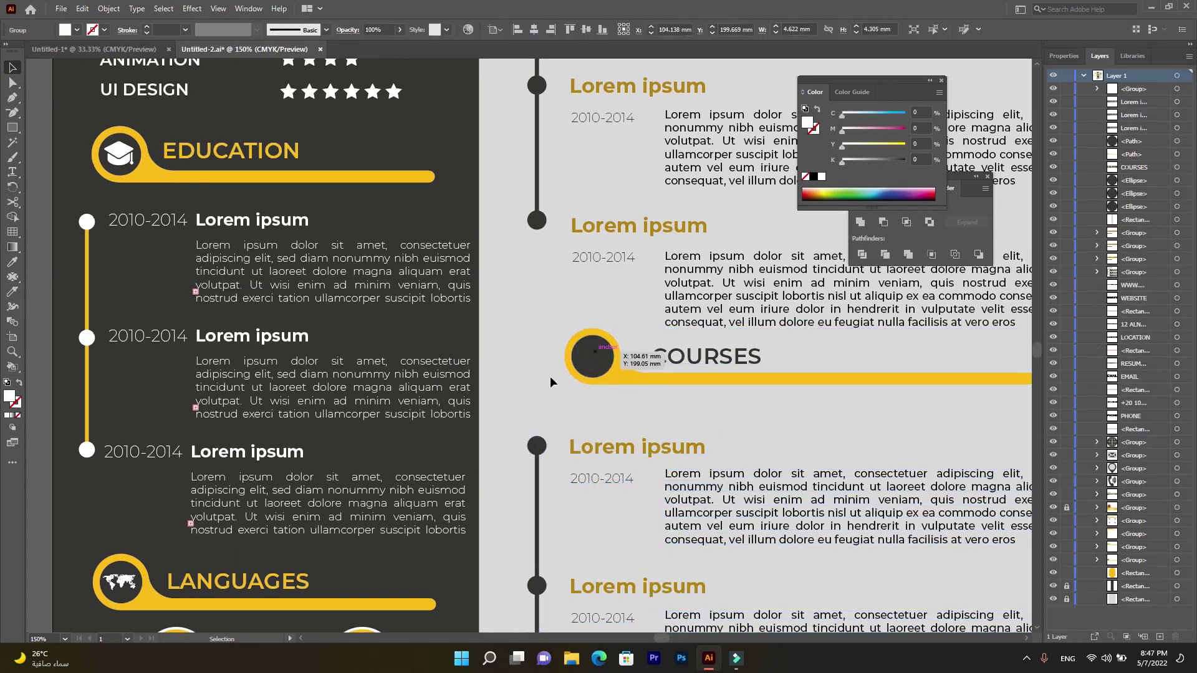
pyautogui.hotkey('ctrl', '-')
pyautogui.hotkey('ctrl', '-')
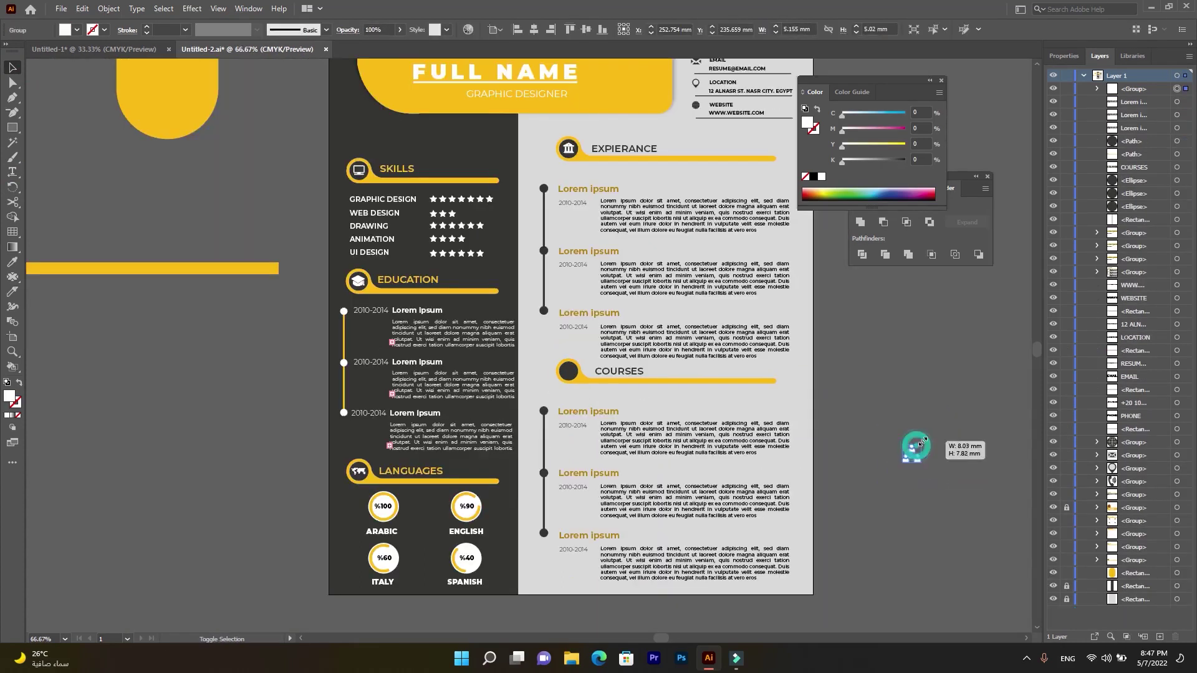
pyautogui.moveTo(929, 453)
pyautogui.mouseDown()
pyautogui.moveTo(585, 371)
pyautogui.moveTo(597, 404)
pyautogui.mouseUp()
pyautogui.hotkey('ctrl', '+')
pyautogui.hotkey('ctrl', '+')
pyautogui.hotkey('ctrl', '+')
pyautogui.click(632, 337)
pyautogui.hotkey('ctrl', '-')
pyautogui.hotkey('ctrl', '-')
pyautogui.hotkey('ctrl', '-')
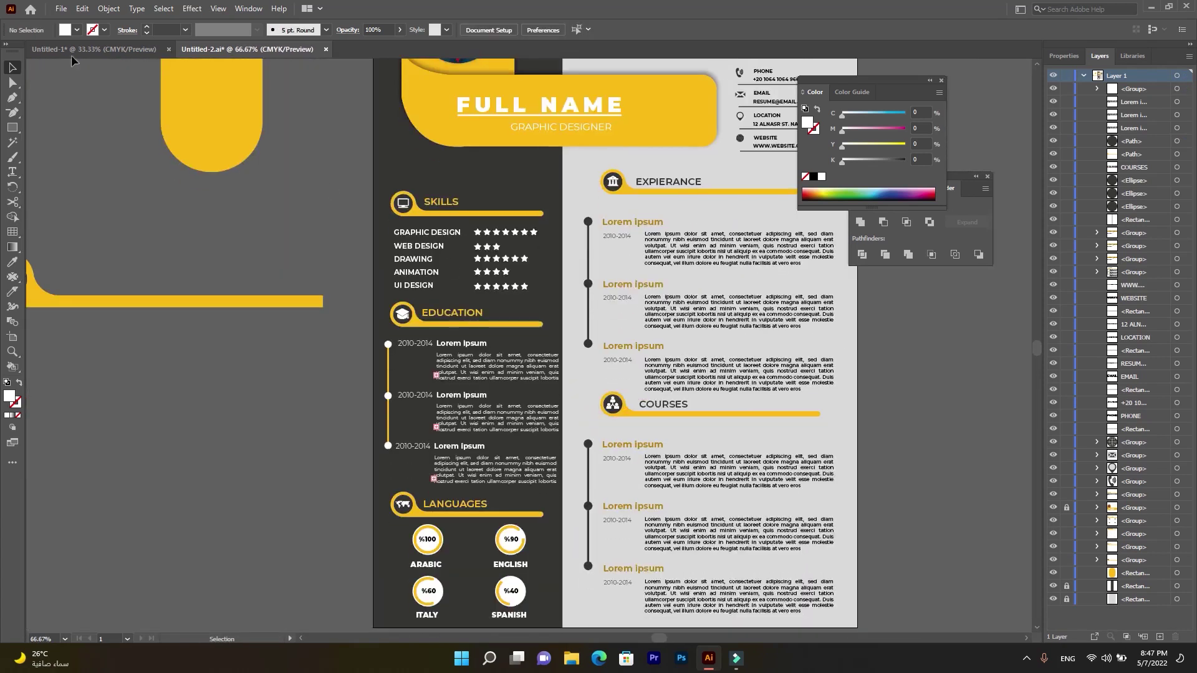
pyautogui.hotkey('ctrl', '-')
pyautogui.hotkey('ctrl', '-')
pyautogui.hotkey('ctrl', '+')
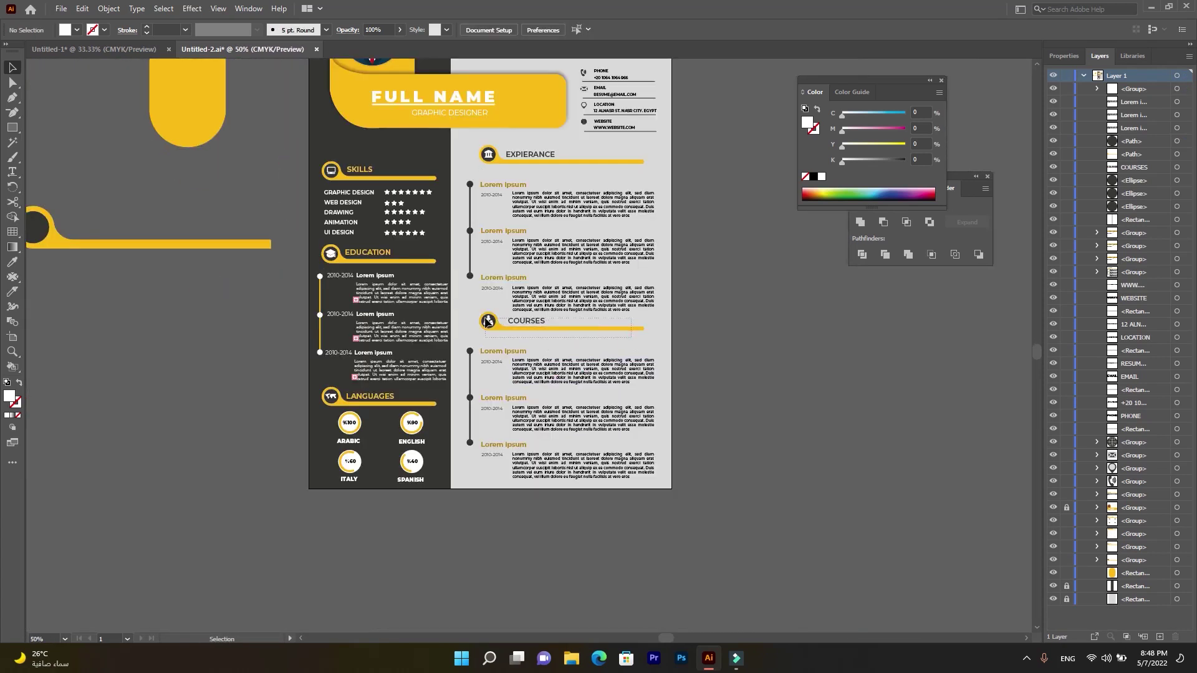
# Nudge the COURSES heading down, delete the spare yellow shapes, and fit the page in view.
pyautogui.moveTo(488, 321); pyautogui.dragTo(488, 321)
pyautogui.press('Down')
pyautogui.press('Down')
pyautogui.press('Down')
pyautogui.press('Down')
pyautogui.press('Down')
pyautogui.press('Down')
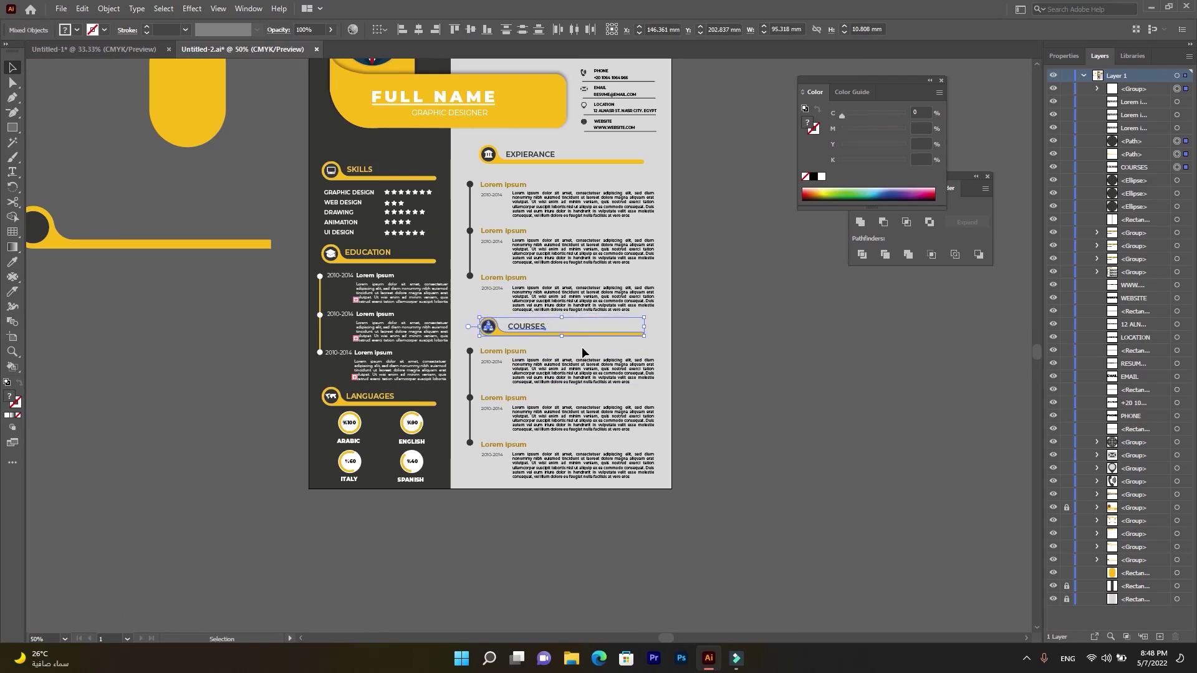
pyautogui.scroll(3, 305, 301)
pyautogui.click(189, 177)
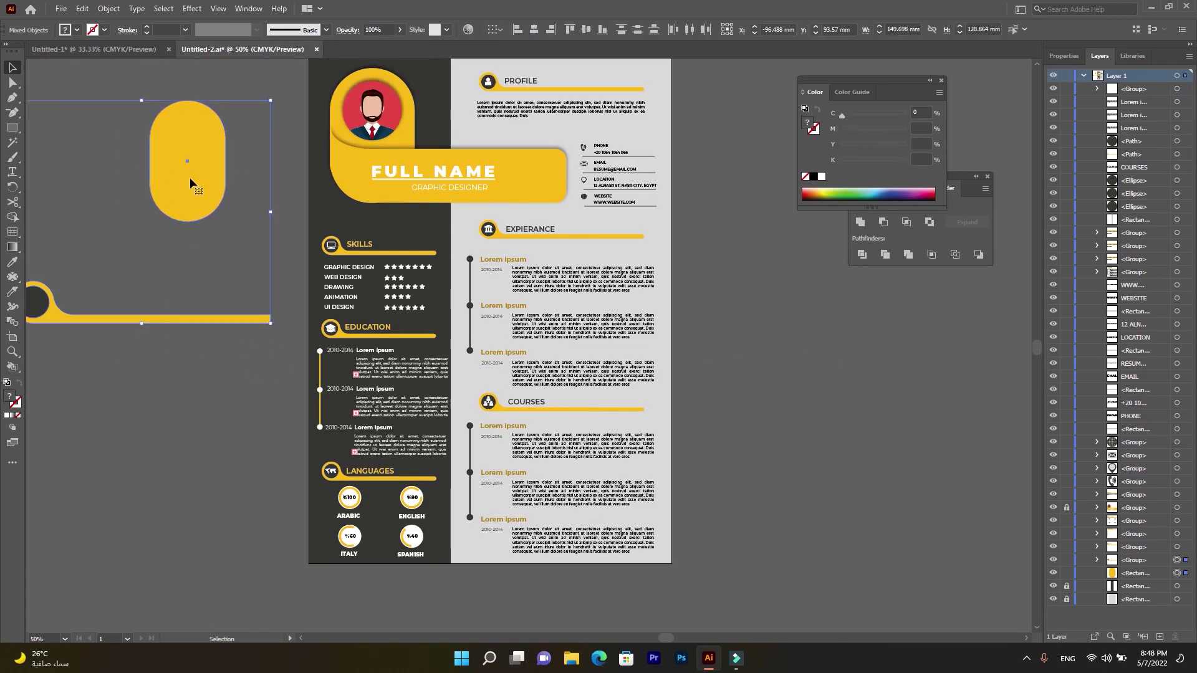
pyautogui.press('Delete')
pyautogui.hotkey('ctrl', '0')
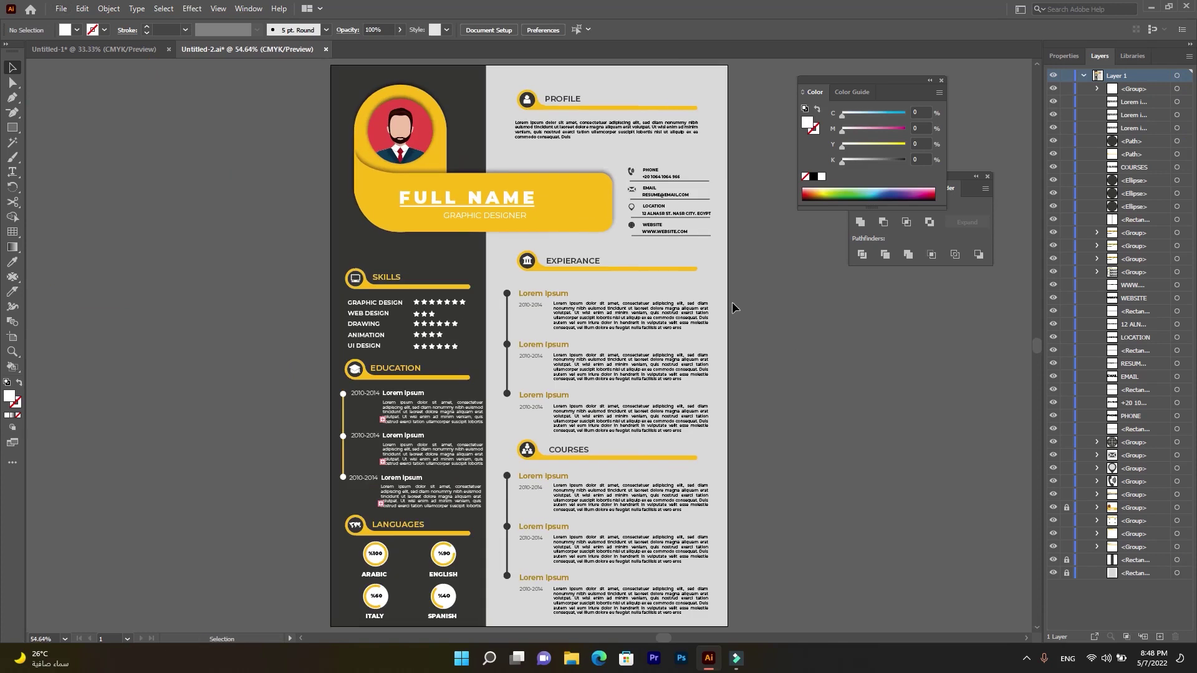